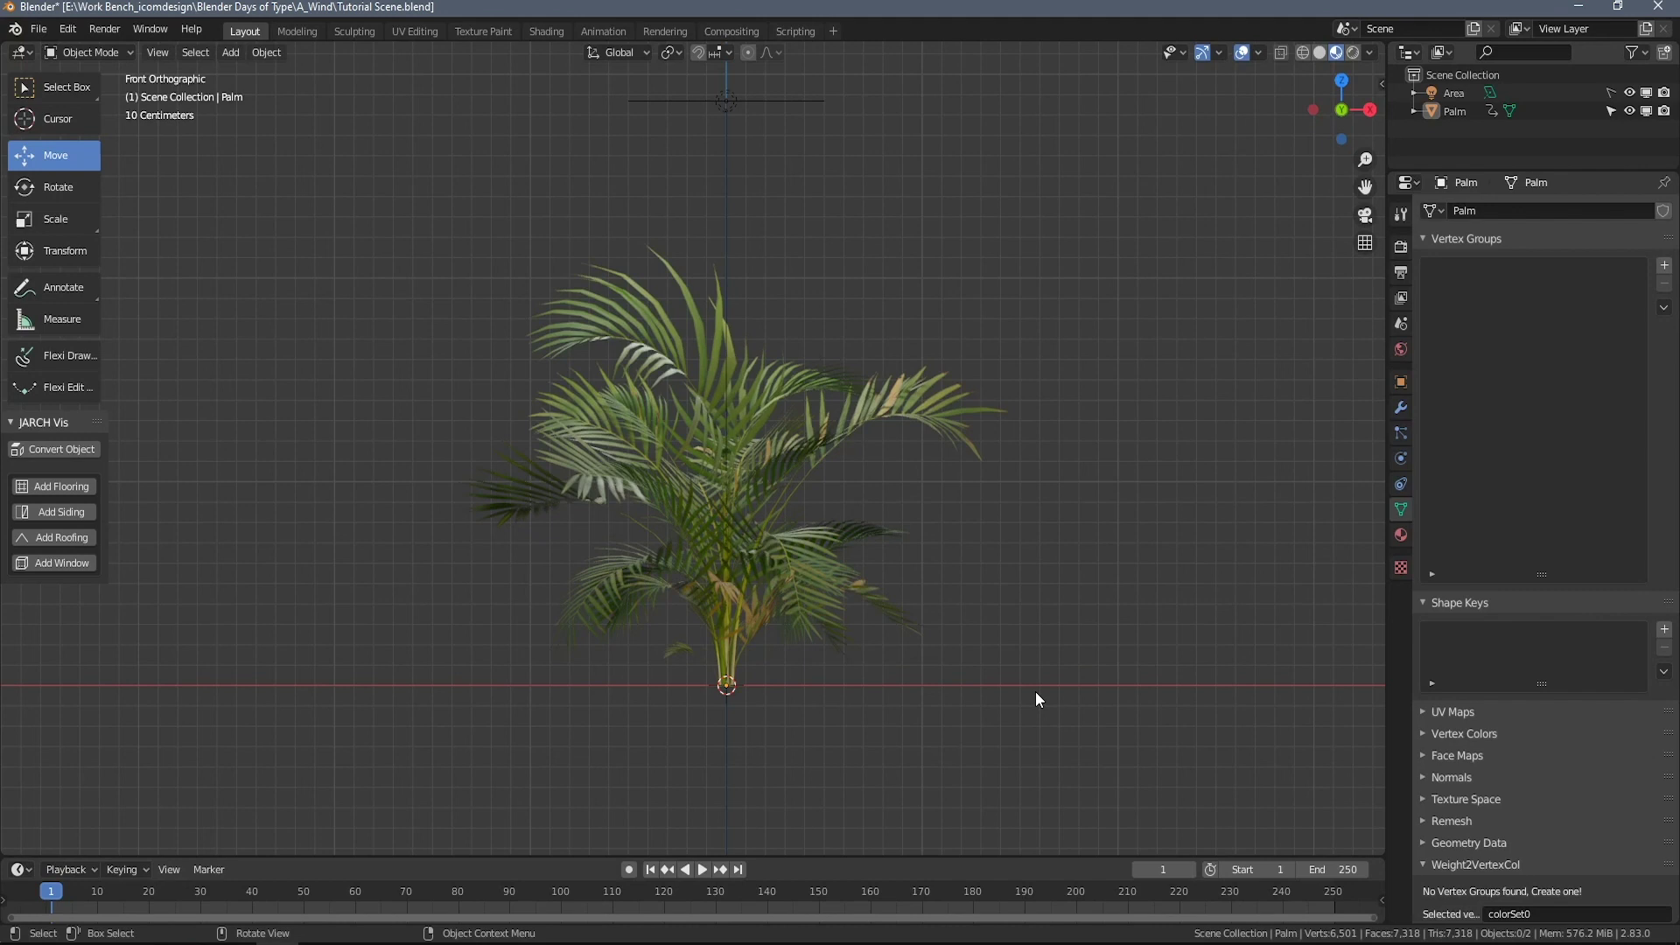
Orbit the view from Front Orthographic into User Perspective to inspect the palm from several angles.
{"action": "middle_click_drag", "start_coordinate": [1000, 530], "coordinate": [1009, 517]}
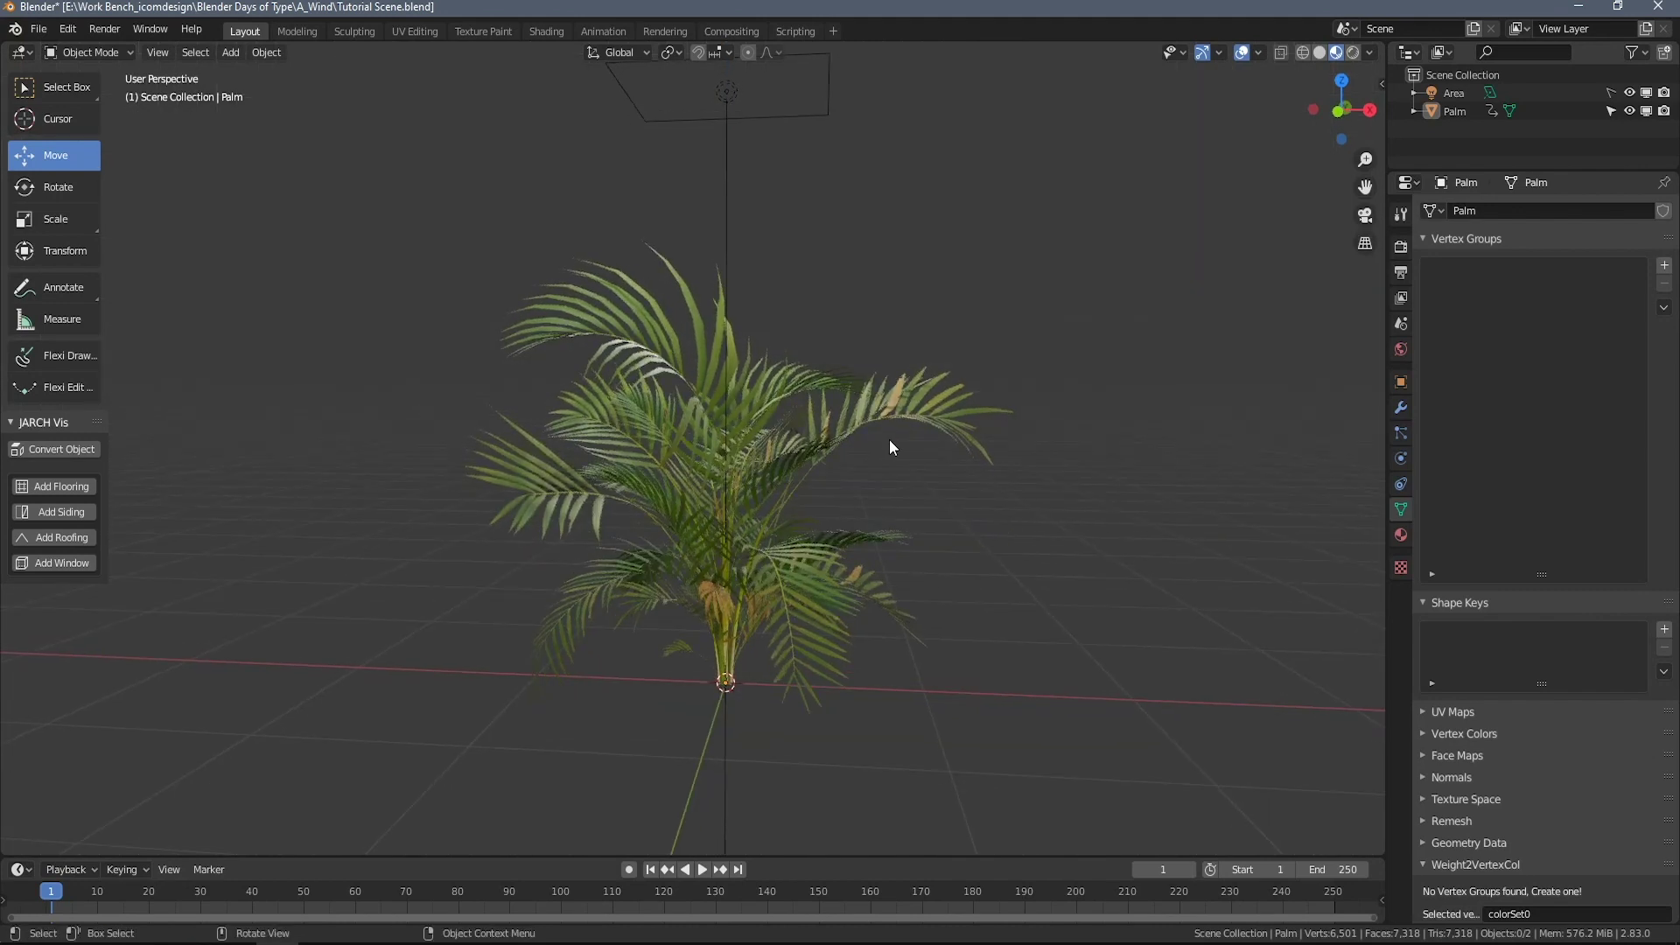
{"action": "middle_click_drag", "start_coordinate": [897, 297], "coordinate": [786, 170]}
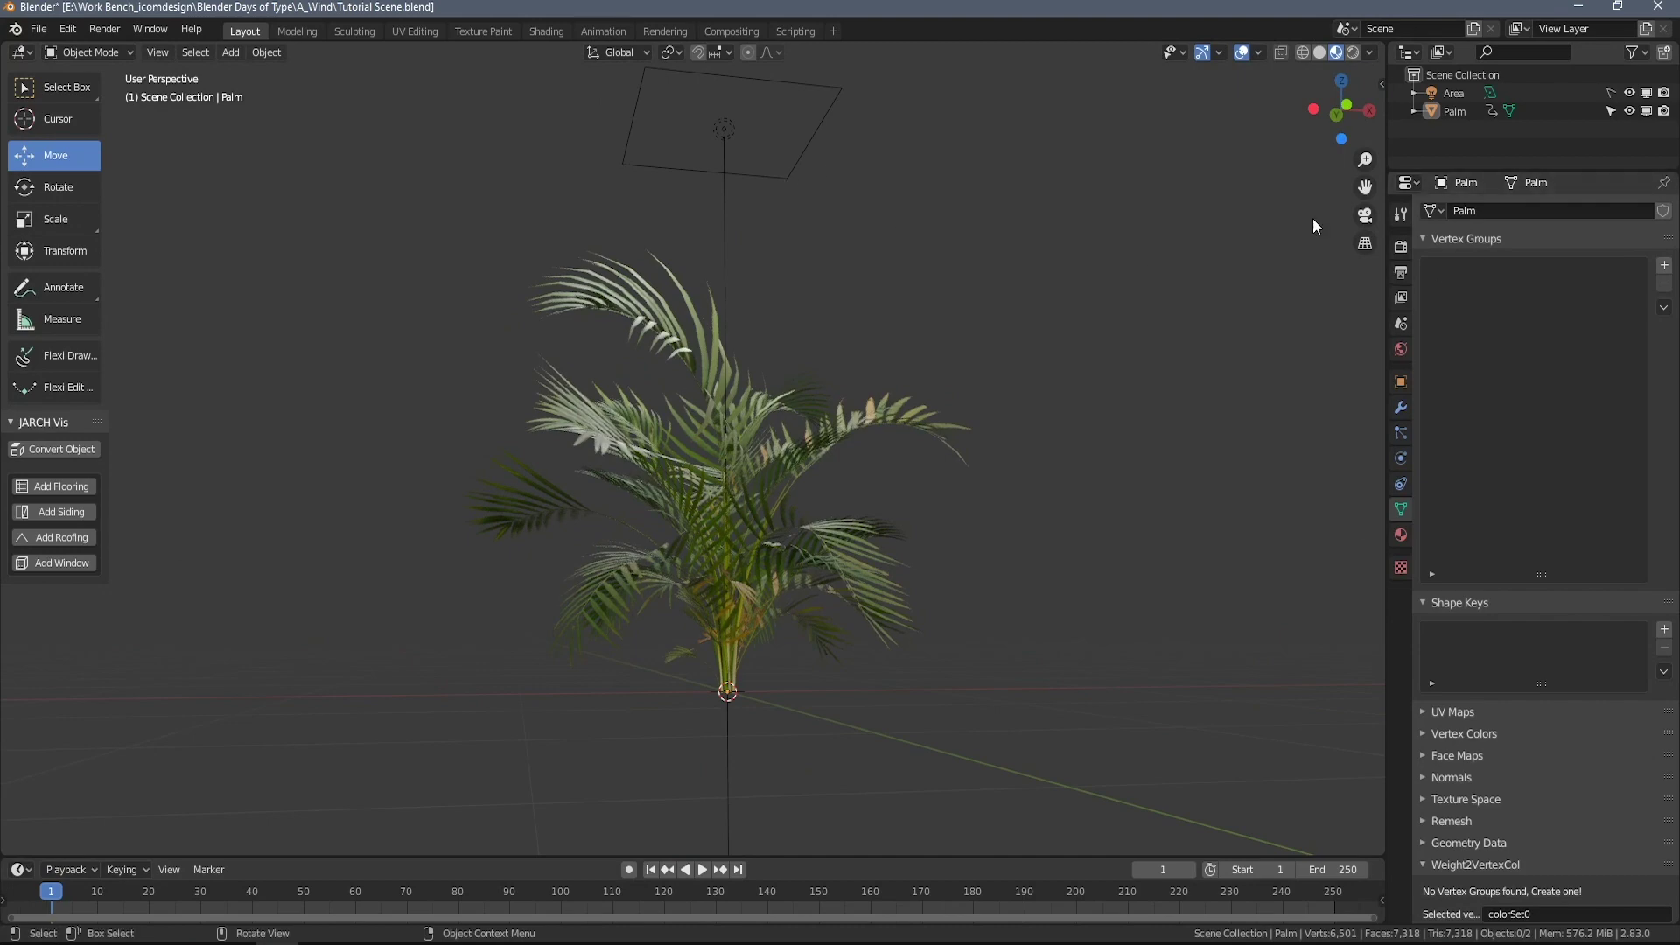
{"action": "left_click", "coordinate": [1370, 53]}
{"action": "mouse_move", "coordinate": [1043, 250]}
{"action": "middle_mouse_down"}
{"action": "mouse_move", "coordinate": [999, 309]}
{"action": "mouse_move", "coordinate": [964, 312]}
{"action": "mouse_move", "coordinate": [998, 327]}
{"action": "mouse_move", "coordinate": [947, 325]}
{"action": "middle_mouse_up"}
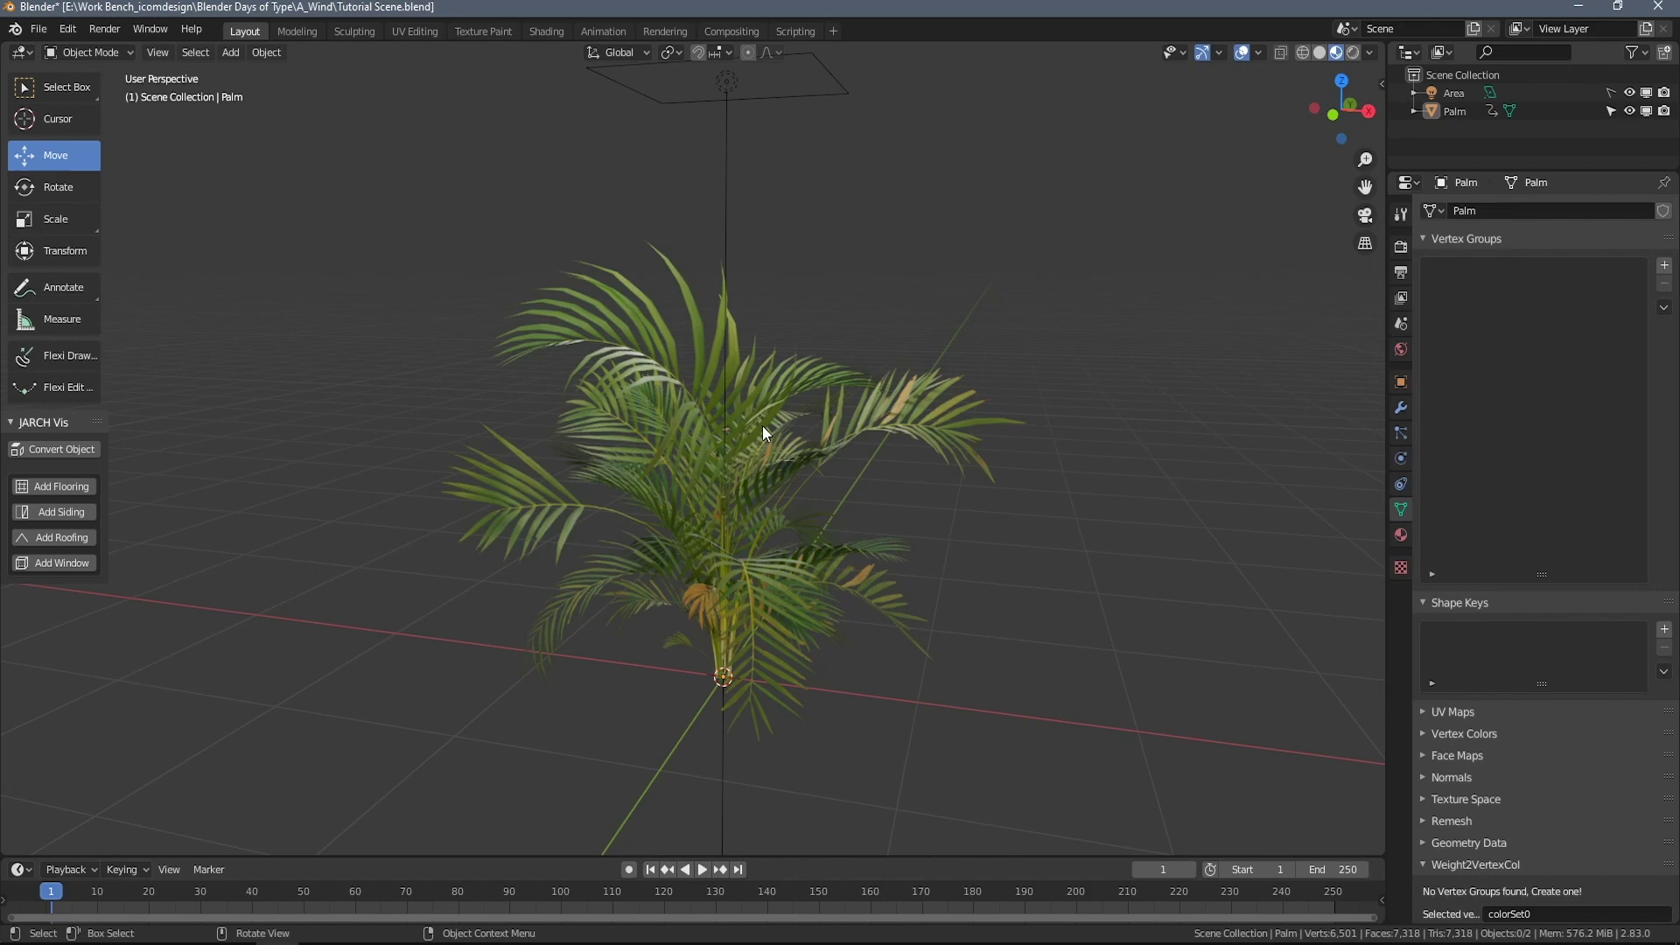
{"action": "middle_click_drag", "start_coordinate": [987, 534], "coordinate": [1137, 545]}
Enter Edit Mode on the palm and select the right frond as linked geometry.
{"action": "key", "text": "Tab"}
{"action": "mouse_move", "coordinate": [974, 556]}
{"action": "middle_mouse_down"}
{"action": "mouse_move", "coordinate": [1136, 555]}
{"action": "mouse_move", "coordinate": [1109, 585]}
{"action": "mouse_move", "coordinate": [983, 551]}
{"action": "mouse_move", "coordinate": [1185, 464]}
{"action": "mouse_move", "coordinate": [1065, 502]}
{"action": "mouse_move", "coordinate": [1006, 622]}
{"action": "mouse_move", "coordinate": [969, 506]}
{"action": "mouse_move", "coordinate": [993, 536]}
{"action": "middle_mouse_up"}
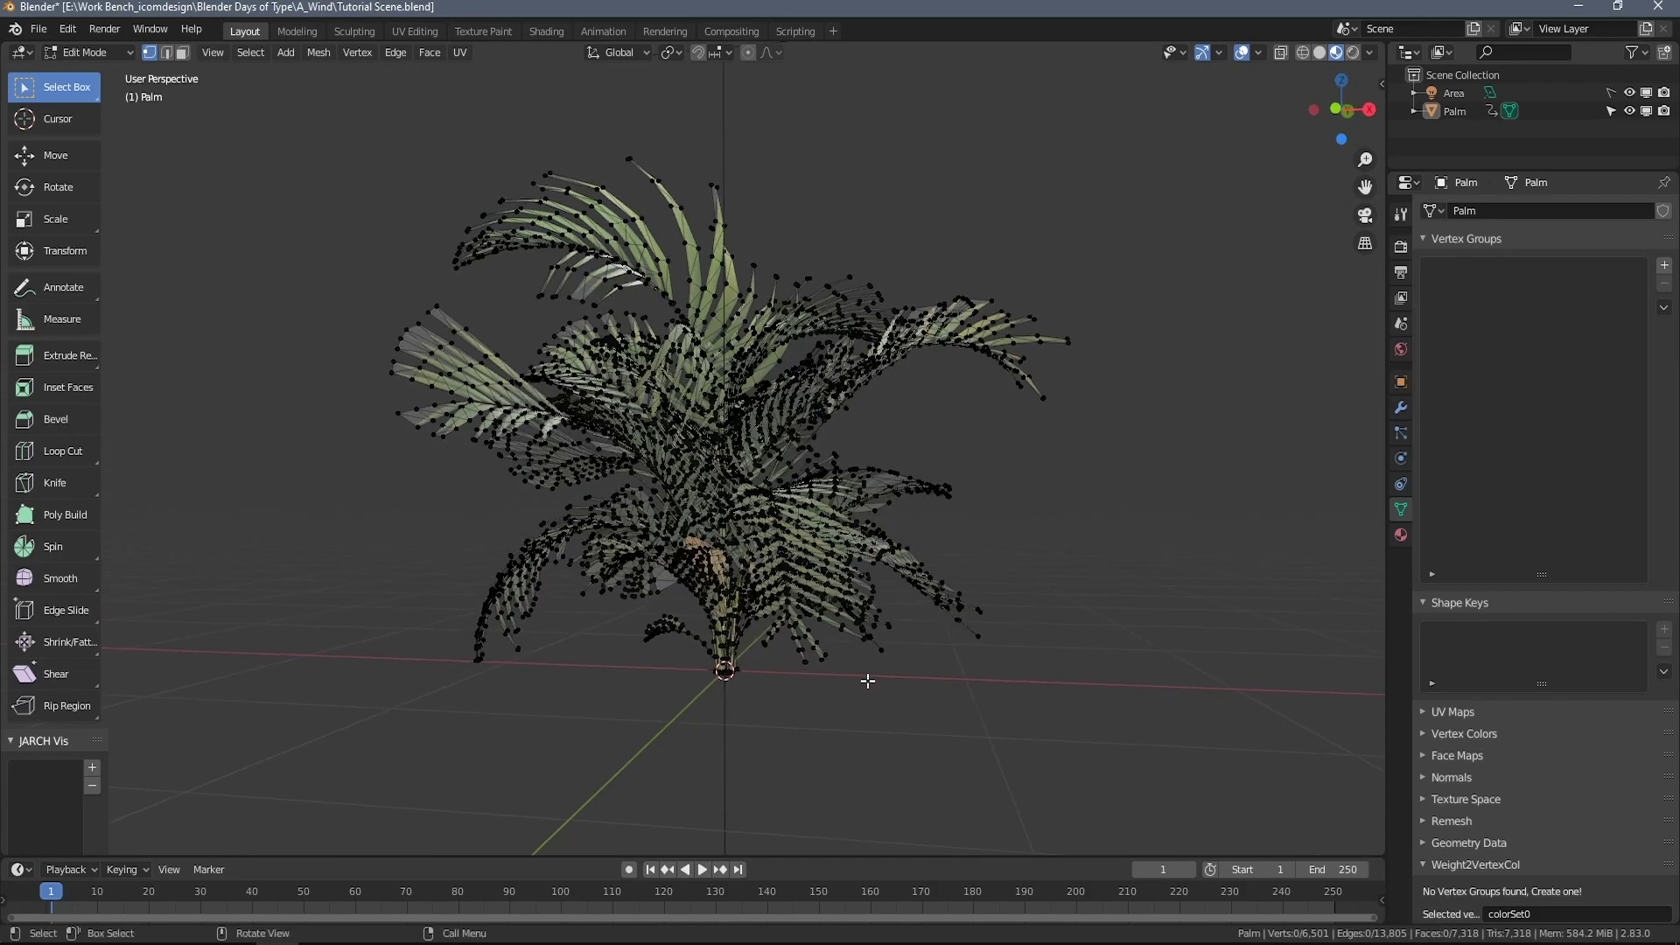
{"action": "middle_click_drag", "start_coordinate": [968, 691], "coordinate": [1106, 600]}
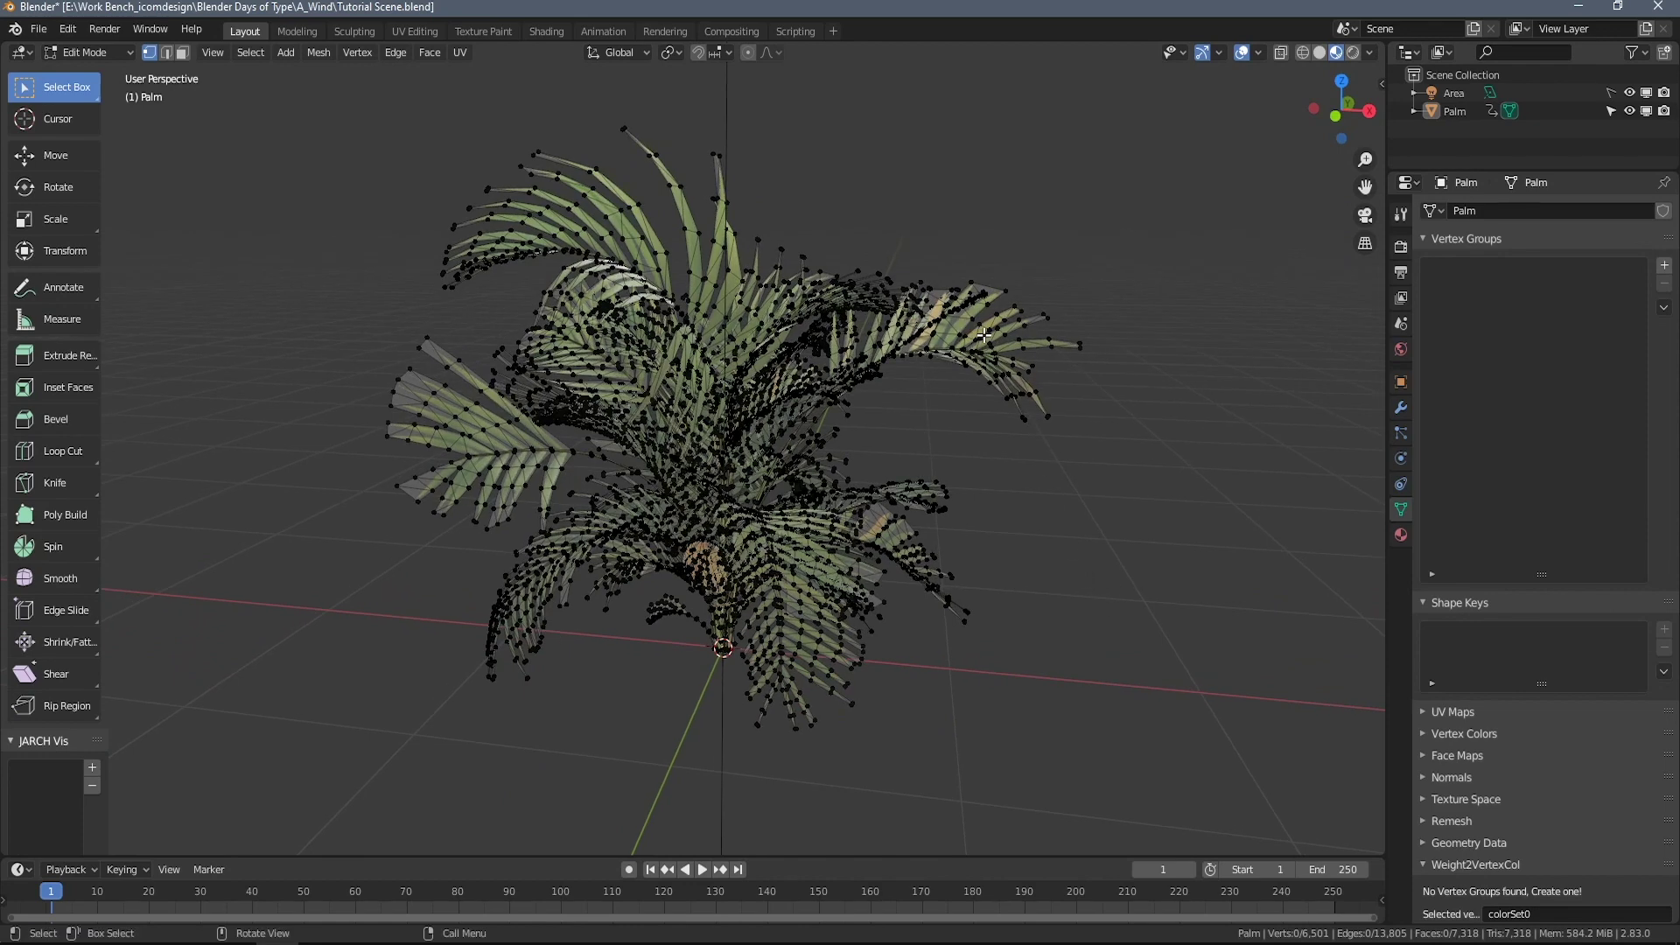
{"action": "key", "text": "l"}
Add the left frond and another outer frond to the selection, totalling 470 vertices.
{"action": "middle_click_drag", "start_coordinate": [1166, 570], "coordinate": [1086, 509]}
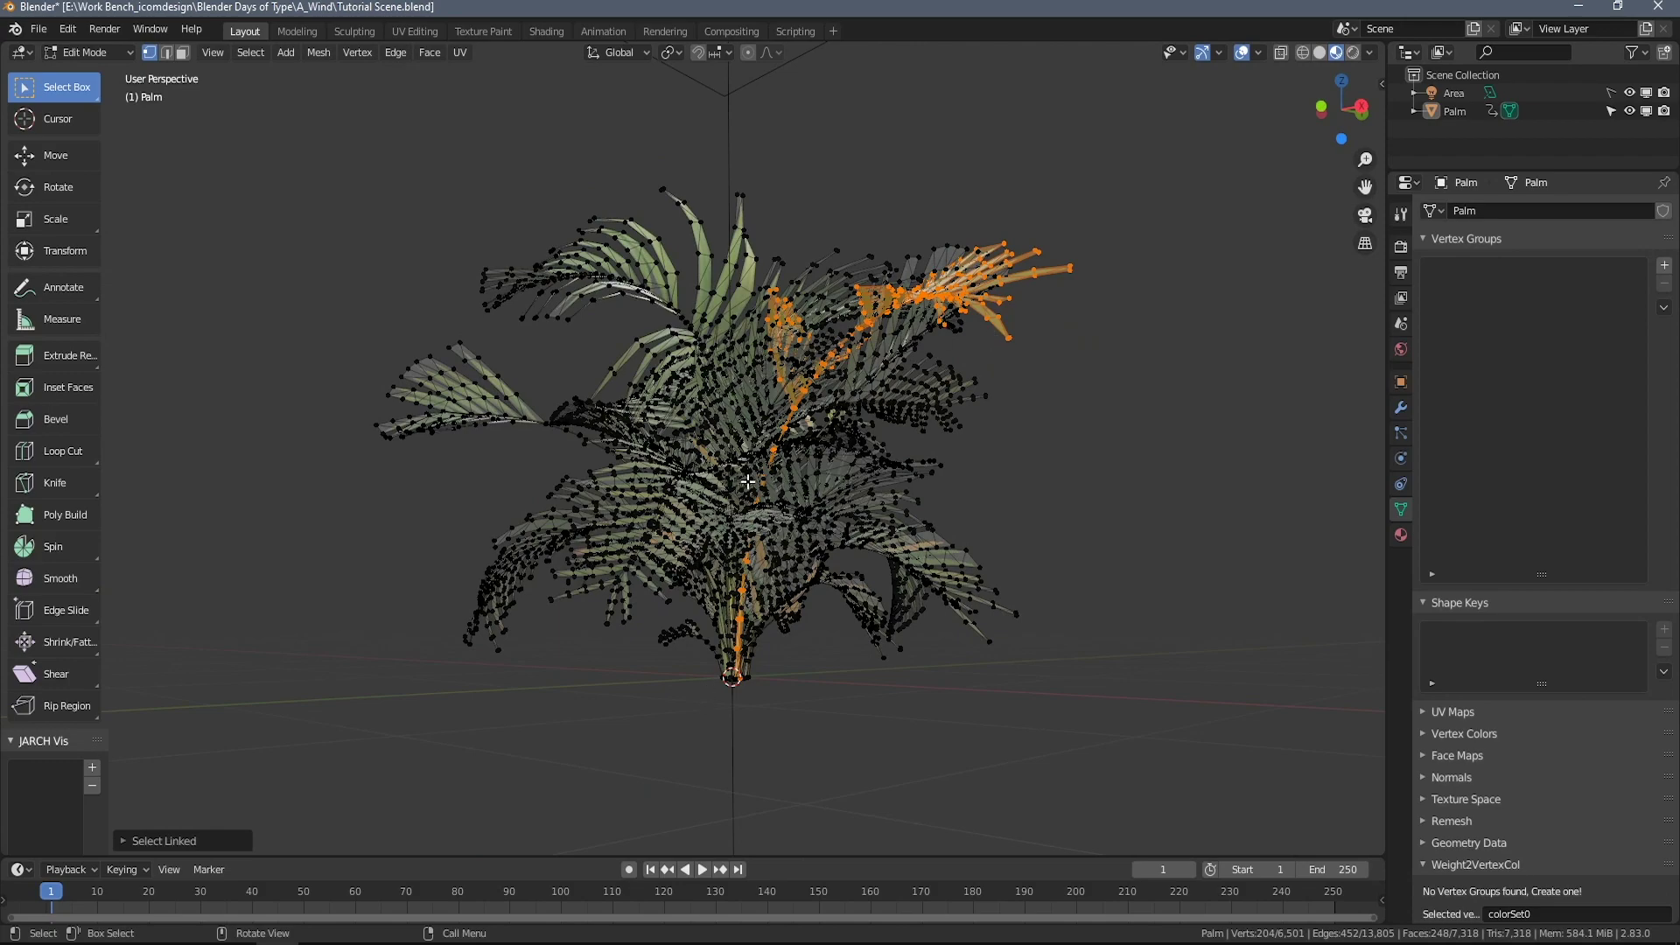
{"action": "middle_click_drag", "start_coordinate": [564, 594], "coordinate": [1079, 597]}
{"action": "middle_click_drag", "start_coordinate": [1001, 638], "coordinate": [1006, 578]}
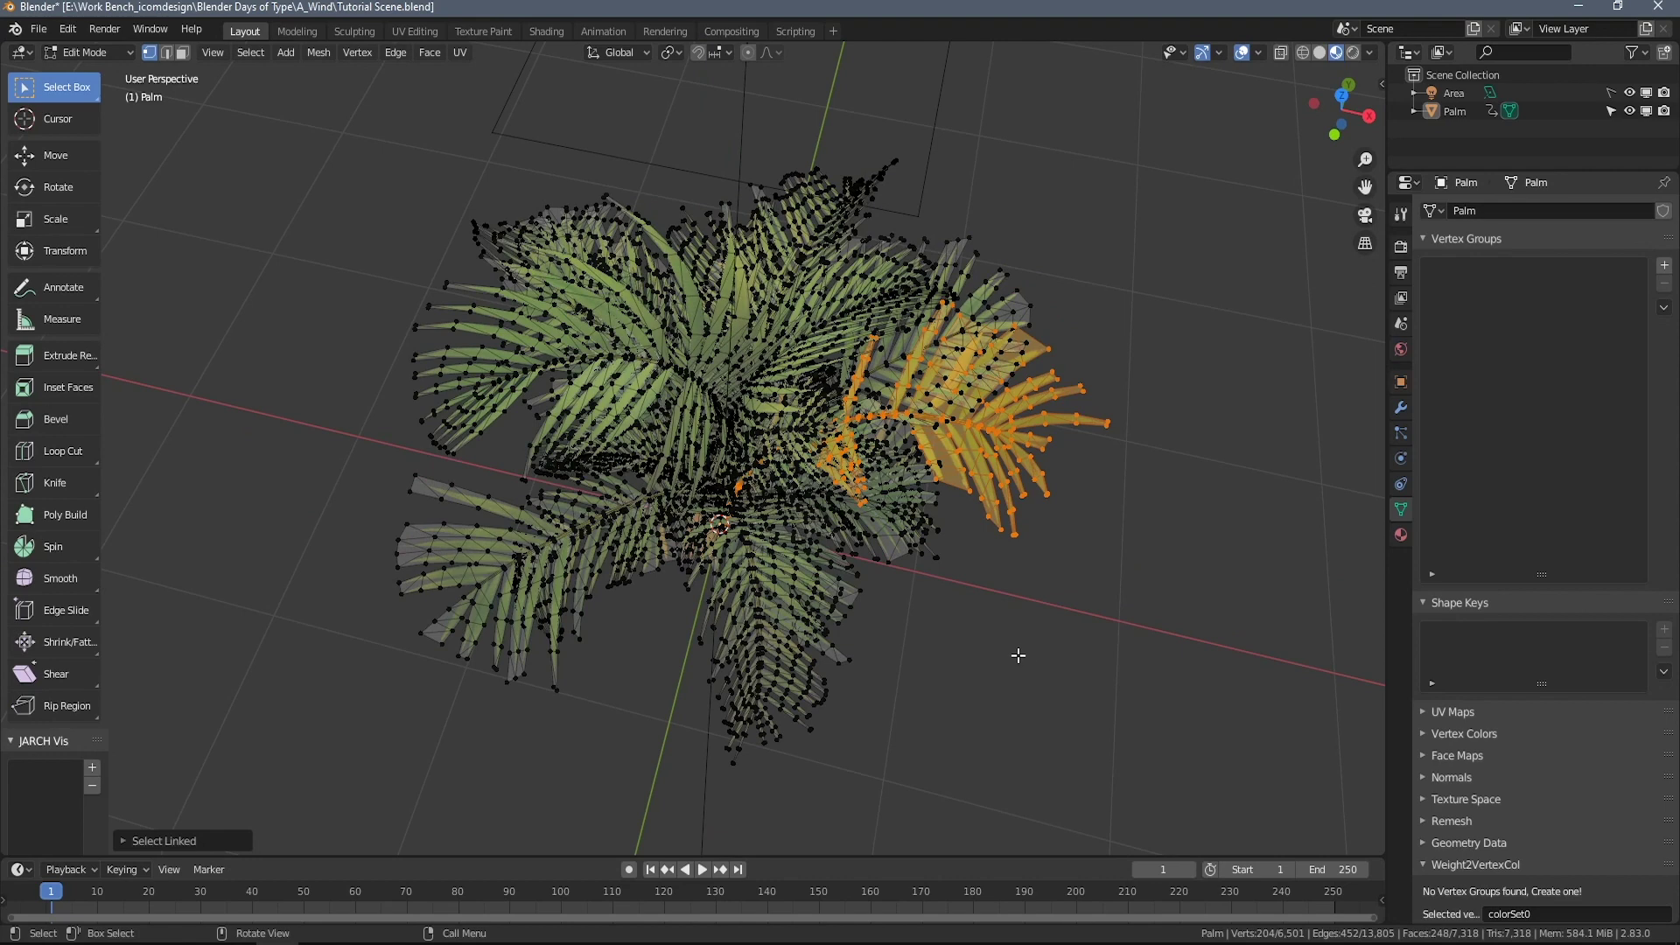
{"action": "middle_click_drag", "start_coordinate": [1017, 658], "coordinate": [995, 665]}
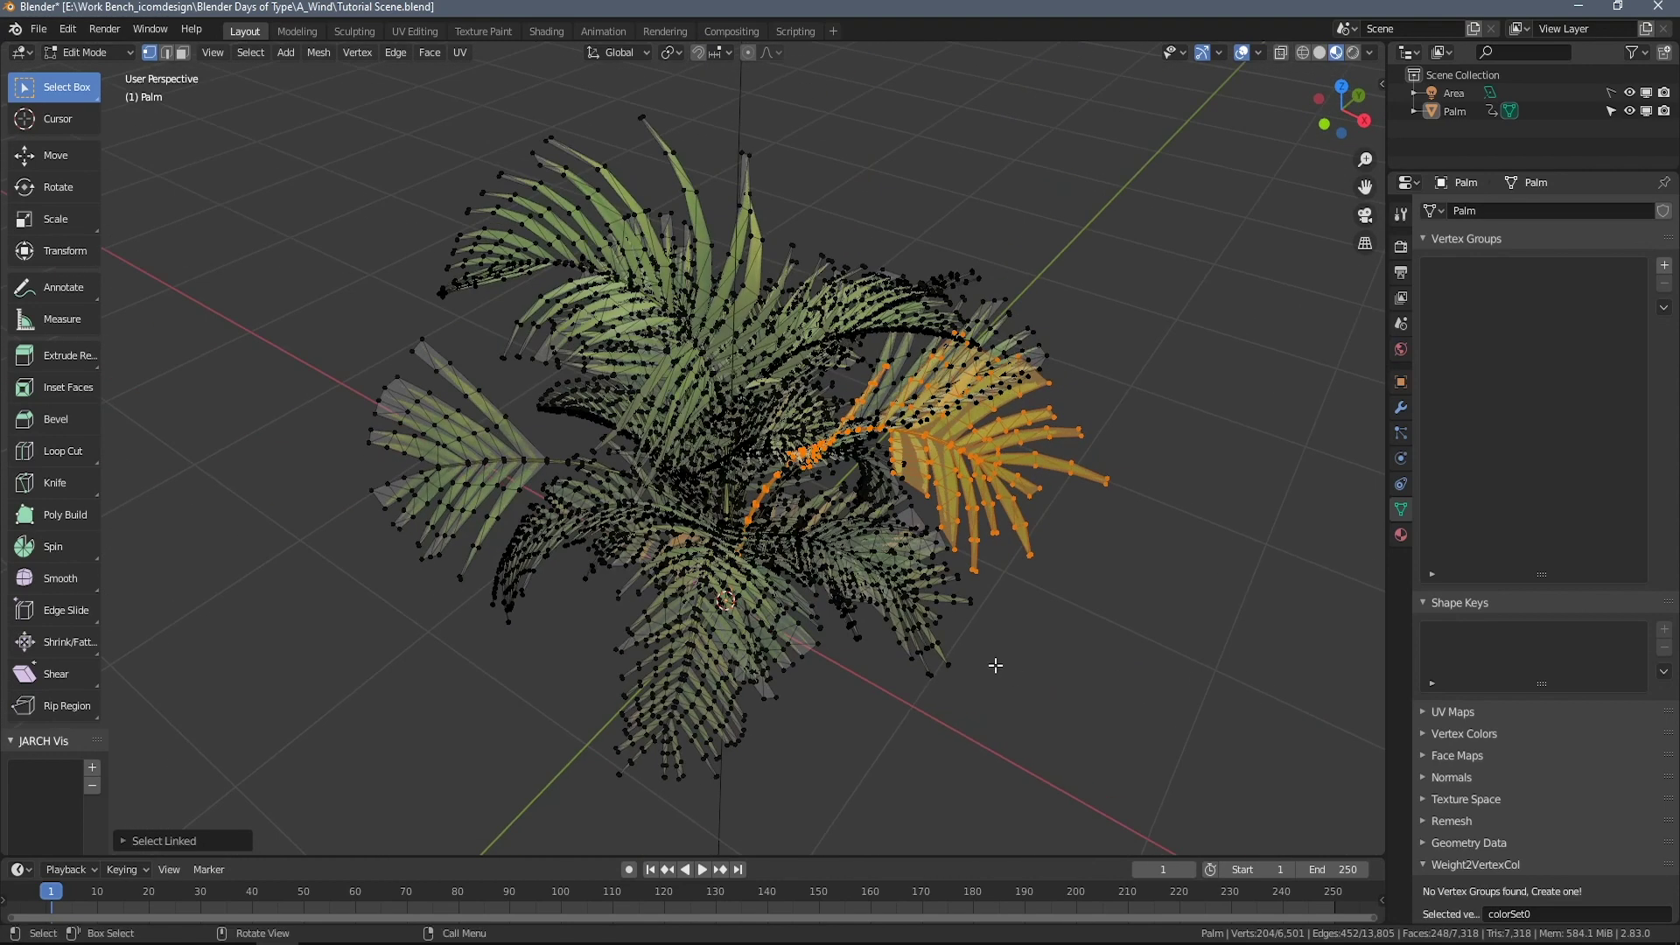
{"action": "key", "text": "l"}
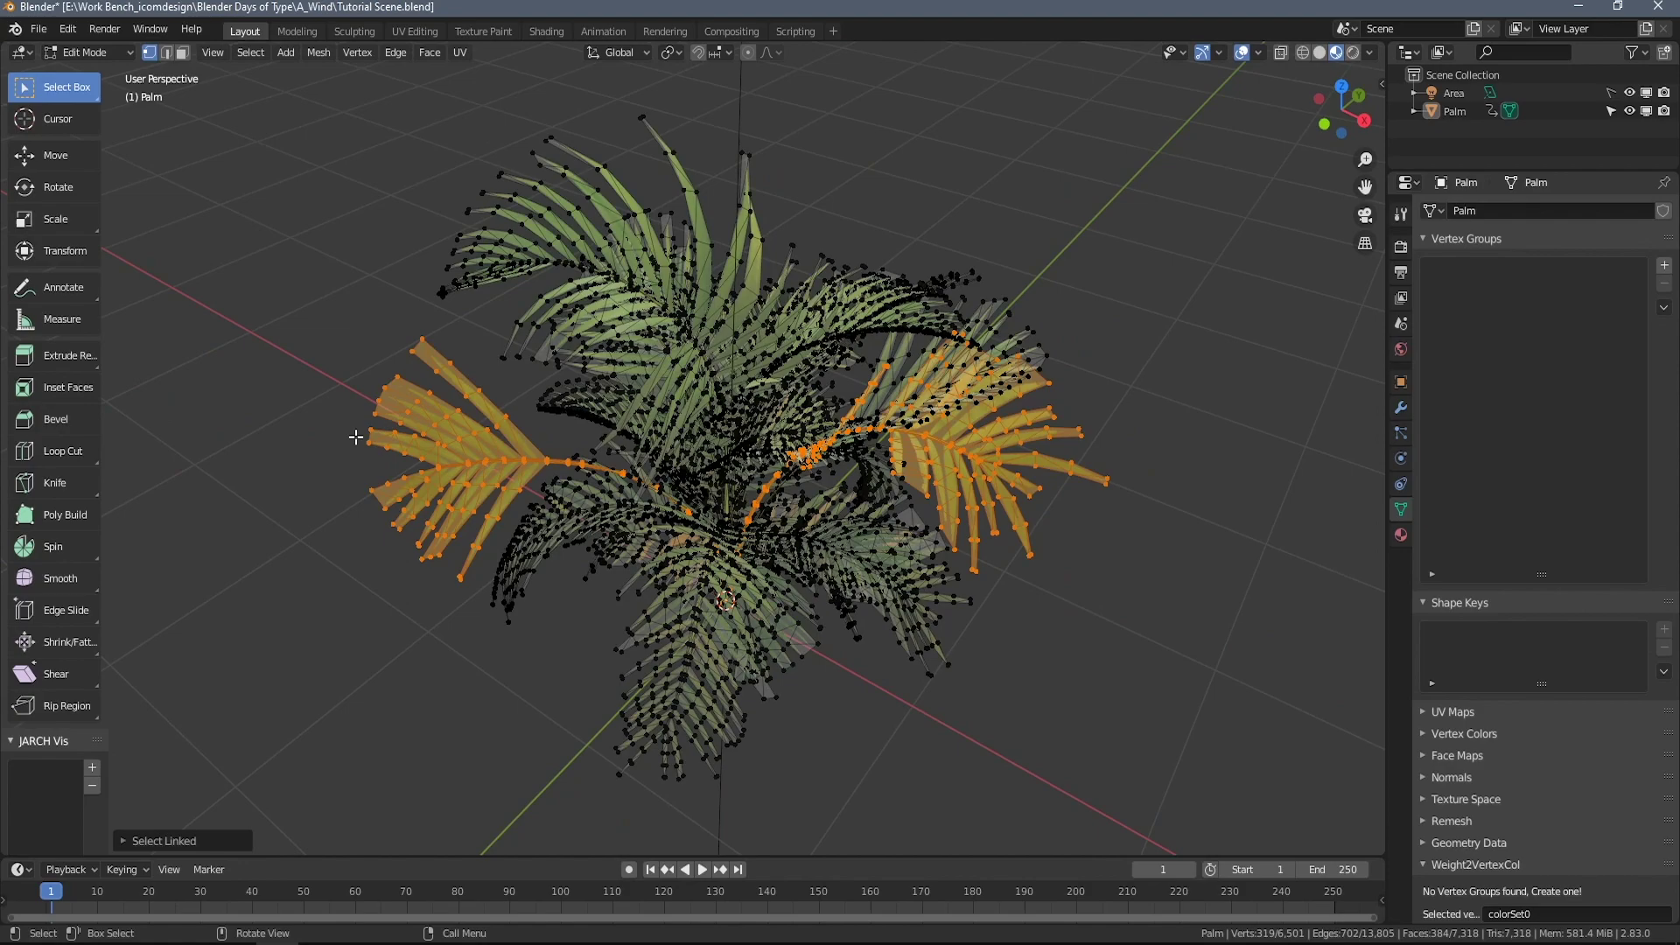
{"action": "middle_click_drag", "start_coordinate": [357, 436], "coordinate": [399, 484]}
{"action": "key", "text": "l"}
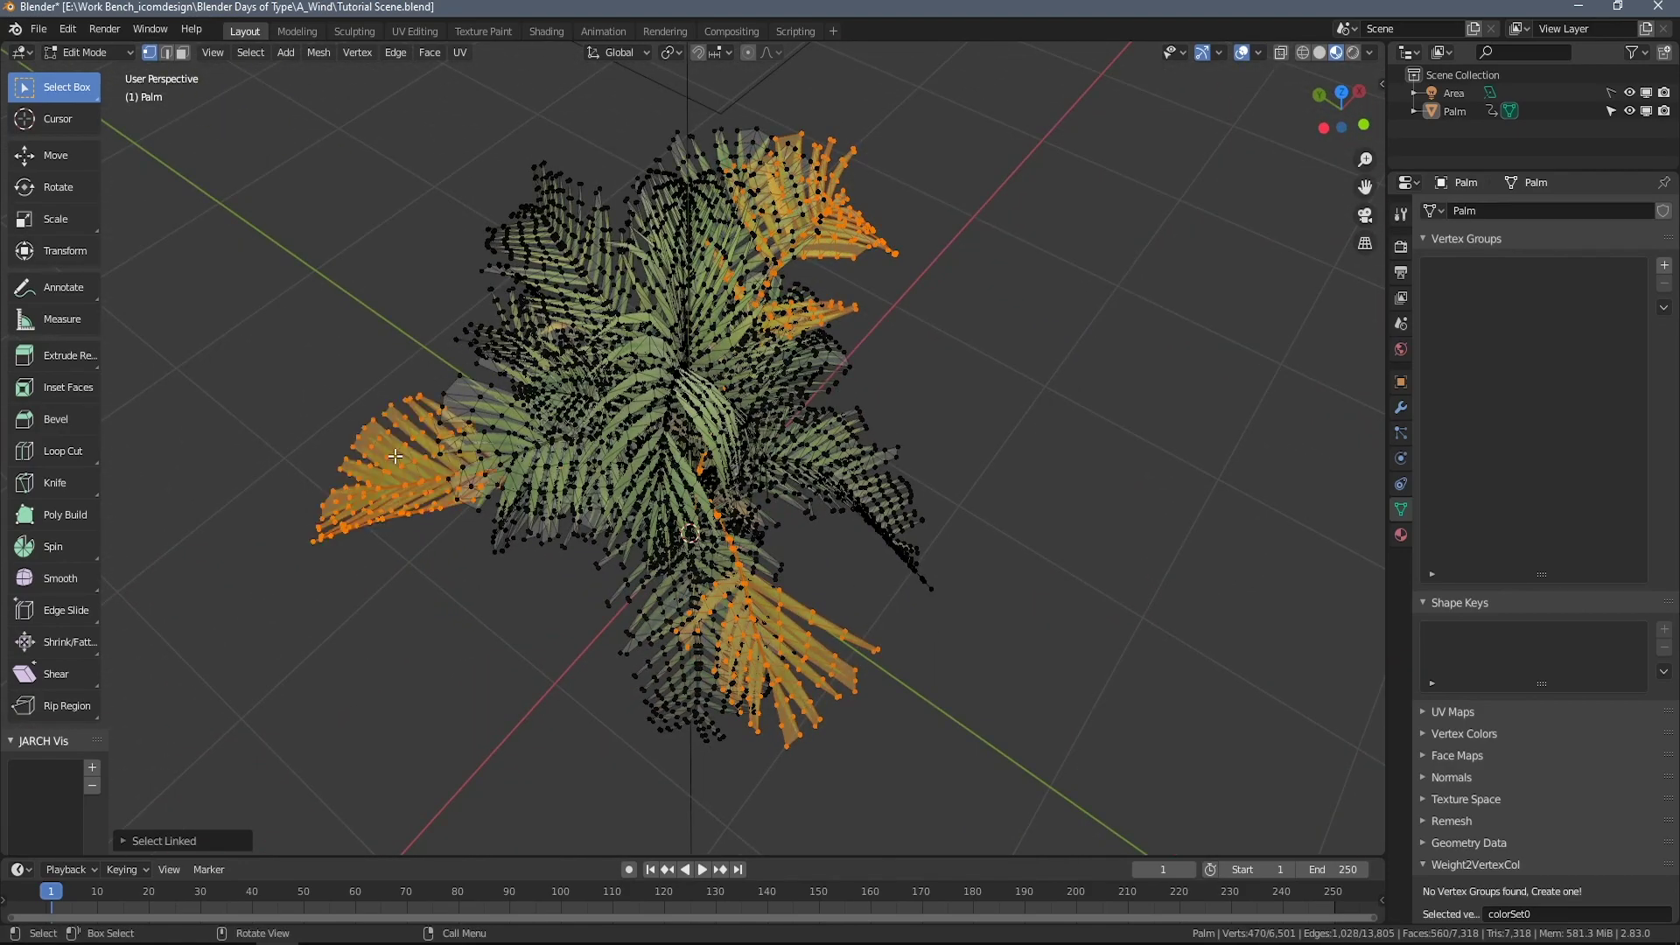
{"action": "mouse_move", "coordinate": [995, 501]}
{"action": "middle_mouse_down"}
{"action": "mouse_move", "coordinate": [886, 472]}
{"action": "mouse_move", "coordinate": [994, 522]}
{"action": "middle_mouse_up"}
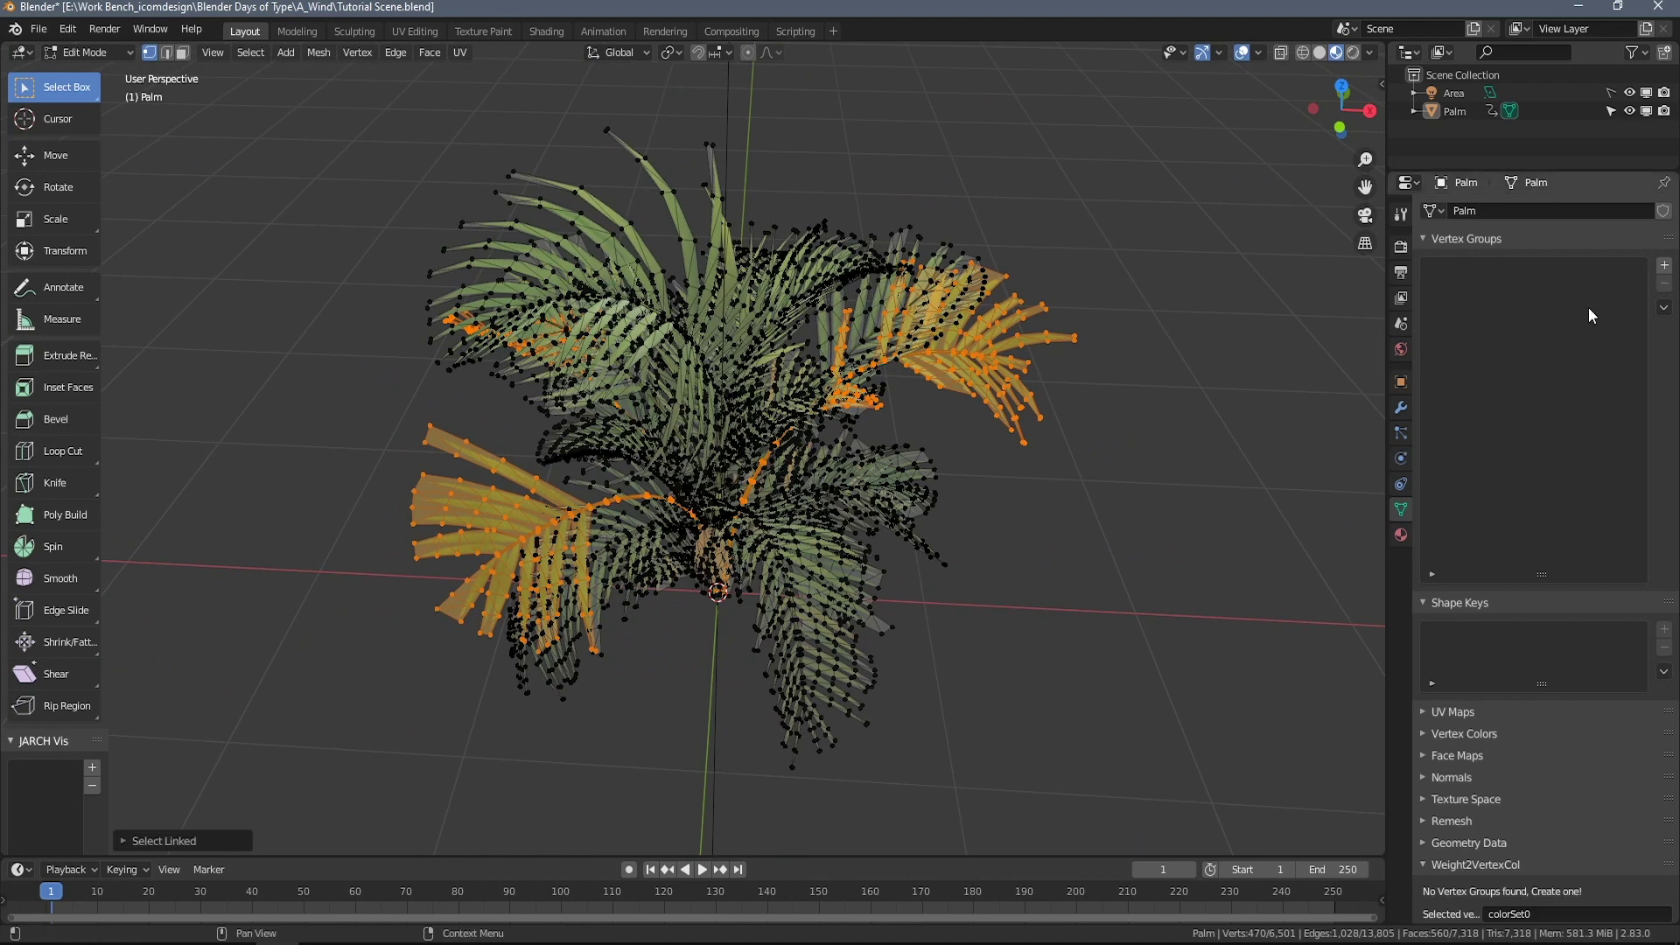
Create vertex group 'Group', assign the selected fronds, then deselect and reselect to verify it.
{"action": "left_click", "coordinate": [1666, 268]}
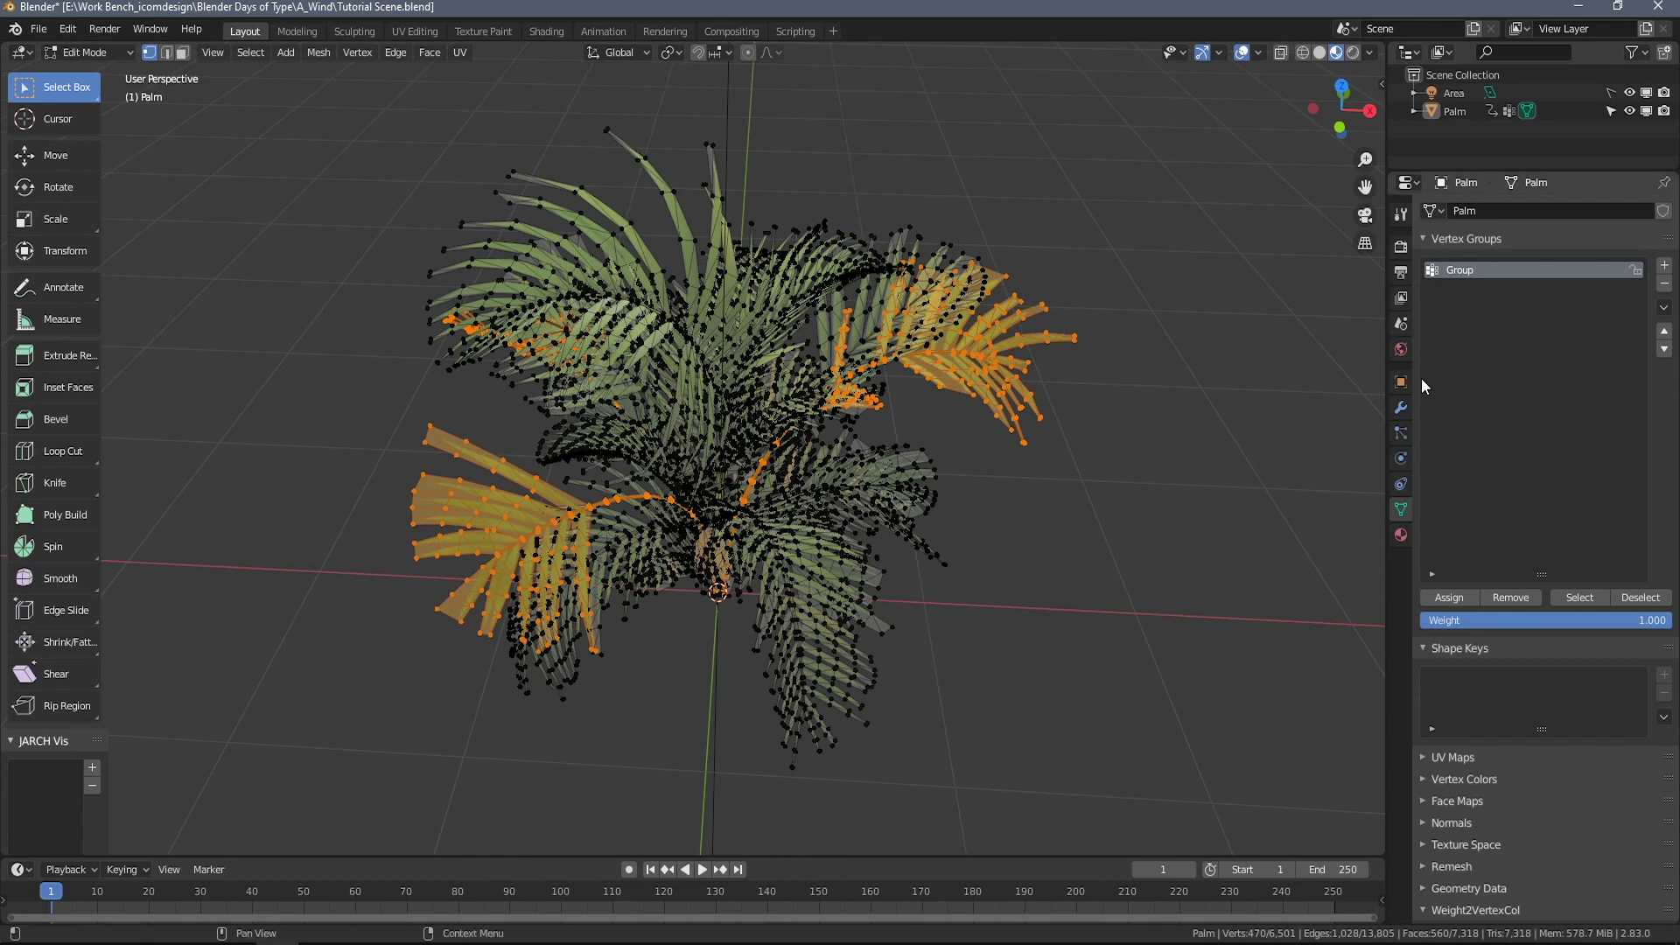
{"action": "left_click", "coordinate": [1458, 598]}
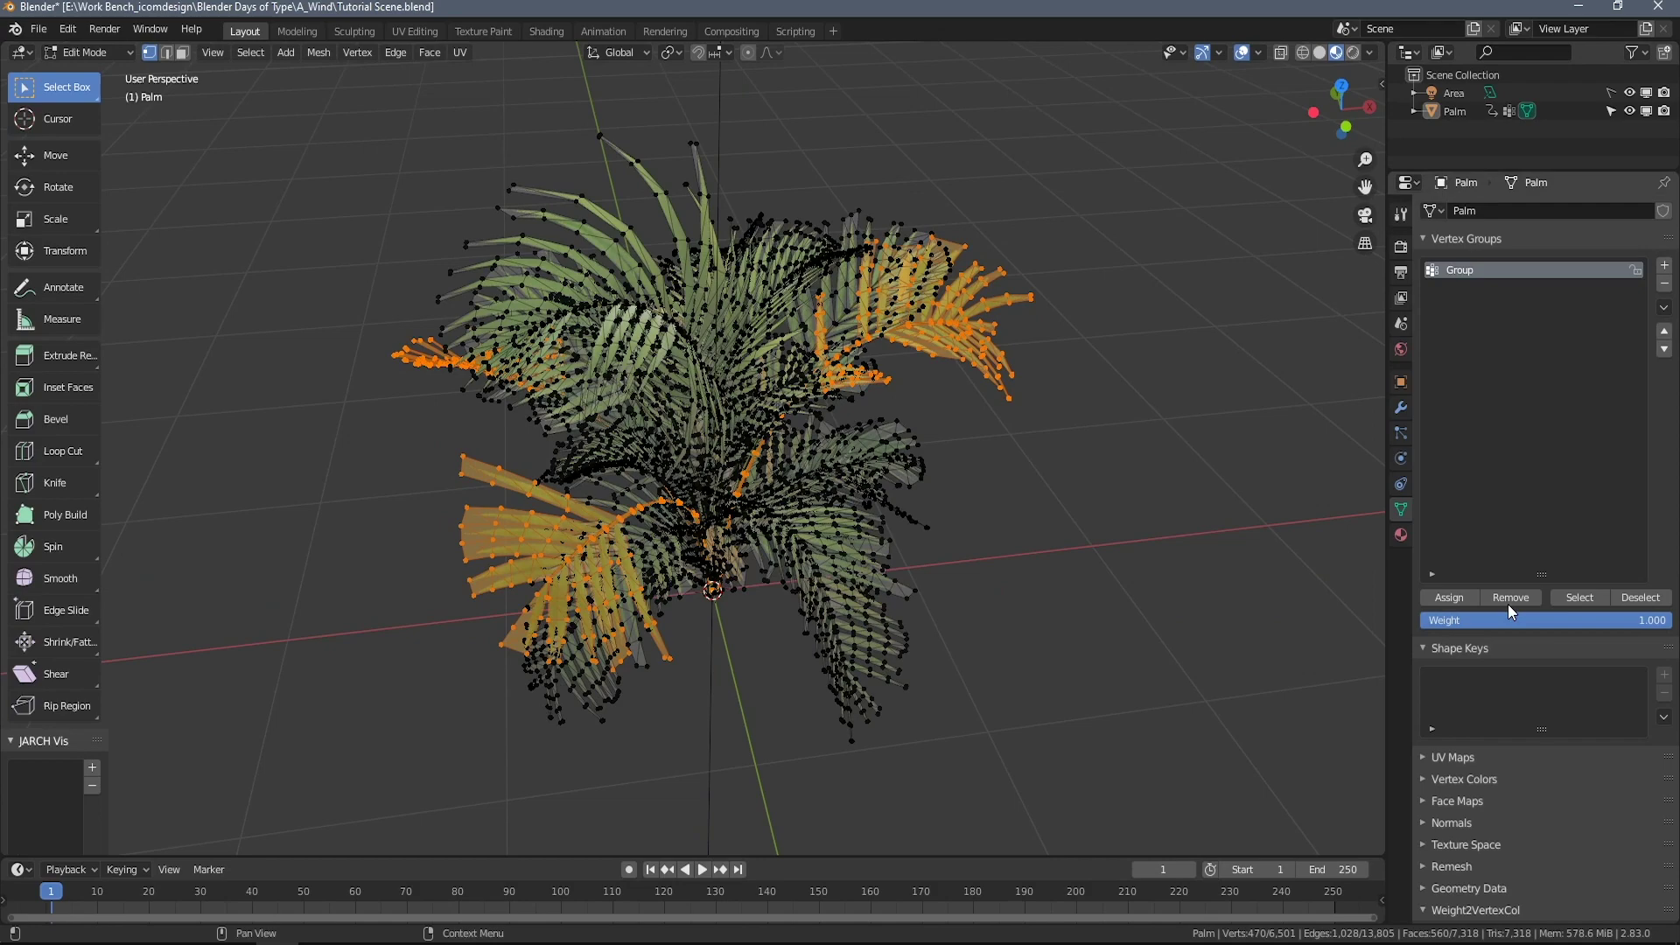
{"action": "left_click", "coordinate": [1113, 465]}
{"action": "middle_click_drag", "start_coordinate": [1113, 466], "coordinate": [1204, 559]}
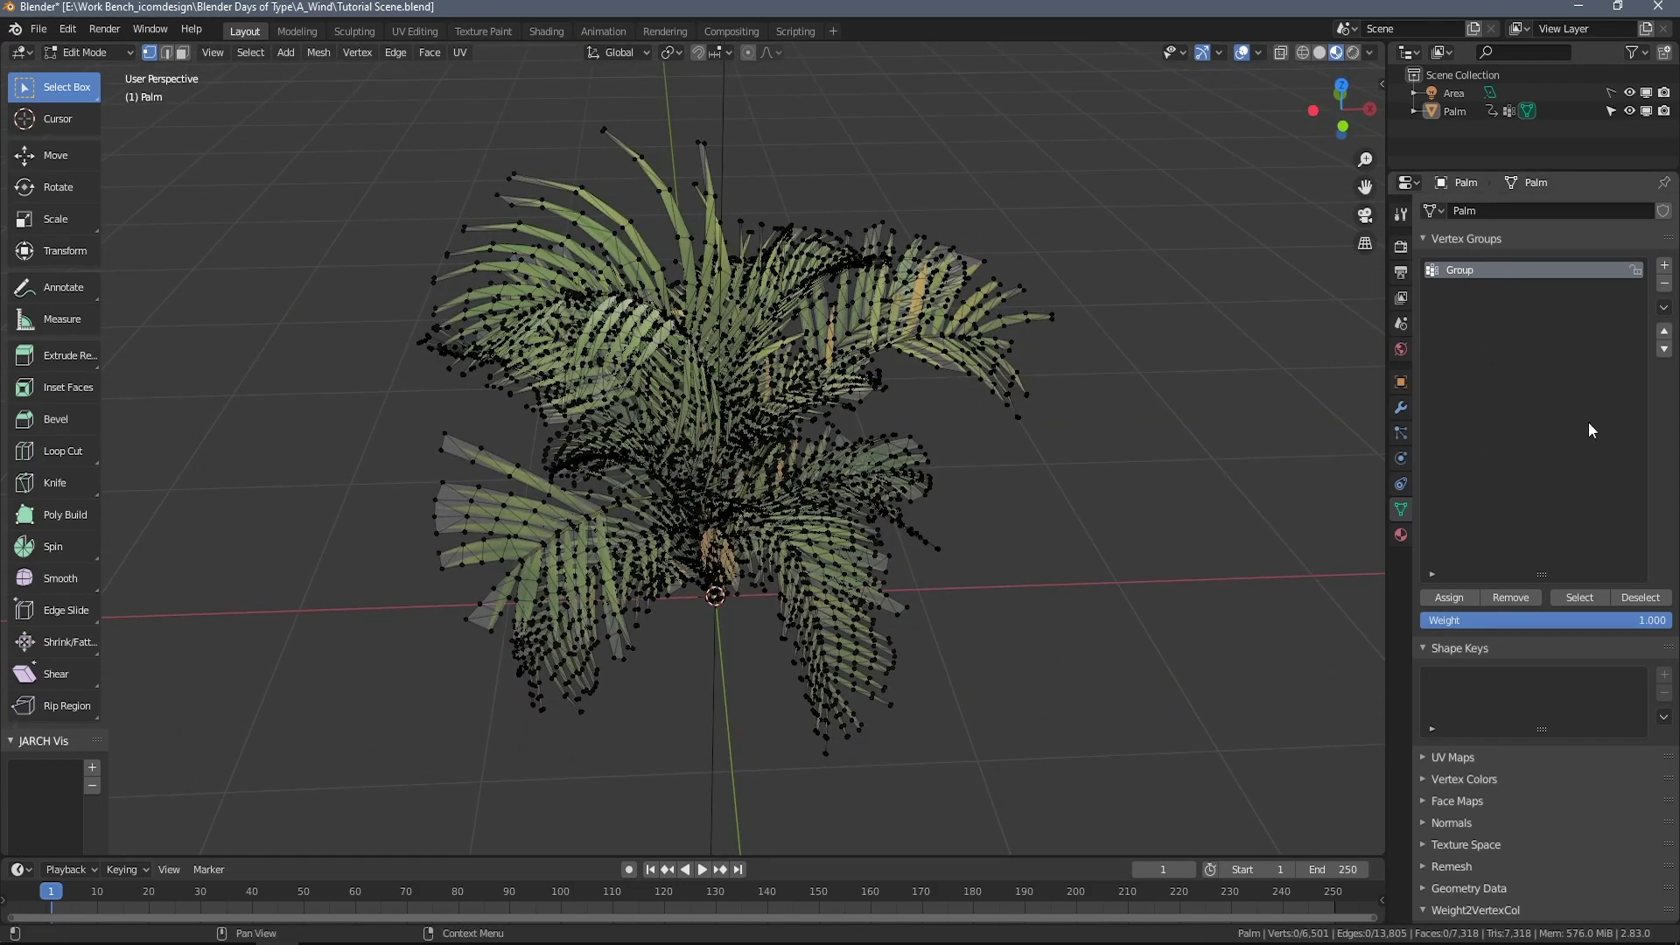
{"action": "left_click", "coordinate": [1580, 597]}
{"action": "middle_click_drag", "start_coordinate": [1024, 551], "coordinate": [919, 569]}
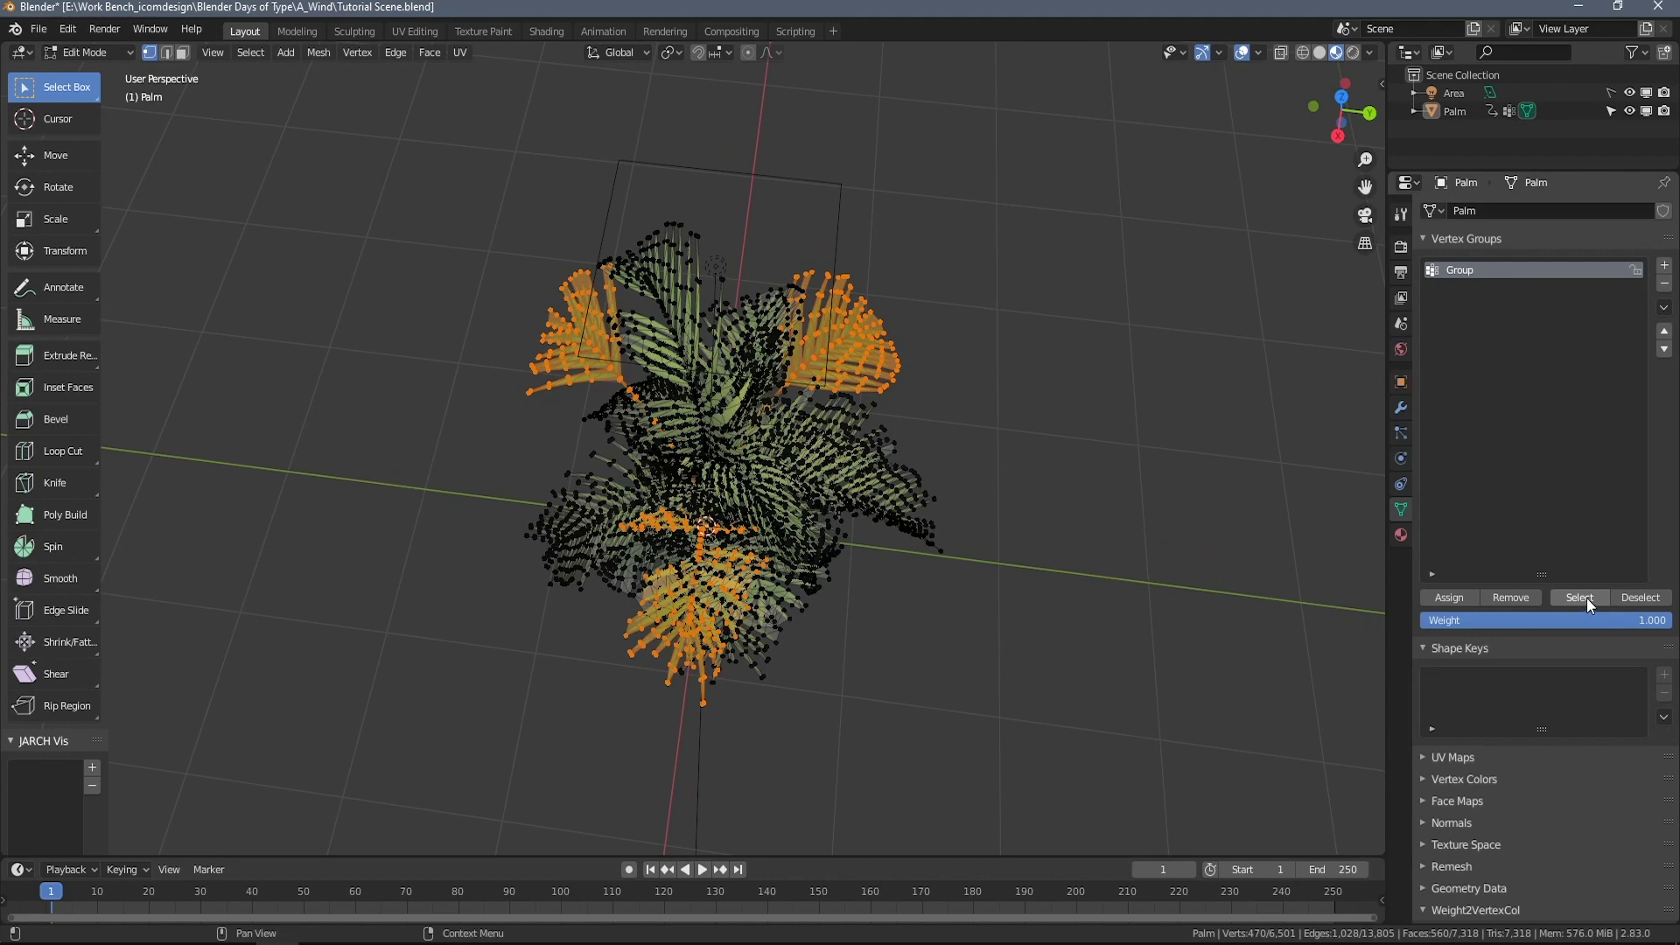
Deselect Group's fronds, select a different set of linked fronds, and add vertex group Group.001.
{"action": "left_click", "coordinate": [1640, 597]}
{"action": "middle_click_drag", "start_coordinate": [945, 506], "coordinate": [975, 514]}
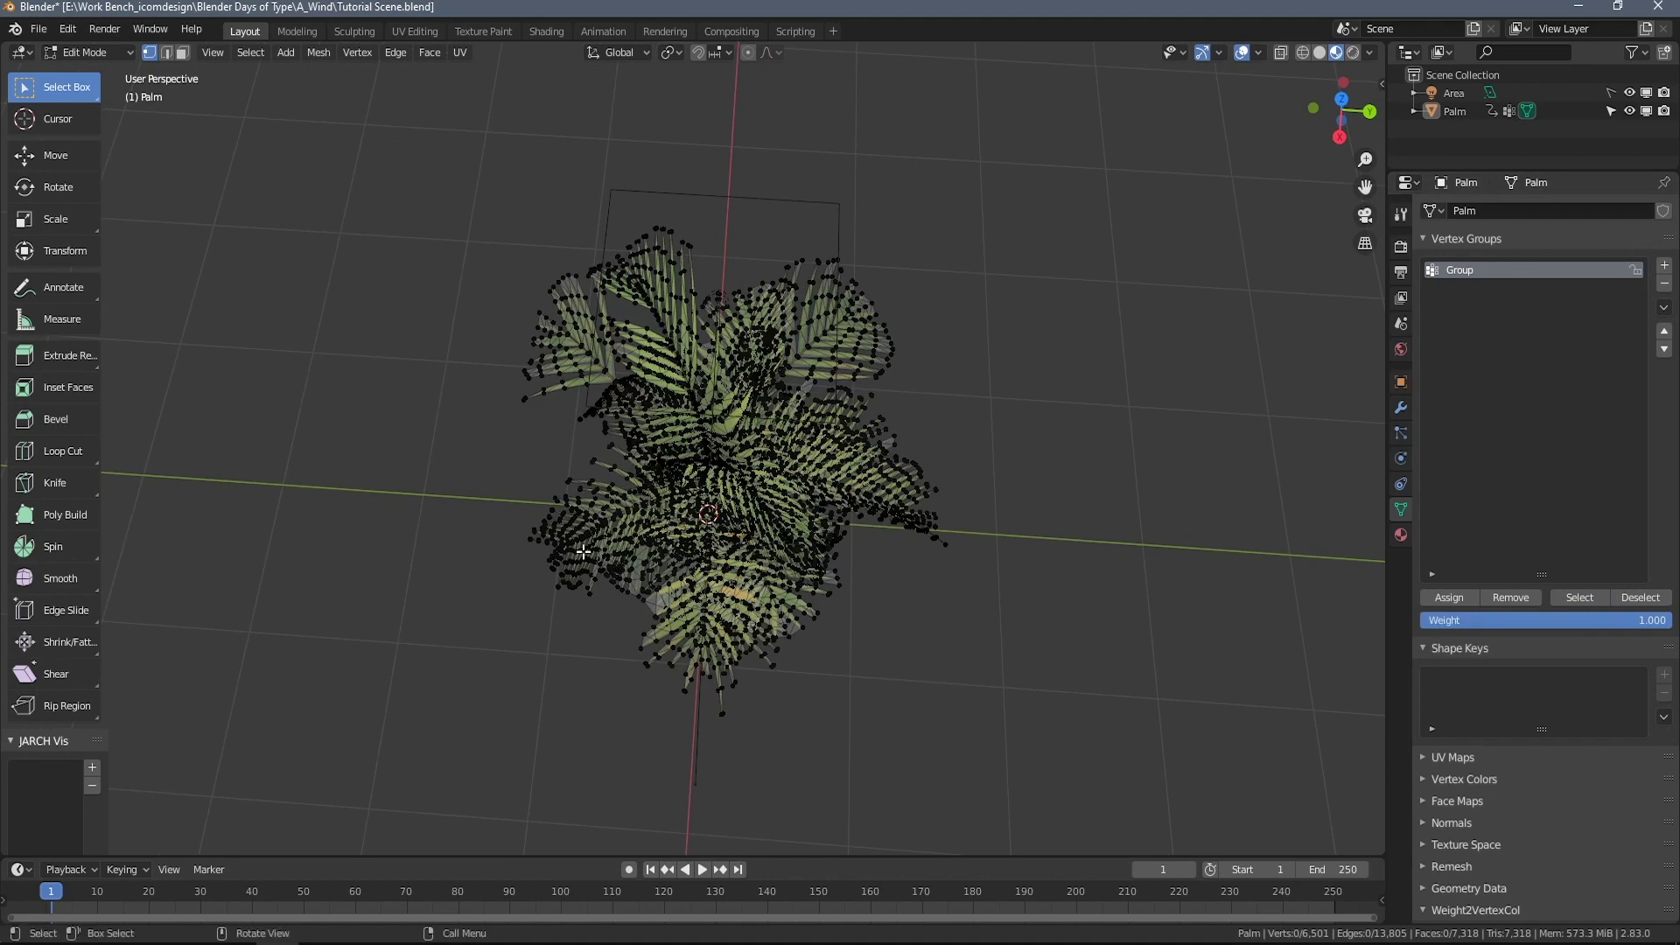
{"action": "key", "text": "l"}
{"action": "middle_click_drag", "start_coordinate": [1045, 604], "coordinate": [1153, 627]}
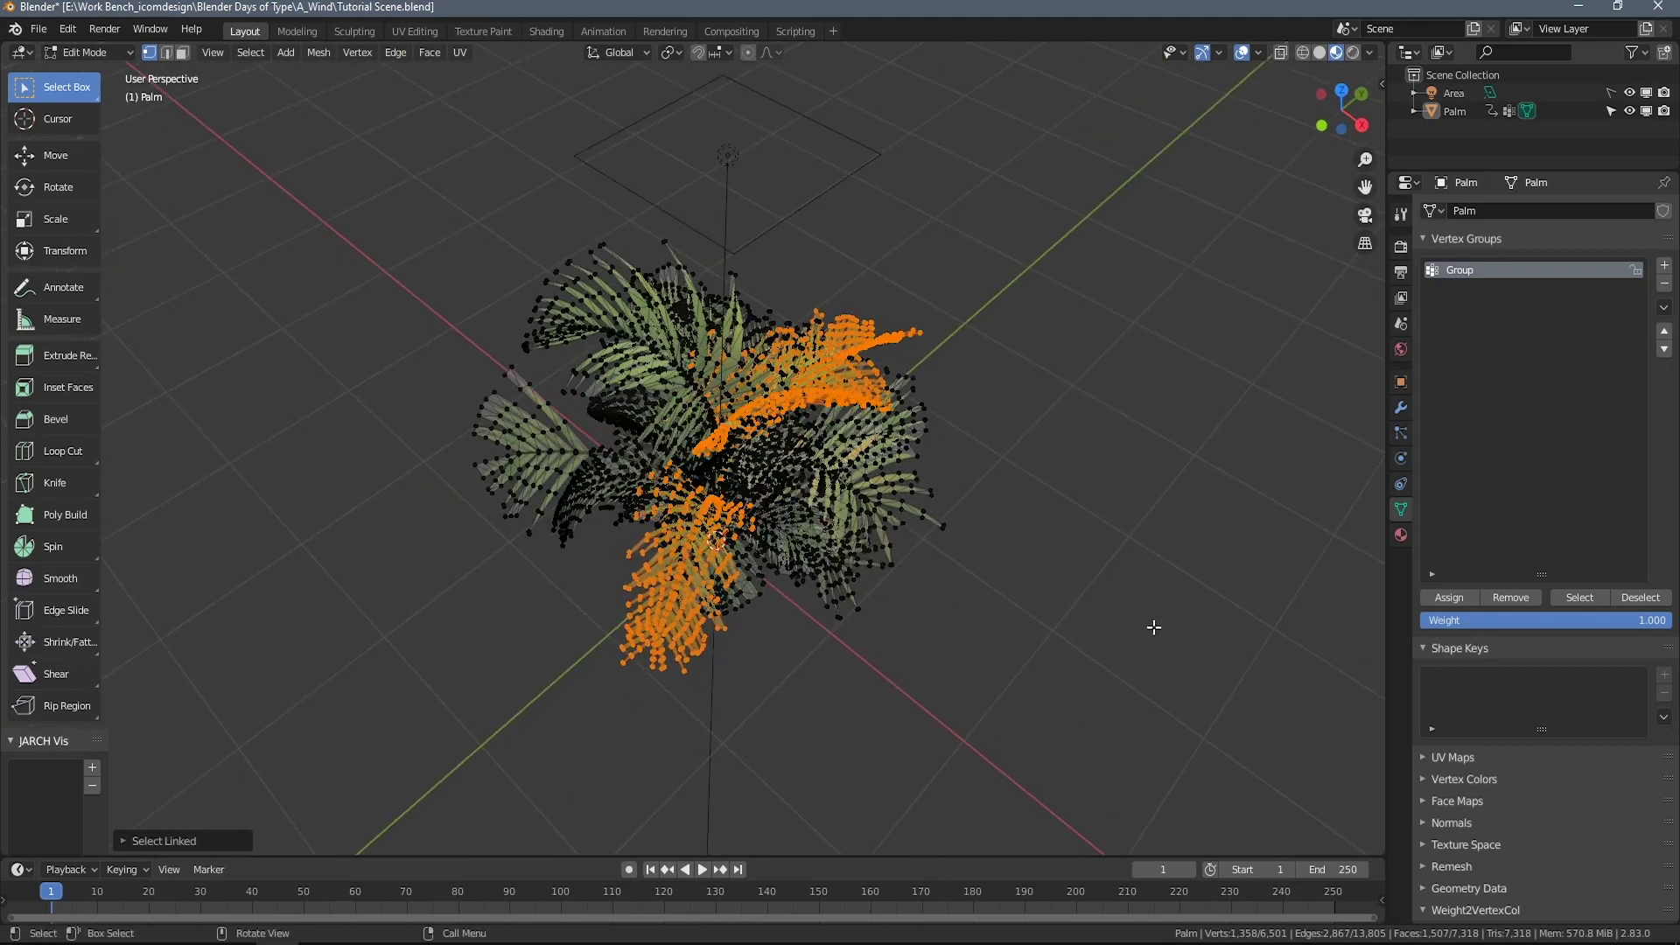
{"action": "left_click", "coordinate": [1665, 265]}
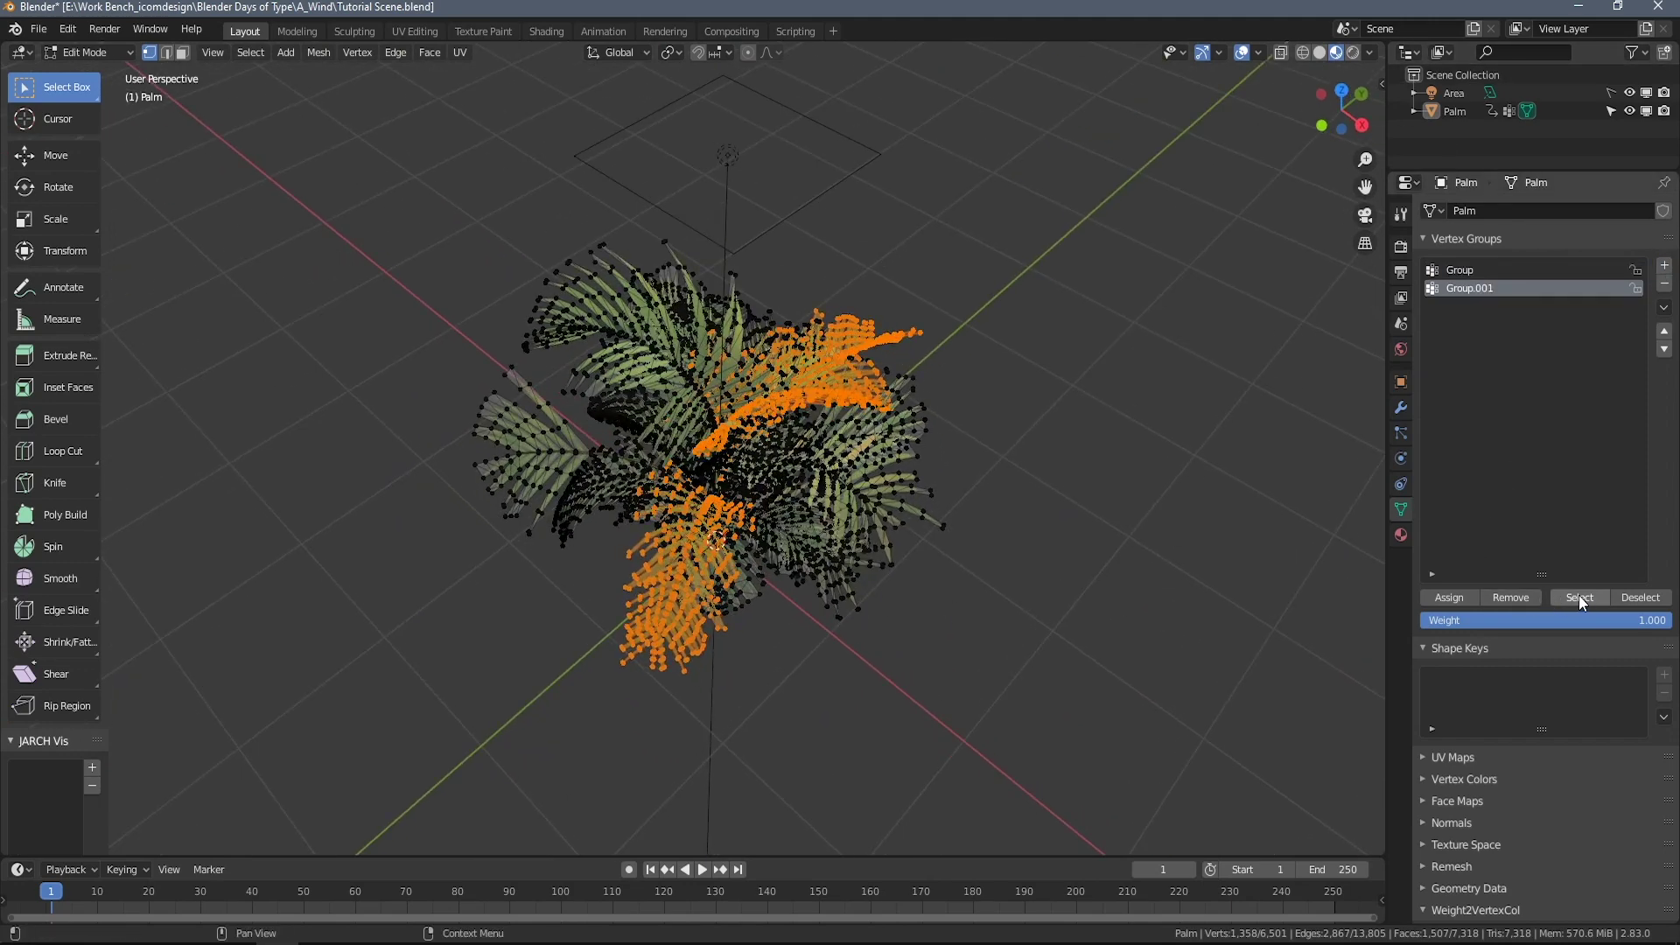
{"action": "middle_click_drag", "start_coordinate": [1225, 525], "coordinate": [1062, 488]}
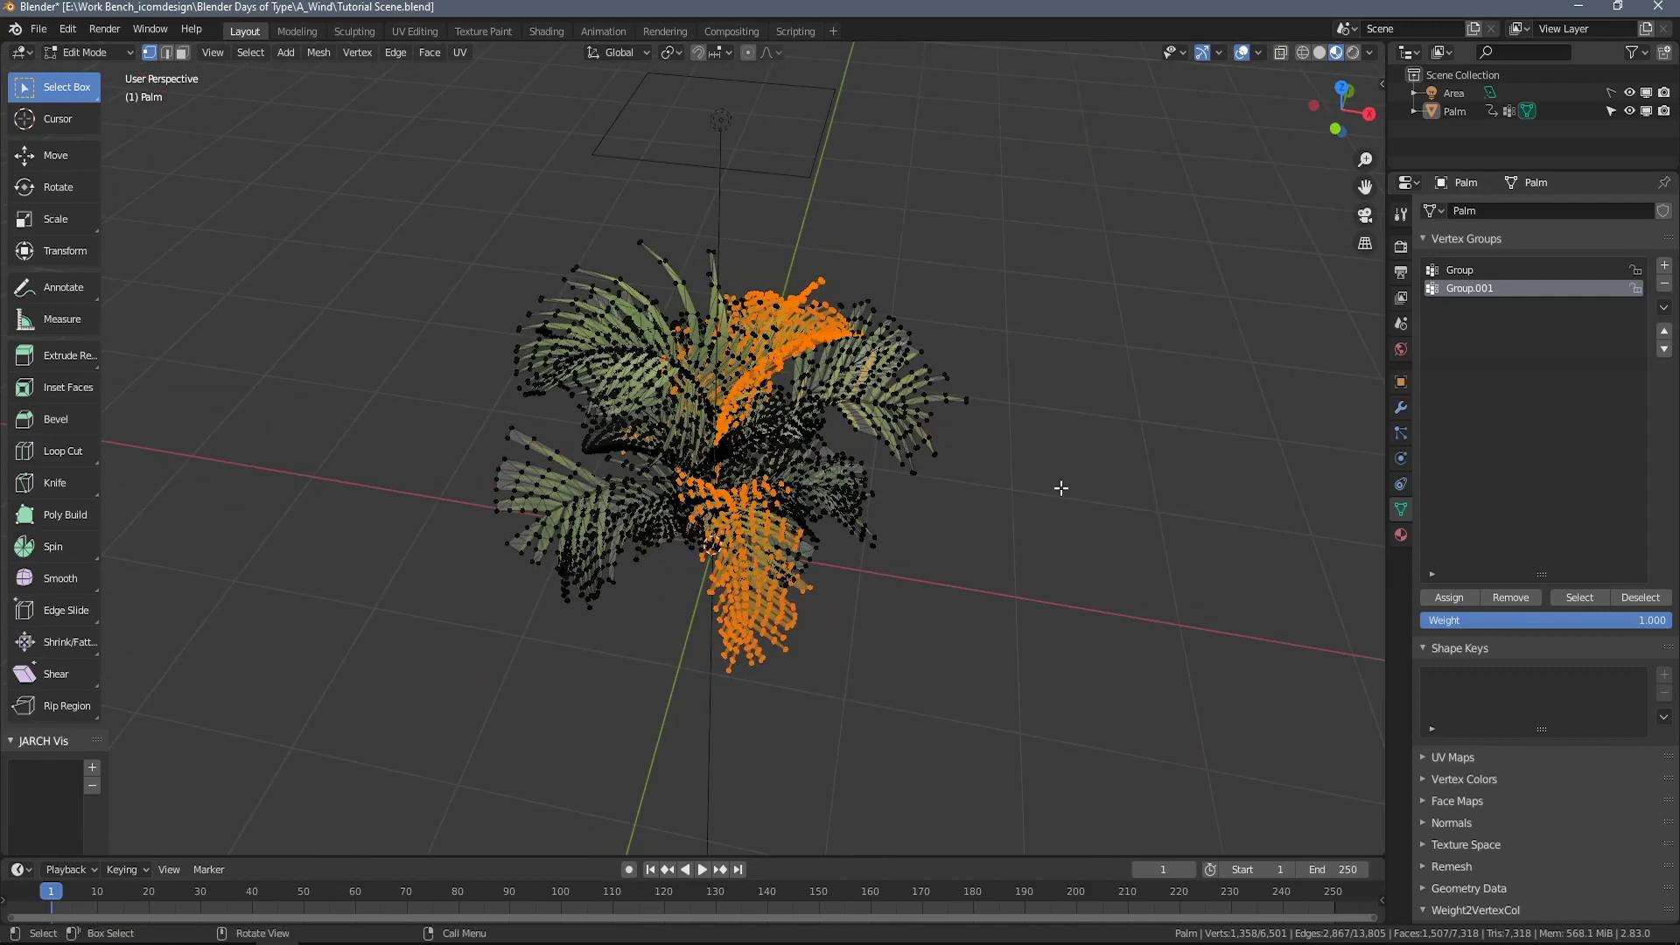
Clear the selection, then select Group.001's and Group's vertices to check both sets.
{"action": "key", "text": "alt+a"}
{"action": "middle_click_drag", "start_coordinate": [963, 525], "coordinate": [911, 488]}
{"action": "scroll", "coordinate": [1028, 529], "scroll_direction": "up", "scroll_amount": 4}
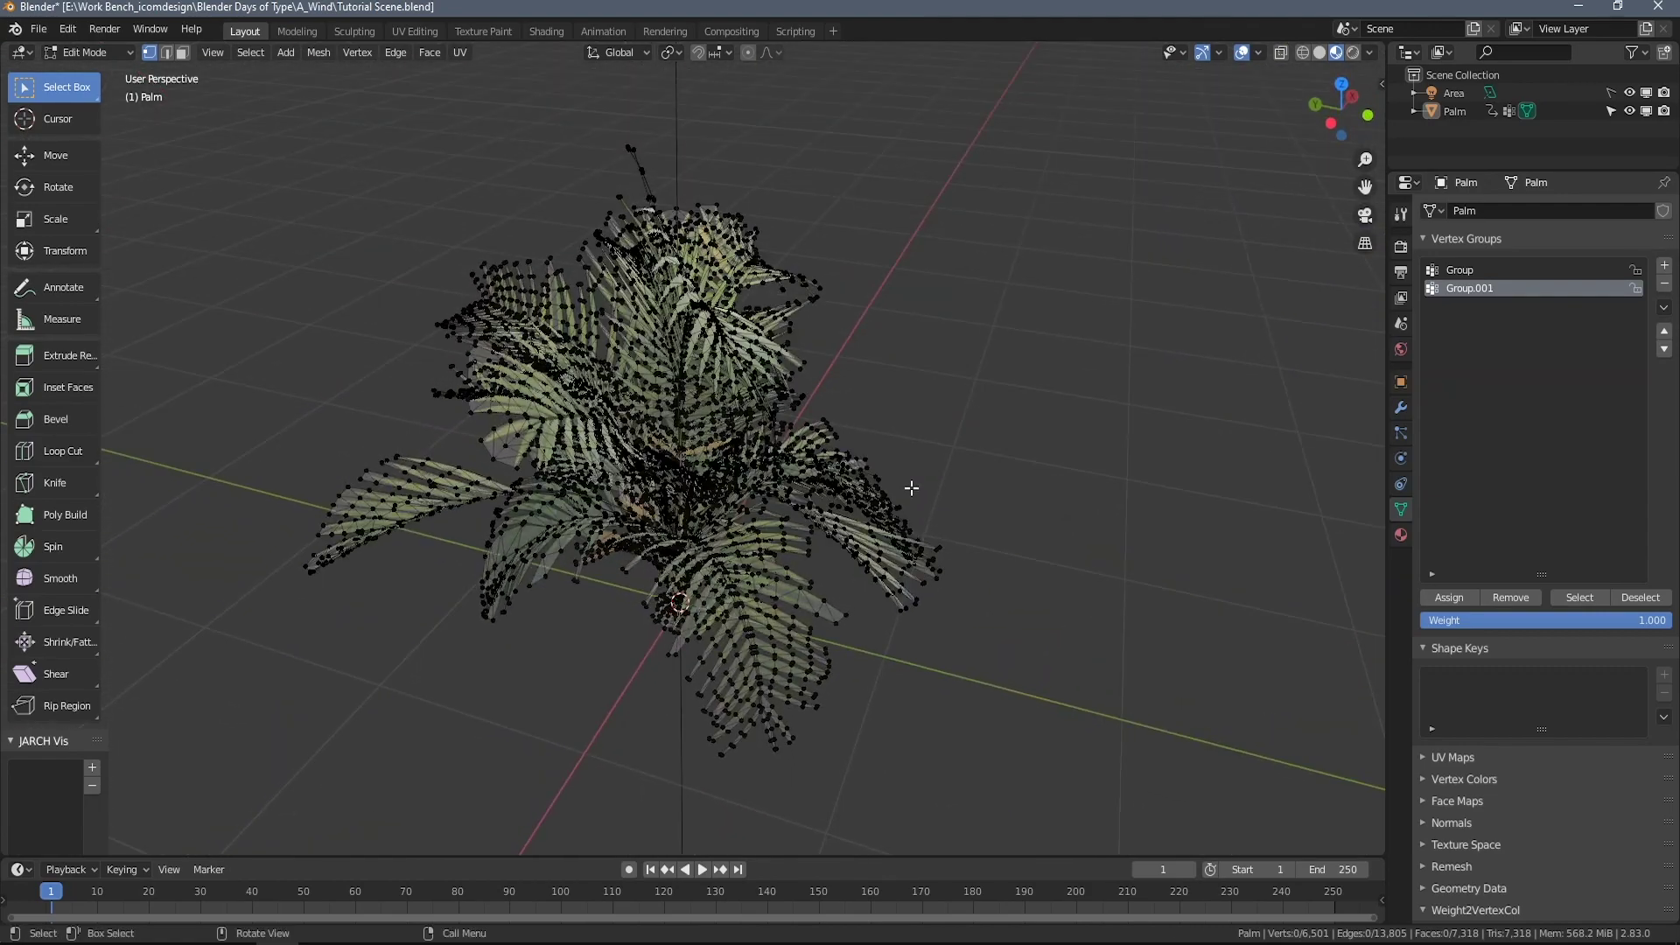
{"action": "middle_click_drag", "start_coordinate": [1087, 495], "coordinate": [938, 525]}
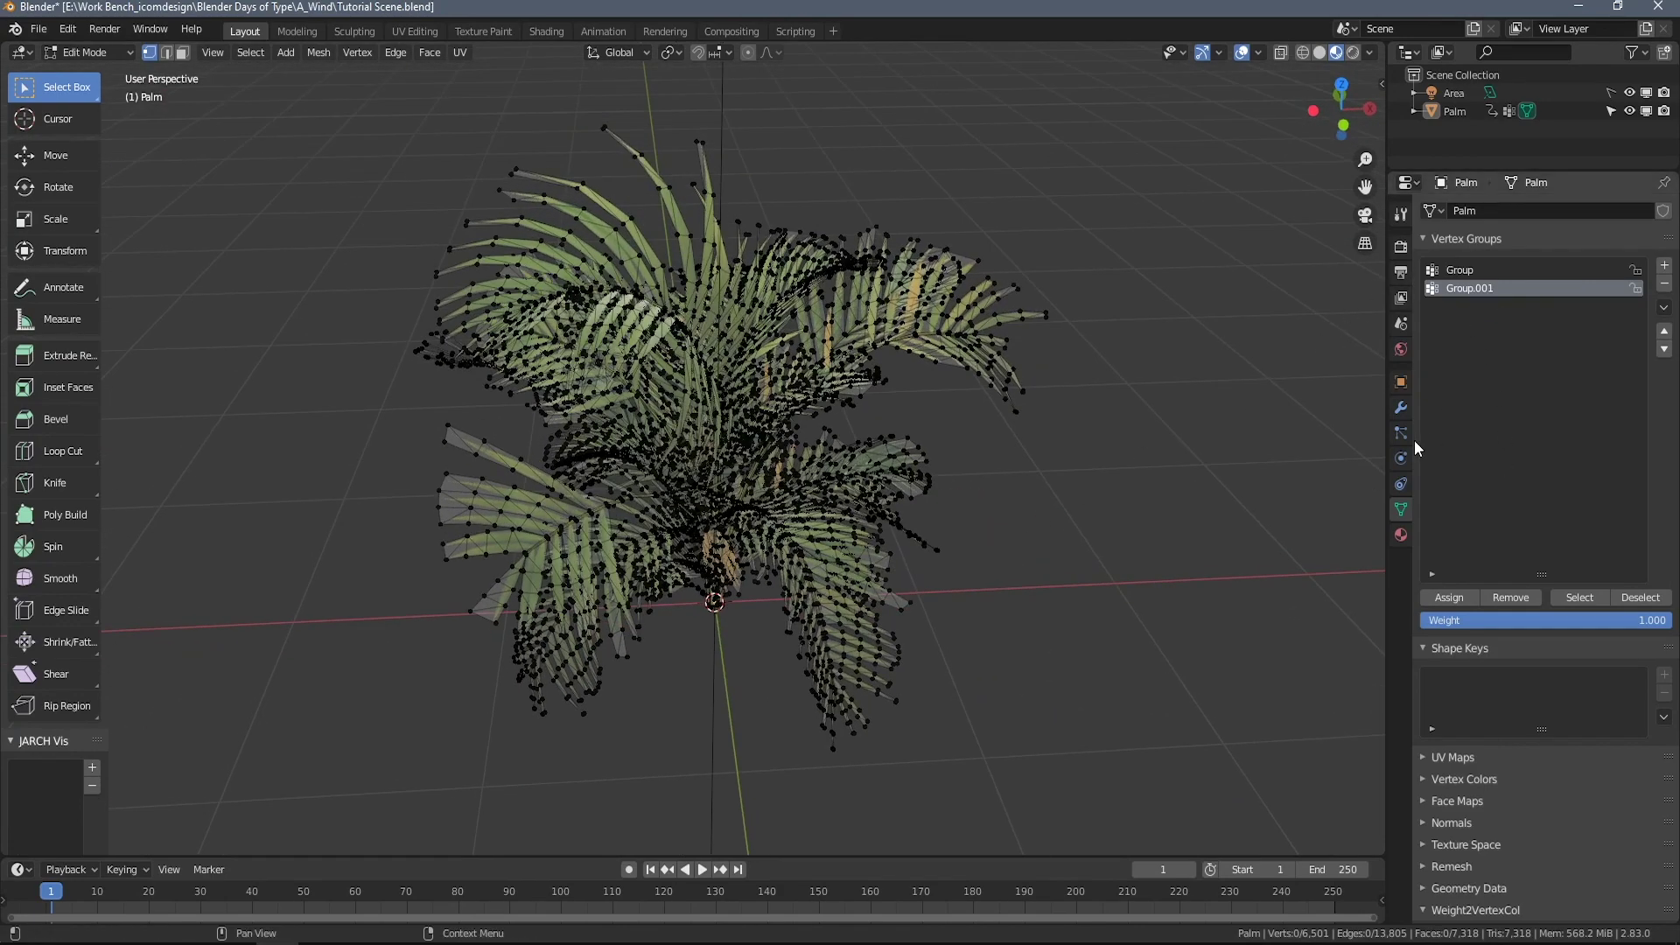
{"action": "middle_click_drag", "start_coordinate": [1044, 523], "coordinate": [937, 491]}
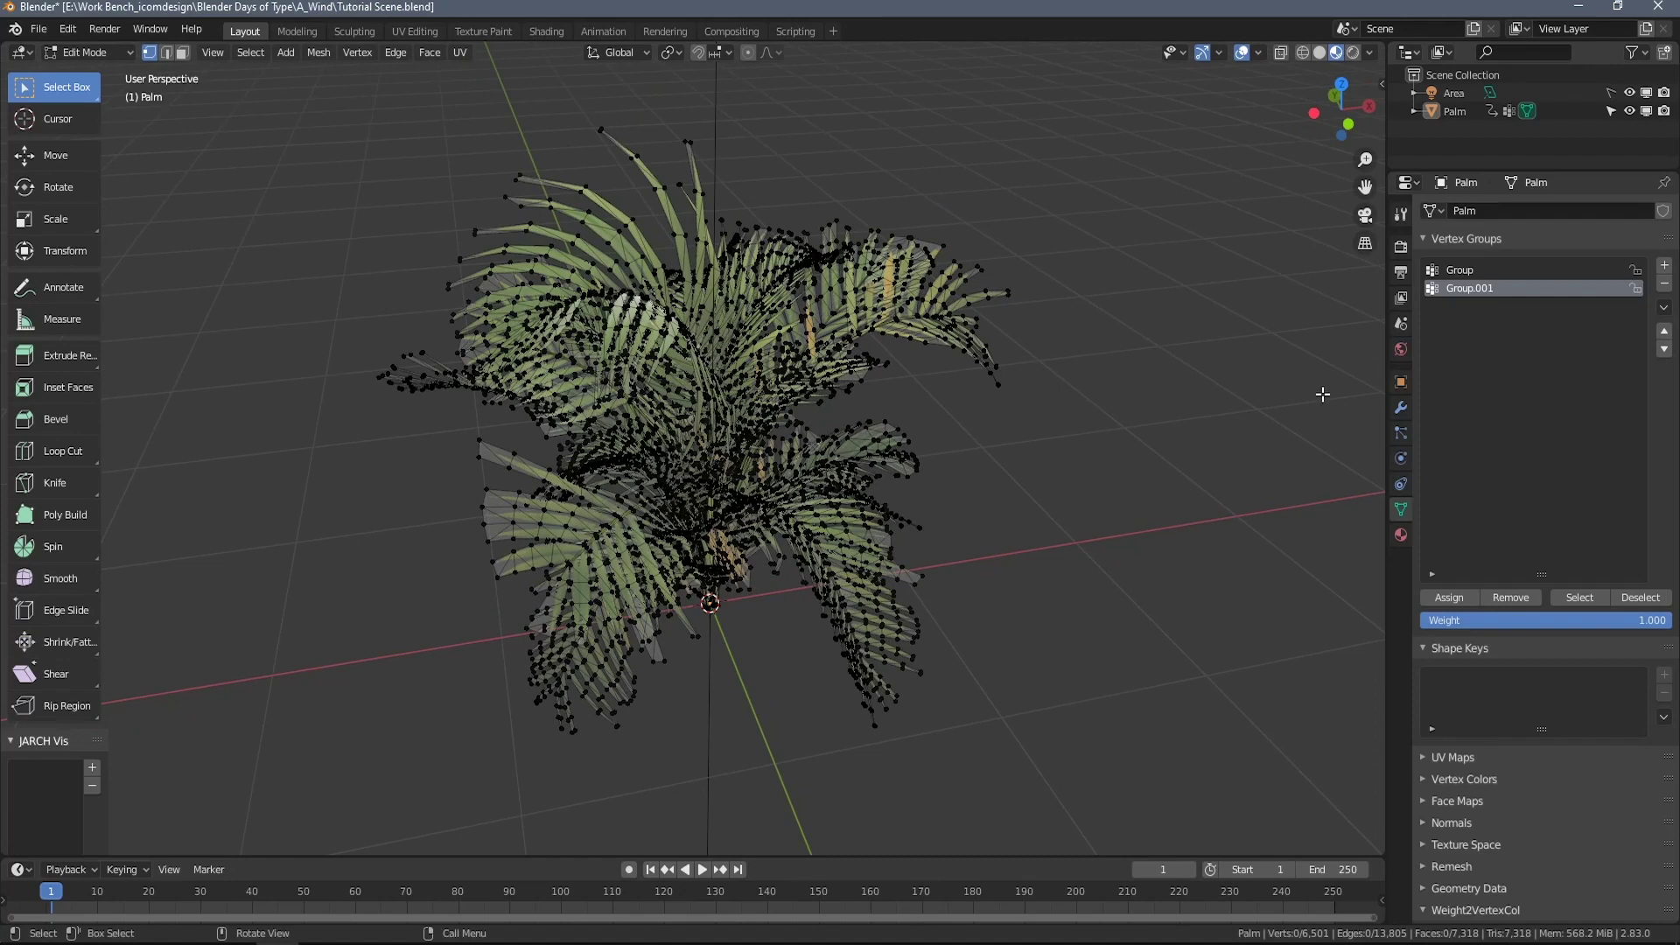
{"action": "left_click", "coordinate": [1582, 598]}
{"action": "left_click", "coordinate": [1487, 272]}
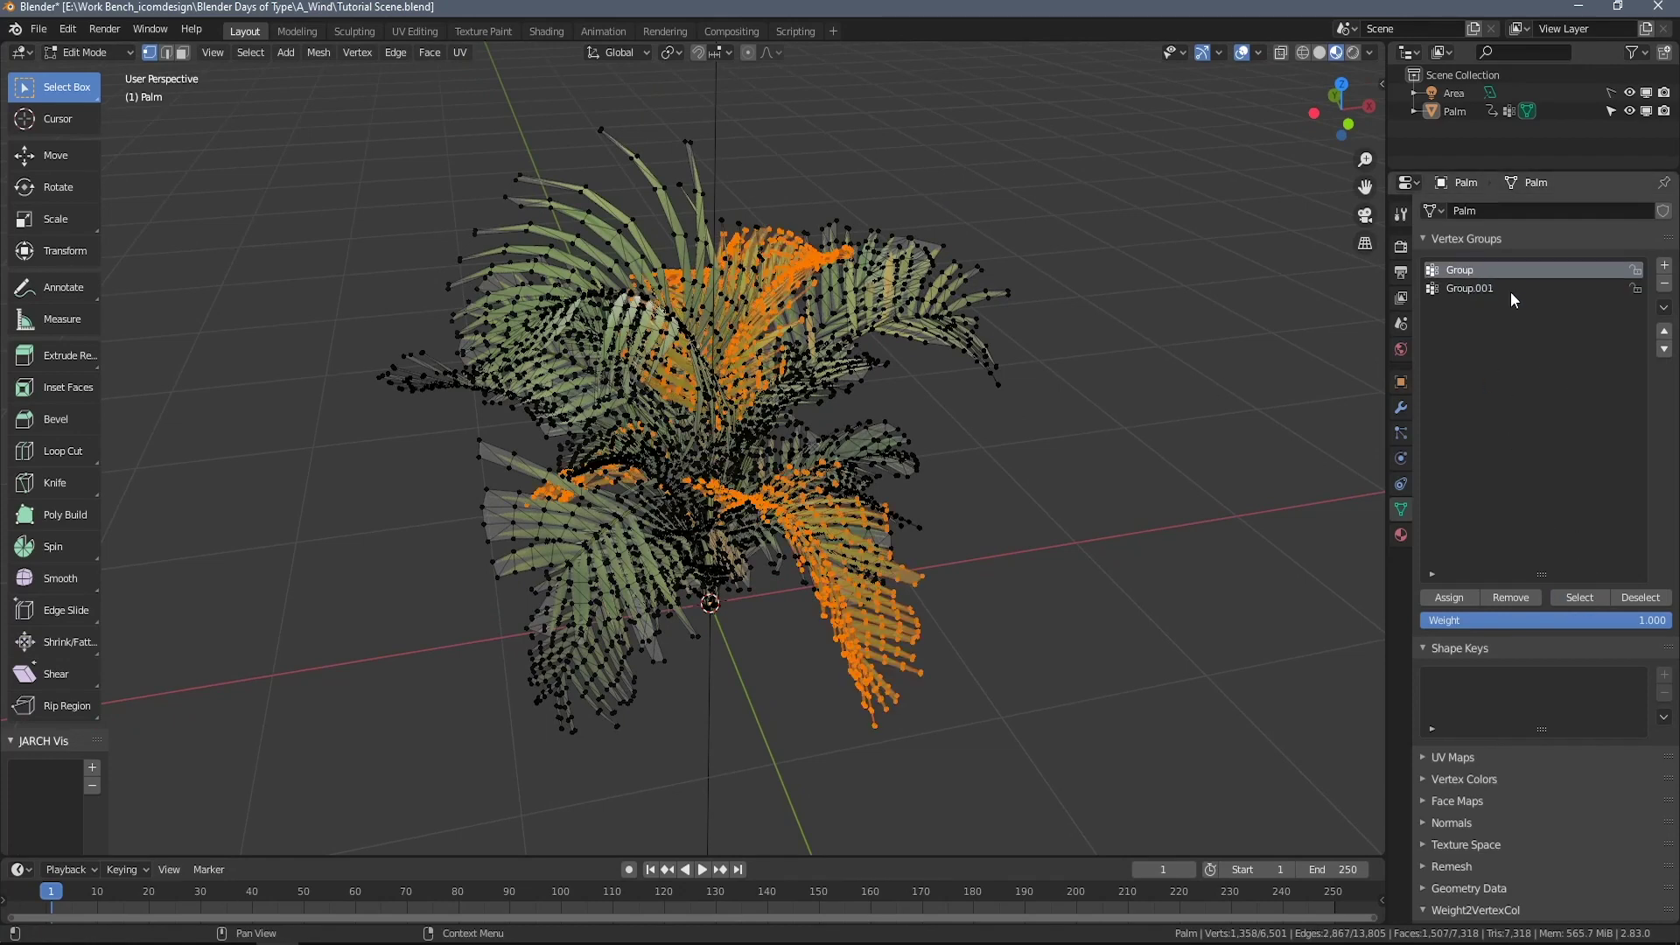
{"action": "left_click", "coordinate": [1575, 597]}
{"action": "middle_click_drag", "start_coordinate": [1050, 490], "coordinate": [941, 483]}
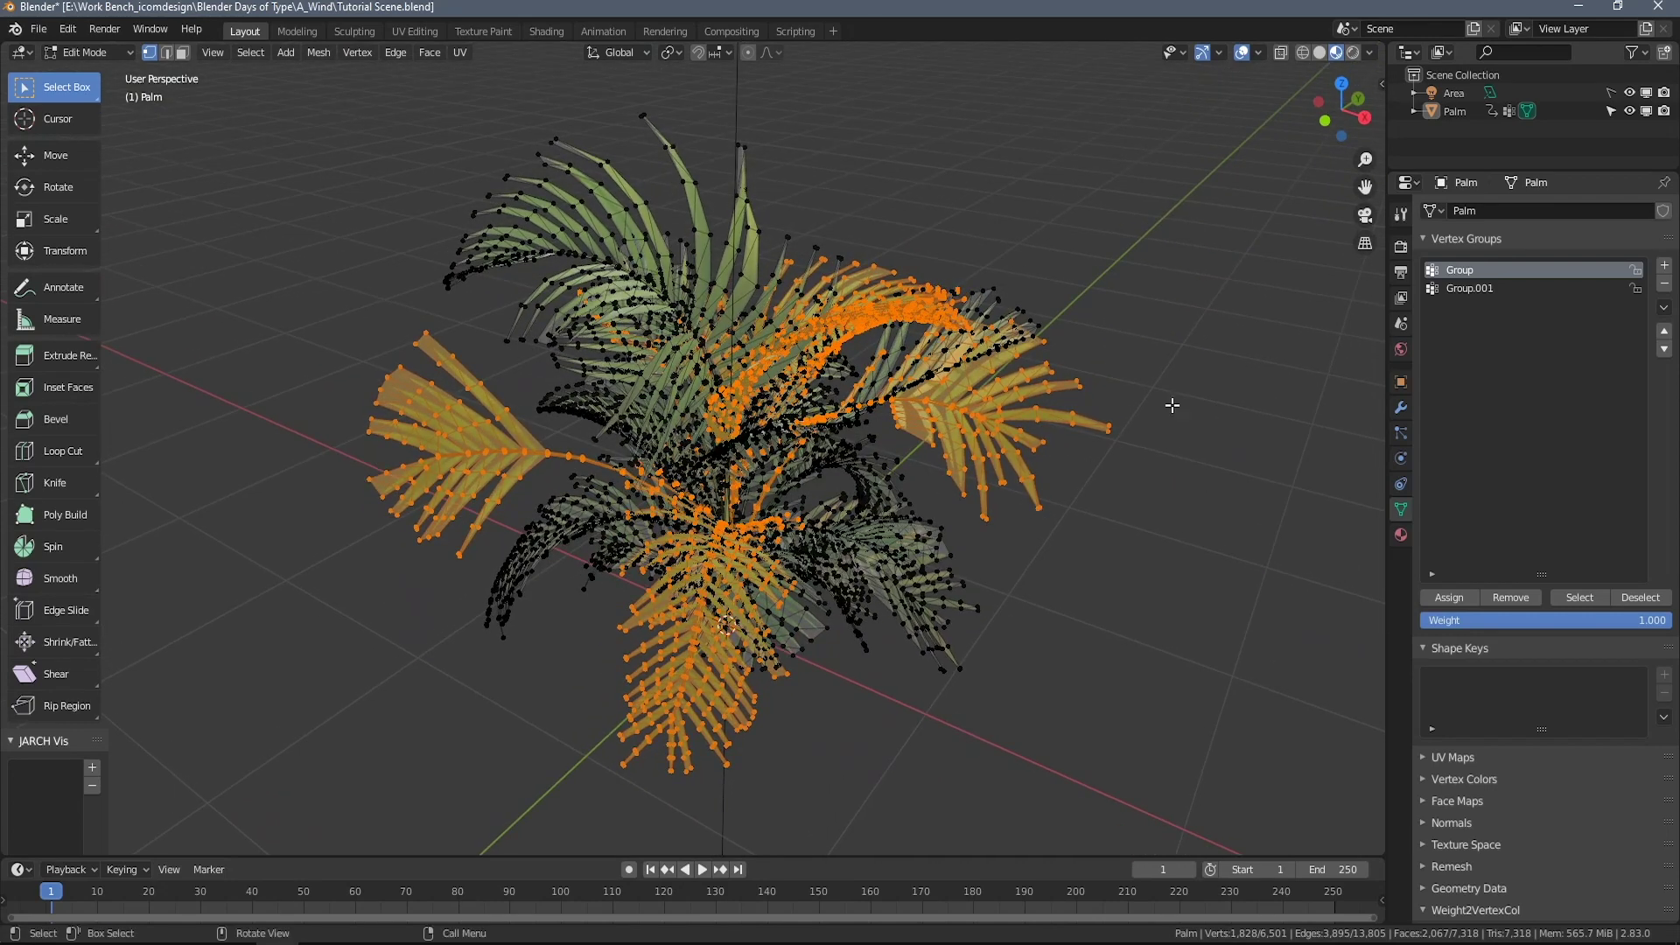
Select only the upper-left frond and assign it to a new vertex group, Group.002.
{"action": "left_click", "coordinate": [1641, 599]}
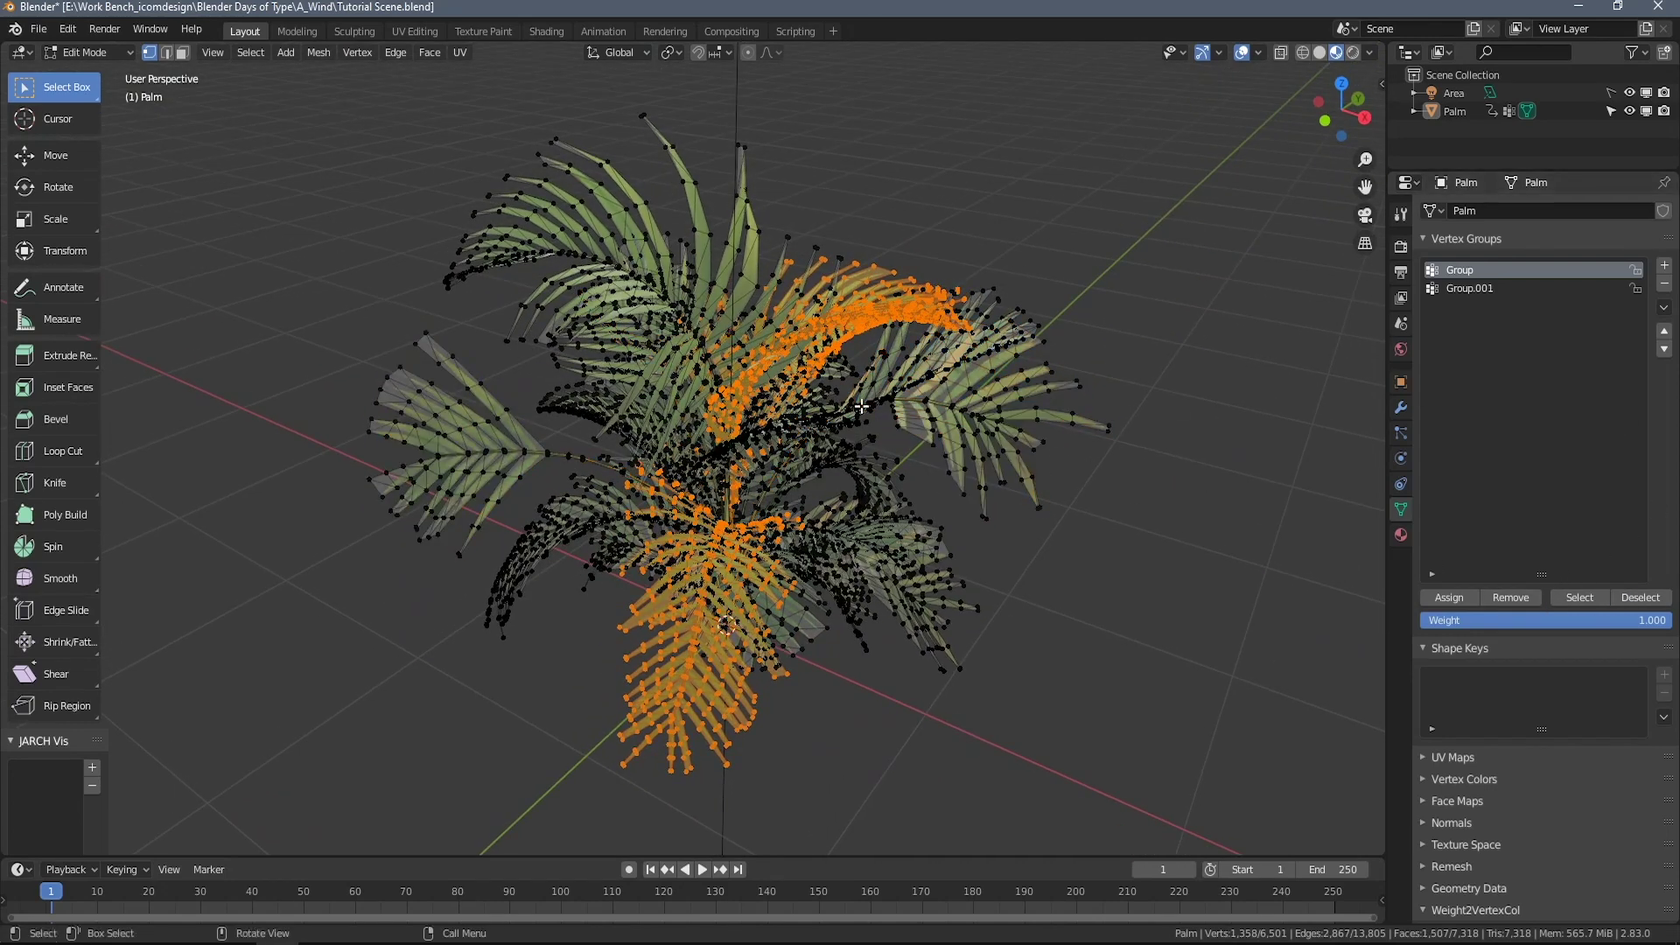
{"action": "key", "text": "l"}
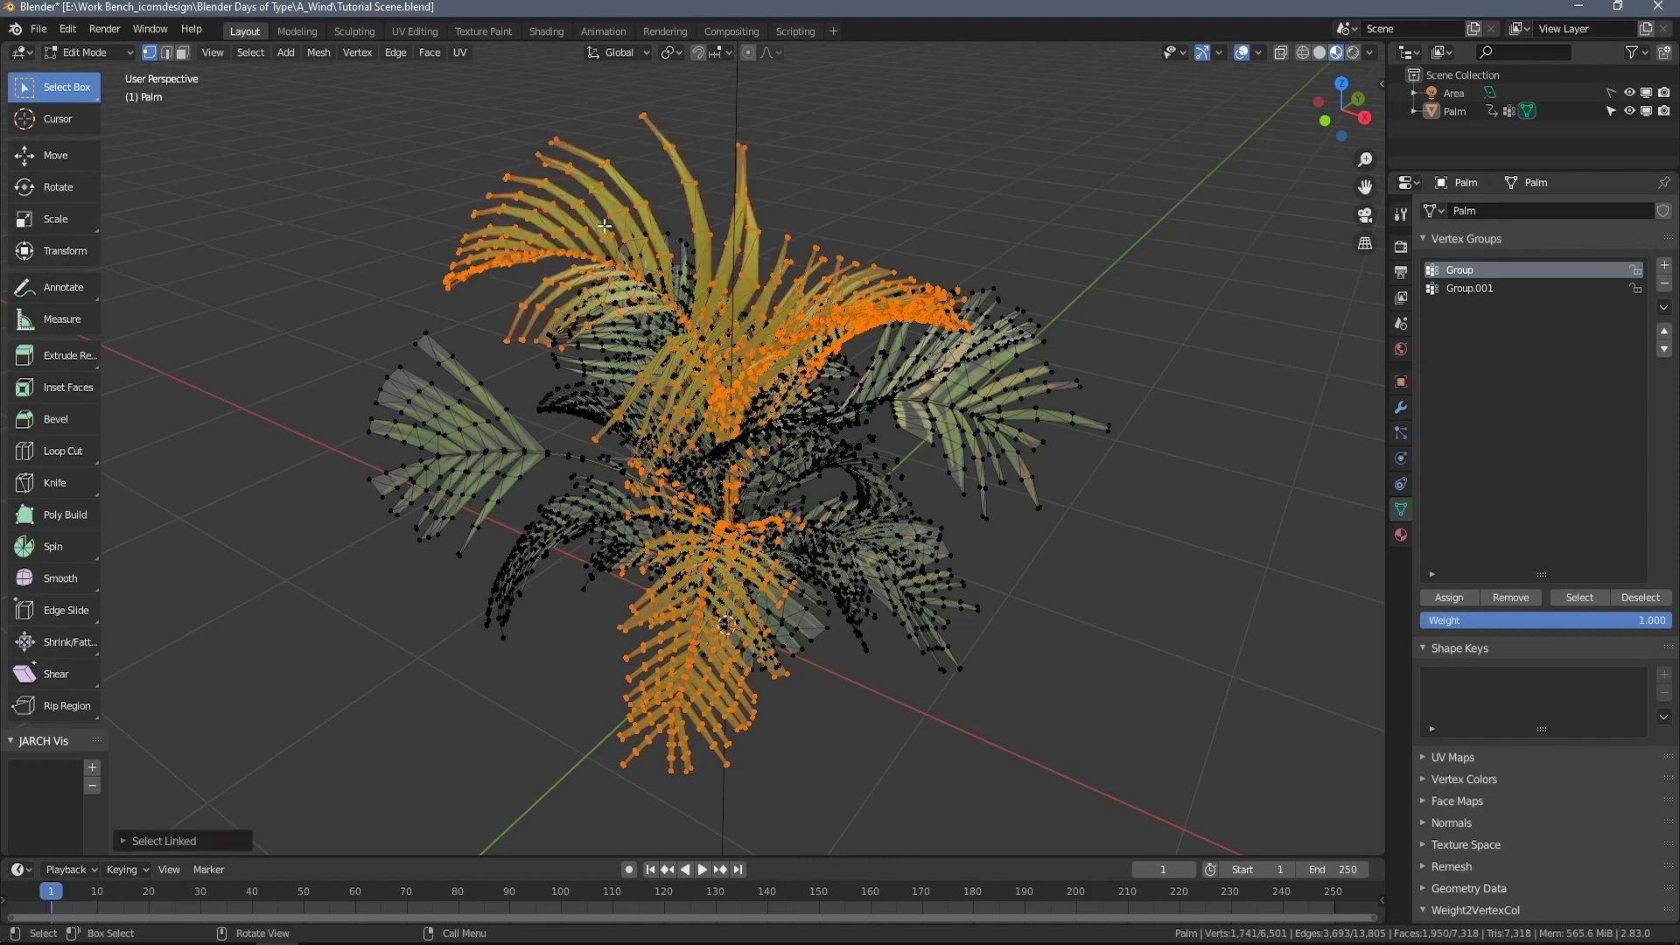
{"action": "middle_click_drag", "start_coordinate": [985, 197], "coordinate": [1088, 348]}
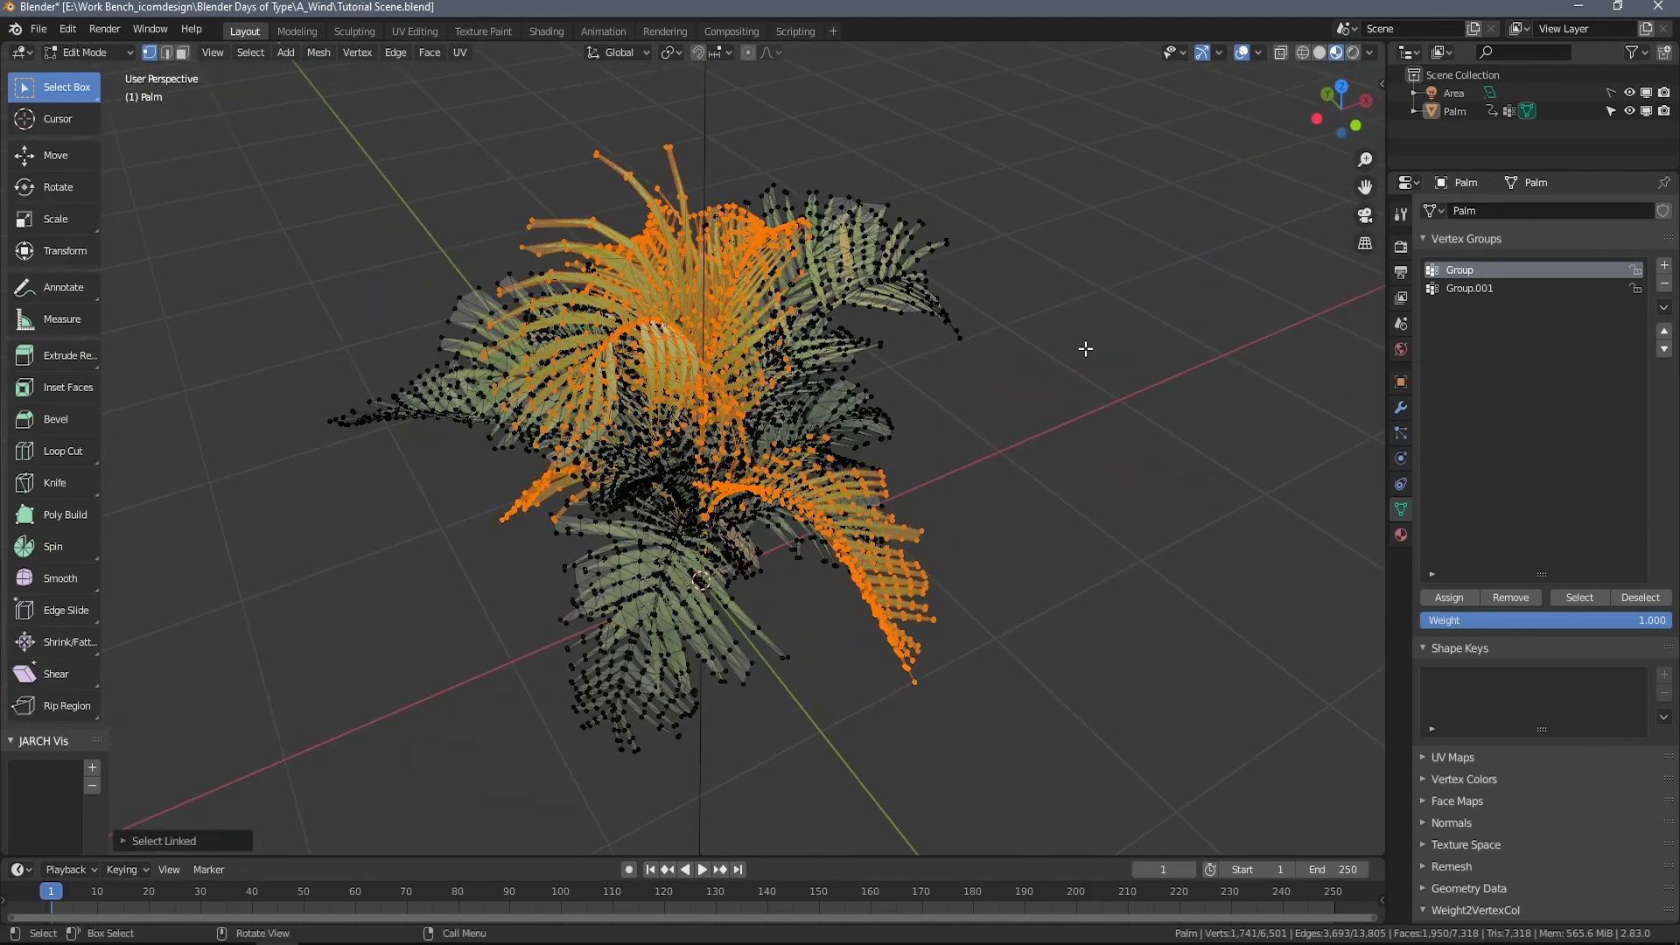
{"action": "key", "text": "alt+a"}
{"action": "key", "text": "l"}
{"action": "middle_click_drag", "start_coordinate": [680, 270], "coordinate": [1481, 378]}
{"action": "left_click", "coordinate": [1666, 265]}
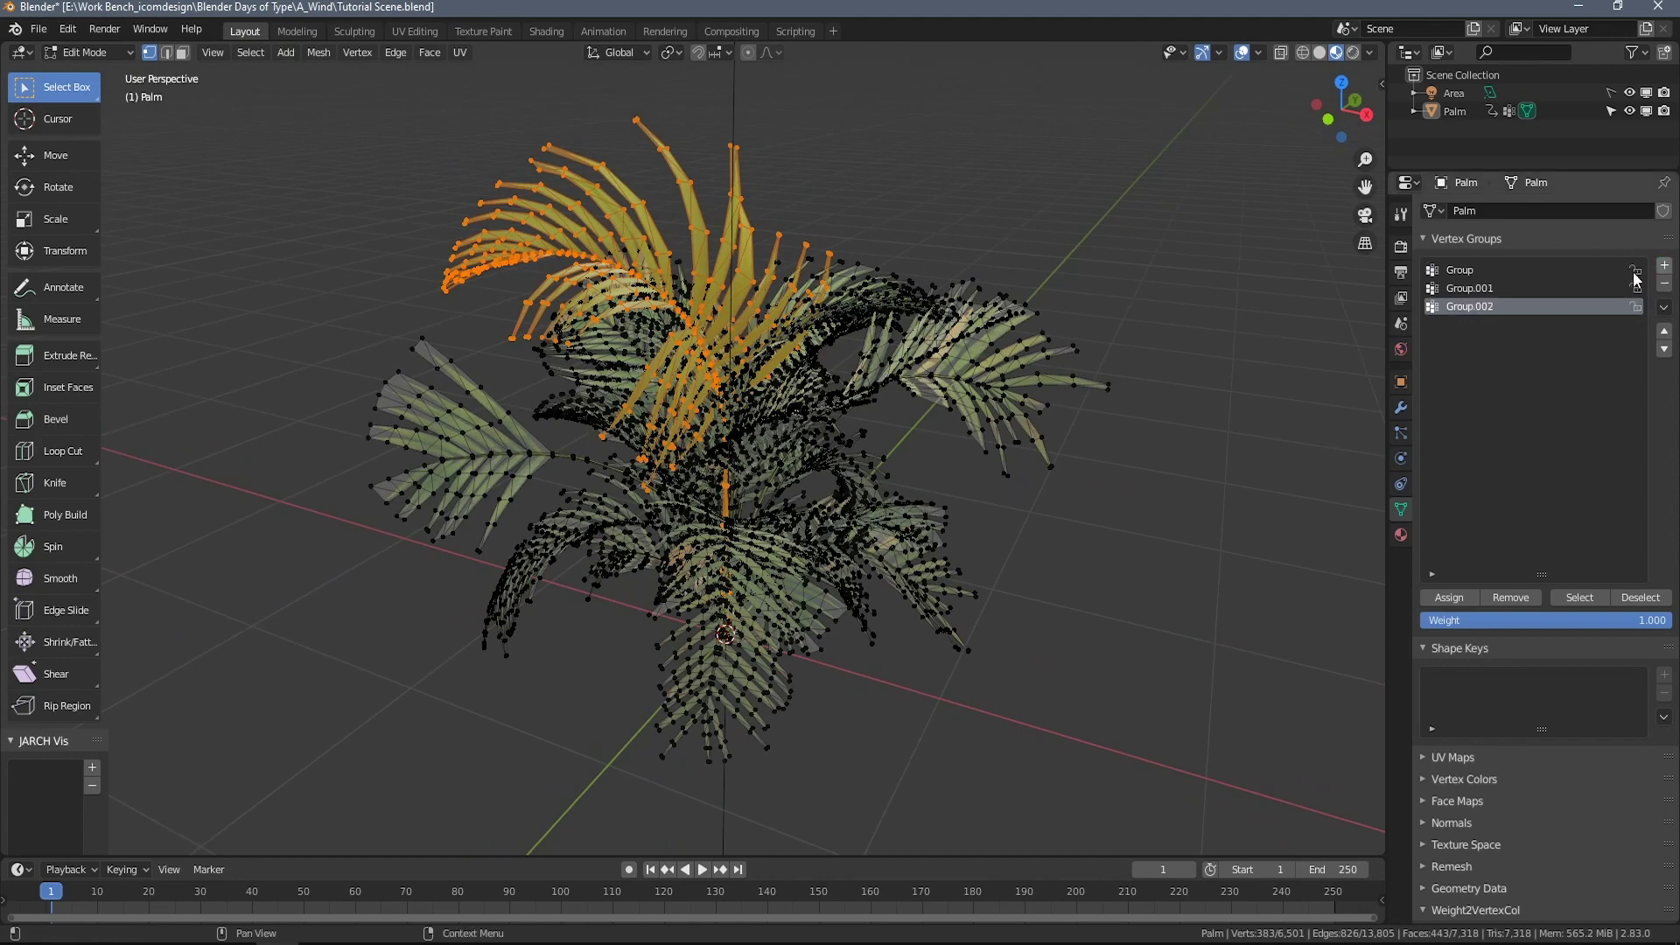
{"action": "left_click", "coordinate": [1446, 597]}
{"action": "mouse_move", "coordinate": [1151, 488]}
{"action": "middle_mouse_down"}
{"action": "mouse_move", "coordinate": [1099, 502]}
{"action": "mouse_move", "coordinate": [1111, 521]}
{"action": "mouse_move", "coordinate": [1138, 516]}
{"action": "middle_mouse_up"}
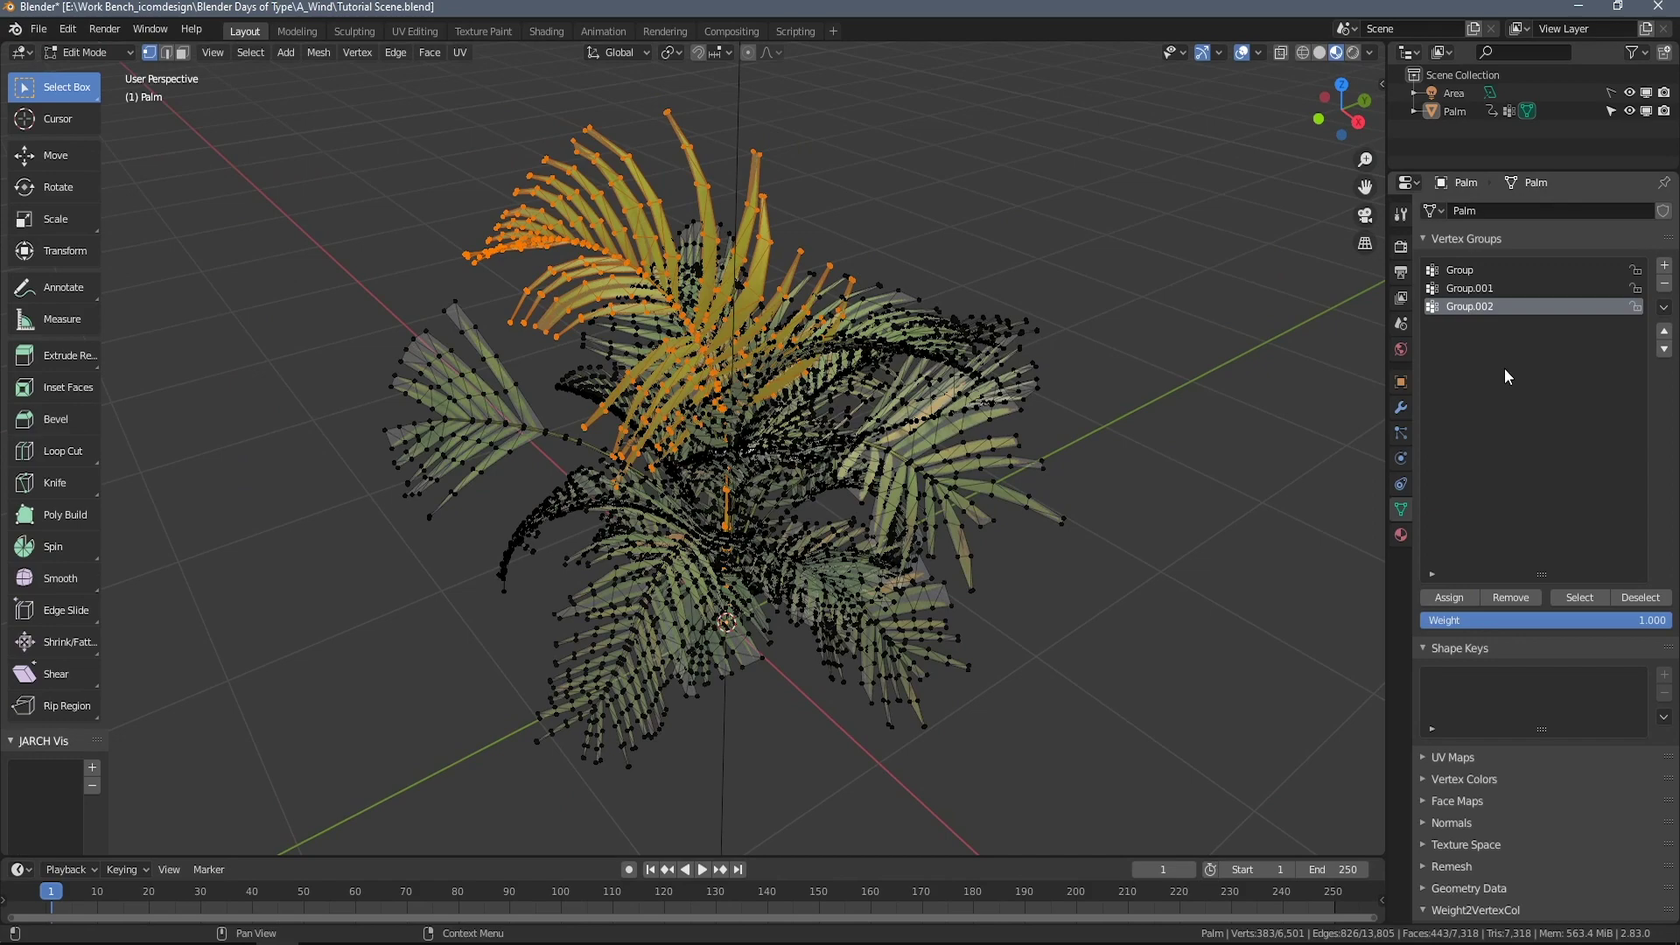
Select Group.001's and Group's fronds, then assign a leaf selection to another vertex group.
{"action": "left_click", "coordinate": [1474, 289]}
{"action": "left_click", "coordinate": [1579, 598]}
{"action": "left_click", "coordinate": [1465, 276]}
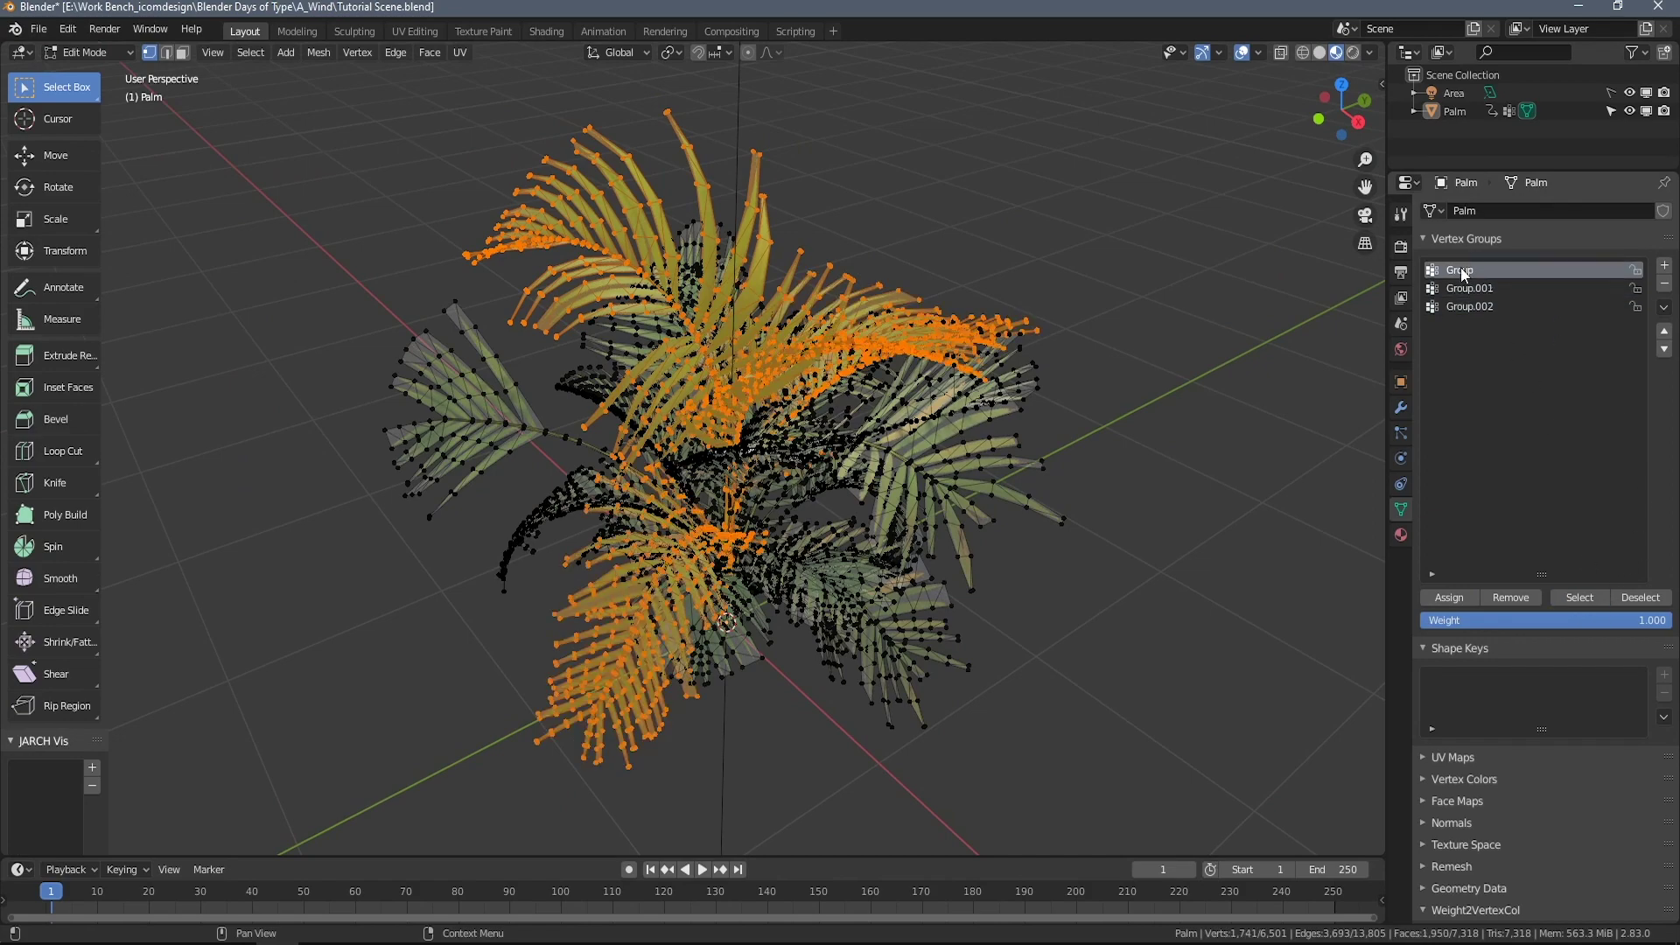
{"action": "left_click", "coordinate": [1579, 598]}
{"action": "middle_click_drag", "start_coordinate": [1138, 516], "coordinate": [1060, 530]}
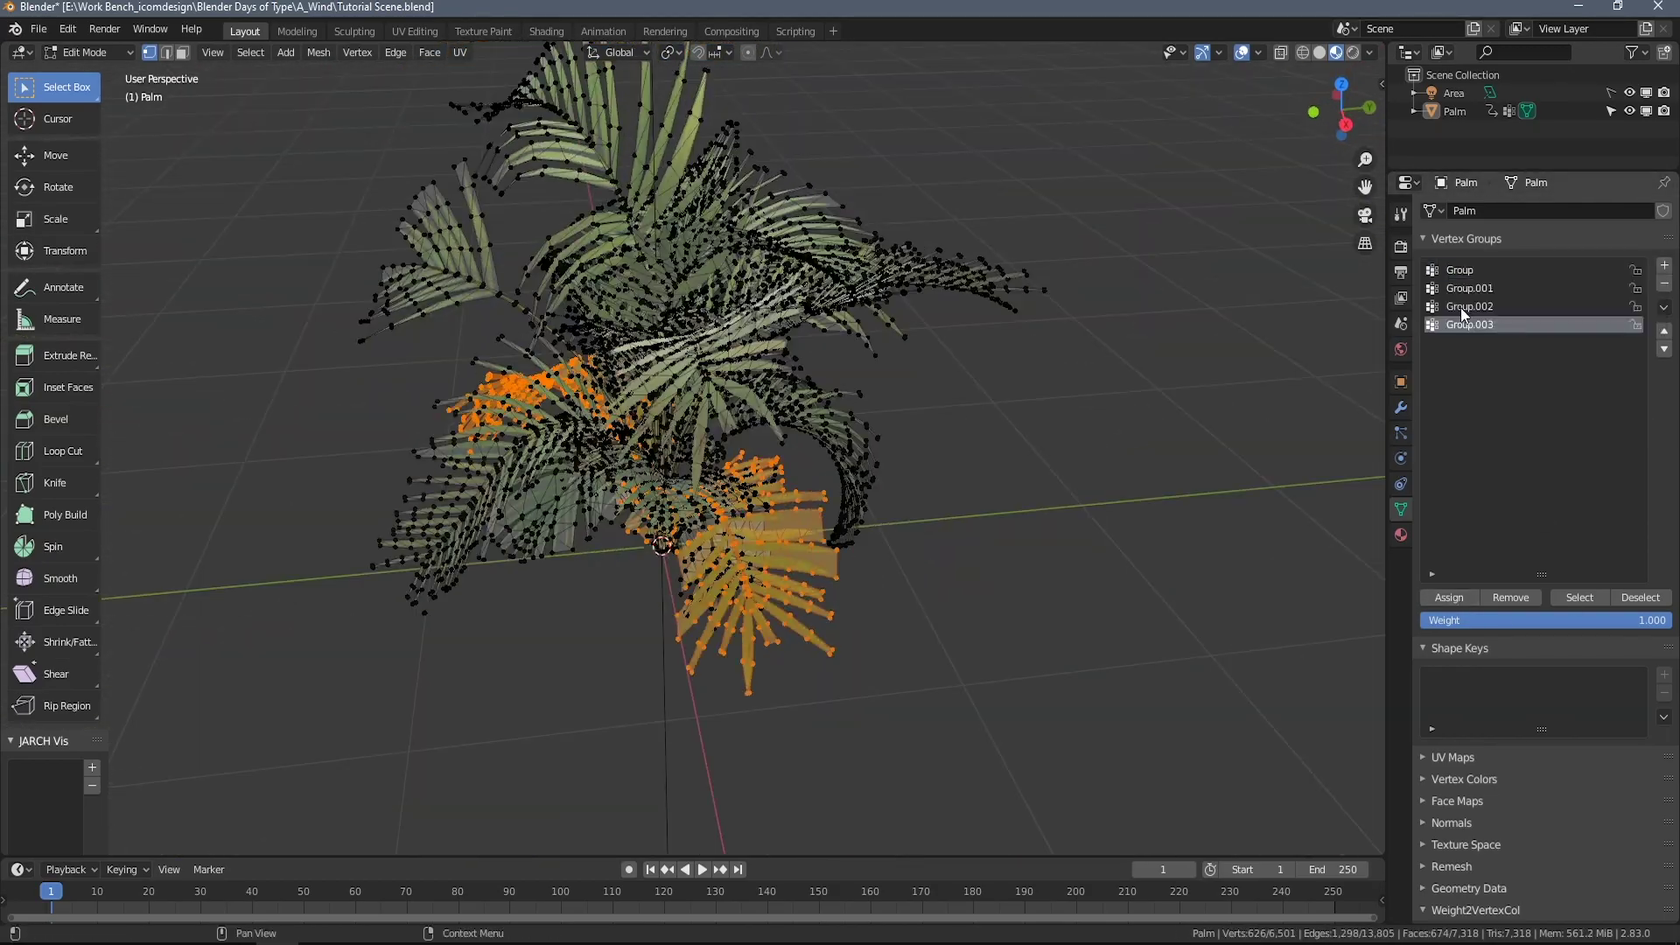
{"action": "left_click", "coordinate": [1462, 307]}
{"action": "left_click", "coordinate": [1580, 597]}
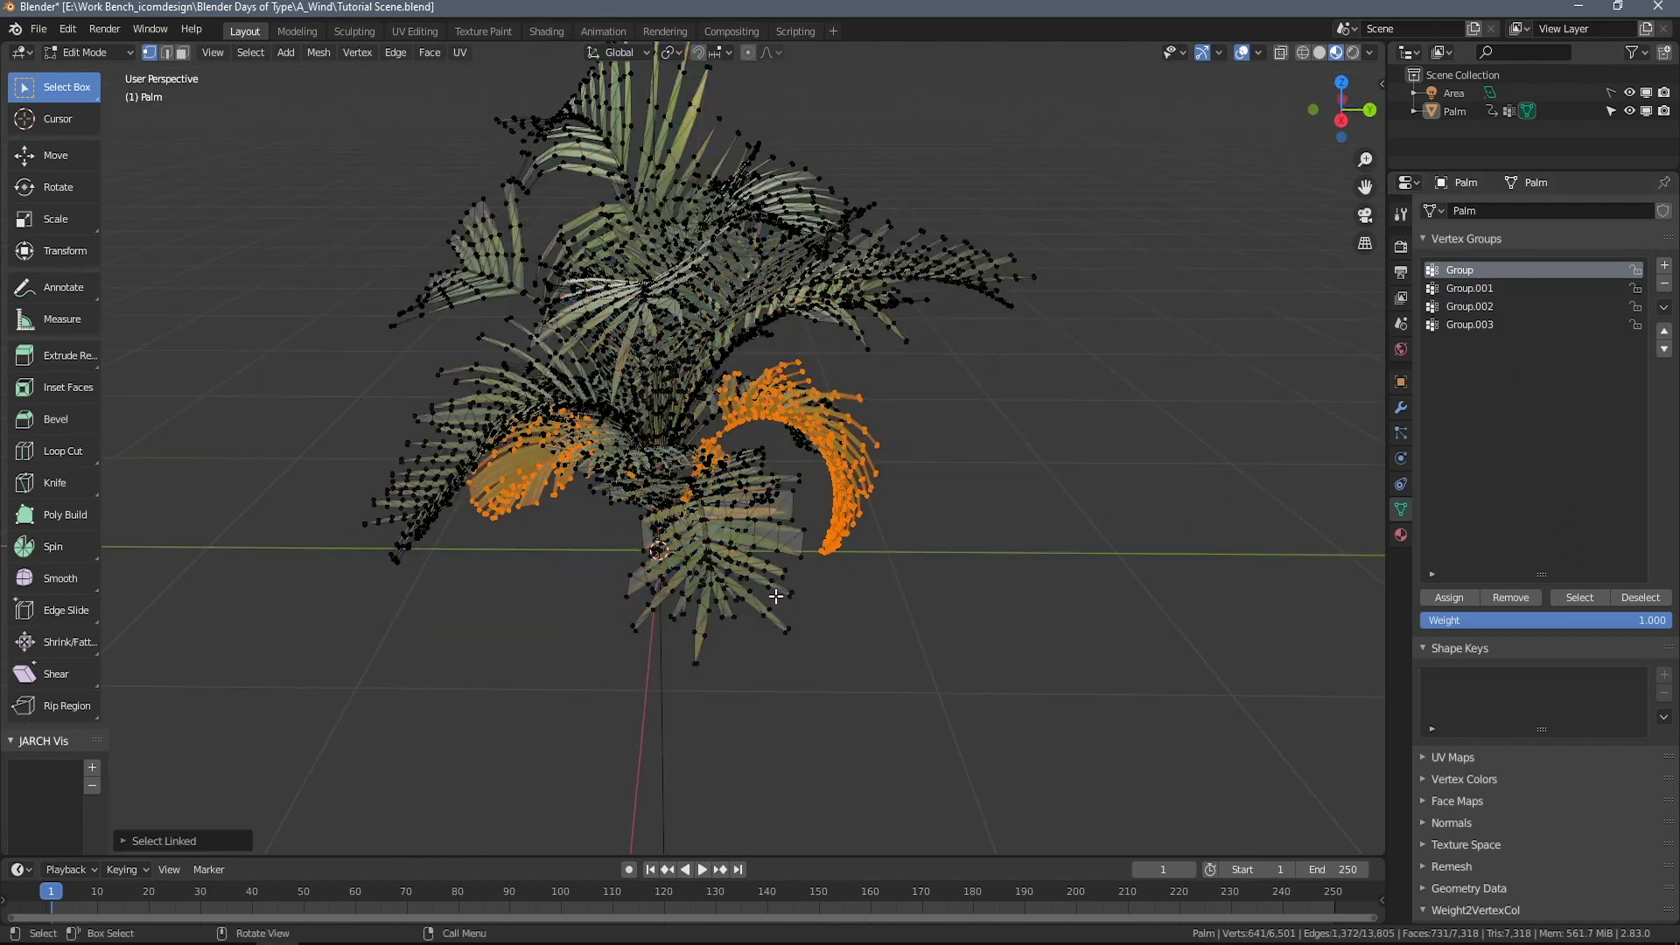
Add the remaining vertex groups and assign leaf selections until Group.007 exists.
{"action": "left_click", "coordinate": [1664, 265]}
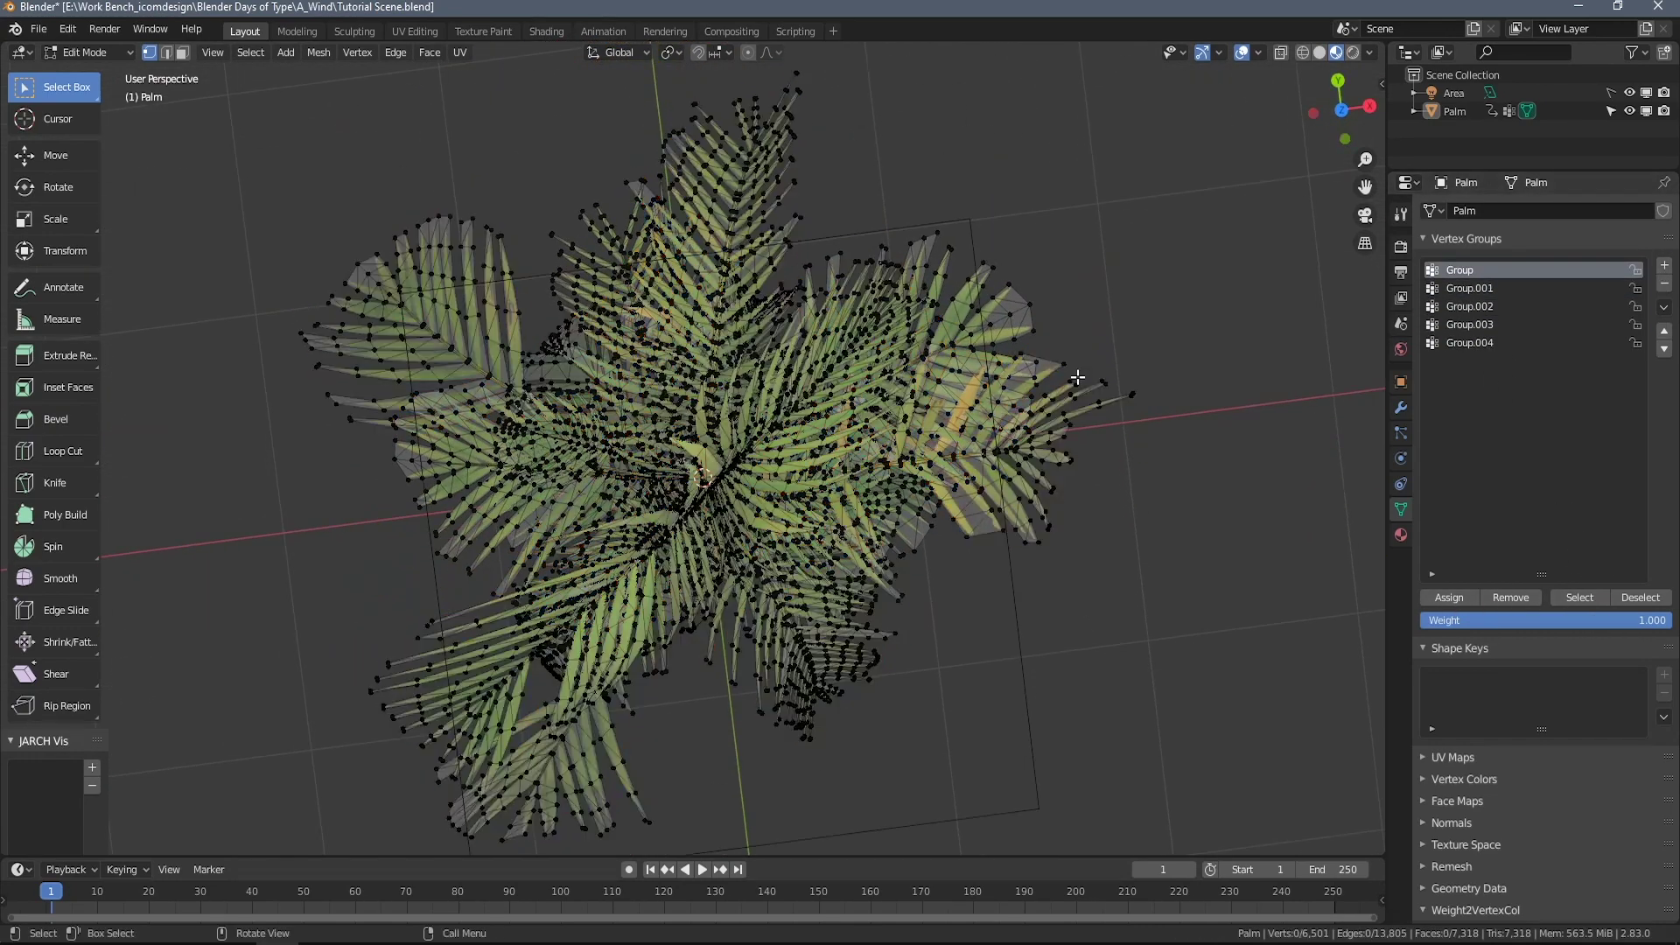
{"action": "left_click", "coordinate": [1664, 265]}
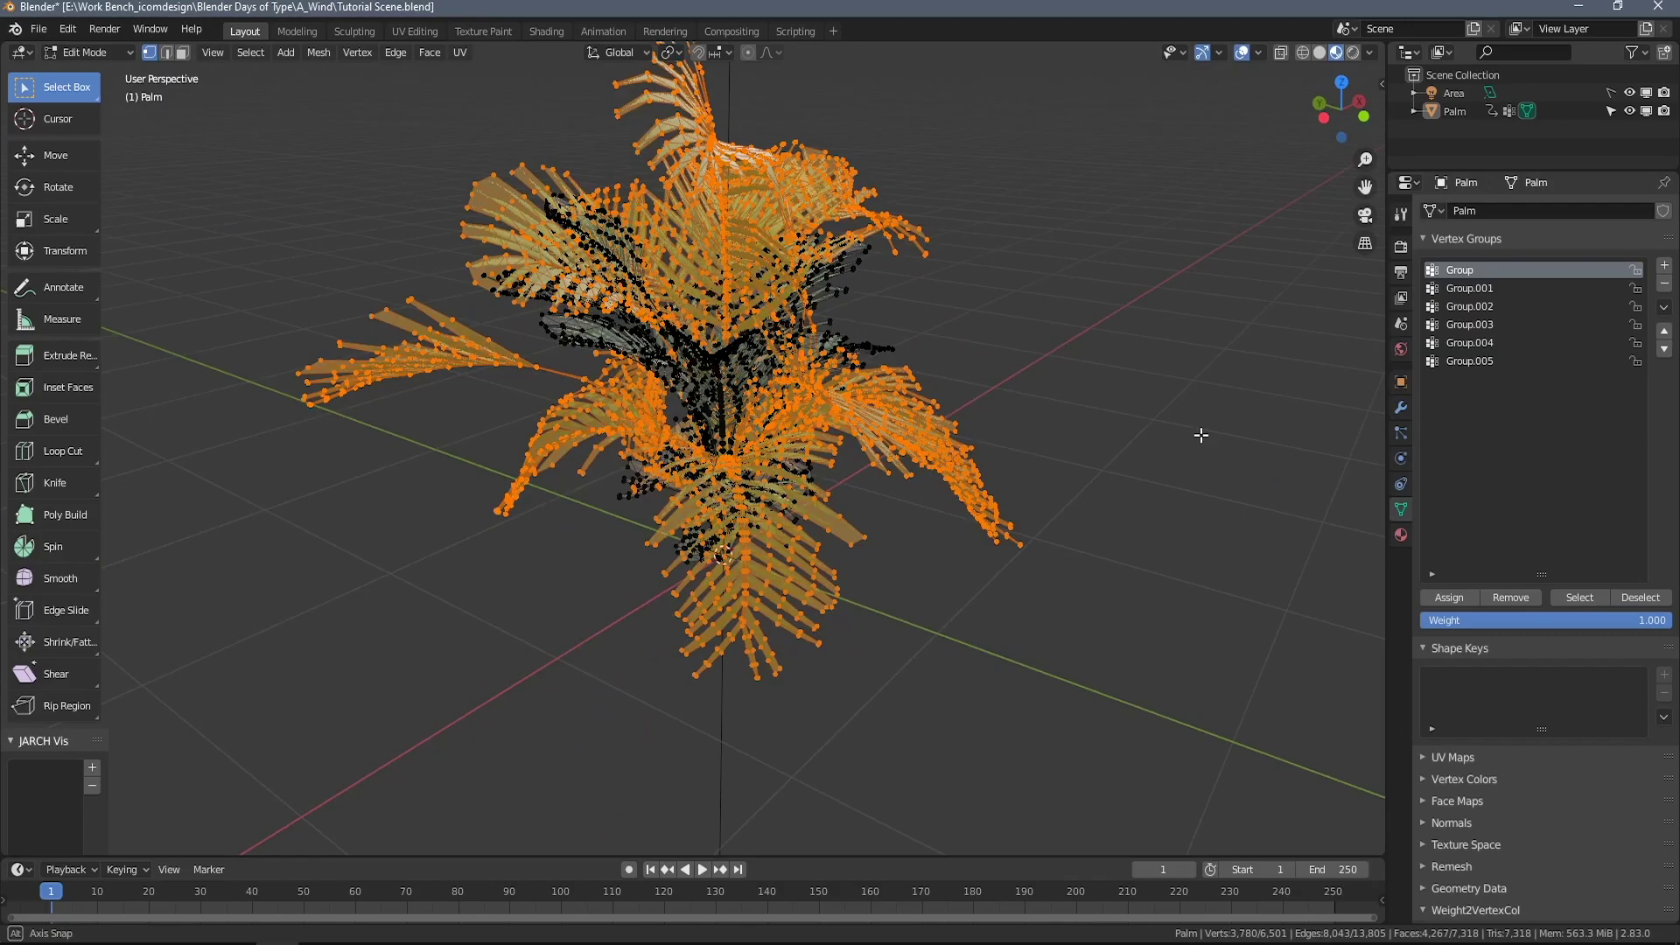
{"action": "middle_click_drag", "start_coordinate": [1200, 431], "coordinate": [1241, 623]}
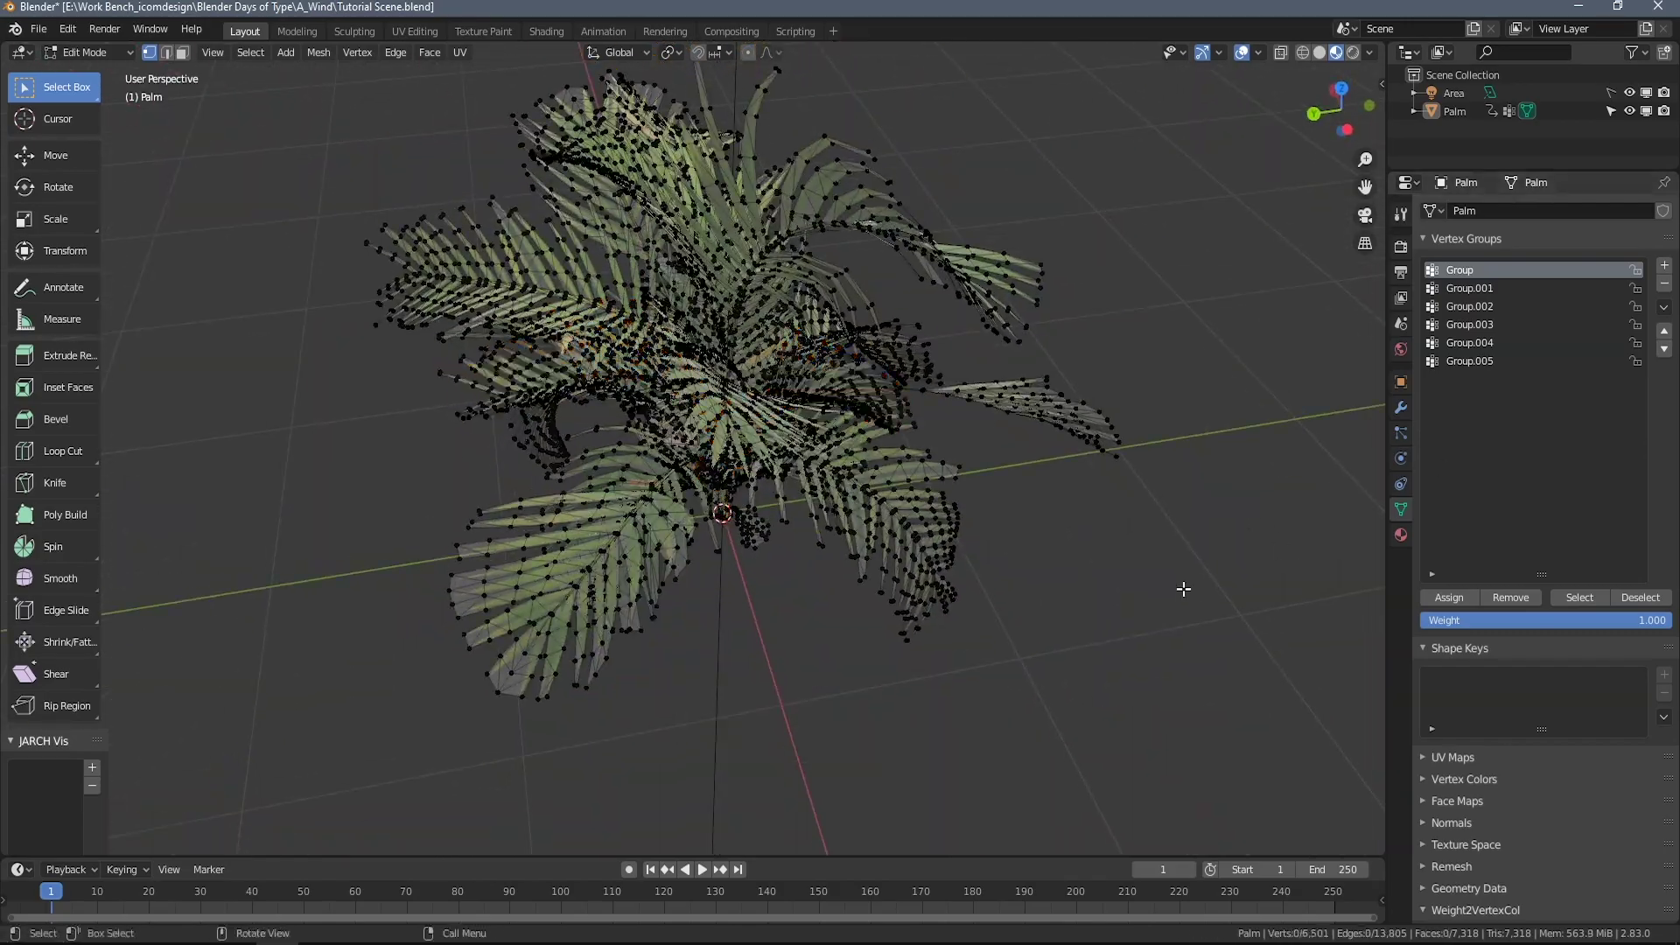
{"action": "left_click", "coordinate": [1581, 597]}
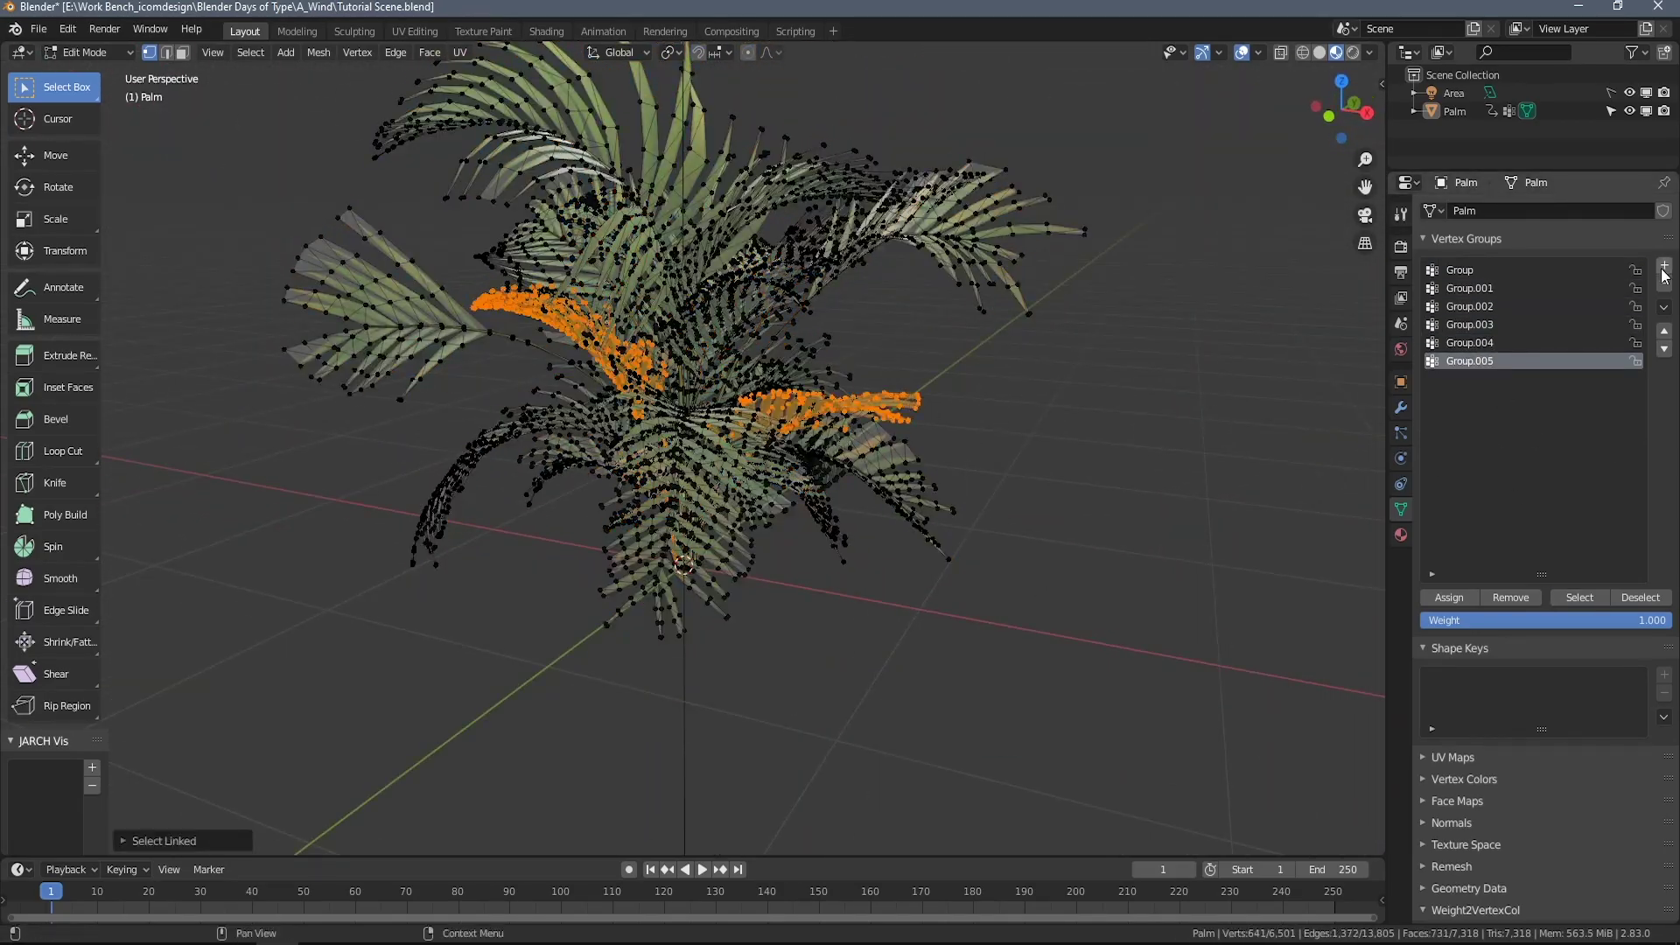
{"action": "left_click", "coordinate": [1665, 266]}
{"action": "left_click", "coordinate": [1577, 596]}
{"action": "left_click", "coordinate": [1445, 294]}
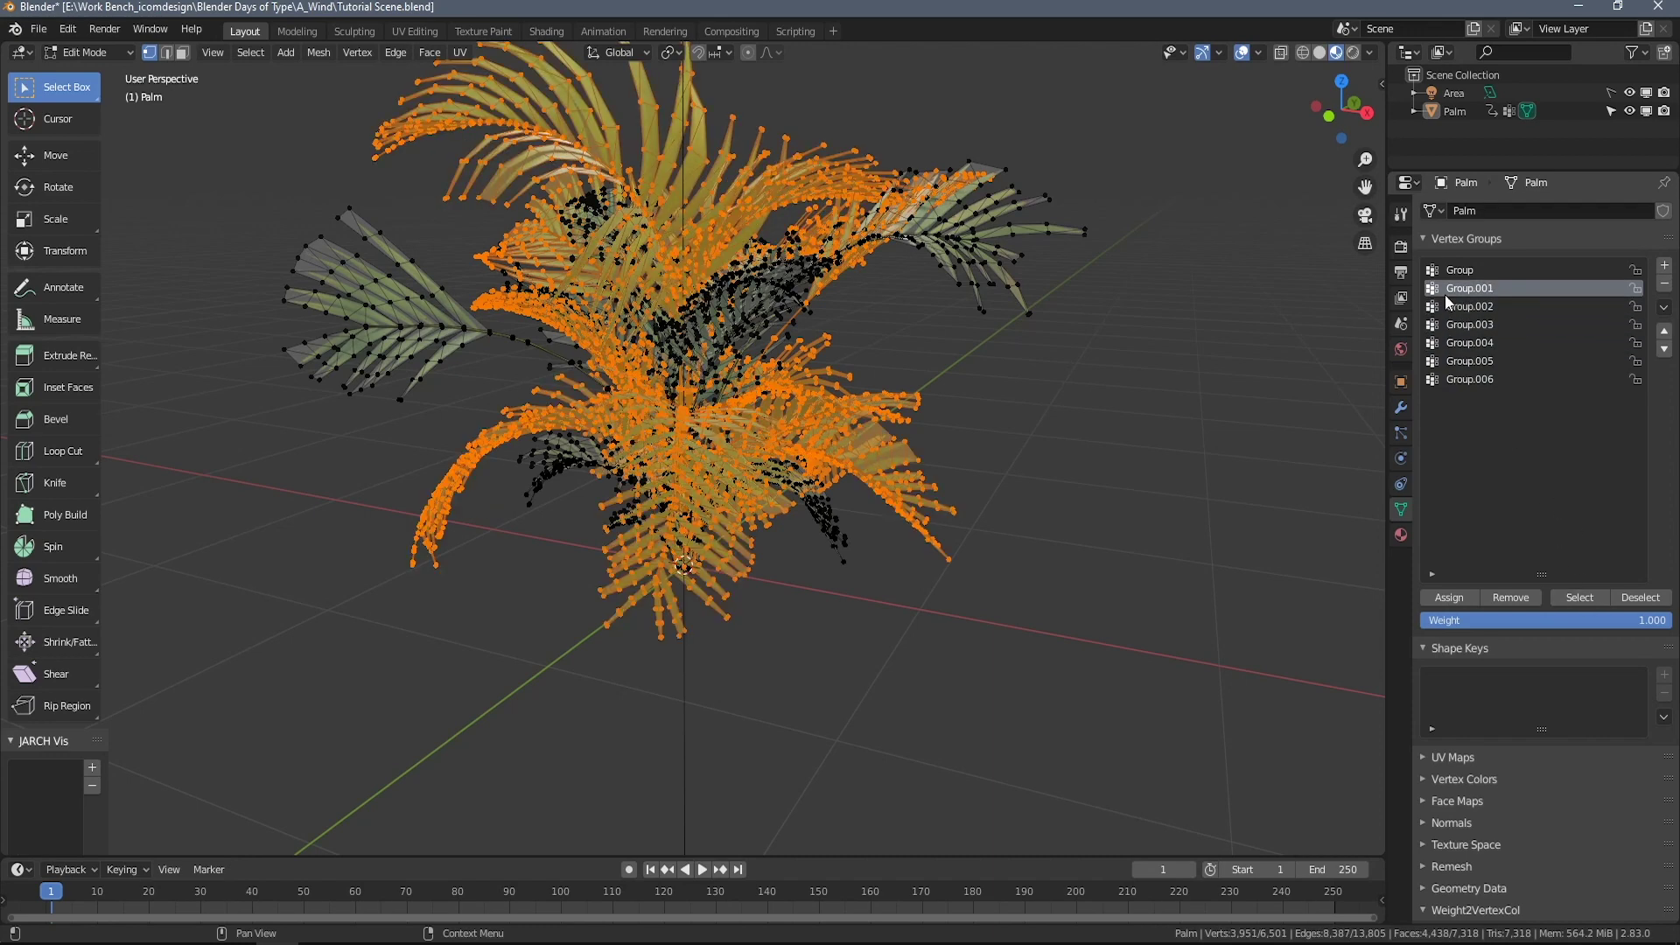
Rename the first four vertex groups to Branch Group 01 through Branch Group 04.
{"action": "left_click", "coordinate": [1448, 270]}
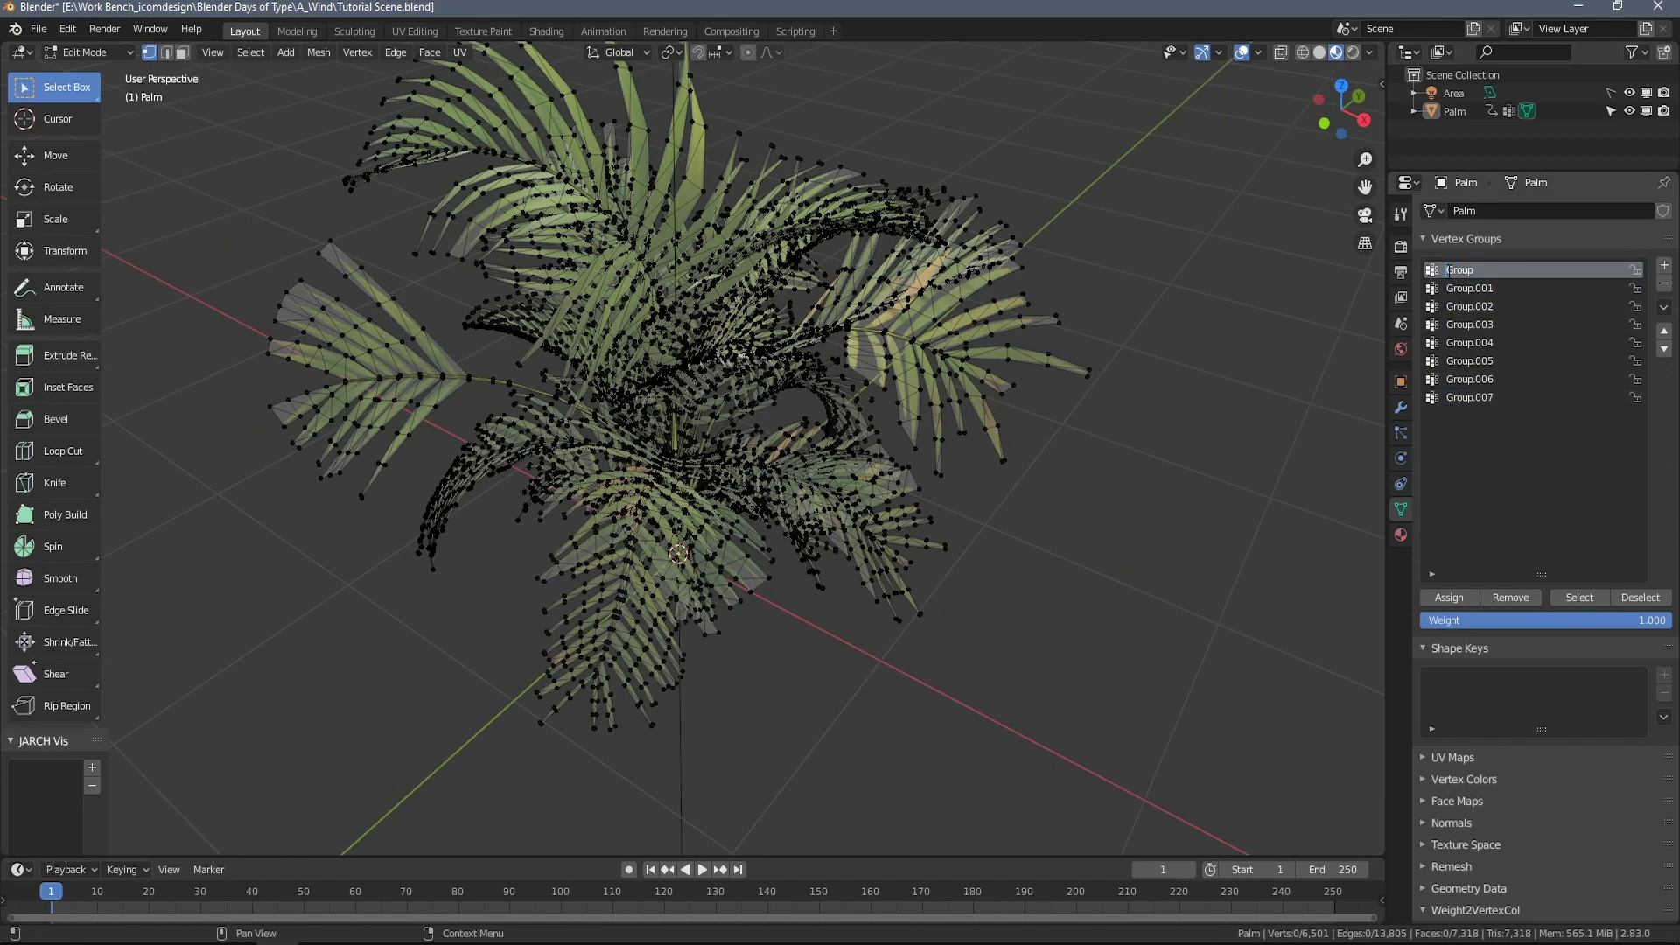
{"action": "key", "text": "Return"}
{"action": "double_click", "coordinate": [1488, 288]}
{"action": "type", "text": "Branch Group.001"}
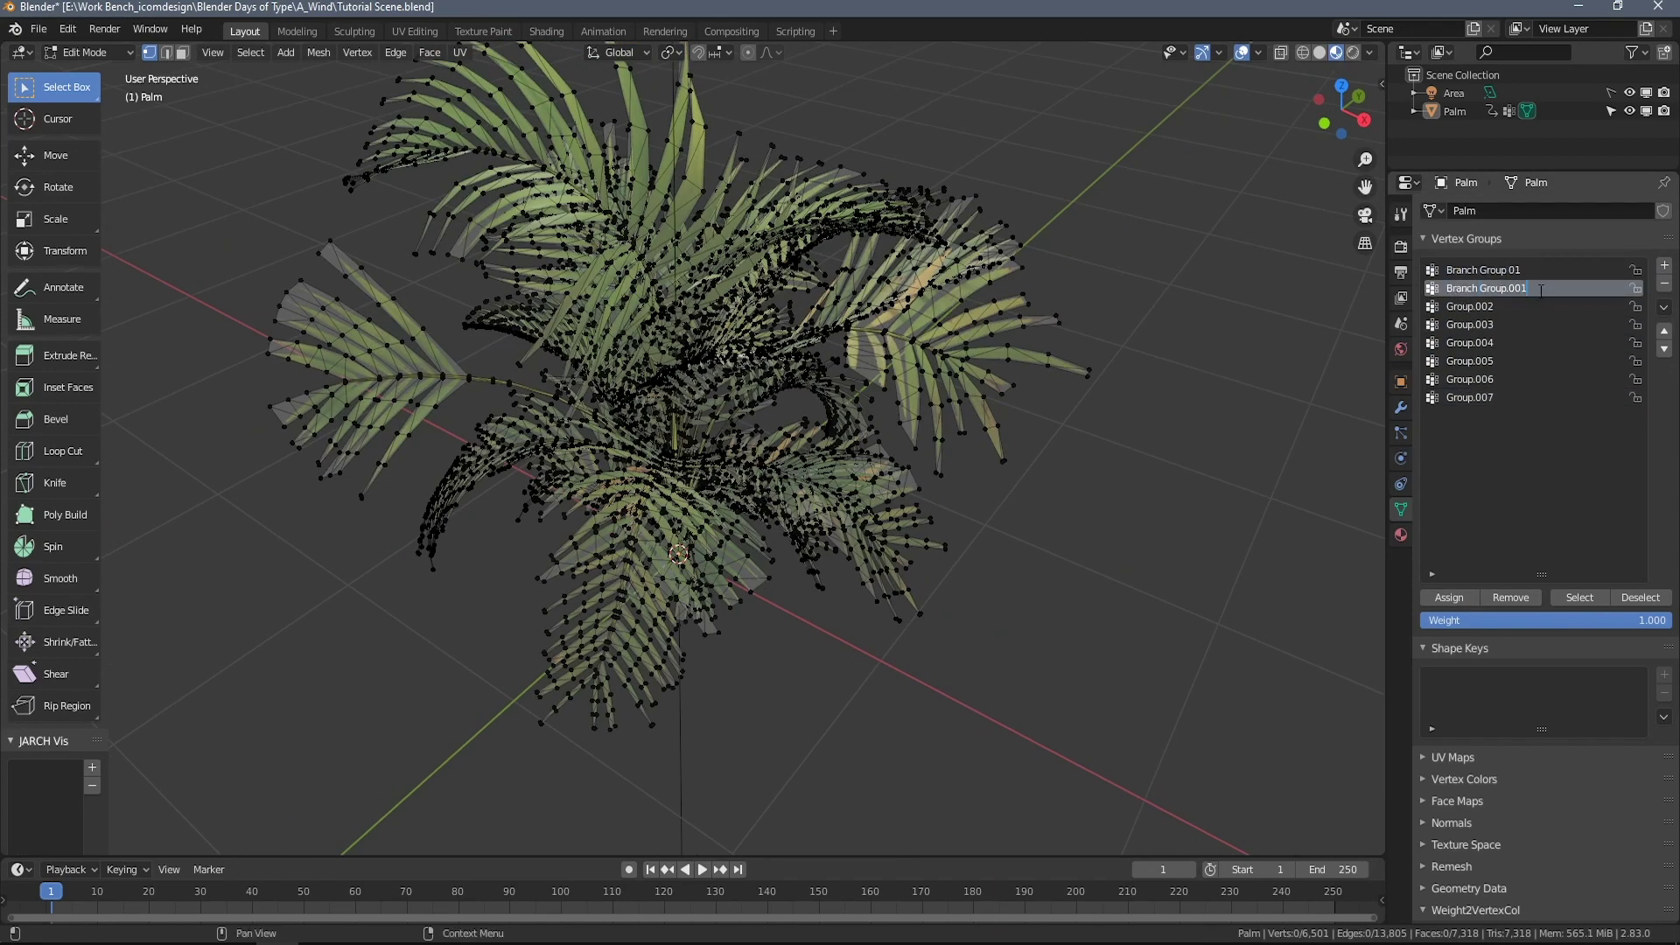
{"action": "double_click", "coordinate": [1488, 307]}
{"action": "key", "text": "Home"}
{"action": "type", "text": "Branch"}
{"action": "double_click", "coordinate": [1488, 324]}
{"action": "key", "text": "Home"}
{"action": "type", "text": "Branch"}
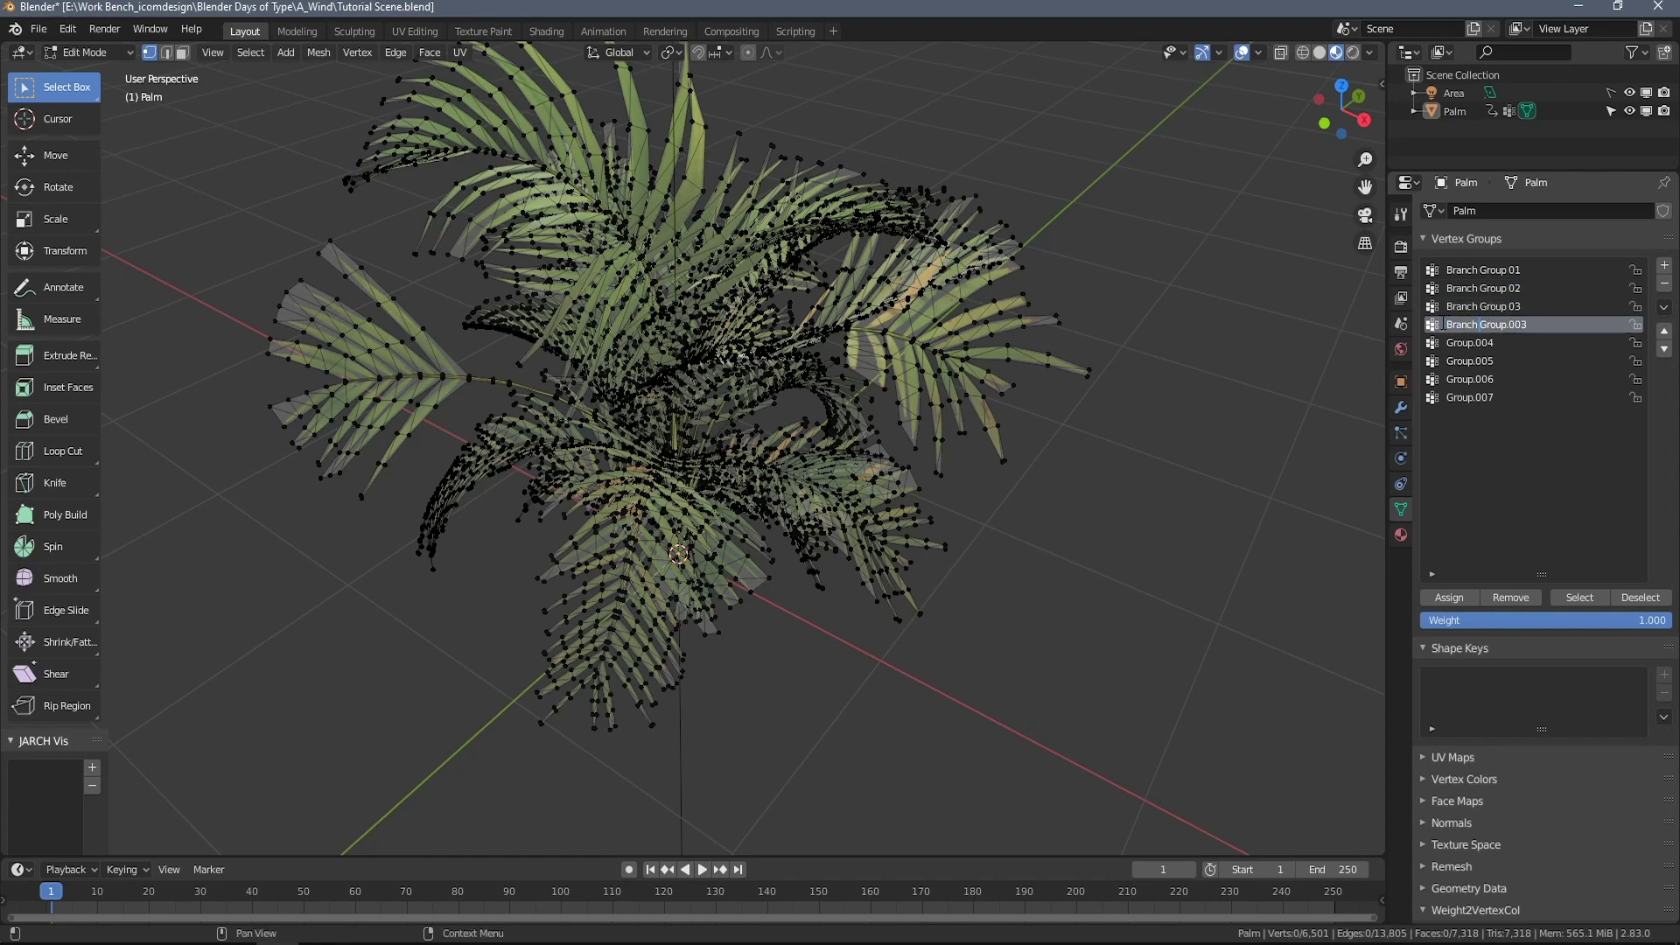
{"action": "key", "text": "Return"}
Rename the last four vertex groups to Branch Group 05 through Branch Group 08.
{"action": "double_click", "coordinate": [1488, 342]}
{"action": "key", "text": "Home"}
{"action": "type", "text": "05"}
{"action": "key", "text": "Return"}
{"action": "double_click", "coordinate": [1448, 361]}
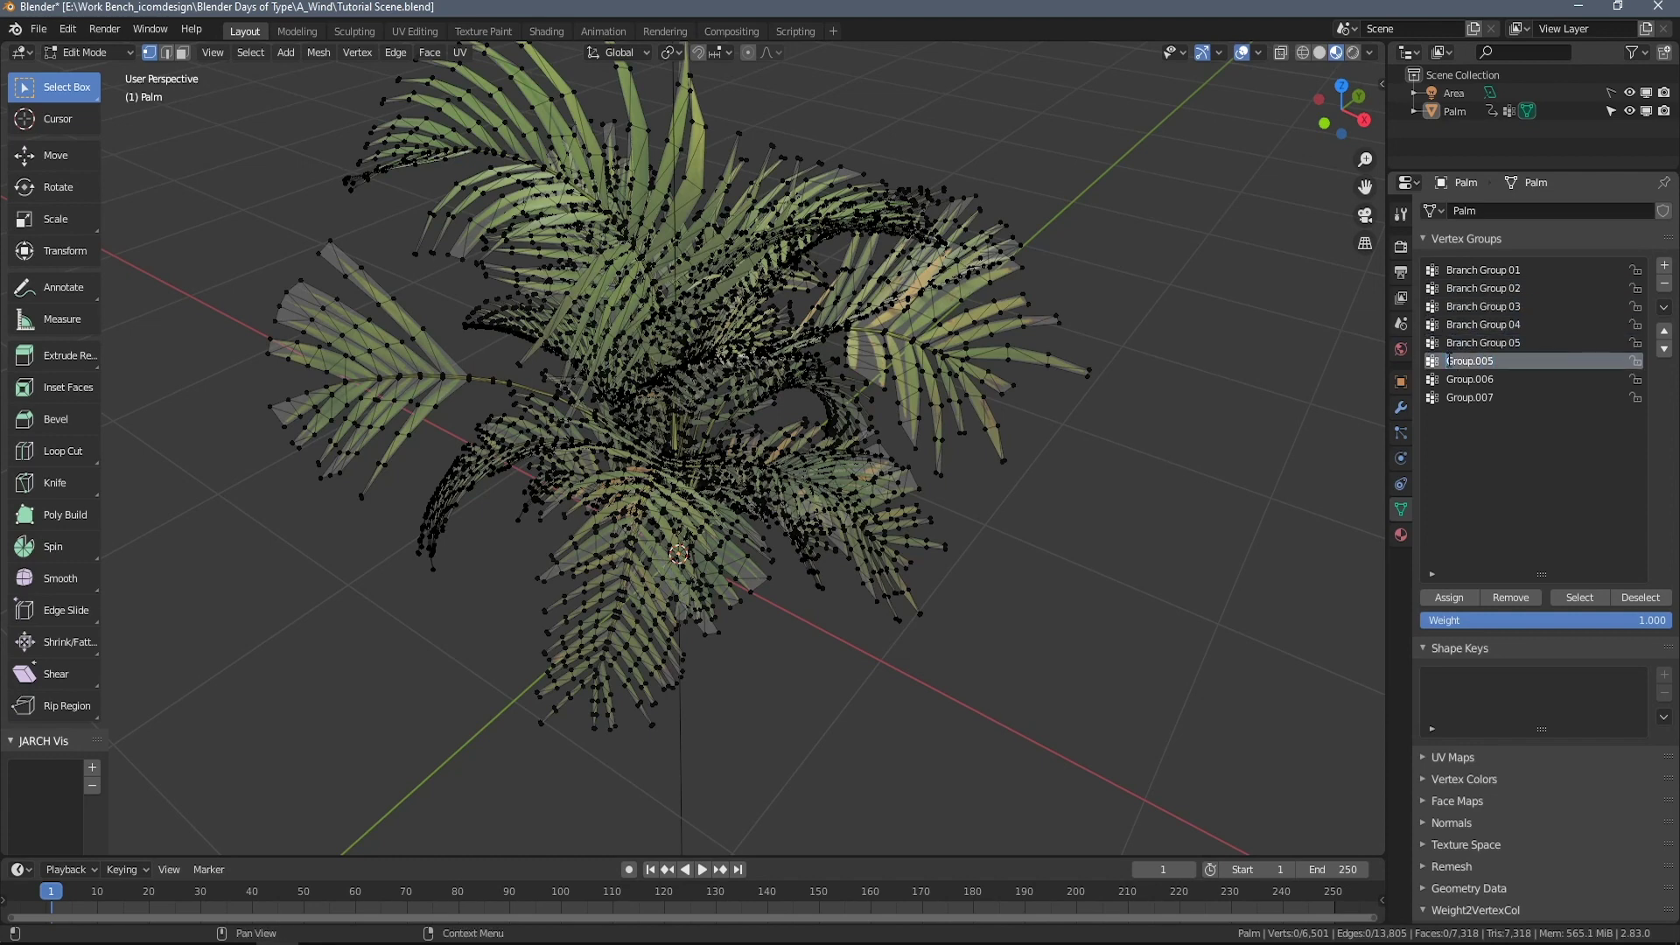
{"action": "type", "text": "06"}
{"action": "key", "text": "Return"}
{"action": "left_click", "coordinate": [1448, 379]}
{"action": "type", "text": "07"}
{"action": "key", "text": "Return"}
{"action": "double_click", "coordinate": [1479, 397]}
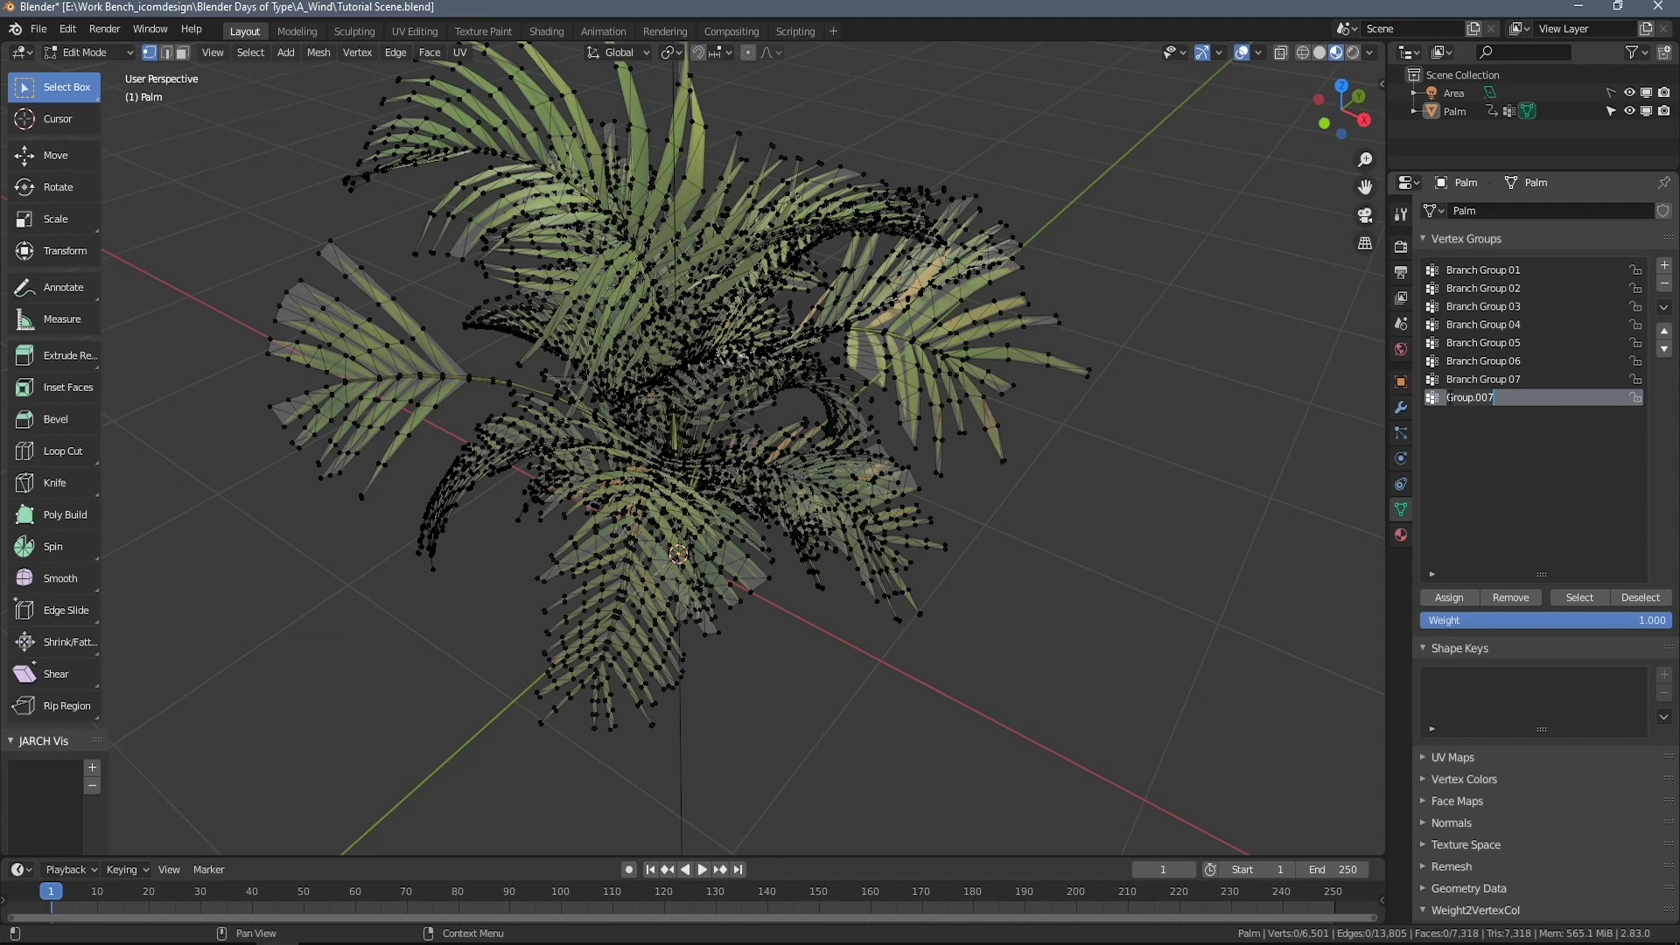
{"action": "type", "text": "Branch Group"}
{"action": "type", "text": "08"}
{"action": "key", "text": "Return"}
{"action": "middle_click_drag", "start_coordinate": [1050, 612], "coordinate": [1128, 532]}
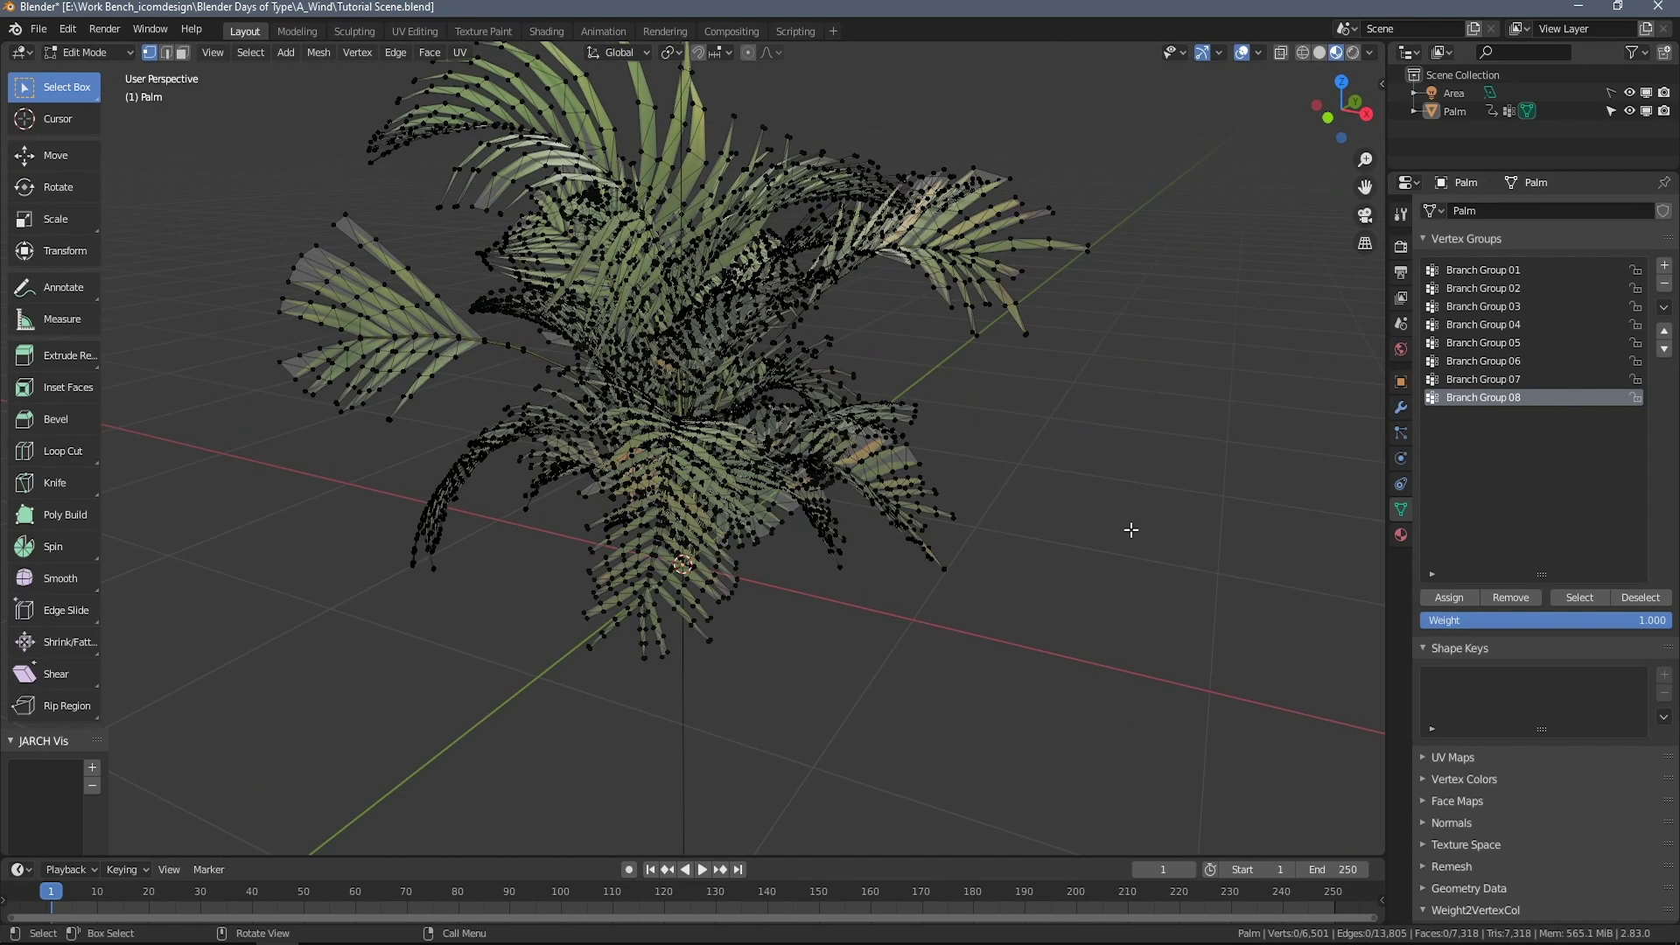
Return to Object Mode and add a Plain Axes empty at the origin.
{"action": "key", "text": "Tab"}
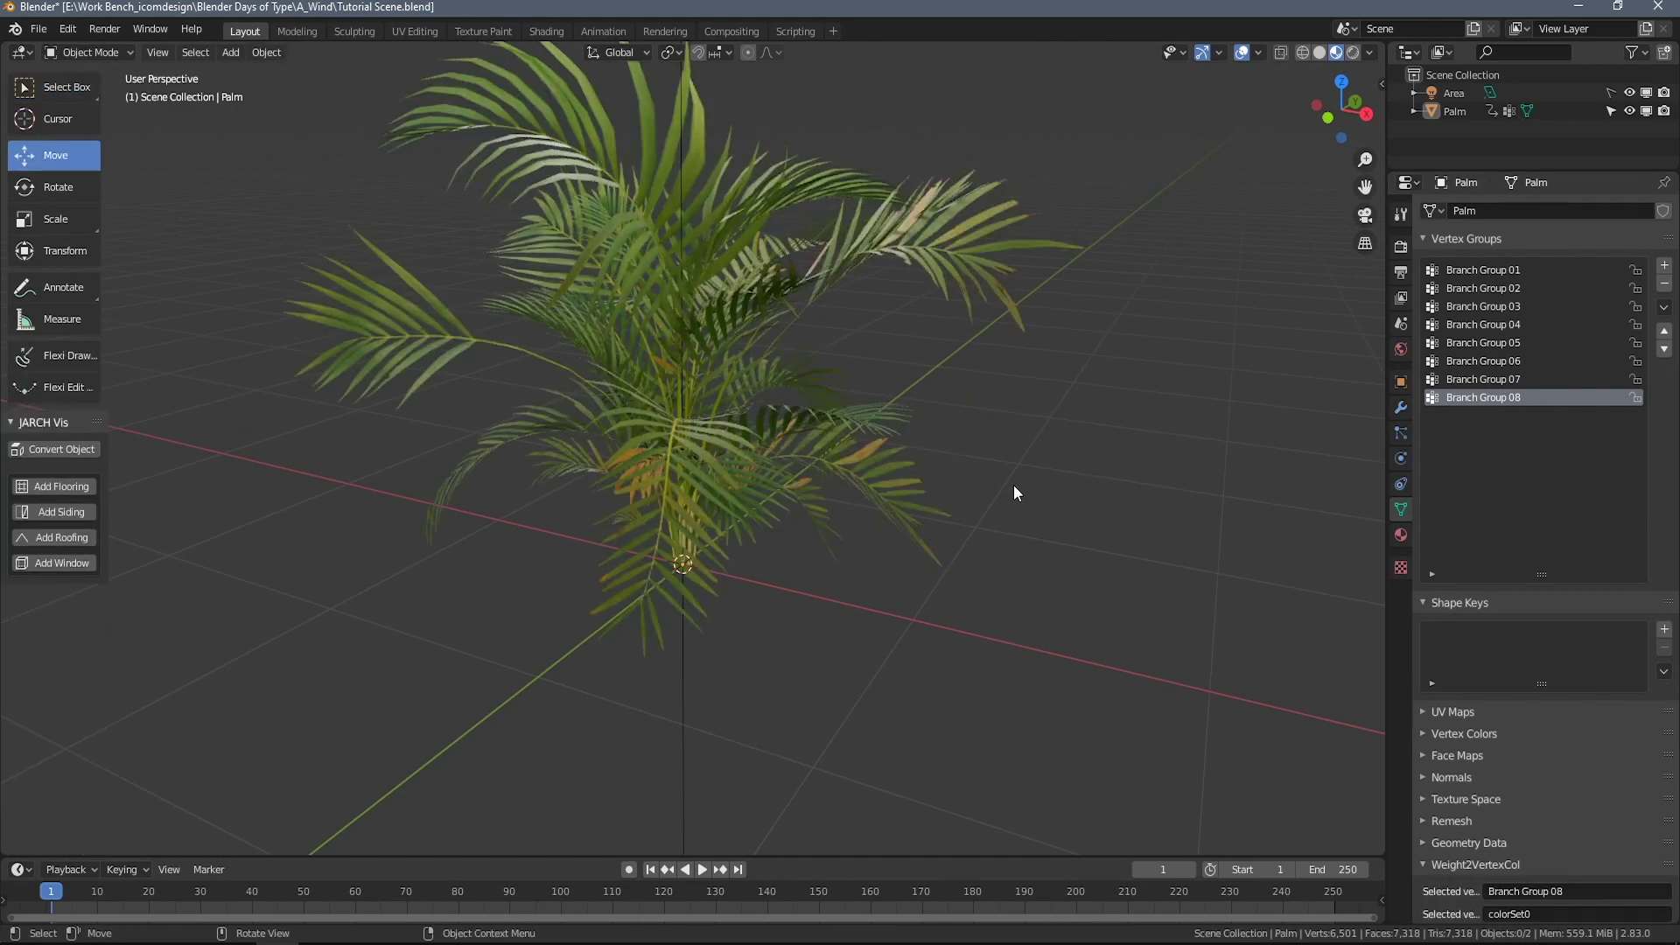
{"action": "middle_click_drag", "start_coordinate": [1007, 488], "coordinate": [995, 521]}
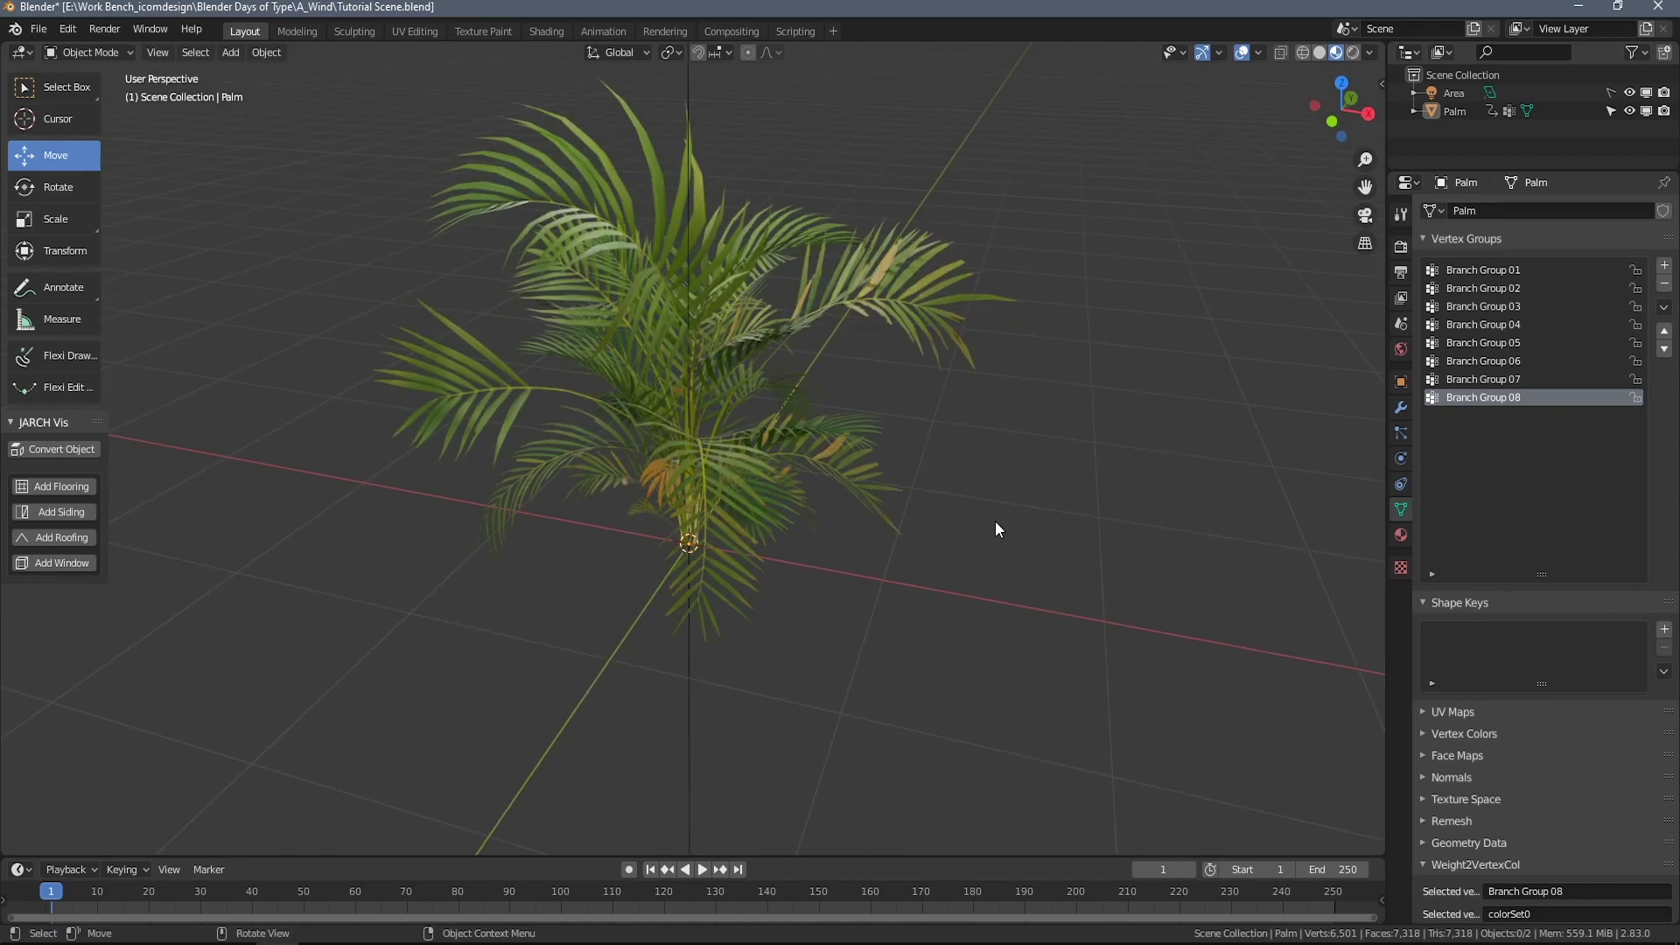
{"action": "key", "text": "shift+a"}
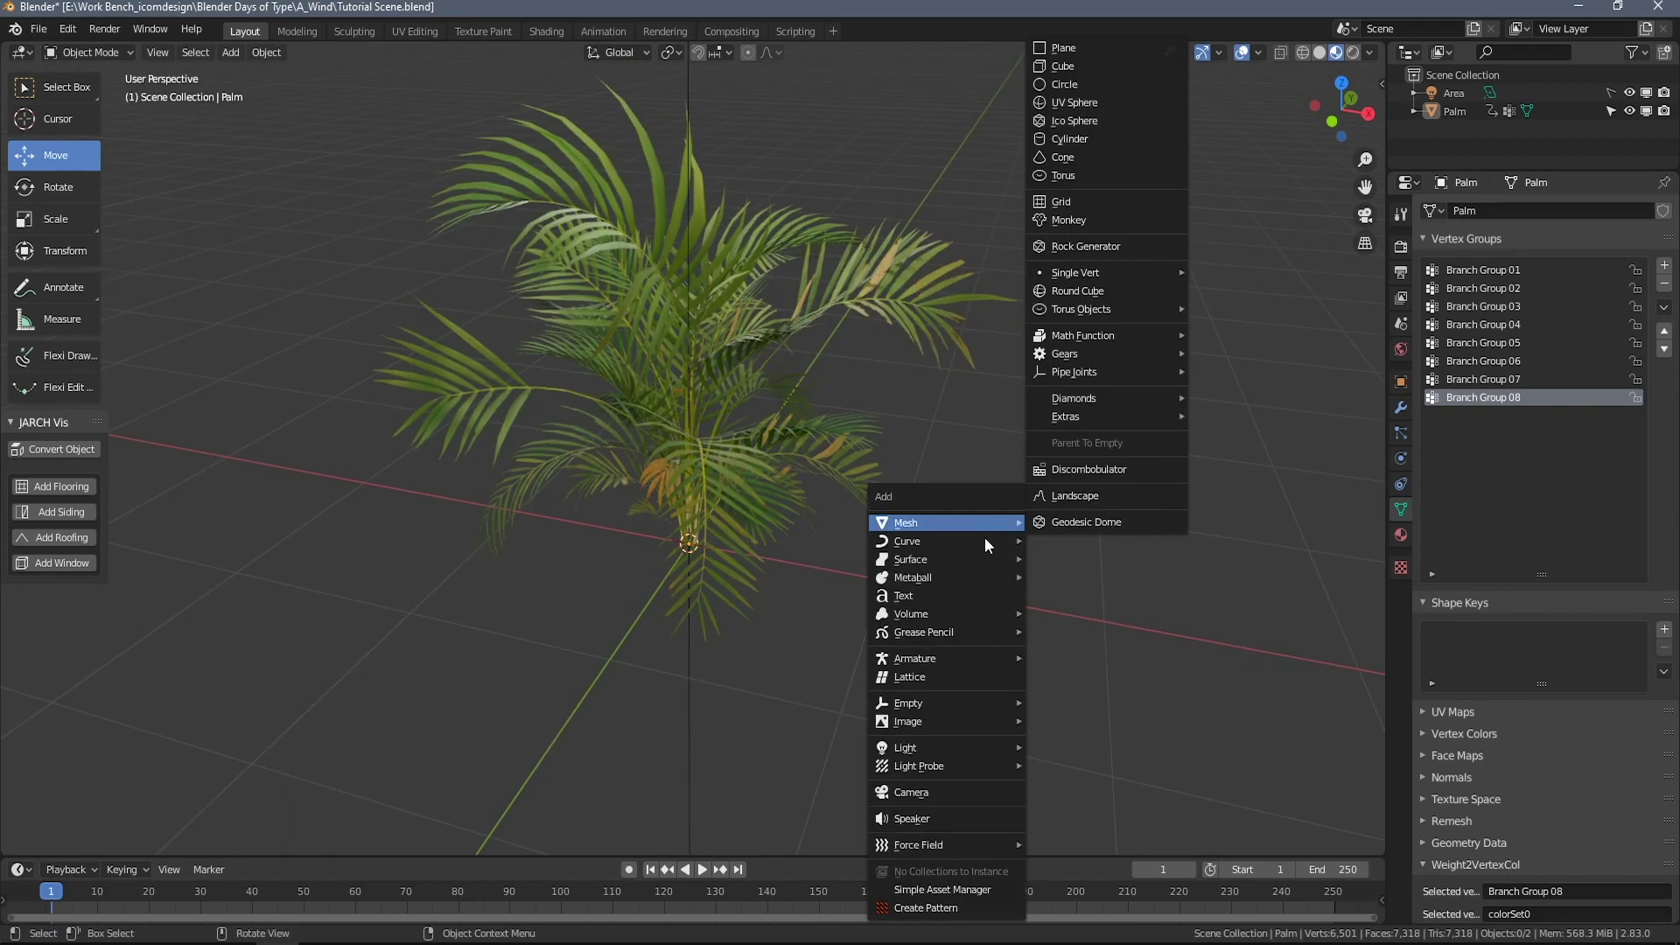
{"action": "mouse_move", "coordinate": [943, 704]}
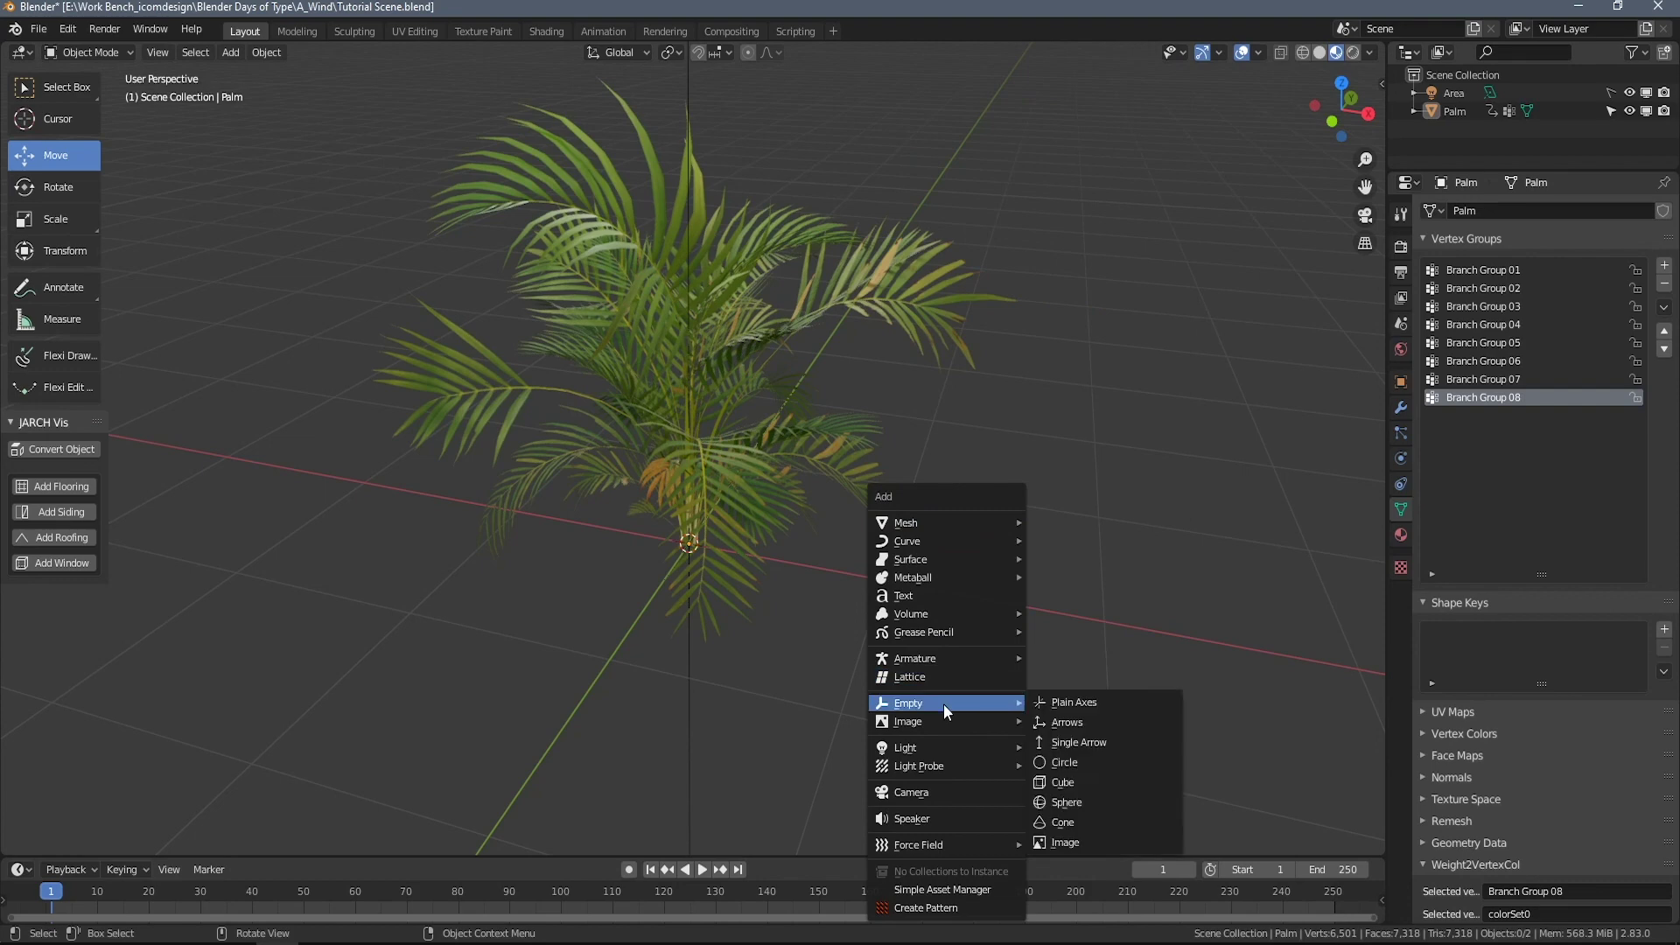
{"action": "left_click", "coordinate": [1070, 703]}
{"action": "middle_click_drag", "start_coordinate": [945, 606], "coordinate": [938, 580]}
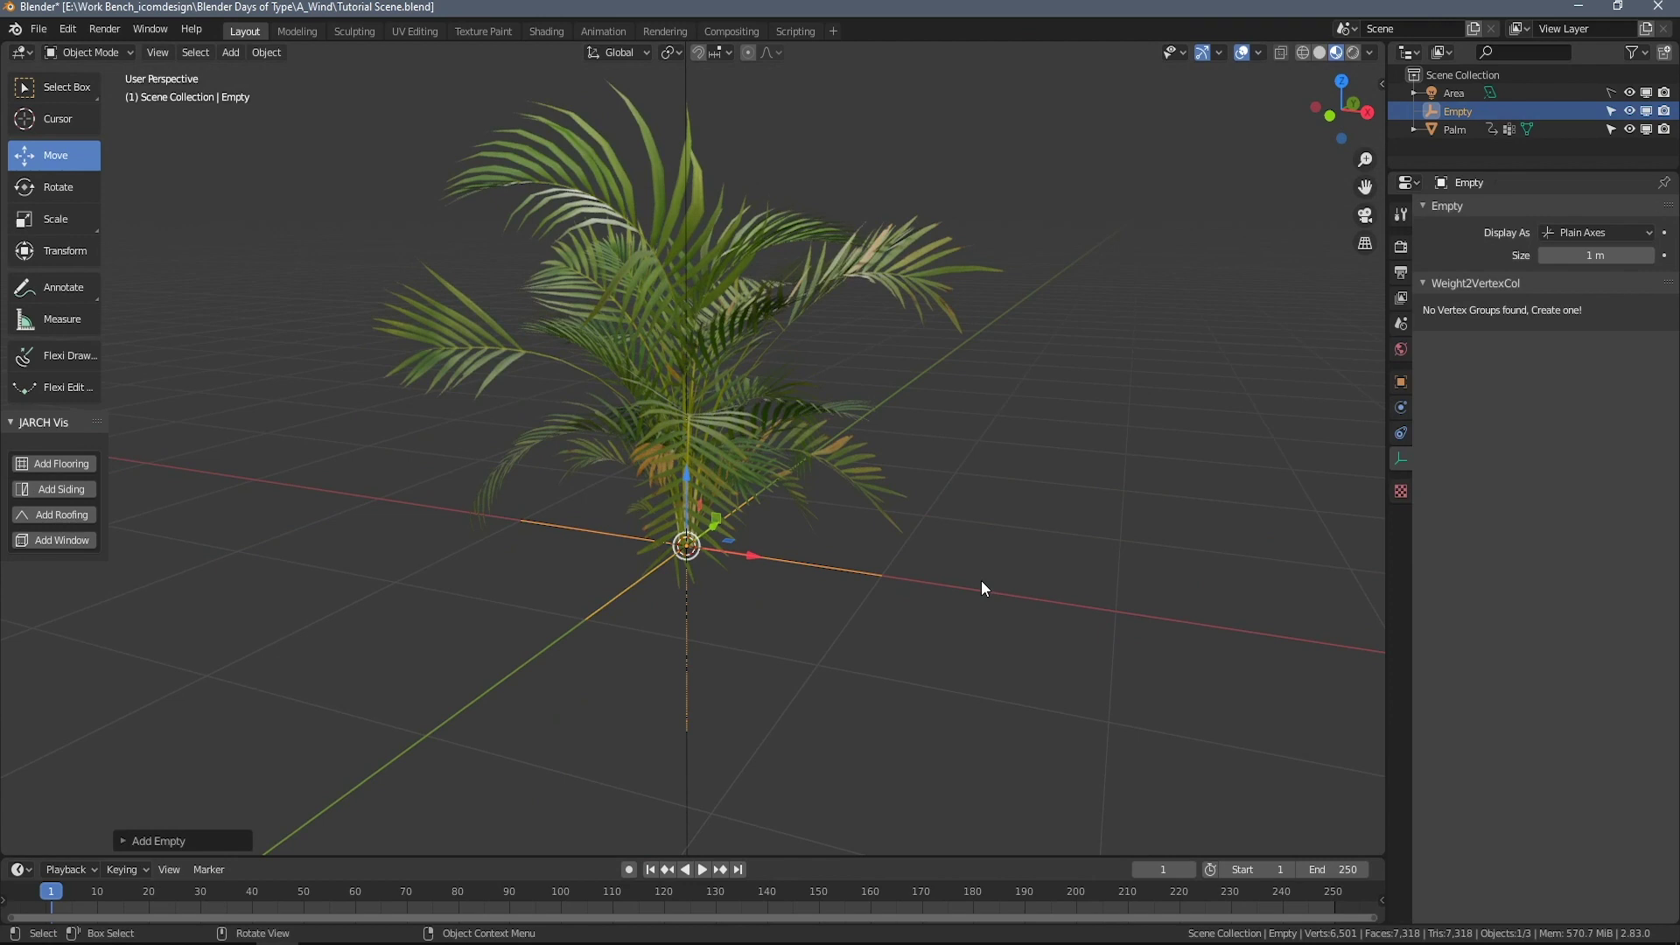
Parent the empty to the palm using Ctrl+P > Object.
{"action": "left_click", "coordinate": [761, 313], "text": "shift"}
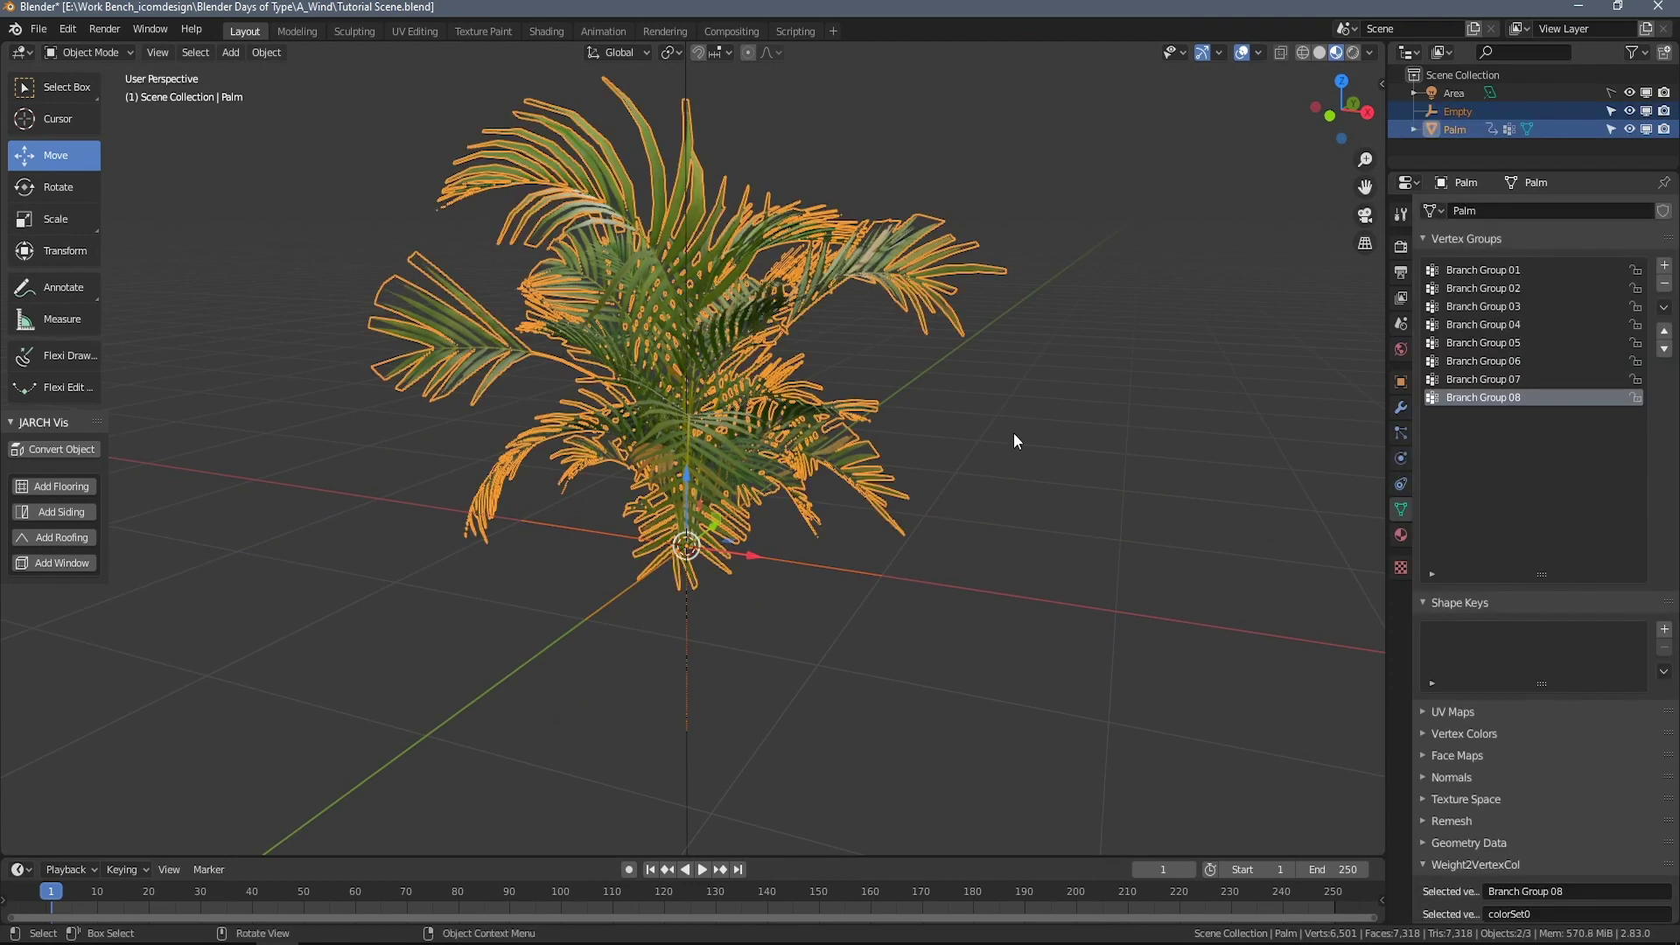
{"action": "key", "text": "ctrl+p"}
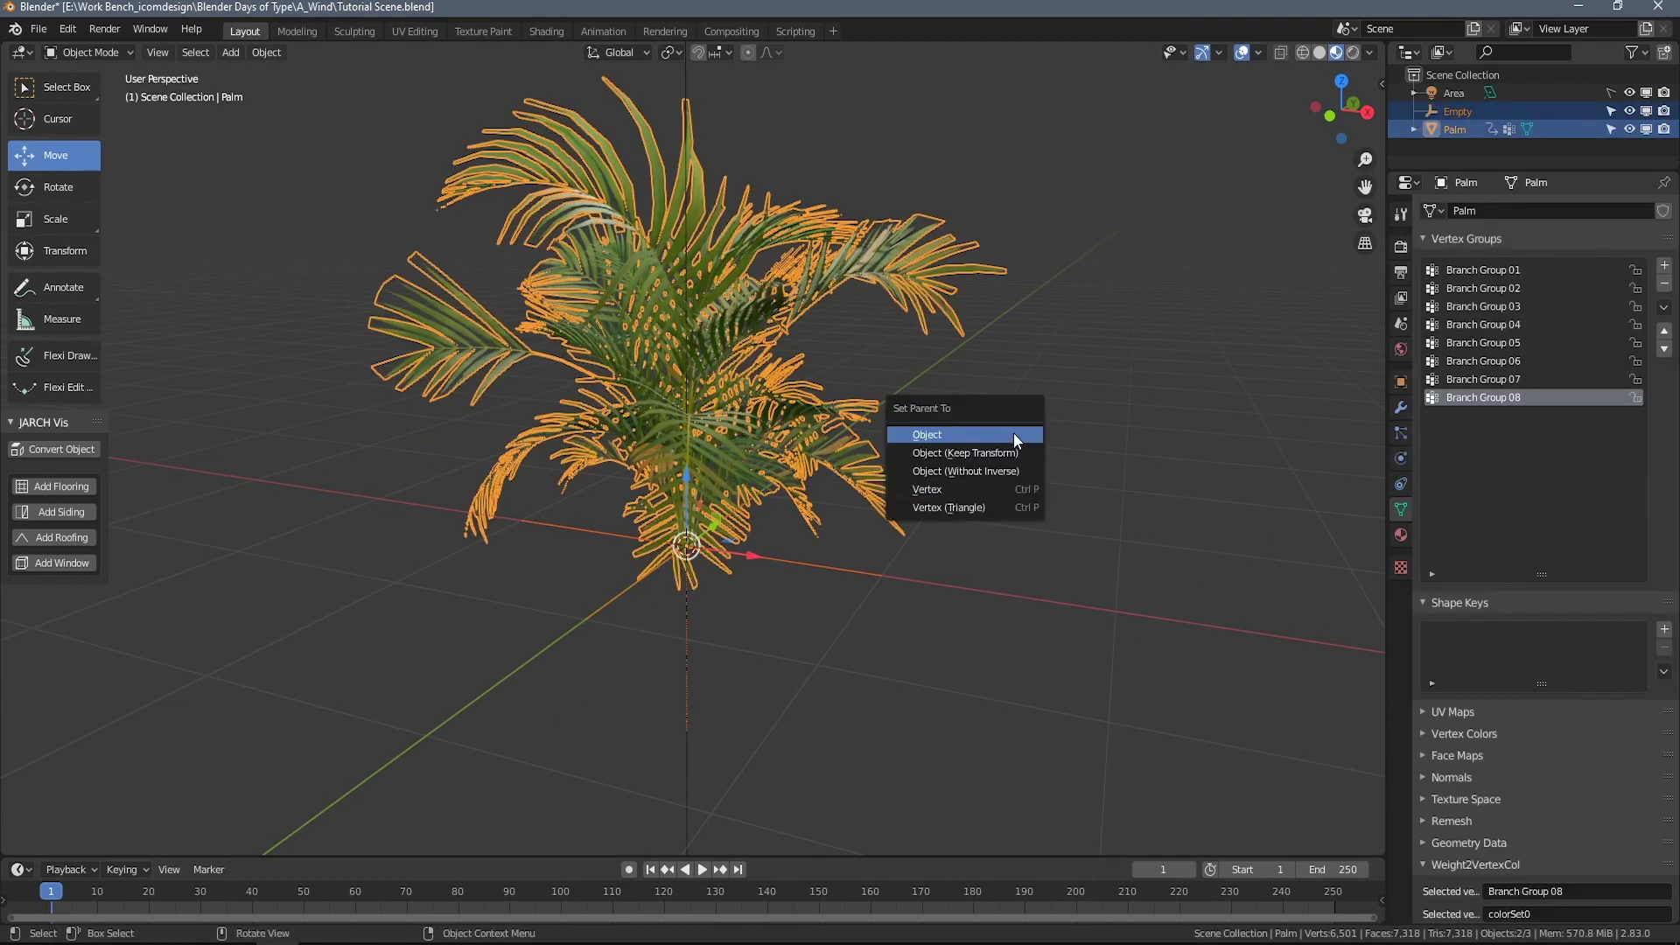
{"action": "left_click", "coordinate": [954, 431]}
{"action": "middle_click_drag", "start_coordinate": [954, 431], "coordinate": [979, 496]}
Select the palm alone and test-move it with G, cancelling each move.
{"action": "left_click", "coordinate": [944, 571]}
{"action": "left_click", "coordinate": [759, 496]}
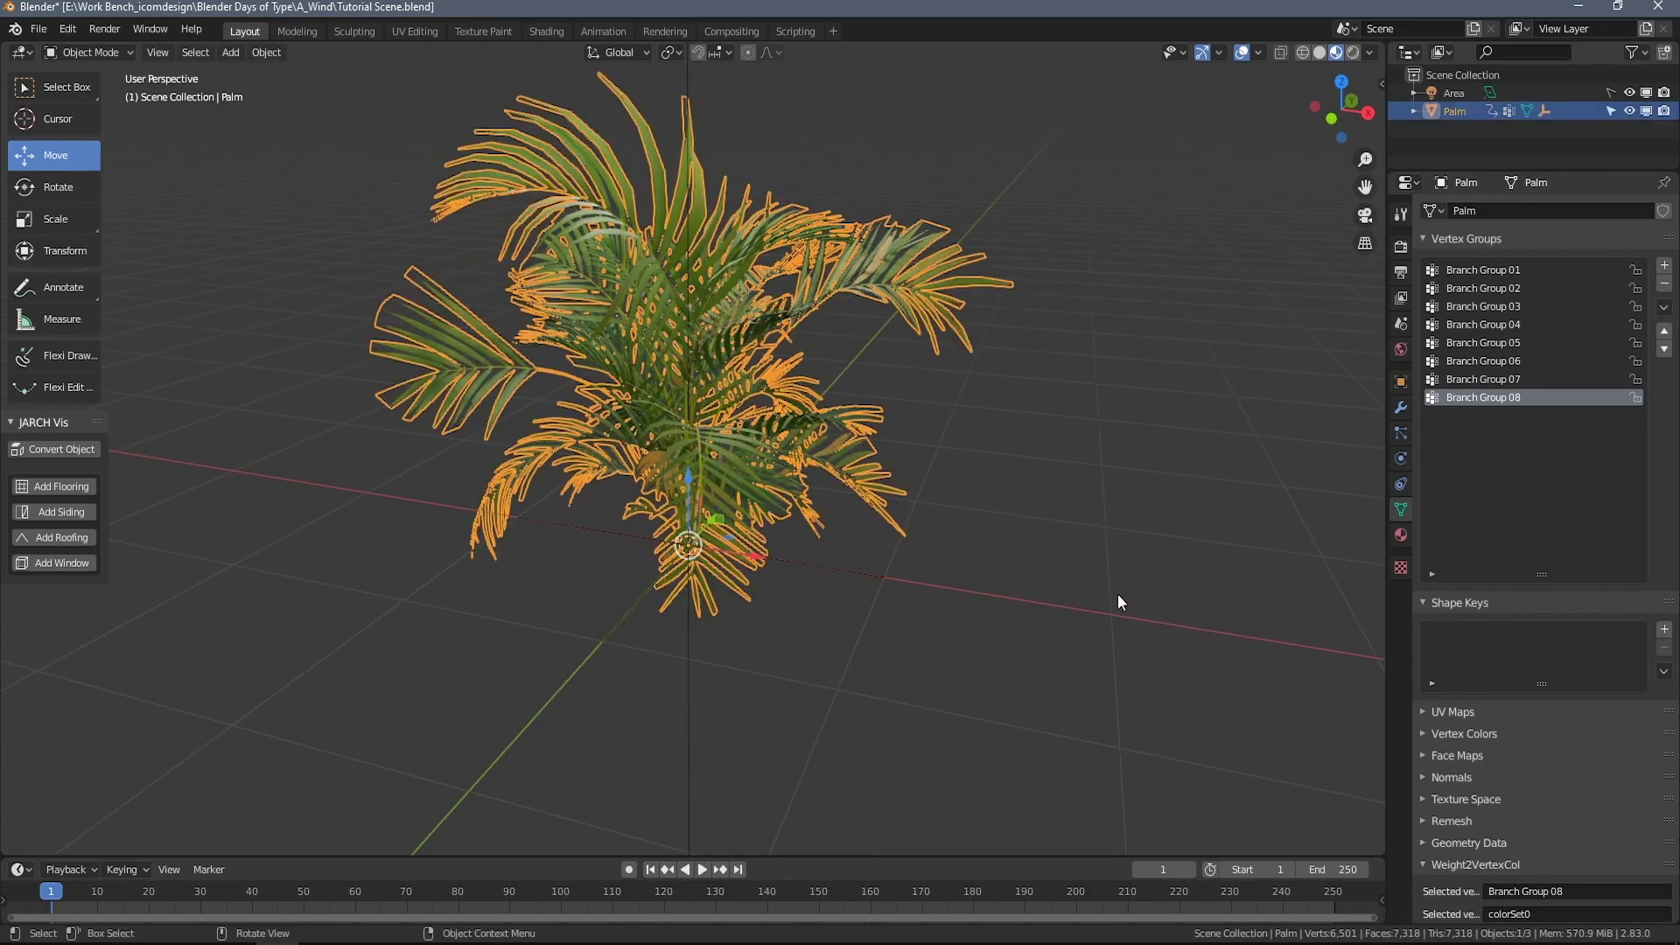
{"action": "key", "text": "g"}
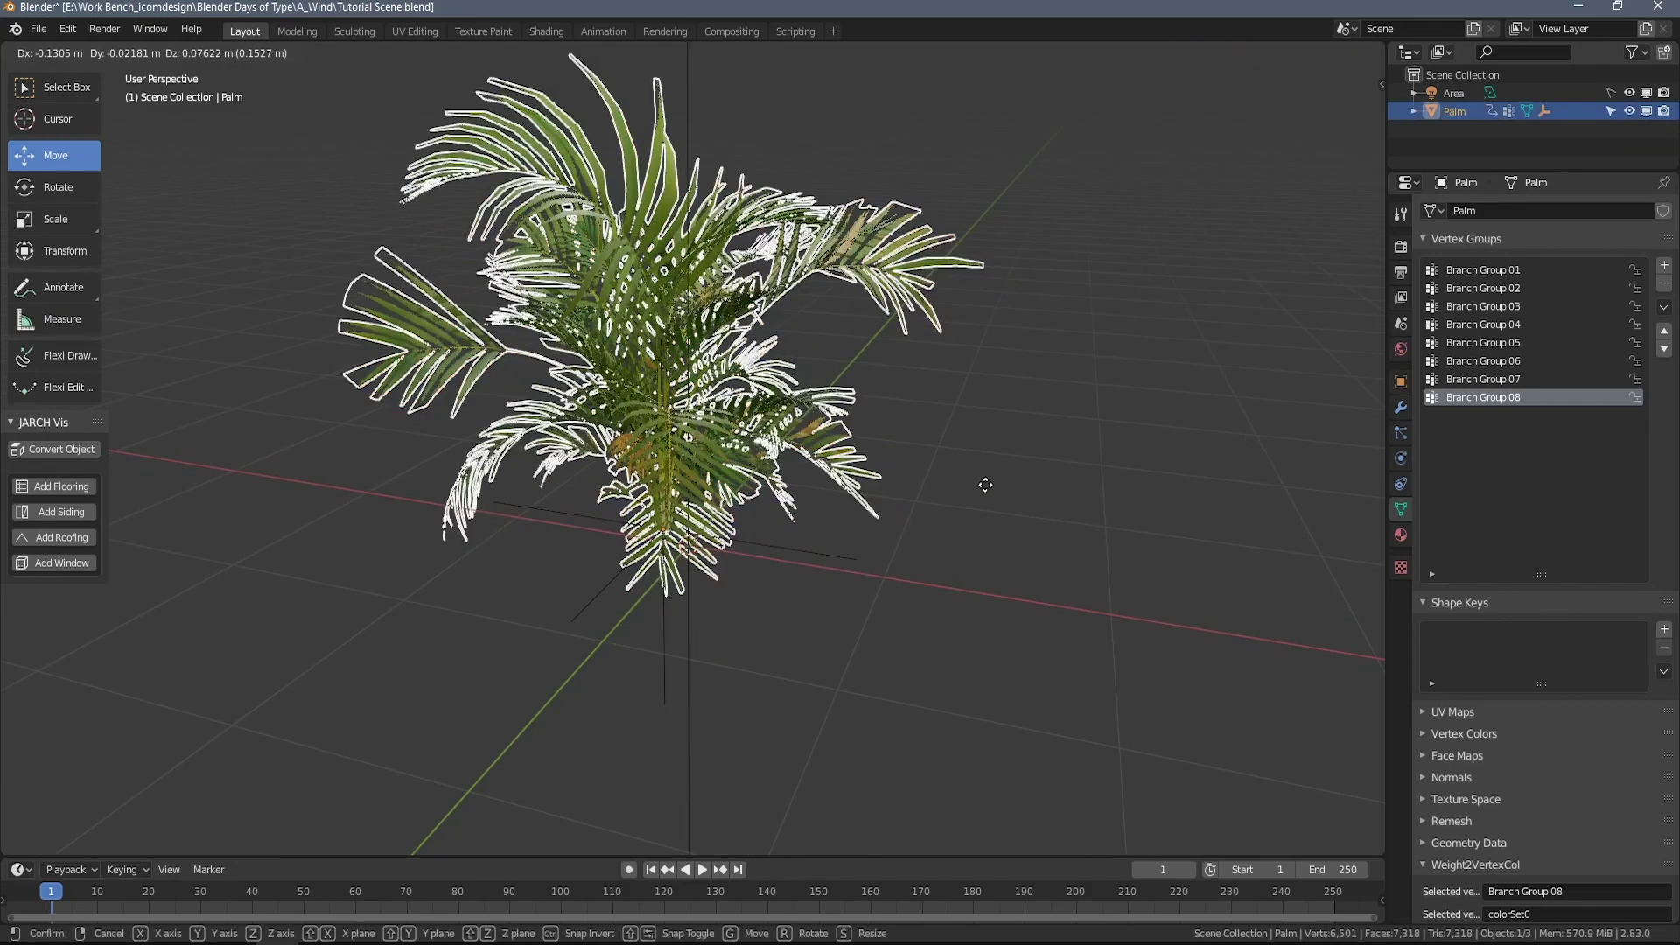
{"action": "key", "text": "Escape"}
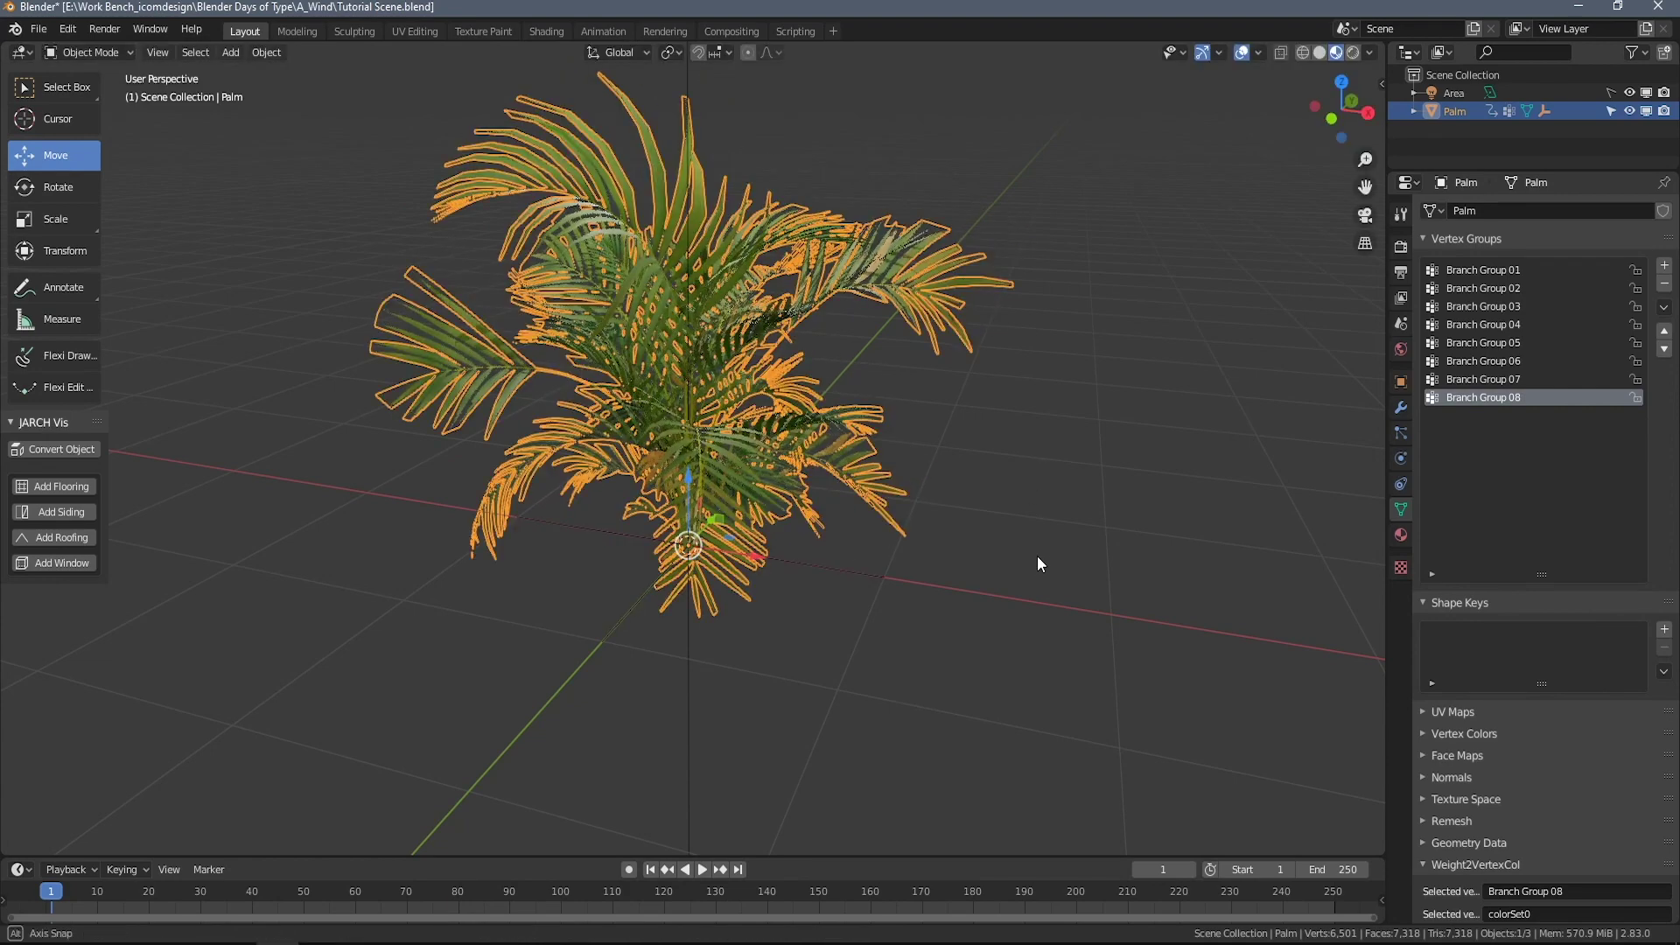
{"action": "middle_click_drag", "start_coordinate": [1037, 555], "coordinate": [1064, 512]}
{"action": "key", "text": "g"}
{"action": "key", "text": "Escape"}
Add a Simple Deform modifier to the palm from the Modifier properties.
{"action": "left_click", "coordinate": [1060, 513]}
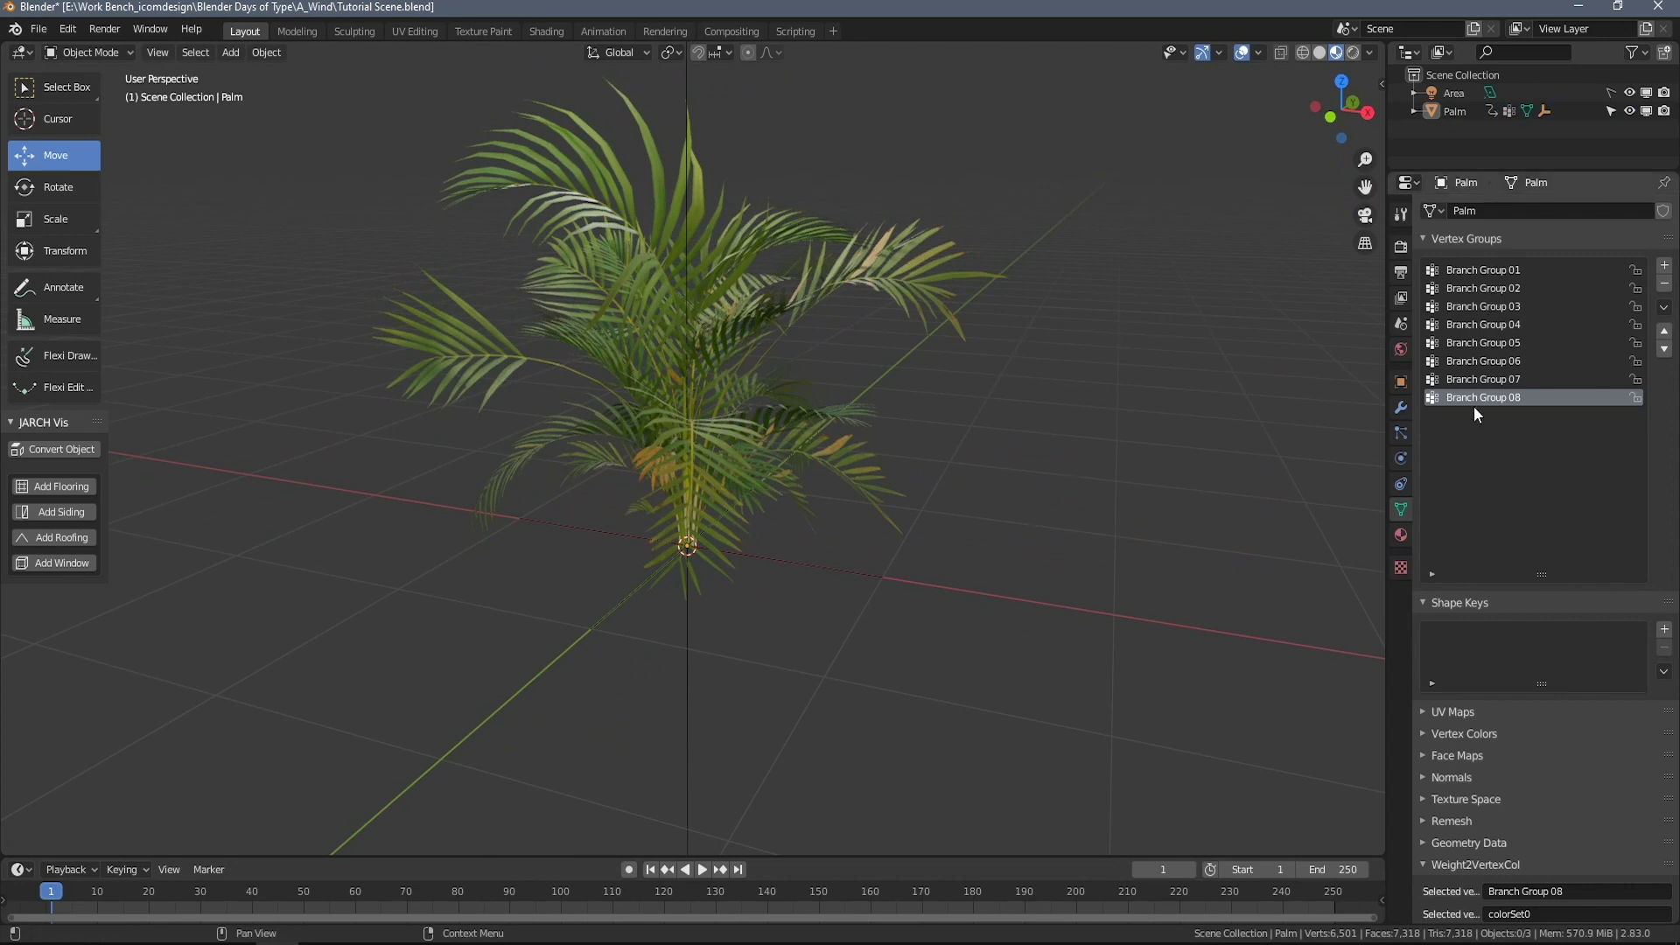
{"action": "left_click", "coordinate": [1404, 407]}
{"action": "left_click", "coordinate": [1498, 213]}
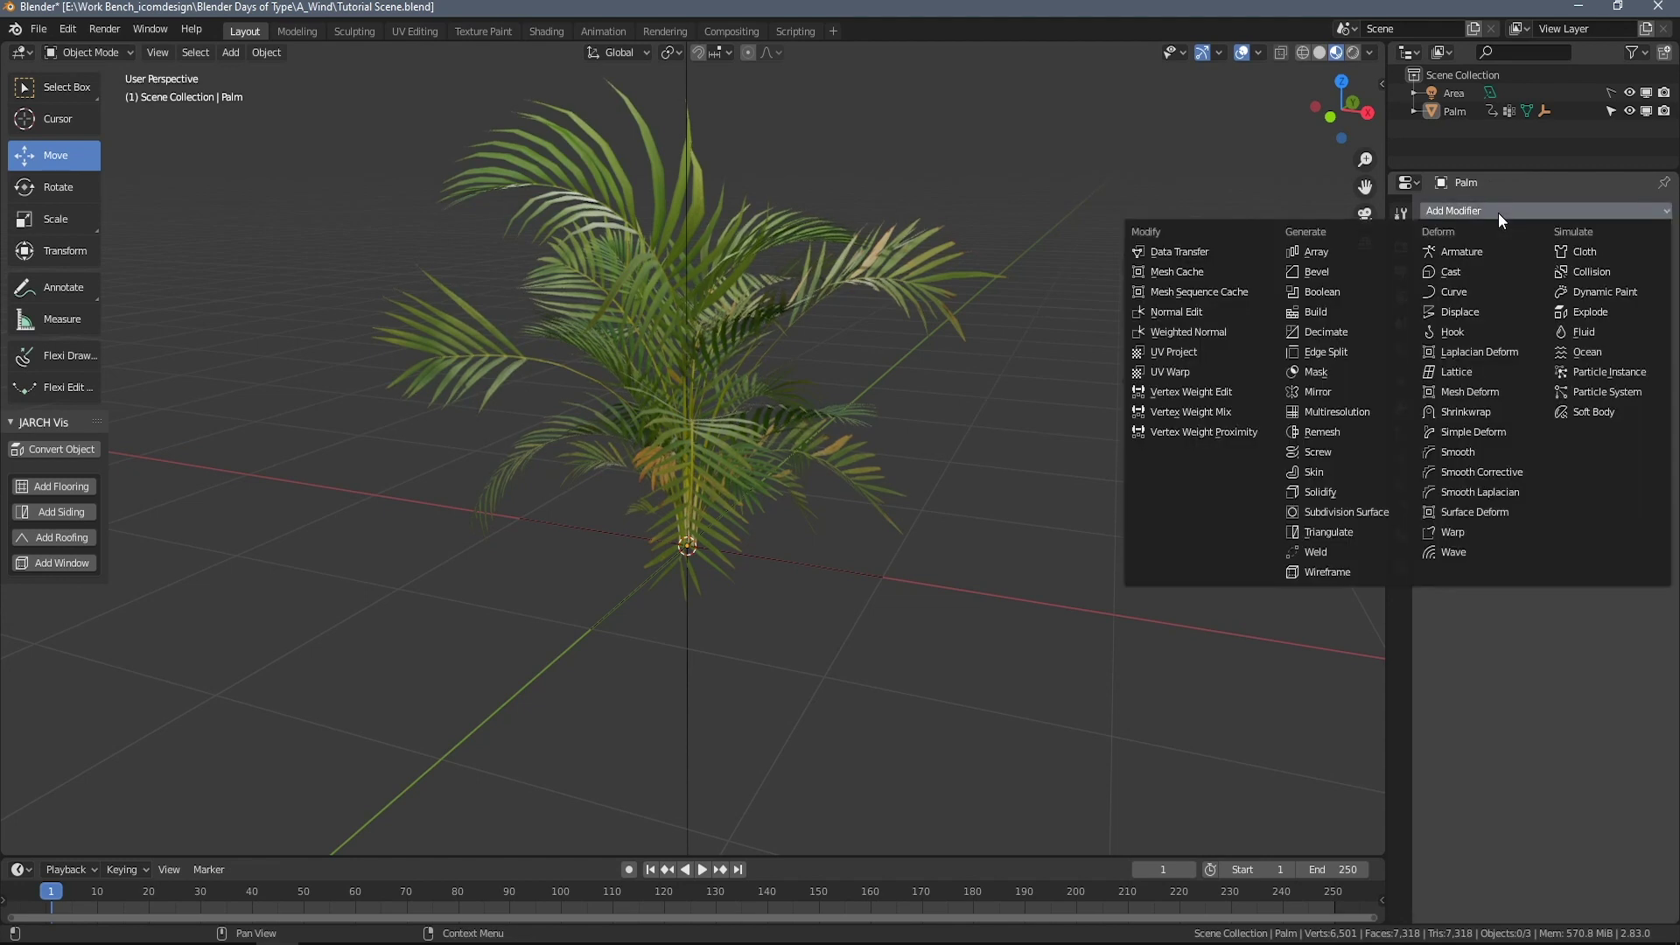
{"action": "left_click", "coordinate": [1489, 430]}
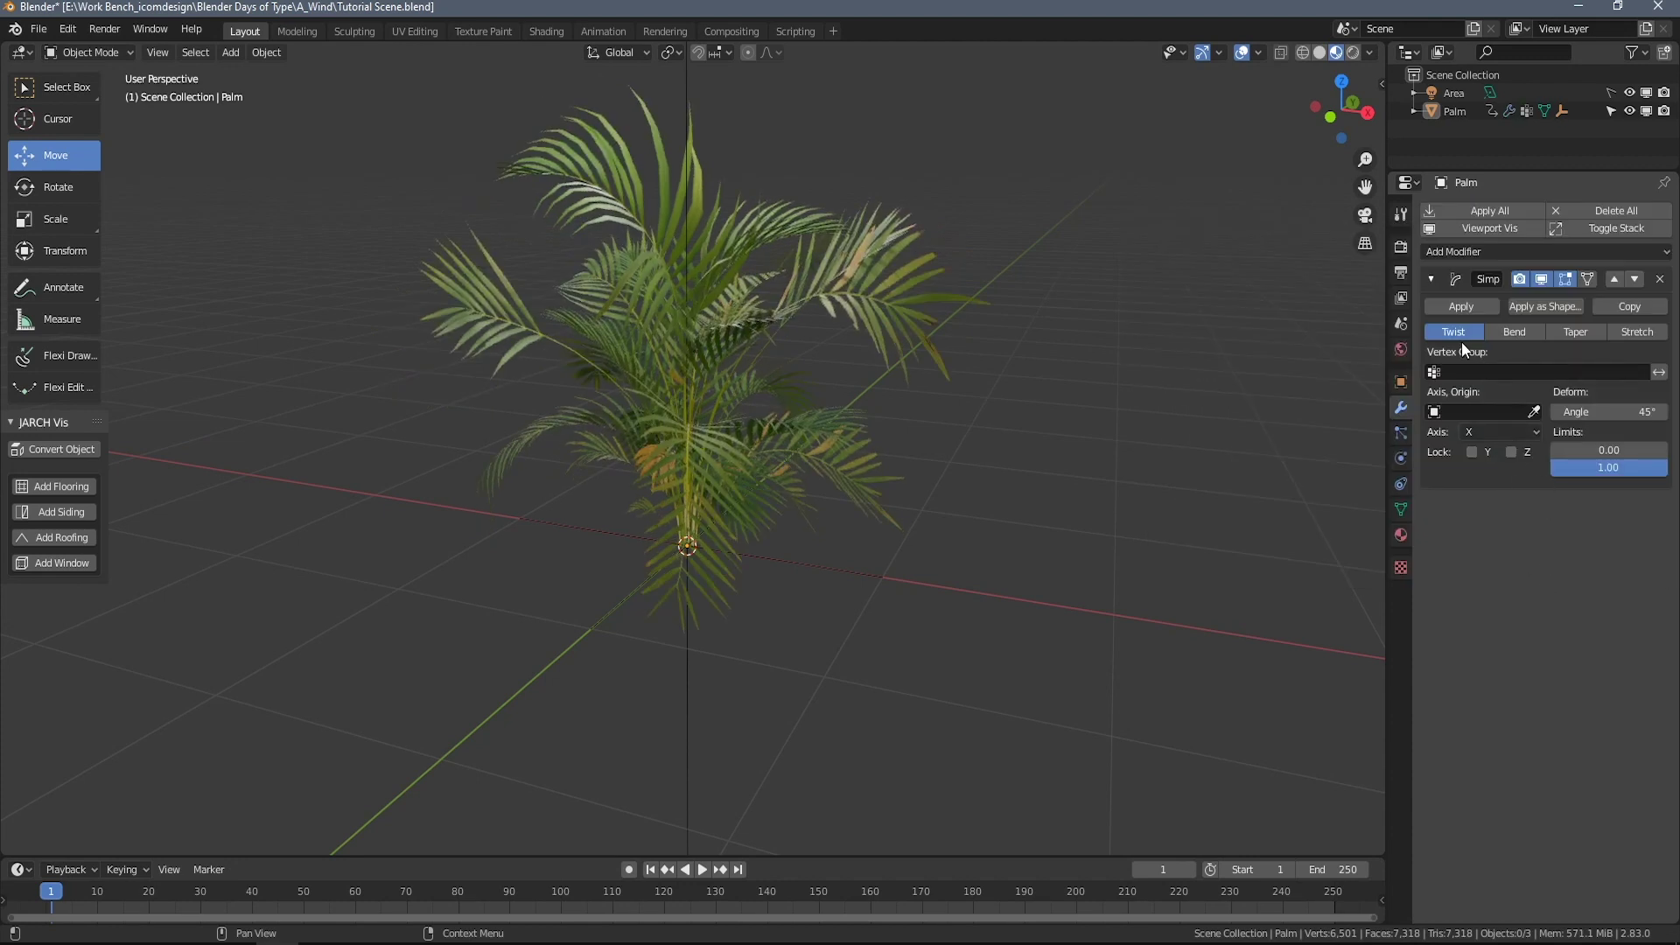
Set the Simple Deform to Bend, limited to Branch Group 01, with the Empty as origin.
{"action": "left_click", "coordinate": [1517, 337]}
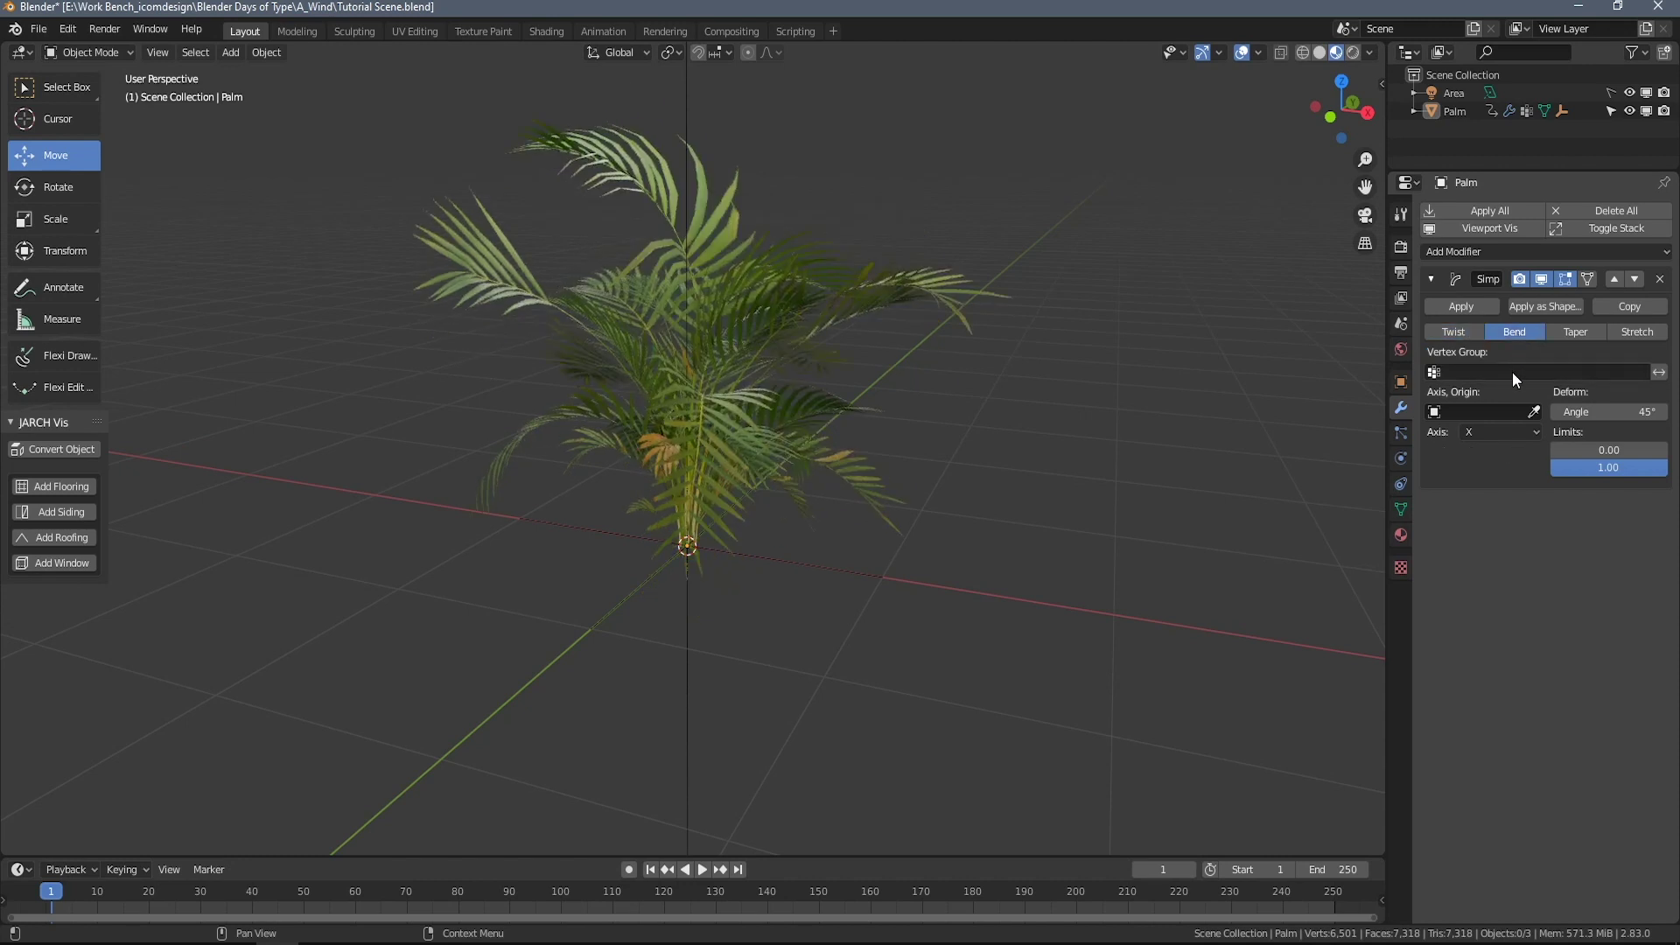
{"action": "left_click", "coordinate": [1511, 371]}
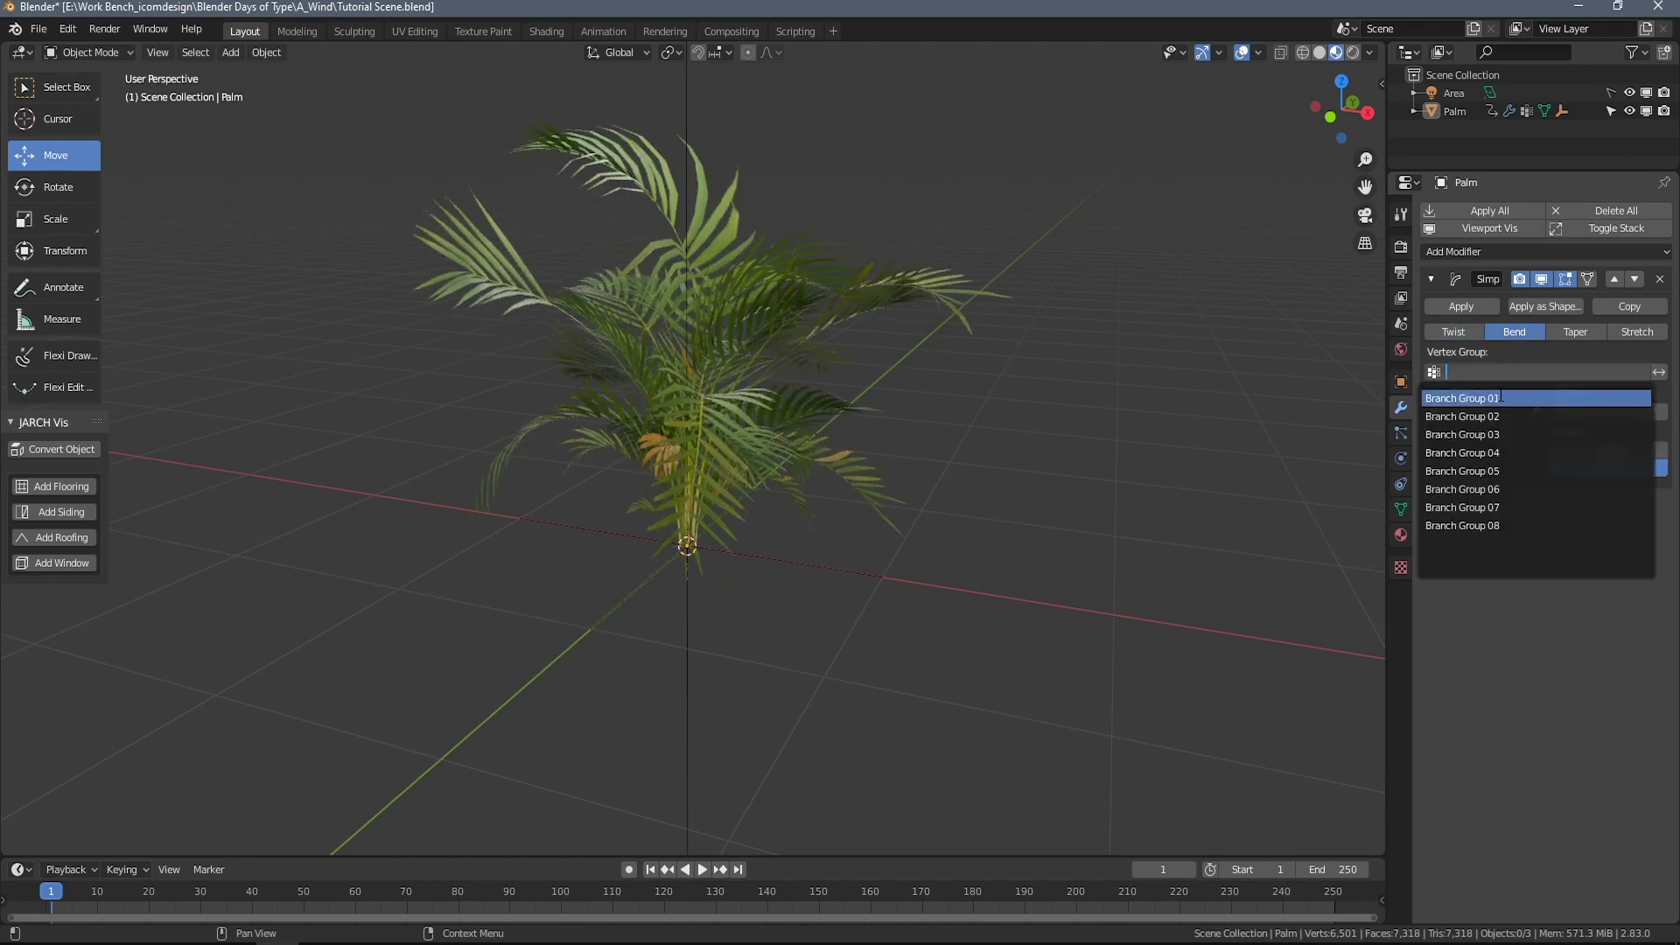
{"action": "left_click", "coordinate": [1501, 398]}
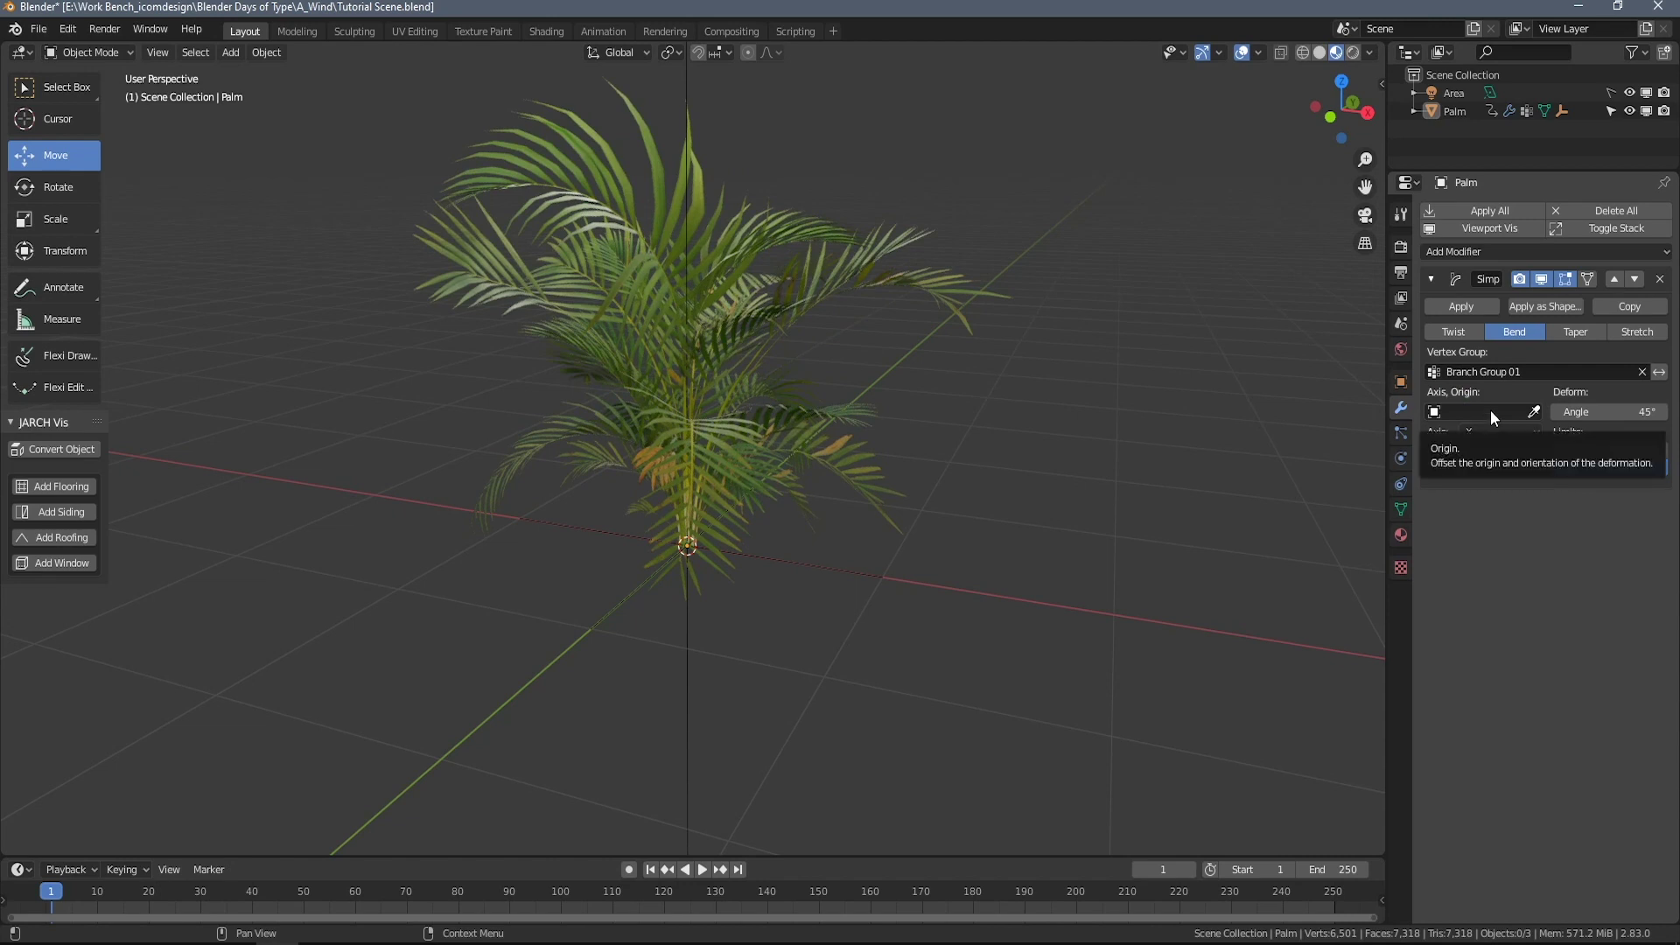
{"action": "left_click", "coordinate": [1490, 410]}
{"action": "left_click", "coordinate": [1467, 457]}
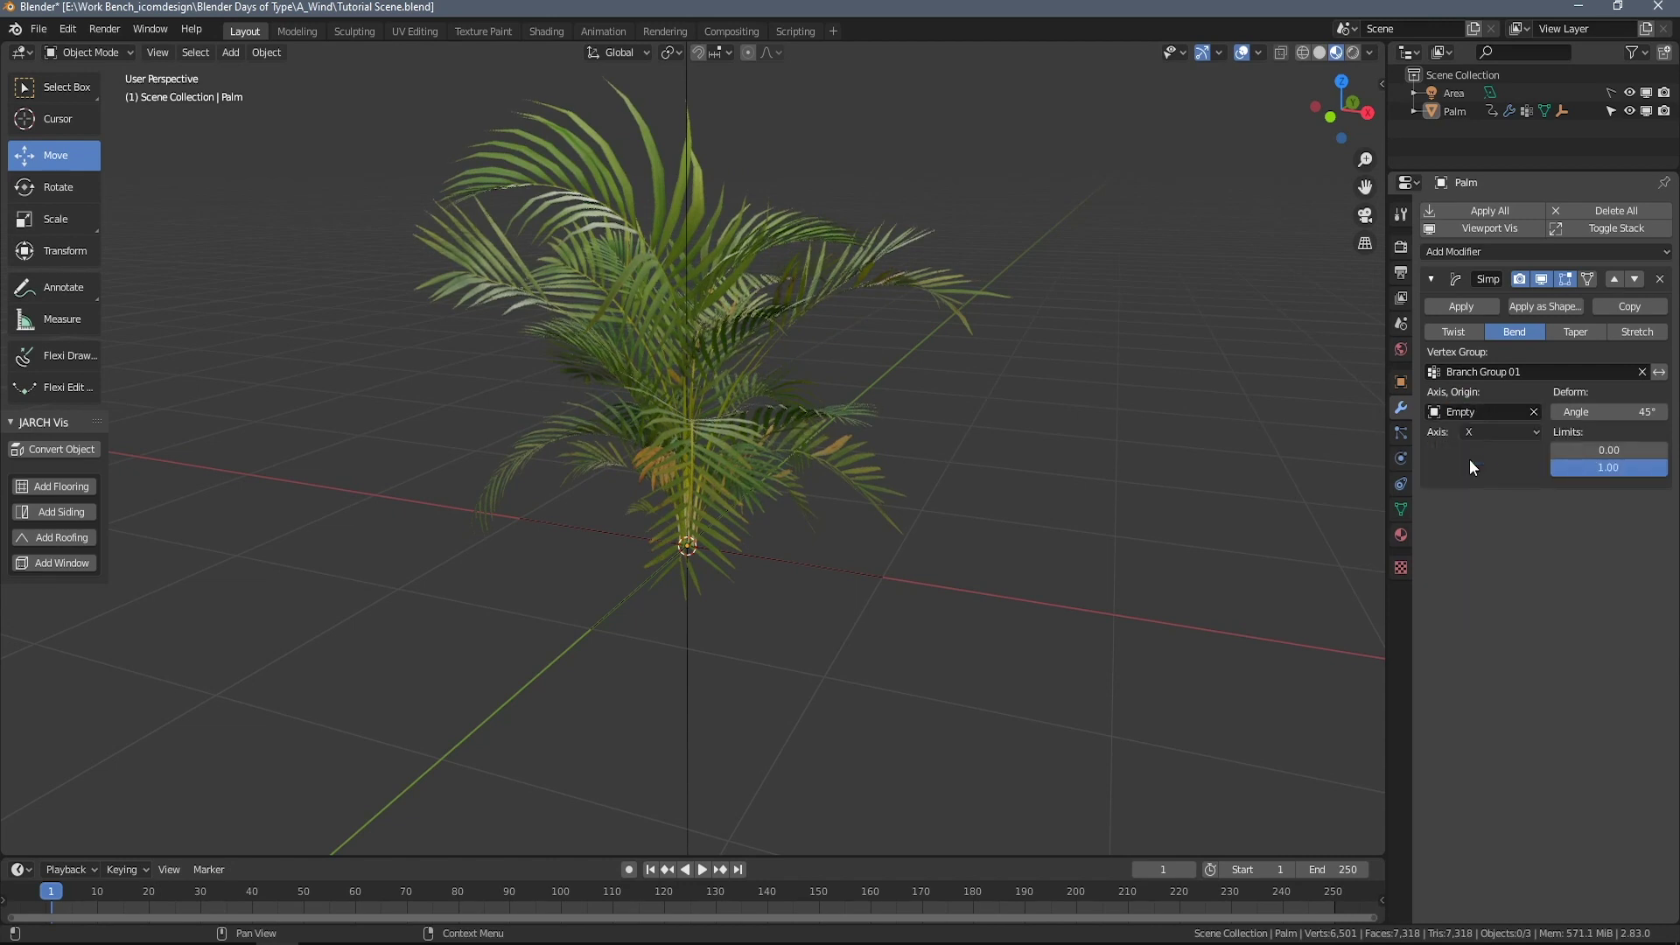
Expand Palm in the Outliner, rename its child Empty to 'Empty Sway', then collapse Palm.
{"action": "left_click", "coordinate": [1415, 111]}
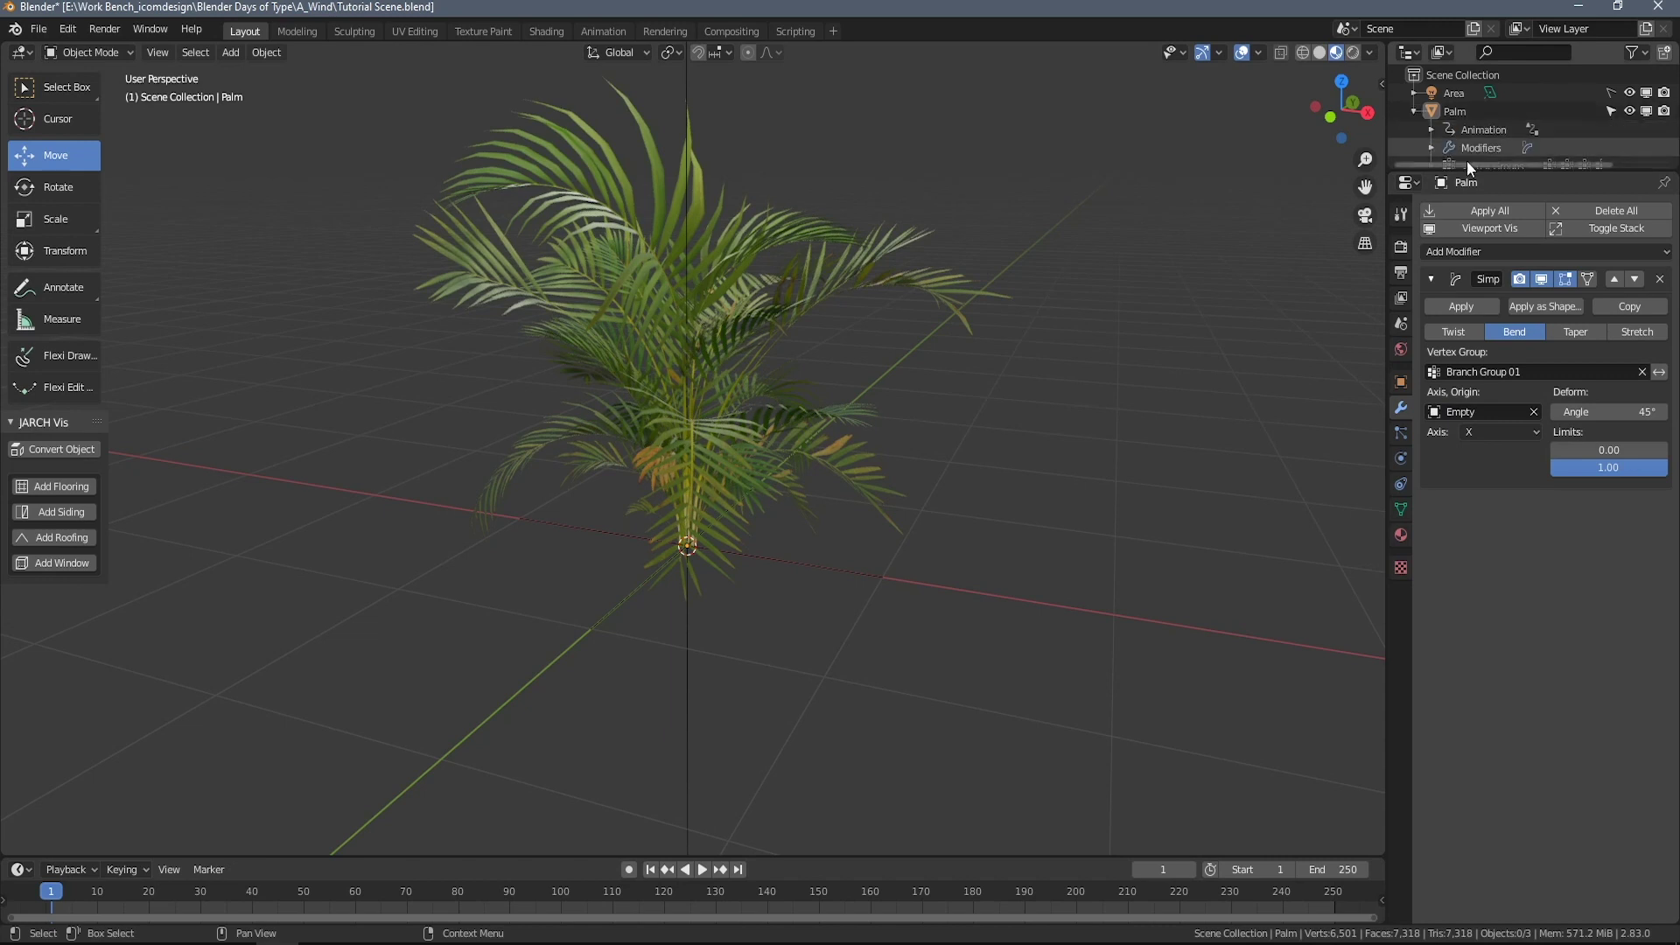
{"action": "scroll", "coordinate": [1466, 149], "scroll_direction": "down", "scroll_amount": 3}
{"action": "left_click", "coordinate": [1475, 154]}
{"action": "double_click", "coordinate": [1489, 151]}
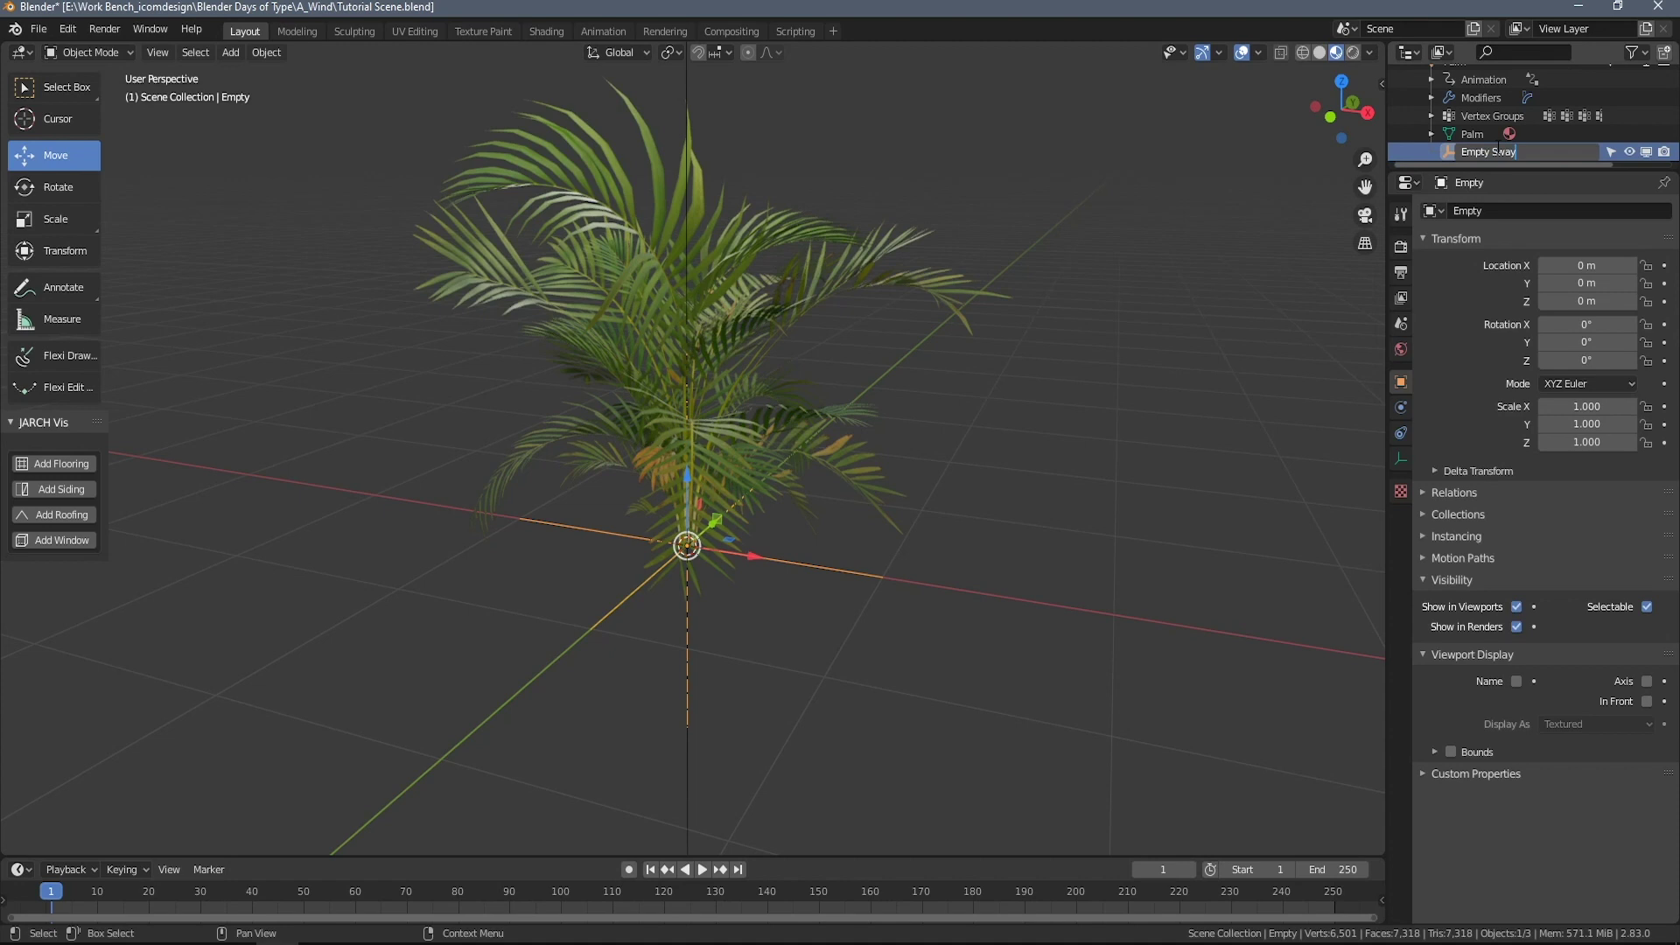
{"action": "type", "text": "Sway"}
{"action": "key", "text": "Return"}
{"action": "scroll", "coordinate": [1456, 119], "scroll_direction": "up", "scroll_amount": 3}
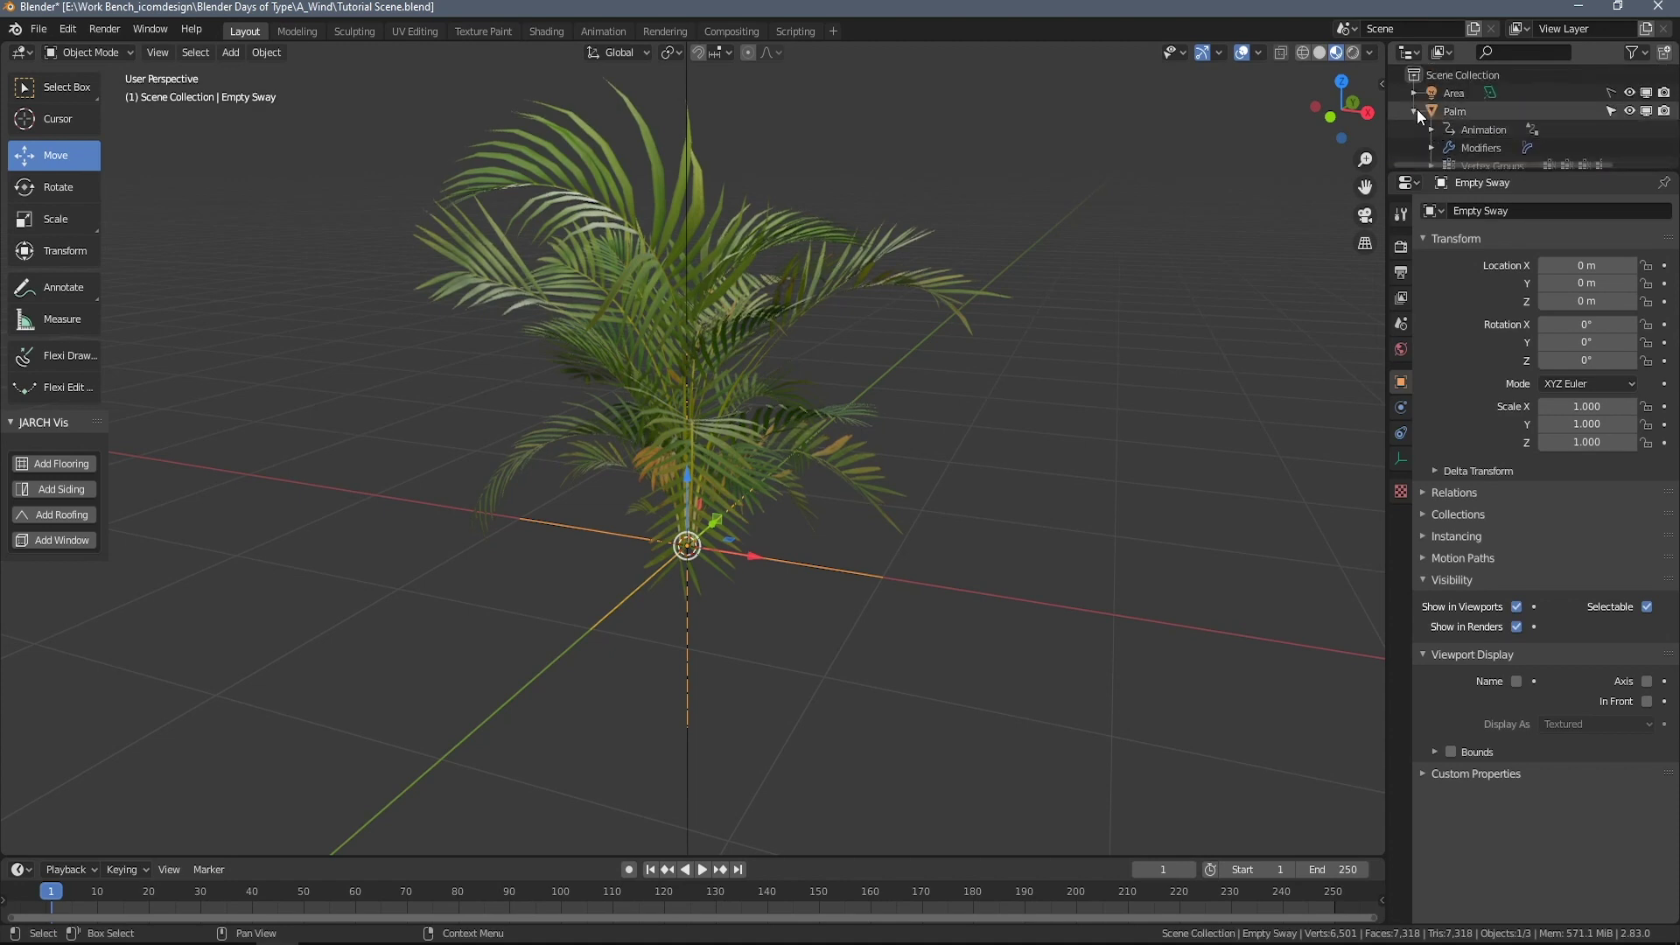
{"action": "left_click", "coordinate": [1416, 111]}
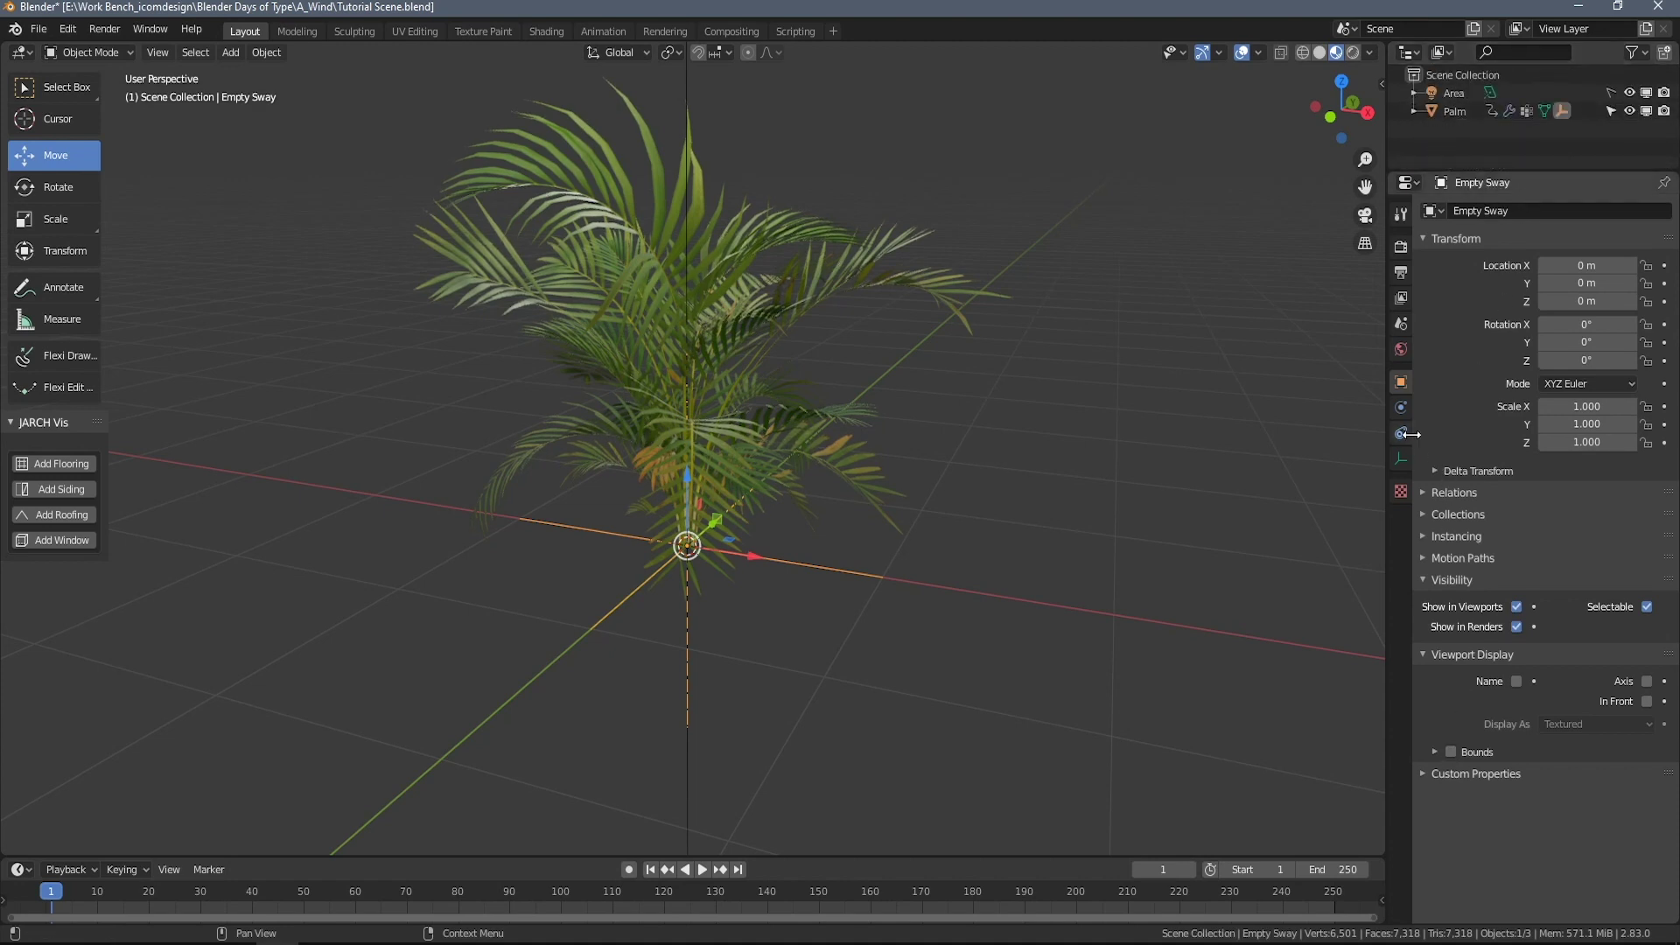
Set the Palm's Simple Deform bend angle to 5° and widen the Properties panel.
{"action": "left_click", "coordinate": [878, 455]}
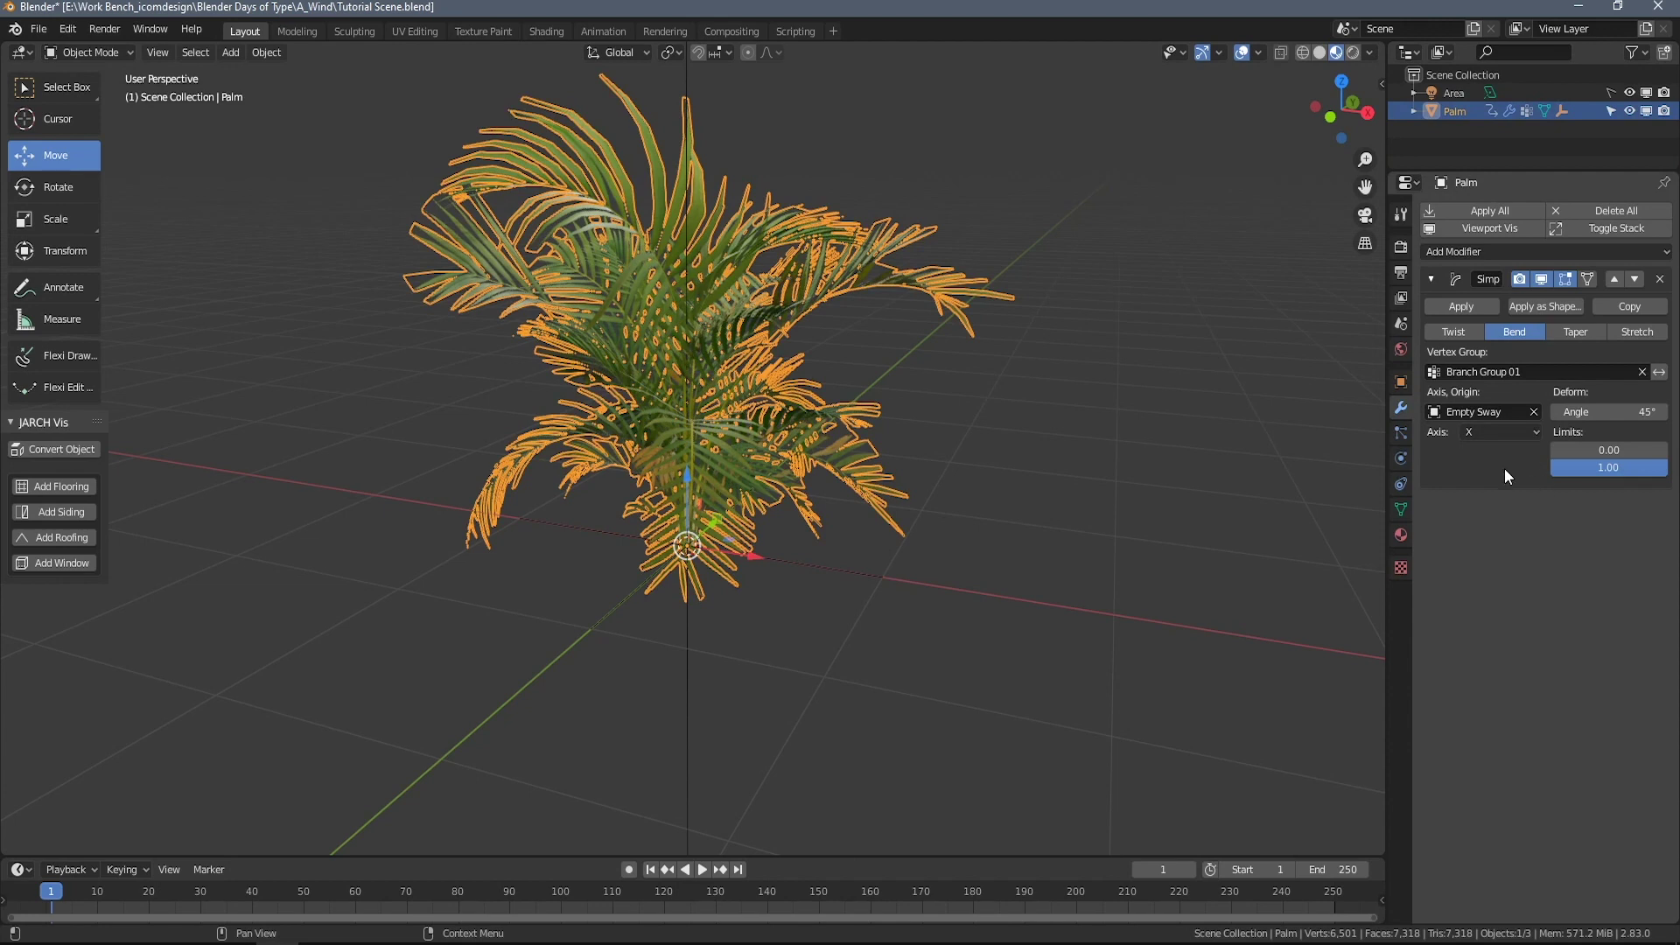
{"action": "left_click", "coordinate": [1644, 414]}
{"action": "key", "text": "Return"}
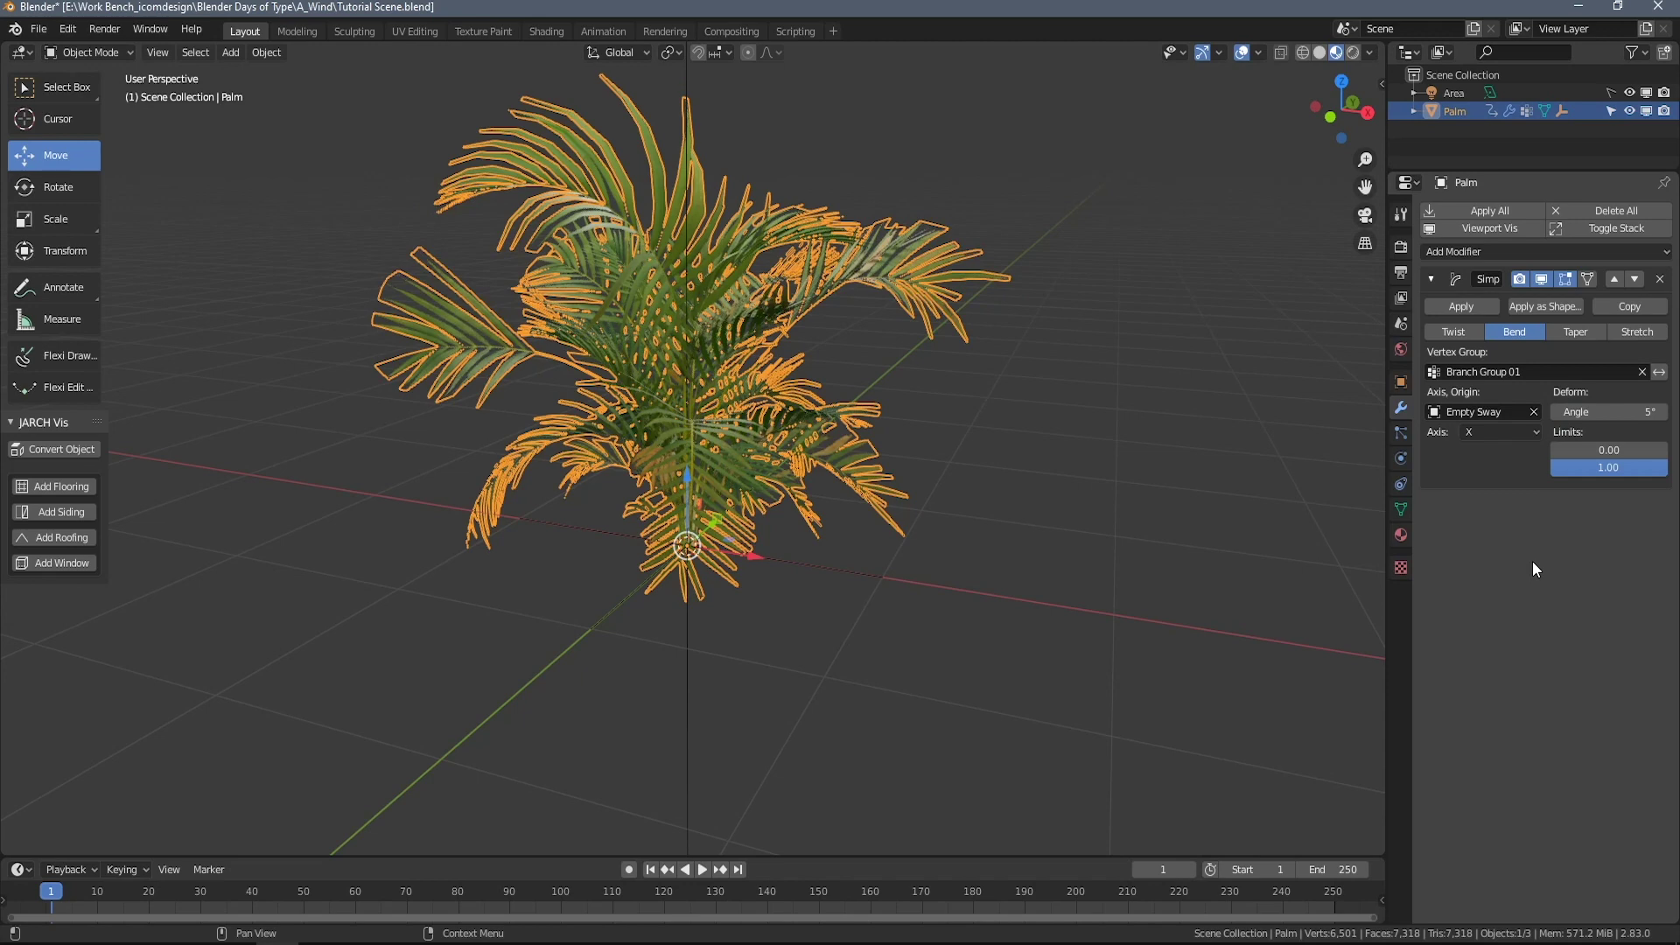
{"action": "left_click_drag", "start_coordinate": [1388, 353], "coordinate": [1326, 353]}
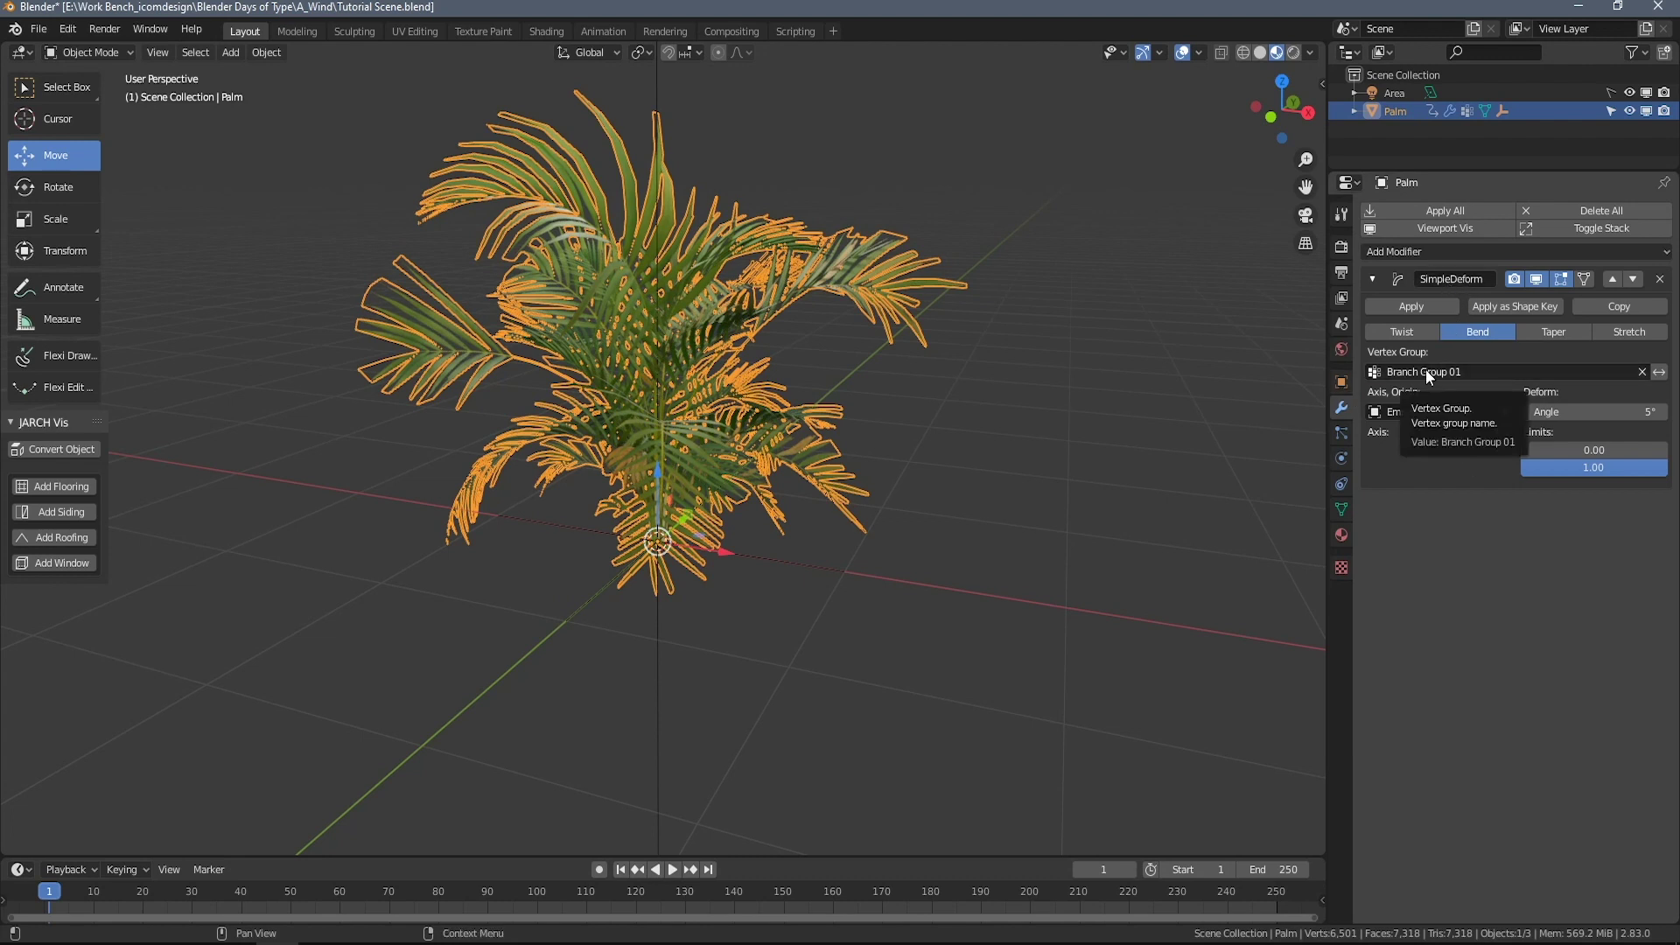
{"action": "left_click", "coordinate": [1342, 507]}
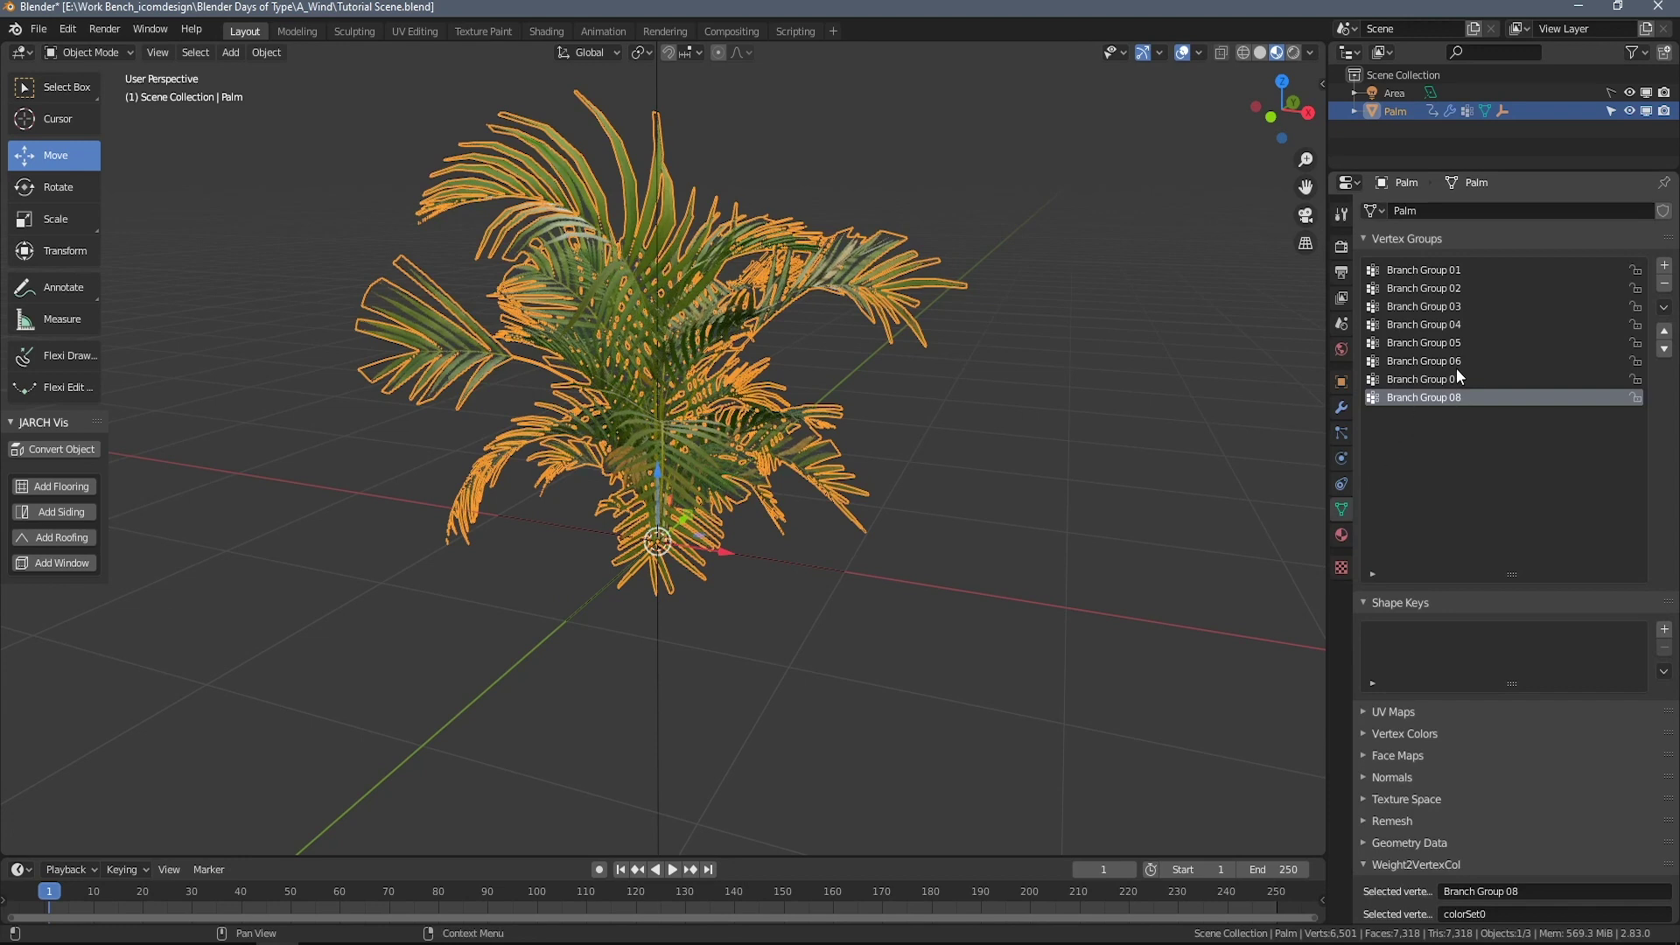
{"action": "left_click", "coordinate": [1340, 408]}
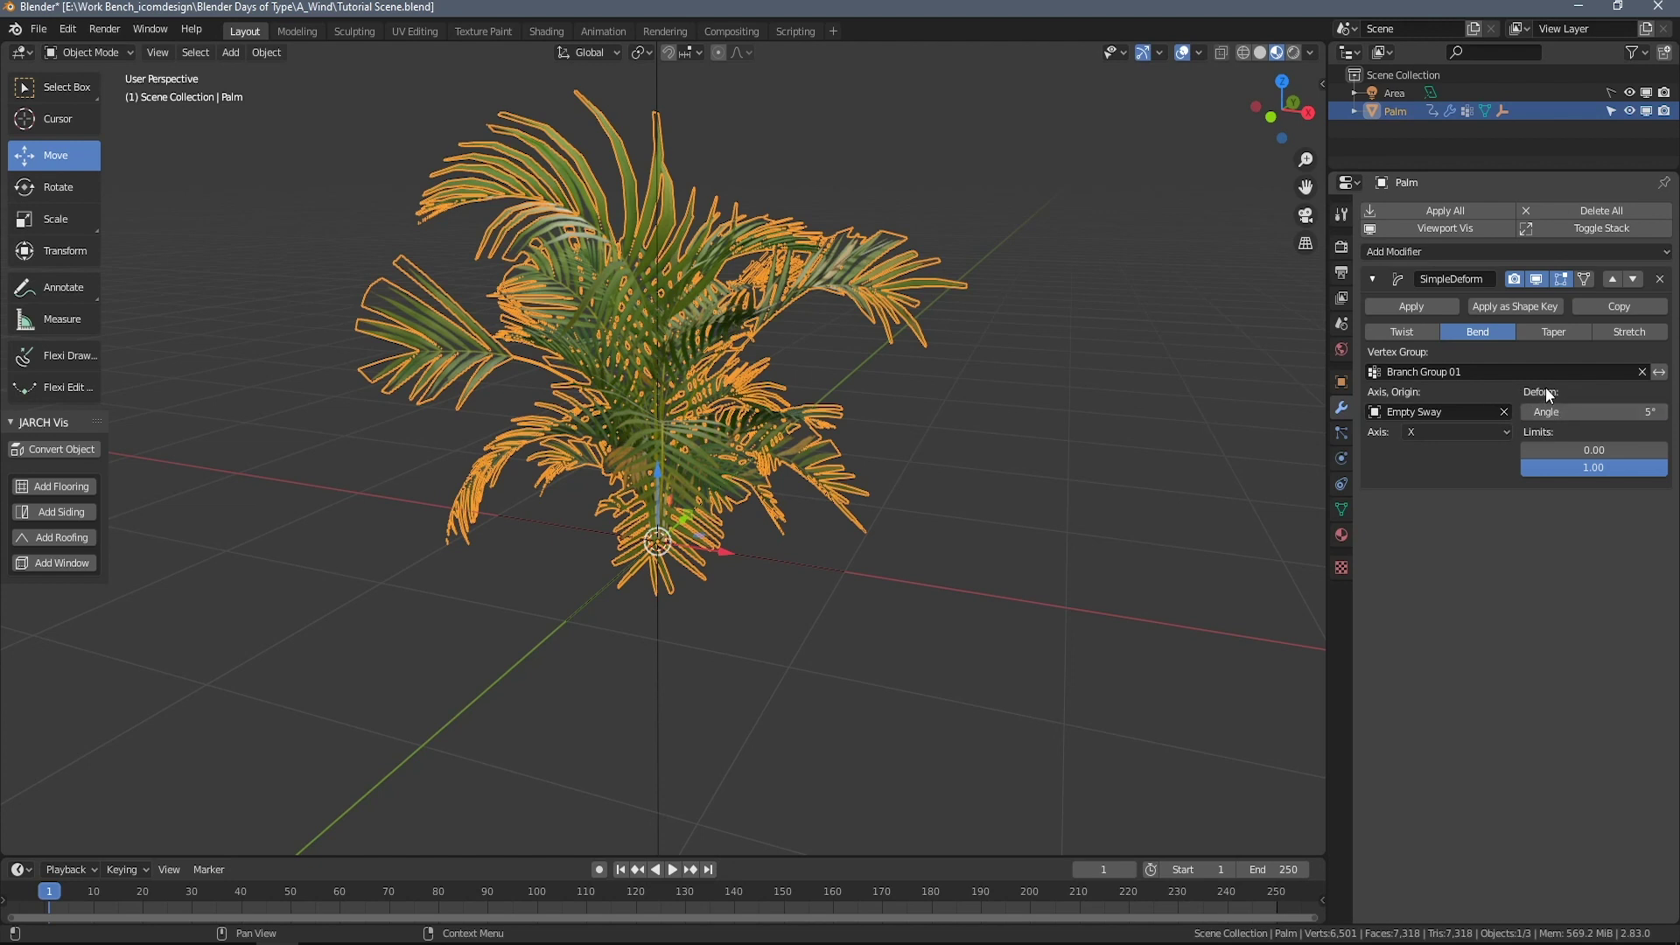
Copy the Simple Deform bend modifier seven times, making eight bends in total.
{"action": "left_click", "coordinate": [1619, 306]}
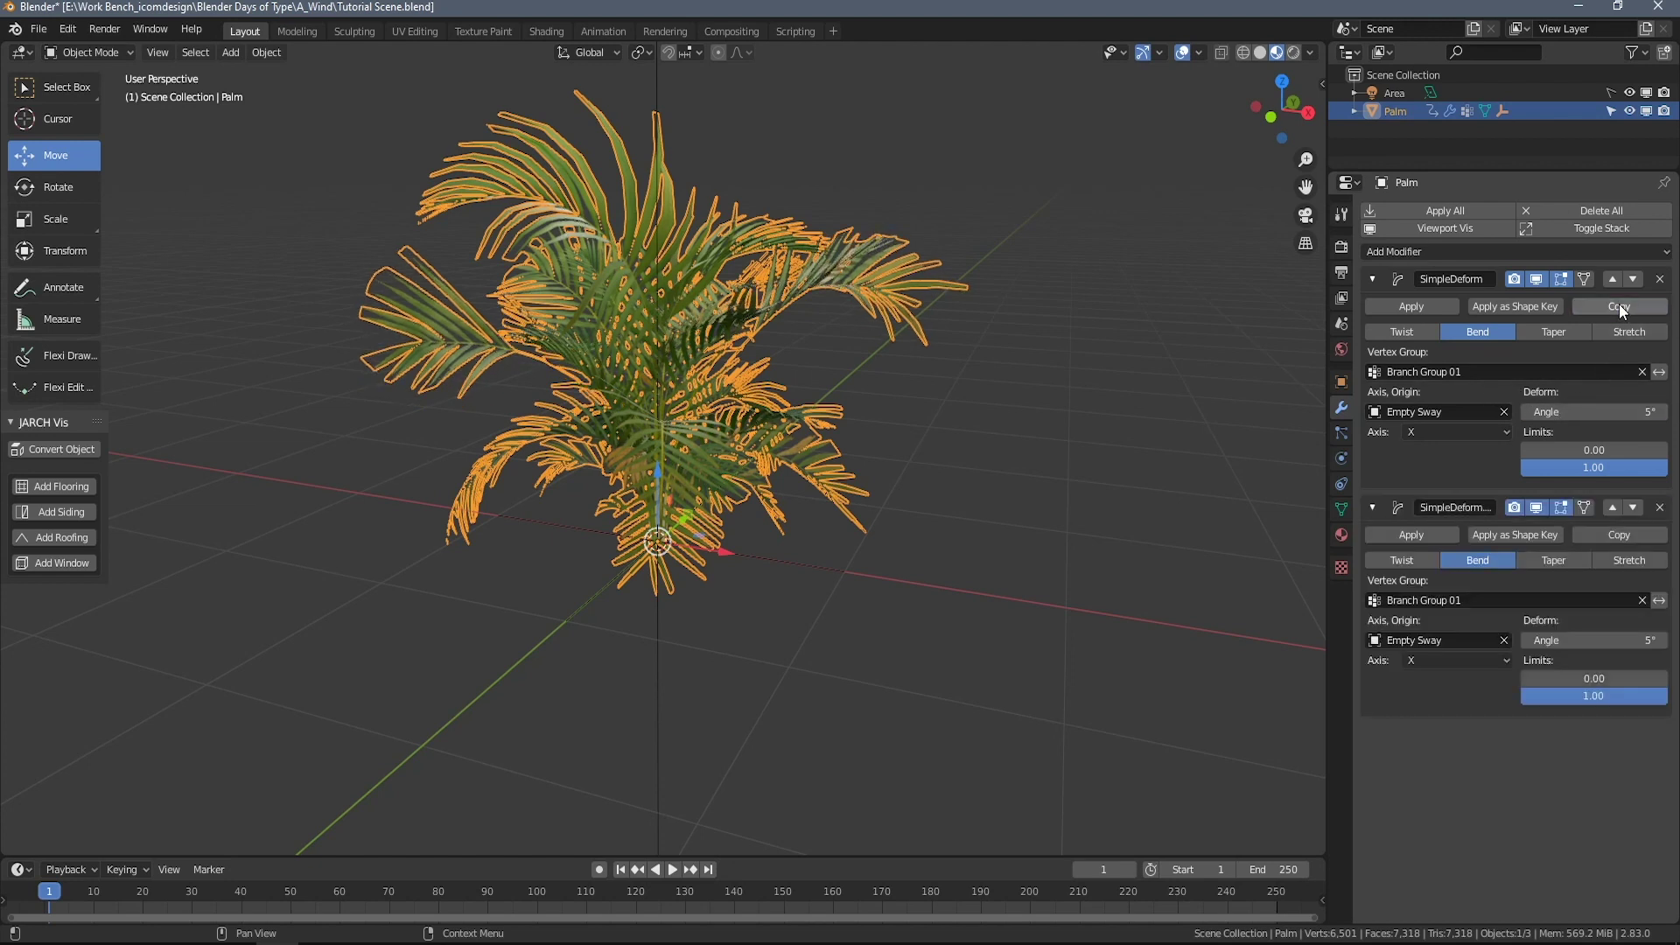
{"action": "left_click", "coordinate": [1619, 306]}
{"action": "left_click", "coordinate": [1619, 307]}
{"action": "left_click", "coordinate": [1619, 306]}
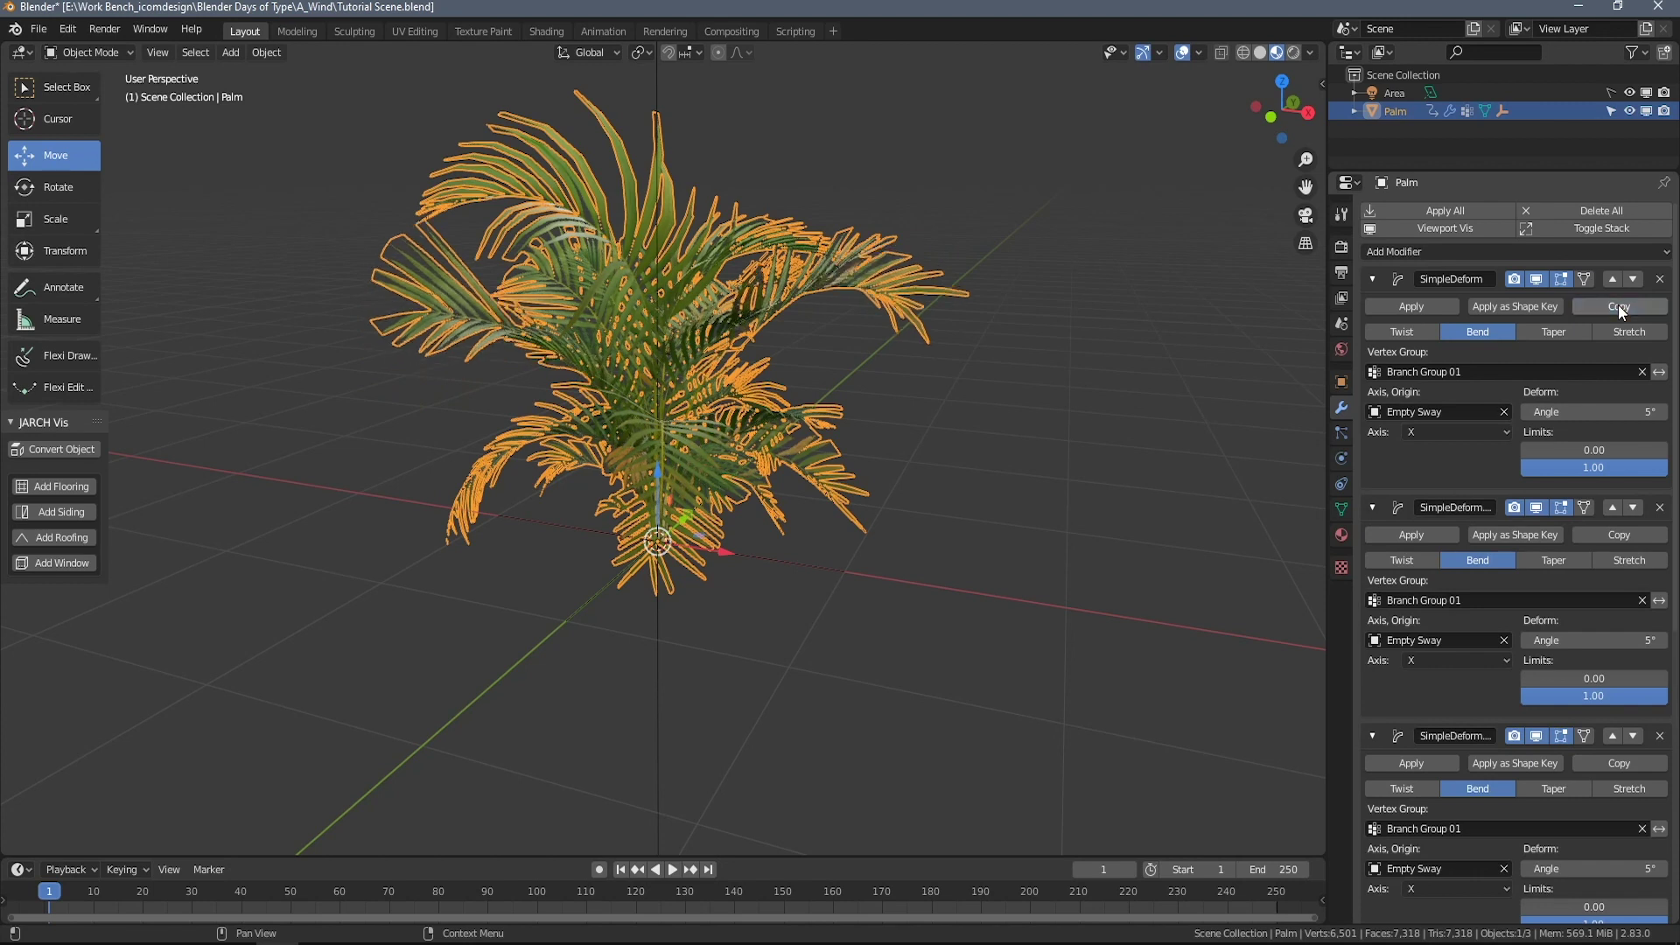
{"action": "left_click", "coordinate": [1619, 305]}
{"action": "left_click", "coordinate": [1619, 306]}
{"action": "left_click", "coordinate": [1617, 306]}
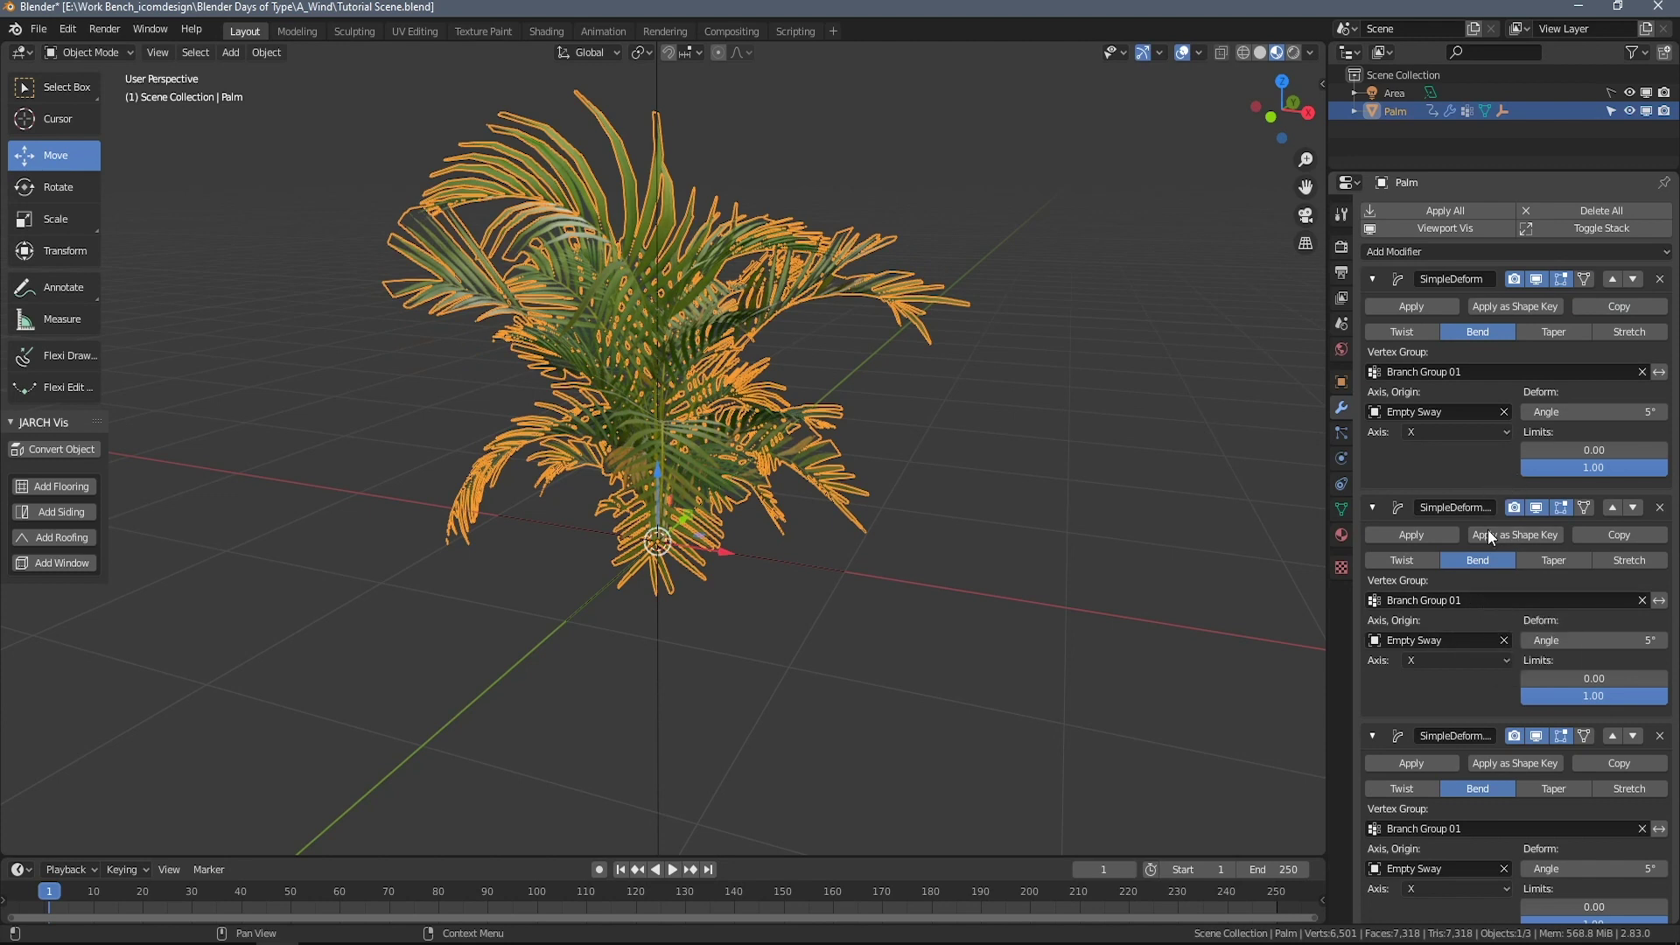
Assign Branch Groups 02, 03, 04 and 05 to the second through fifth bends.
{"action": "left_click", "coordinate": [1504, 602]}
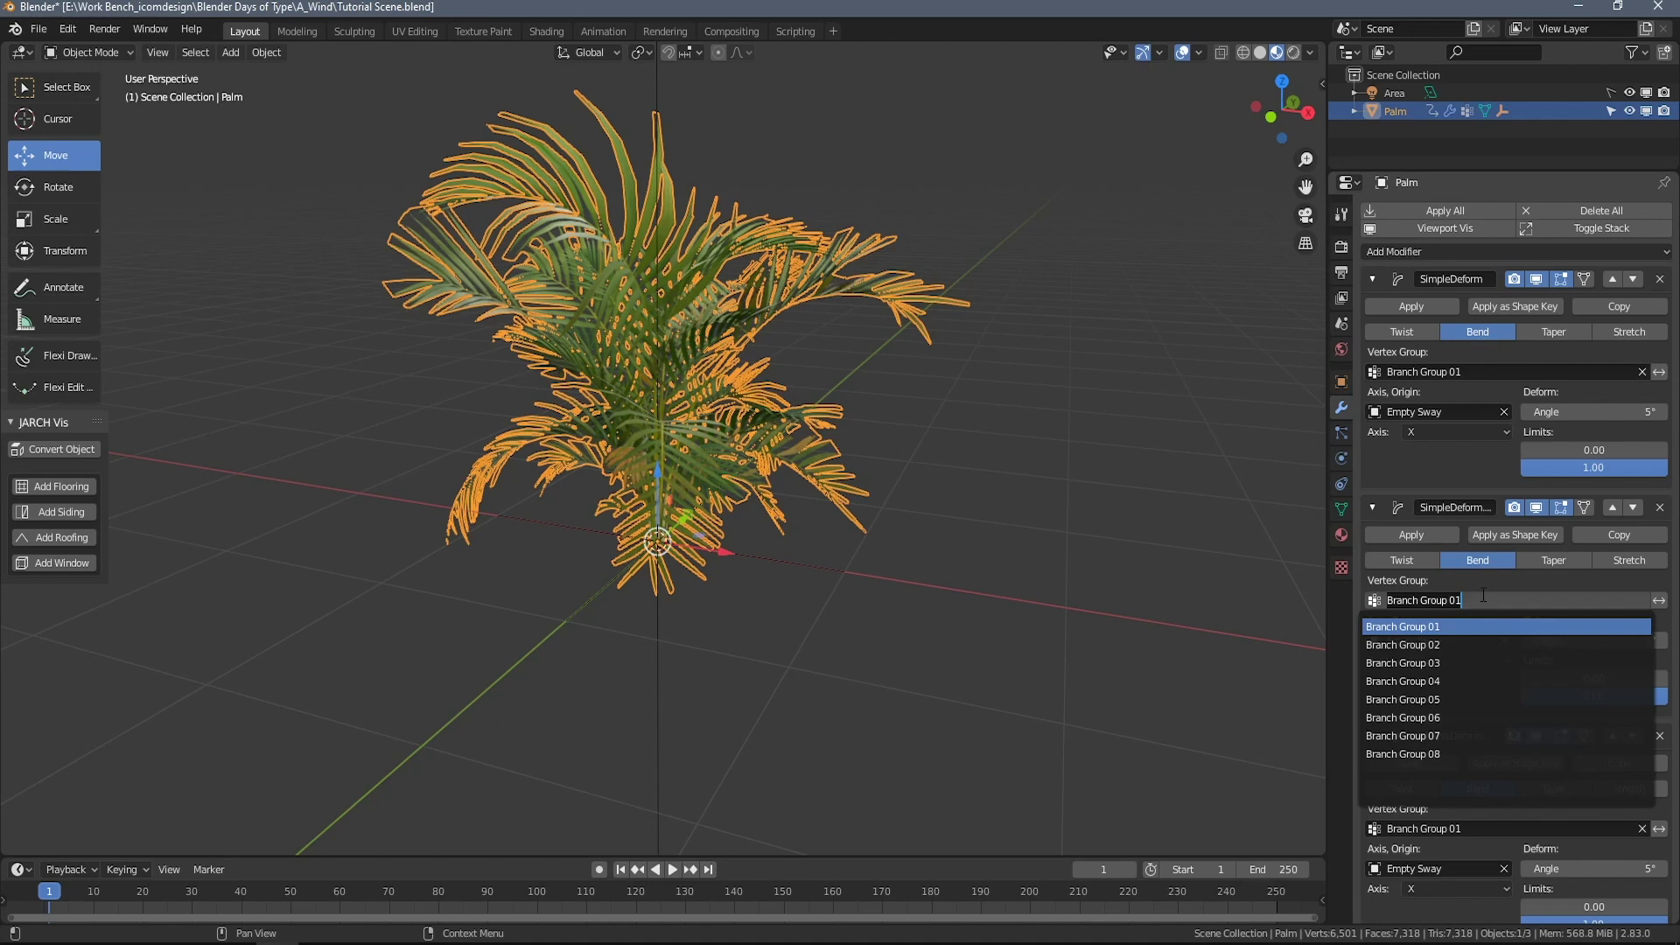
{"action": "left_click", "coordinate": [1465, 643]}
{"action": "scroll", "coordinate": [1477, 626], "scroll_direction": "down", "scroll_amount": 3}
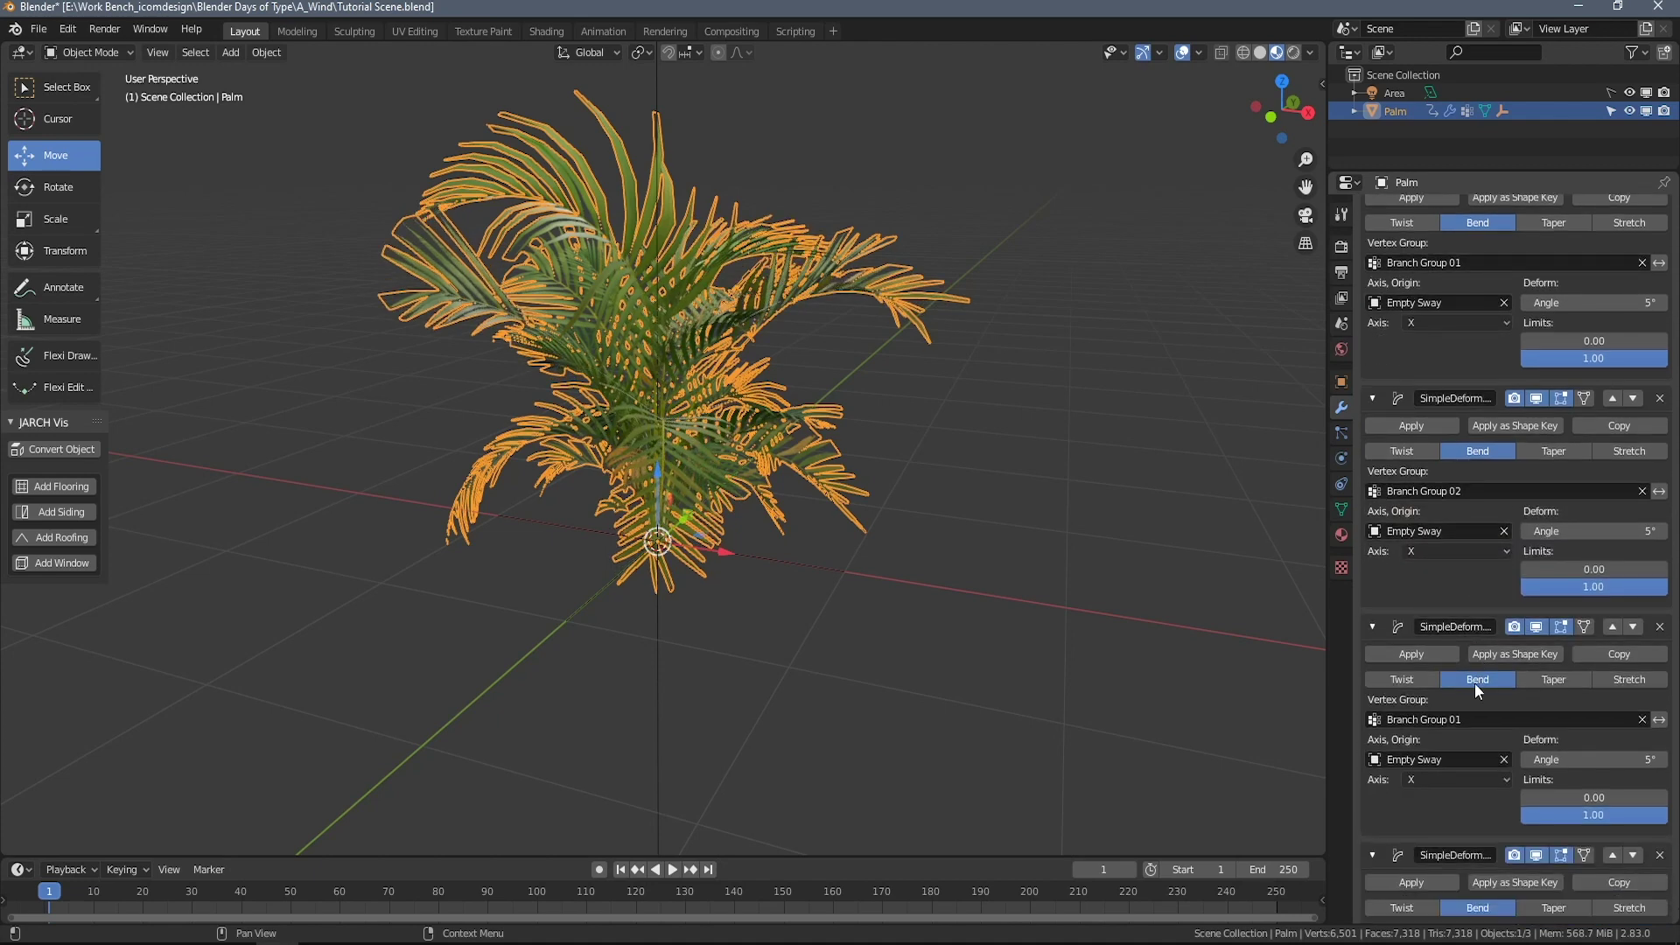
{"action": "left_click", "coordinate": [1457, 720]}
{"action": "left_click", "coordinate": [1457, 779]}
{"action": "scroll", "coordinate": [1488, 761], "scroll_direction": "down", "scroll_amount": 8}
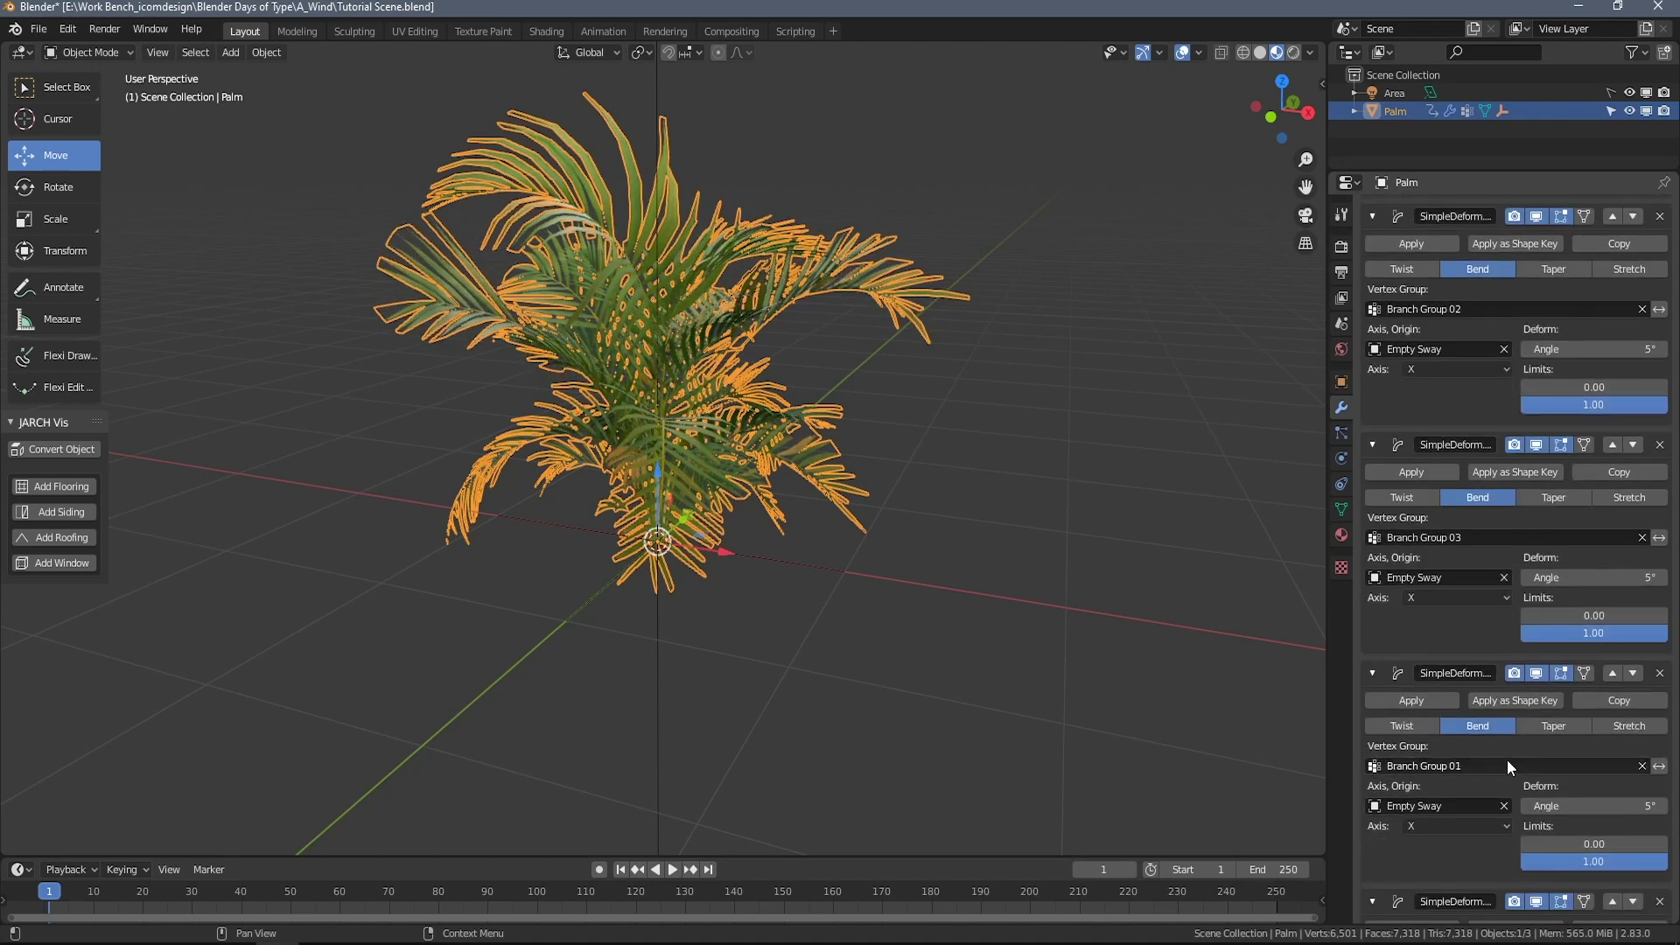
{"action": "left_click", "coordinate": [1485, 657]}
{"action": "left_click", "coordinate": [1489, 738]}
{"action": "scroll", "coordinate": [1489, 728], "scroll_direction": "down", "scroll_amount": 5}
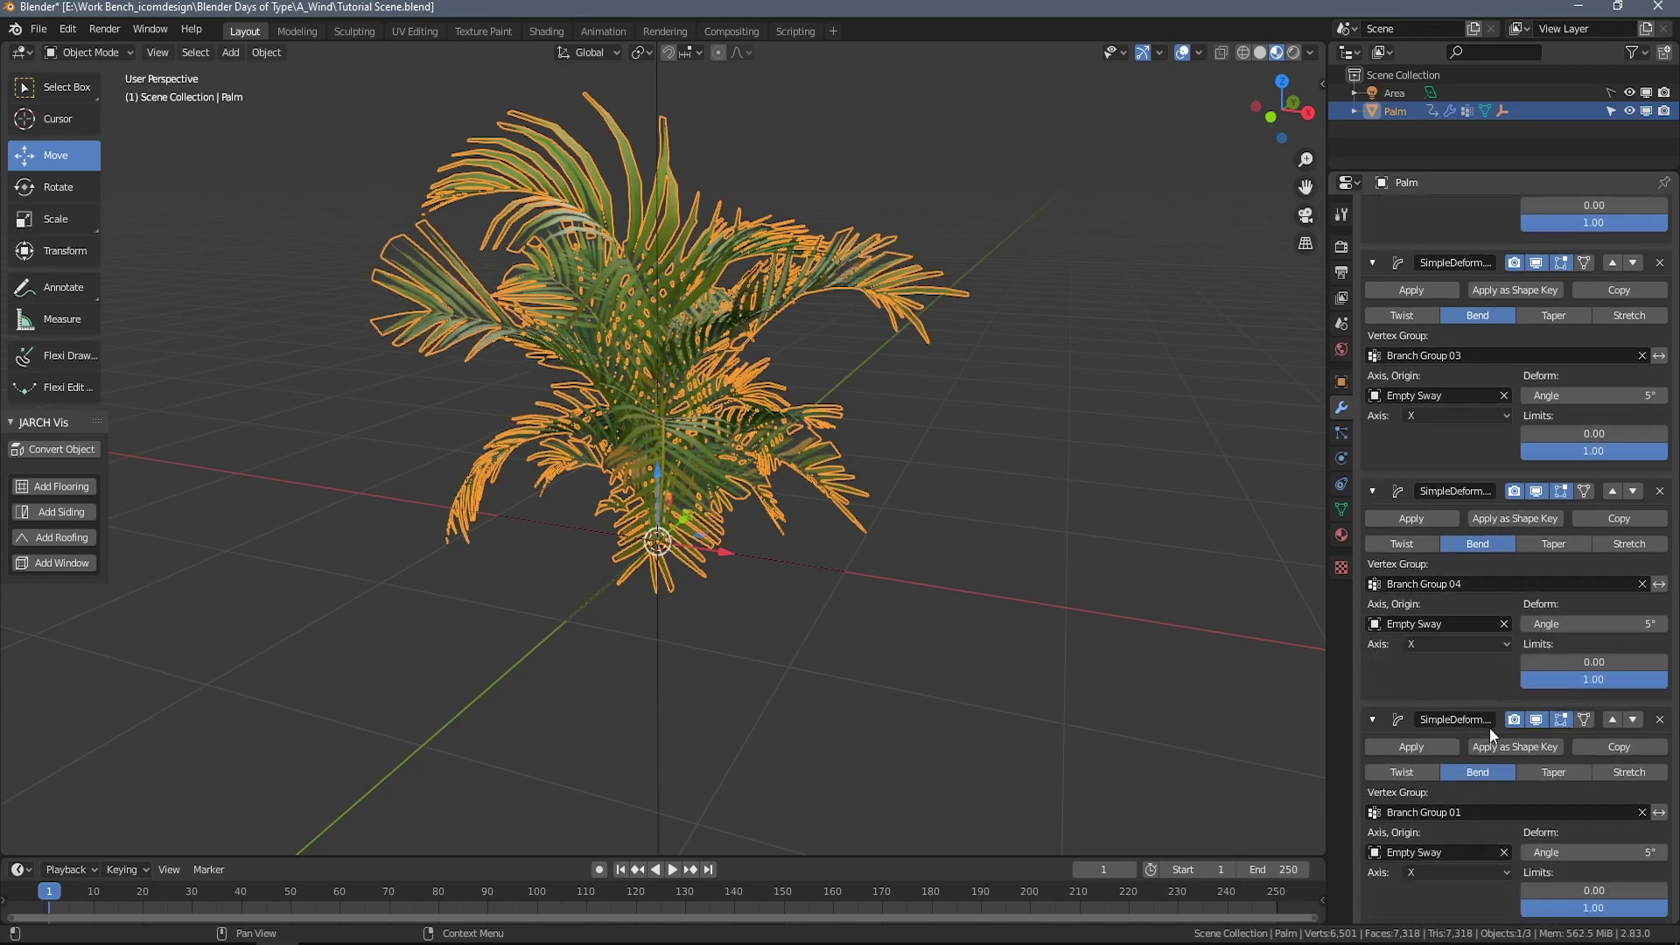
{"action": "left_click", "coordinate": [1479, 700]}
{"action": "left_click", "coordinate": [1479, 803]}
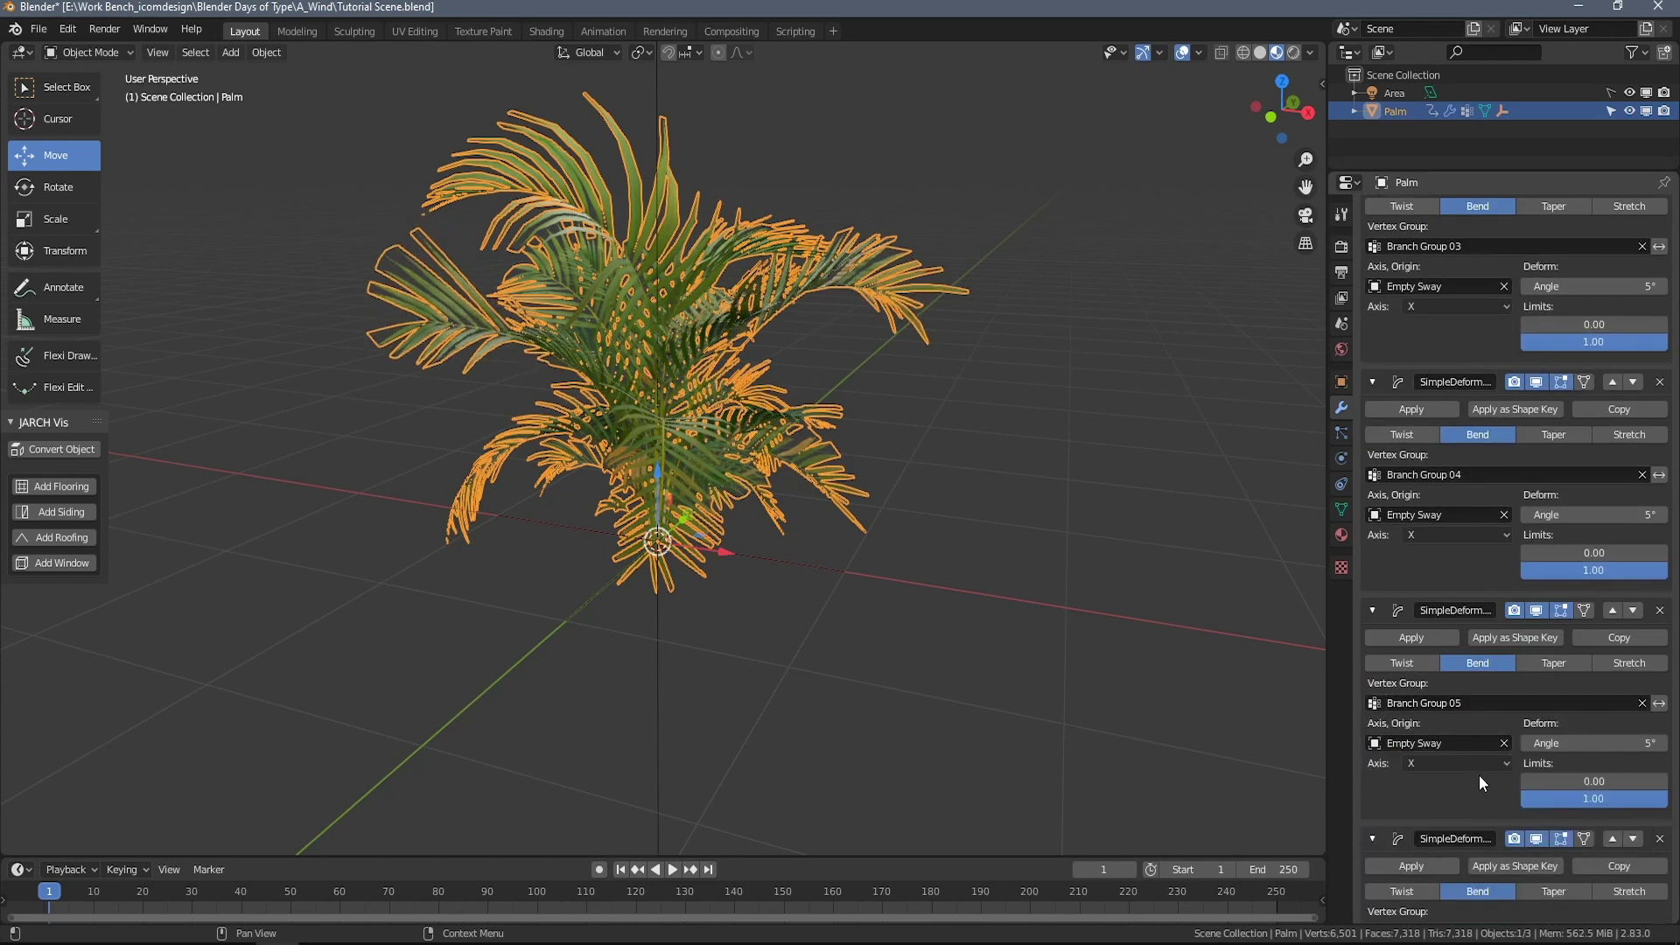
Assign Branch Groups 06, 07 and 08 to the sixth through eighth bends.
{"action": "scroll", "coordinate": [1479, 770], "scroll_direction": "down", "scroll_amount": 8}
{"action": "left_click", "coordinate": [1459, 602]}
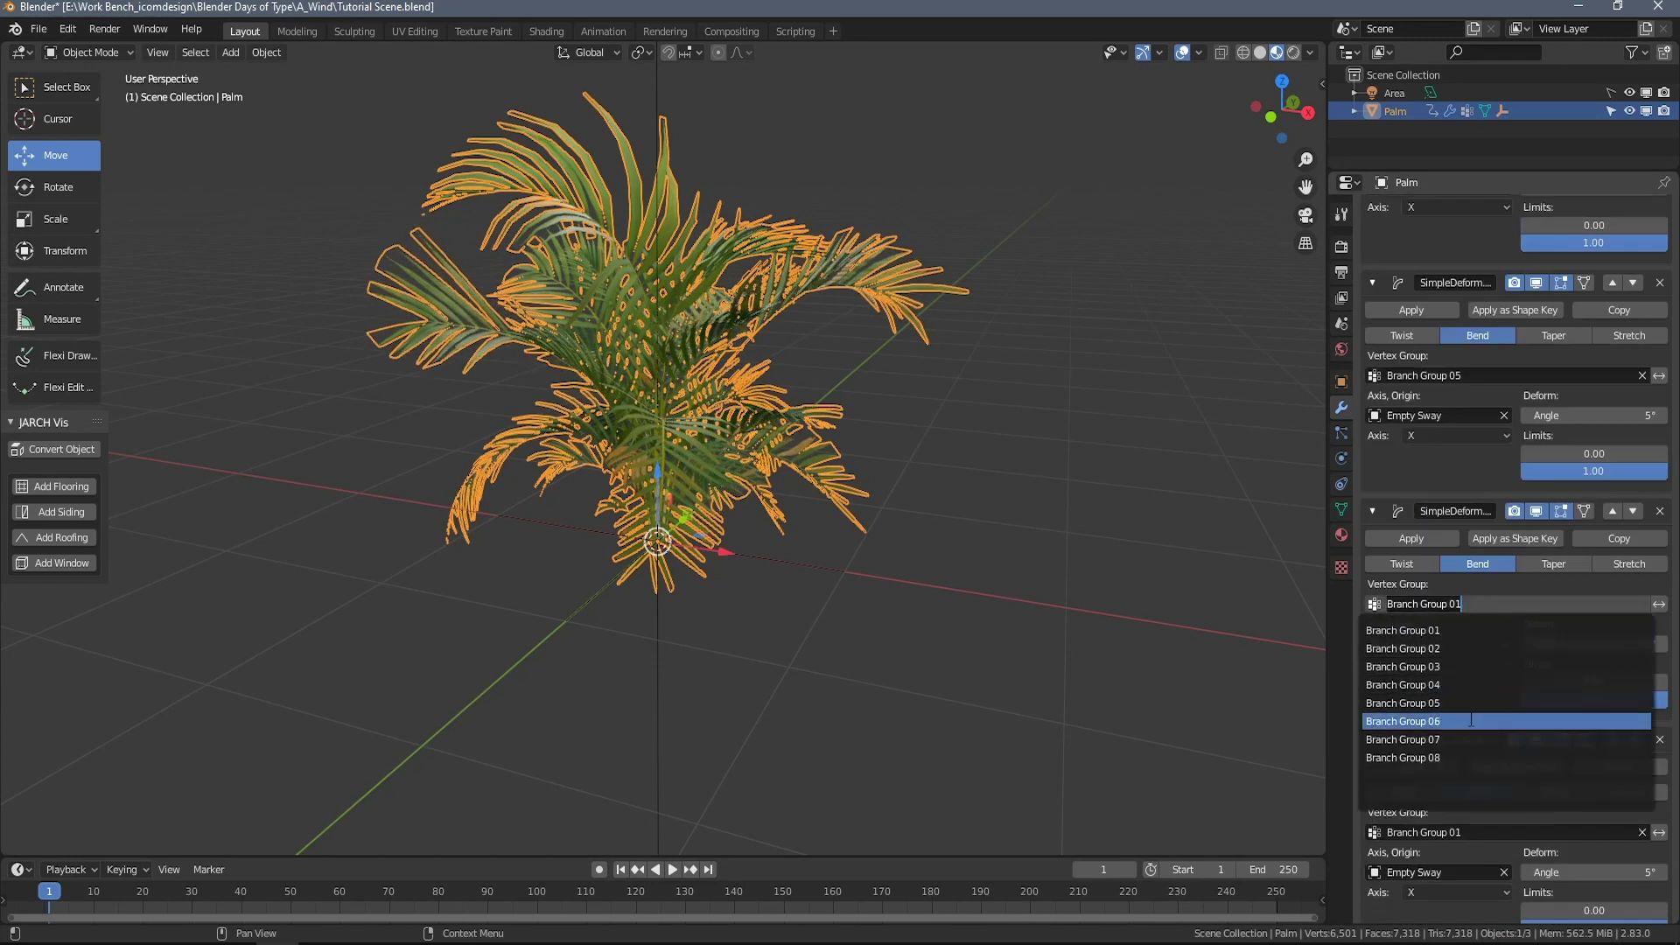
{"action": "left_click", "coordinate": [1472, 710]}
{"action": "scroll", "coordinate": [1472, 710], "scroll_direction": "down", "scroll_amount": 5}
{"action": "left_click", "coordinate": [1467, 647]}
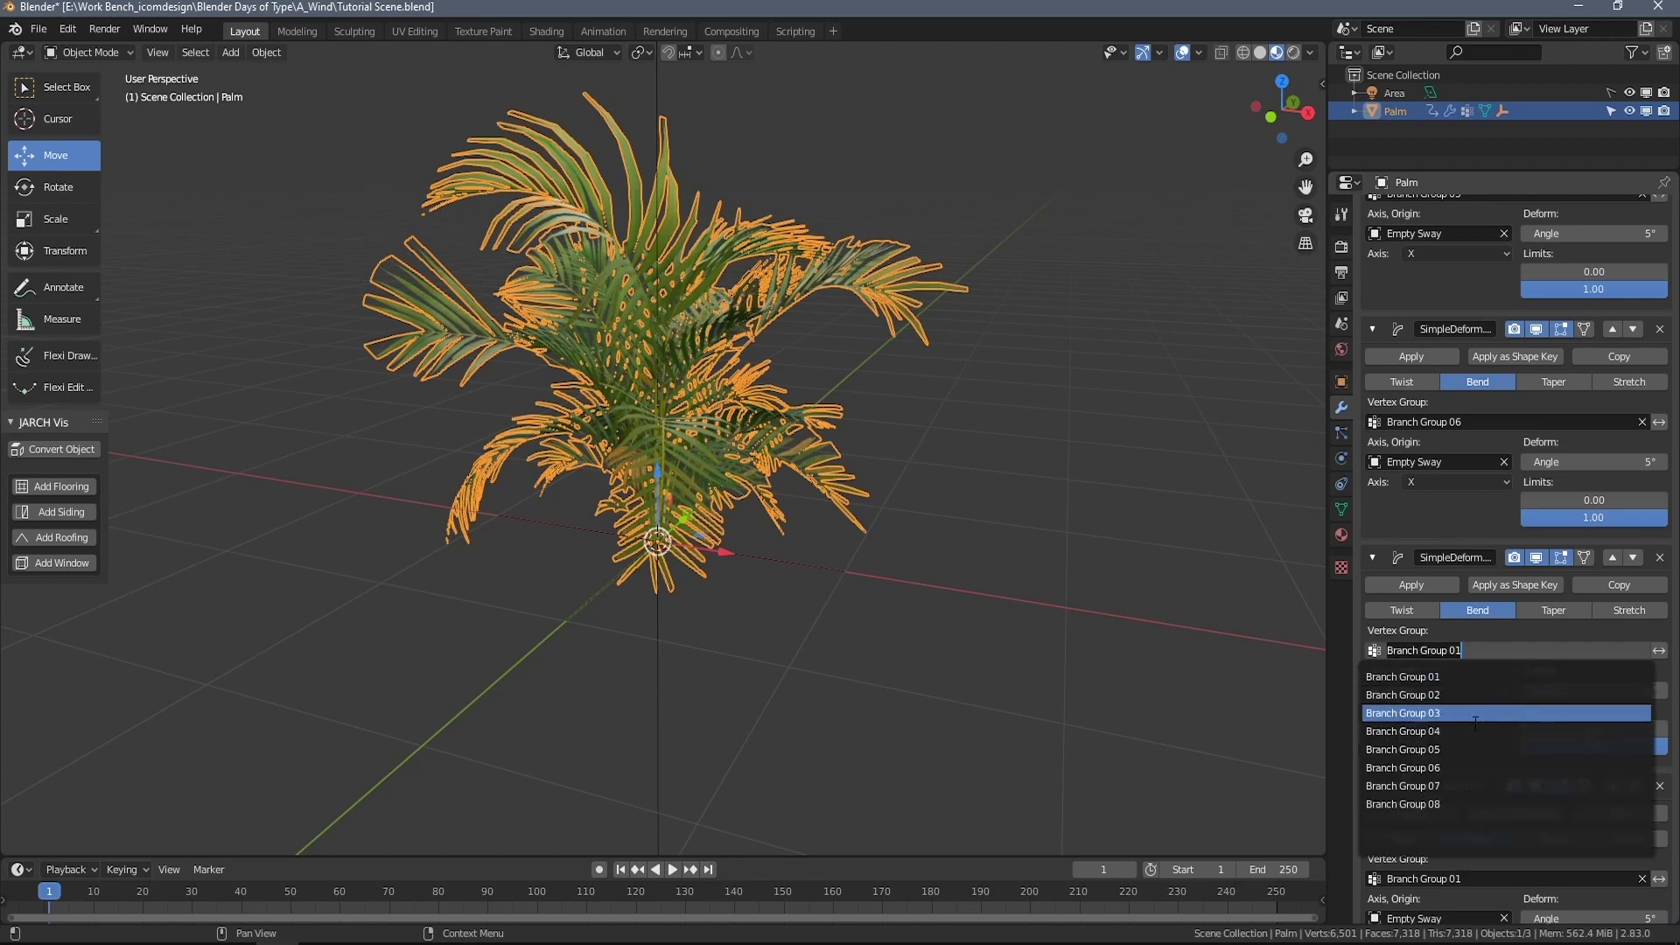
{"action": "left_click", "coordinate": [1477, 786]}
{"action": "scroll", "coordinate": [1477, 789], "scroll_direction": "down", "scroll_amount": 2}
{"action": "left_click", "coordinate": [1478, 796]}
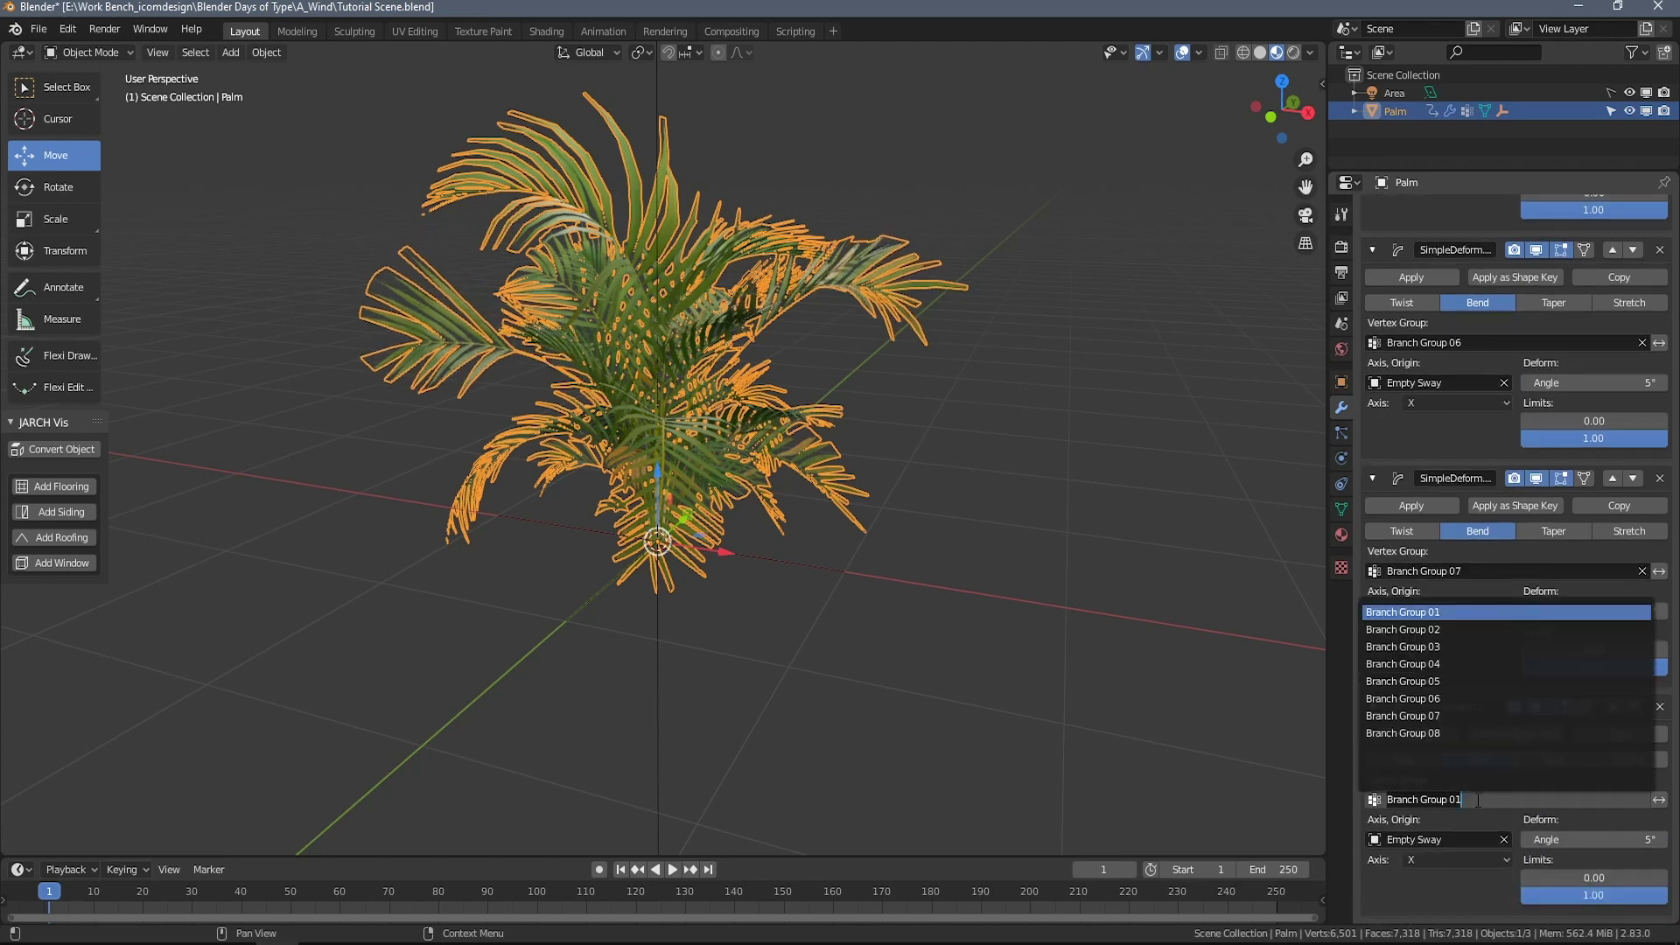
{"action": "left_click", "coordinate": [1462, 734]}
{"action": "scroll", "coordinate": [1610, 833], "scroll_direction": "up", "scroll_amount": 20}
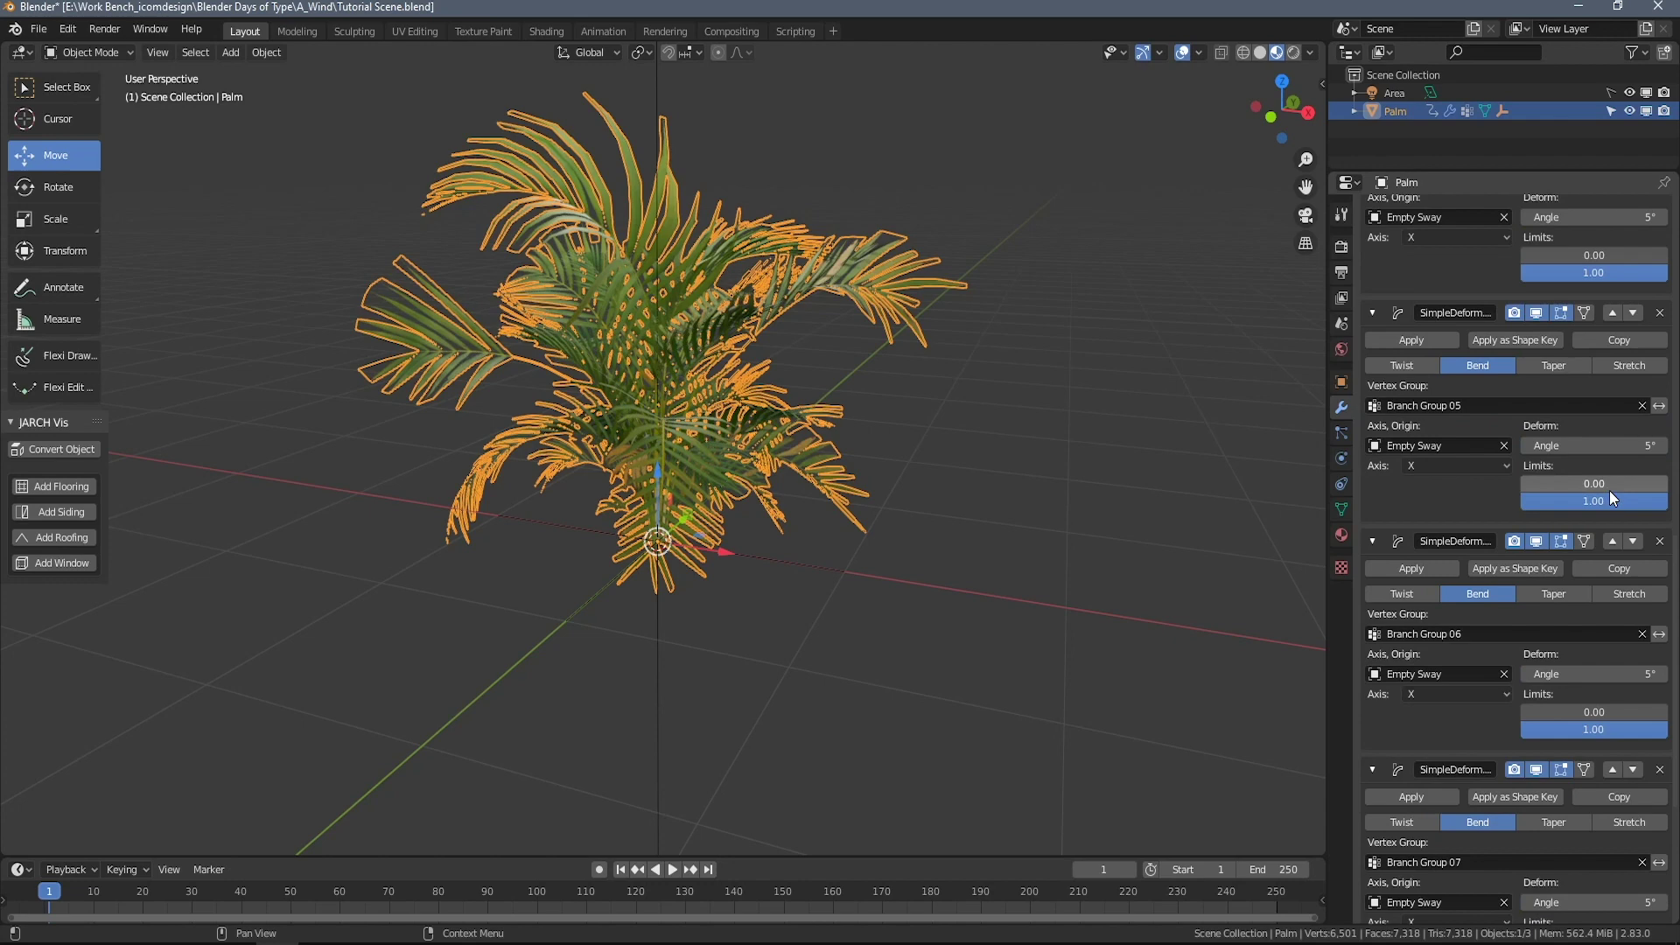
{"action": "scroll", "coordinate": [1642, 371], "scroll_direction": "up", "scroll_amount": 13}
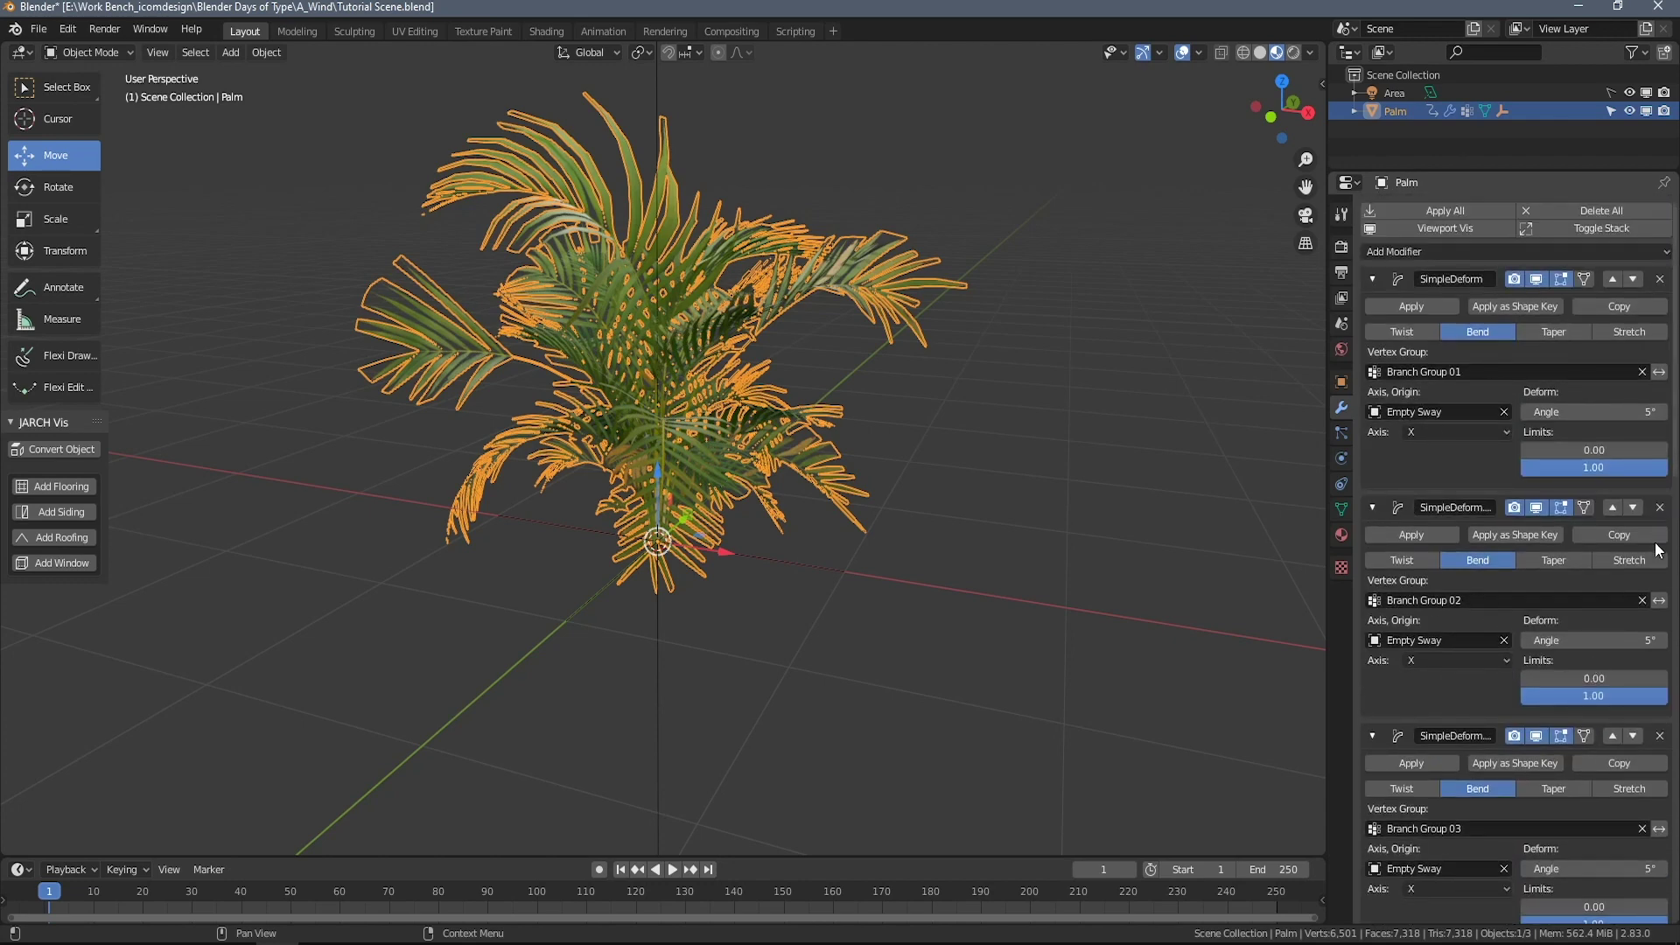
Vary the bend angles, e.g. 6.9°, 9.1° and 8.3° for Branch Groups 01–03.
{"action": "left_click_drag", "start_coordinate": [1589, 411], "coordinate": [1619, 411]}
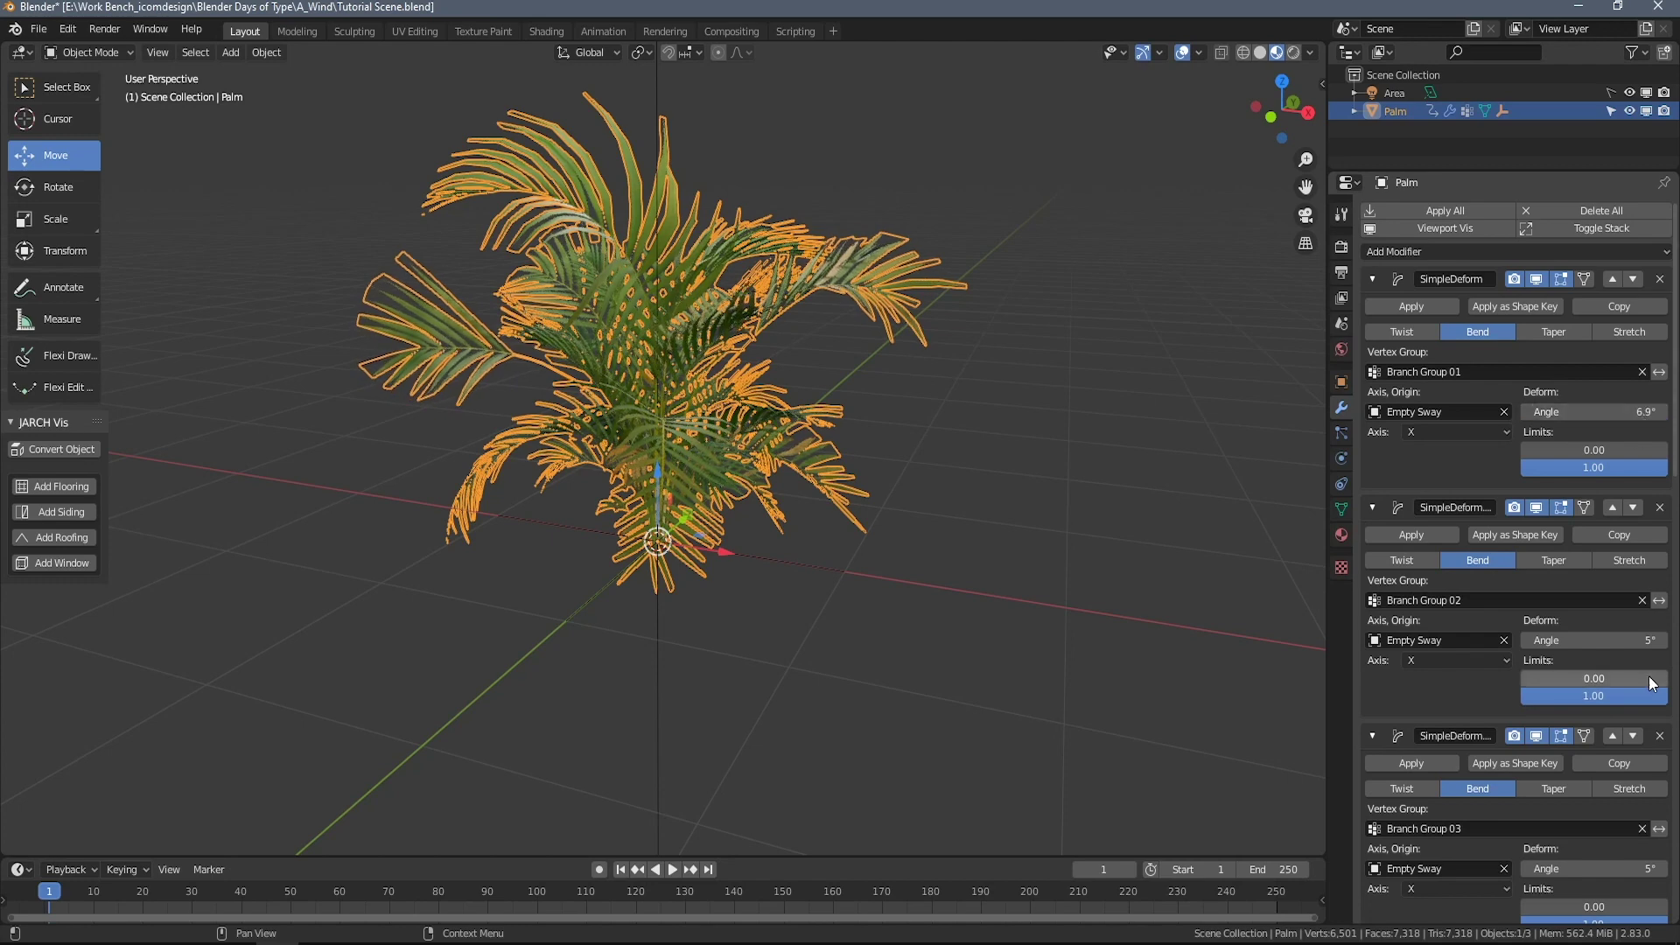
{"action": "left_click_drag", "start_coordinate": [1588, 640], "coordinate": [1650, 649]}
{"action": "scroll", "coordinate": [1626, 664], "scroll_direction": "down", "scroll_amount": 3}
{"action": "scroll", "coordinate": [1626, 663], "scroll_direction": "down", "scroll_amount": 3}
{"action": "scroll", "coordinate": [1626, 673], "scroll_direction": "down", "scroll_amount": 3}
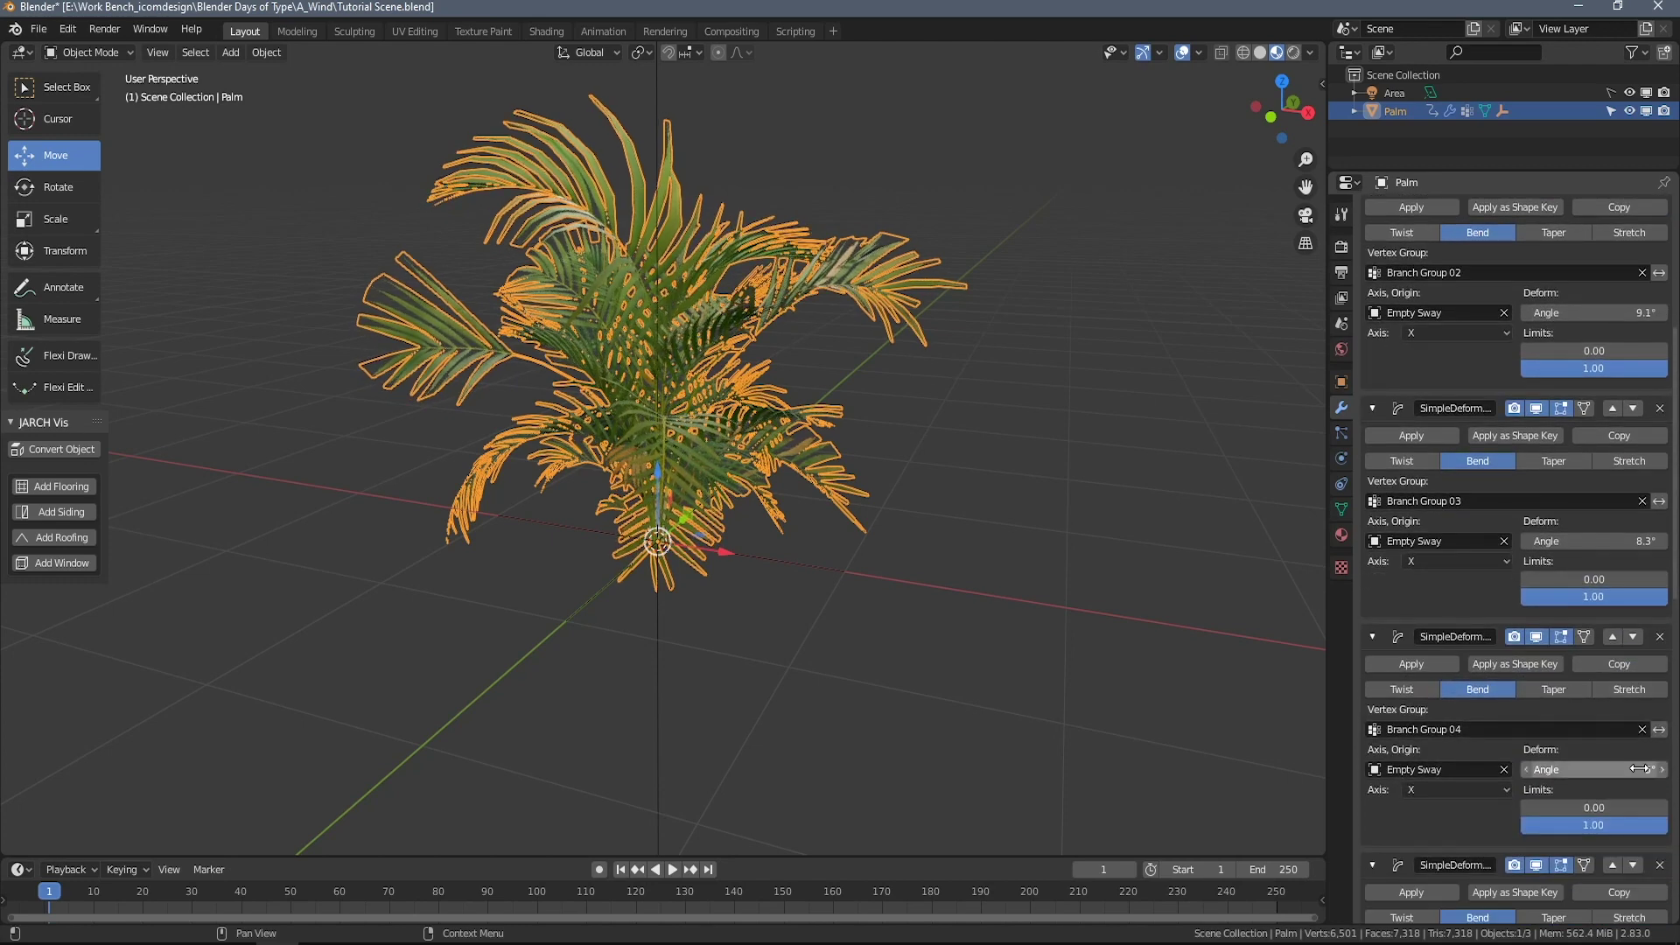
{"action": "left_click_drag", "start_coordinate": [1629, 769], "coordinate": [1651, 769]}
{"action": "scroll", "coordinate": [1630, 756], "scroll_direction": "down", "scroll_amount": 4}
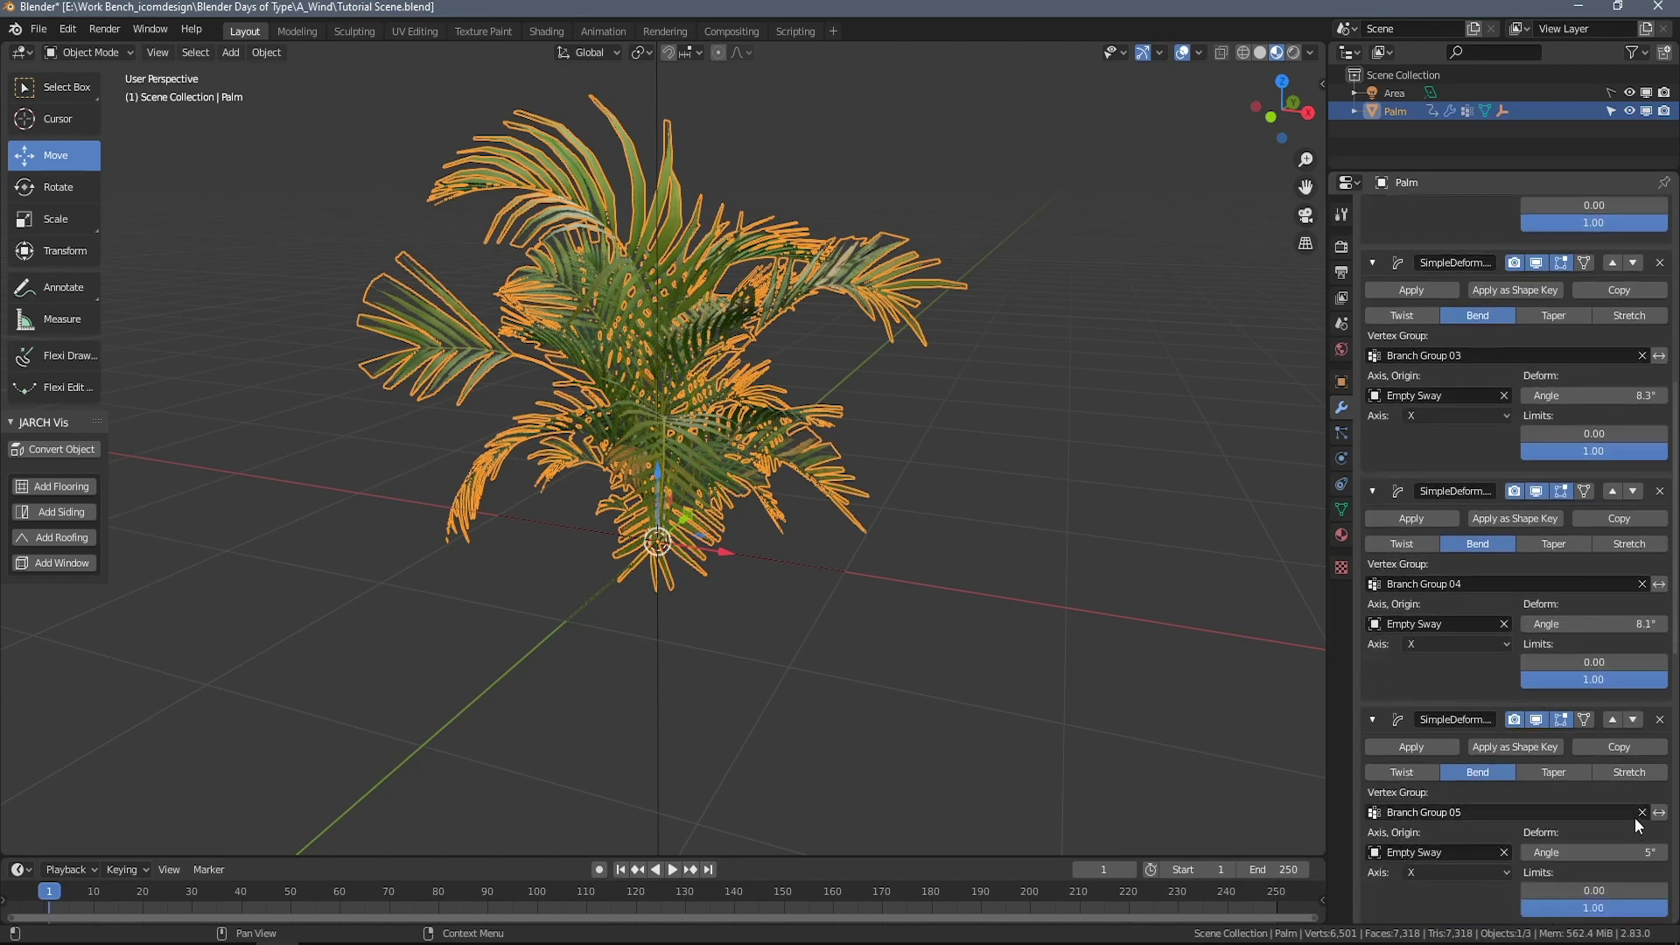
{"action": "mouse_move", "coordinate": [1633, 852]}
{"action": "left_mouse_down"}
{"action": "mouse_move", "coordinate": [1671, 833]}
{"action": "mouse_move", "coordinate": [1610, 806]}
{"action": "mouse_move", "coordinate": [1658, 842]}
{"action": "mouse_move", "coordinate": [1621, 841]}
{"action": "left_mouse_up"}
{"action": "scroll", "coordinate": [1626, 841], "scroll_direction": "down", "scroll_amount": 4}
{"action": "scroll", "coordinate": [1626, 834], "scroll_direction": "down", "scroll_amount": 3}
{"action": "scroll", "coordinate": [1622, 816], "scroll_direction": "down", "scroll_amount": 7}
{"action": "scroll", "coordinate": [1608, 801], "scroll_direction": "down", "scroll_amount": 4}
{"action": "scroll", "coordinate": [1623, 840], "scroll_direction": "down", "scroll_amount": 1}
{"action": "scroll", "coordinate": [1505, 533], "scroll_direction": "up", "scroll_amount": 20}
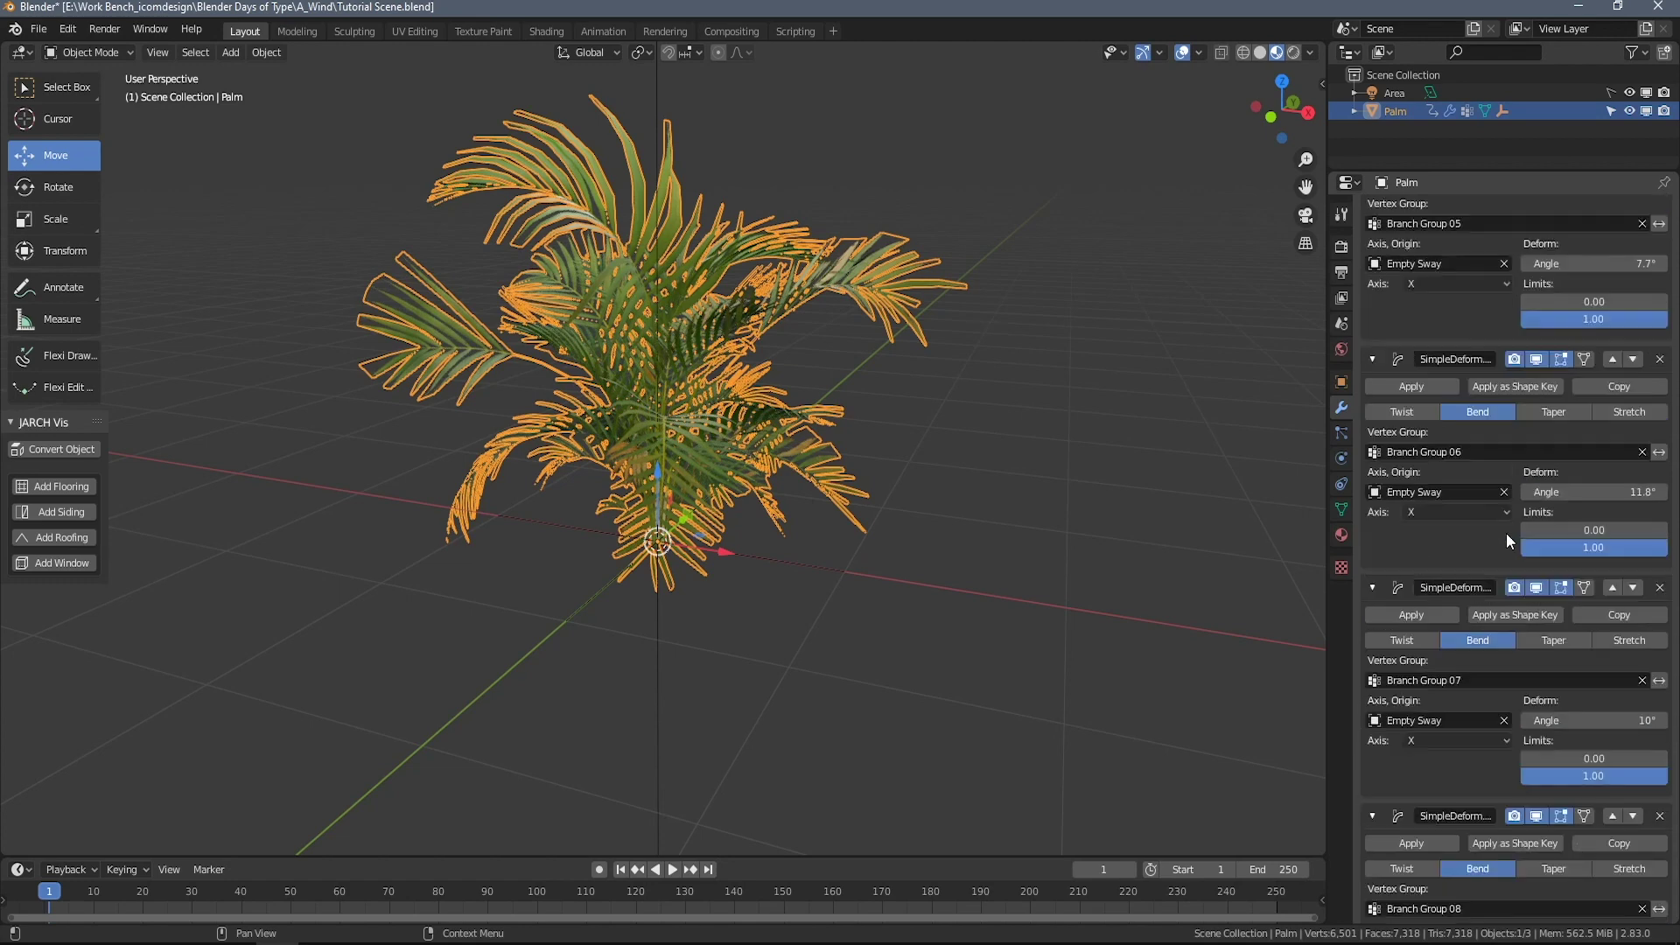
{"action": "scroll", "coordinate": [1479, 430], "scroll_direction": "up", "scroll_amount": 6}
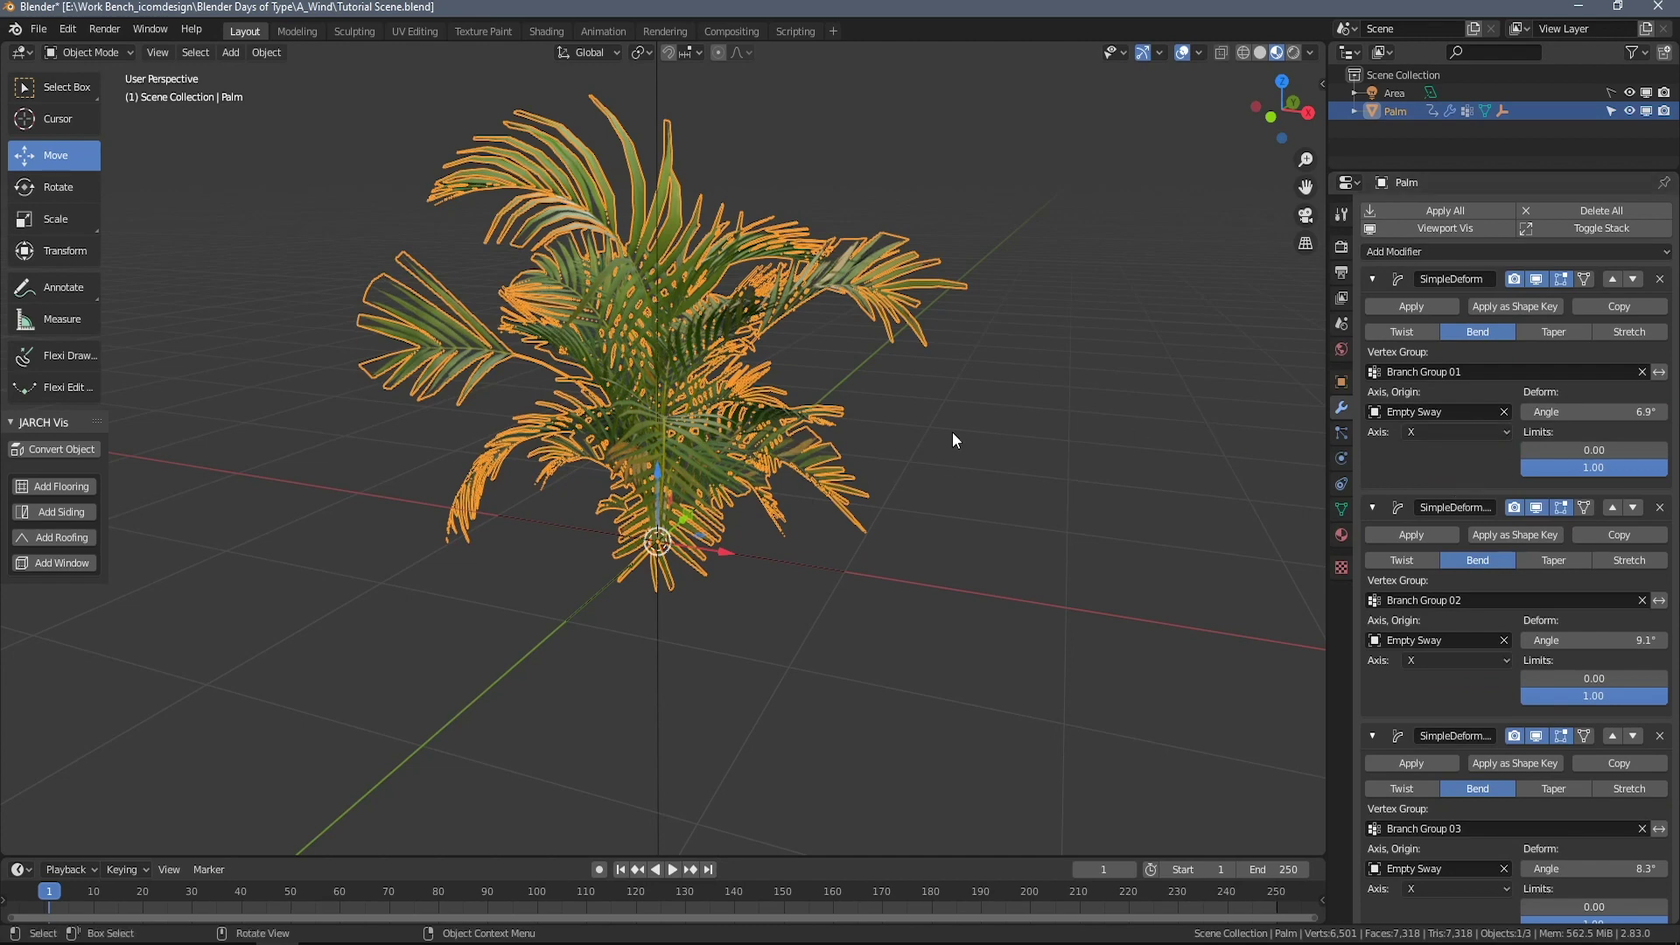
Orbit around the palm and shift the view so the palm sits left.
{"action": "middle_click_drag", "start_coordinate": [952, 432], "coordinate": [1006, 464]}
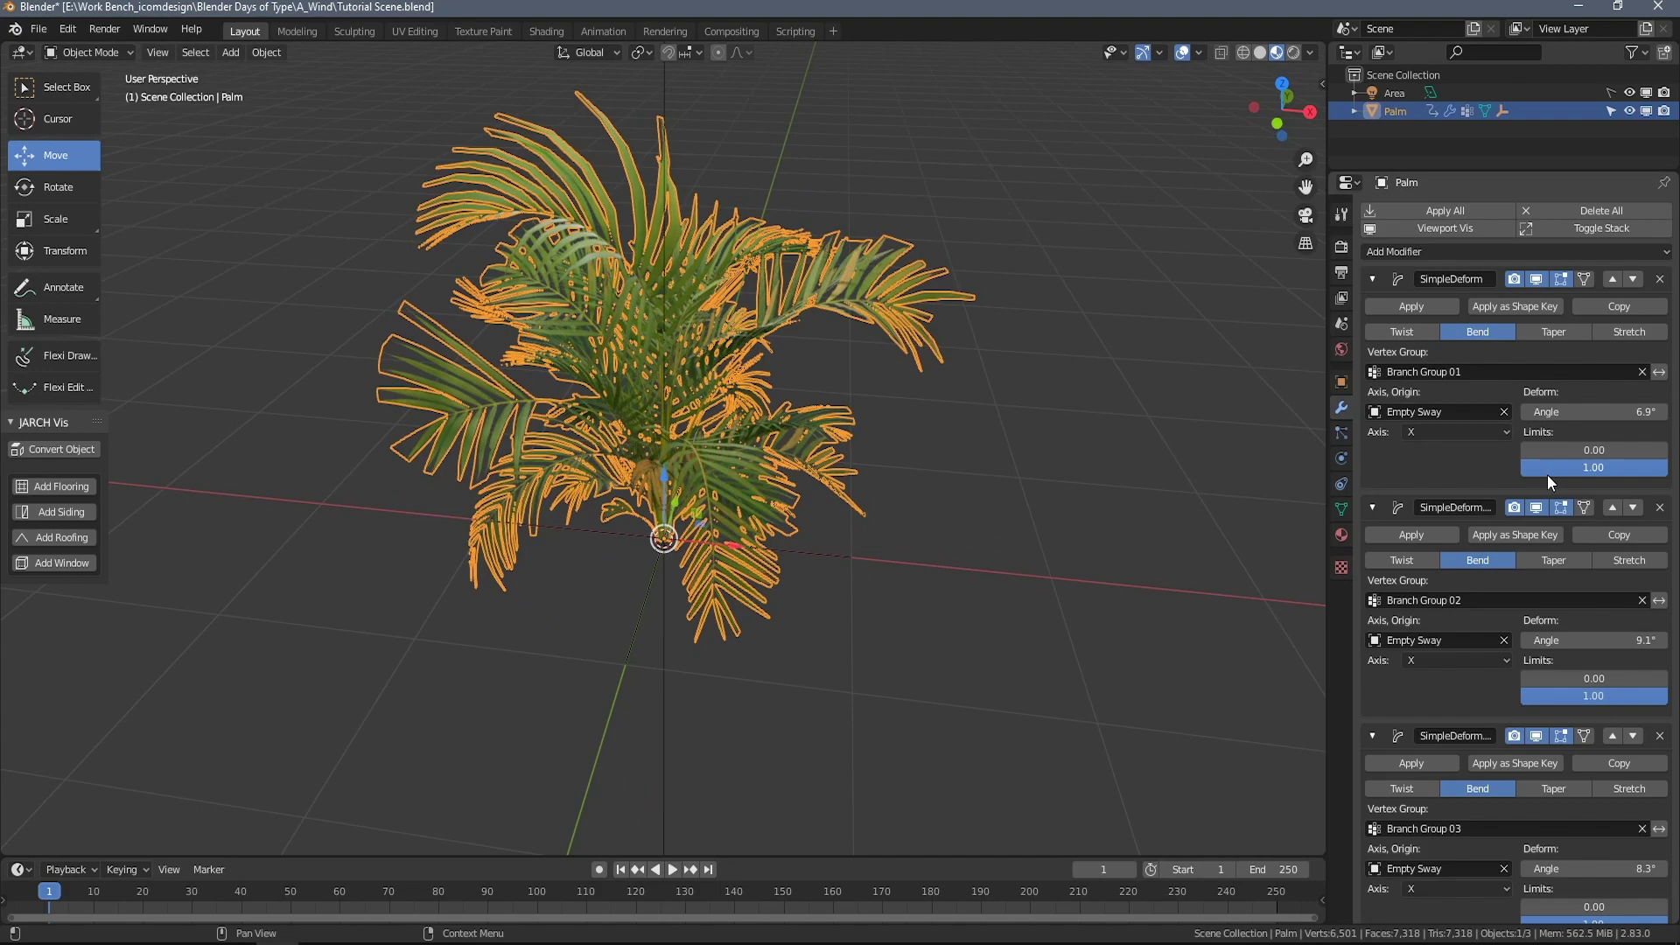
{"action": "middle_click_drag", "start_coordinate": [1173, 473], "coordinate": [1037, 448]}
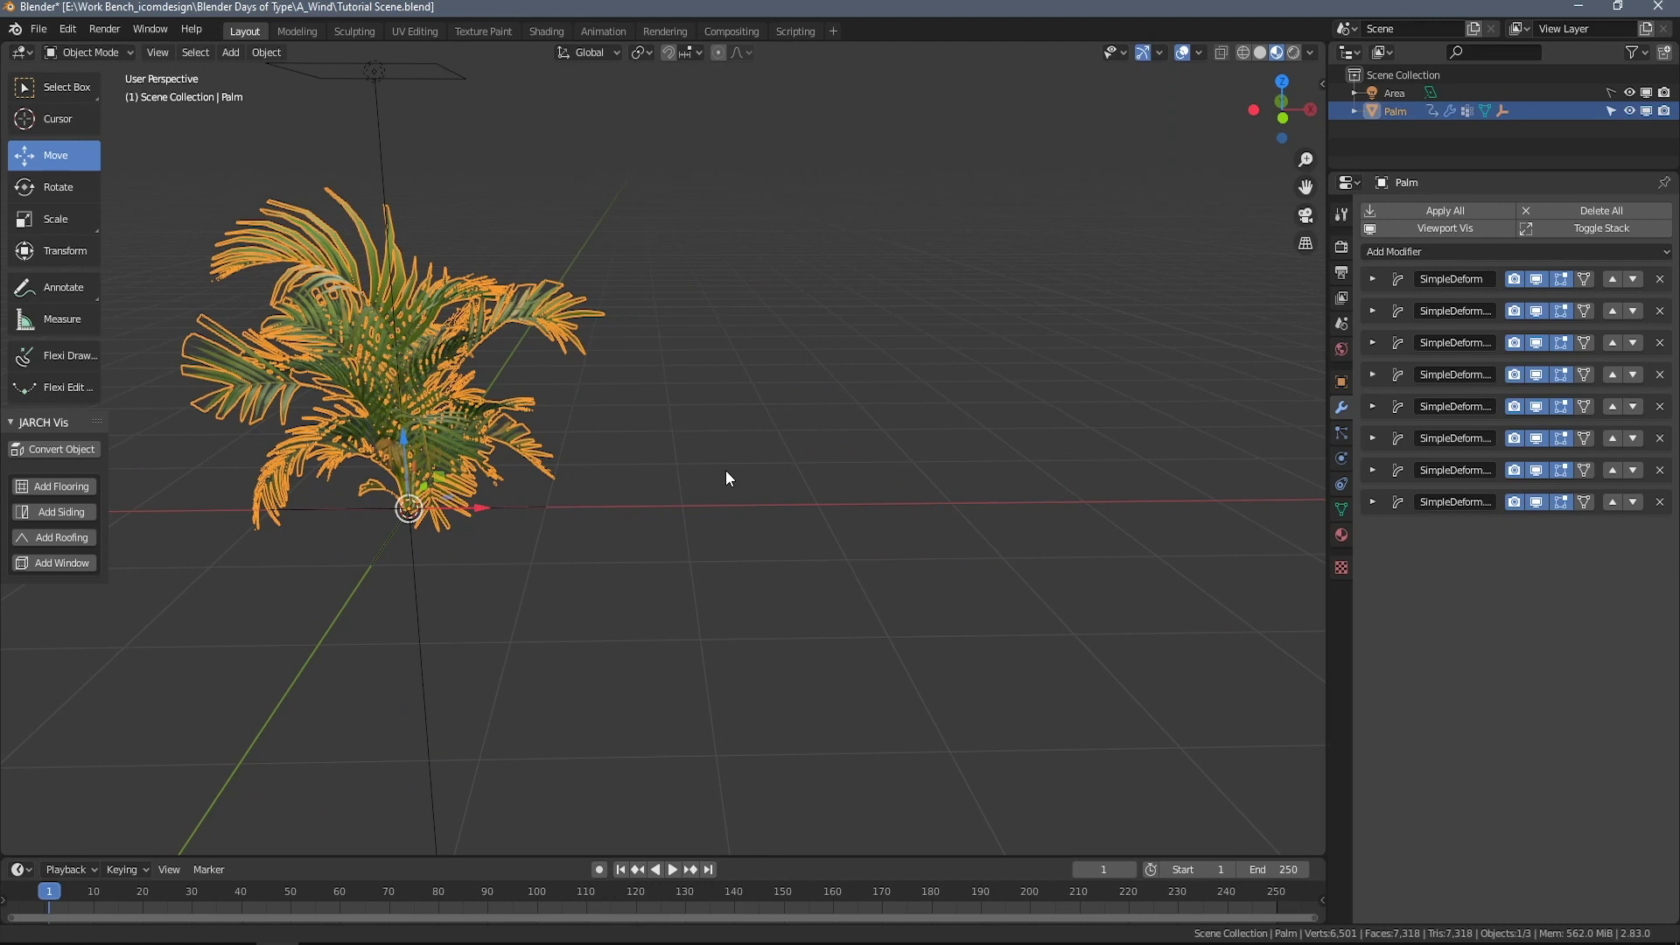
{"action": "middle_click_drag", "start_coordinate": [727, 478], "coordinate": [700, 475]}
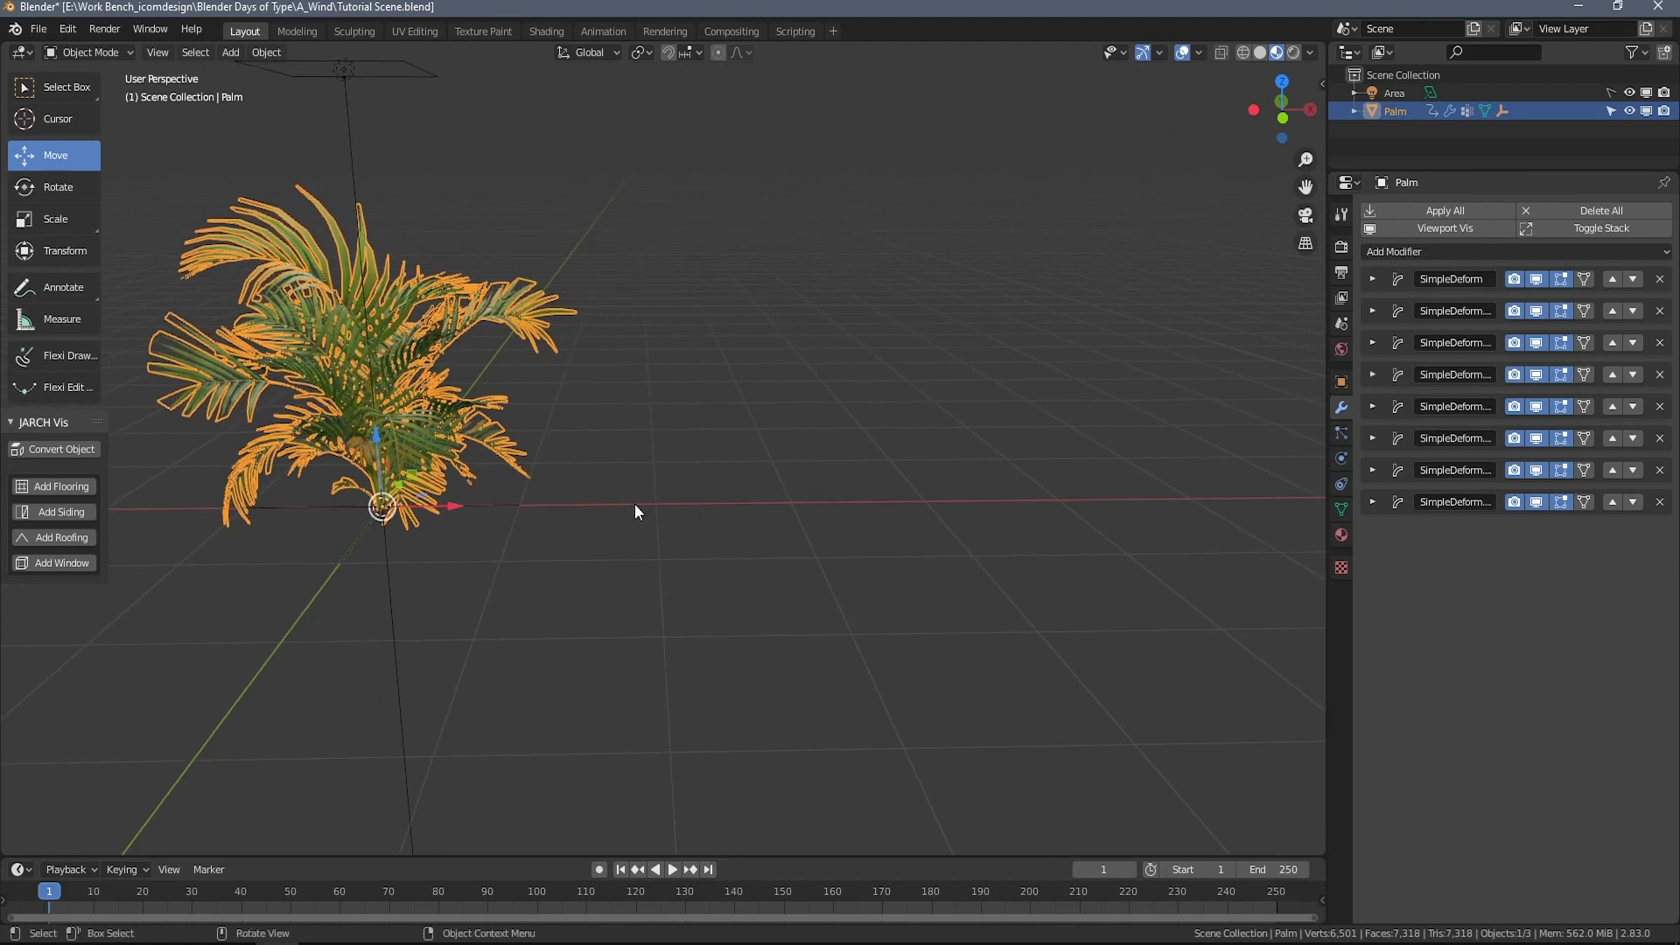
Add a cube-shaped empty and move it along X beside the palm.
{"action": "key", "text": "shift+a"}
{"action": "mouse_move", "coordinate": [637, 506]}
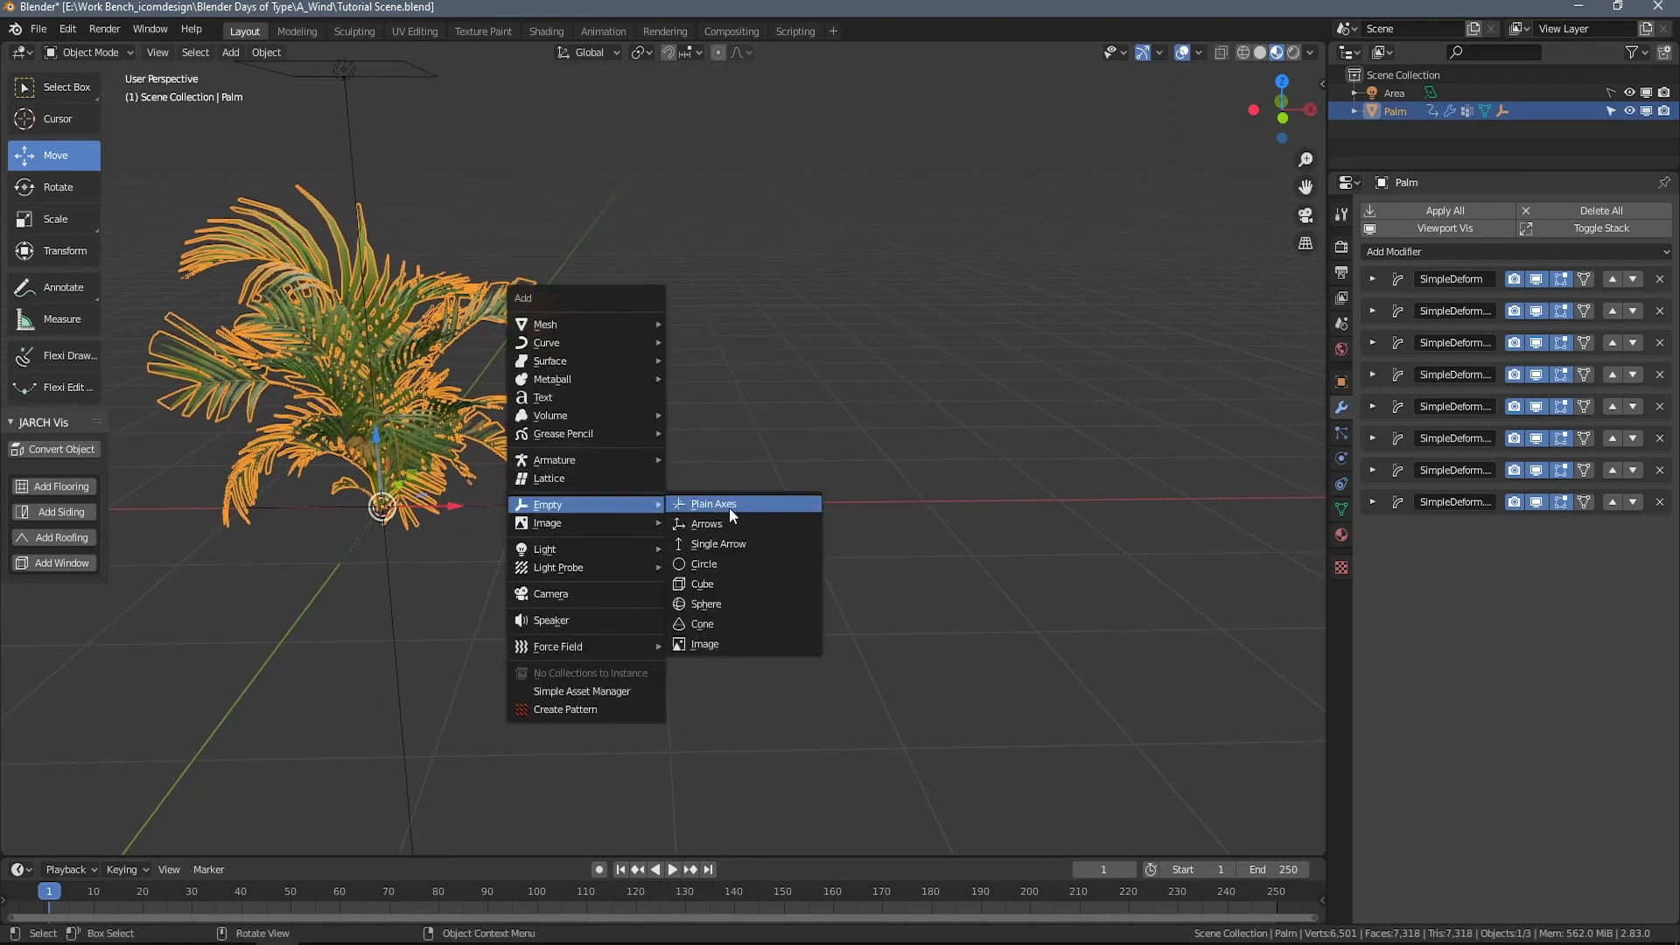
{"action": "left_click", "coordinate": [727, 585]}
{"action": "left_click_drag", "start_coordinate": [454, 506], "coordinate": [1066, 518]}
{"action": "middle_click_drag", "start_coordinate": [1200, 576], "coordinate": [1096, 569], "text": "shift"}
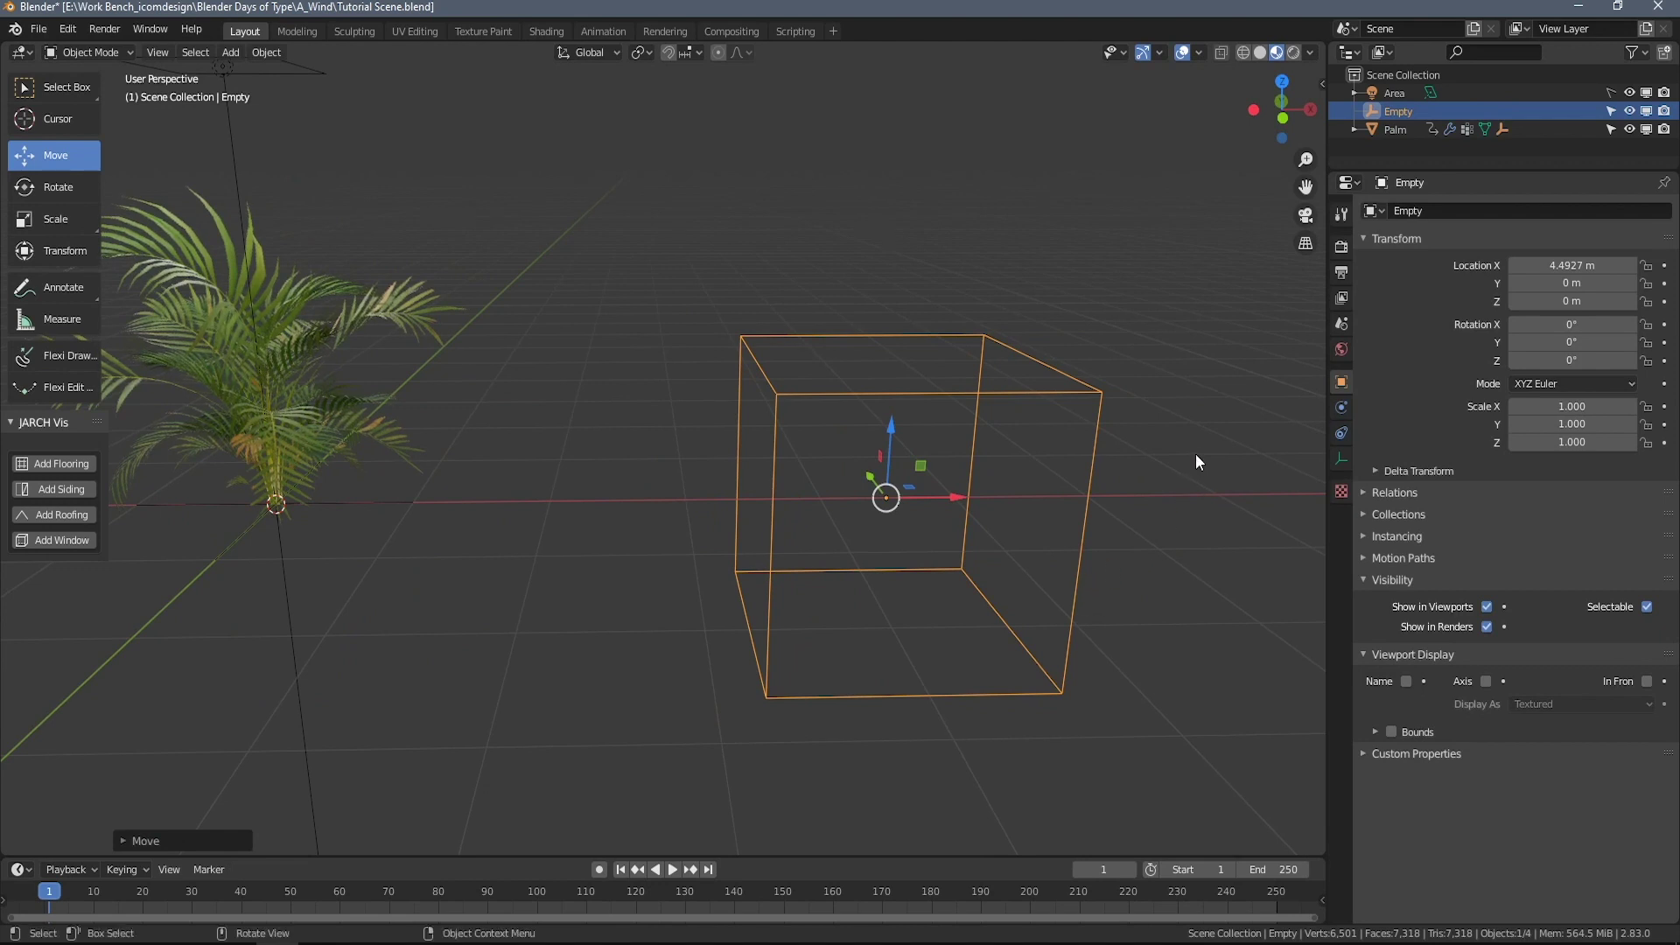
Shrink the cube empty to 0.322 scale, then apply its scale to 1.000.
{"action": "key", "text": "n"}
{"action": "key", "text": "s"}
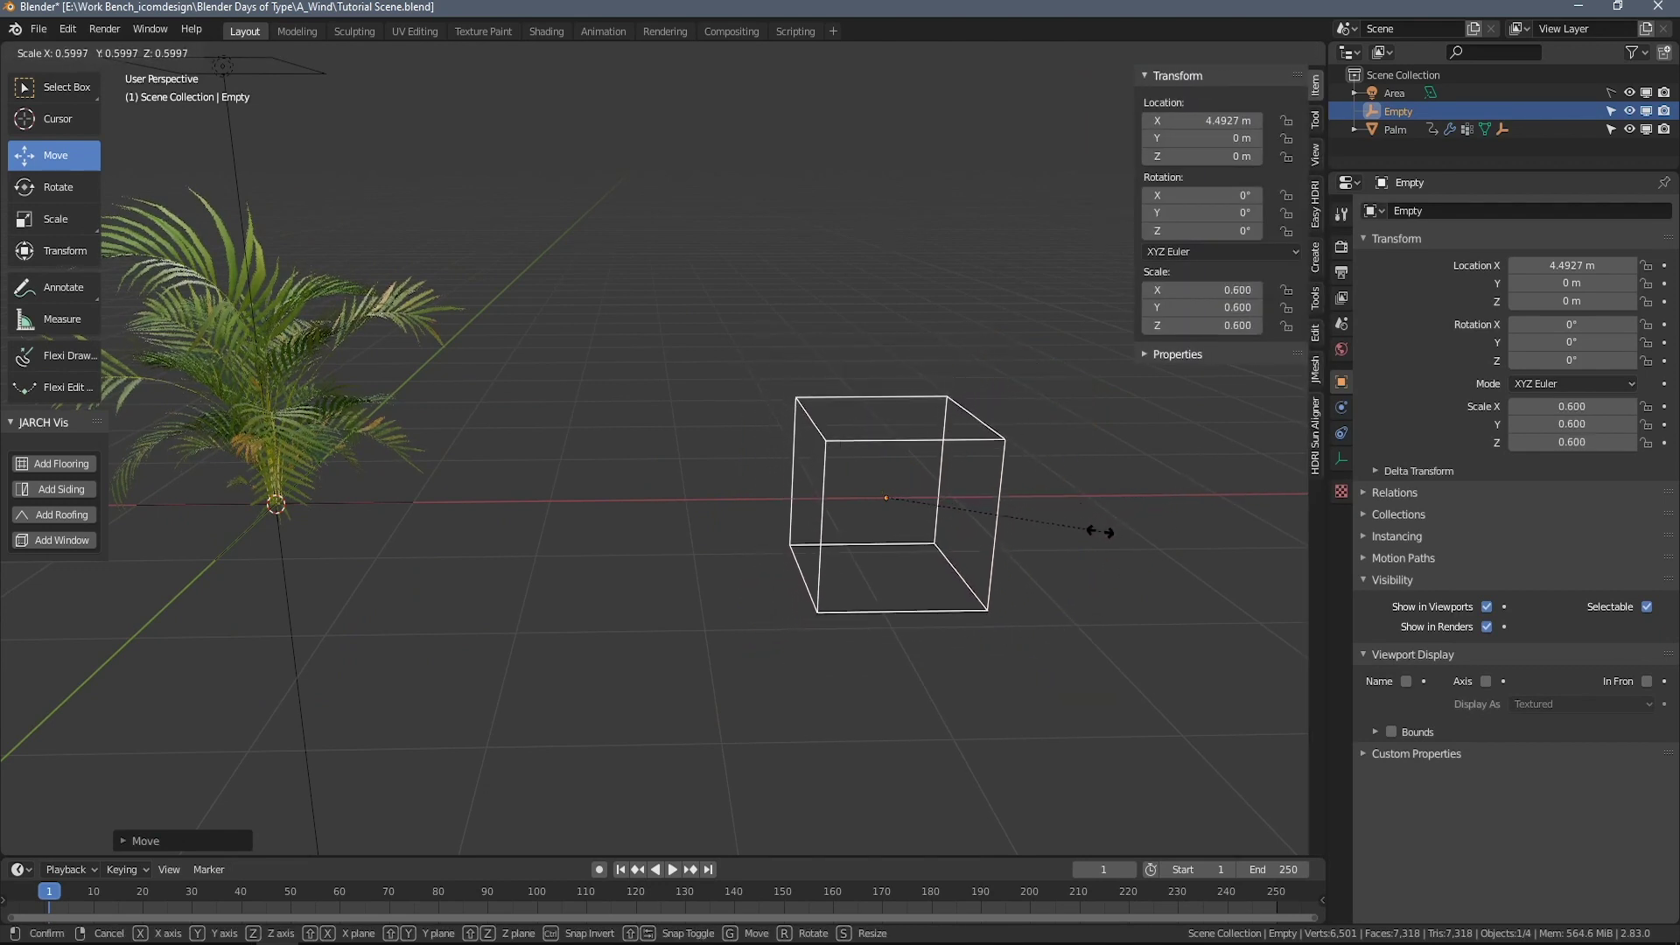
{"action": "left_click", "coordinate": [1002, 513]}
{"action": "key", "text": "ctrl+a"}
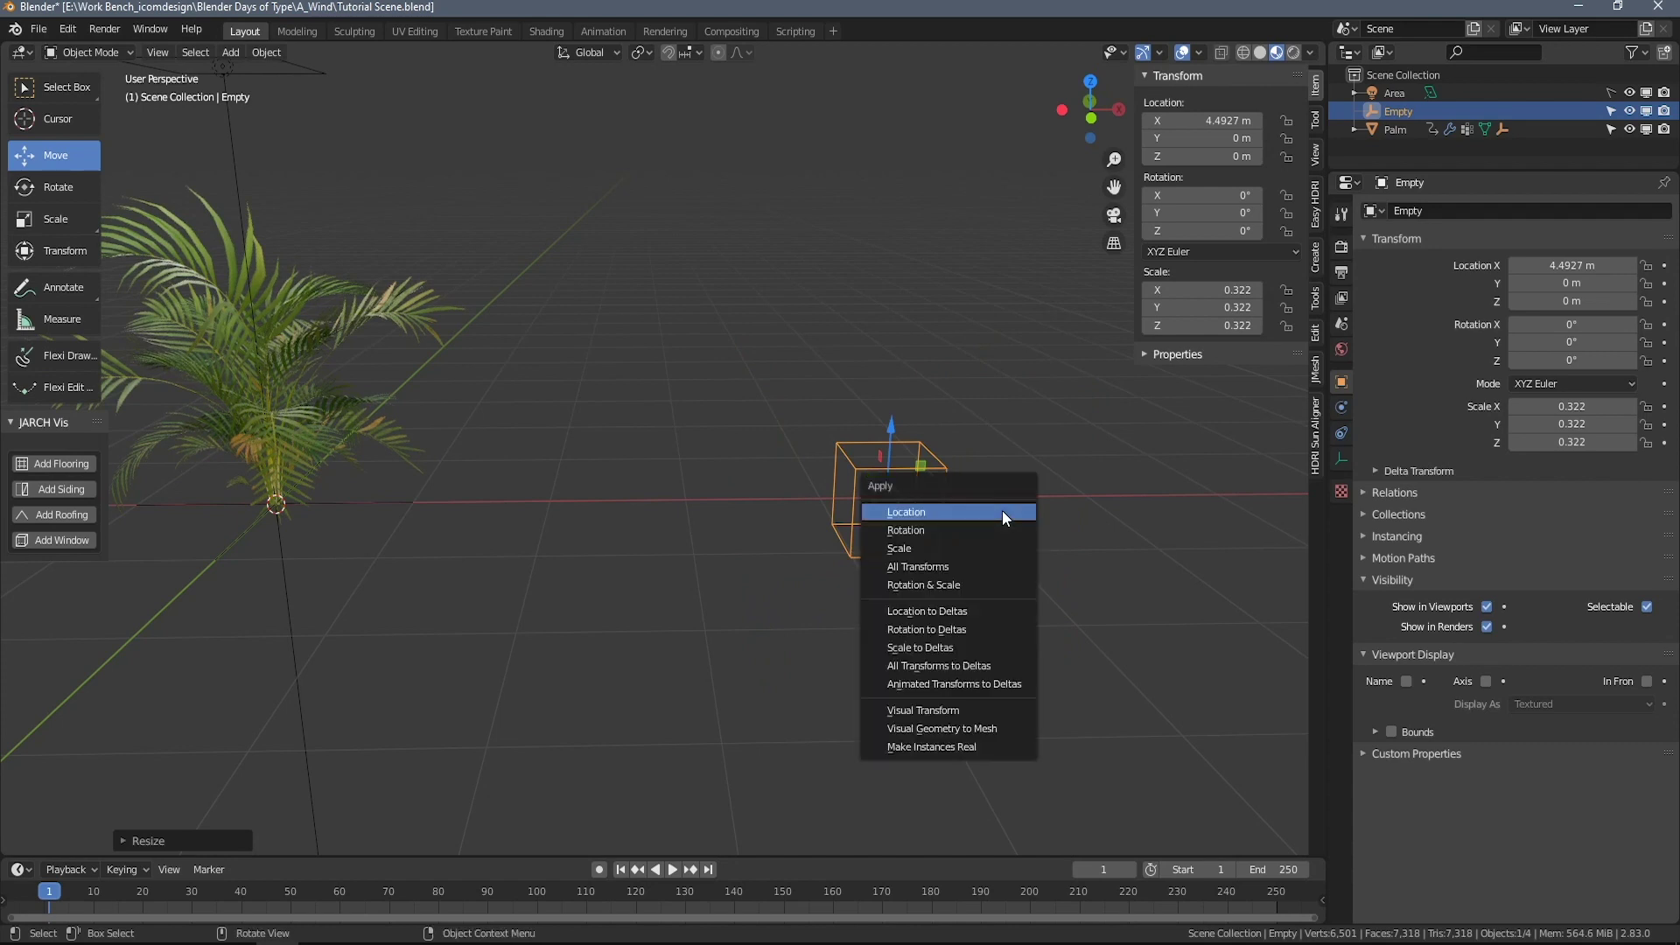
{"action": "left_click", "coordinate": [971, 546]}
Slide the cube empty out along X to 4.7165 m.
{"action": "middle_click_drag", "start_coordinate": [1027, 522], "coordinate": [1075, 520]}
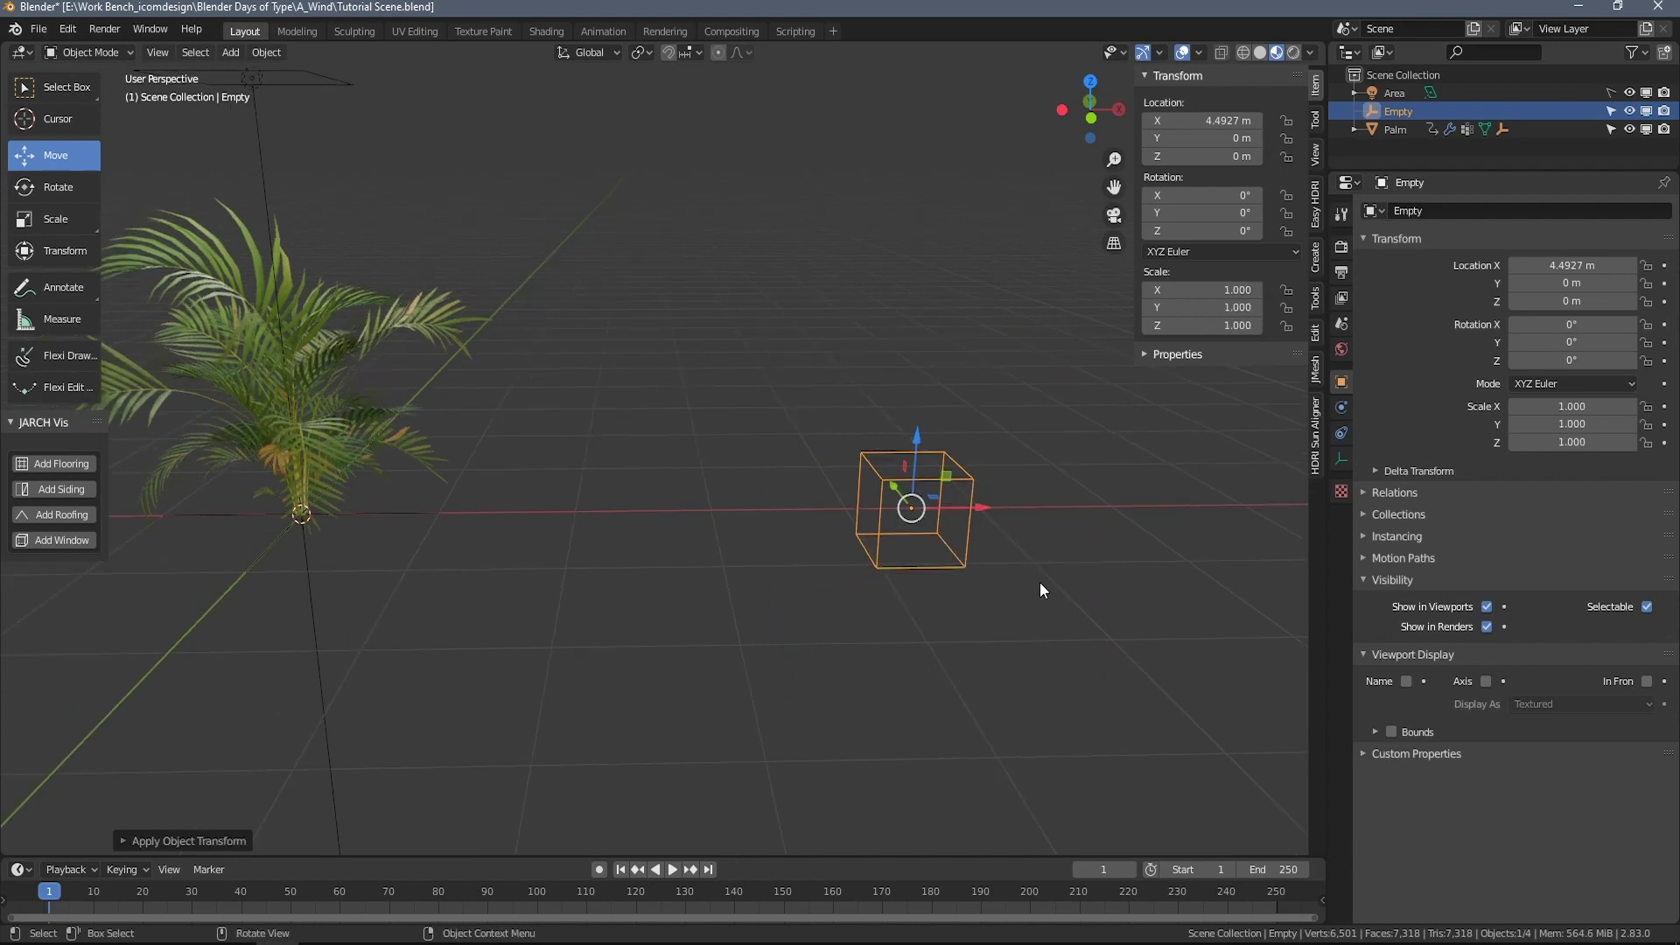
{"action": "middle_click_drag", "start_coordinate": [1008, 654], "coordinate": [1071, 649], "text": "shift"}
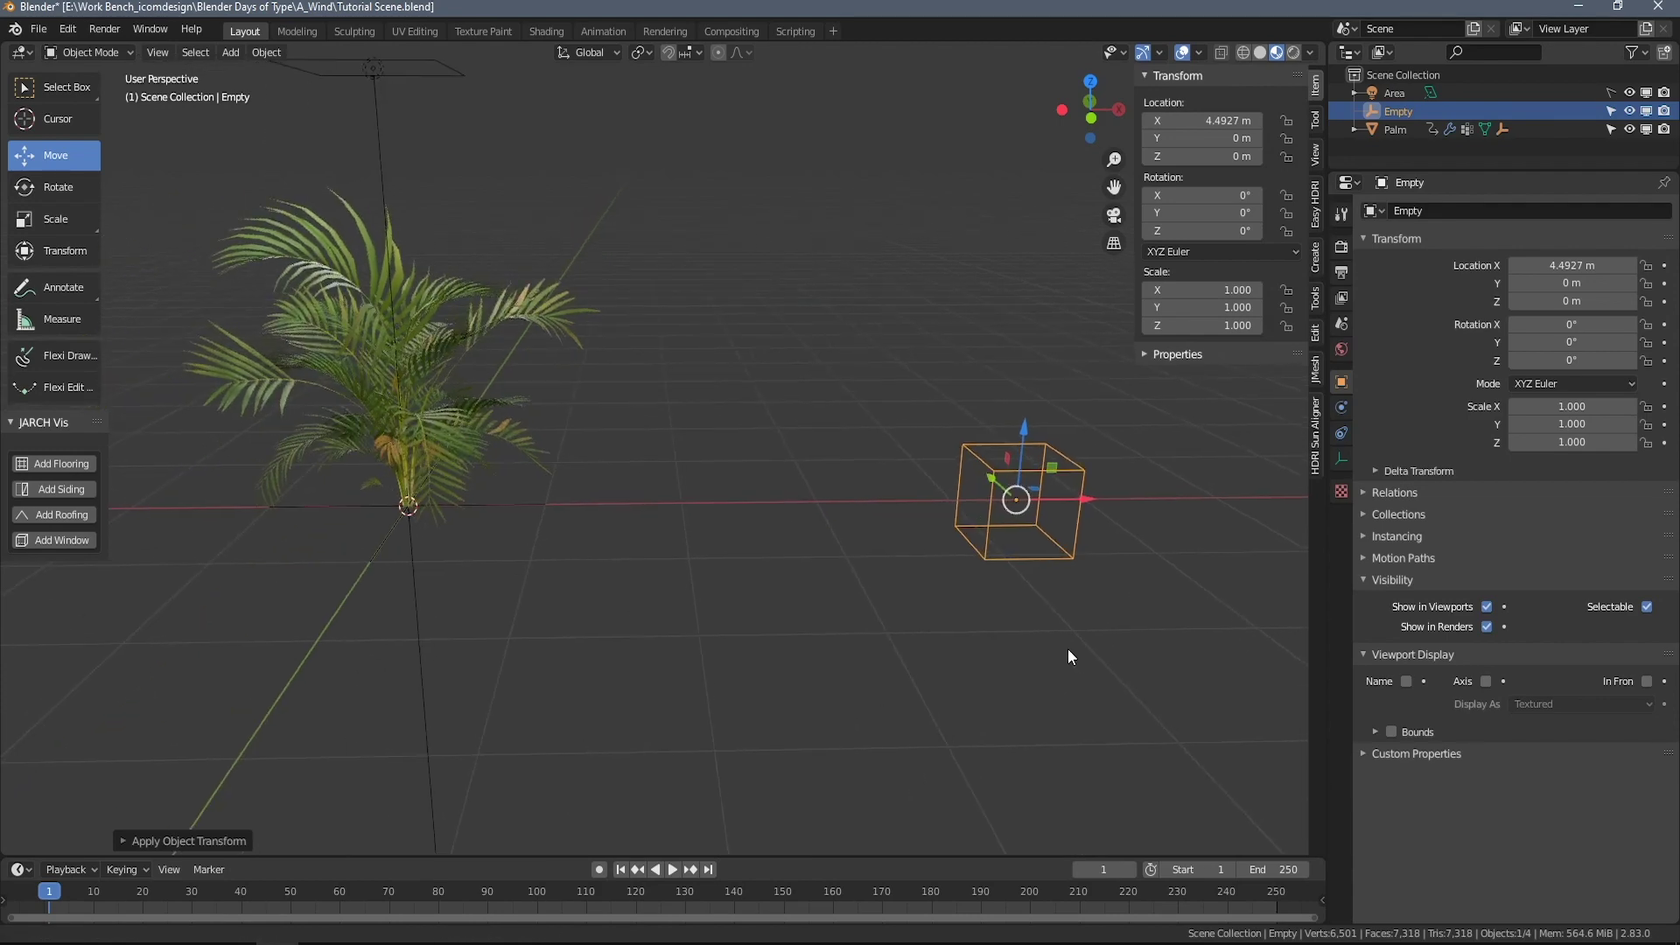
{"action": "left_click_drag", "start_coordinate": [1086, 502], "coordinate": [1113, 504]}
{"action": "middle_click_drag", "start_coordinate": [1131, 527], "coordinate": [1111, 605]}
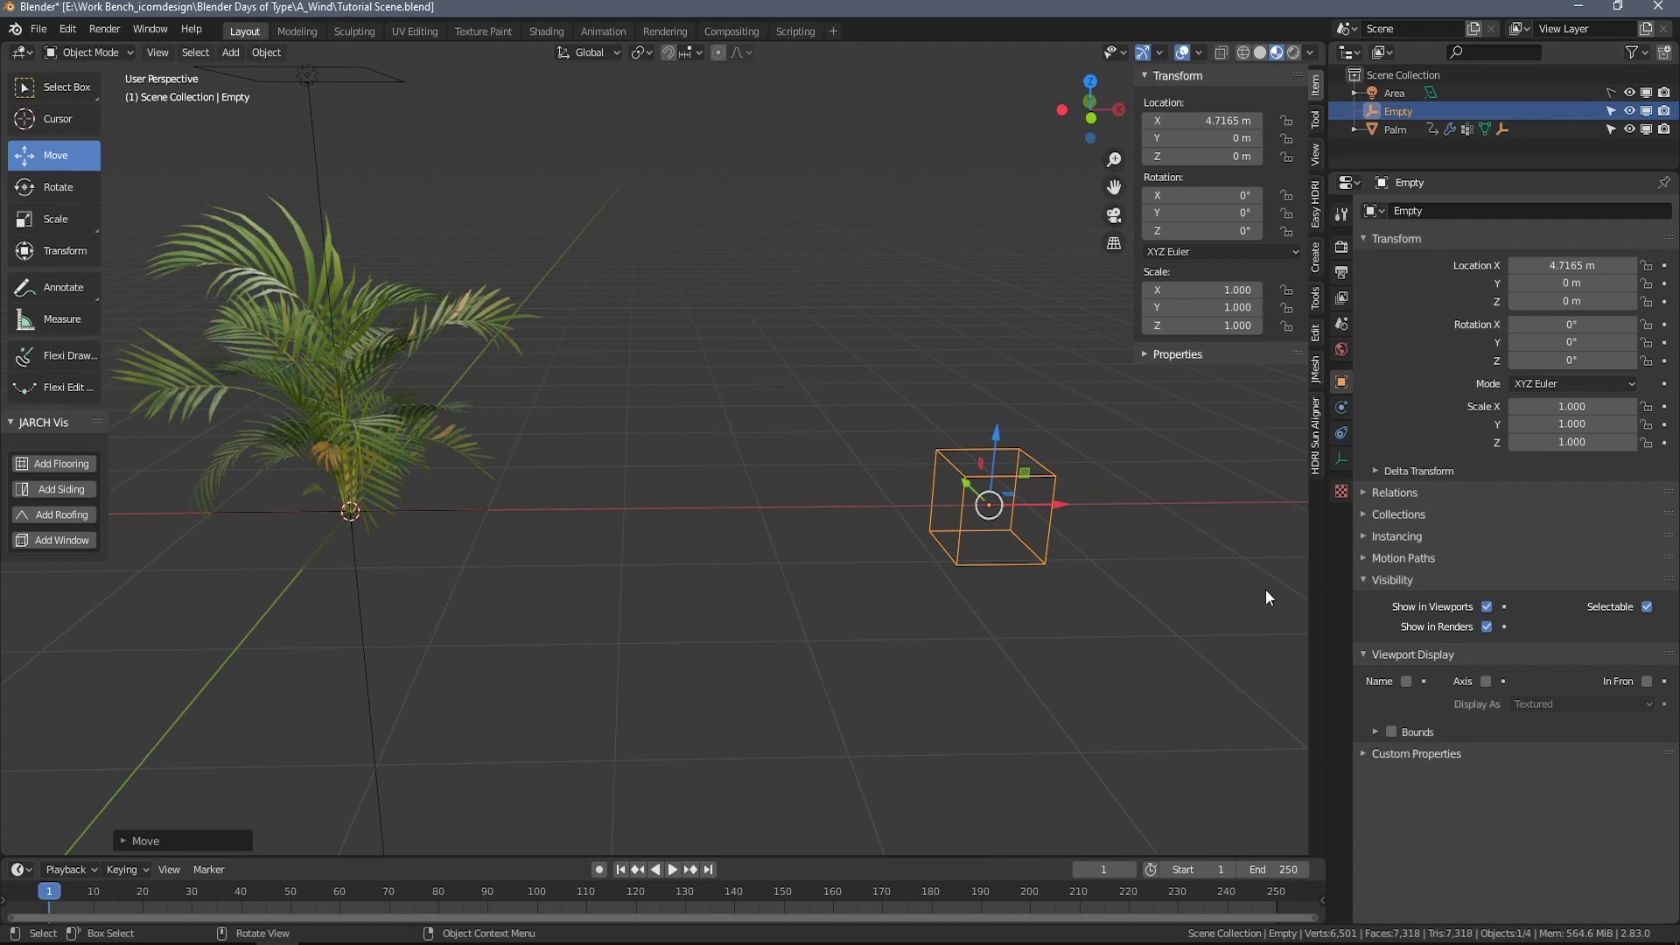
Rename the cube empty 'Controller Sawy' in the Outliner.
{"action": "double_click", "coordinate": [1414, 112]}
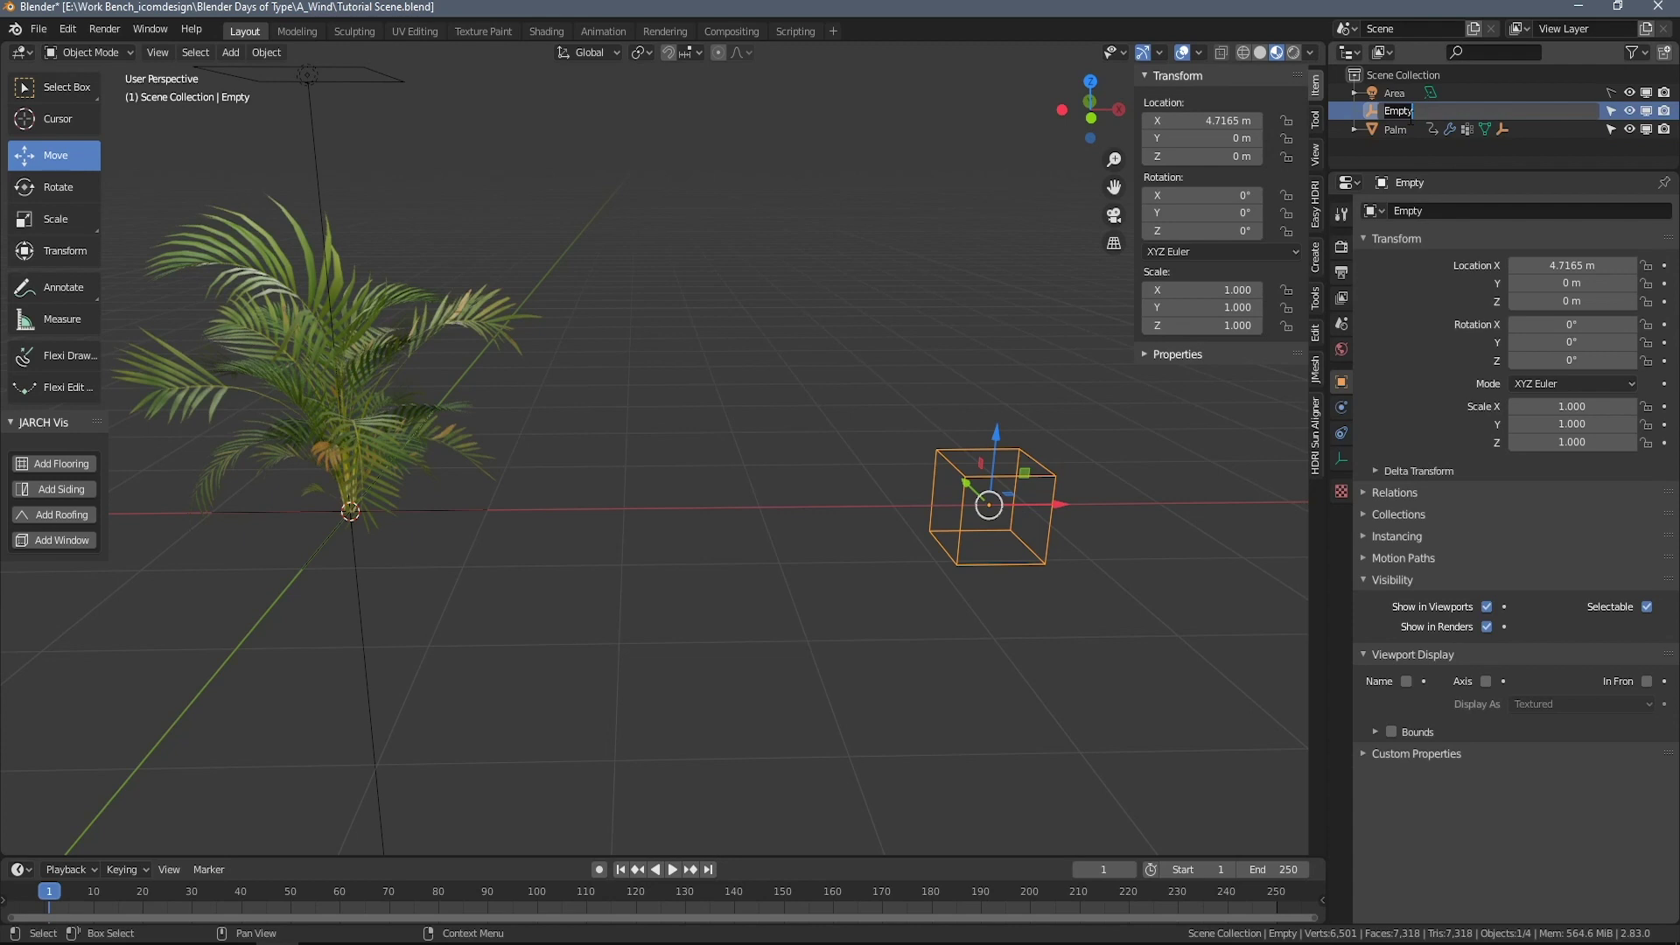
{"action": "type", "text": "Controller Sawy"}
{"action": "key", "text": "Return"}
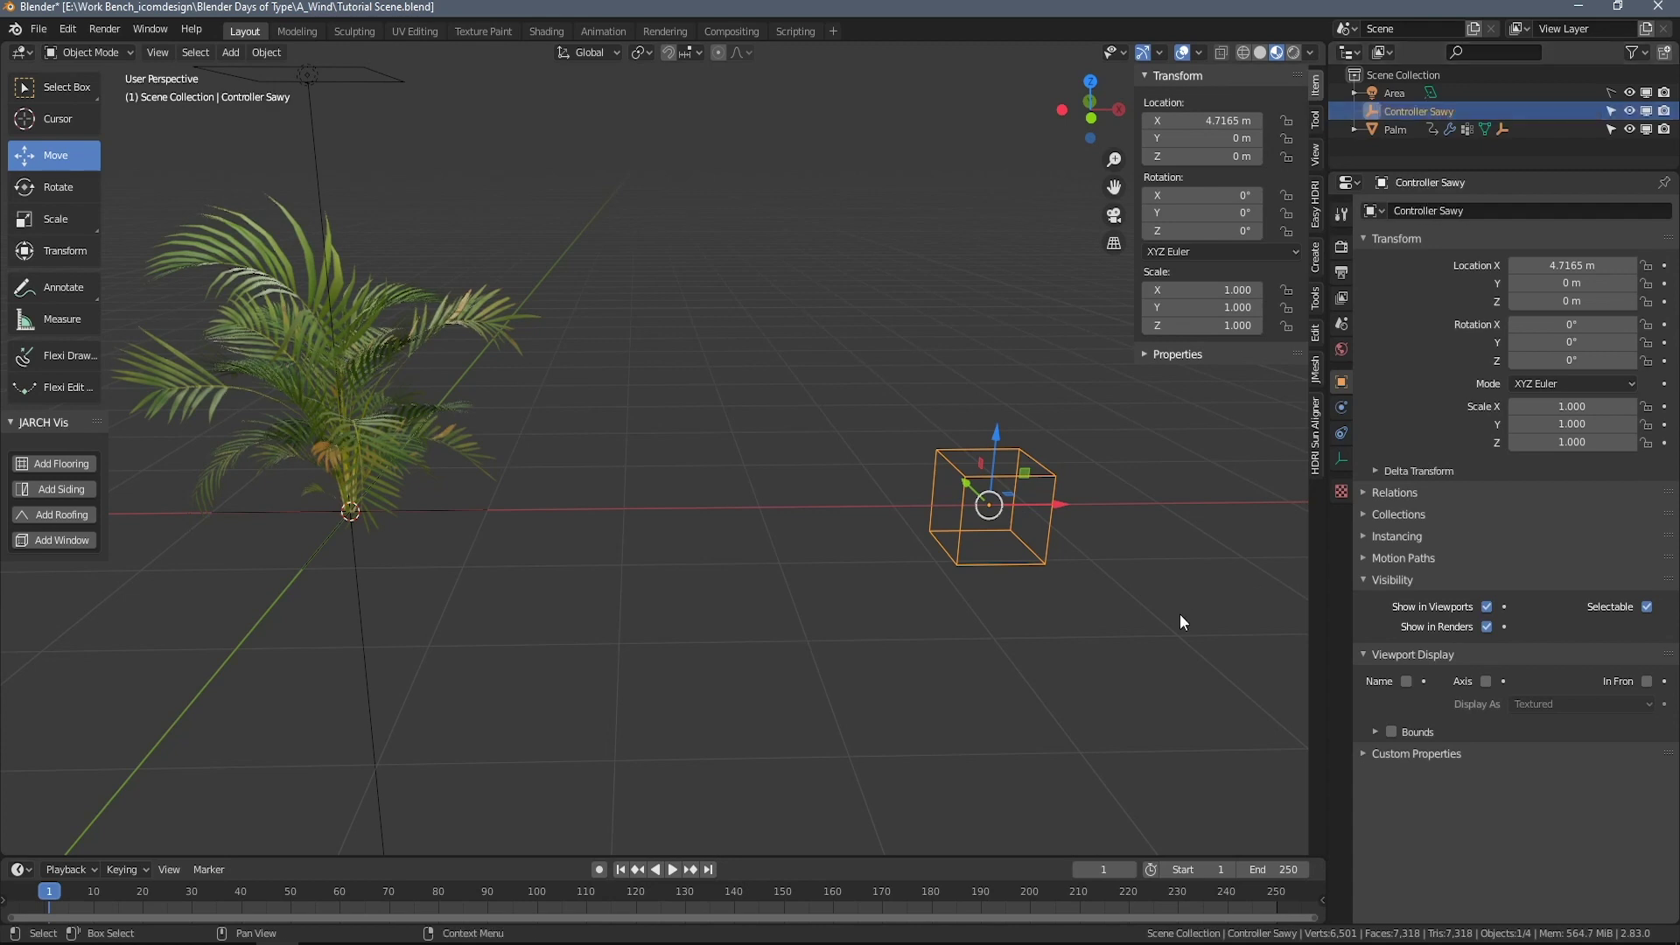
{"action": "middle_click_drag", "start_coordinate": [1179, 613], "coordinate": [1146, 551]}
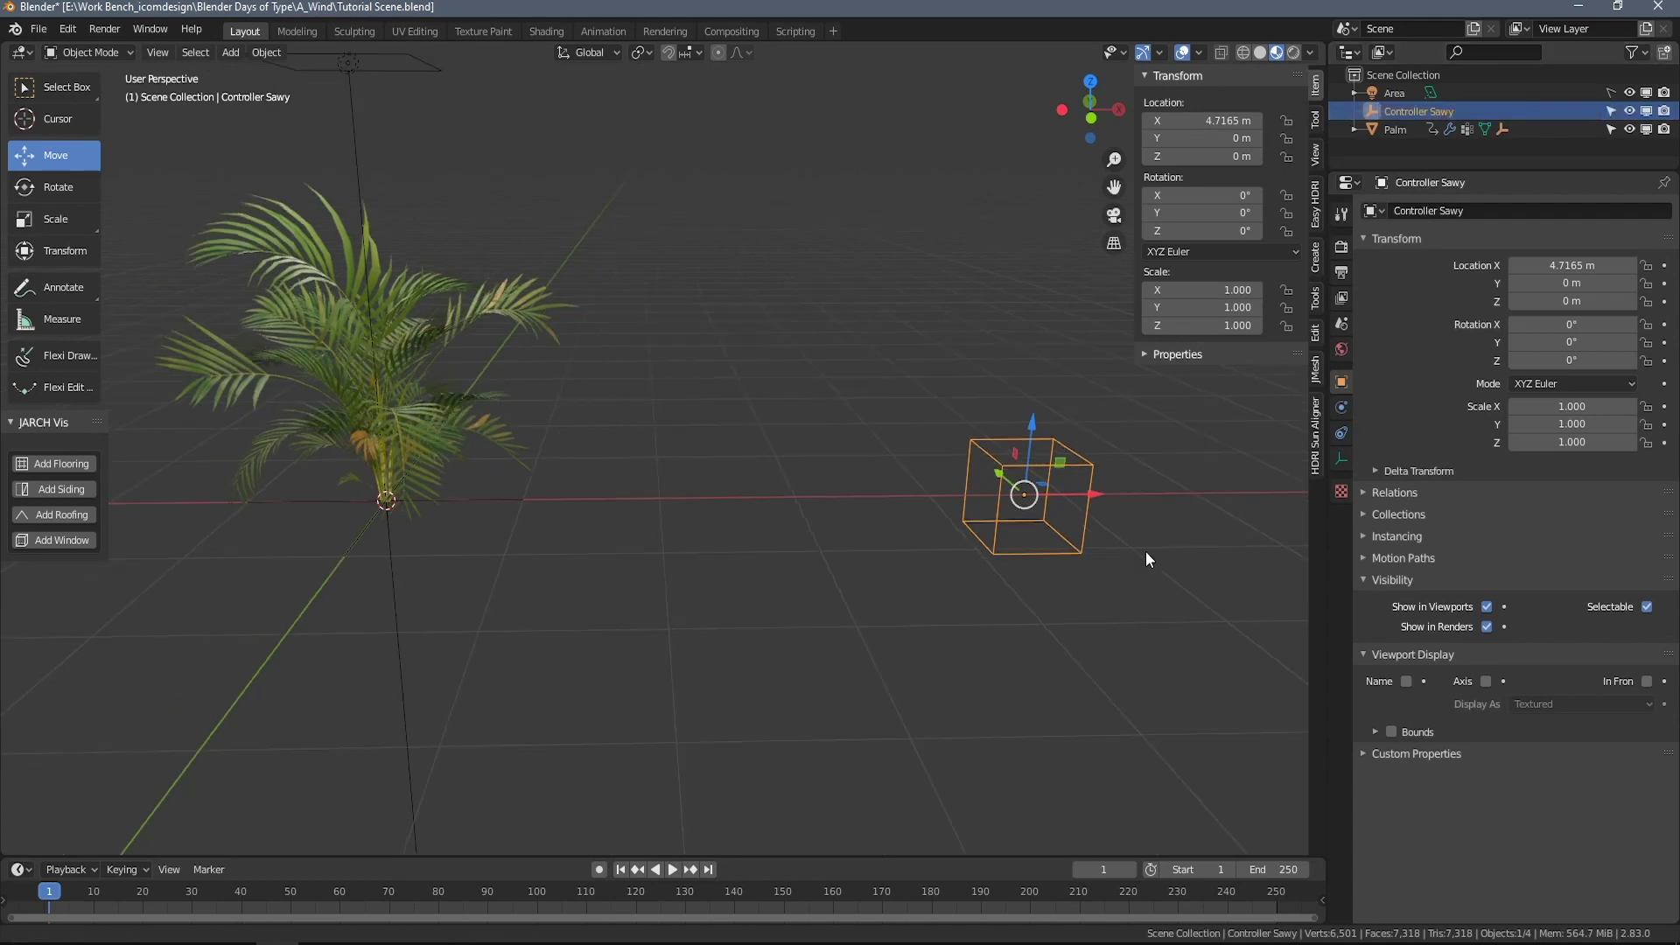
Select Empty Sway and try a test rotation, then cancel it.
{"action": "left_click", "coordinate": [390, 538]}
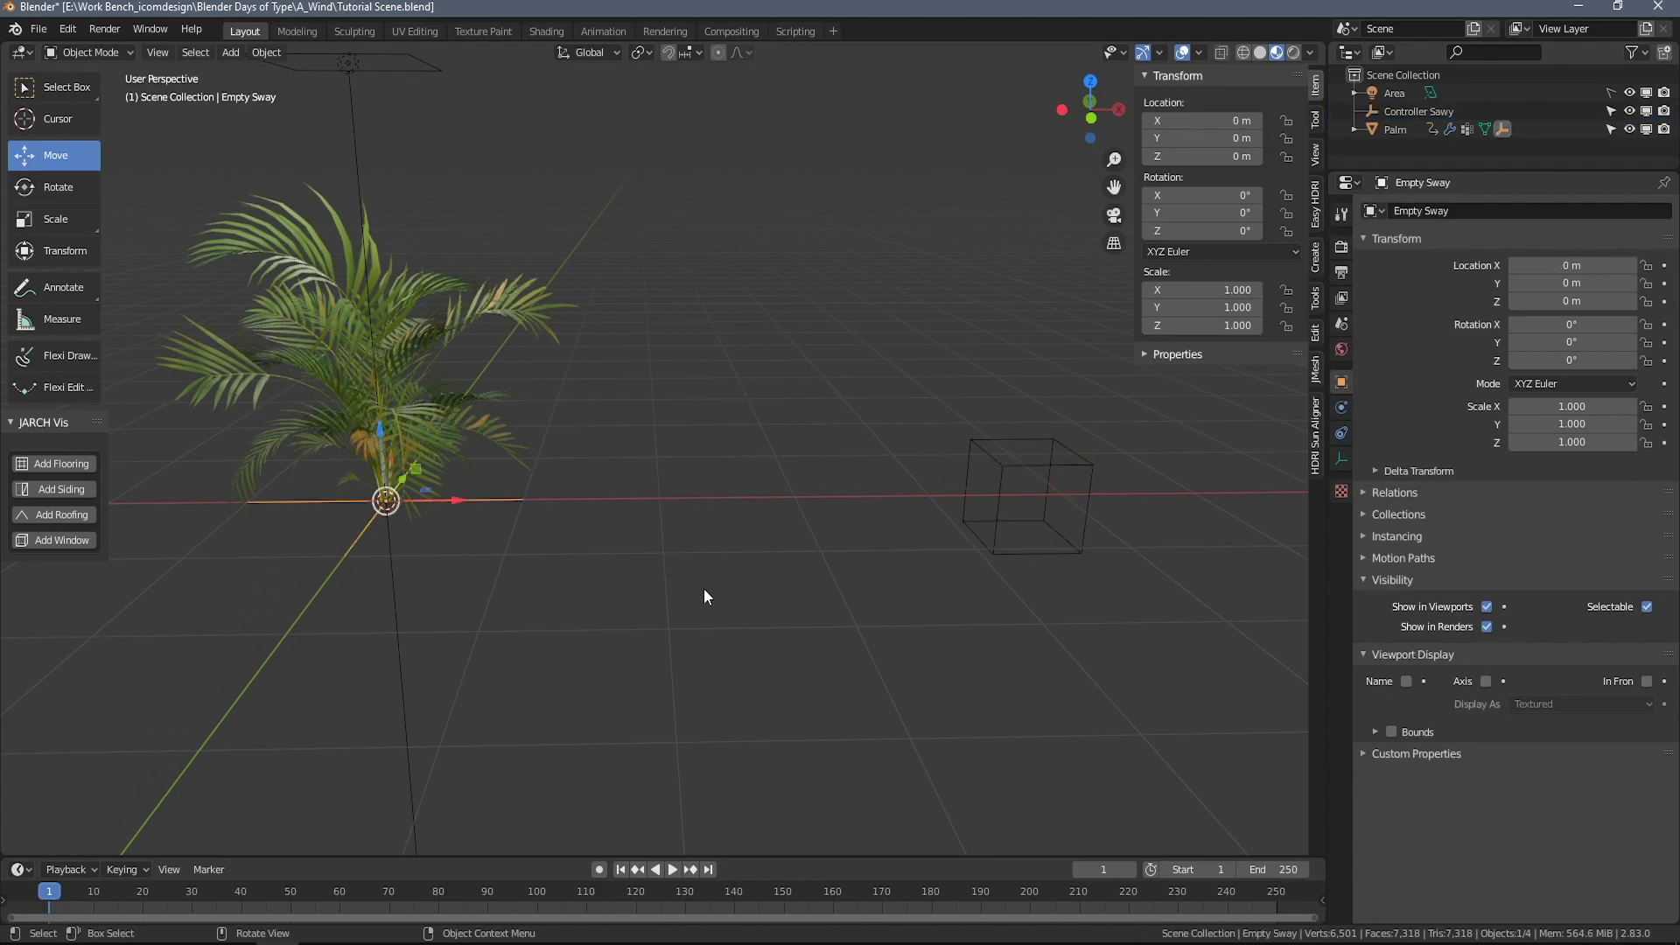
{"action": "key", "text": "r"}
{"action": "key", "text": "r"}
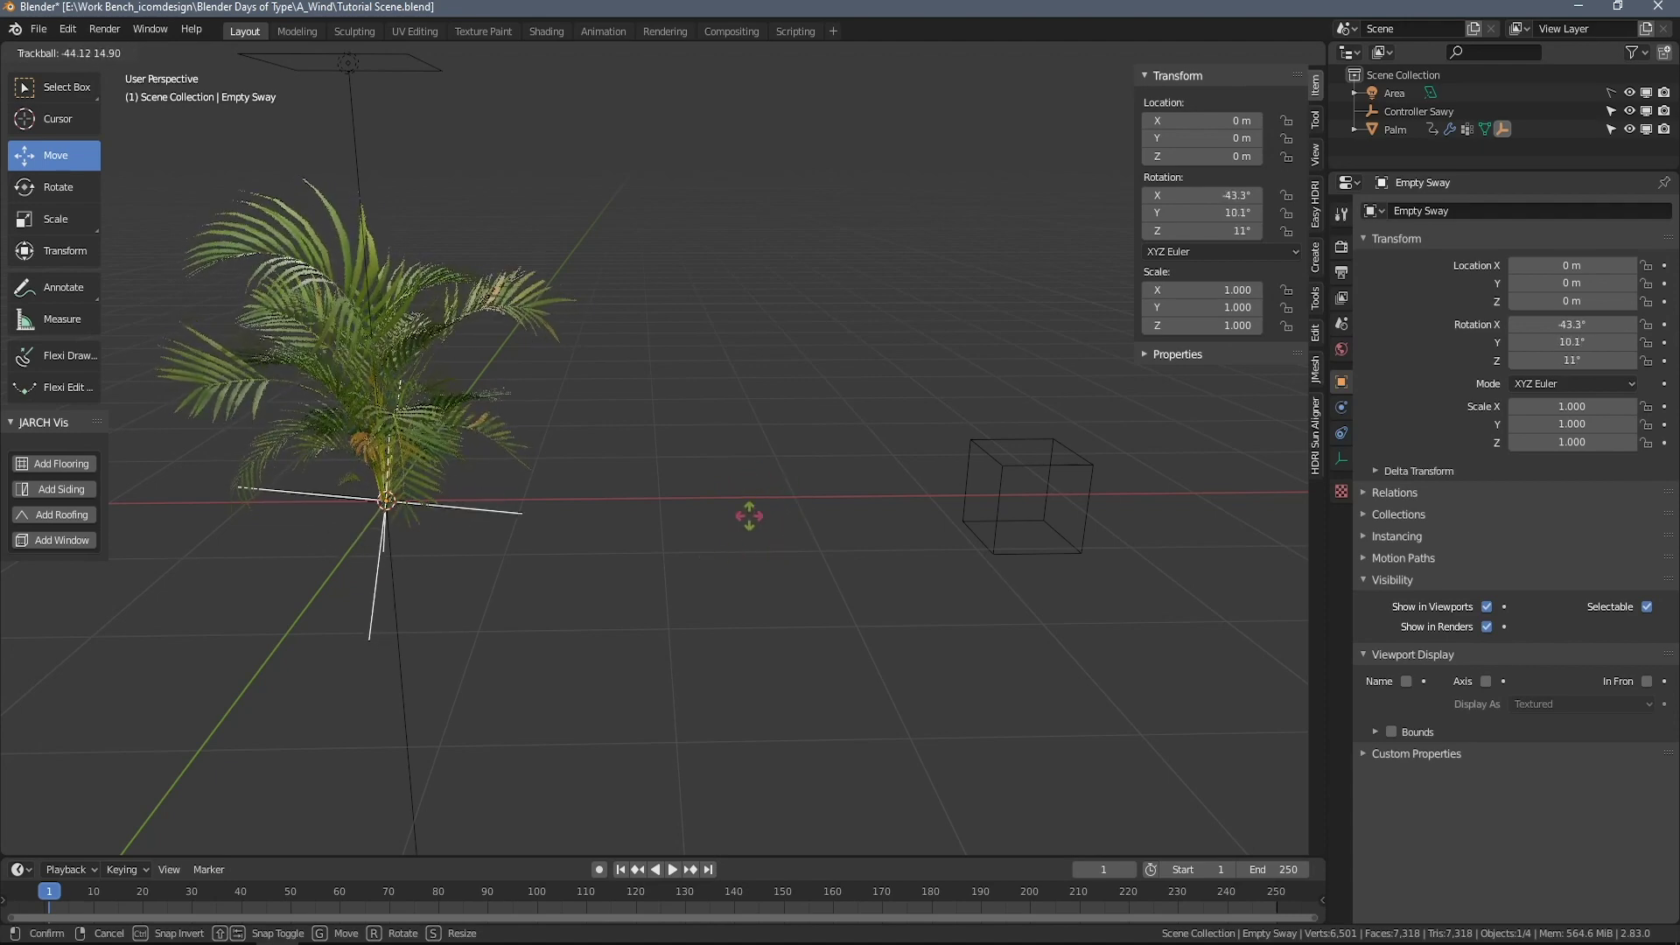
{"action": "right_click", "coordinate": [744, 533]}
Give Empty Sway a Copy Rotation constraint targeting Controller Sawy.
{"action": "left_click", "coordinate": [1341, 433]}
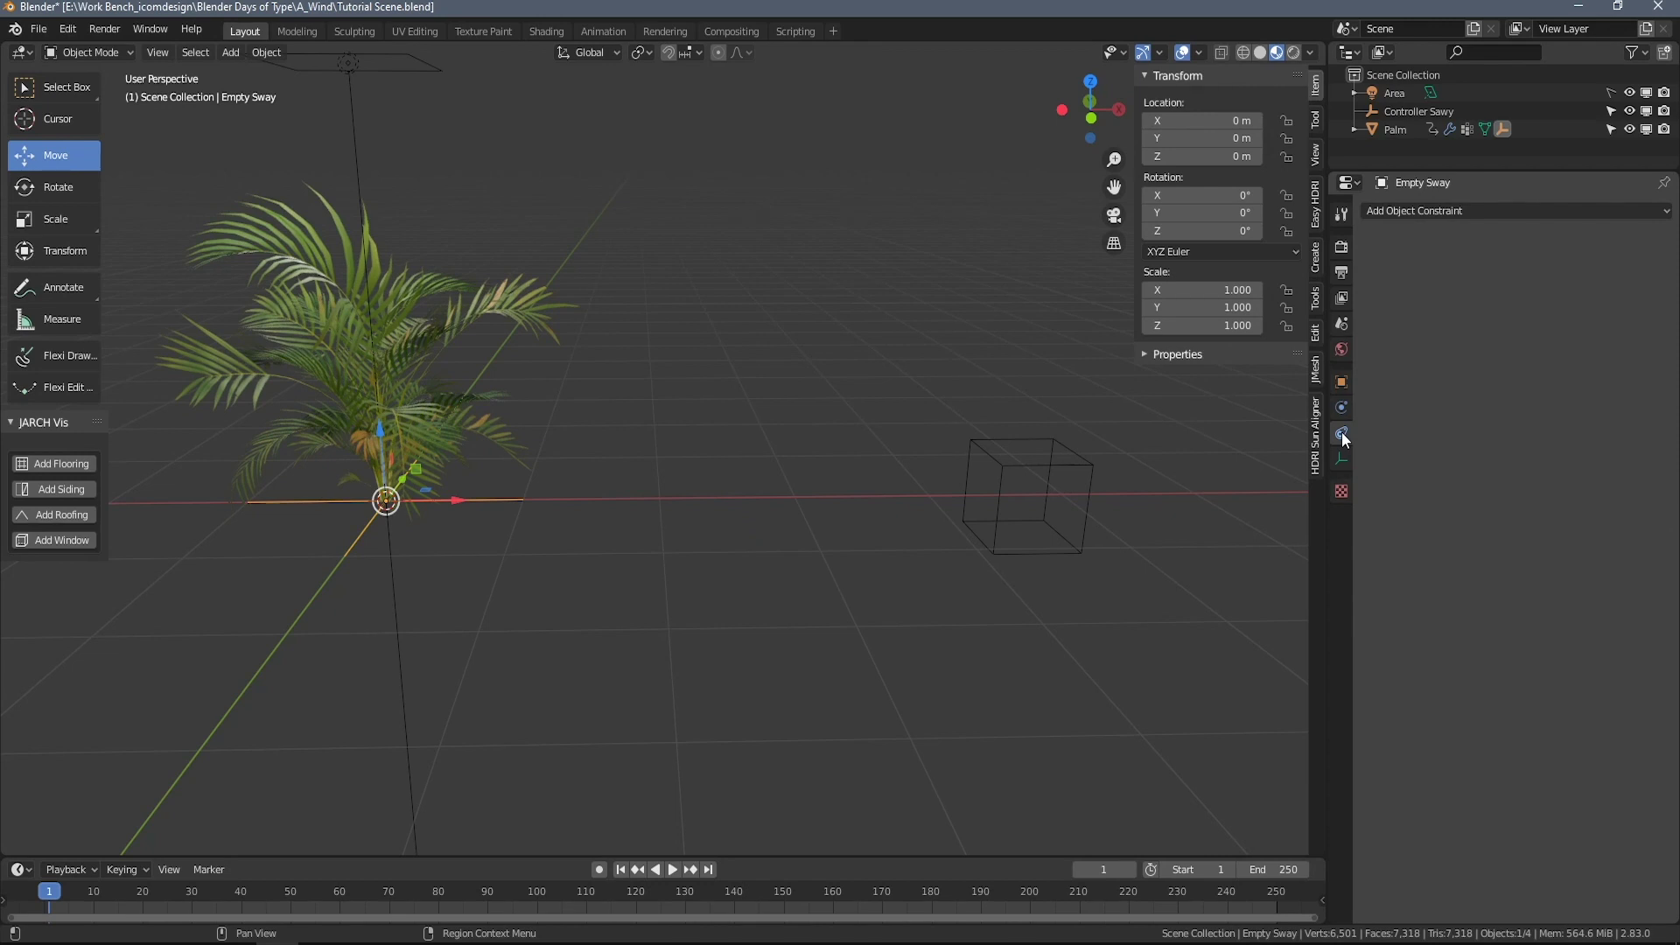
{"action": "left_click", "coordinate": [1454, 211]}
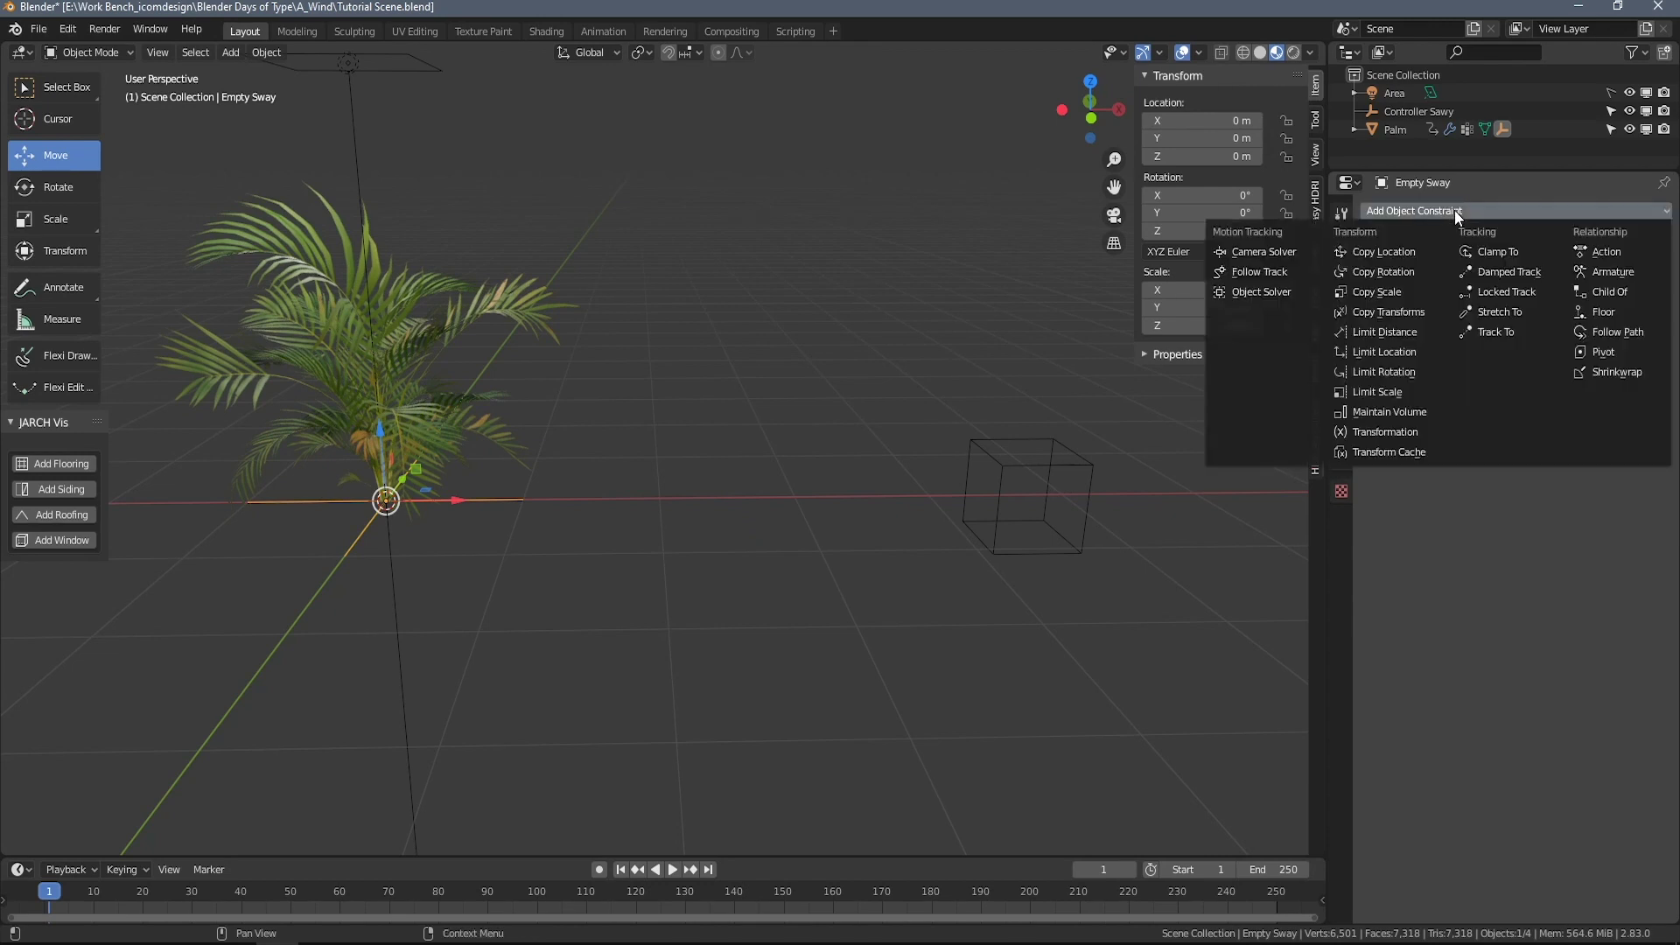
{"action": "left_click", "coordinate": [1422, 273]}
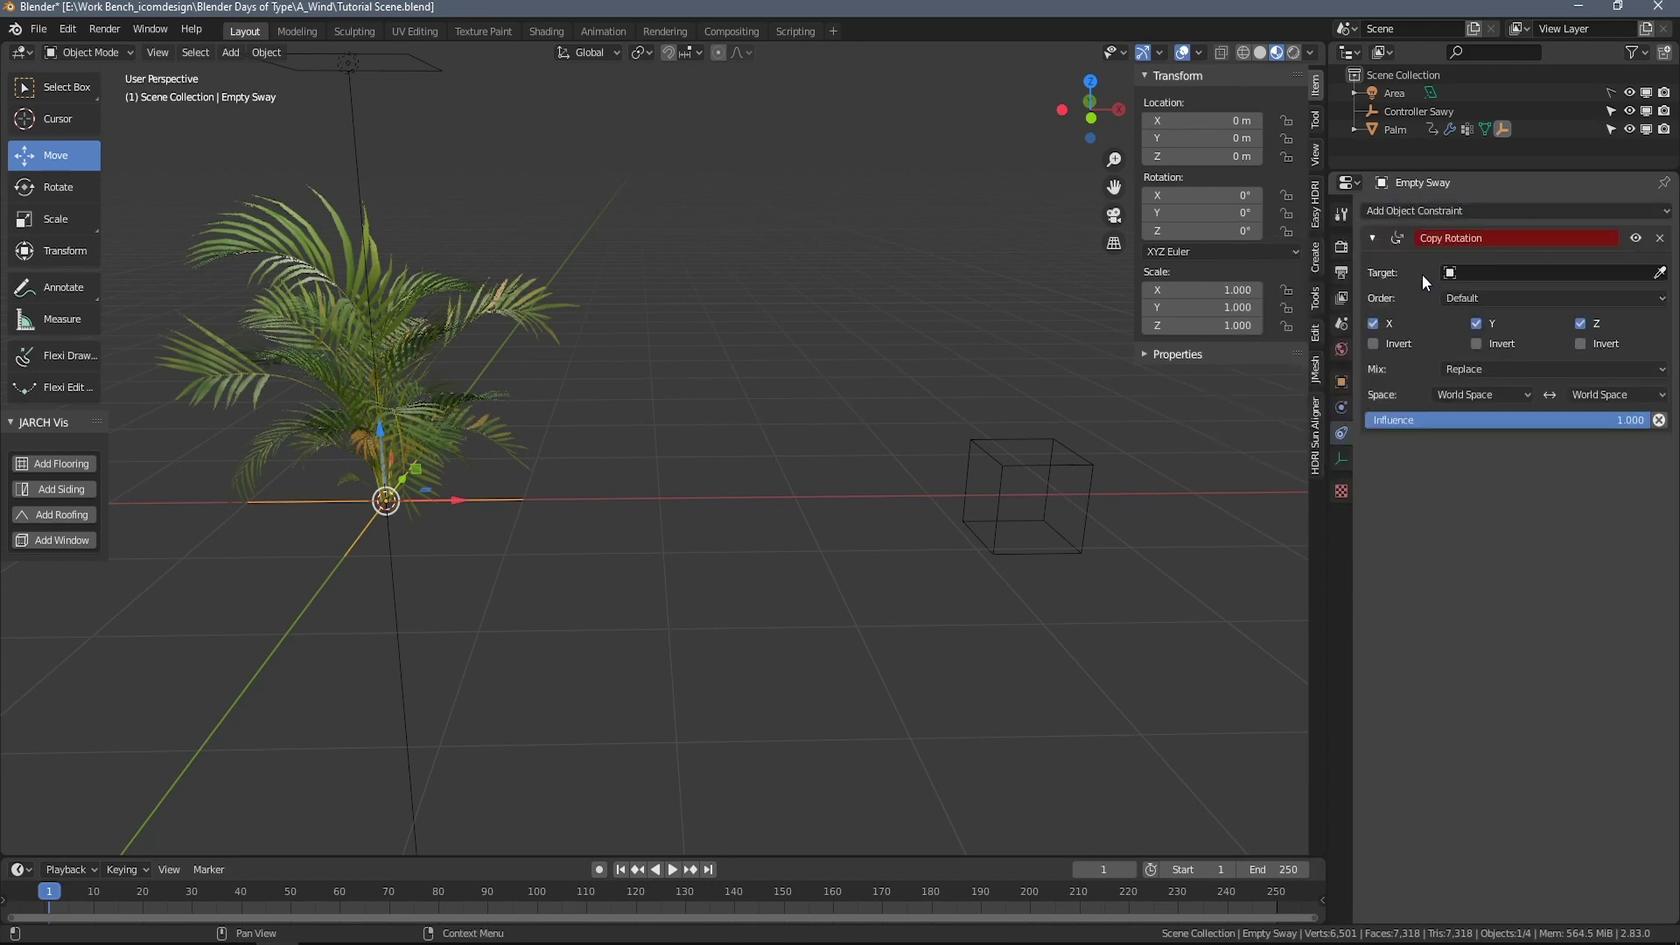
{"action": "left_click", "coordinate": [1487, 275]}
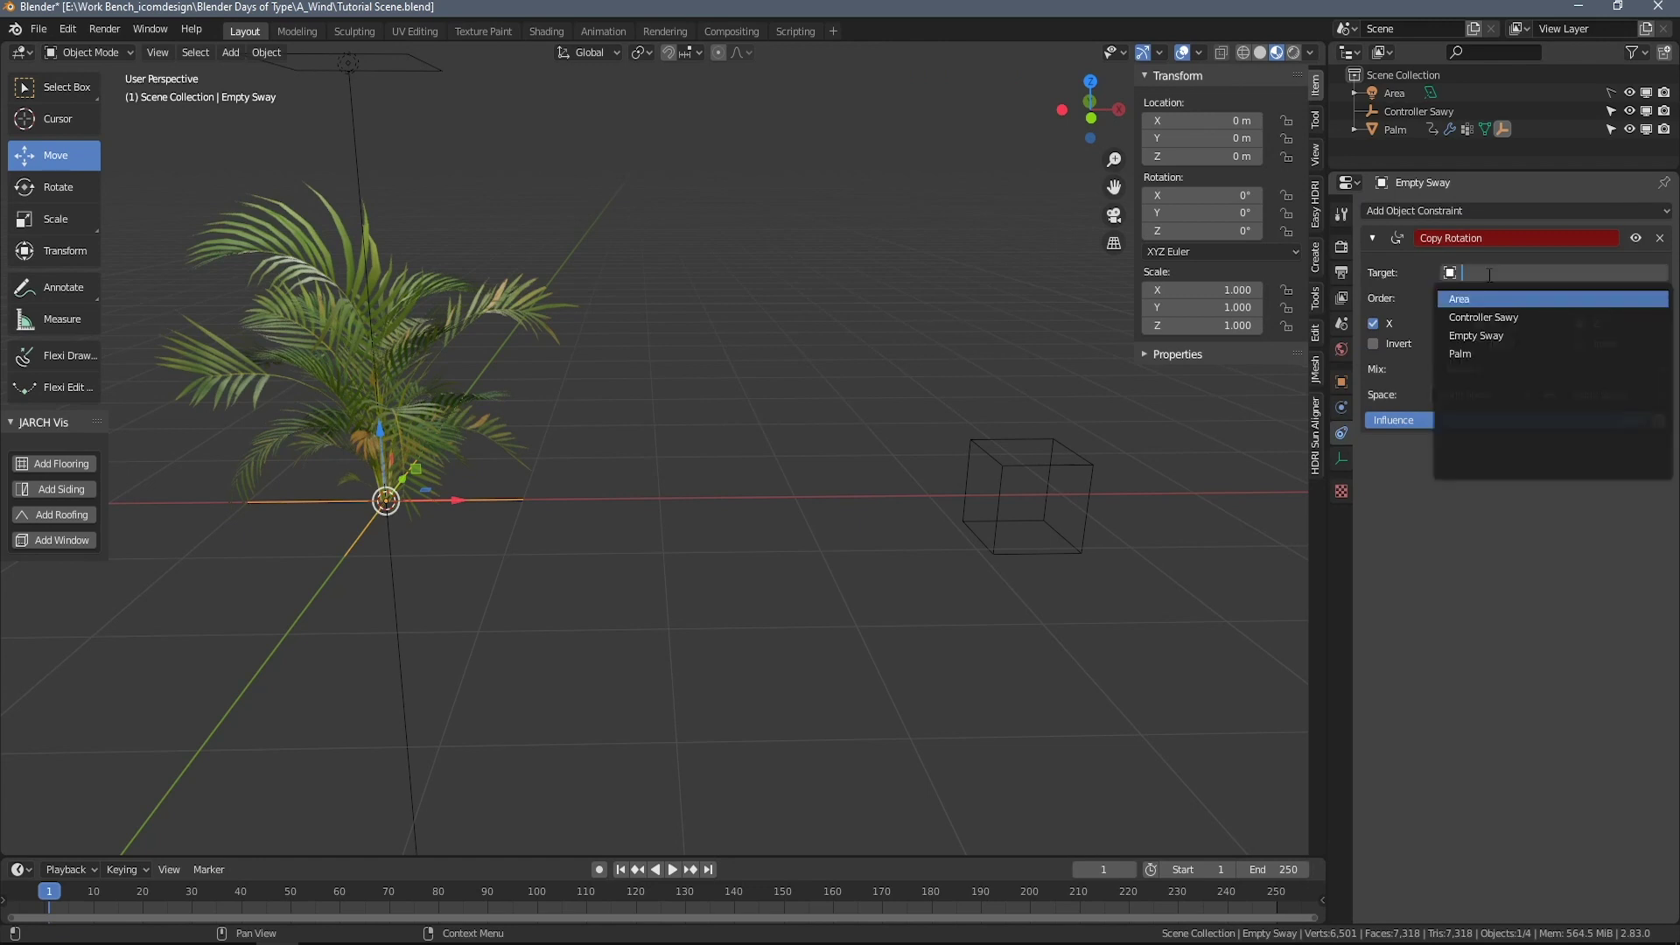
{"action": "left_click", "coordinate": [1489, 316]}
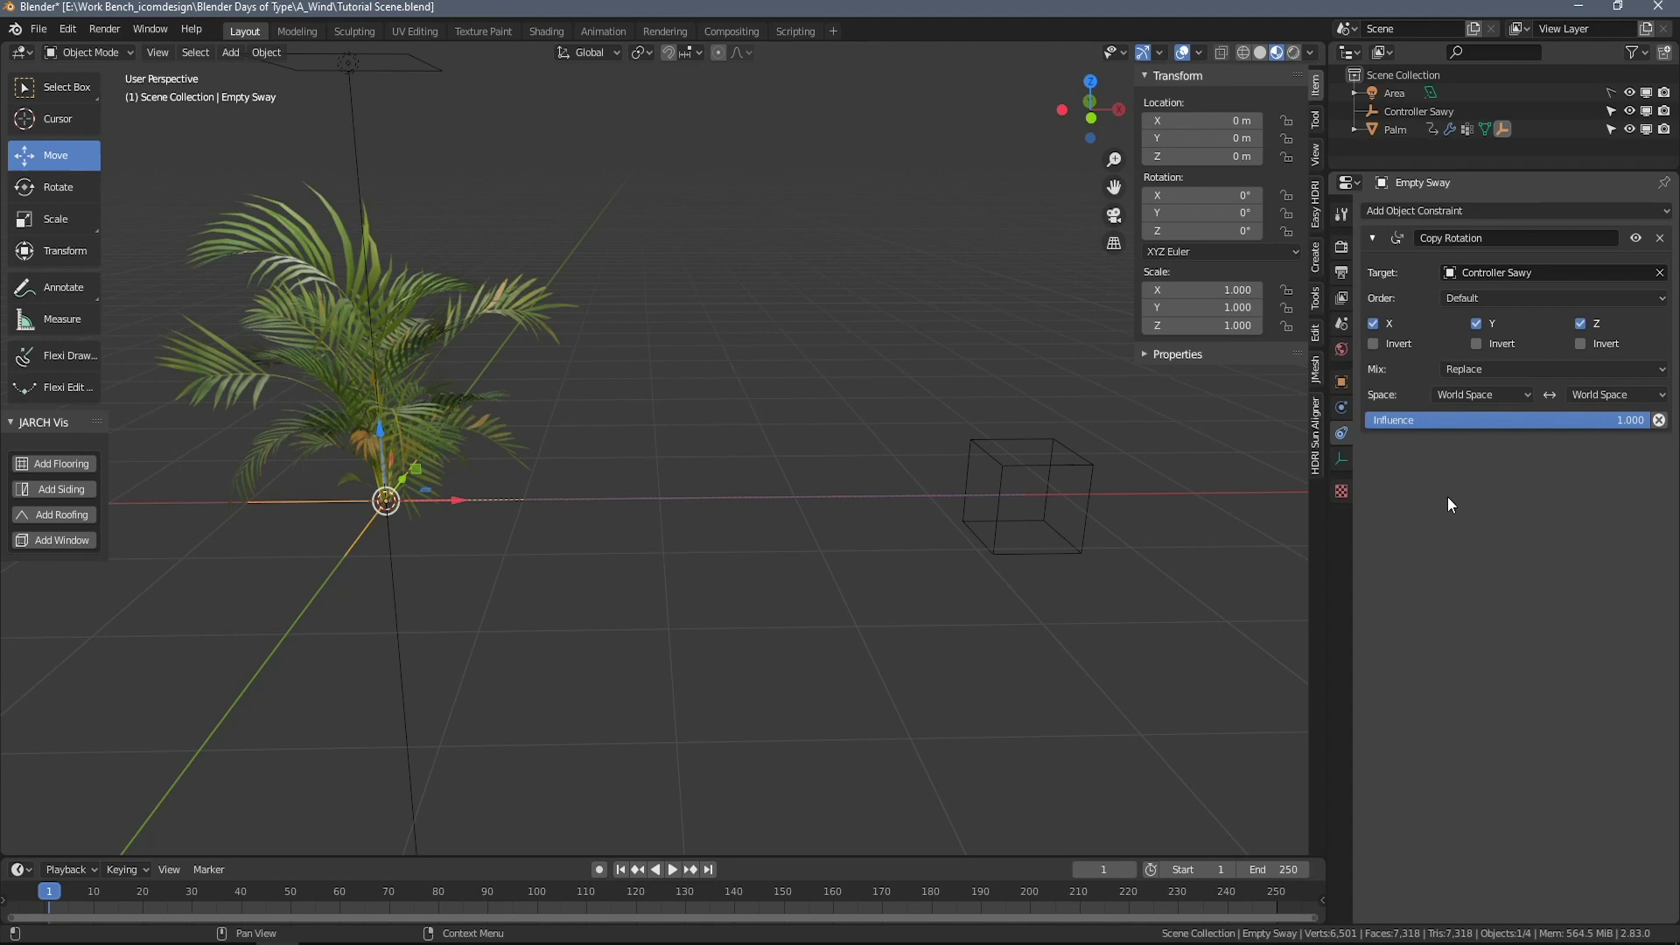
{"action": "left_click", "coordinate": [1090, 522]}
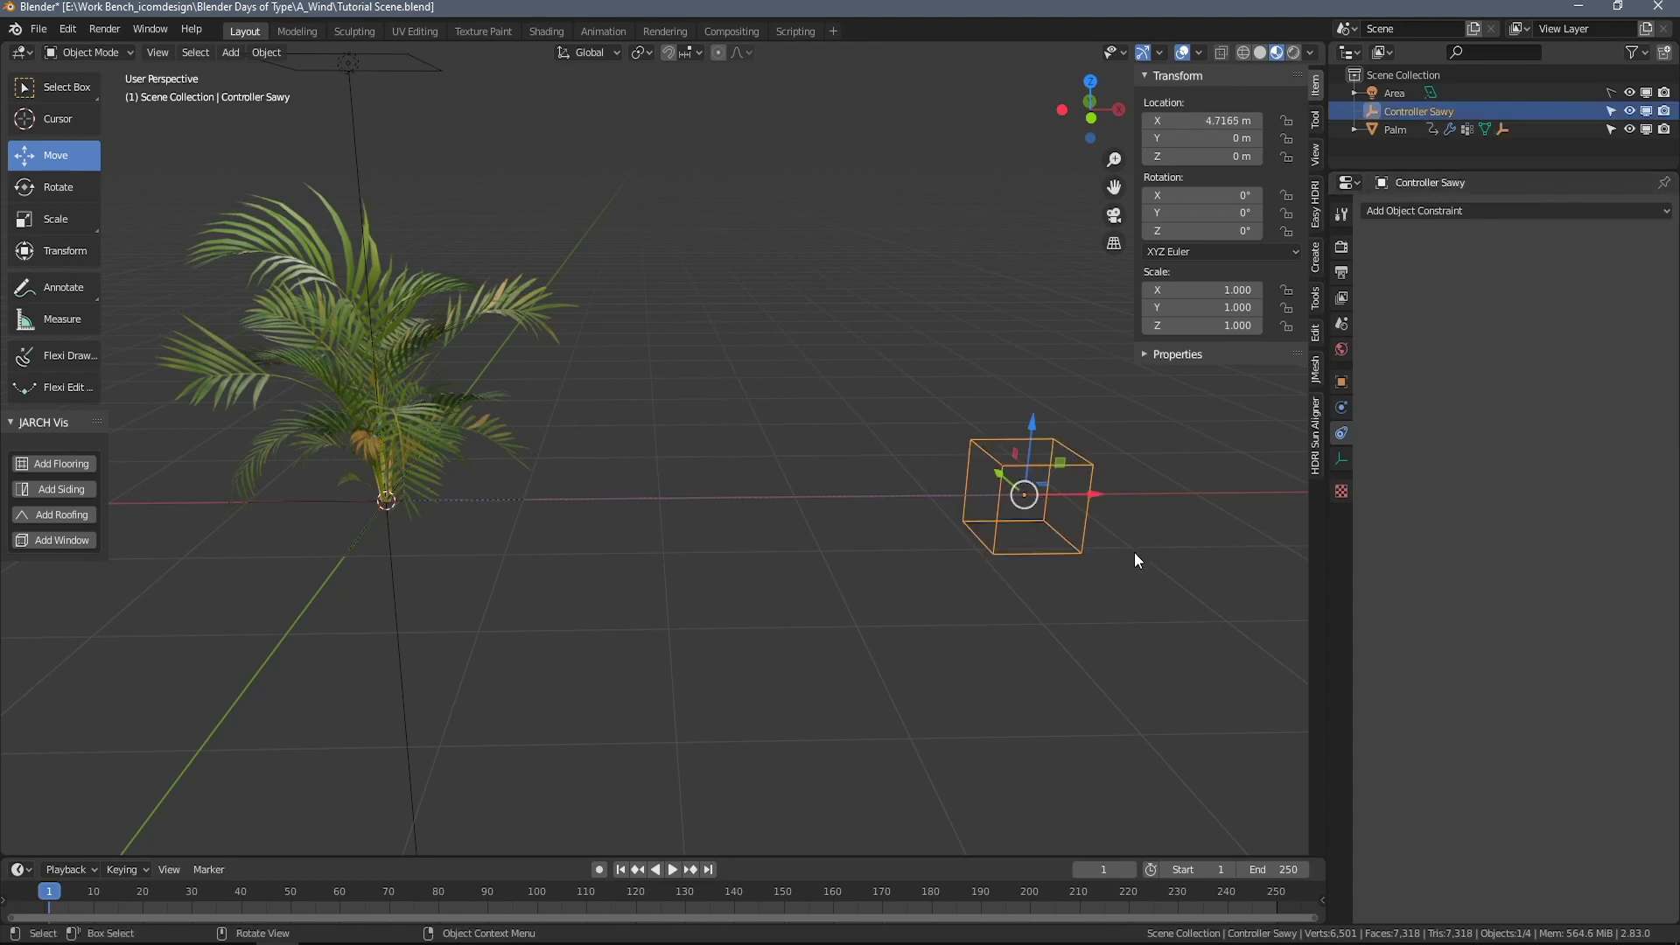
{"action": "key", "text": "r"}
{"action": "key", "text": "r"}
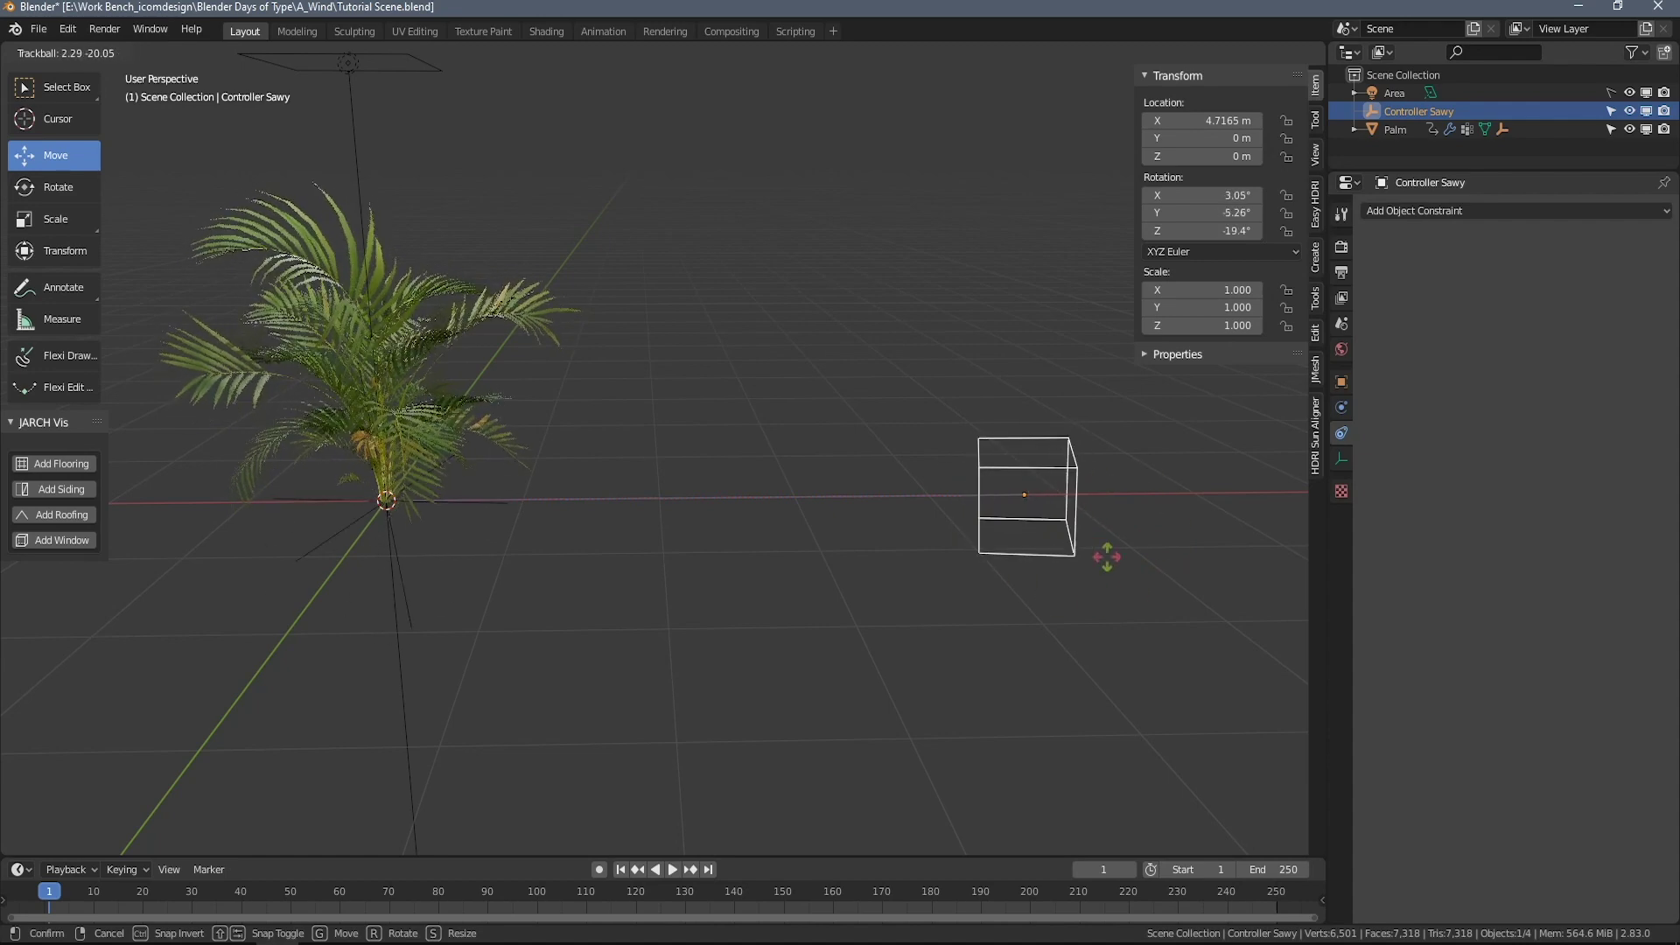
{"action": "right_click", "coordinate": [1121, 536]}
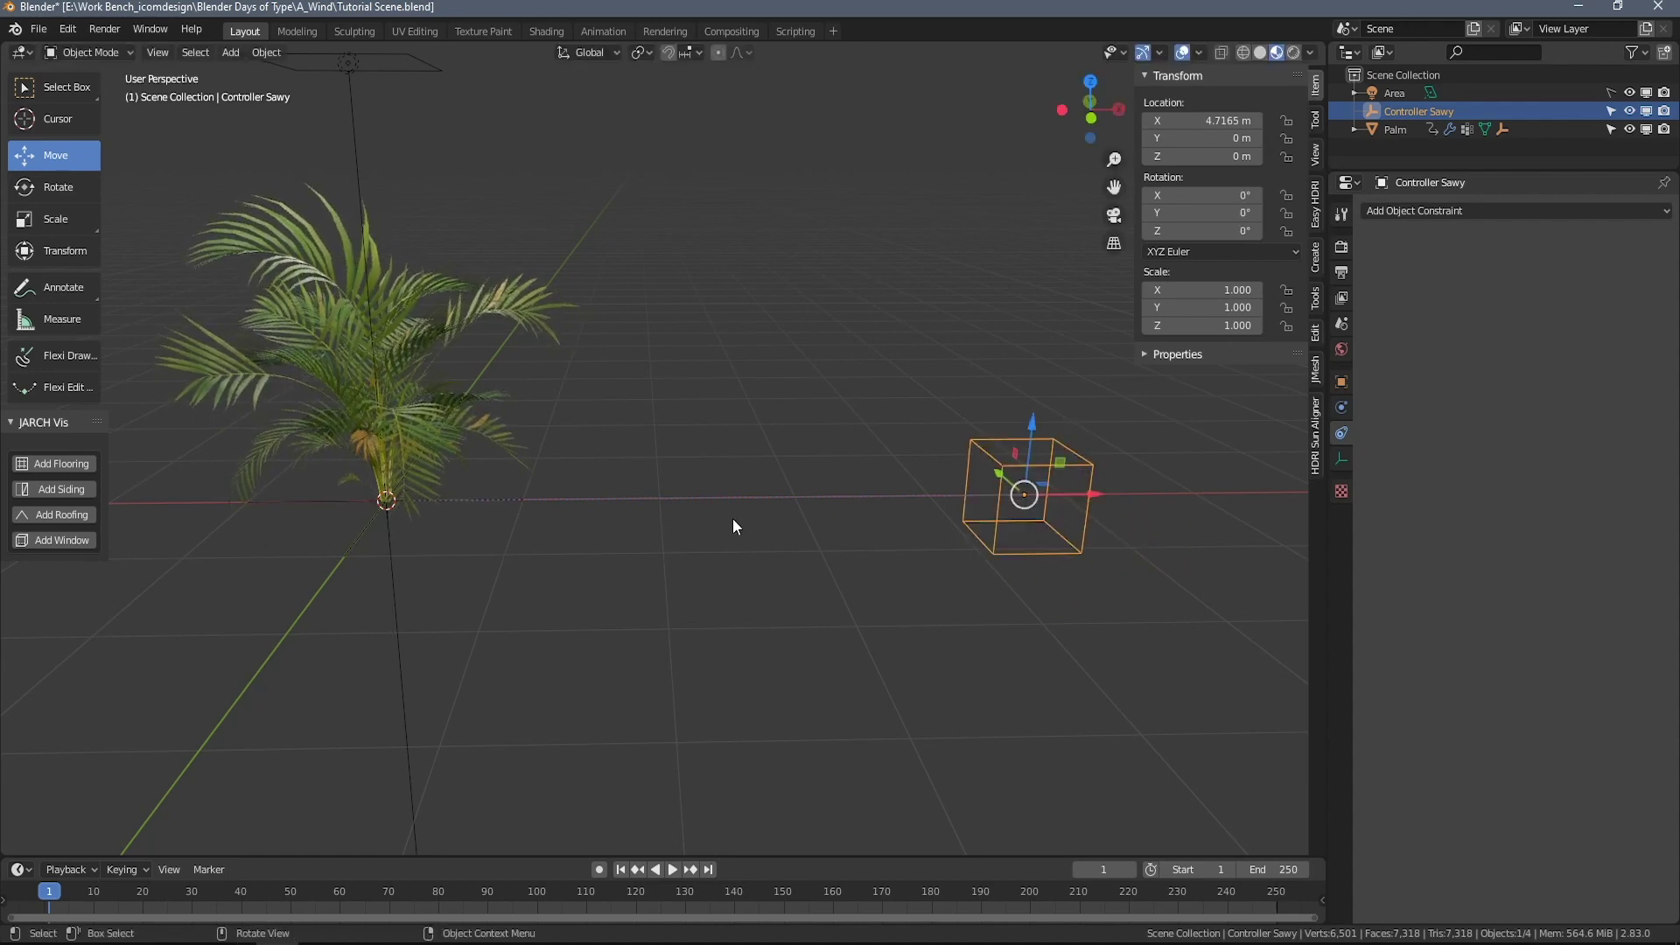
{"action": "middle_click_drag", "start_coordinate": [732, 518], "coordinate": [761, 282]}
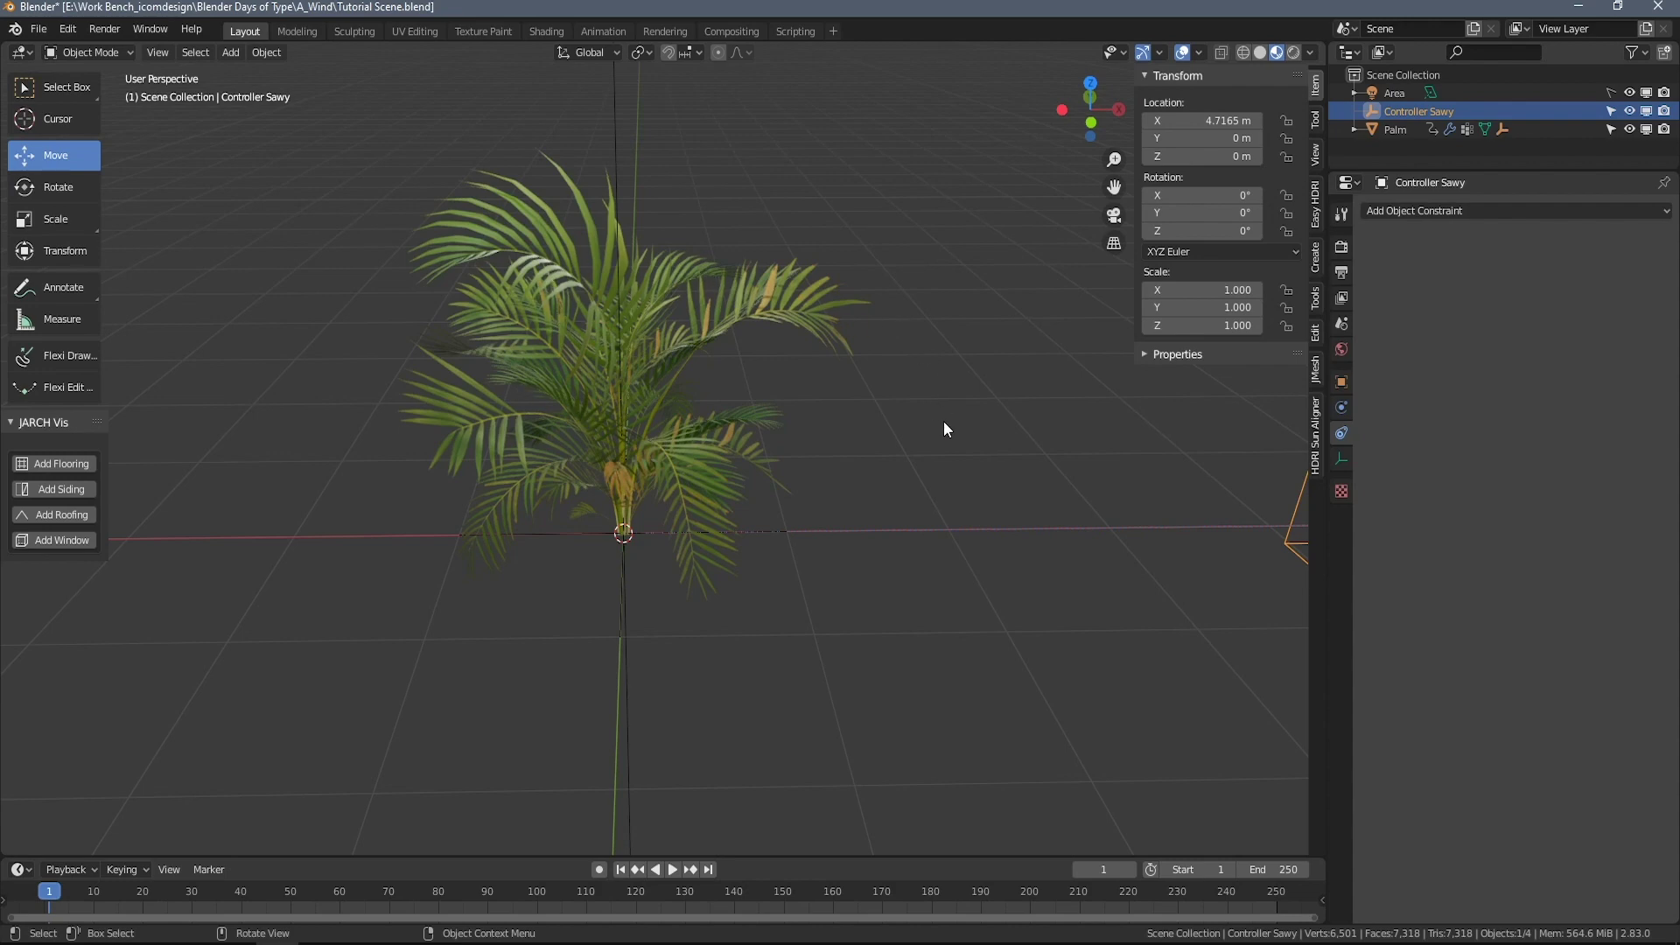
{"action": "scroll", "coordinate": [933, 413], "scroll_direction": "up", "scroll_amount": 3}
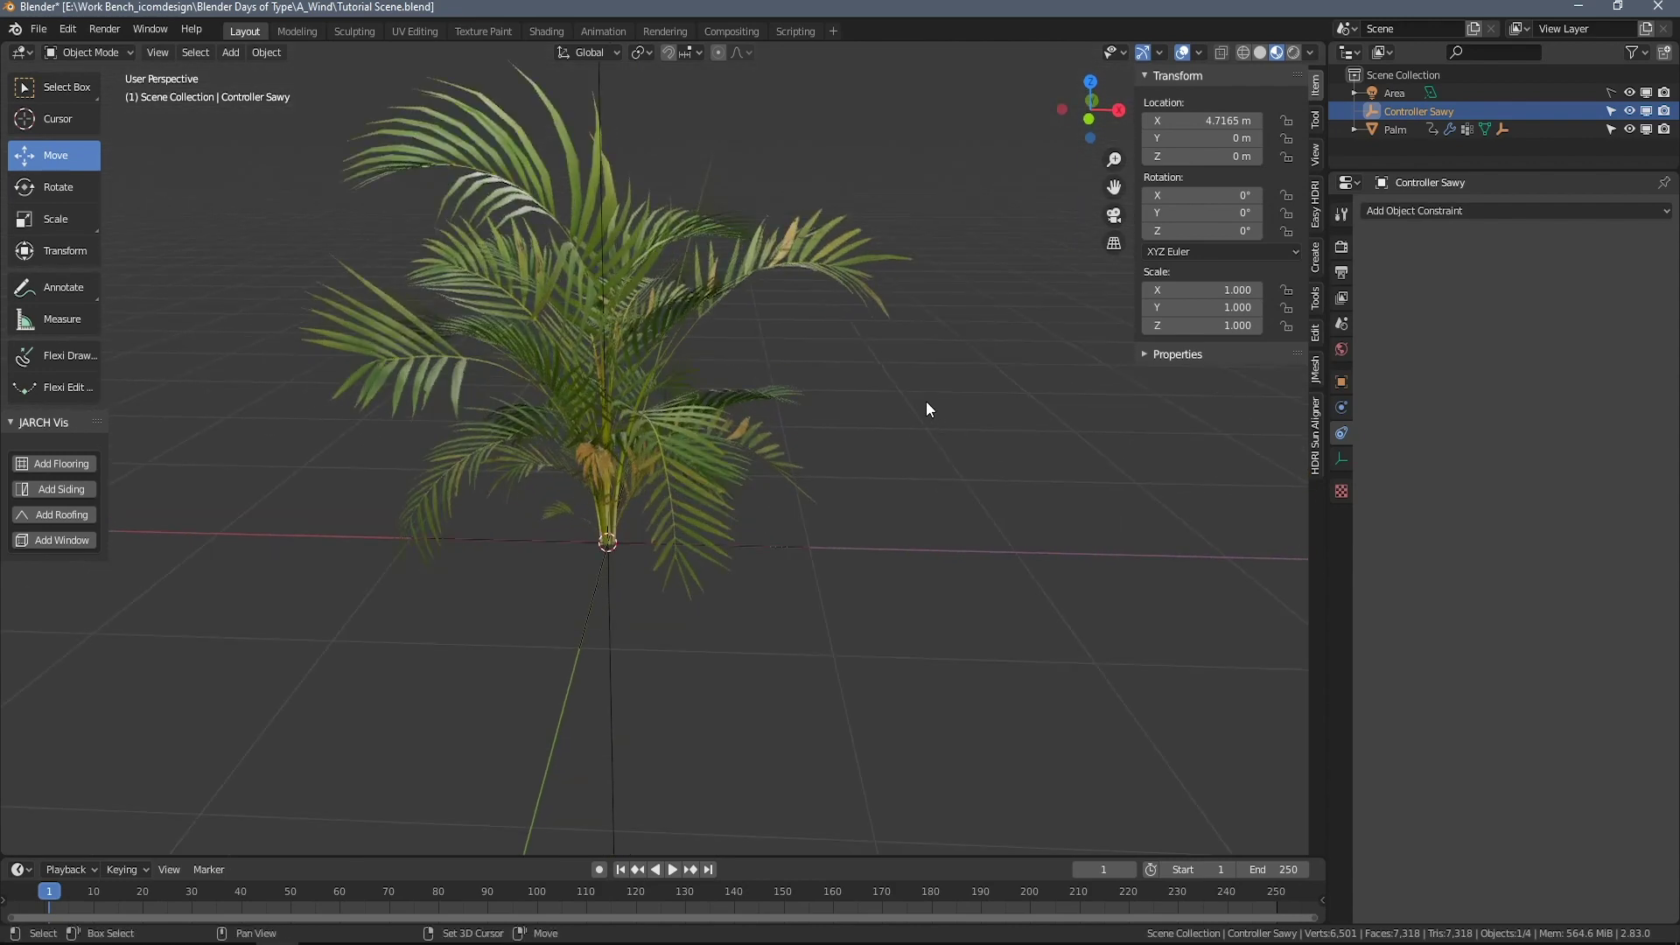
Add a Displace modifier to the Palm.
{"action": "left_click", "coordinate": [788, 318]}
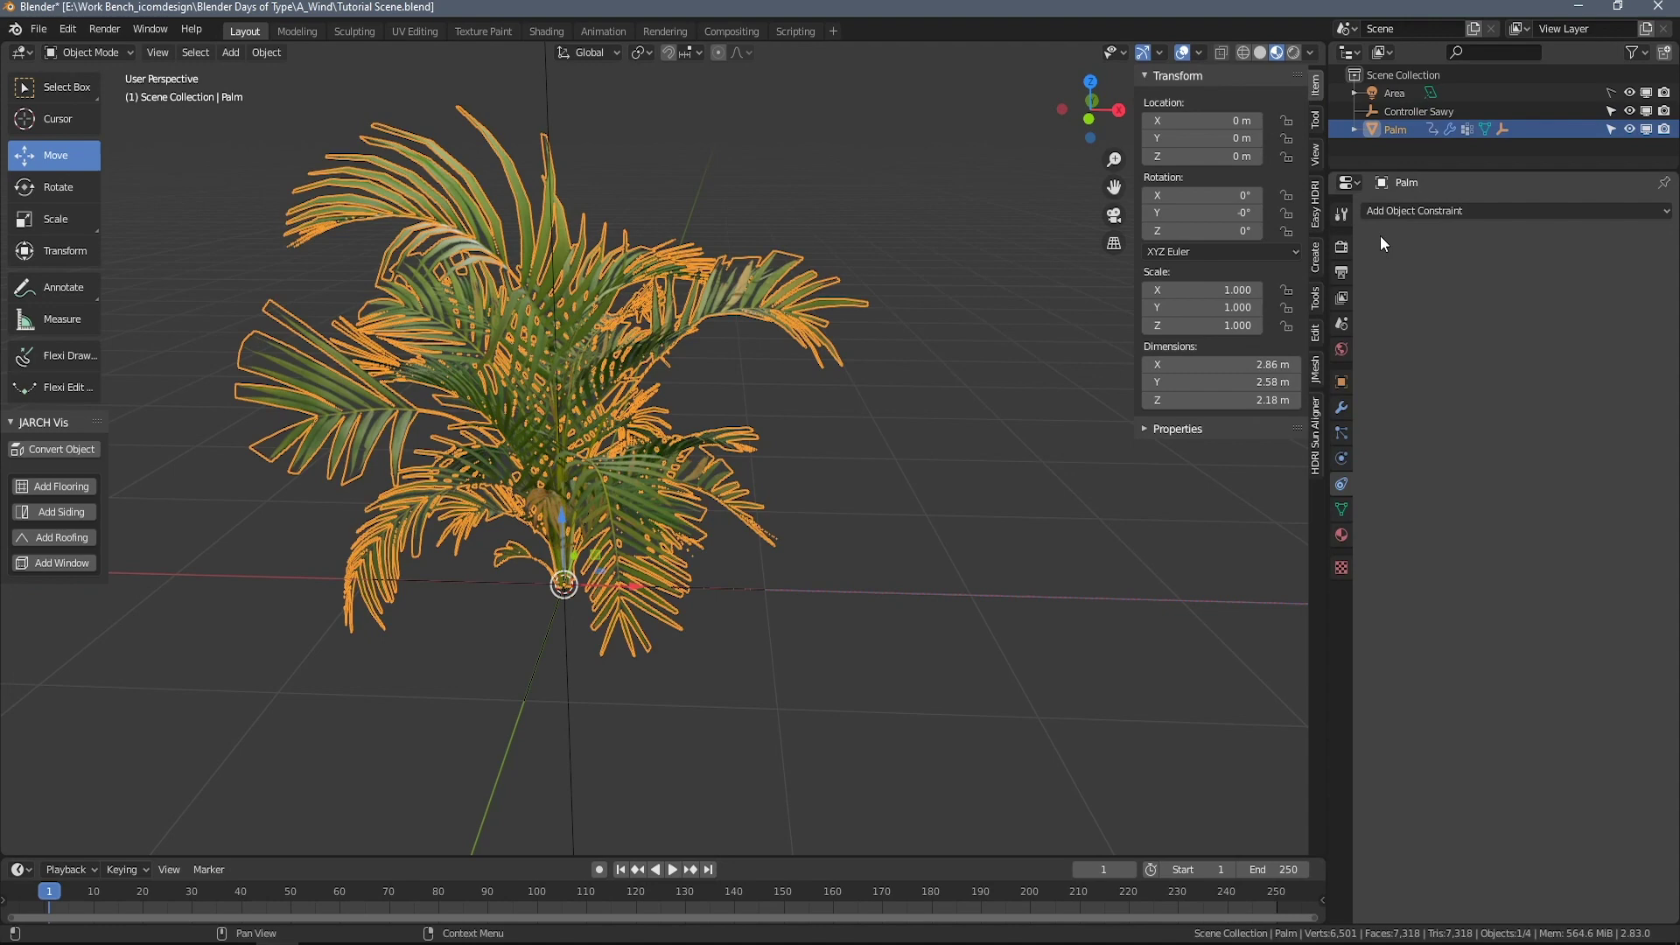
{"action": "left_click", "coordinate": [1342, 408]}
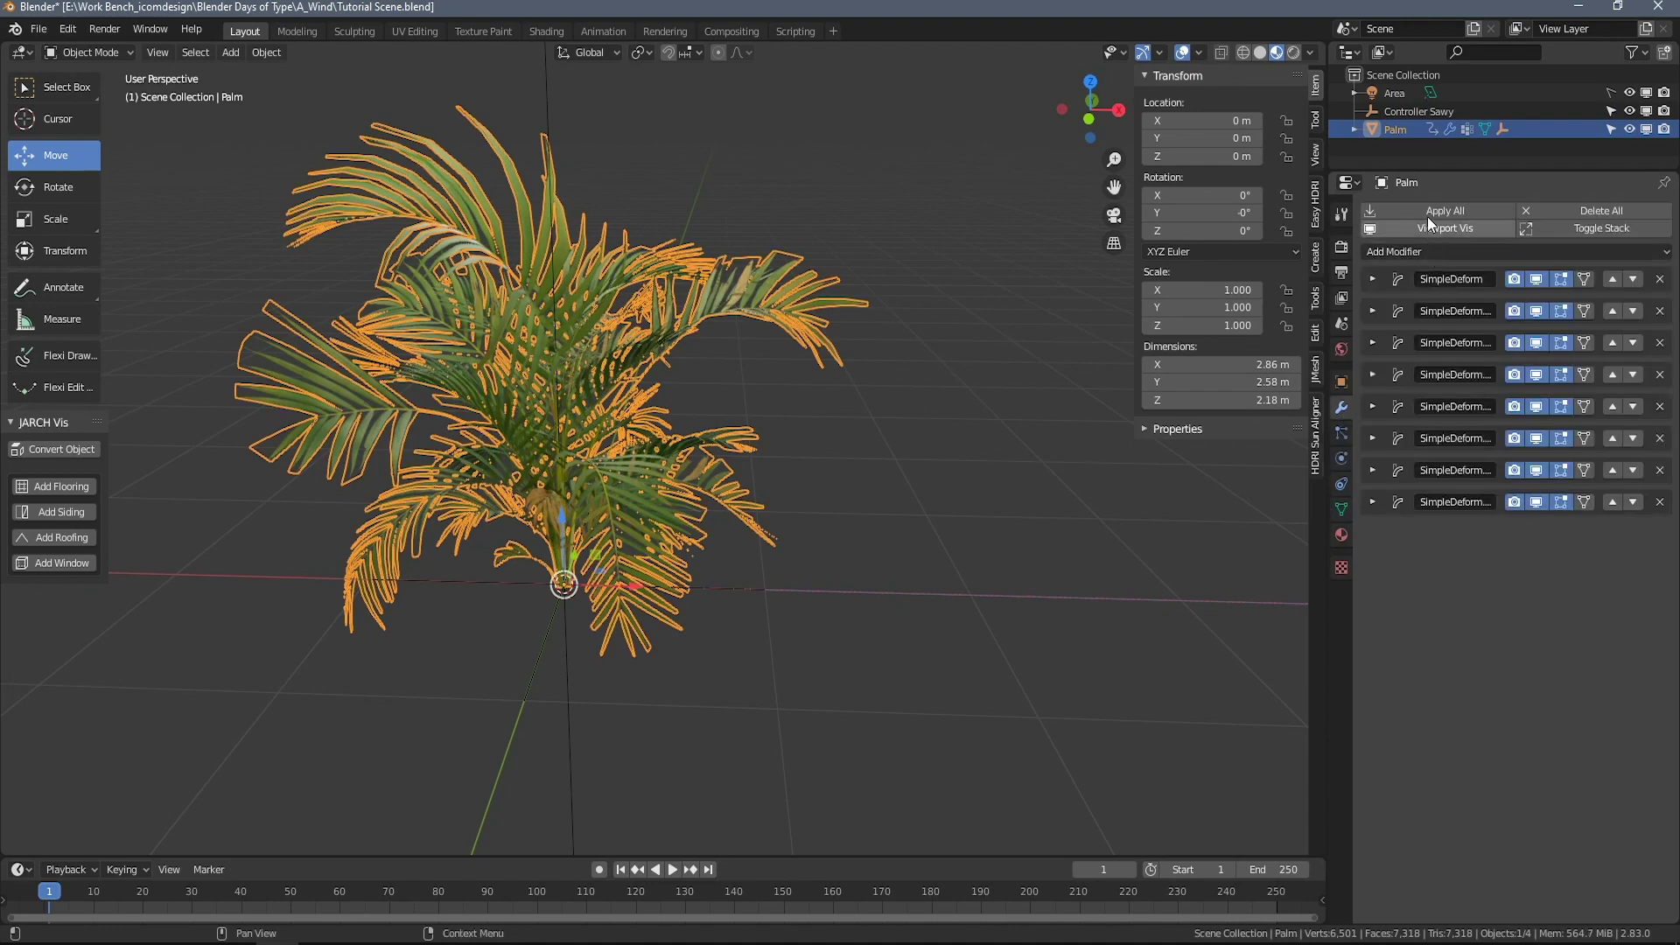
{"action": "left_click", "coordinate": [1443, 251]}
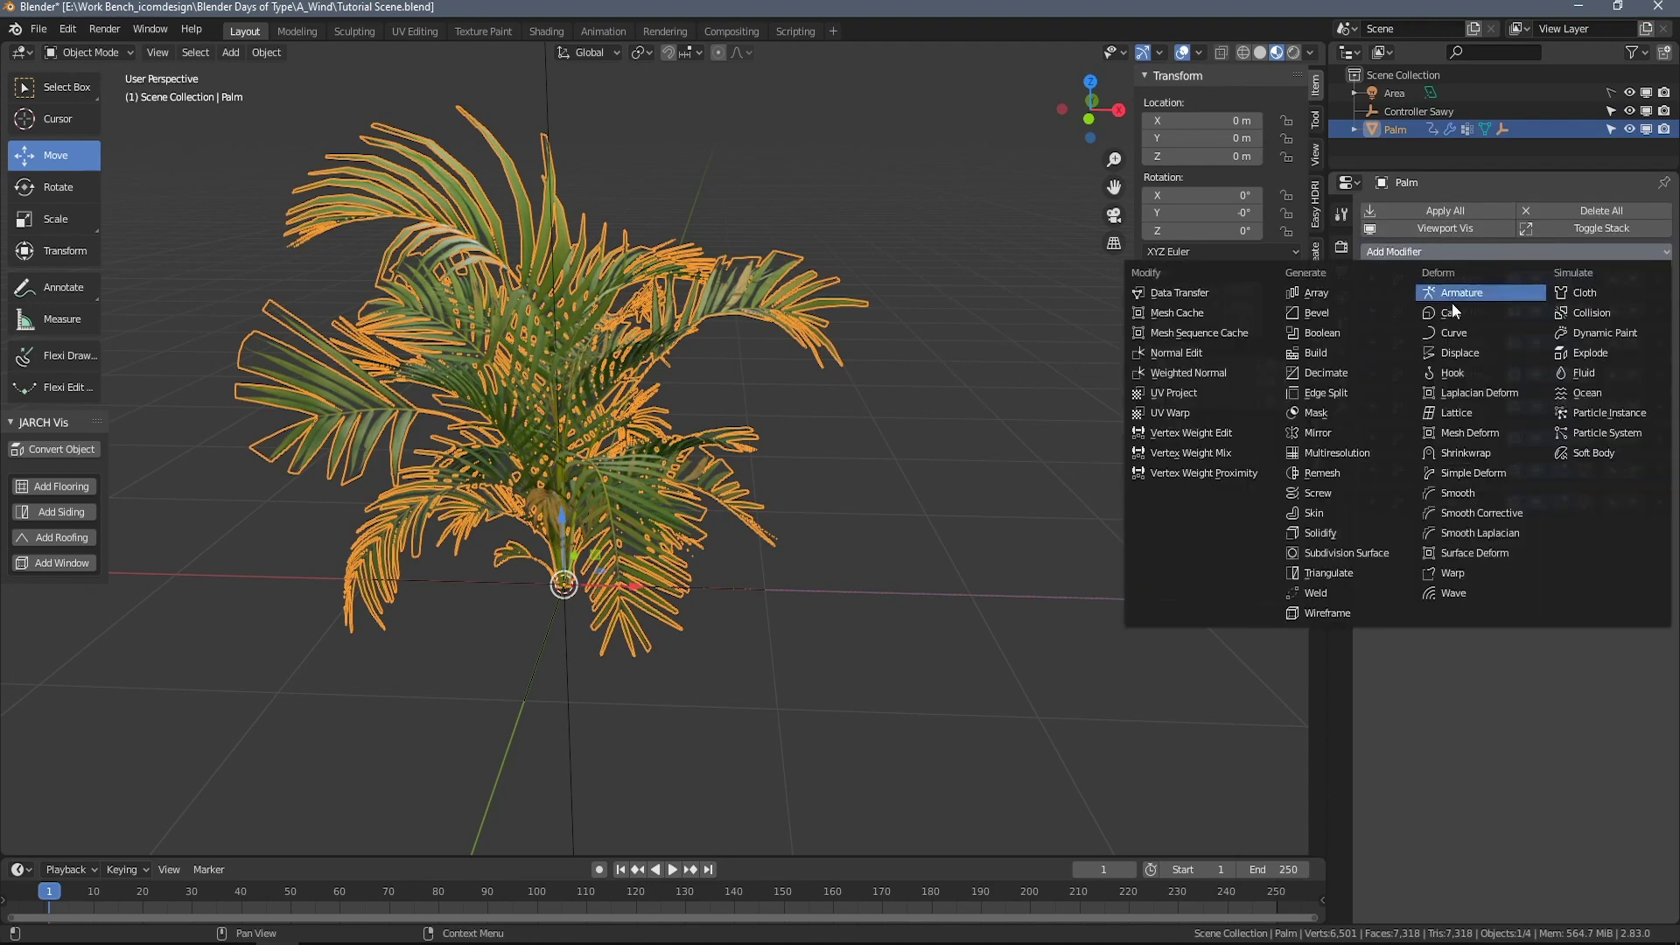
{"action": "left_click", "coordinate": [1478, 354]}
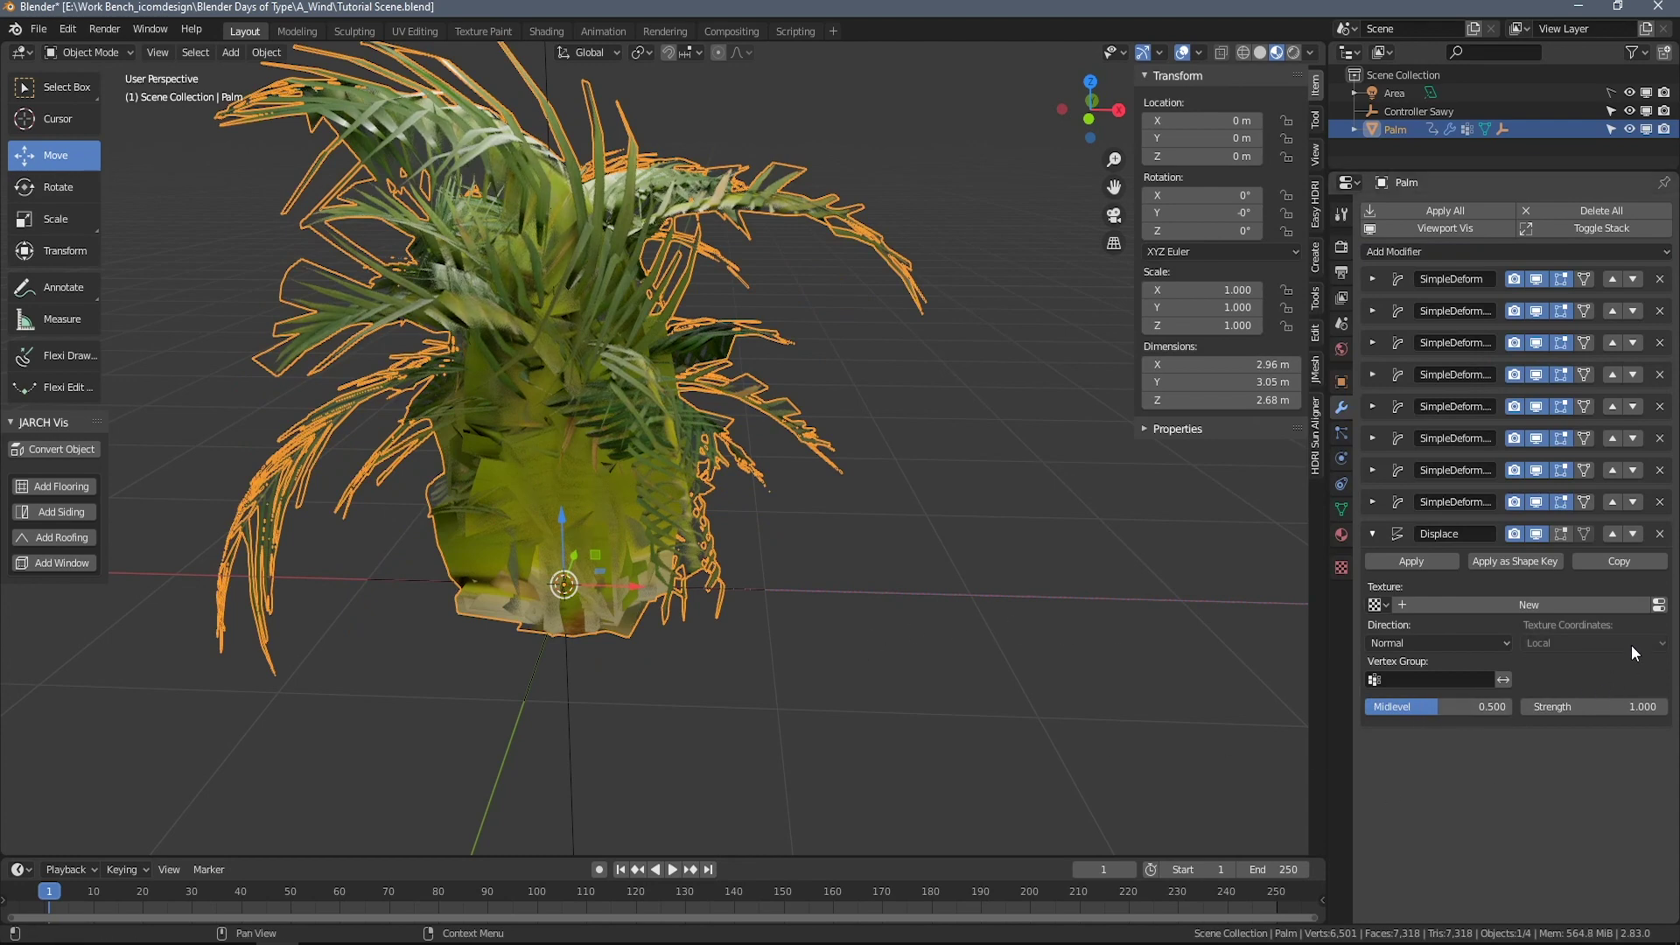
Create a new Clouds texture with Improved Perlin noise basis for the displacement.
{"action": "left_click", "coordinate": [1659, 605]}
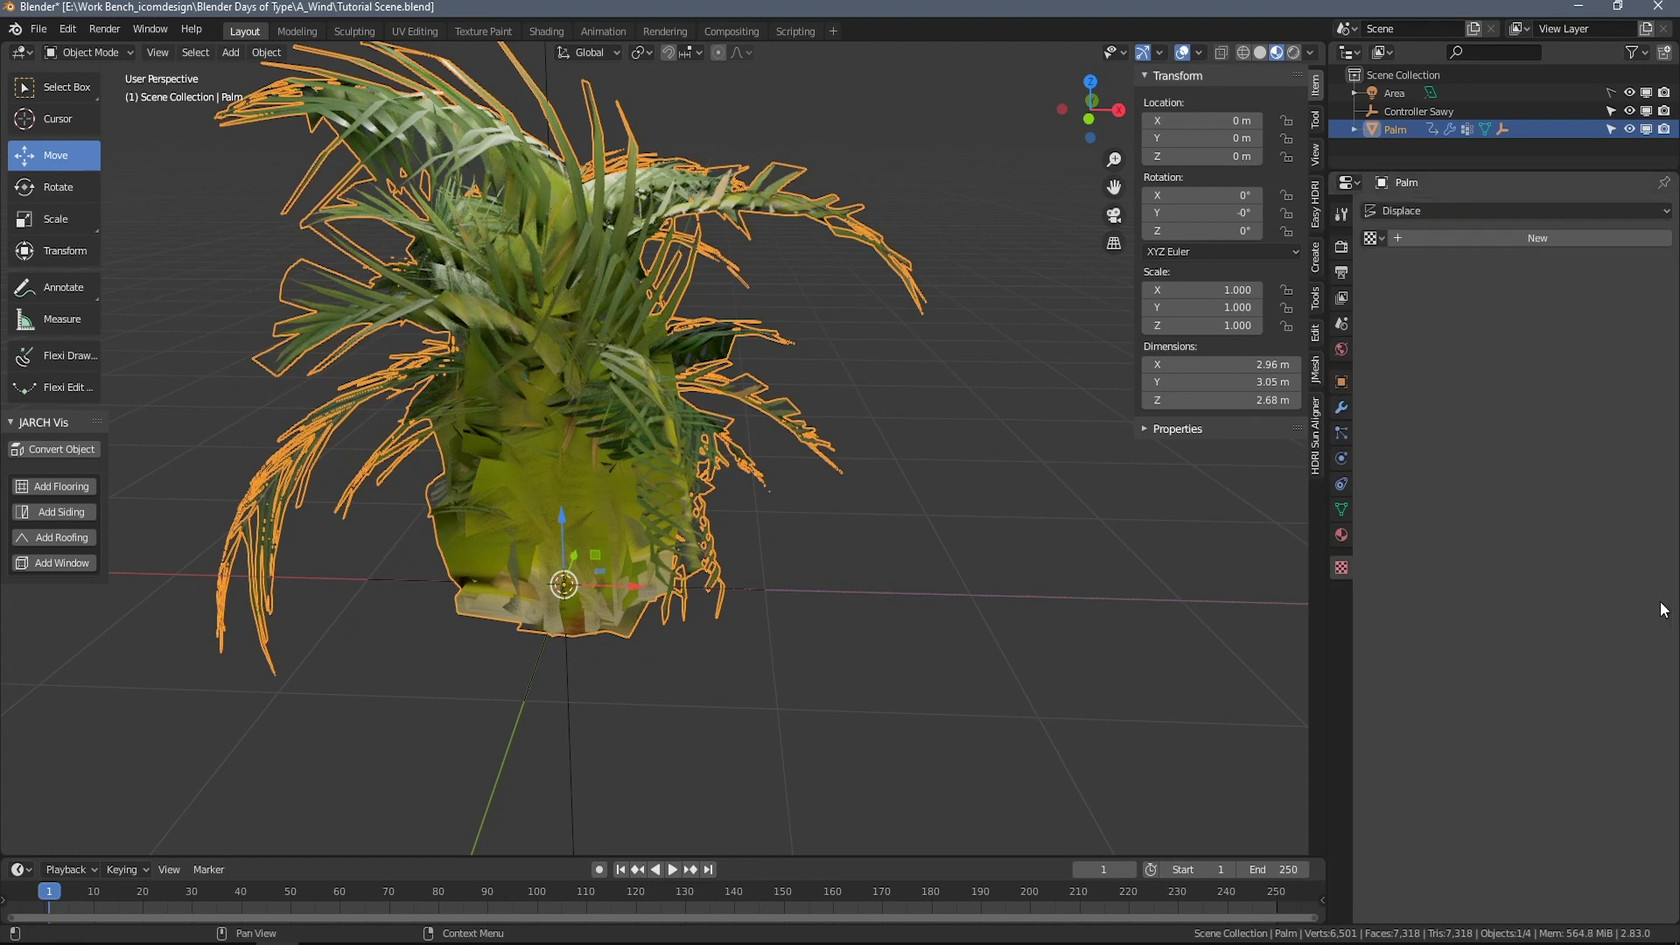
{"action": "left_click", "coordinate": [1473, 237]}
{"action": "left_click", "coordinate": [1507, 262]}
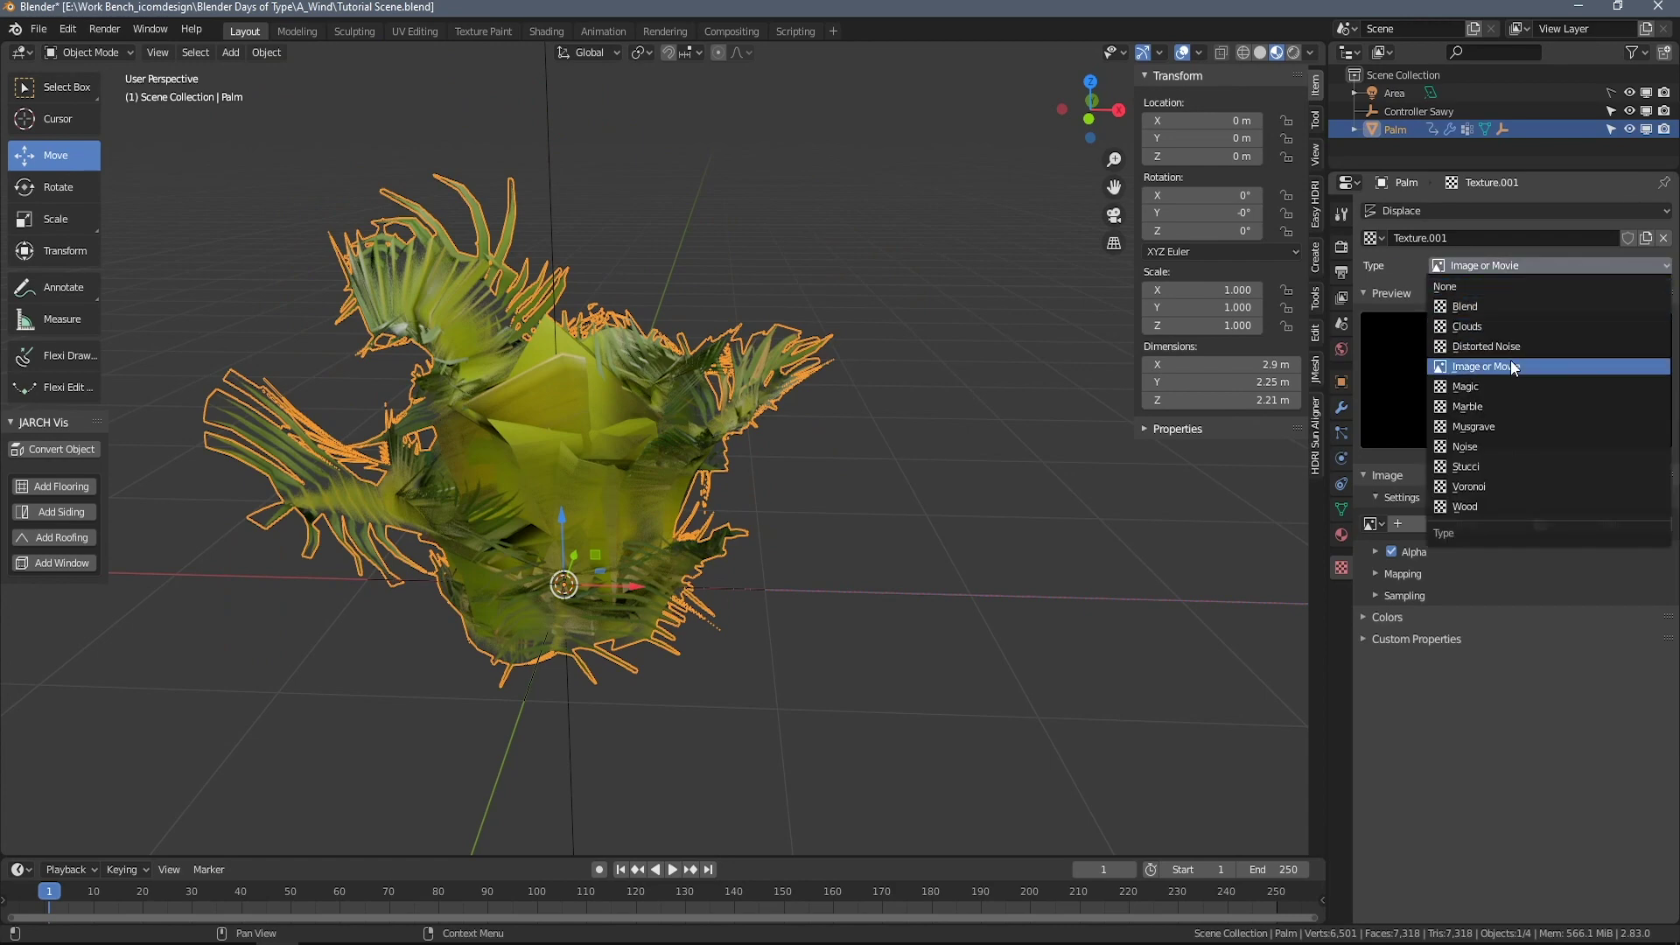
{"action": "left_click", "coordinate": [1493, 329]}
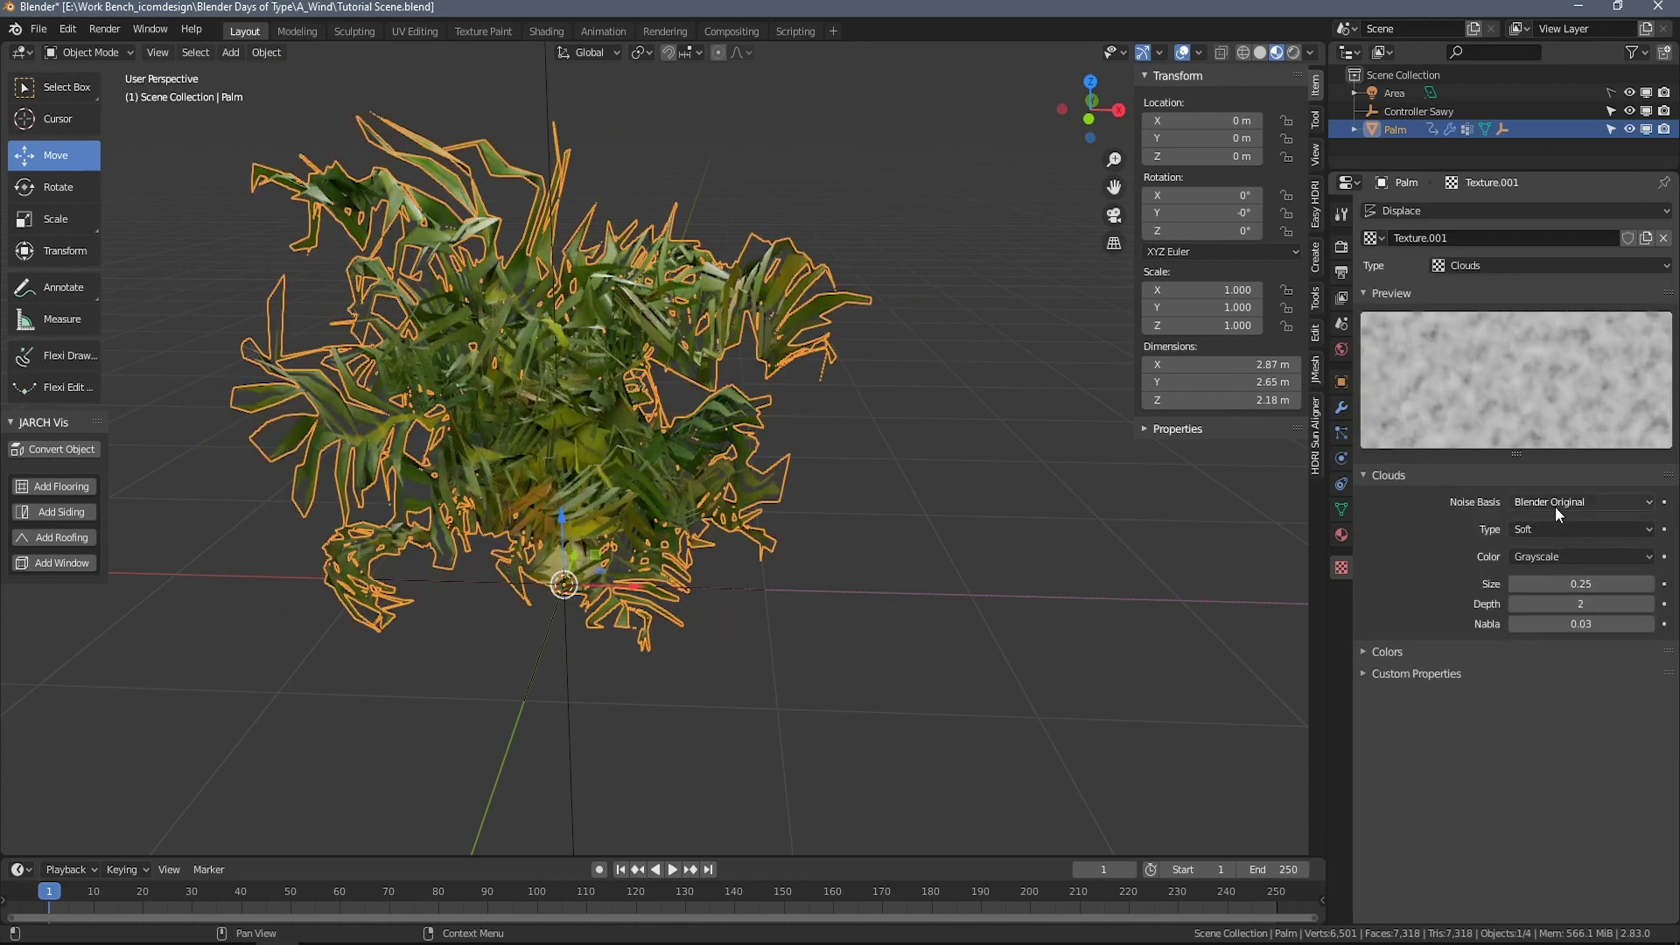
{"action": "left_click", "coordinate": [1556, 503]}
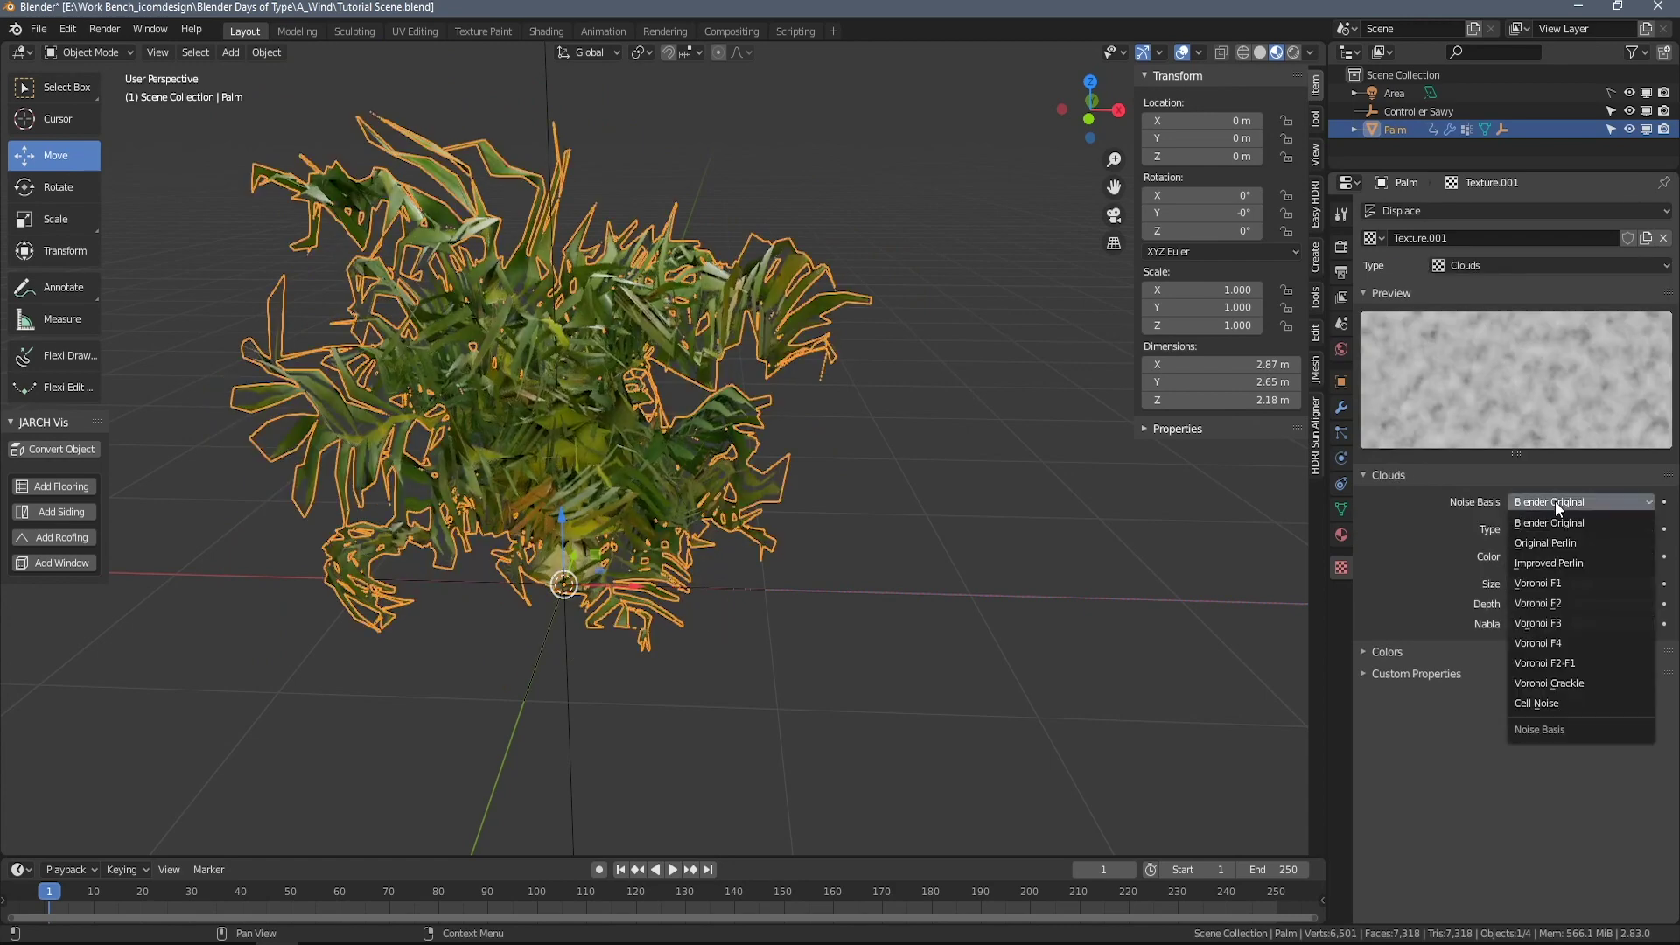
{"action": "left_click", "coordinate": [1561, 562]}
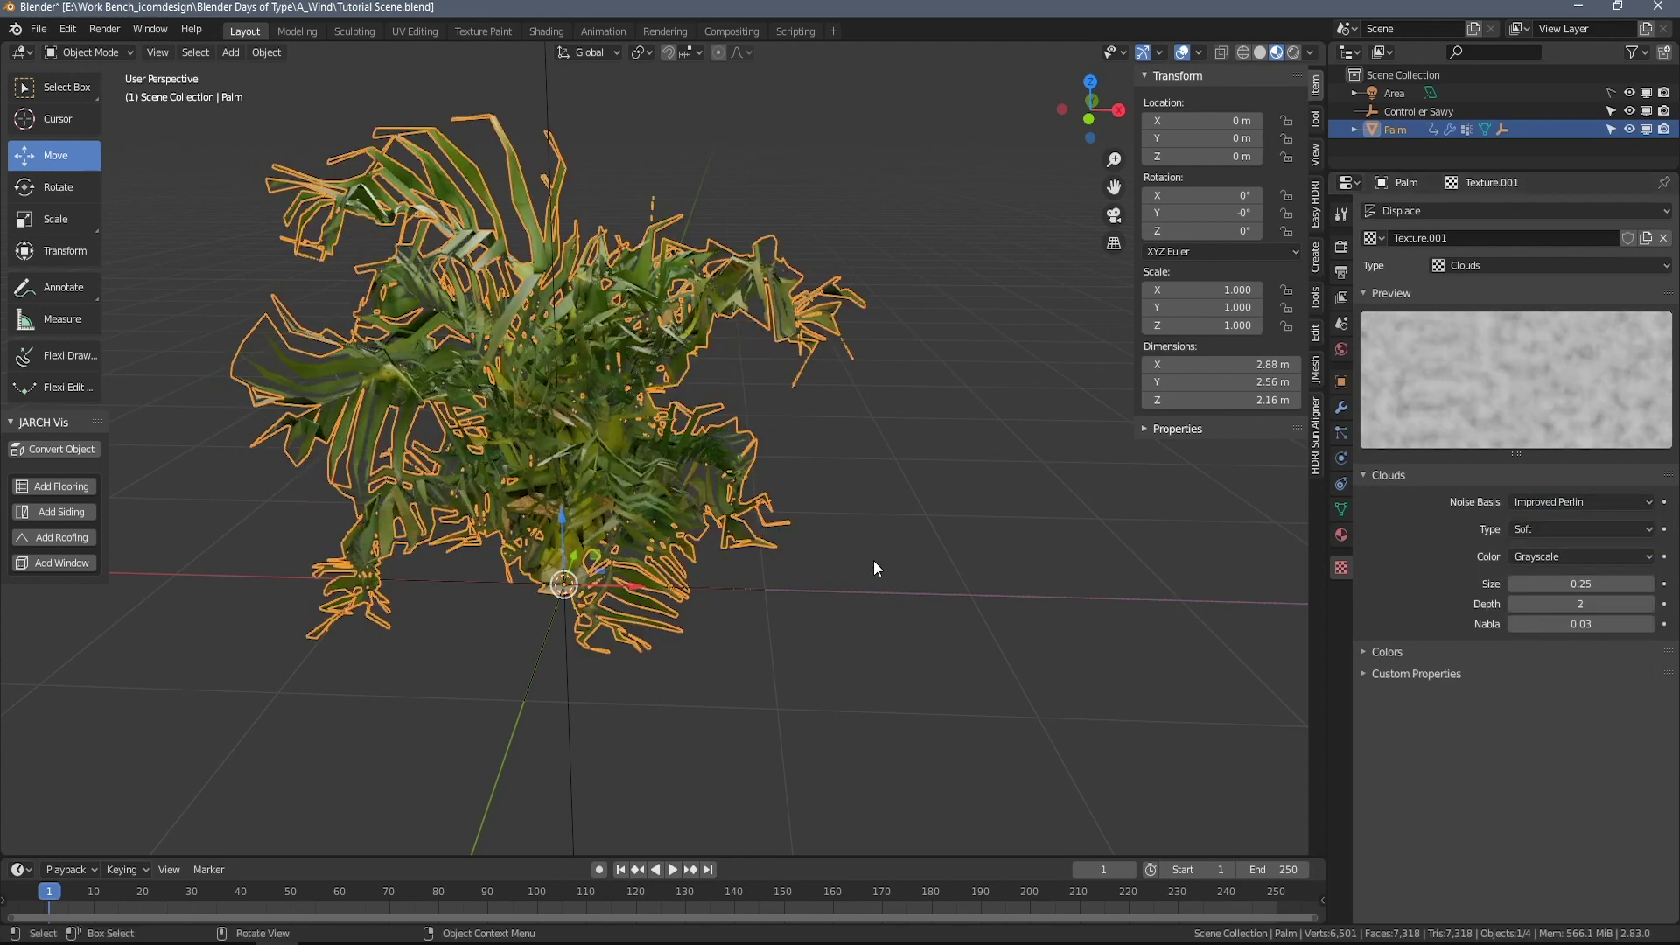
Set the Displace strength to 0.1 after trying -3.2.
{"action": "left_click", "coordinate": [1341, 408]}
{"action": "left_click", "coordinate": [1611, 702]}
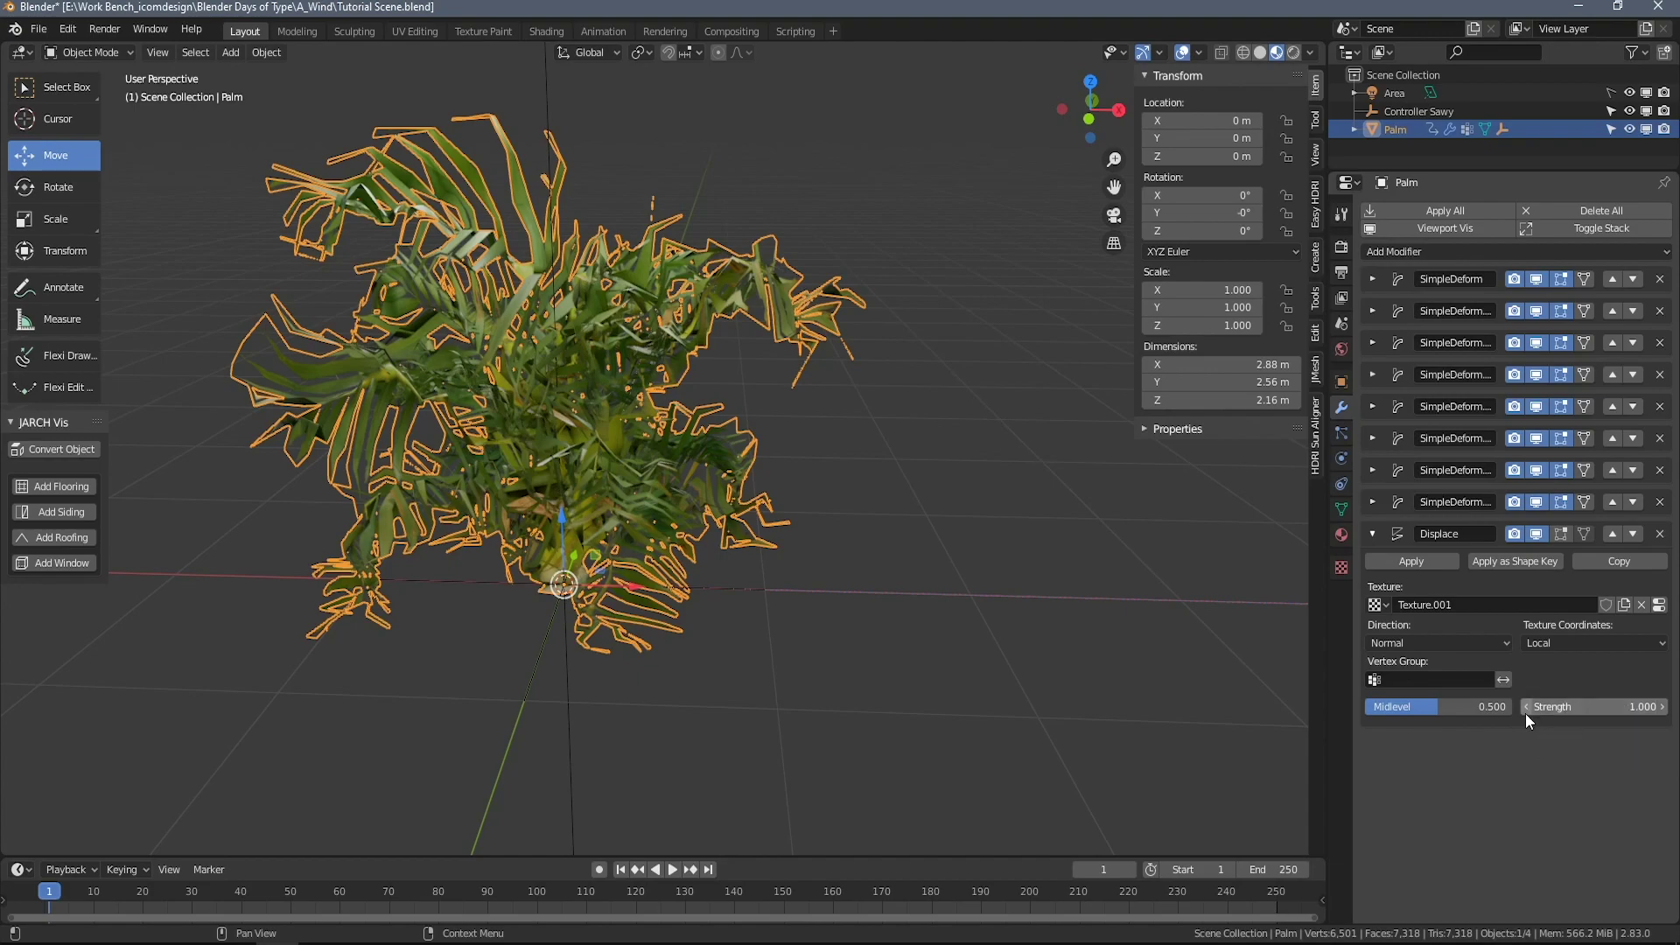
{"action": "type", "text": "-3.2"}
{"action": "key", "text": "Return"}
{"action": "left_click_drag", "start_coordinate": [1611, 706], "coordinate": [1658, 706]}
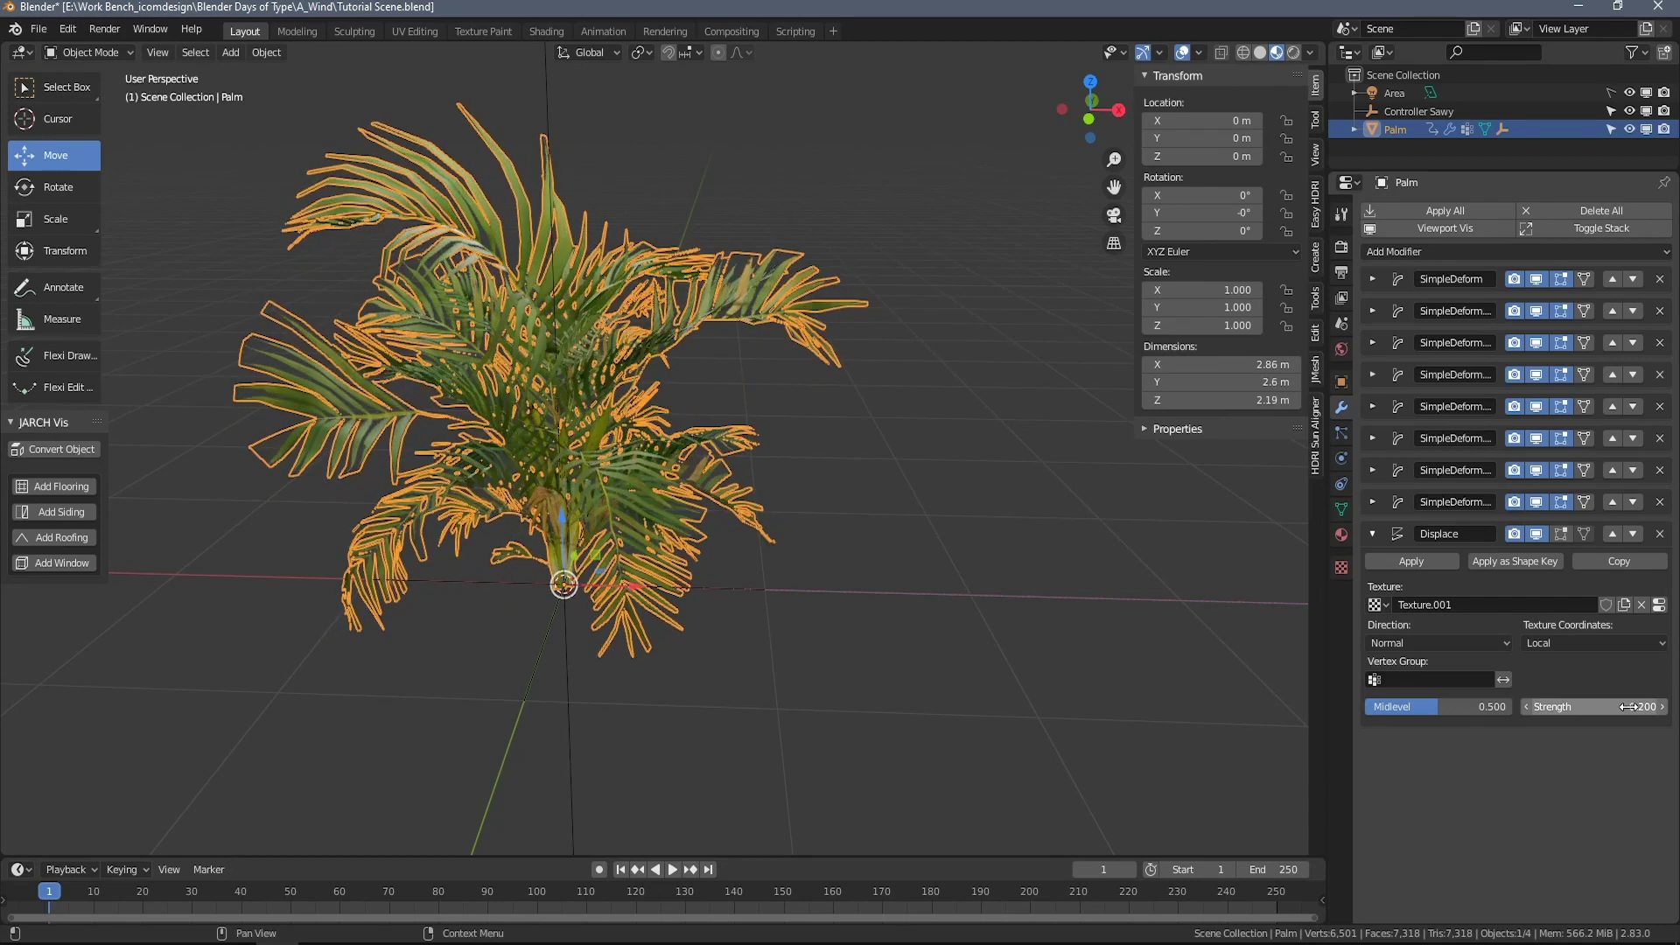
{"action": "left_click", "coordinate": [1595, 706]}
{"action": "type", "text": "0.1"}
{"action": "key", "text": "Return"}
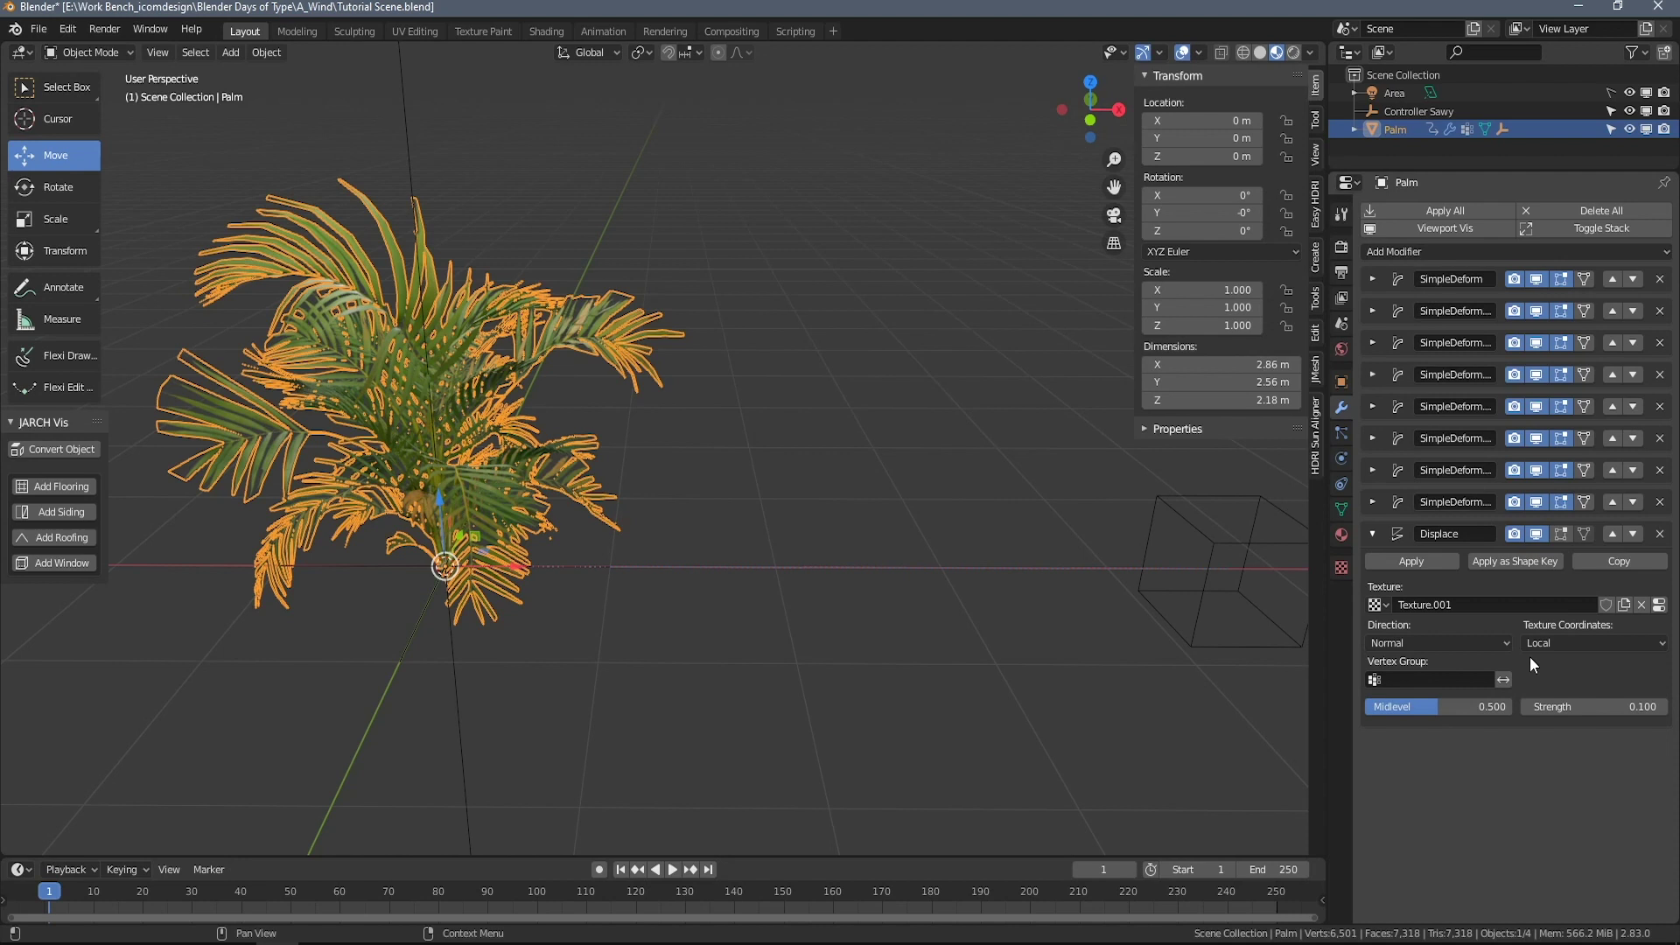
{"action": "left_click", "coordinate": [1630, 644]}
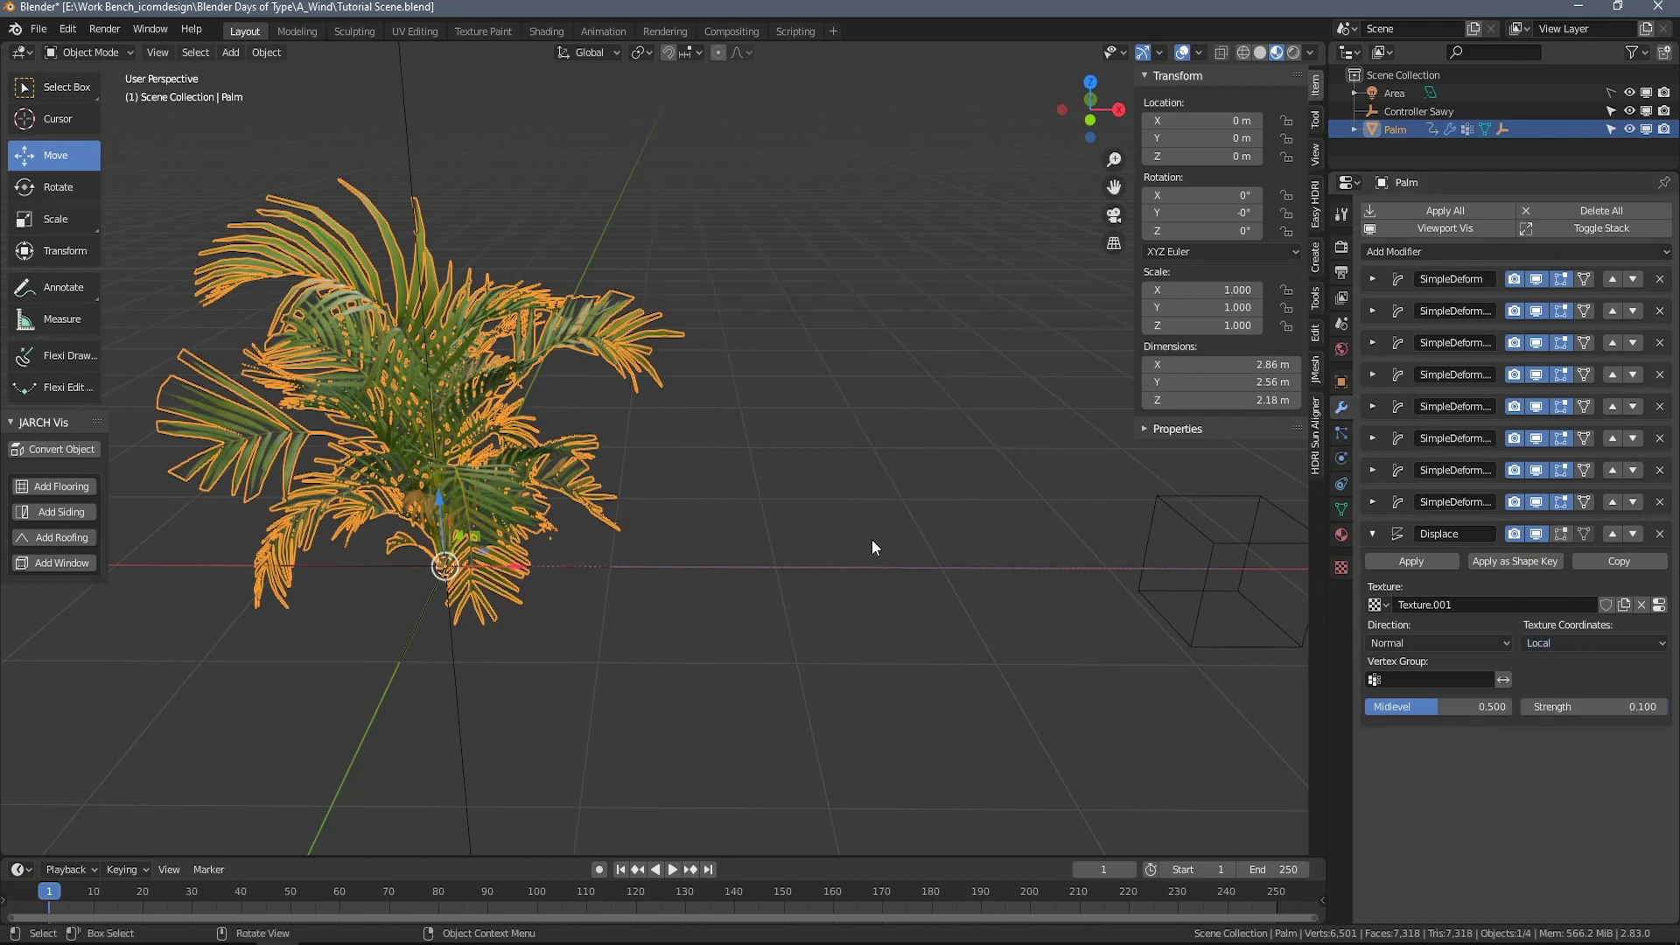
{"action": "middle_click_drag", "start_coordinate": [942, 620], "coordinate": [690, 601], "text": "shift"}
Add a Cone empty at the origin, rotate it 90° on X, and scale it to 0.315.
{"action": "left_click", "coordinate": [691, 602]}
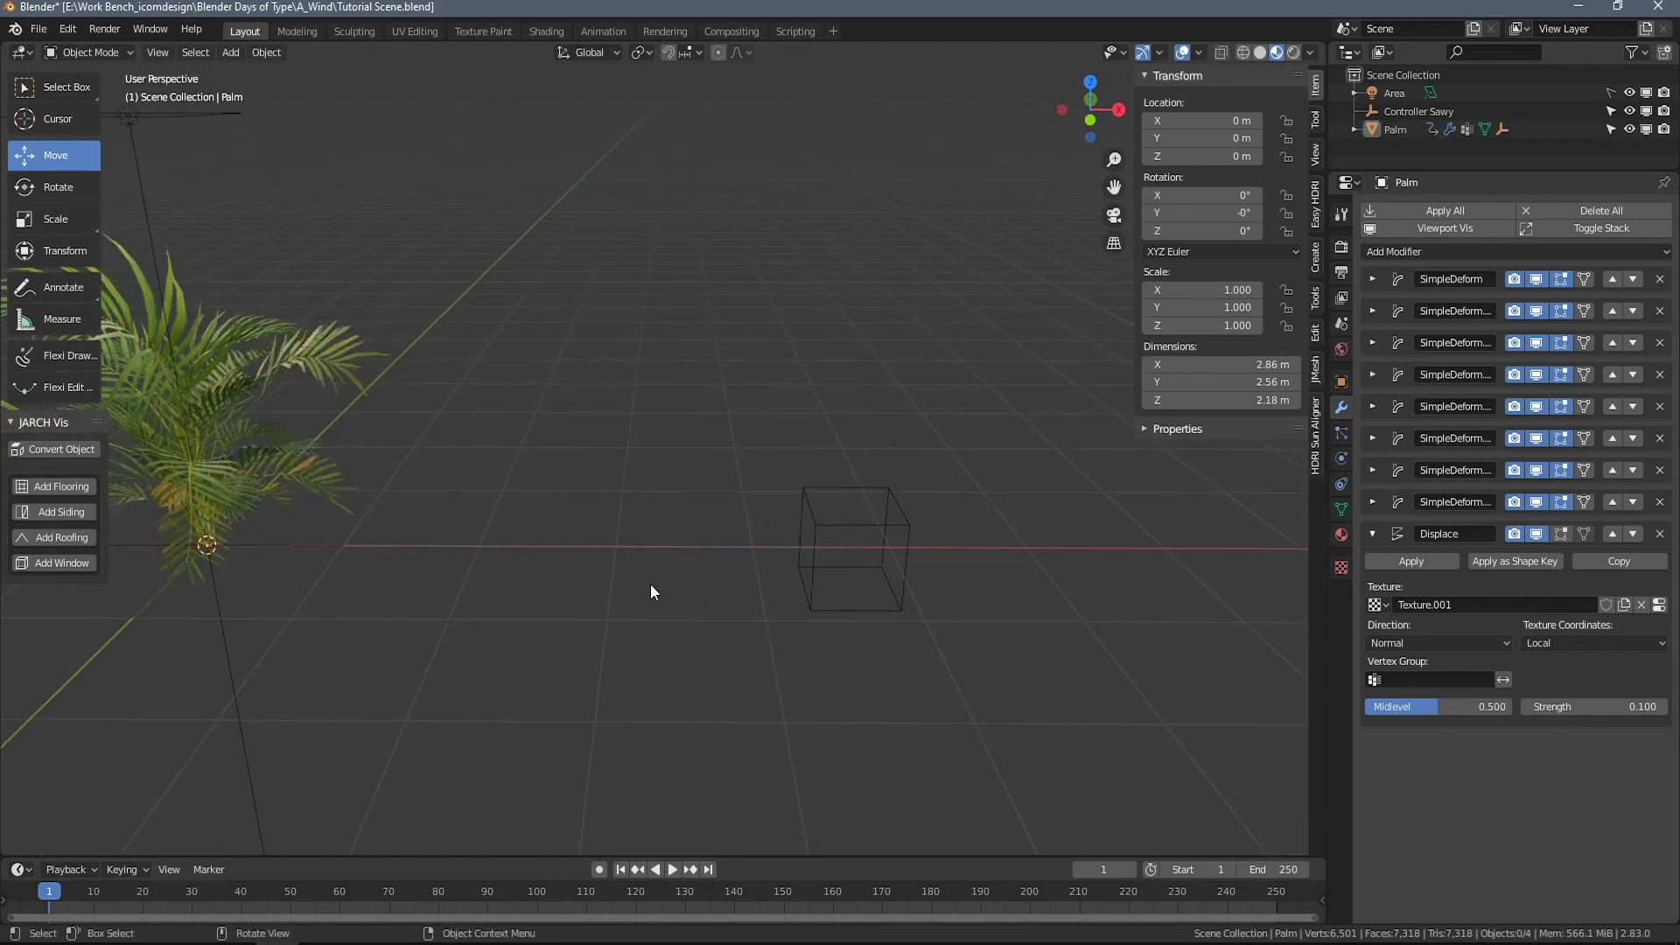
{"action": "key", "text": "shift+a"}
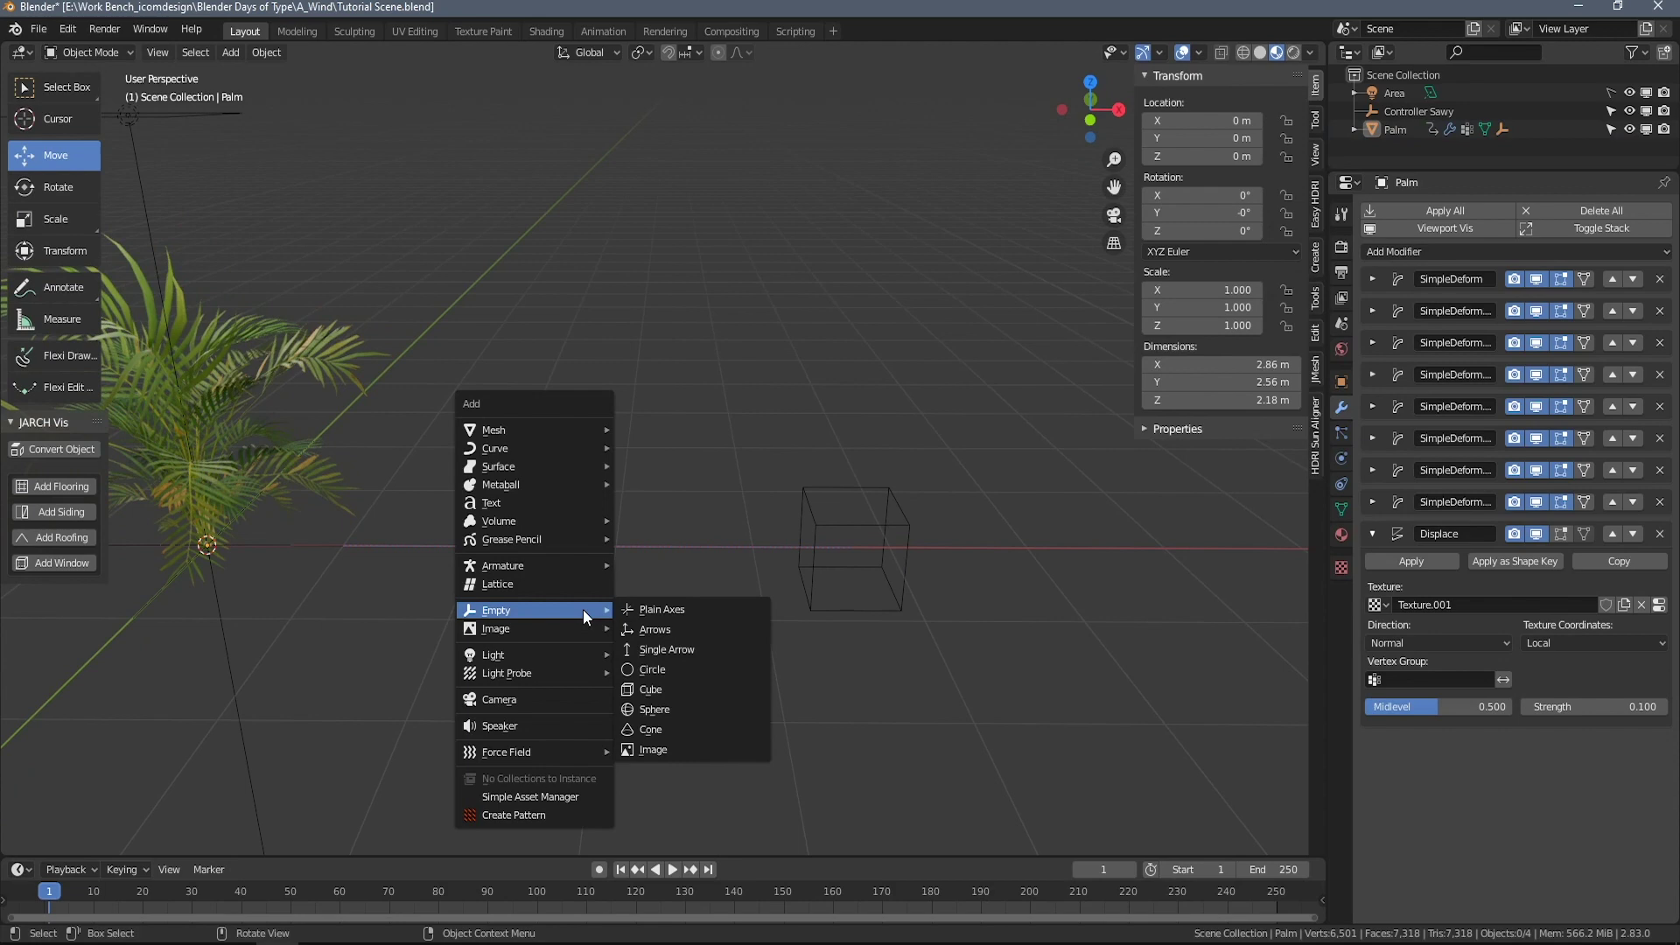
{"action": "left_click", "coordinate": [665, 727]}
{"action": "middle_click_drag", "start_coordinate": [467, 654], "coordinate": [691, 640]}
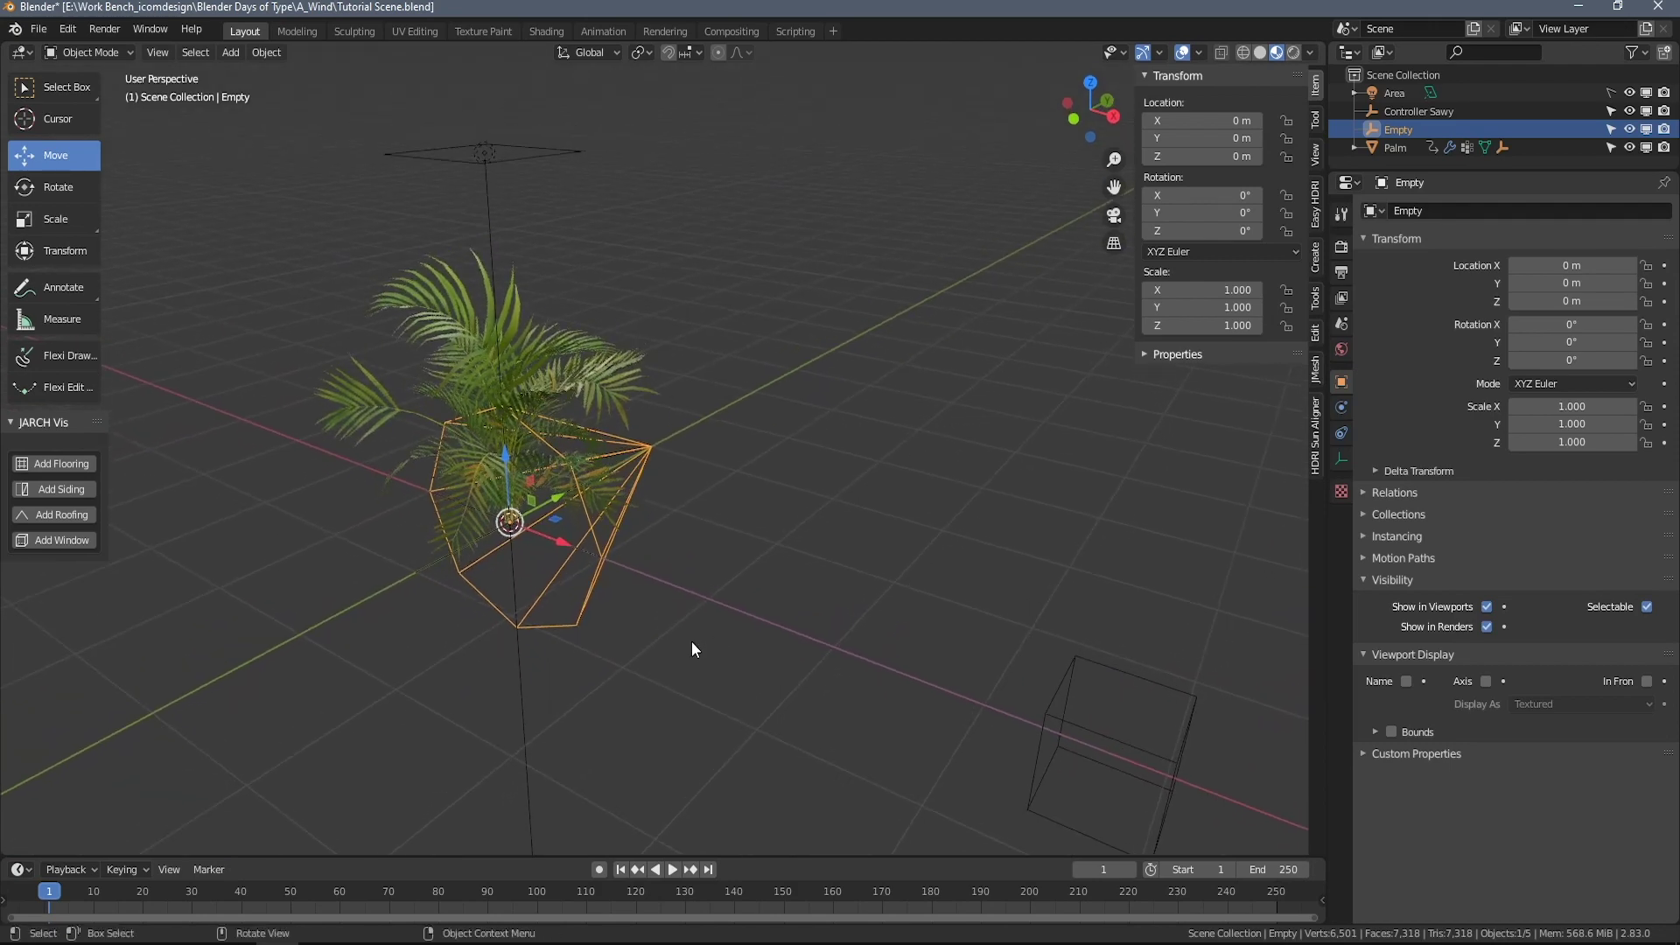
{"action": "type", "text": "r"}
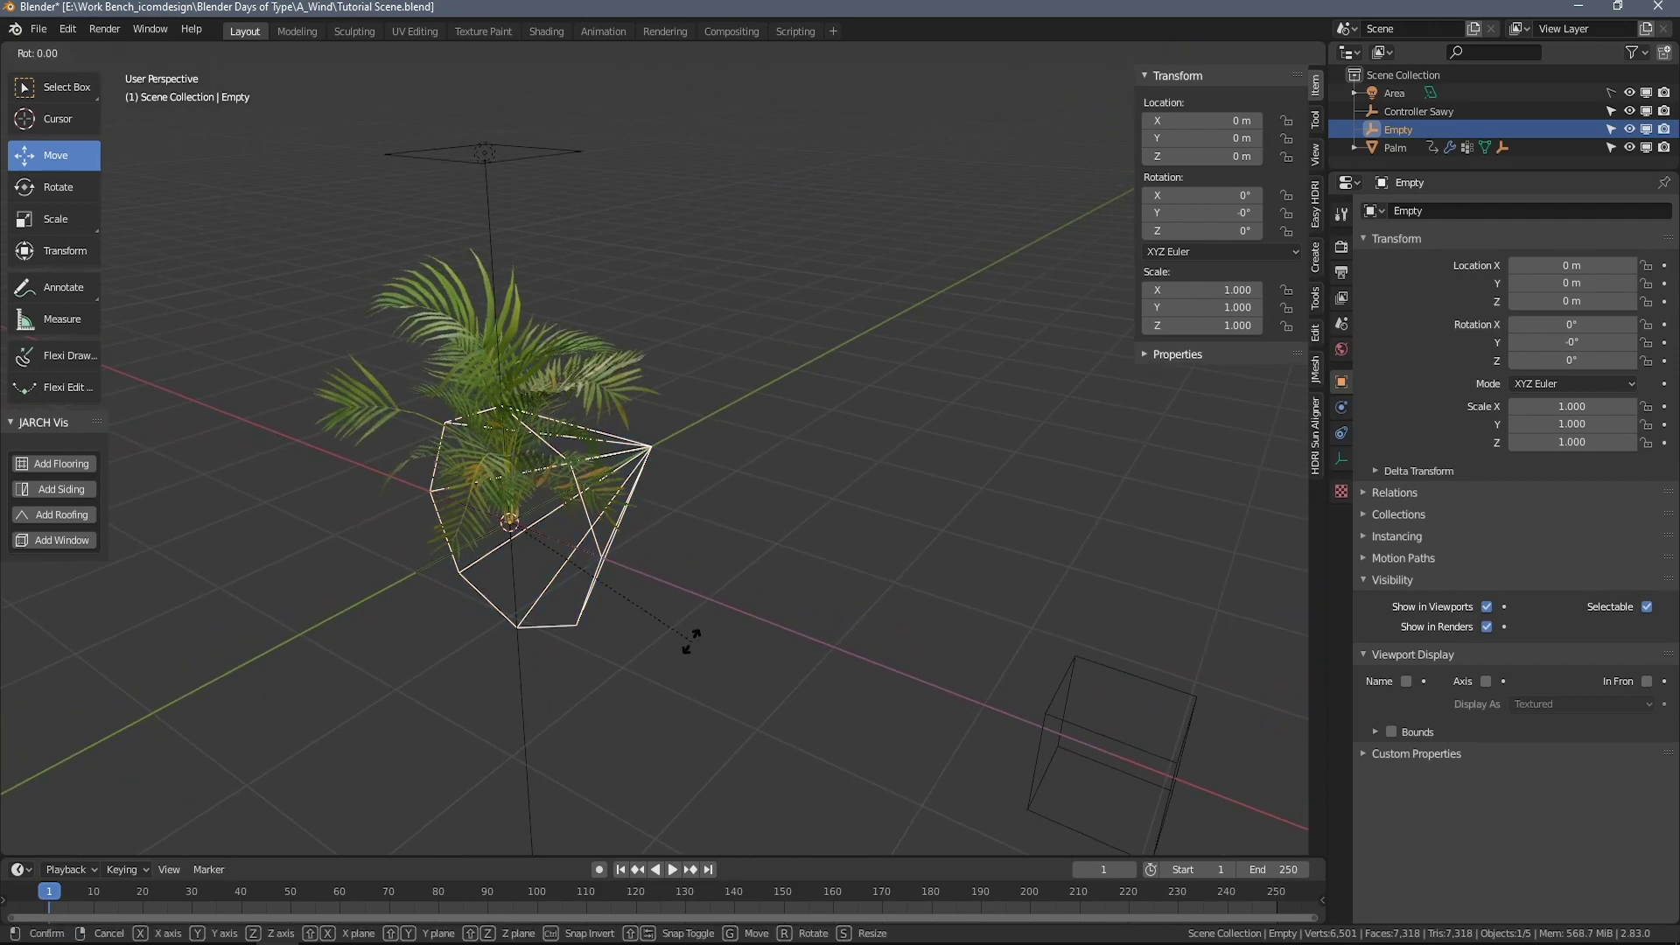
{"action": "type", "text": "90x"}
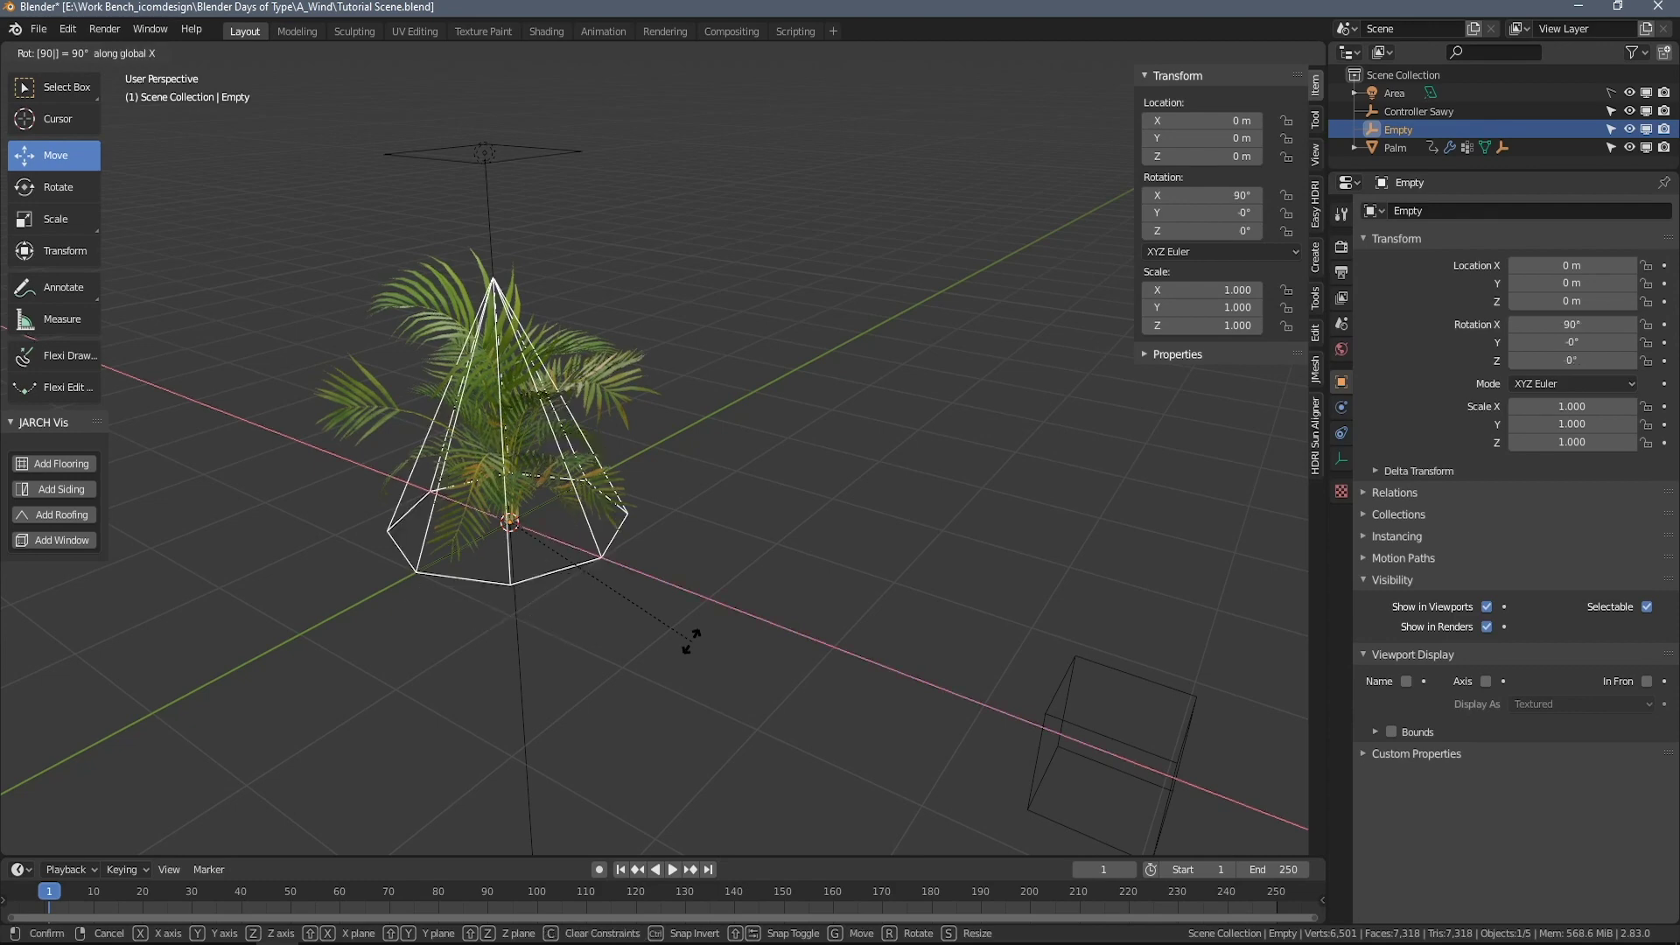
{"action": "key", "text": "Return"}
{"action": "middle_click_drag", "start_coordinate": [691, 640], "coordinate": [790, 651]}
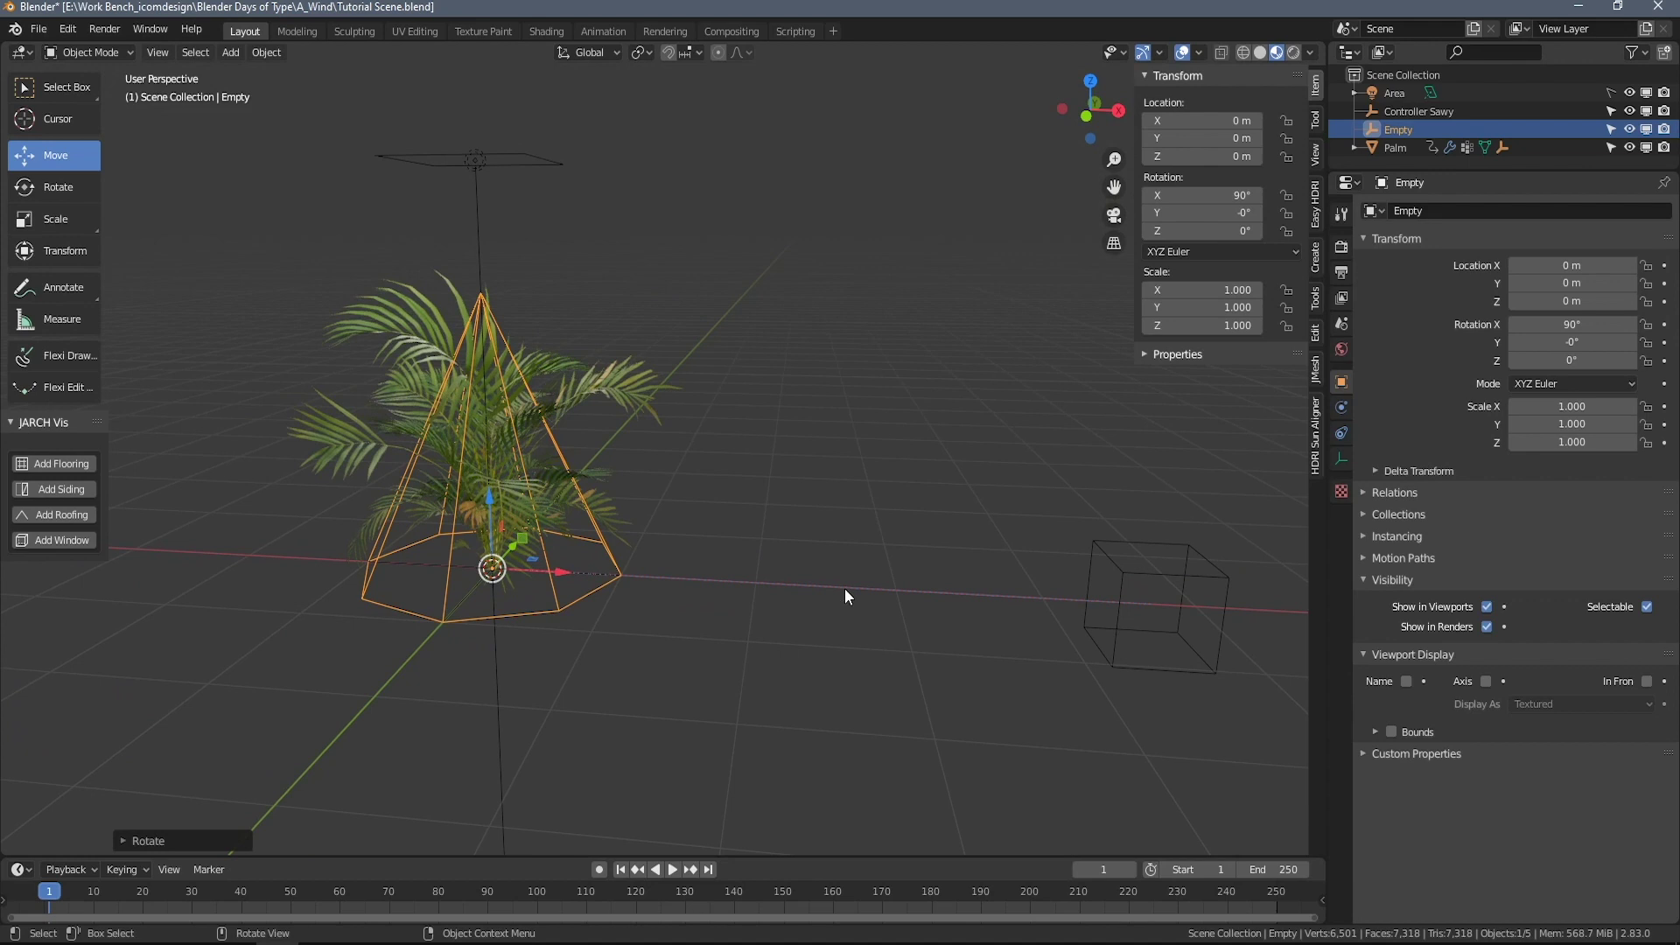
{"action": "key", "text": "s"}
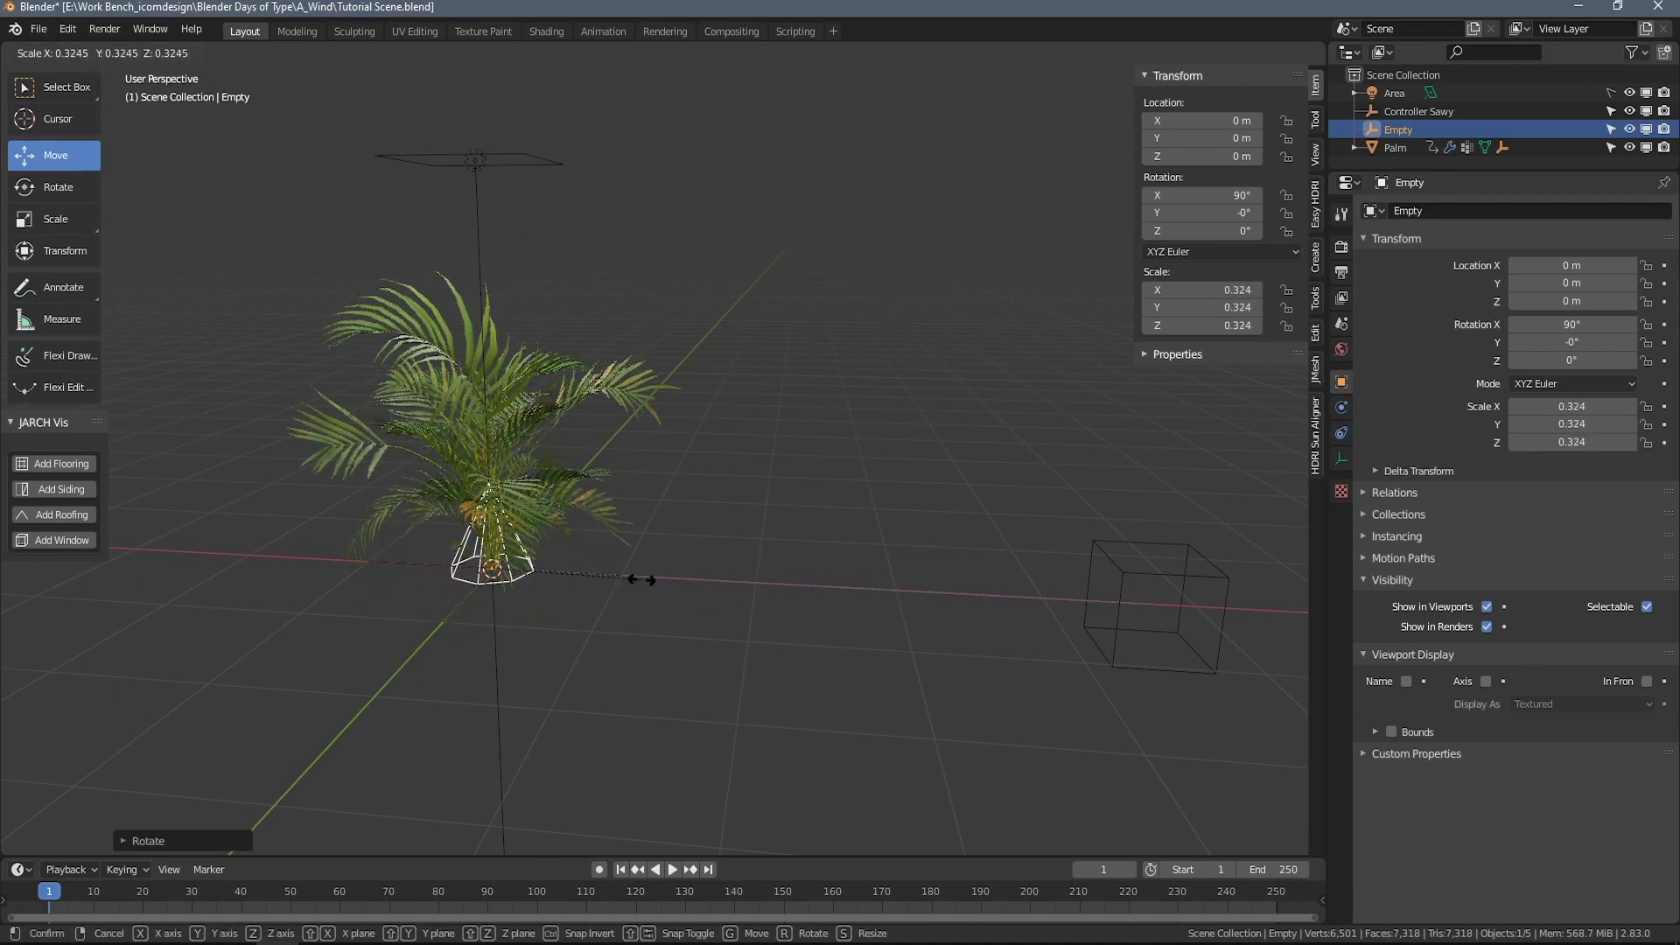
{"action": "left_click", "coordinate": [637, 581]}
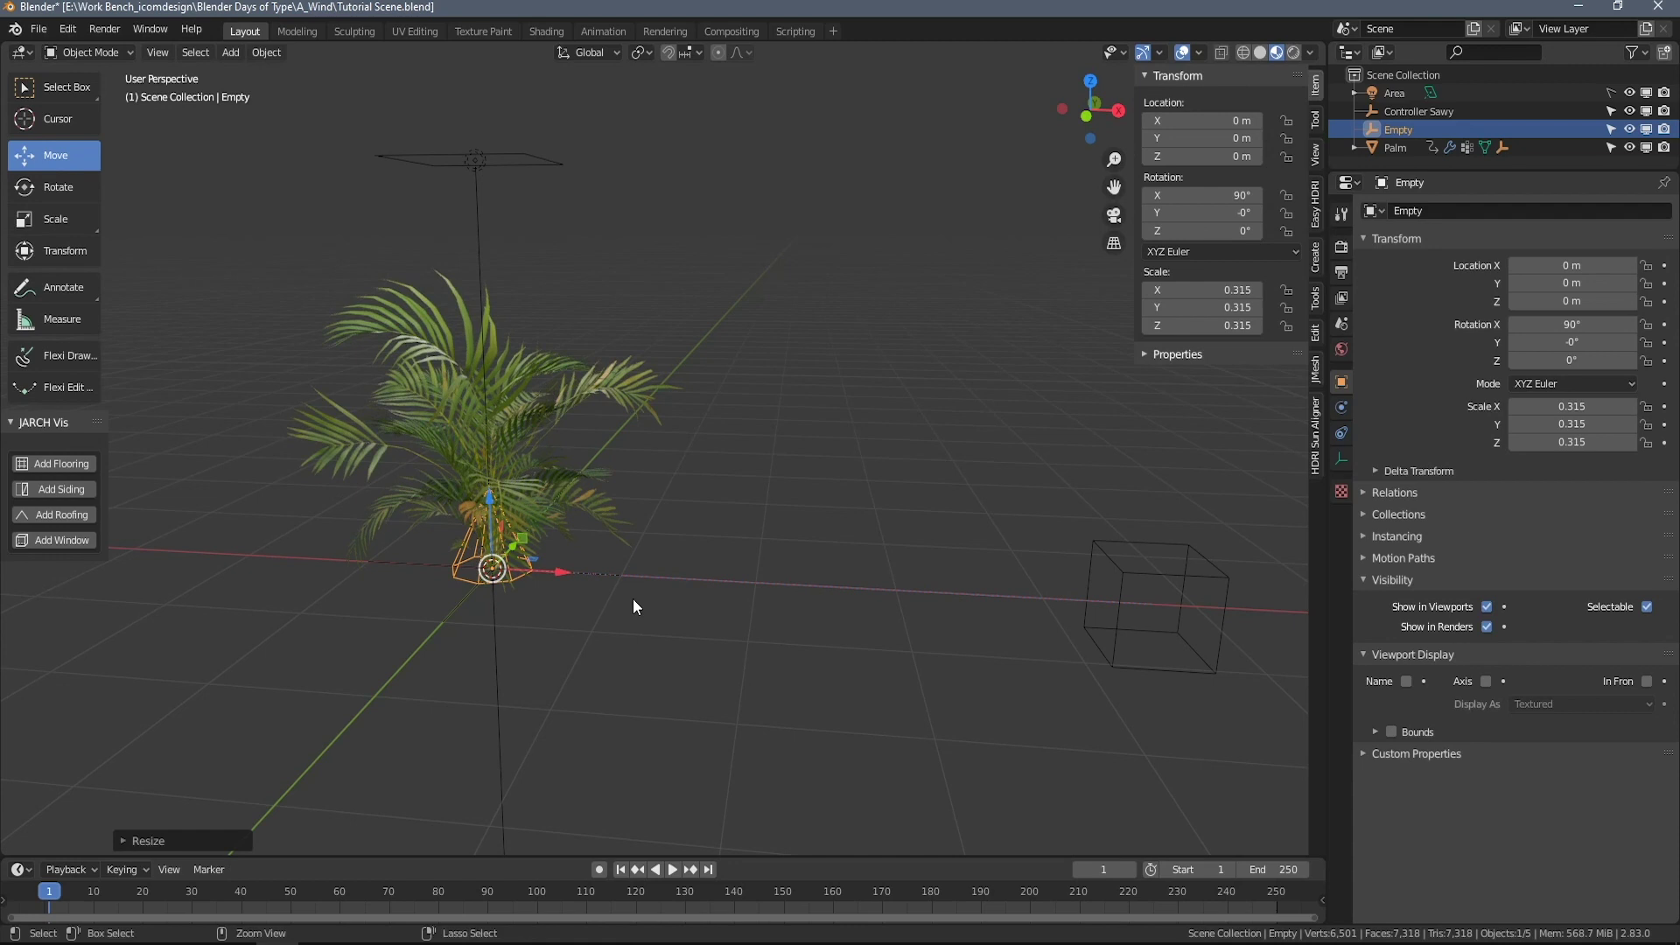
Apply the cone empty's scale to 1.000 and move it along X to about 3.05 m.
{"action": "key", "text": "ctrl+a"}
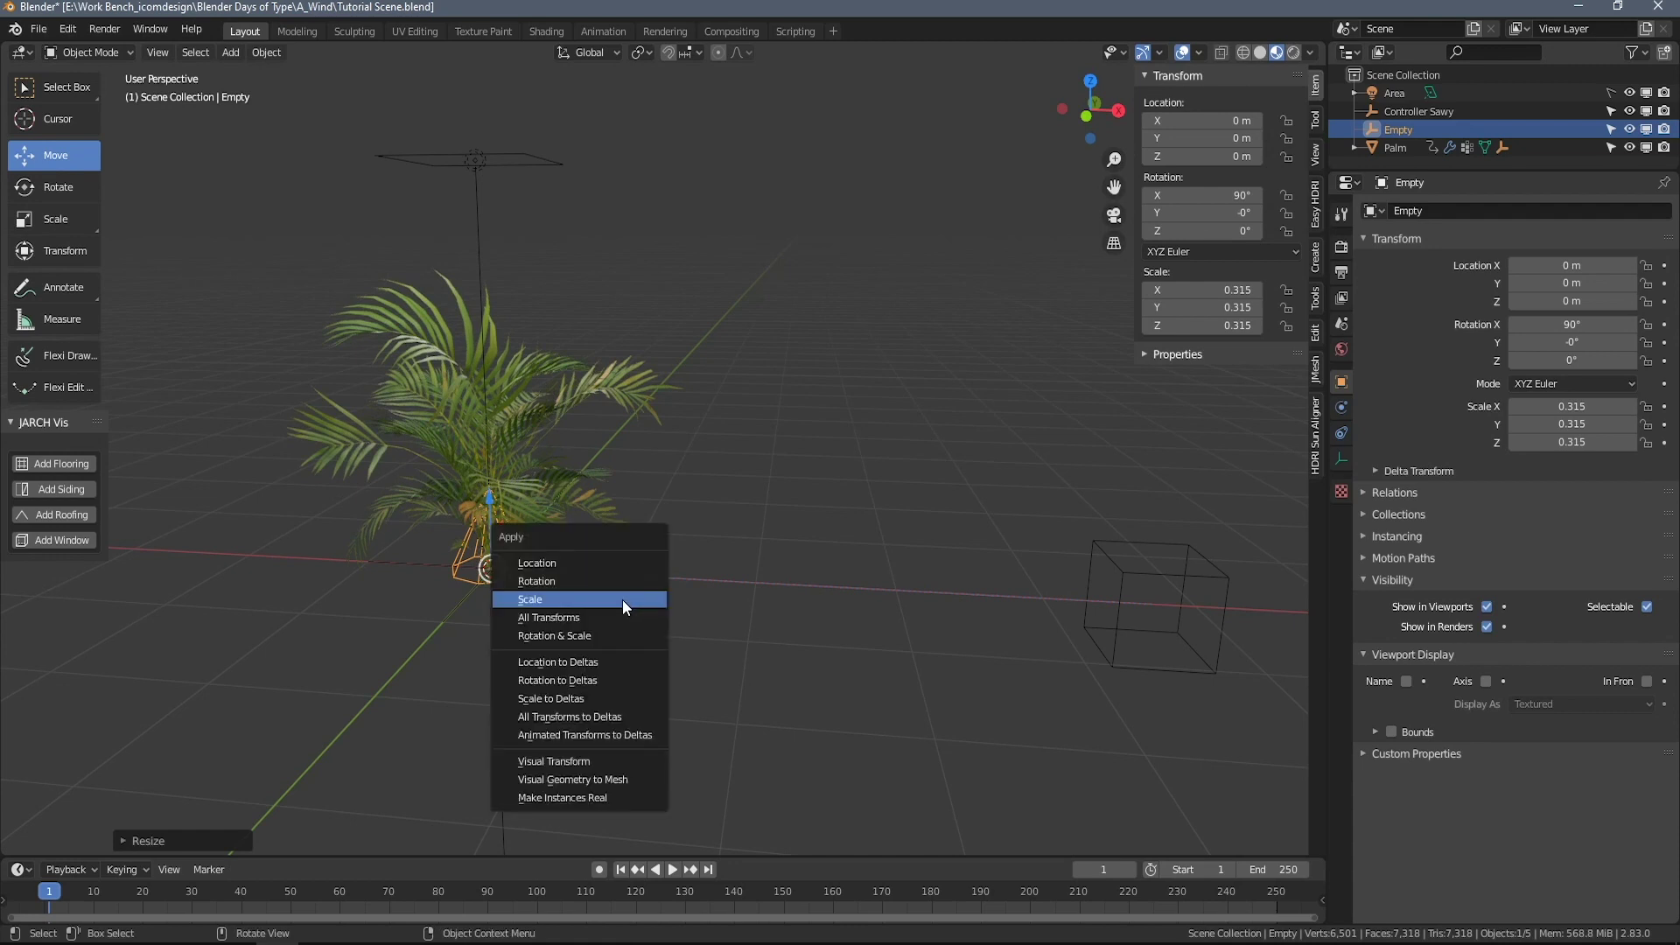
{"action": "left_click", "coordinate": [622, 601]}
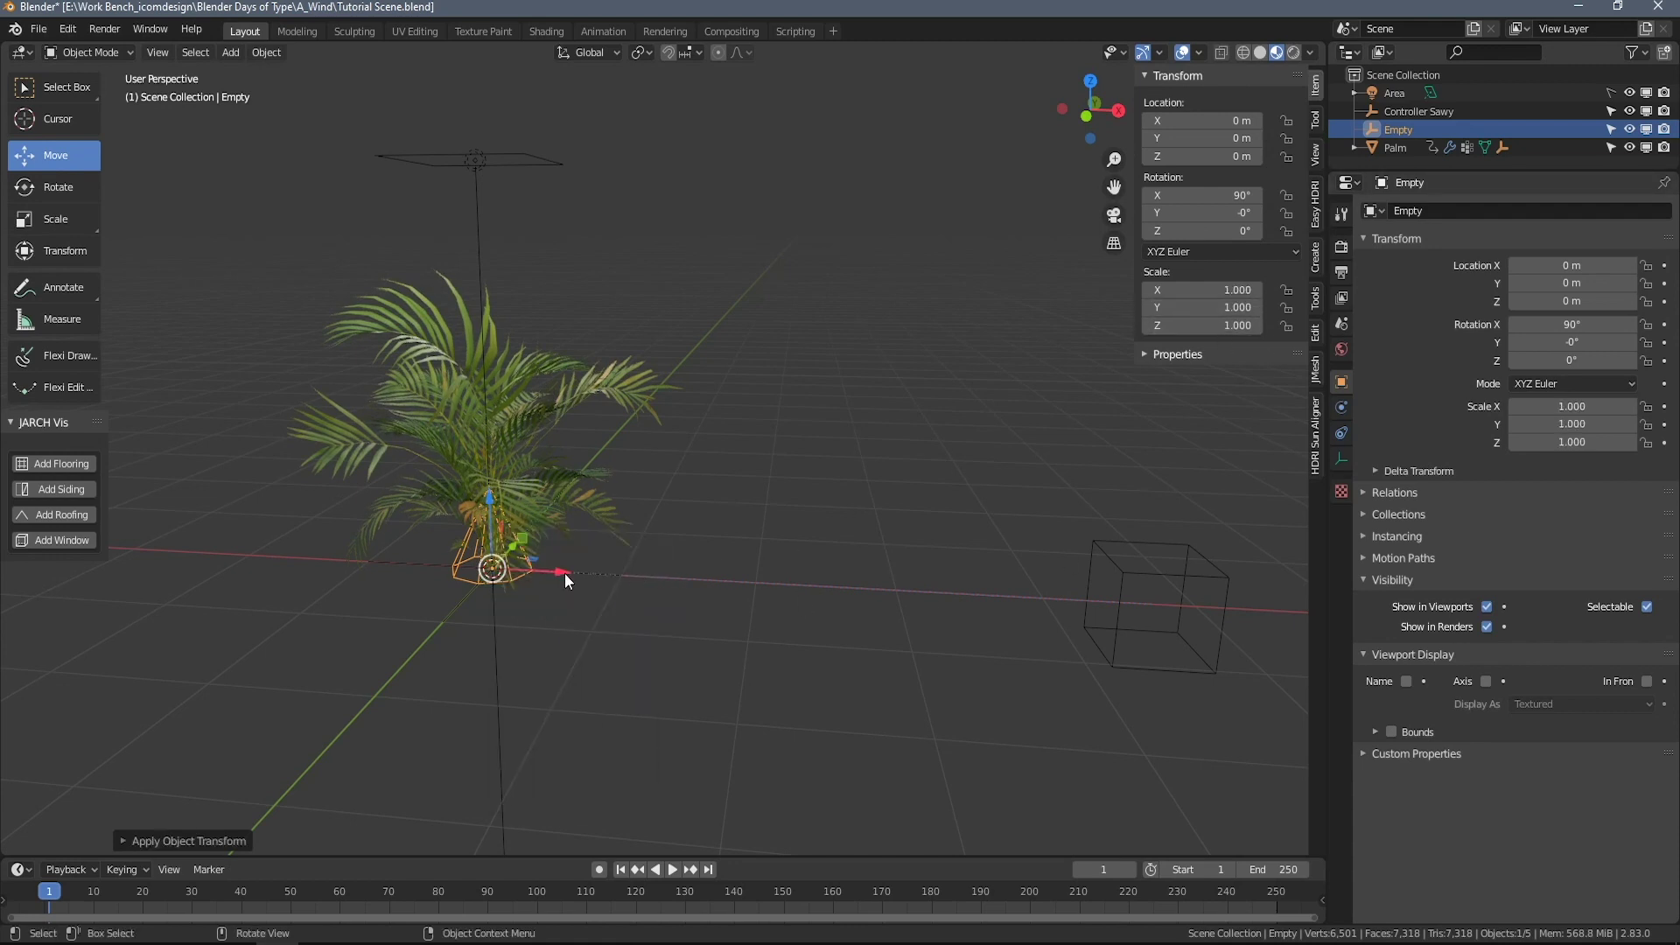
{"action": "left_click_drag", "start_coordinate": [565, 574], "coordinate": [980, 616]}
{"action": "middle_click_drag", "start_coordinate": [981, 616], "coordinate": [737, 609], "text": "shift"}
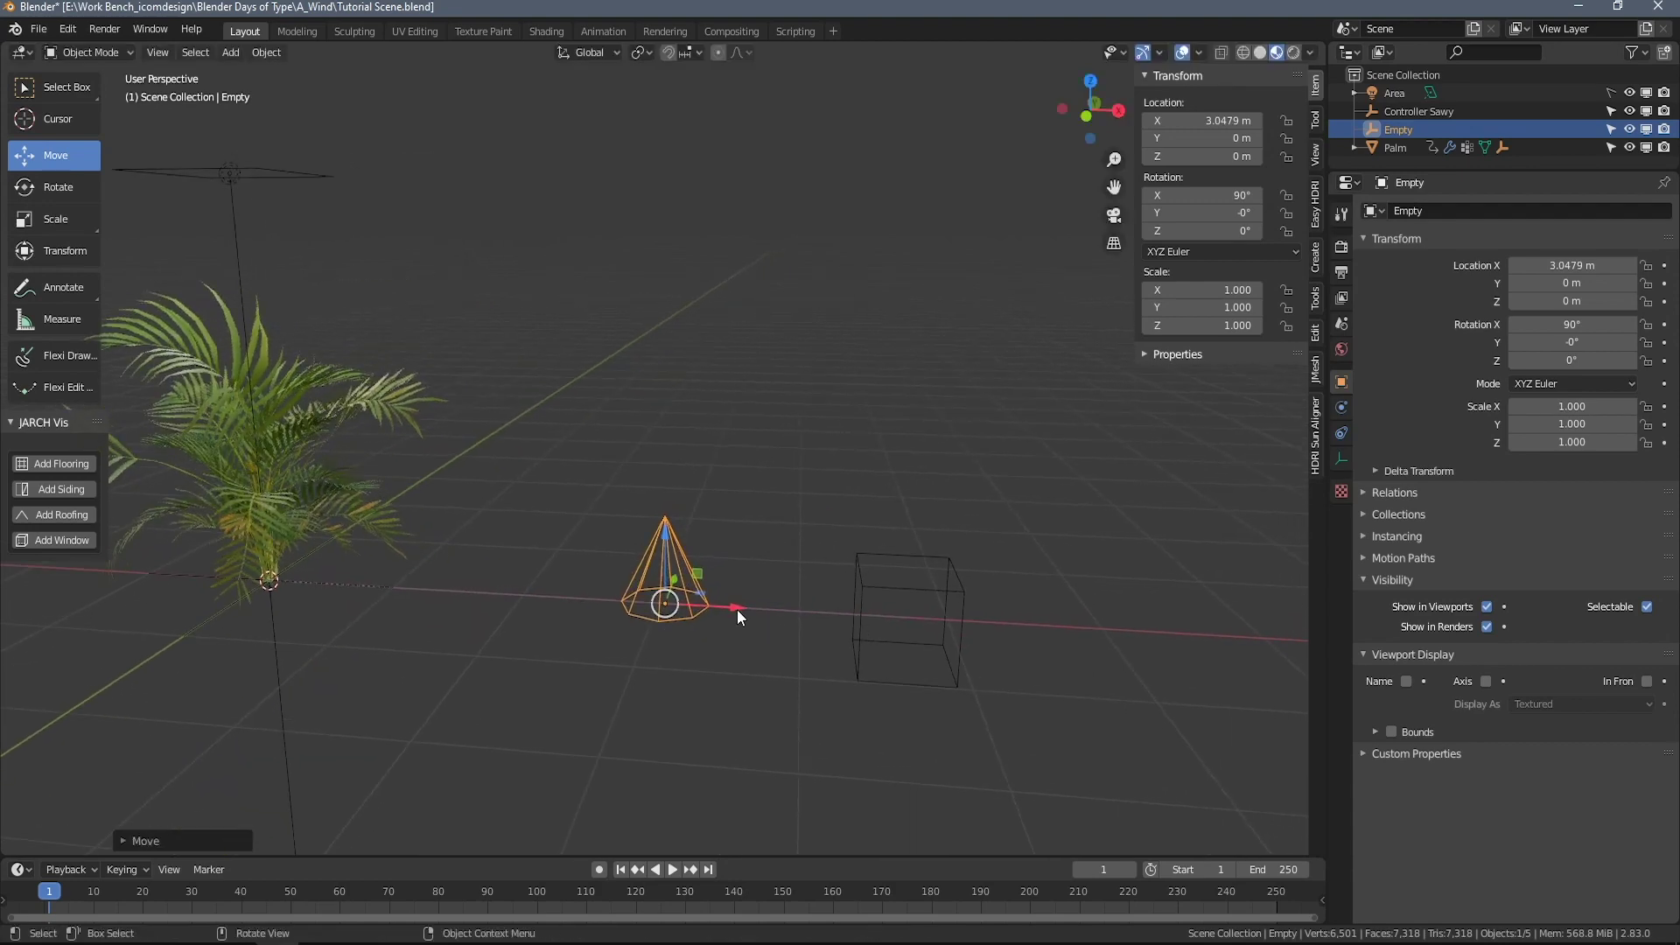
Push the cone empty out to X 6.5878 m and start renaming it 'Controller Le'.
{"action": "left_click_drag", "start_coordinate": [737, 609], "coordinate": [1137, 716]}
{"action": "middle_click_drag", "start_coordinate": [1152, 697], "coordinate": [1015, 688], "text": "shift"}
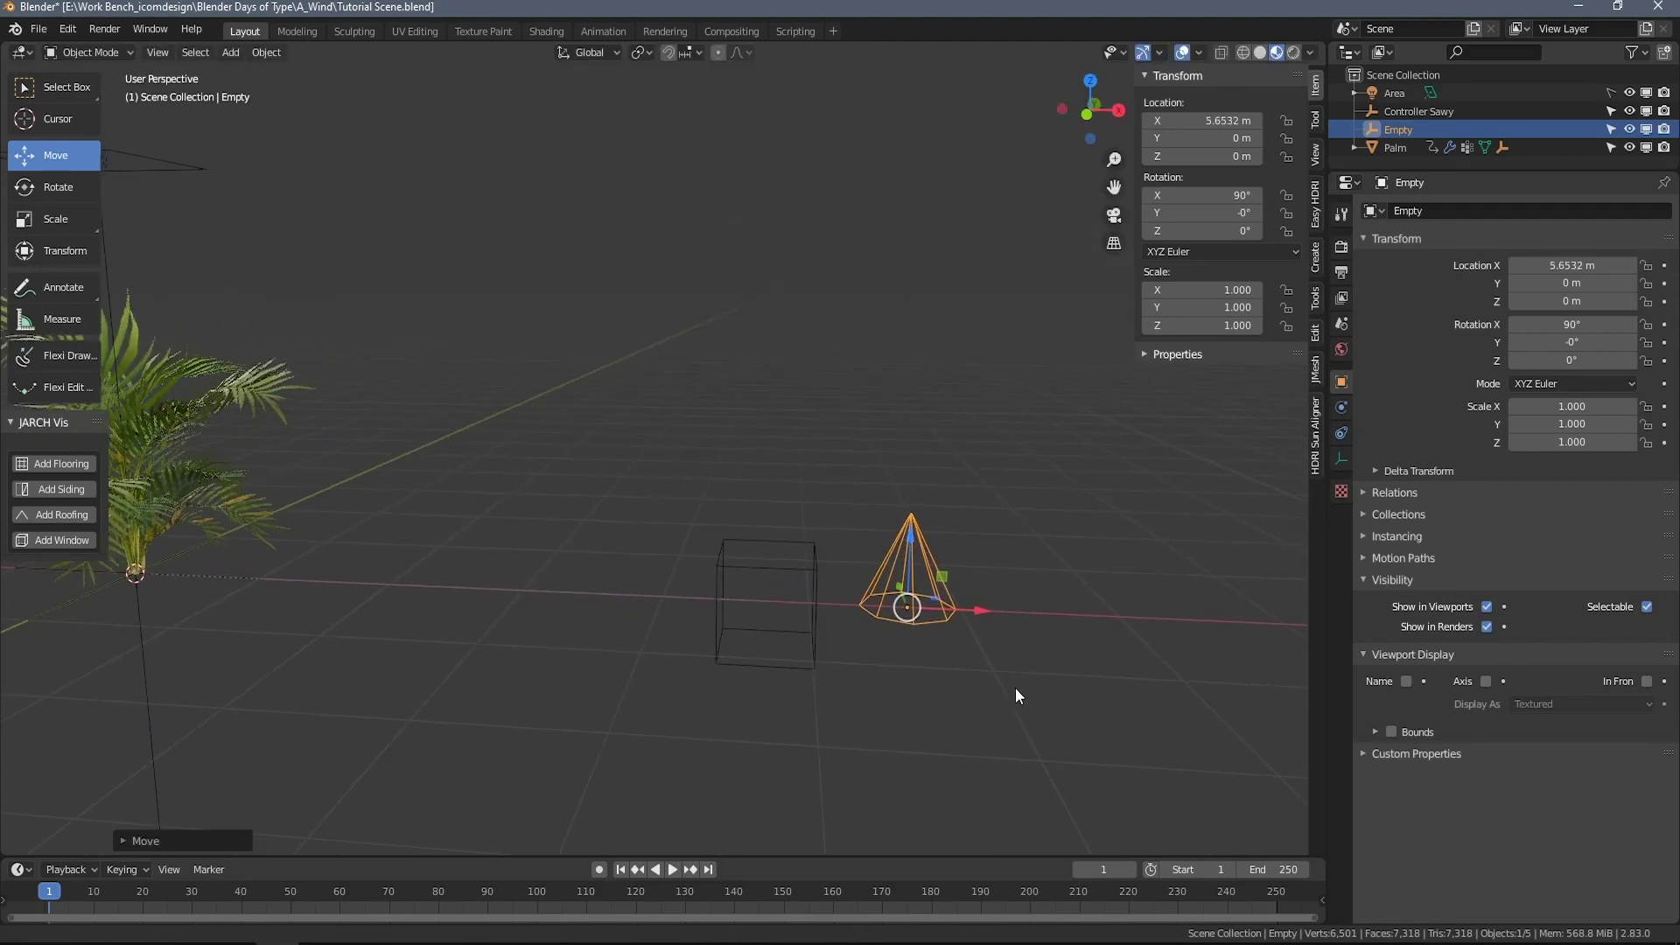
{"action": "left_click_drag", "start_coordinate": [981, 612], "coordinate": [1132, 627]}
{"action": "middle_click_drag", "start_coordinate": [986, 709], "coordinate": [878, 665]}
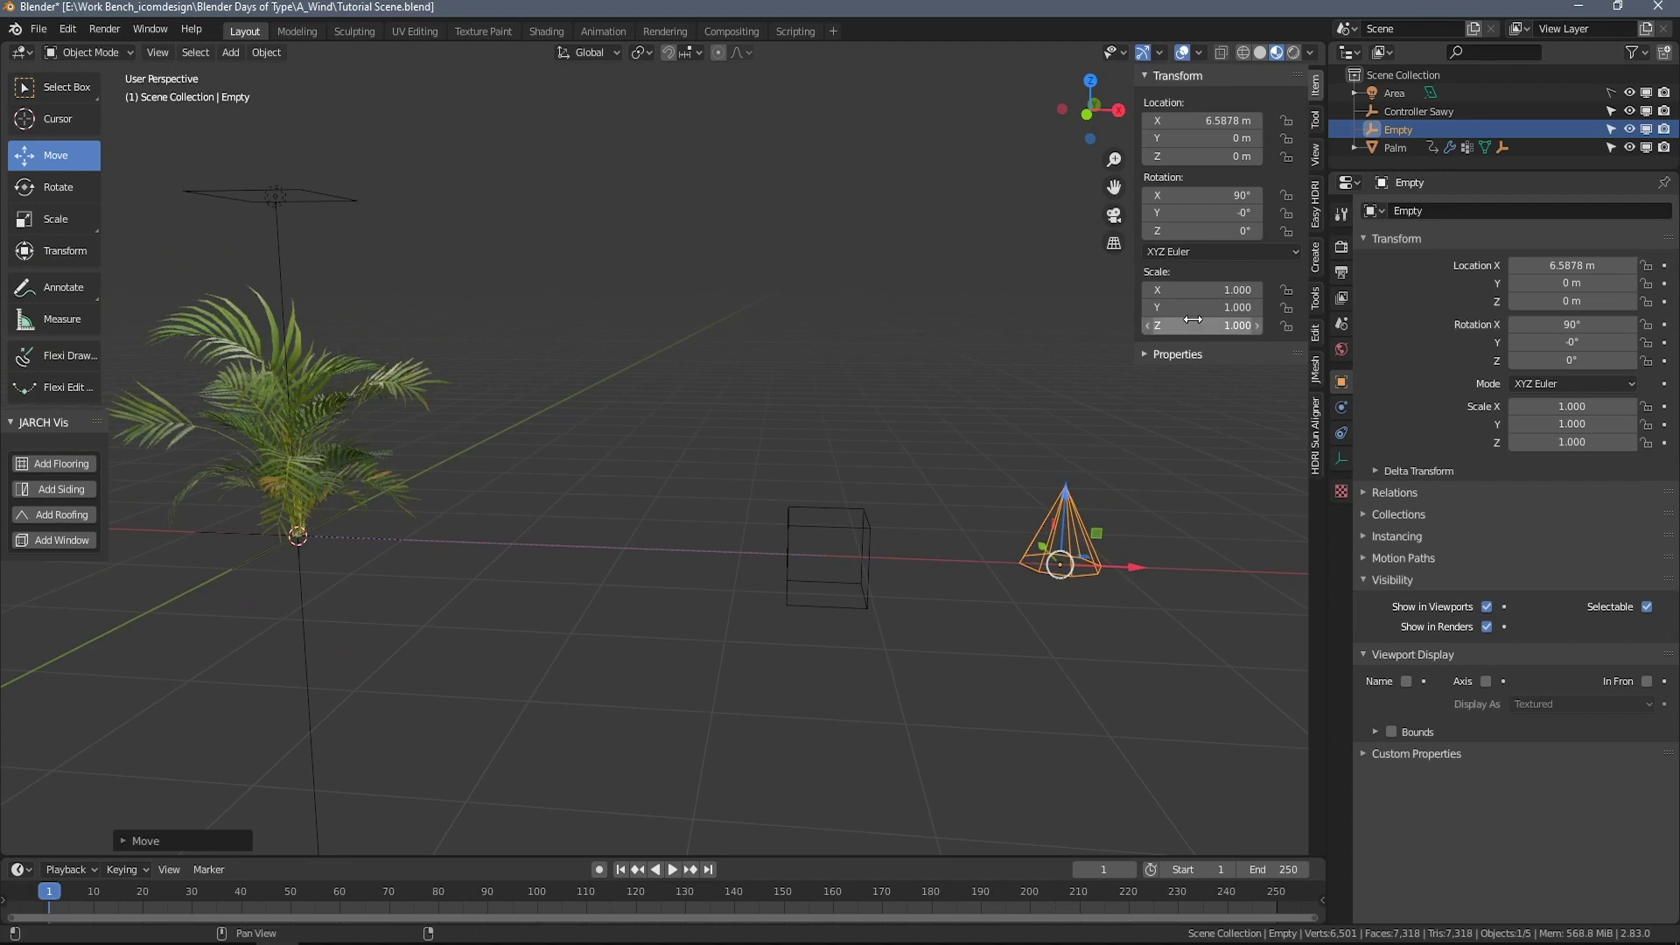
{"action": "double_click", "coordinate": [1393, 127]}
{"action": "type", "text": "C"}
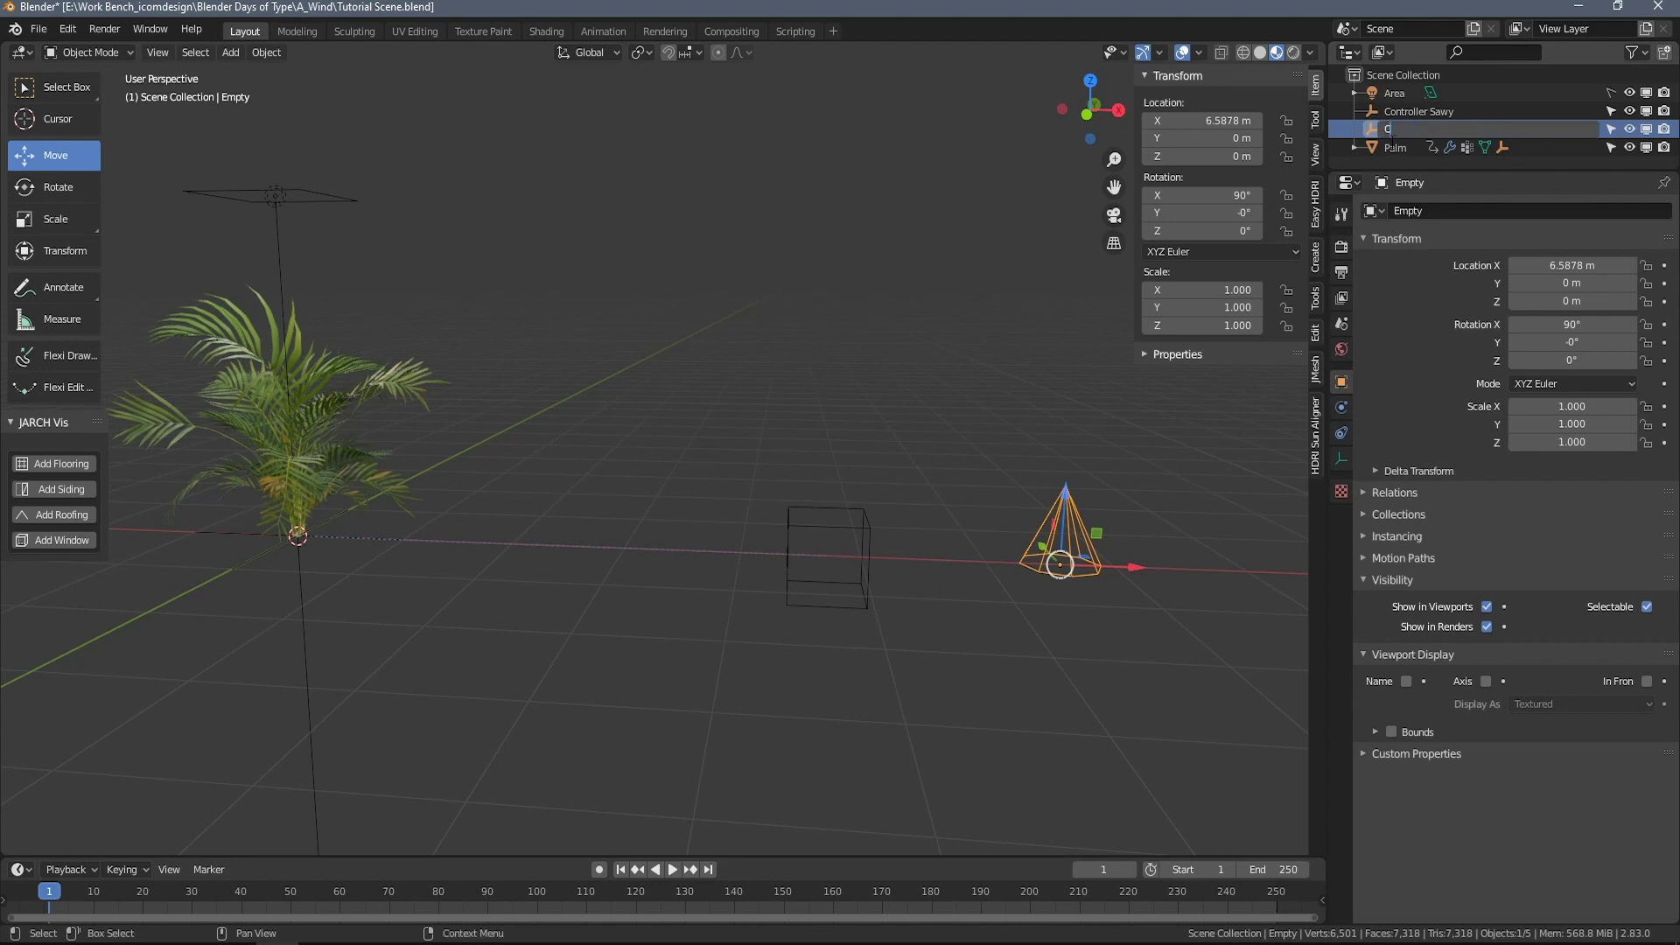
{"action": "type", "text": "ontroller Leaves"}
Finish the name Controller Leaves and set the Palm's Displace to Object coordinates from Controller Leaves.
{"action": "key", "text": "Return"}
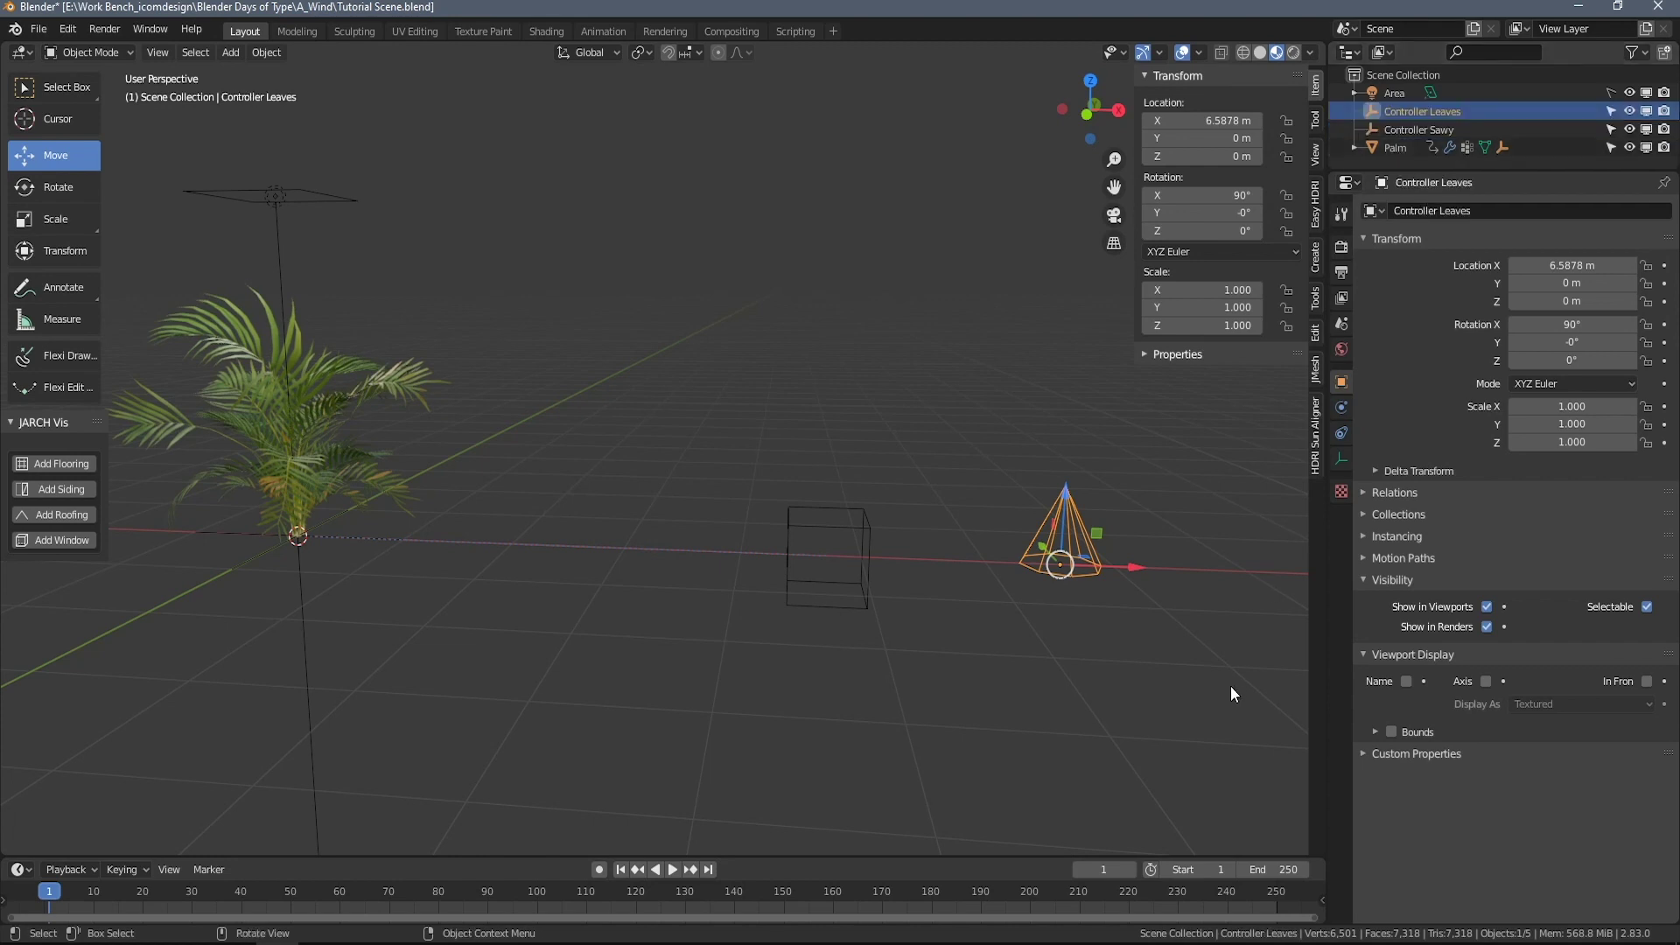
{"action": "middle_click_drag", "start_coordinate": [652, 565], "coordinate": [679, 574]}
{"action": "left_click", "coordinate": [378, 404]}
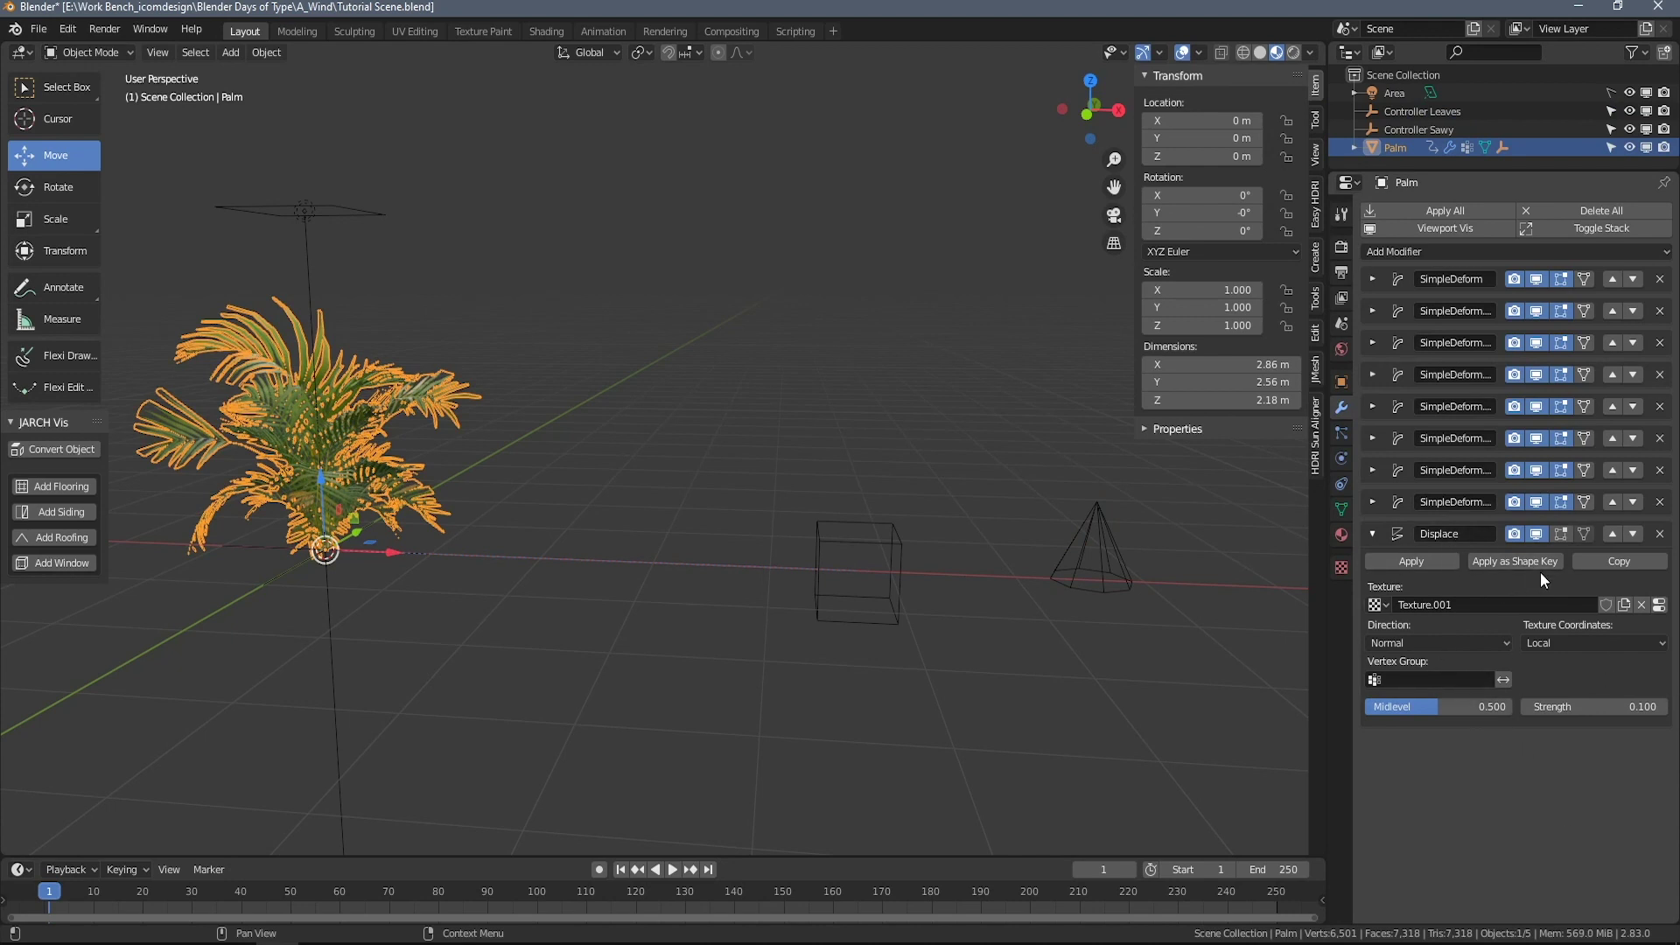
{"action": "left_click", "coordinate": [1631, 641]}
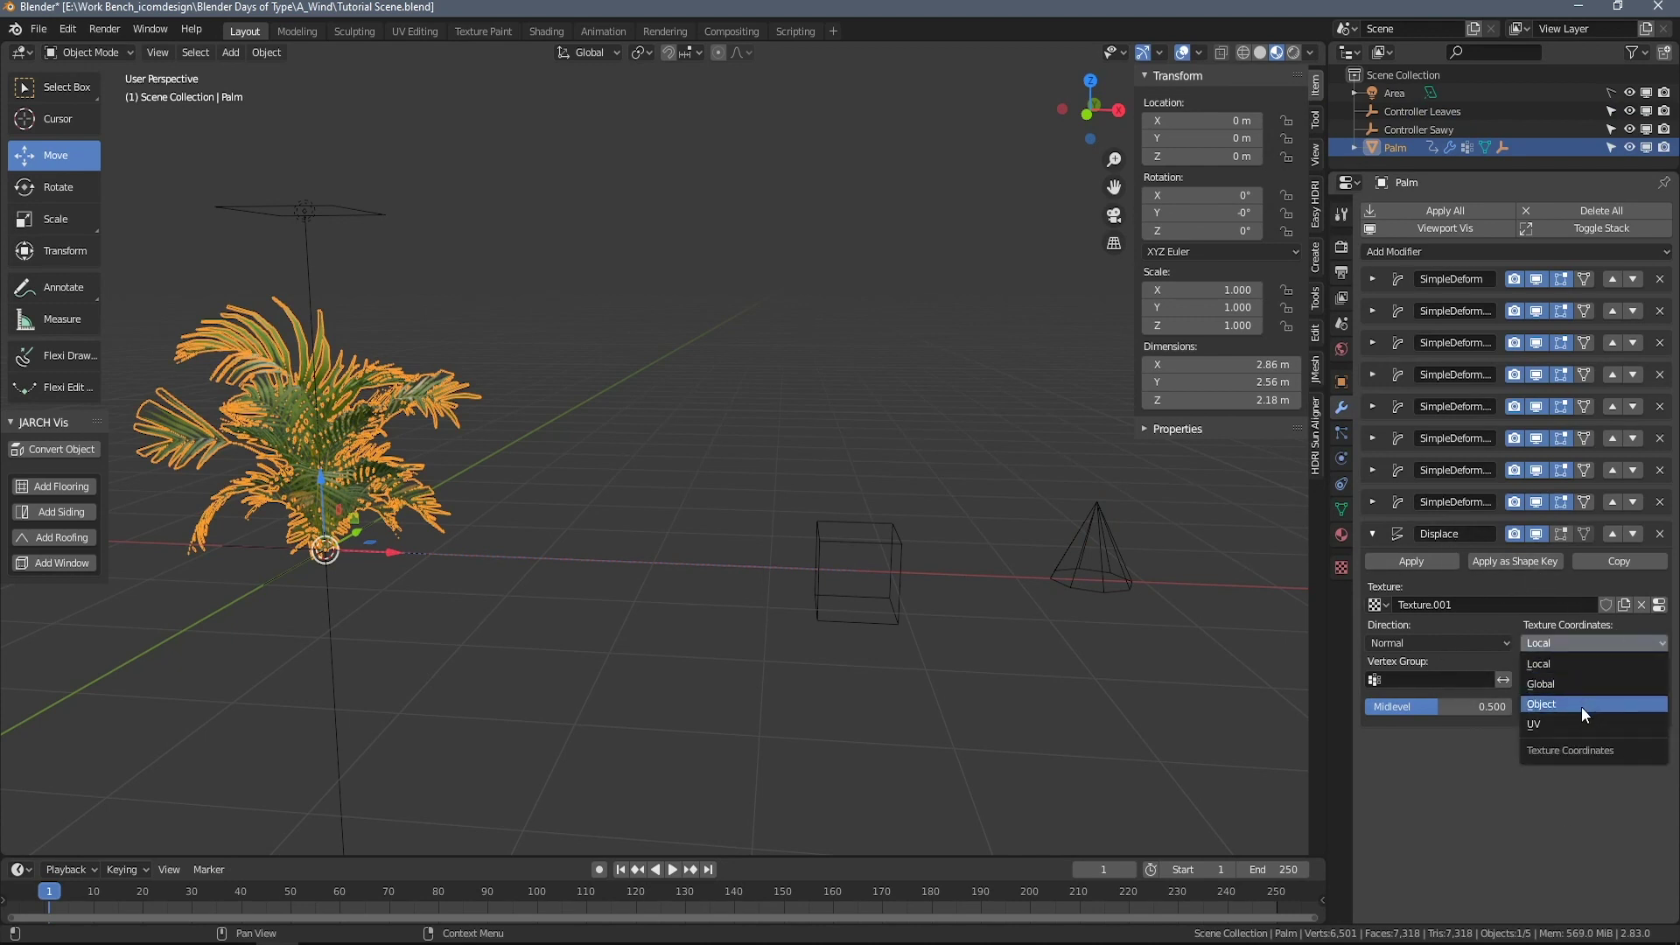
{"action": "left_click", "coordinate": [1582, 704]}
{"action": "left_click", "coordinate": [1583, 681]}
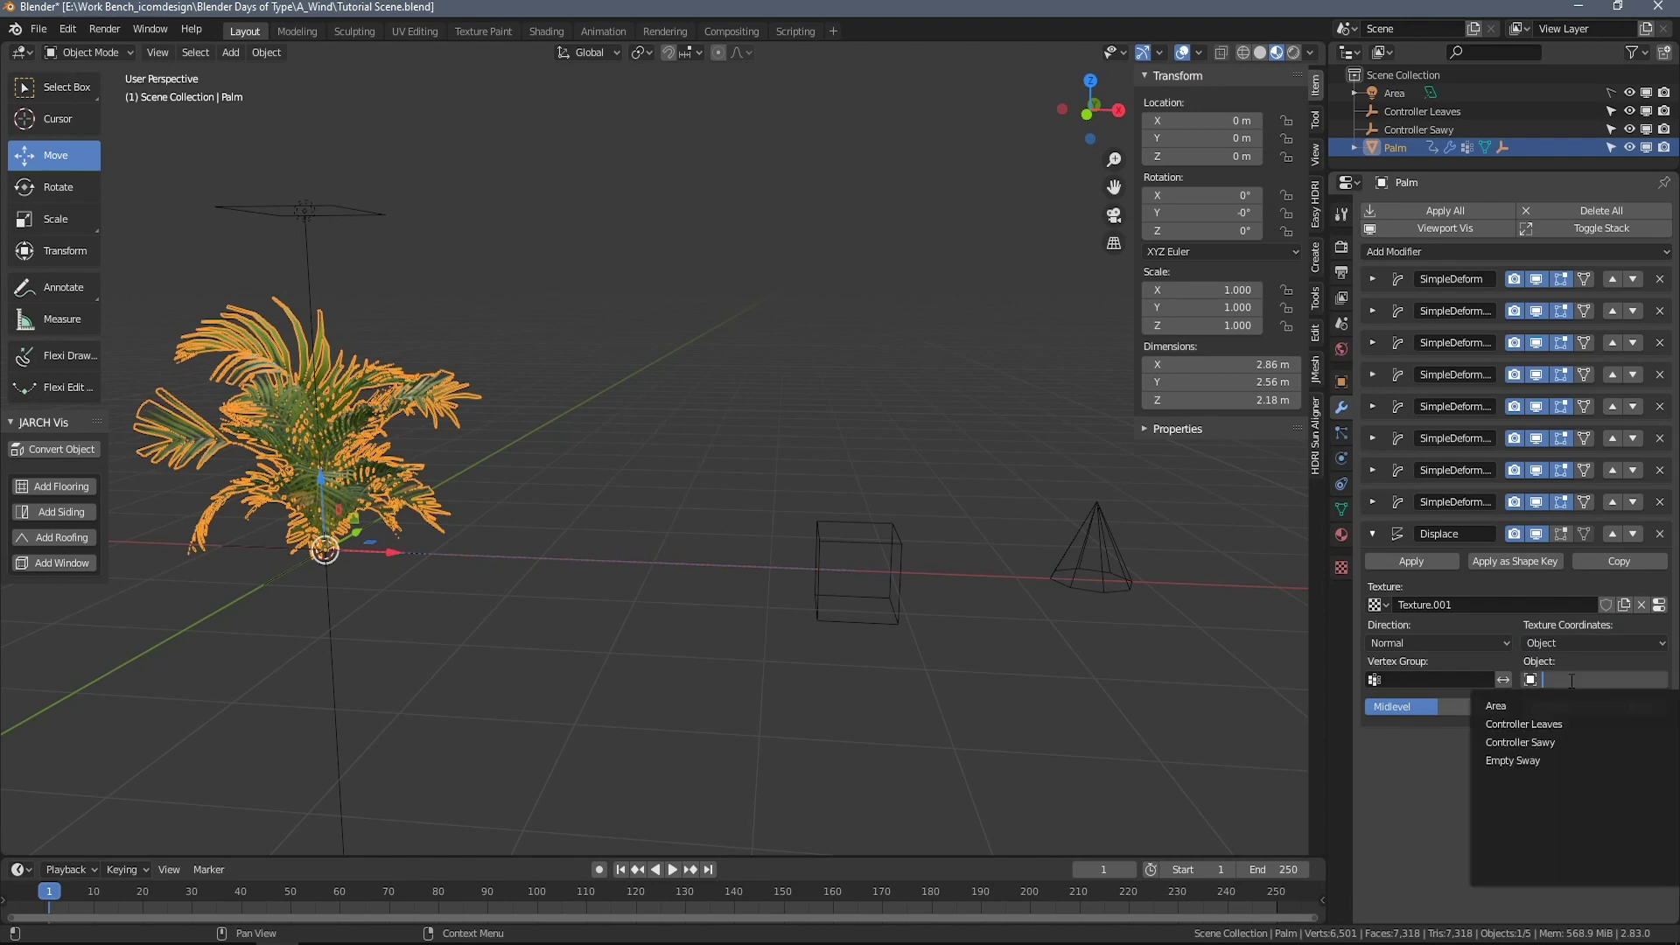
{"action": "left_click", "coordinate": [1567, 725]}
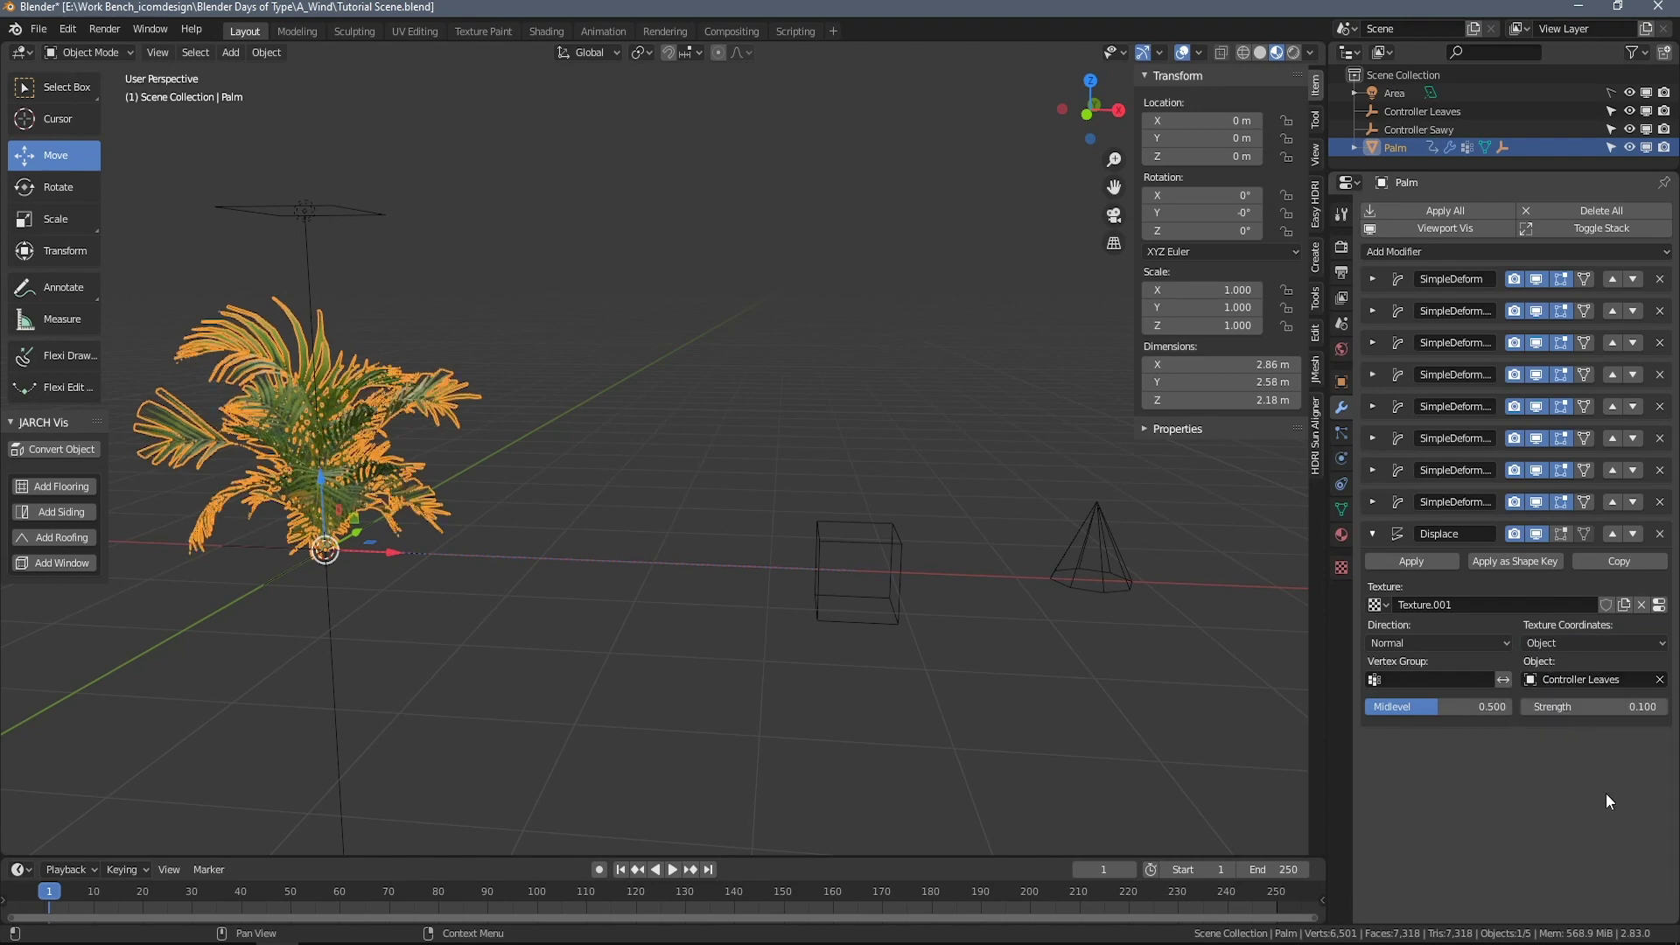
{"action": "middle_click_drag", "start_coordinate": [845, 653], "coordinate": [932, 696]}
Slide Controller Leaves along X toward the palm, settling at 2.8199 m.
{"action": "left_click", "coordinate": [997, 579]}
{"action": "left_click", "coordinate": [1104, 598]}
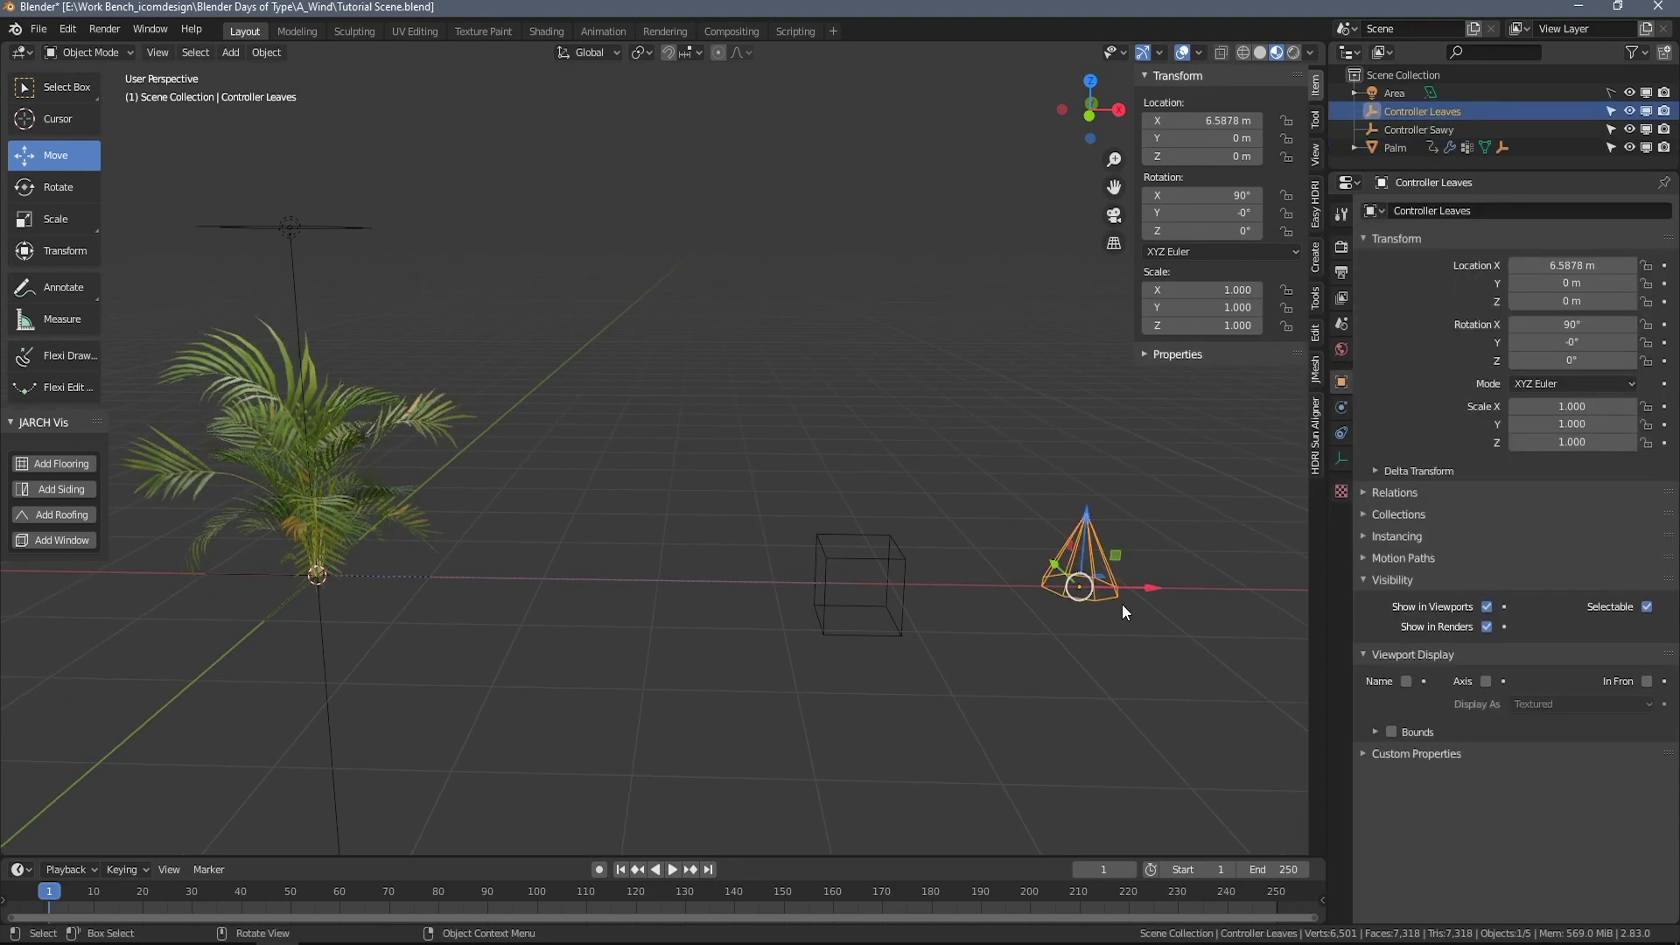
{"action": "left_click_drag", "start_coordinate": [1148, 590], "coordinate": [670, 589]}
{"action": "scroll", "coordinate": [504, 575], "scroll_direction": "up", "scroll_amount": 3}
{"action": "middle_click_drag", "start_coordinate": [504, 575], "coordinate": [849, 616], "text": "shift"}
{"action": "scroll", "coordinate": [779, 565], "scroll_direction": "up", "scroll_amount": 1}
{"action": "left_click_drag", "start_coordinate": [1101, 725], "coordinate": [1011, 716]}
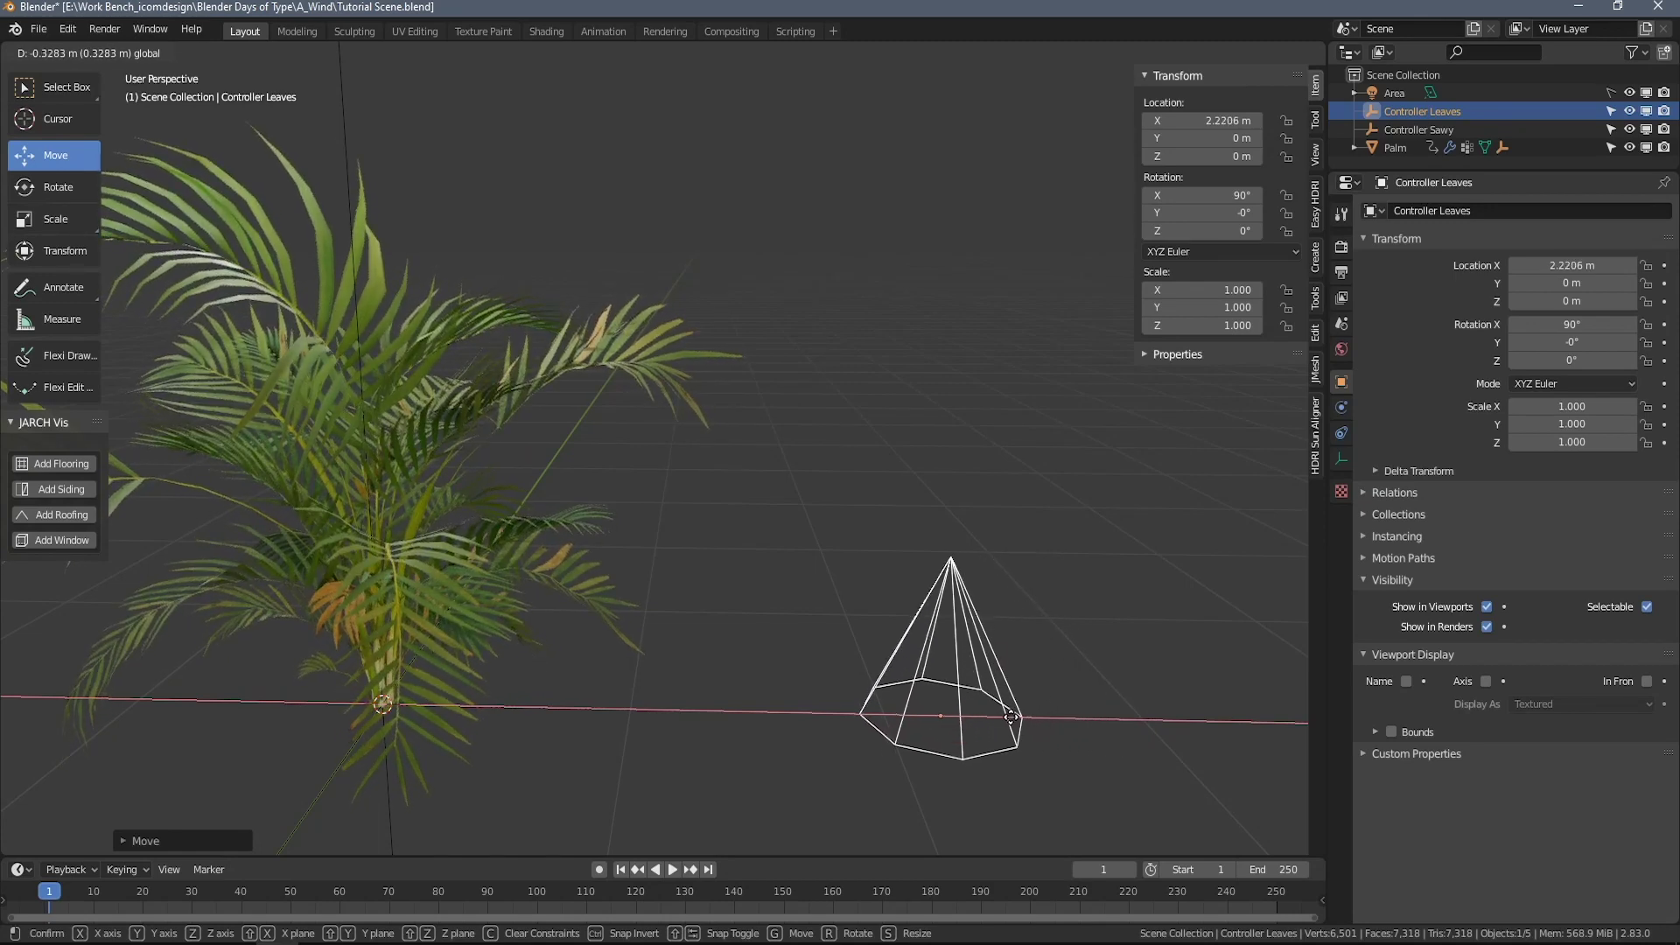
{"action": "left_click_drag", "start_coordinate": [1010, 716], "coordinate": [1164, 662]}
{"action": "middle_click_drag", "start_coordinate": [1164, 663], "coordinate": [623, 507]}
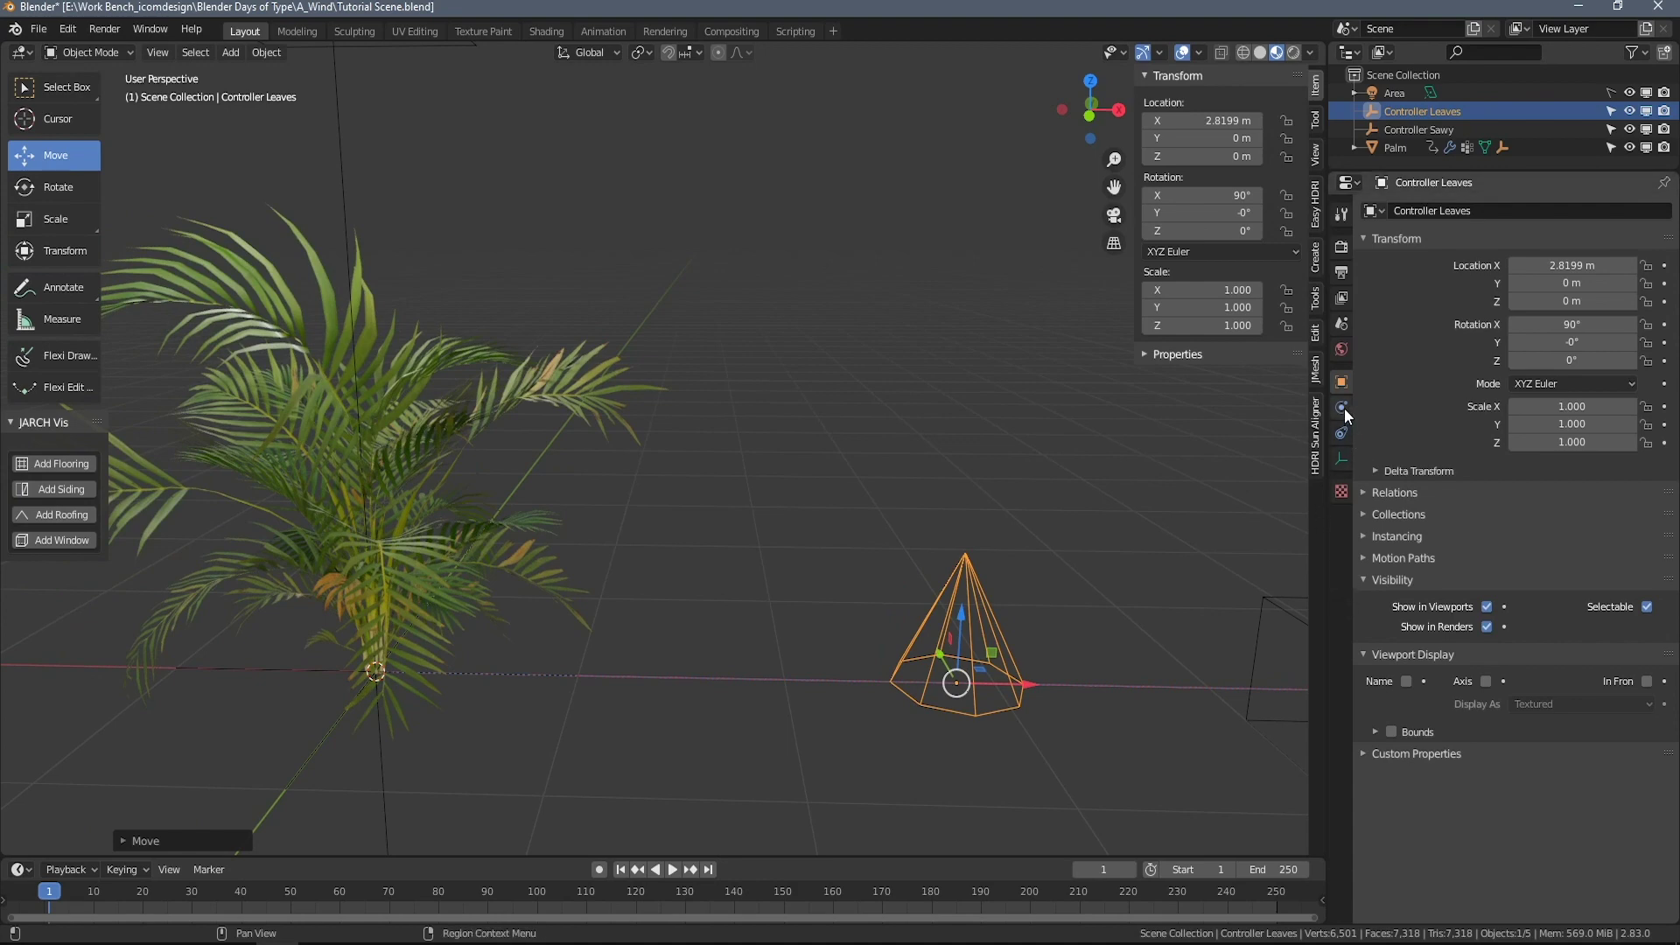
Try a Clouds Size of 0.56 on the Palm's displace texture, then set 0.25.
{"action": "left_click", "coordinate": [497, 498]}
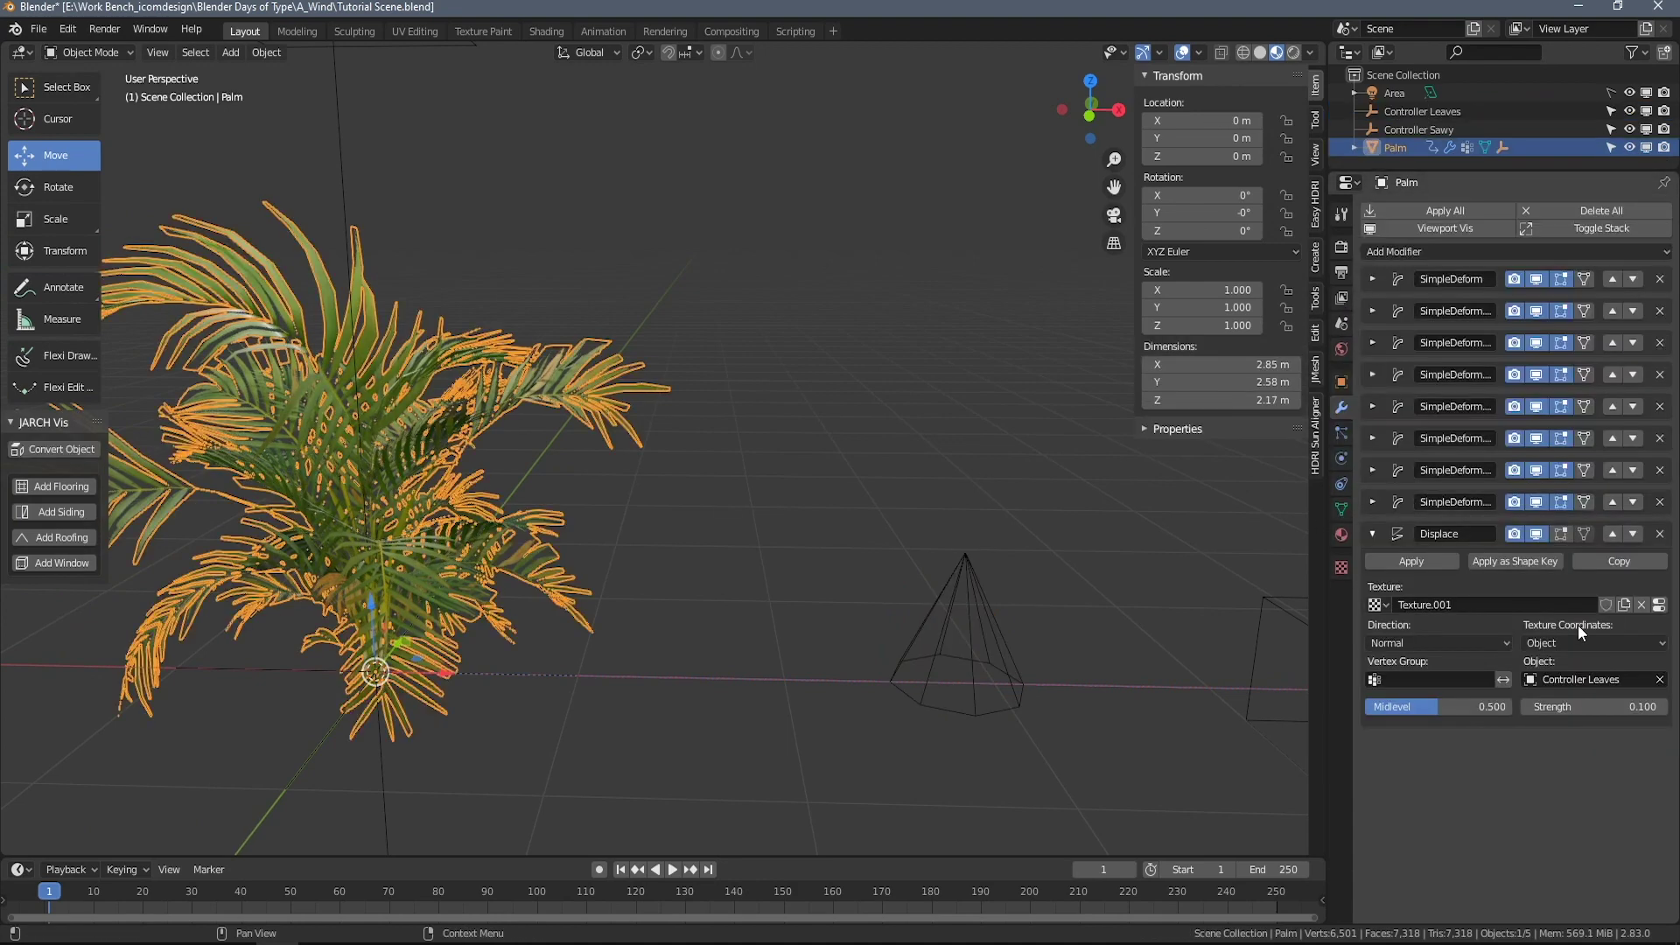
{"action": "left_click", "coordinate": [1659, 606]}
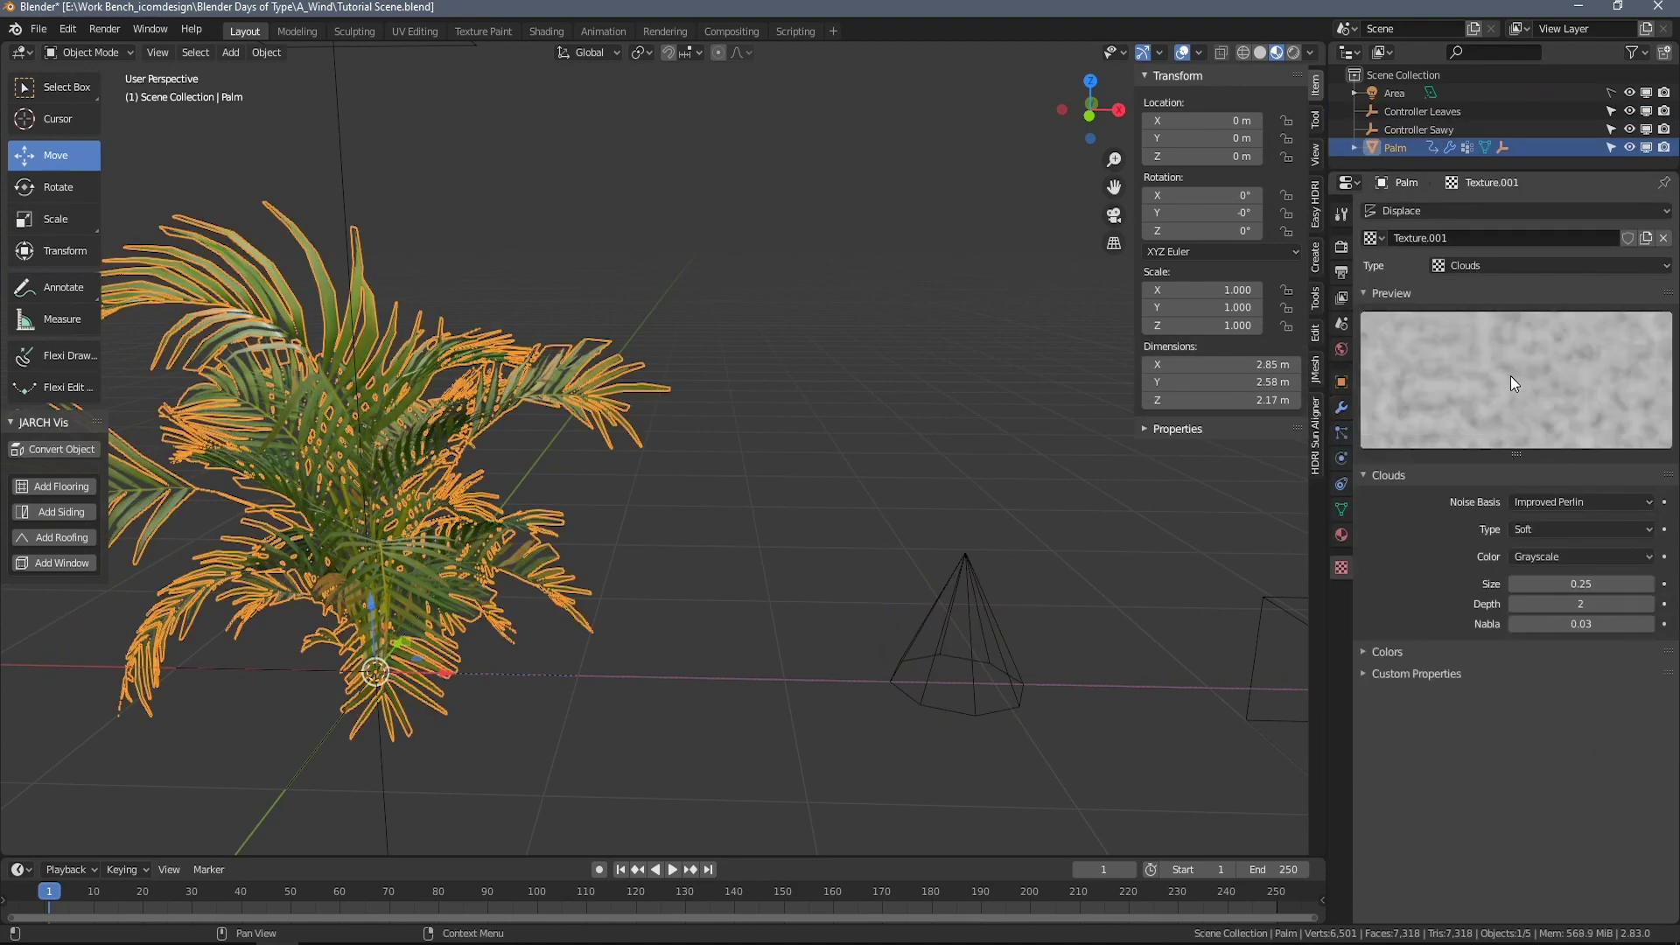
{"action": "mouse_move", "coordinate": [1566, 583]}
{"action": "left_mouse_down"}
{"action": "mouse_move", "coordinate": [1628, 584]}
{"action": "mouse_move", "coordinate": [1549, 584]}
{"action": "mouse_move", "coordinate": [1581, 583]}
{"action": "left_mouse_up"}
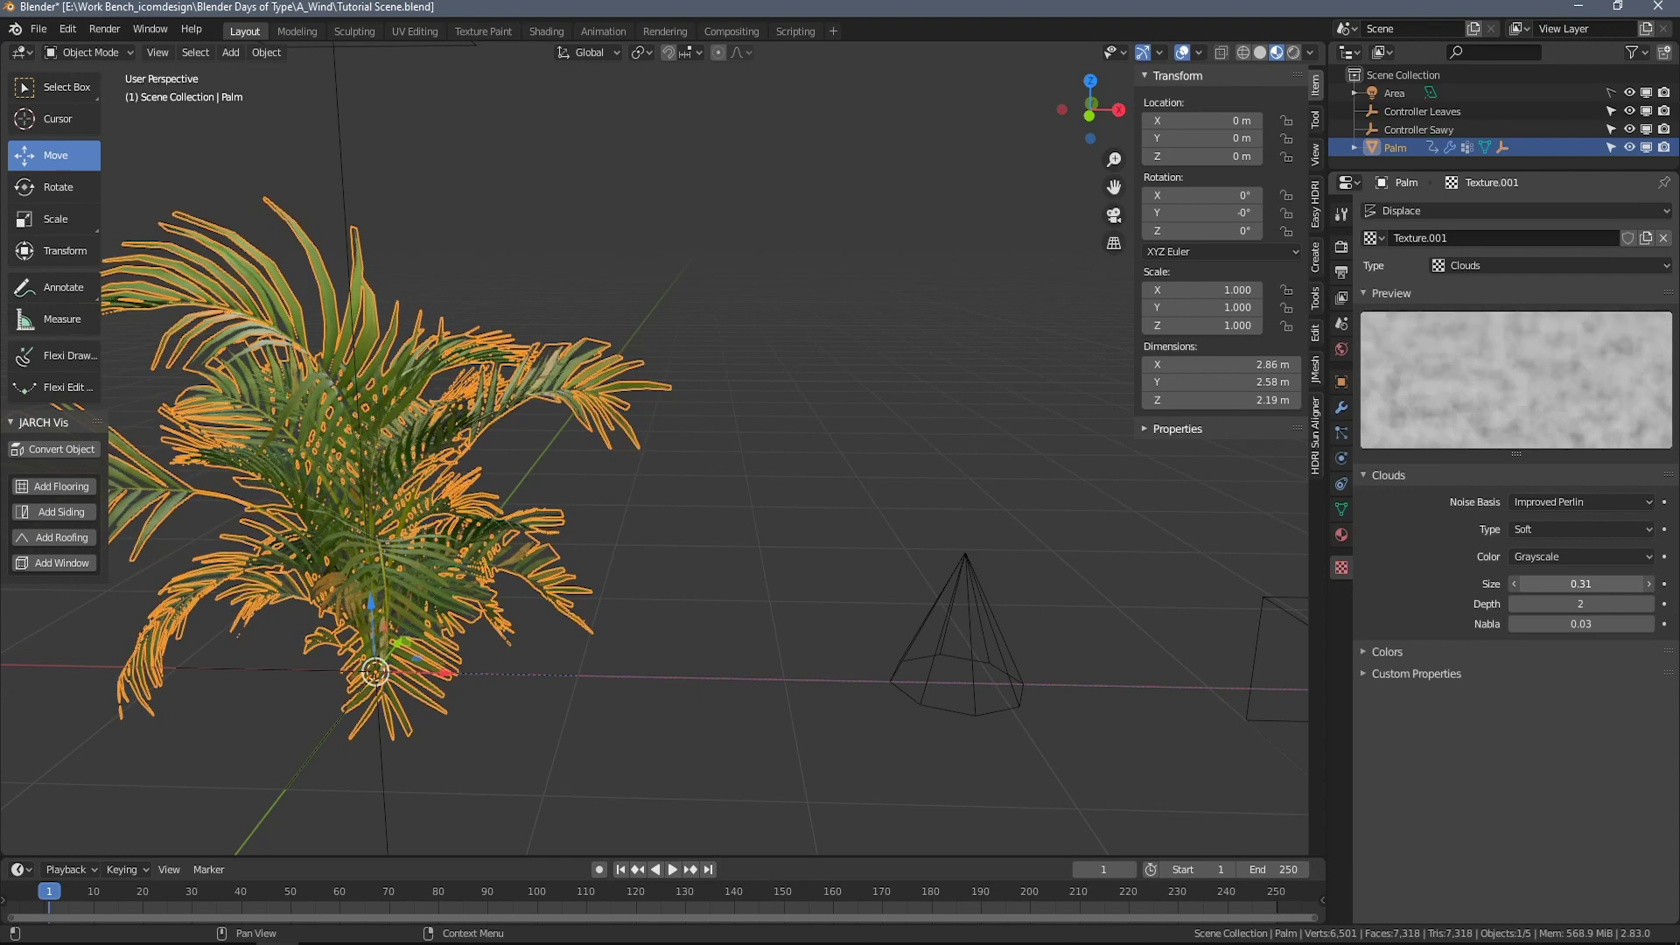
{"action": "left_click", "coordinate": [1582, 583]}
{"action": "key", "text": "BackSpace"}
{"action": "type", "text": ".2"}
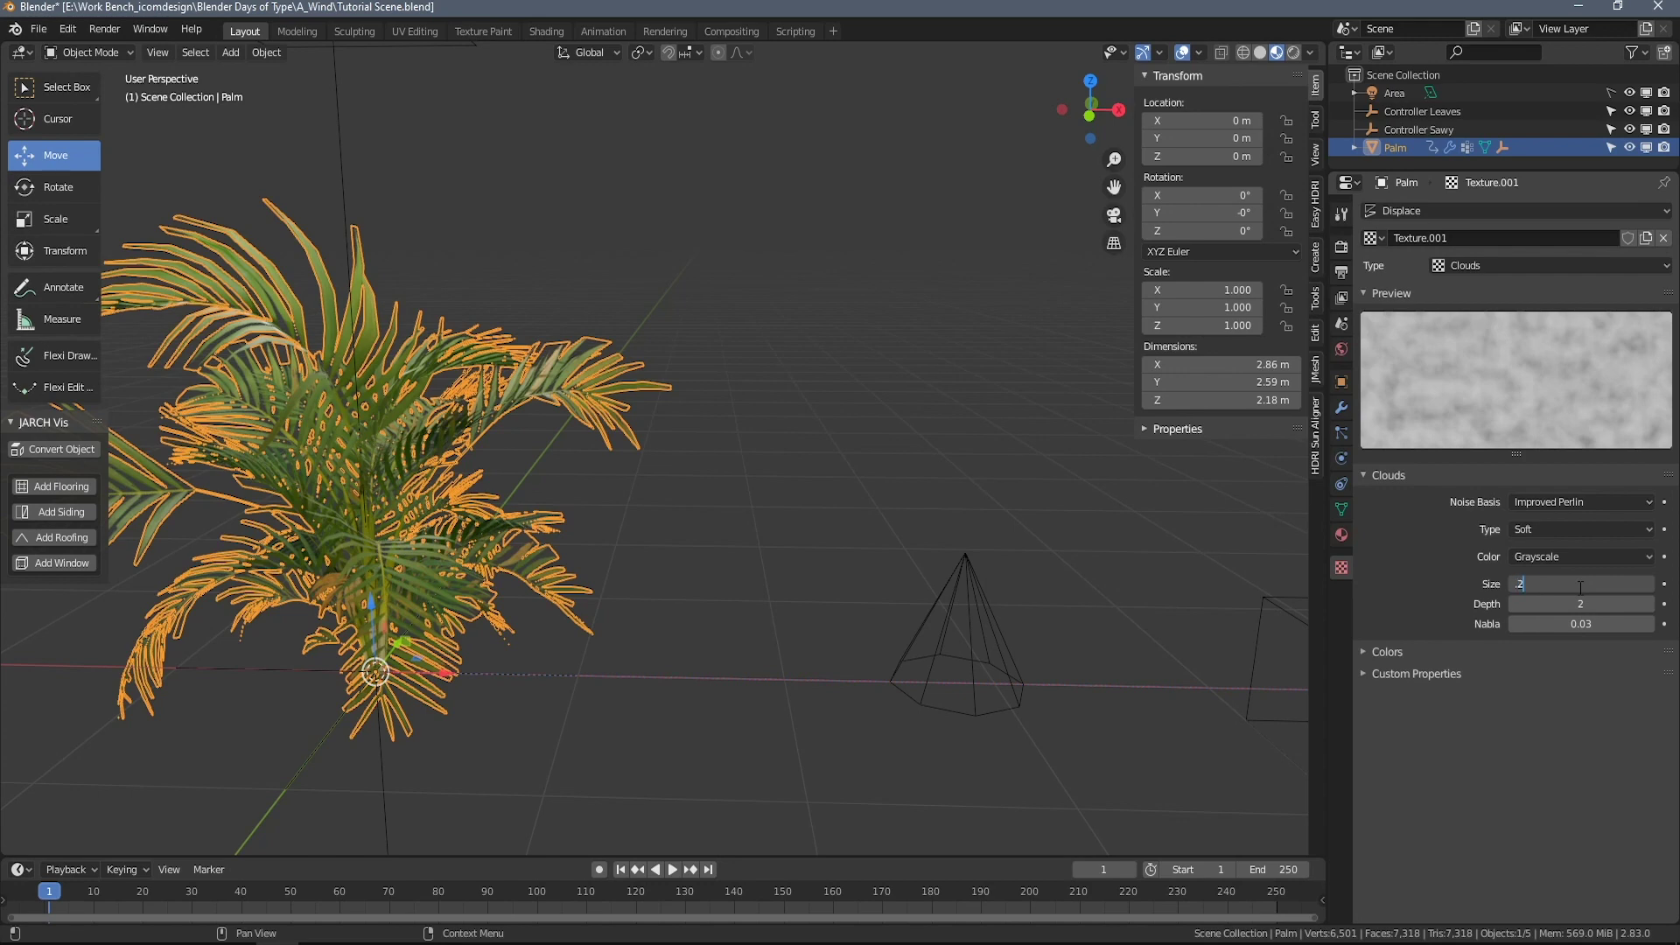
{"action": "type", "text": "5"}
{"action": "key", "text": "Return"}
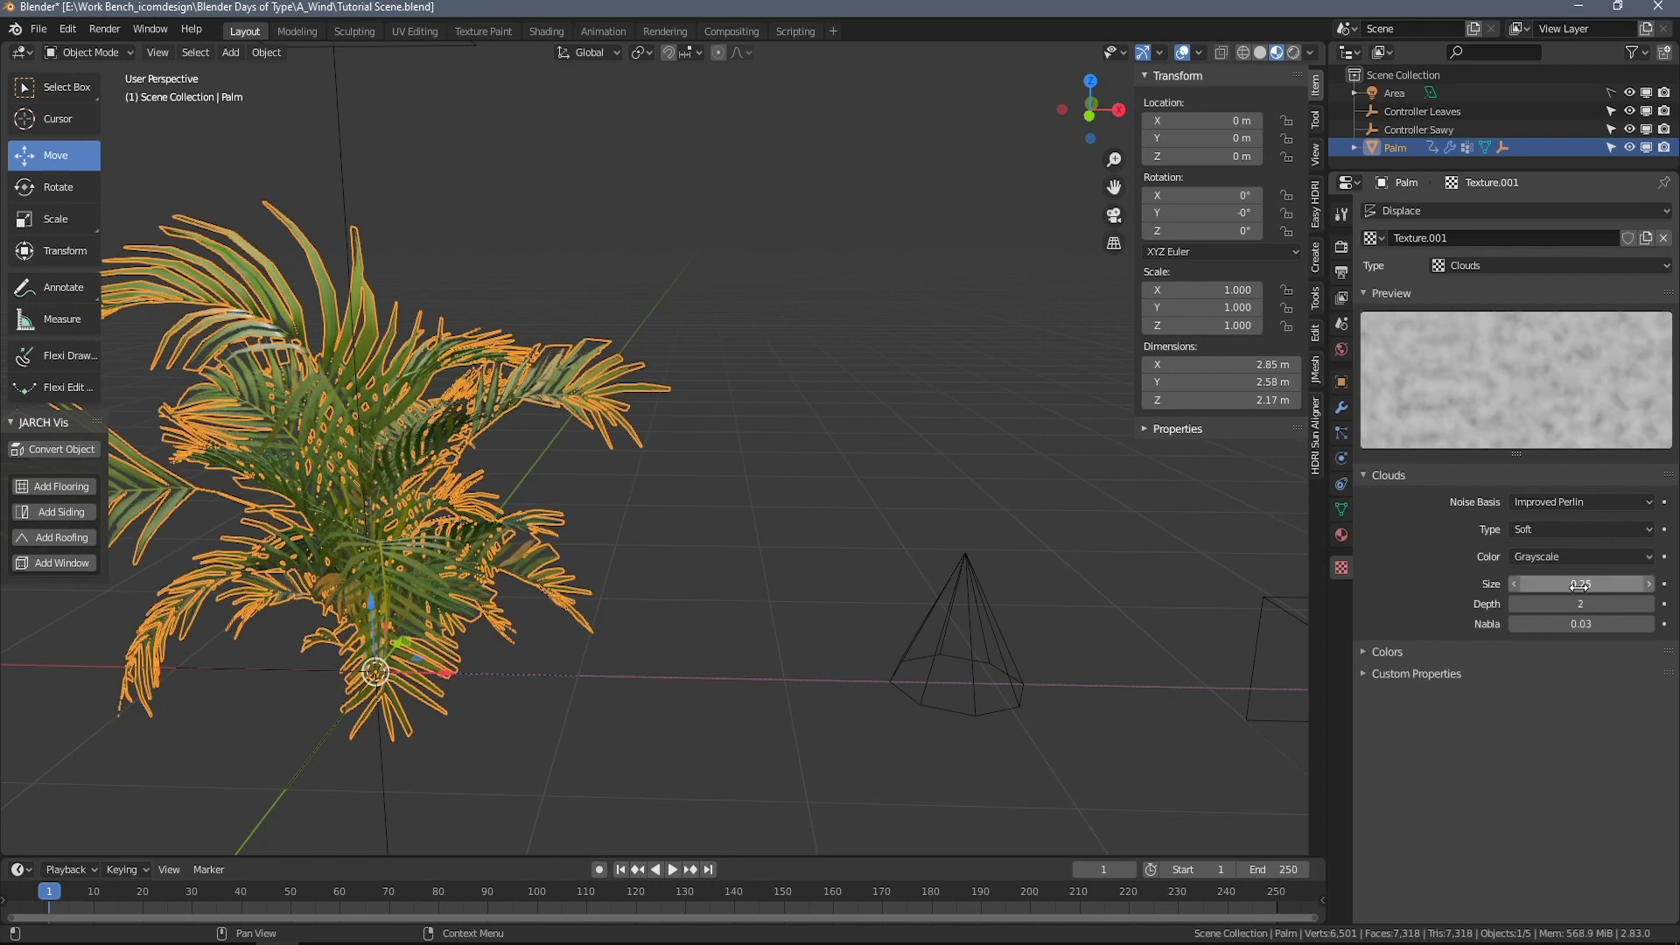
{"action": "left_click", "coordinate": [974, 628]}
Slide the Controller Leaves empty along X toward the palm to test how the leaves shift.
{"action": "left_click_drag", "start_coordinate": [1037, 647], "coordinate": [1083, 657]}
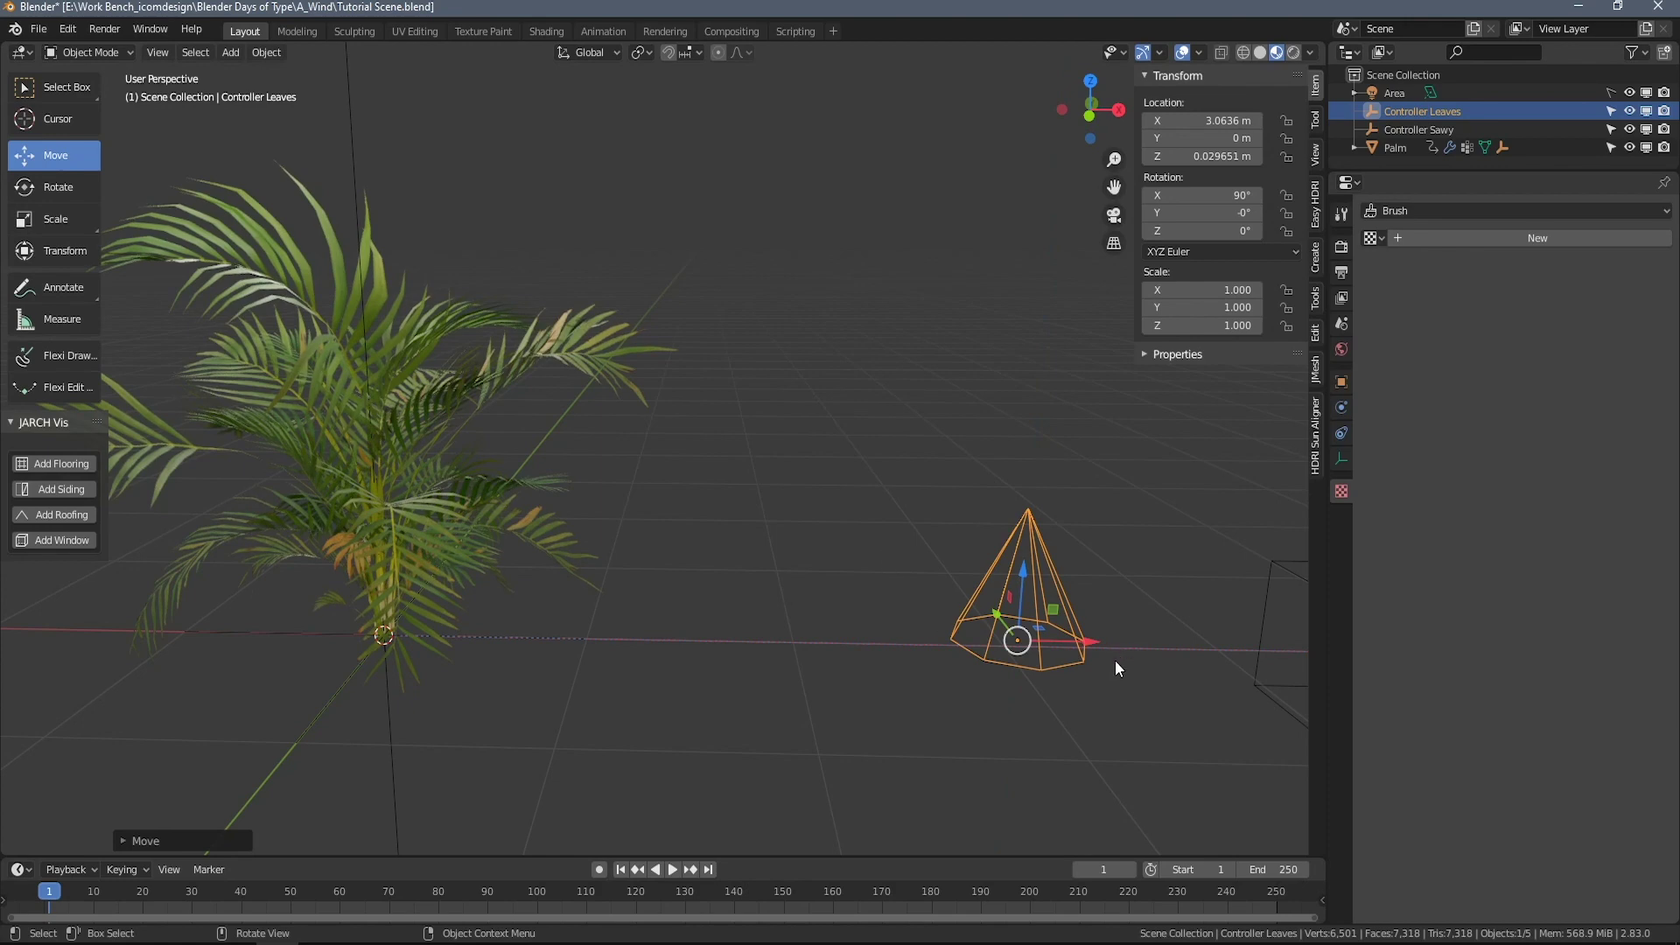
{"action": "middle_click_drag", "start_coordinate": [1115, 660], "coordinate": [923, 666]}
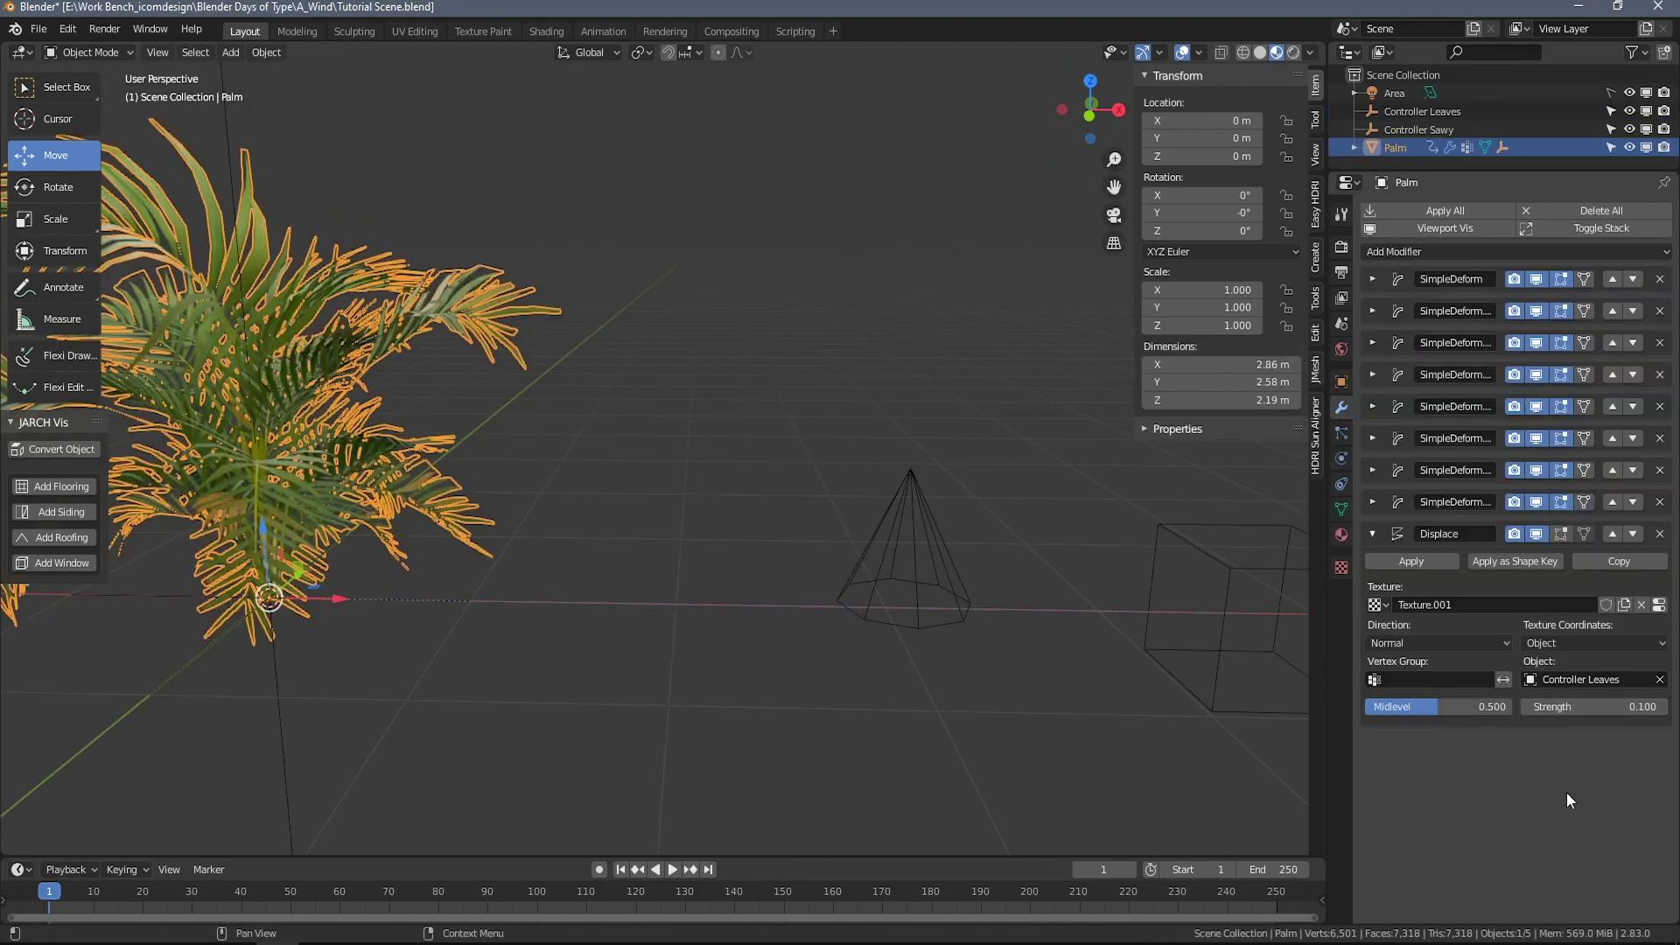
Drive the Displace Strength from Controller Leaves' Z Location with the expression 'var'.
{"action": "right_click", "coordinate": [1582, 708]}
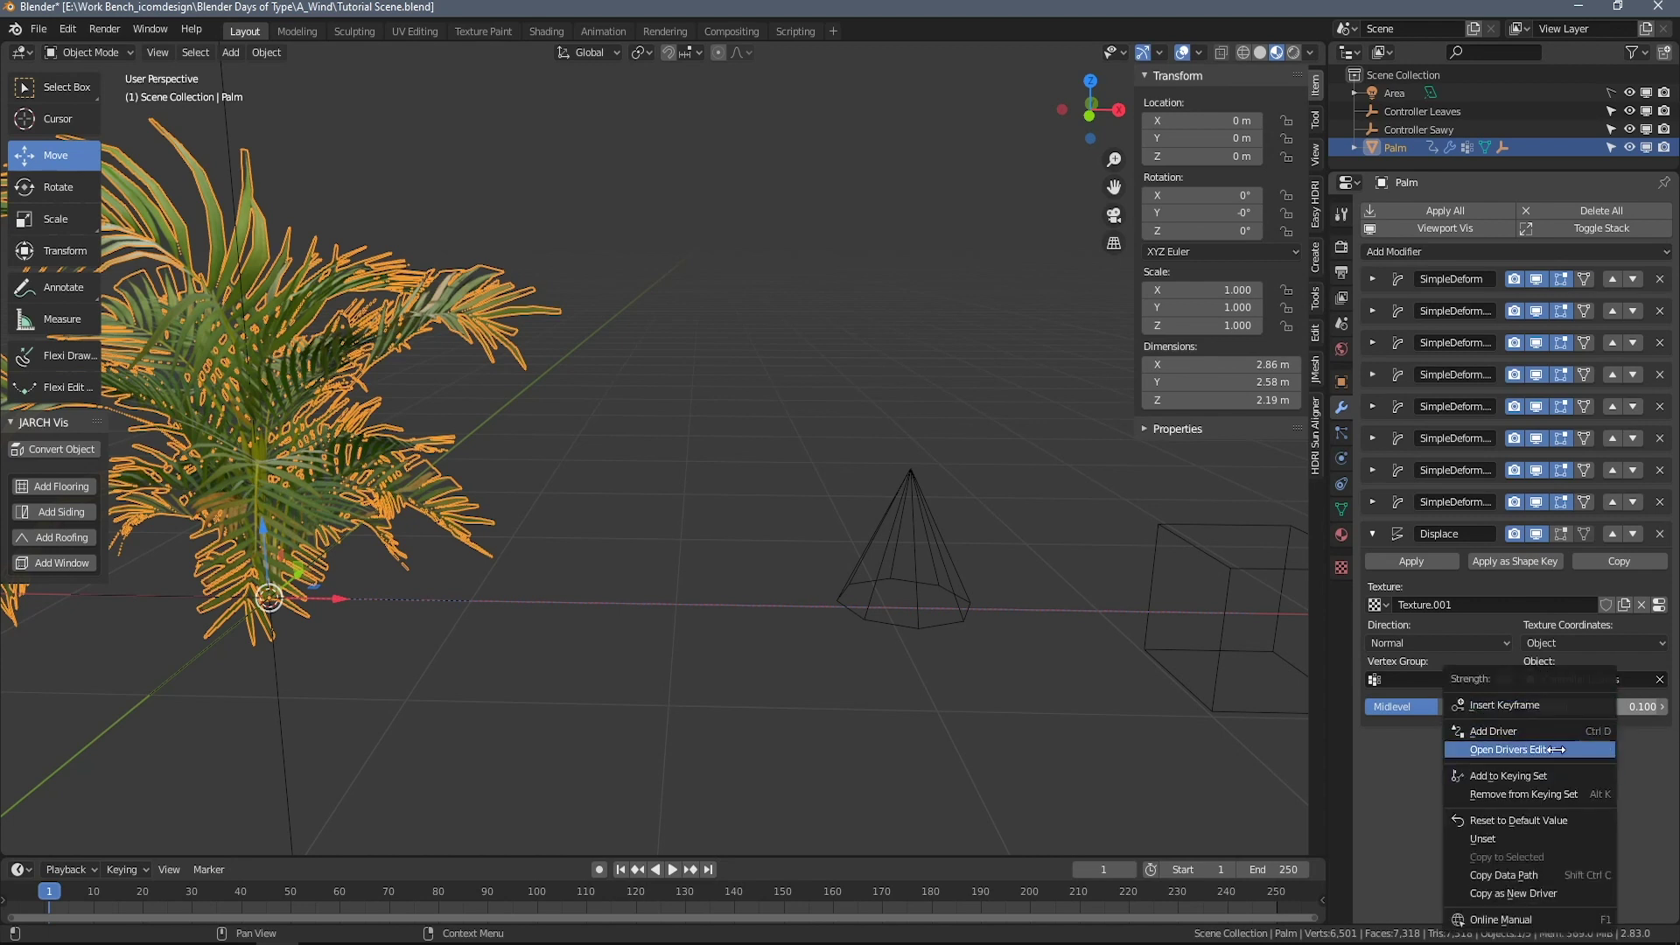
{"action": "left_click", "coordinate": [1541, 733]}
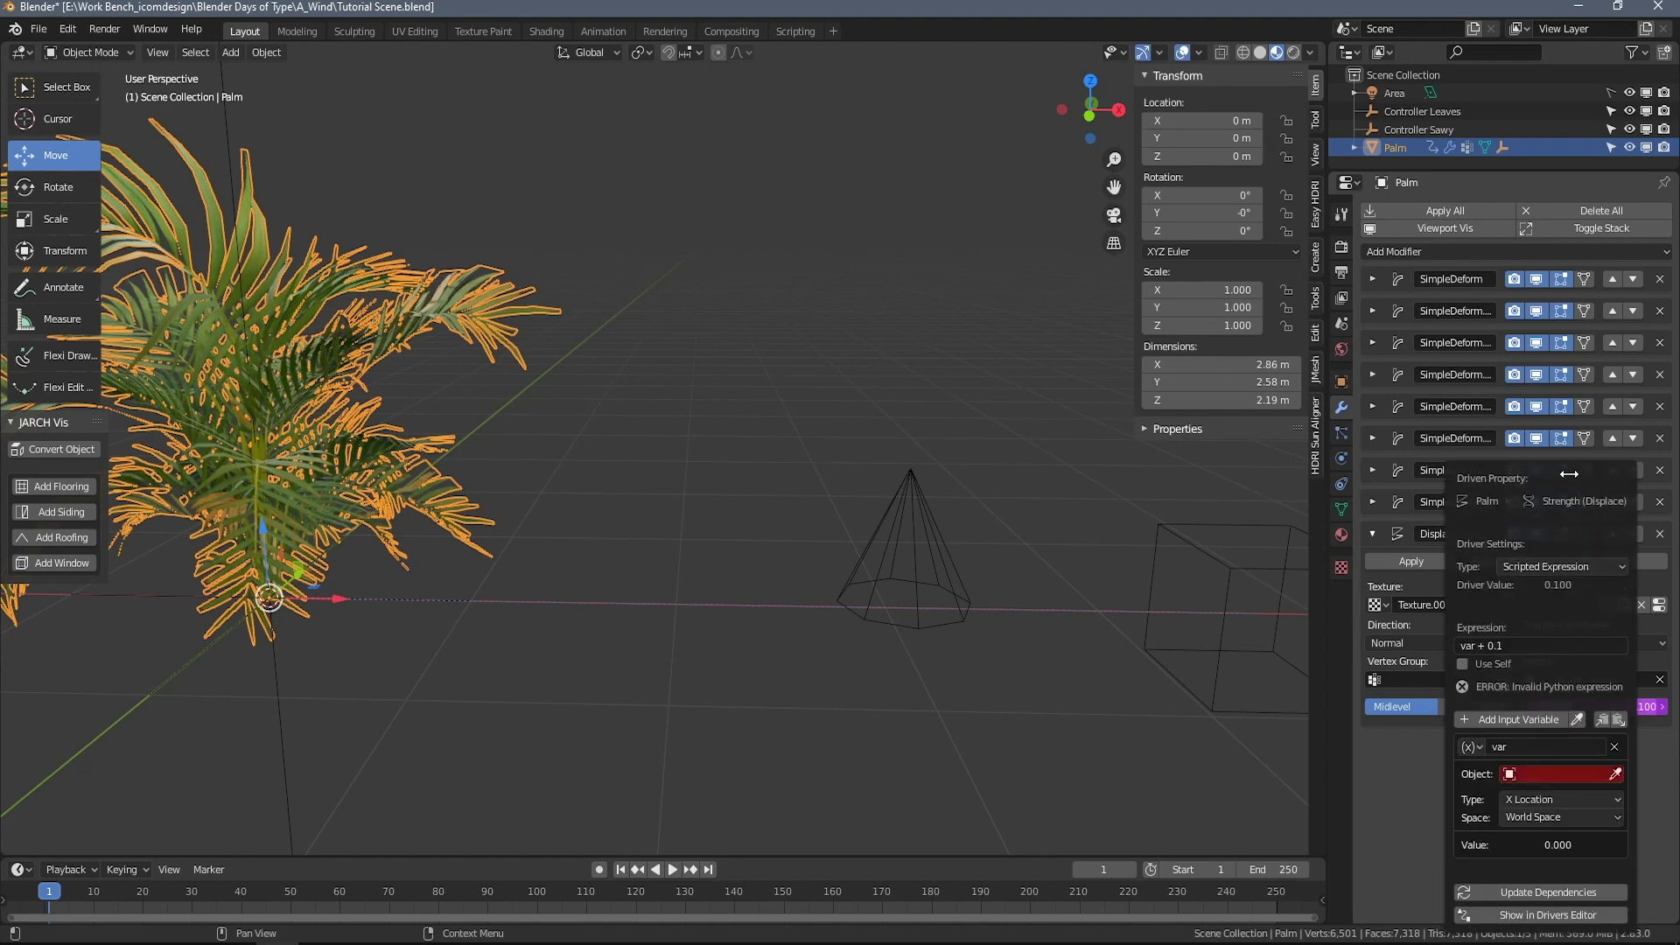
{"action": "left_click_drag", "start_coordinate": [1569, 473], "coordinate": [744, 283]}
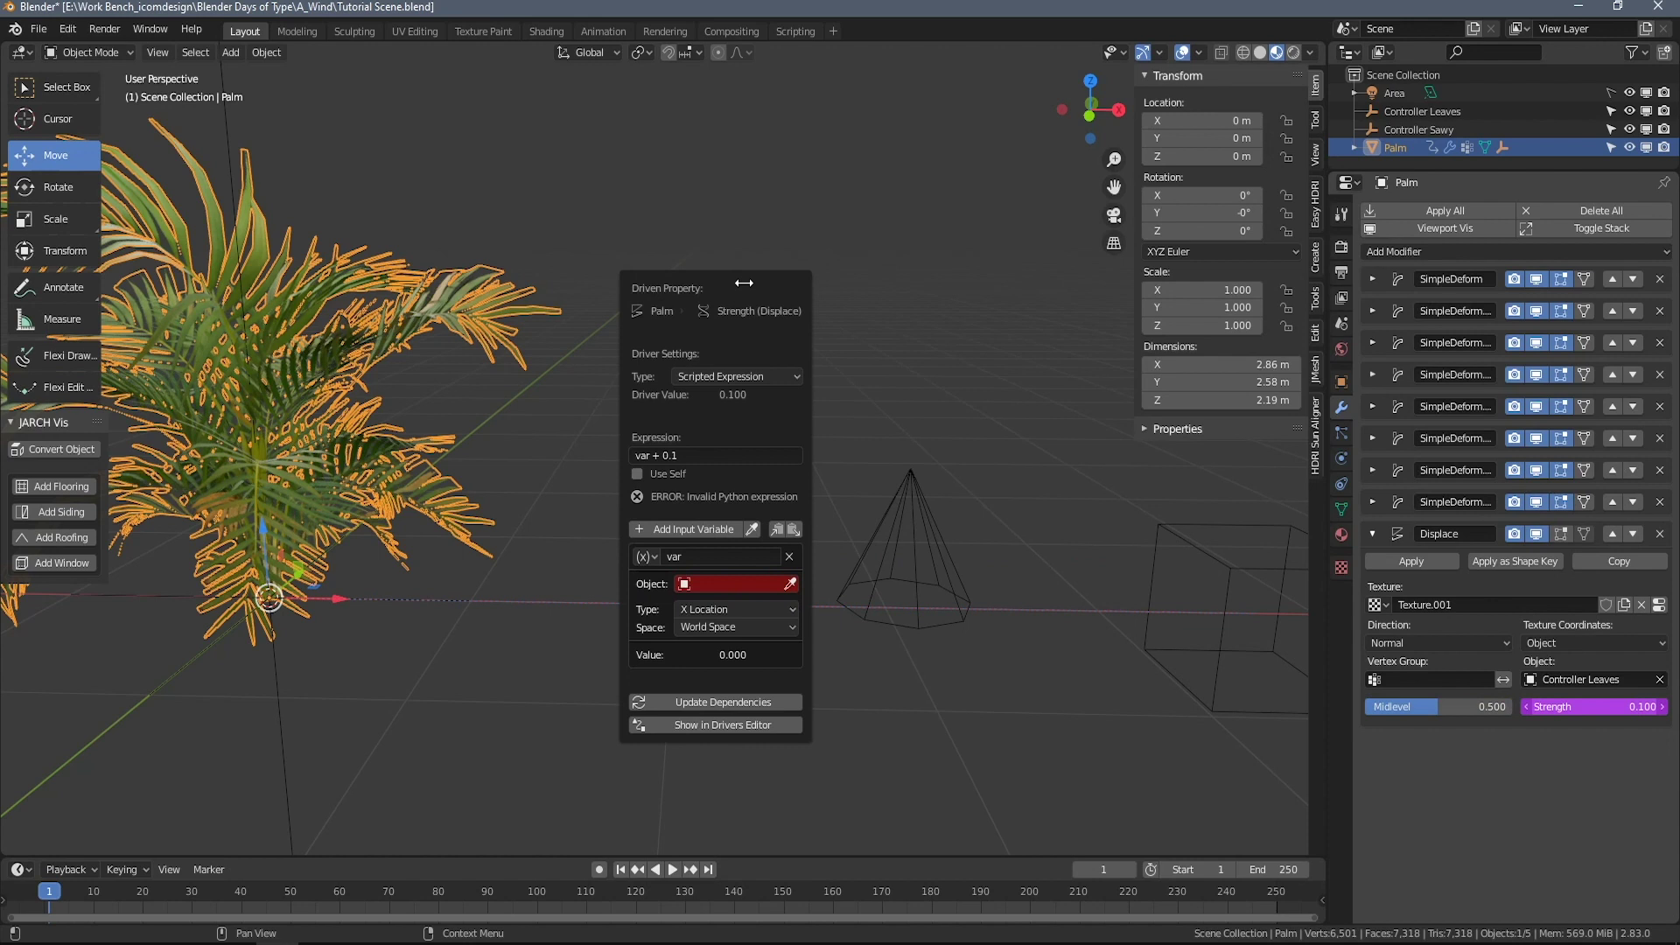
{"action": "left_click", "coordinate": [743, 582]}
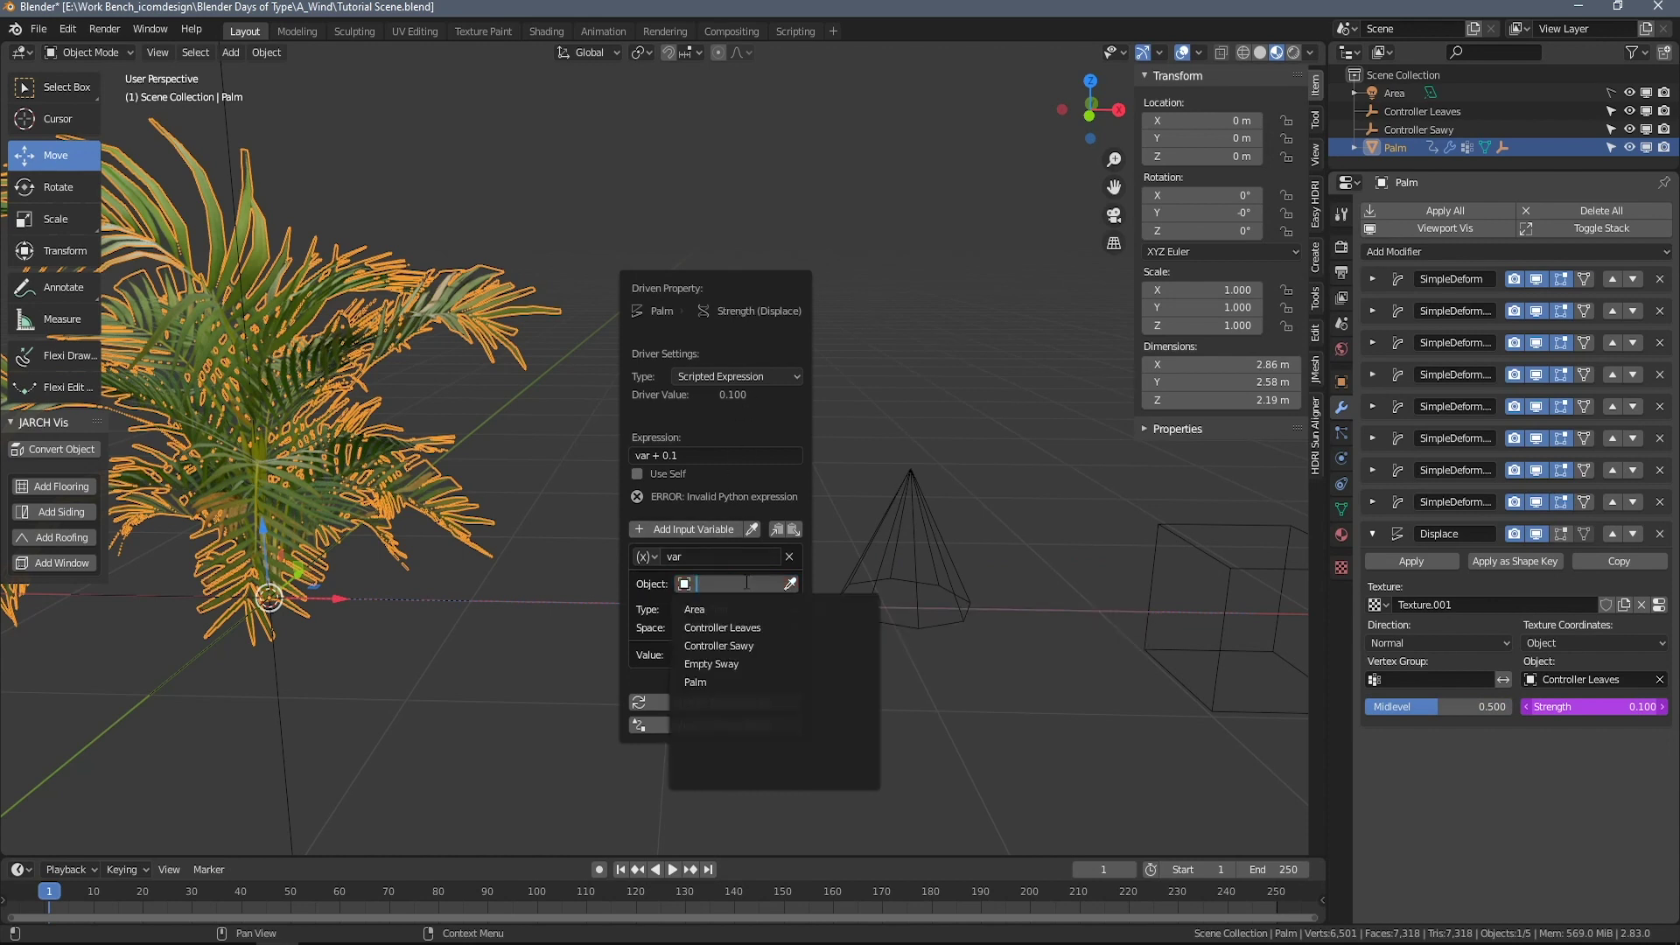
{"action": "left_click", "coordinate": [745, 628]}
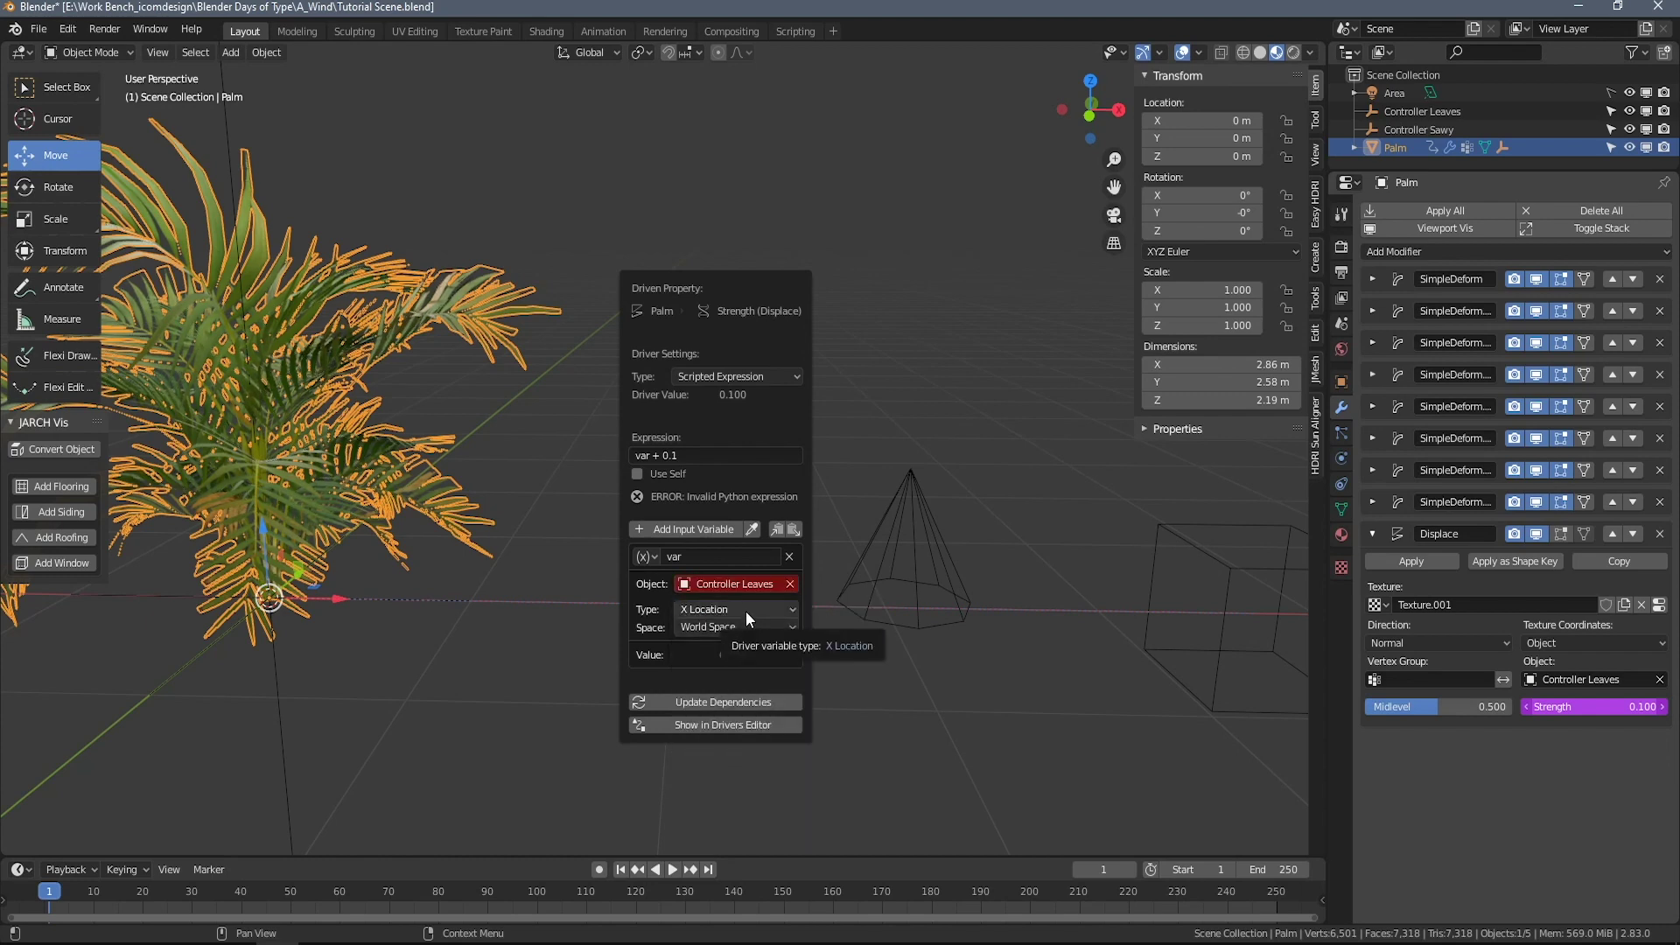
{"action": "left_click", "coordinate": [745, 610]}
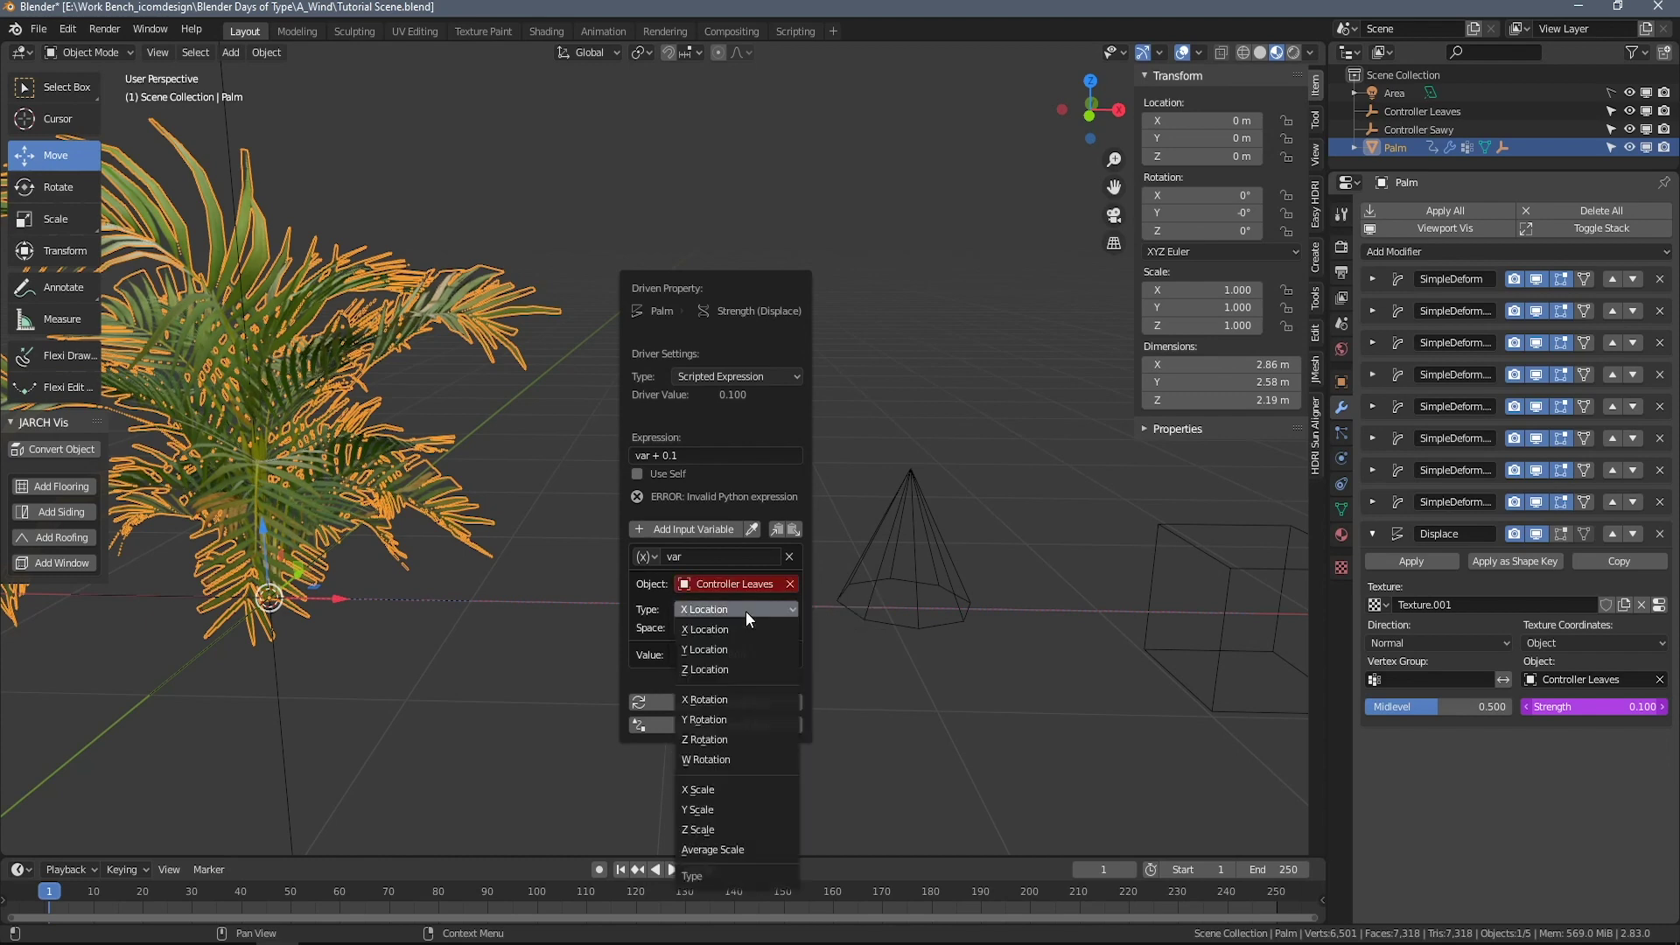
{"action": "left_click", "coordinate": [732, 669]}
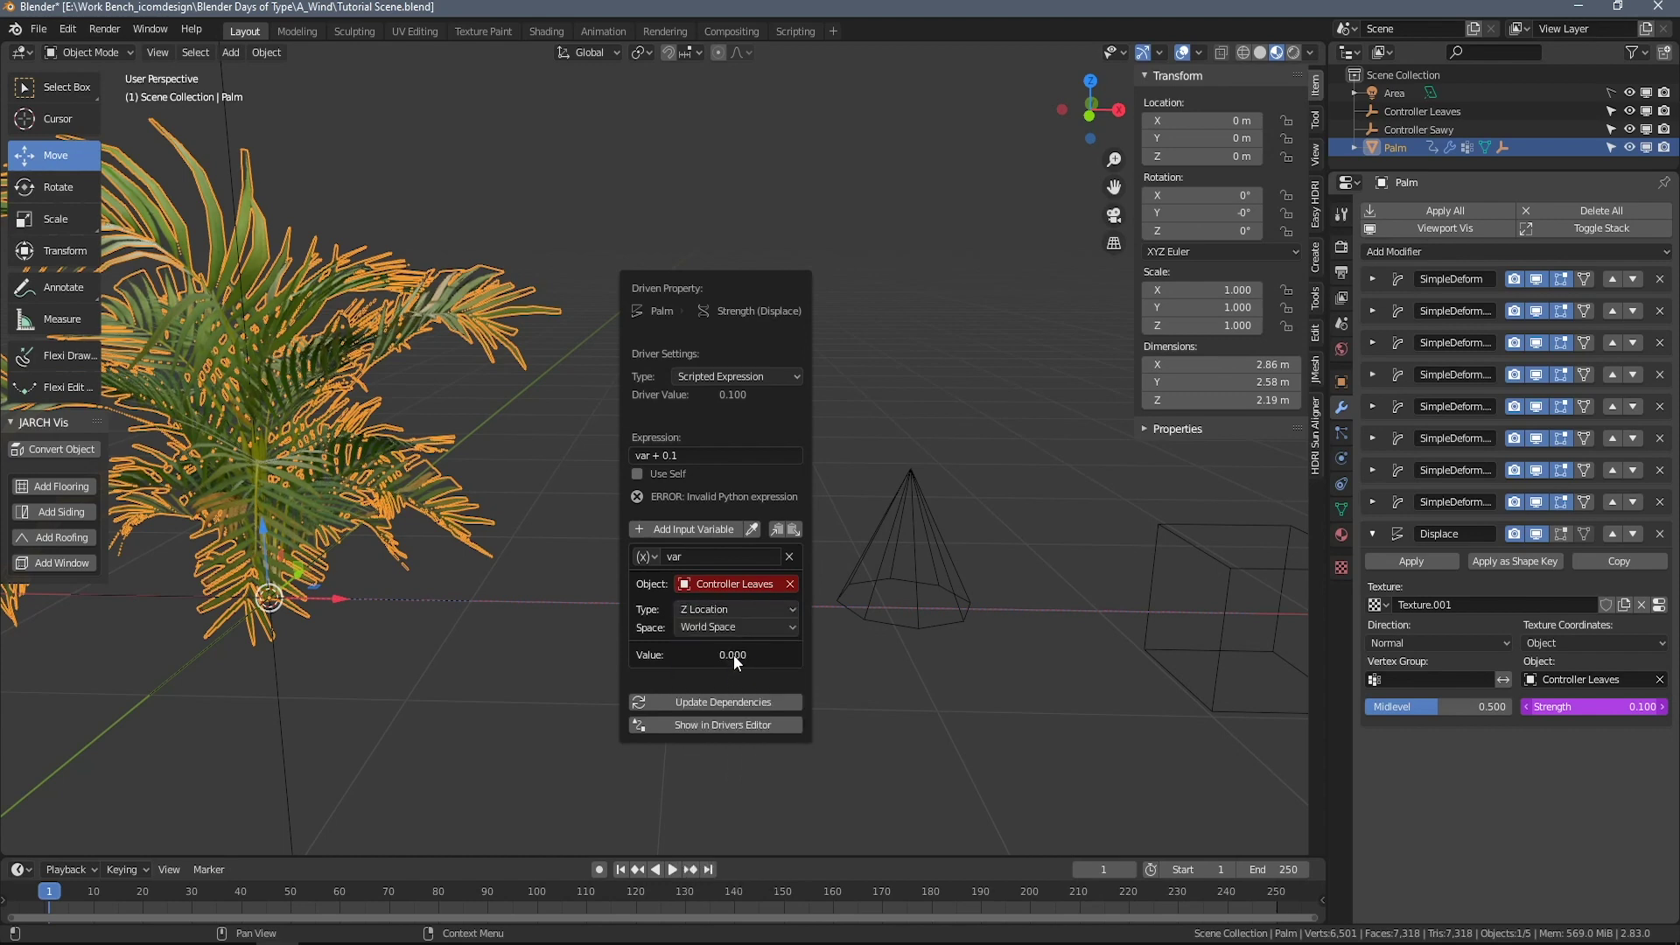
{"action": "left_click", "coordinate": [690, 455]}
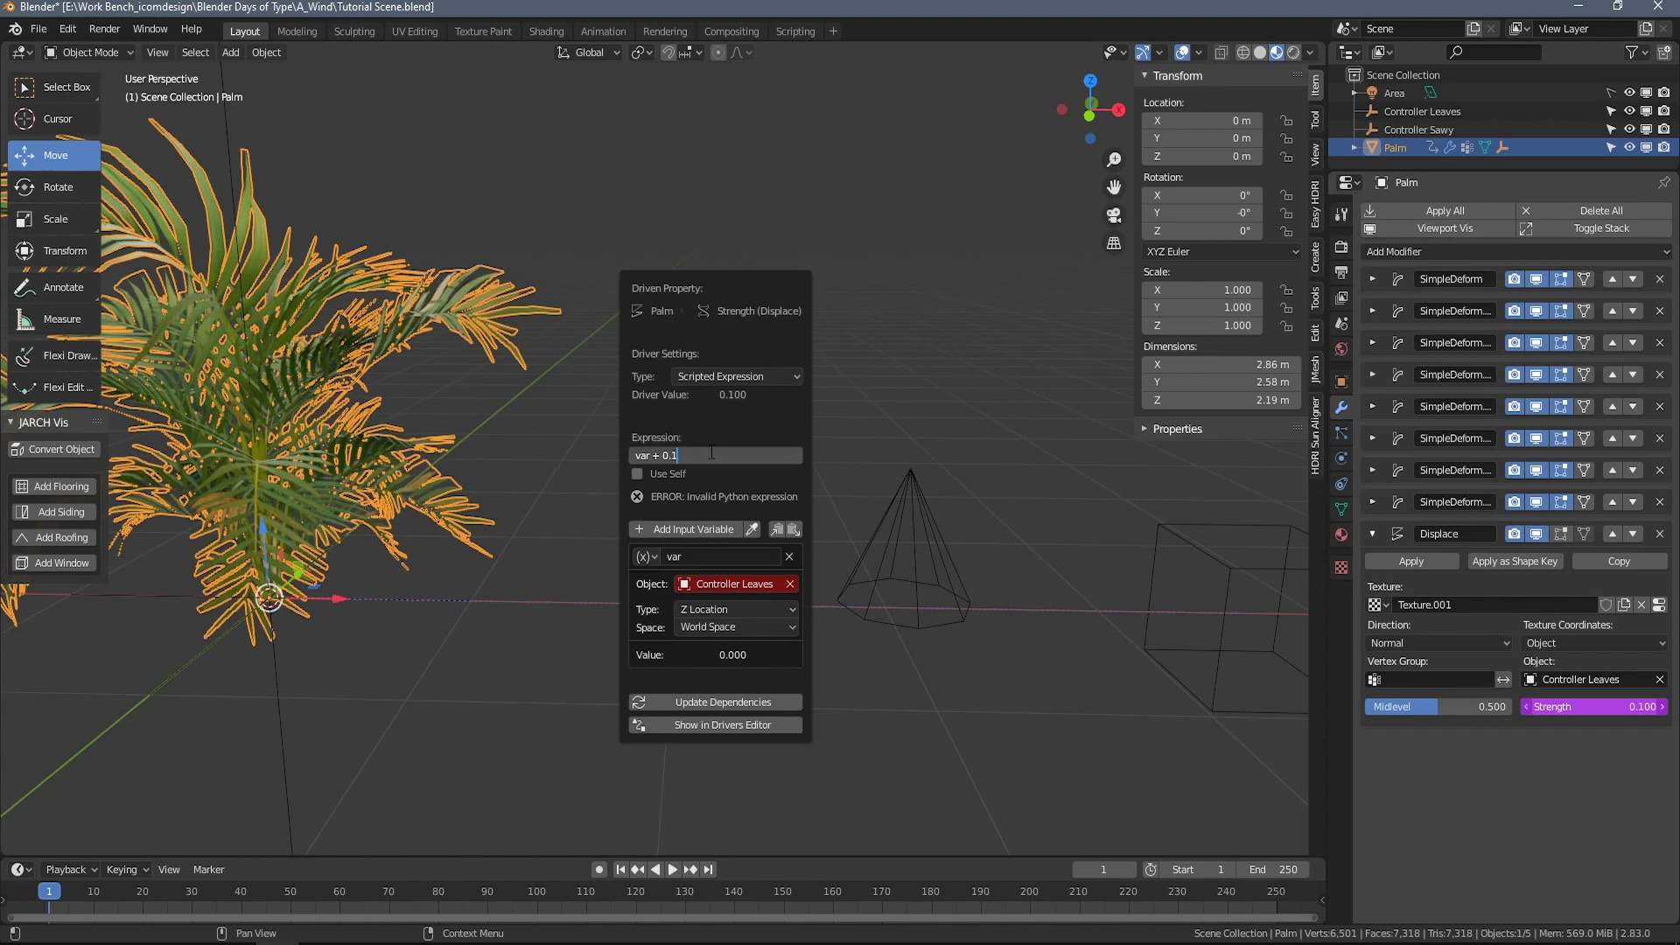
{"action": "key", "text": "BackSpace"}
{"action": "key", "text": "BackSpace"}
{"action": "key", "text": "BackSpace"}
{"action": "key", "text": "BackSpace"}
{"action": "key", "text": "BackSpace"}
{"action": "key", "text": "BackSpace"}
{"action": "key", "text": "Return"}
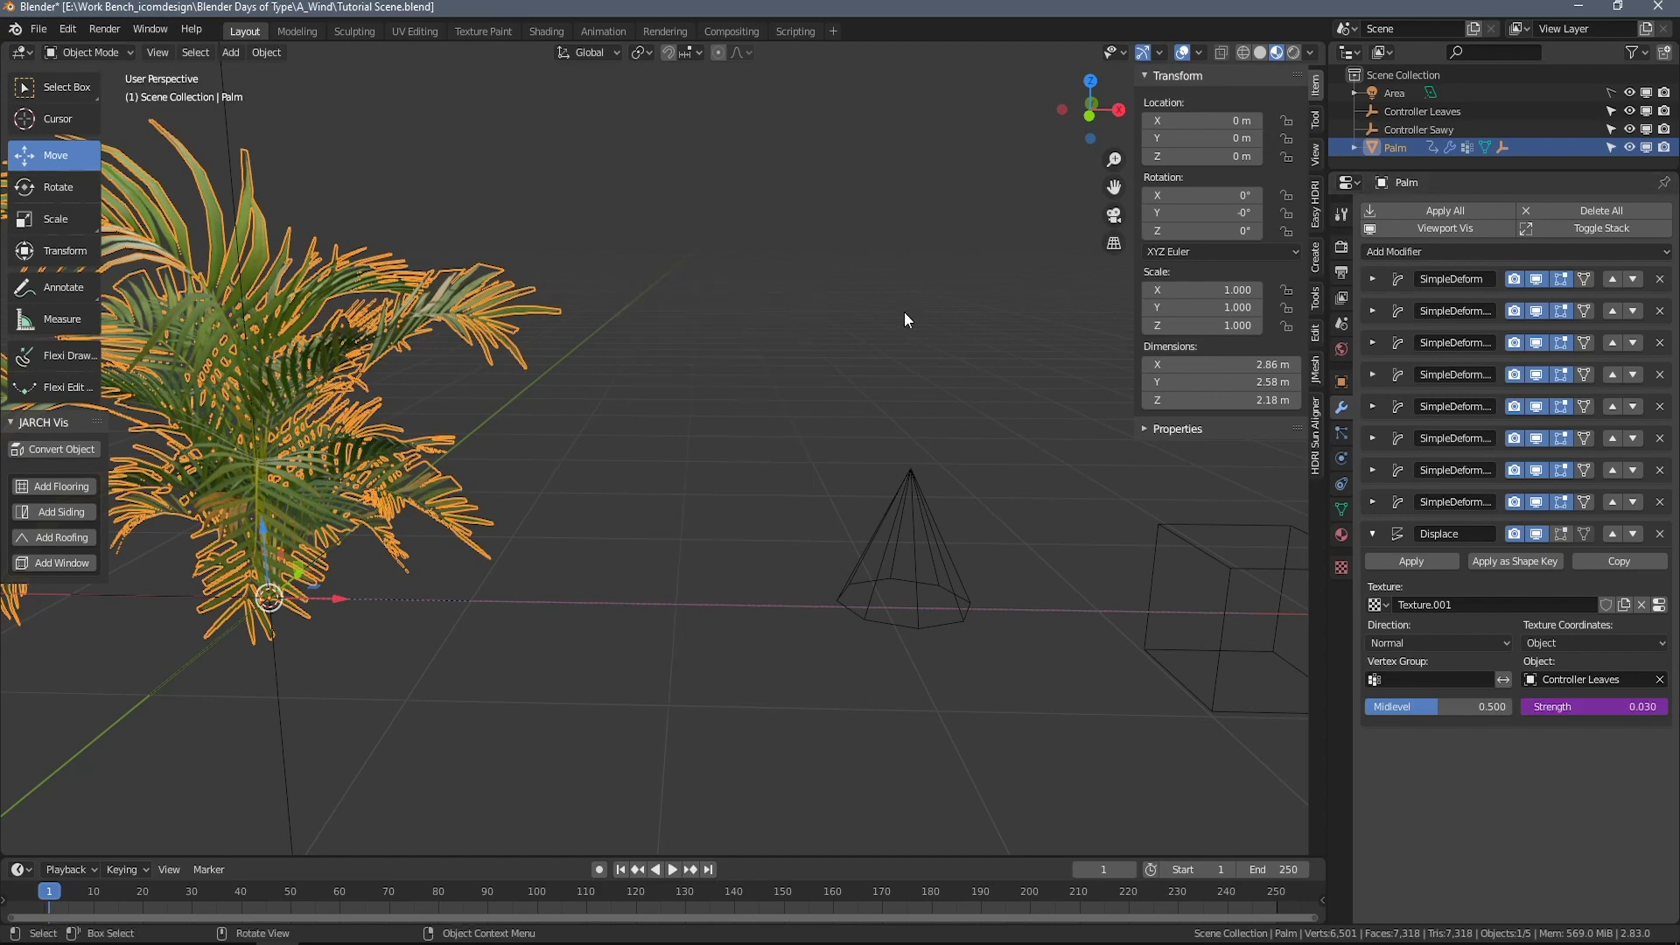
Move the Controller Leaves cone outward along the X axis, away from the palm.
{"action": "left_click", "coordinate": [905, 543]}
{"action": "key", "text": "g"}
{"action": "key", "text": "z"}
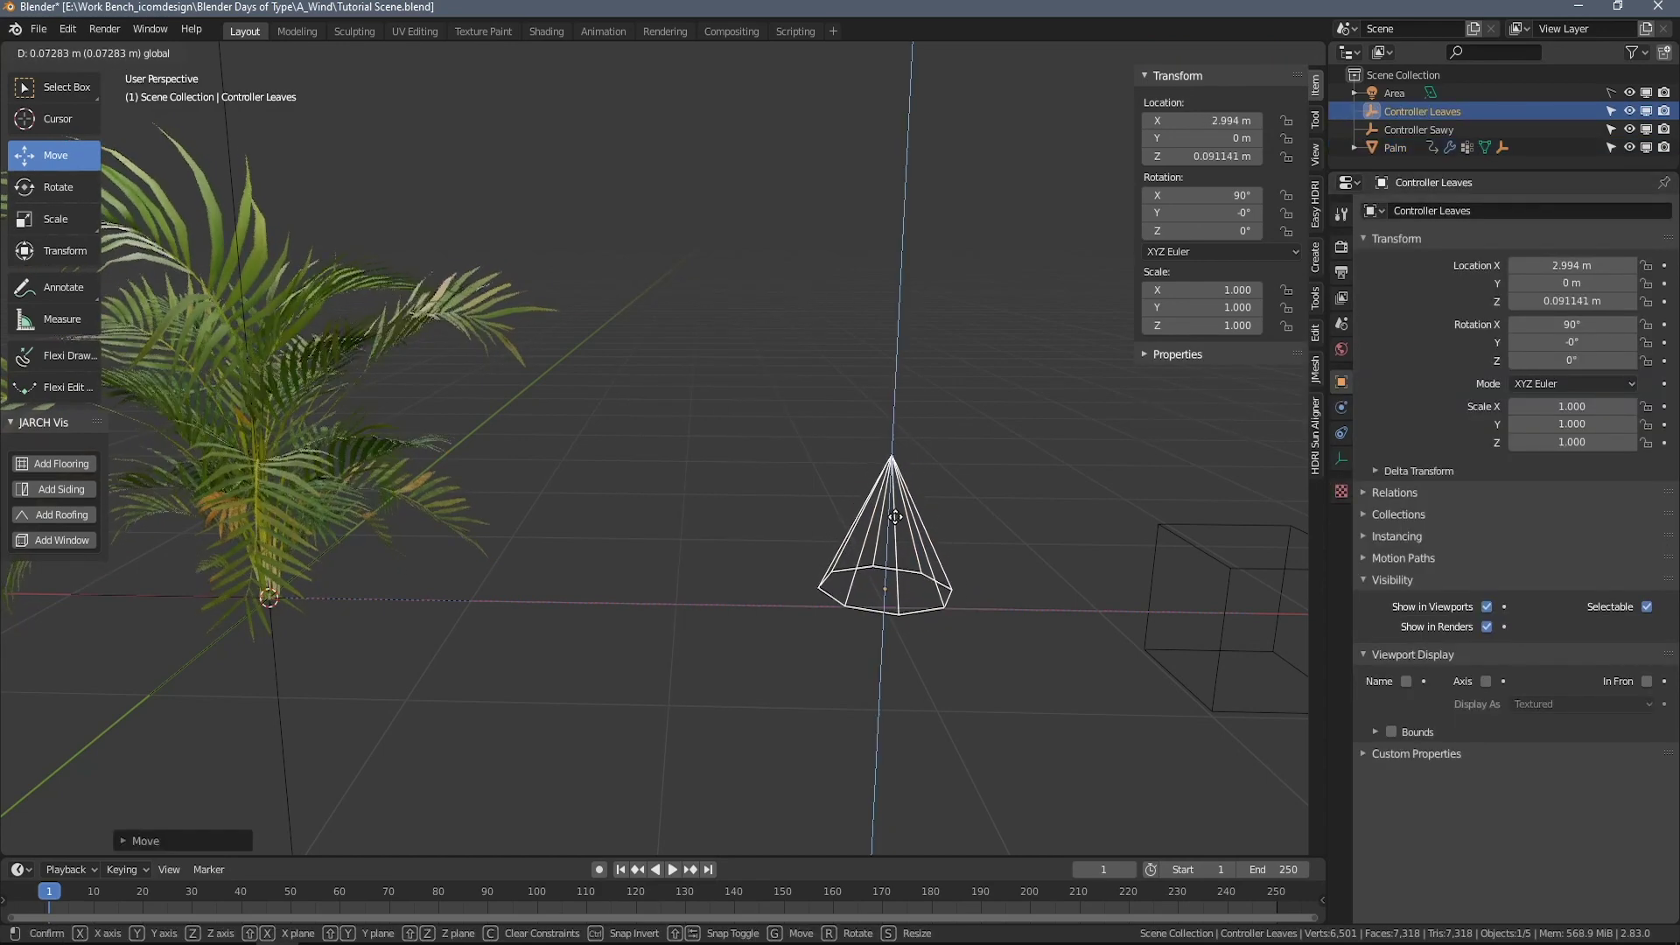
{"action": "key", "text": "Escape"}
{"action": "key", "text": "g"}
{"action": "key", "text": "x"}
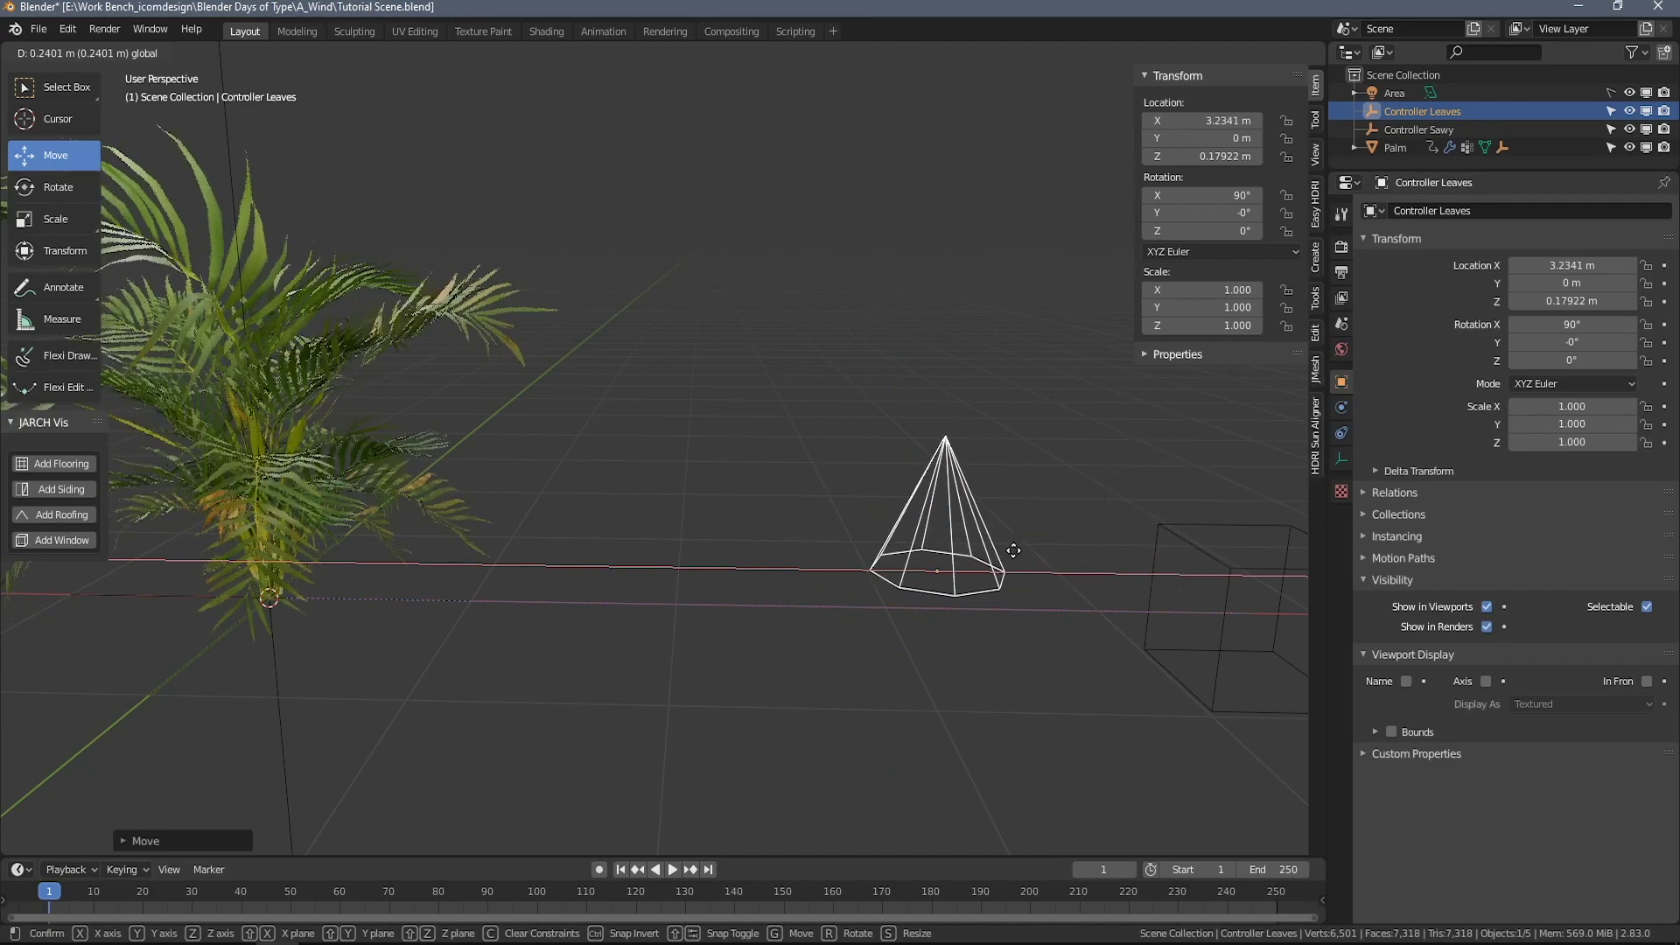
{"action": "left_click", "coordinate": [952, 511]}
{"action": "key", "text": "g"}
{"action": "key", "text": "x"}
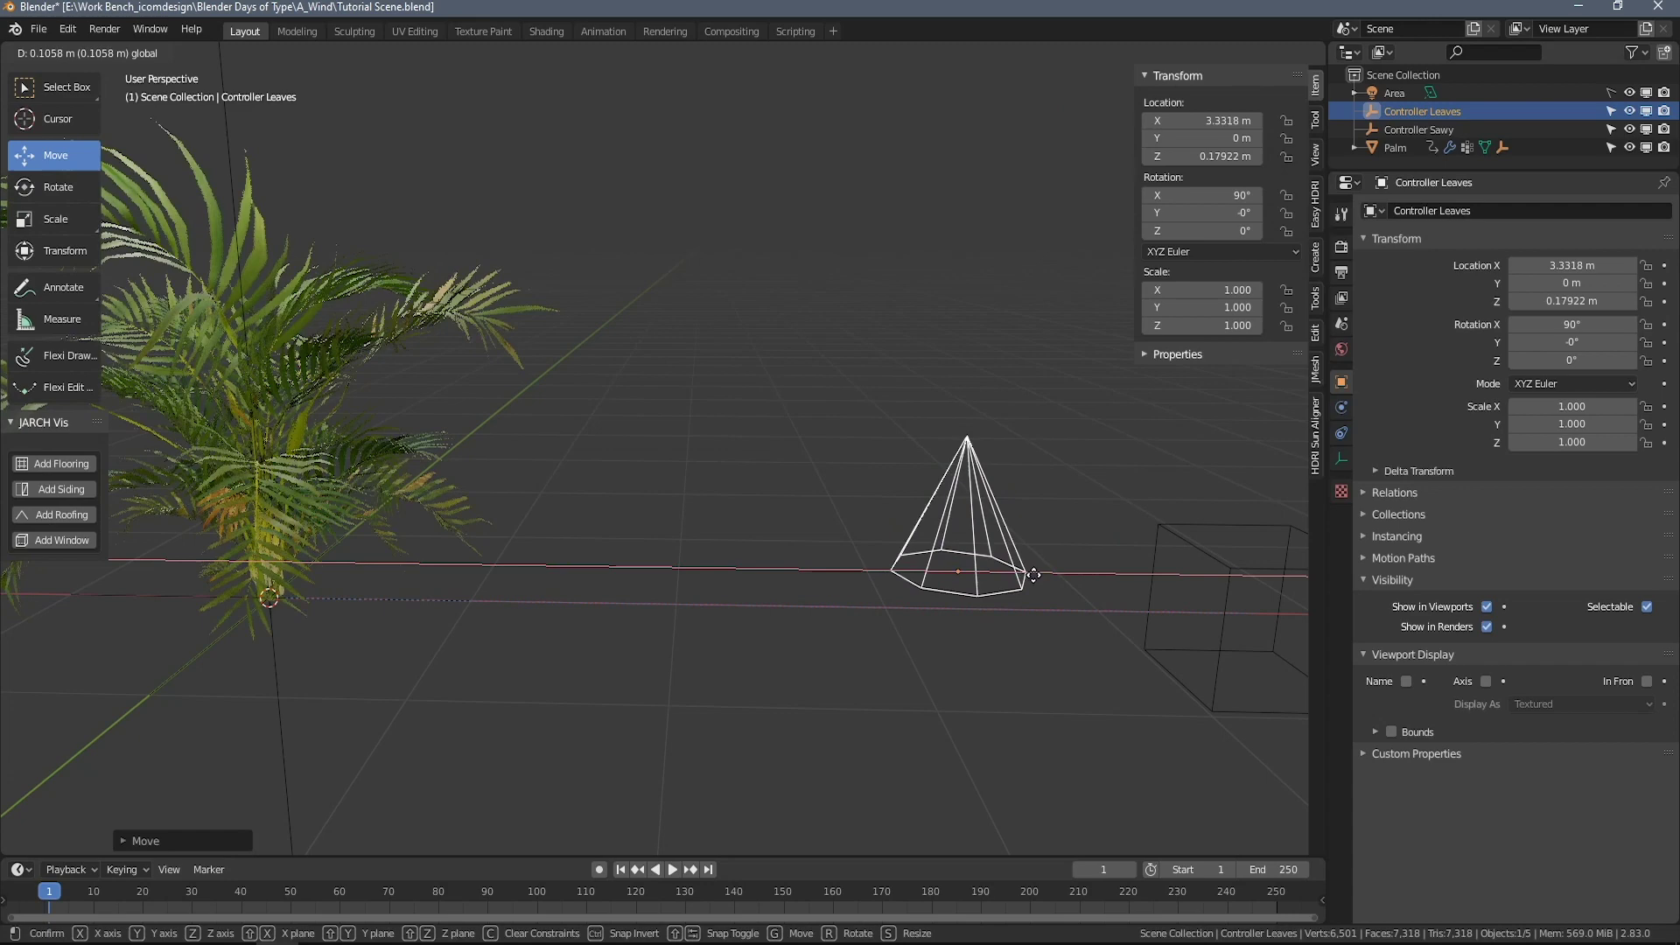
{"action": "left_click", "coordinate": [1109, 573]}
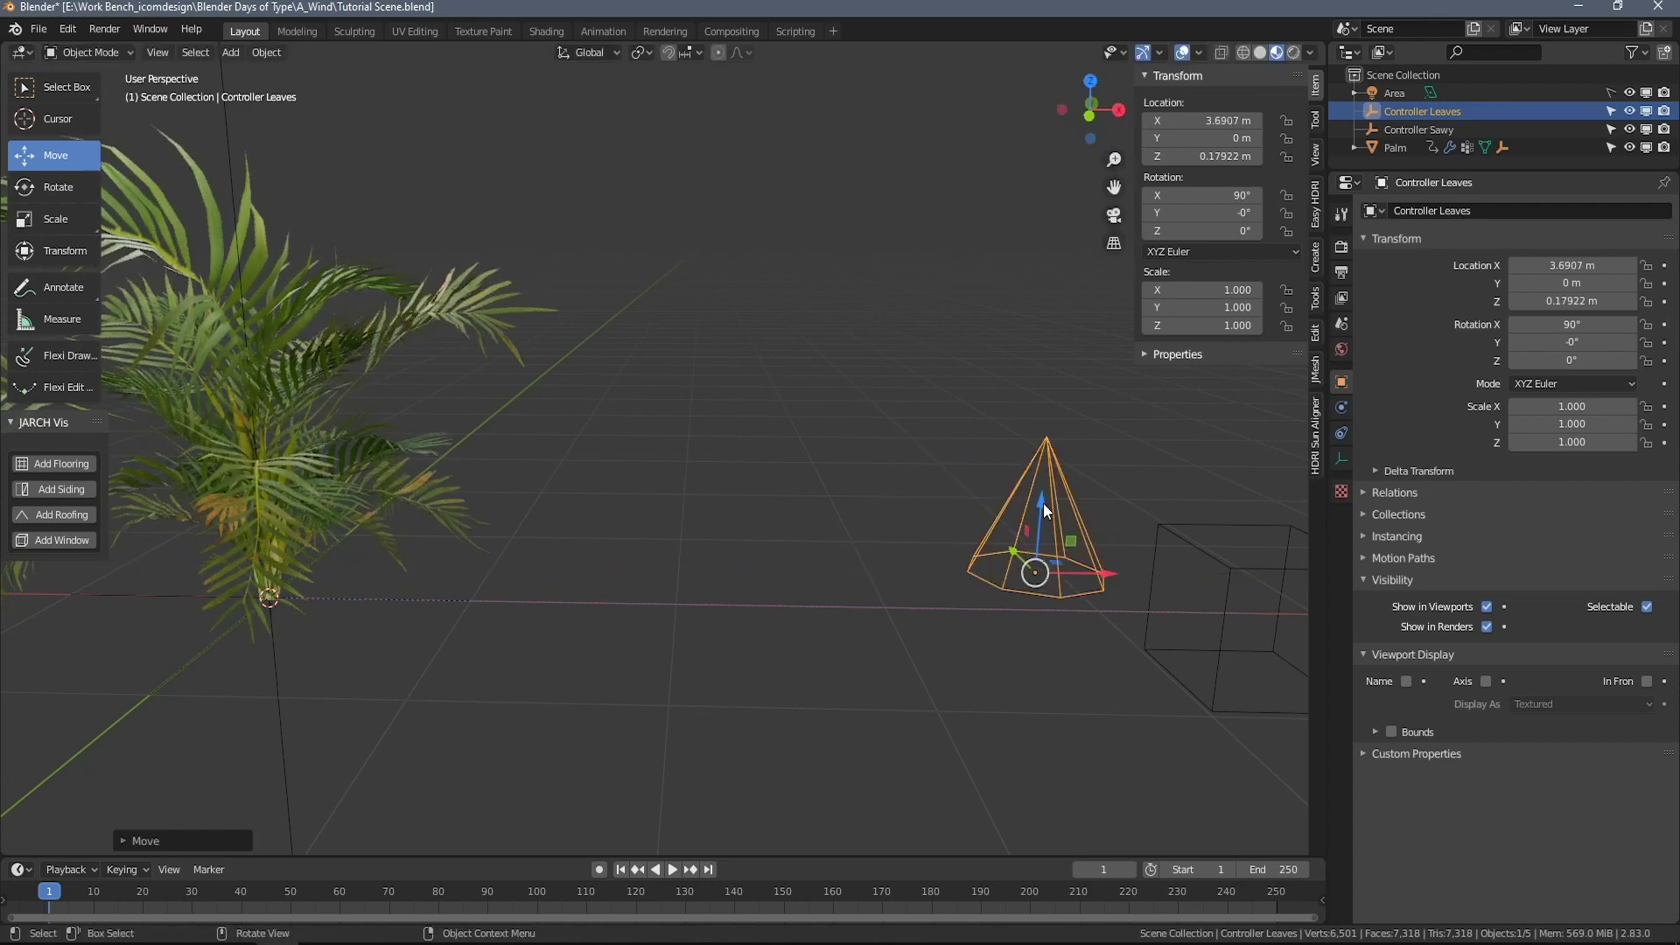
Raise the cone to about Z 0.17 m and orbit to inspect the palm's reaction.
{"action": "mouse_move", "coordinate": [1041, 506]}
{"action": "left_mouse_down"}
{"action": "mouse_move", "coordinate": [1044, 491]}
{"action": "mouse_move", "coordinate": [1047, 527]}
{"action": "left_mouse_up"}
{"action": "scroll", "coordinate": [1048, 527], "scroll_direction": "down", "scroll_amount": 5}
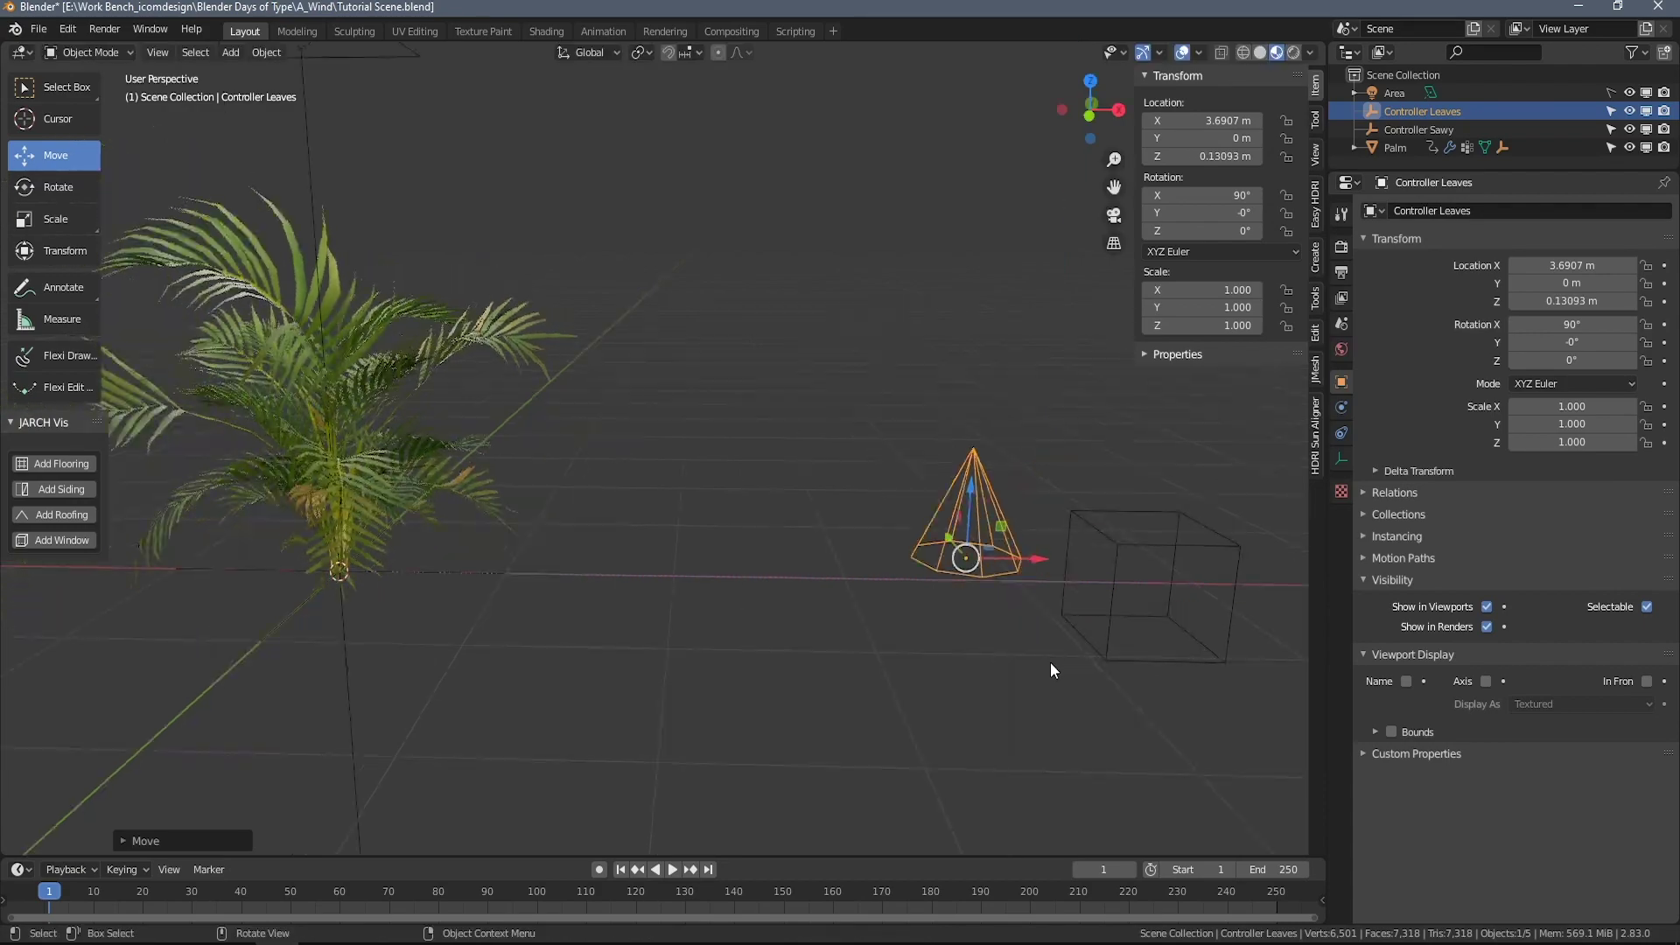
{"action": "scroll", "coordinate": [758, 512], "scroll_direction": "up", "scroll_amount": 5}
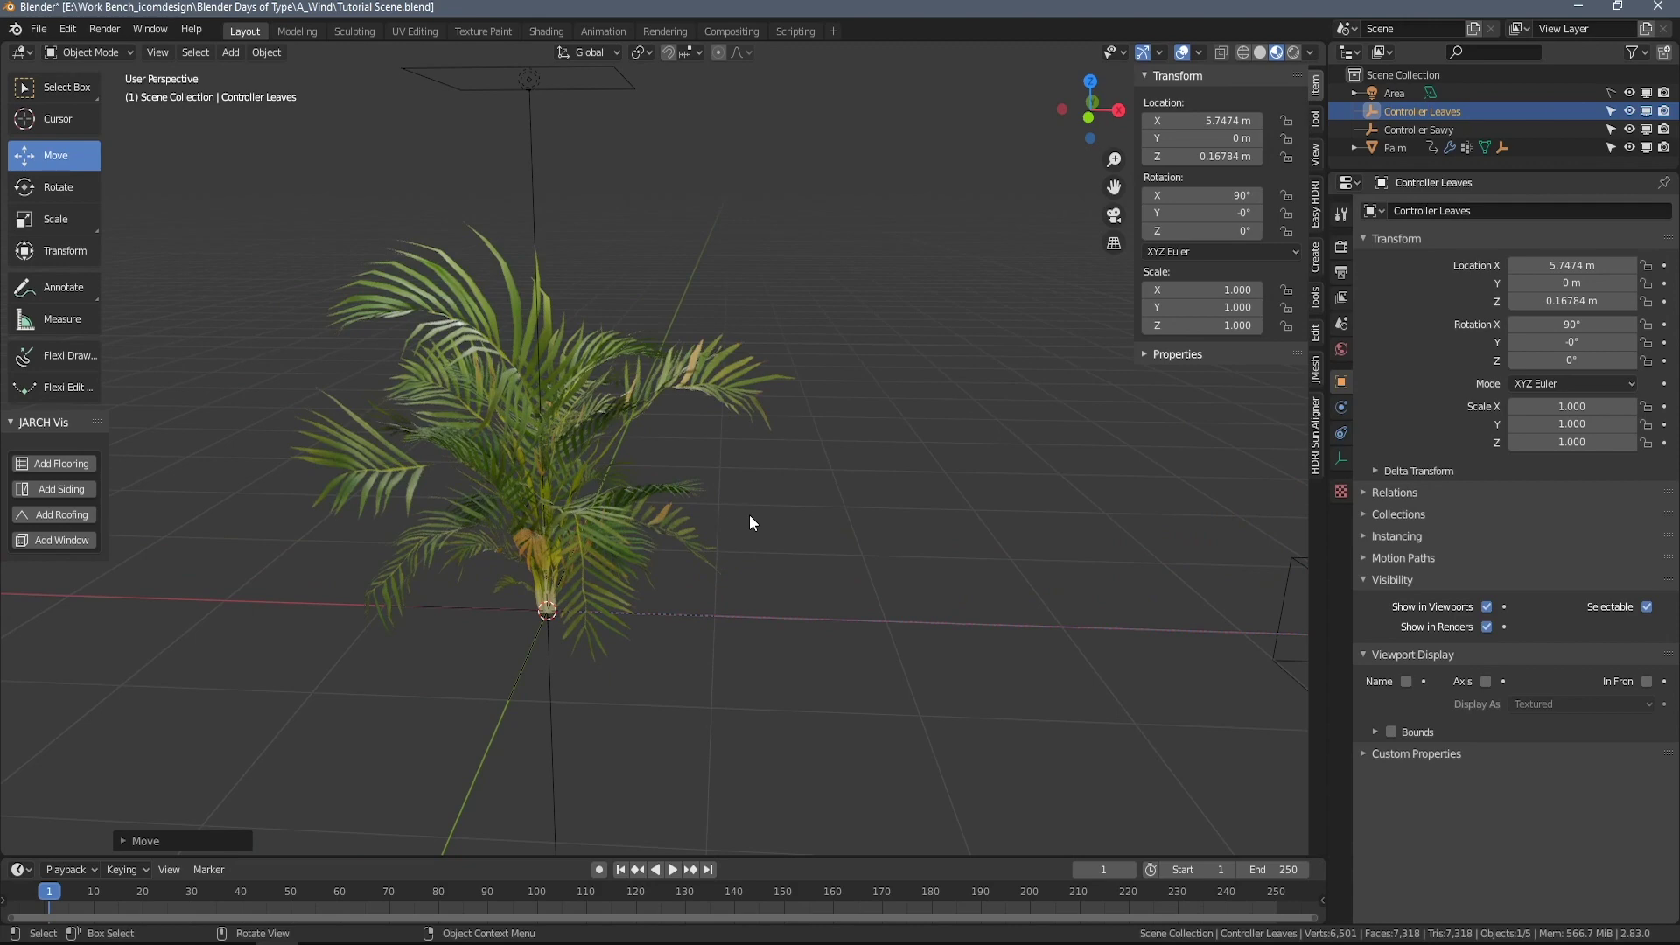
{"action": "middle_click_drag", "start_coordinate": [749, 514], "coordinate": [743, 551]}
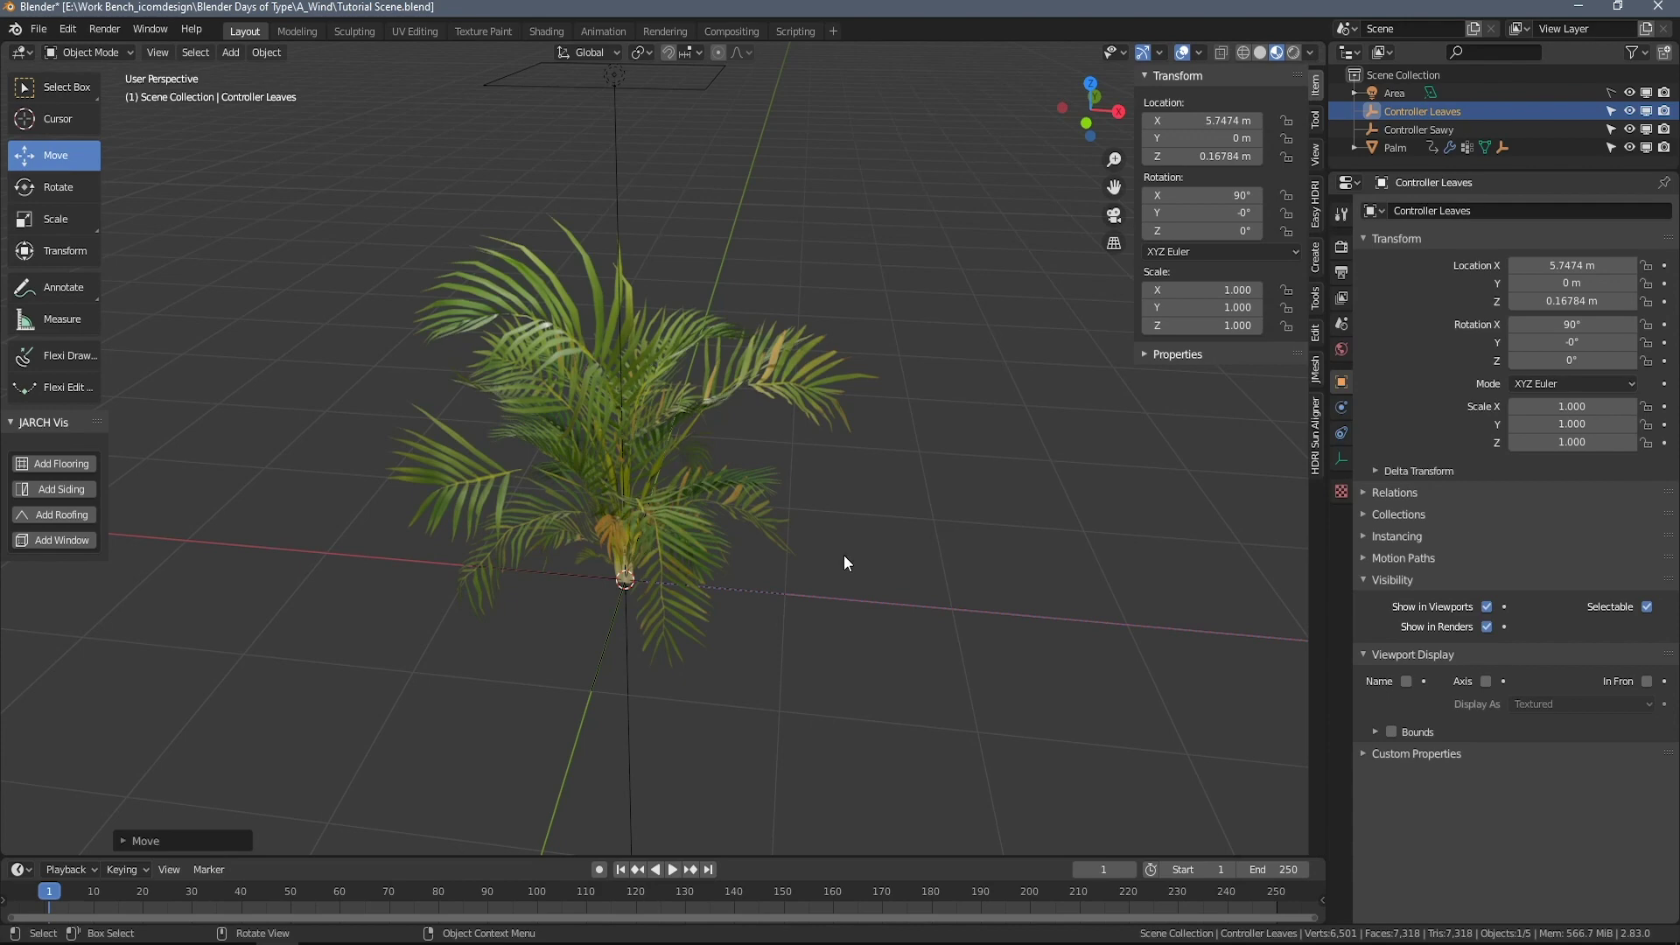
{"action": "mouse_move", "coordinate": [844, 562]}
{"action": "middle_mouse_down"}
{"action": "mouse_move", "coordinate": [826, 566]}
{"action": "mouse_move", "coordinate": [927, 589]}
{"action": "mouse_move", "coordinate": [826, 558]}
{"action": "middle_mouse_up"}
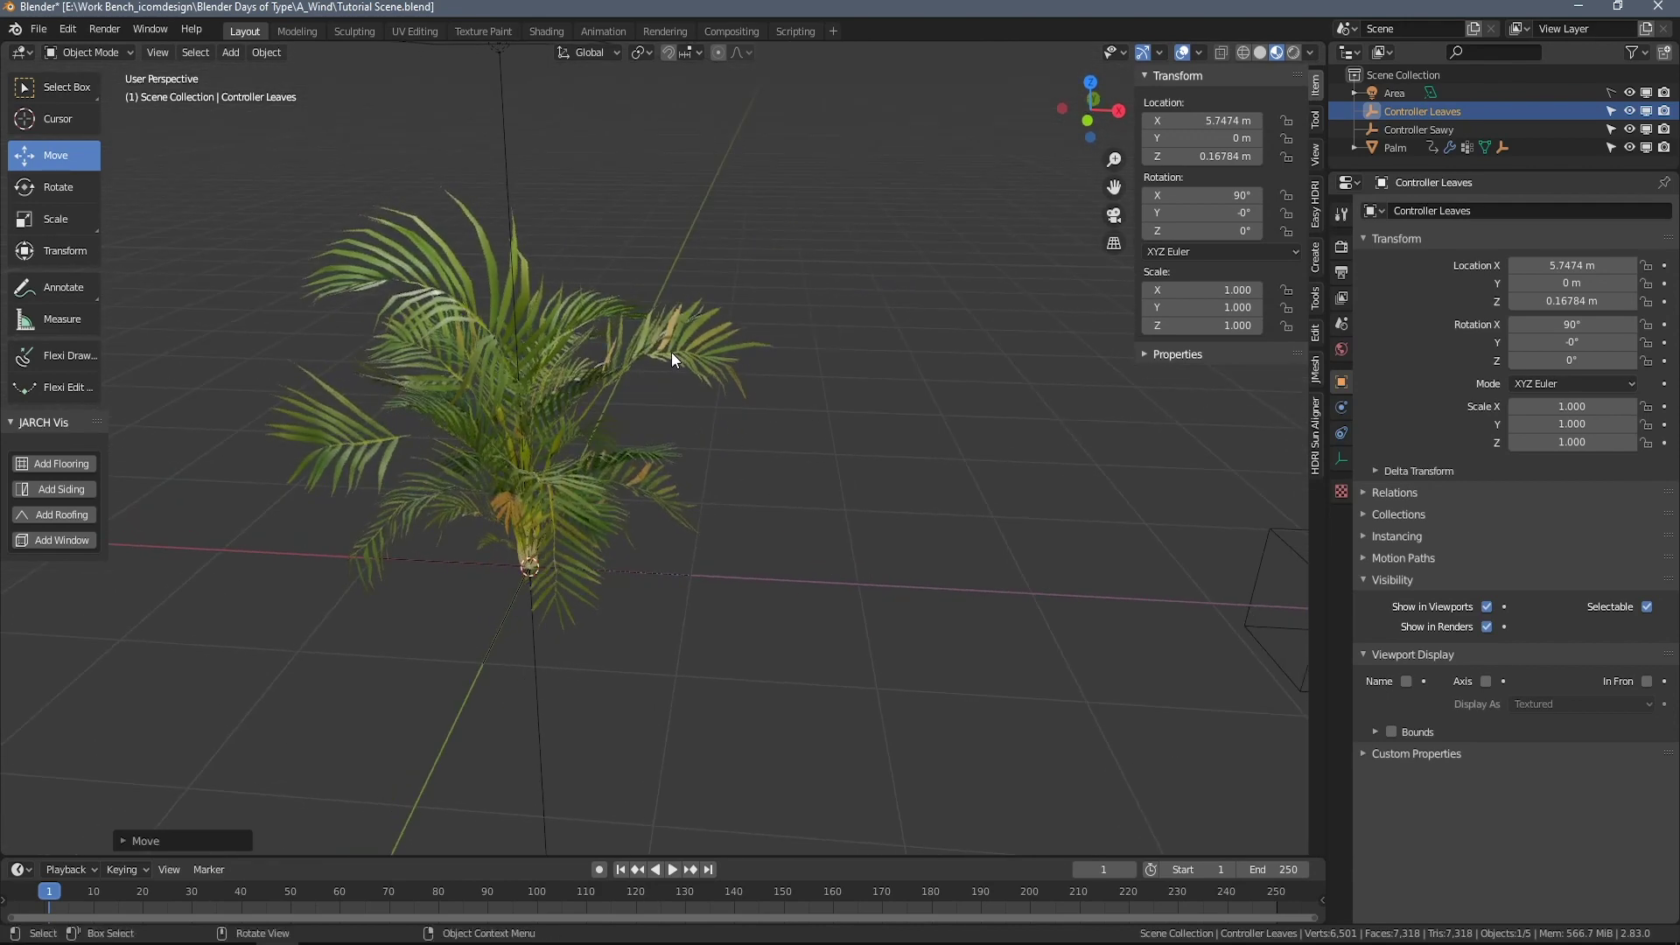
Add a sphere empty at the palm's base, shrink it to 0.591 and apply its scale.
{"action": "left_click", "coordinate": [767, 525]}
{"action": "key", "text": "shift+a"}
{"action": "mouse_move", "coordinate": [766, 525]}
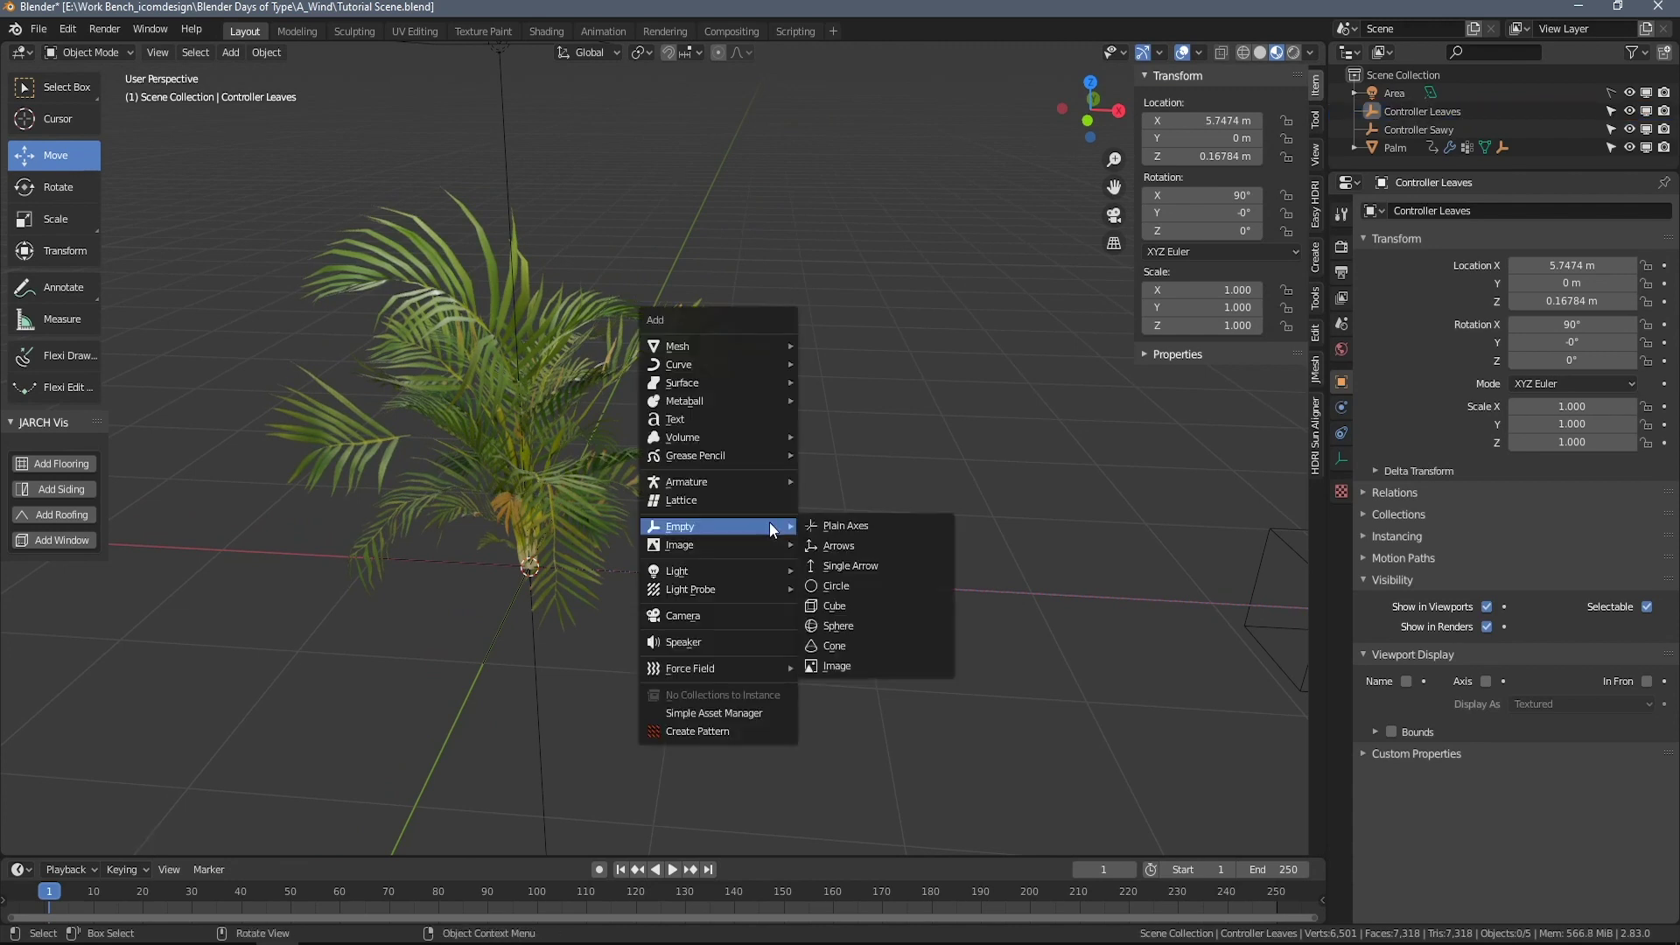
{"action": "left_click", "coordinate": [843, 625]}
{"action": "middle_click_drag", "start_coordinate": [844, 624], "coordinate": [749, 621], "text": "shift"}
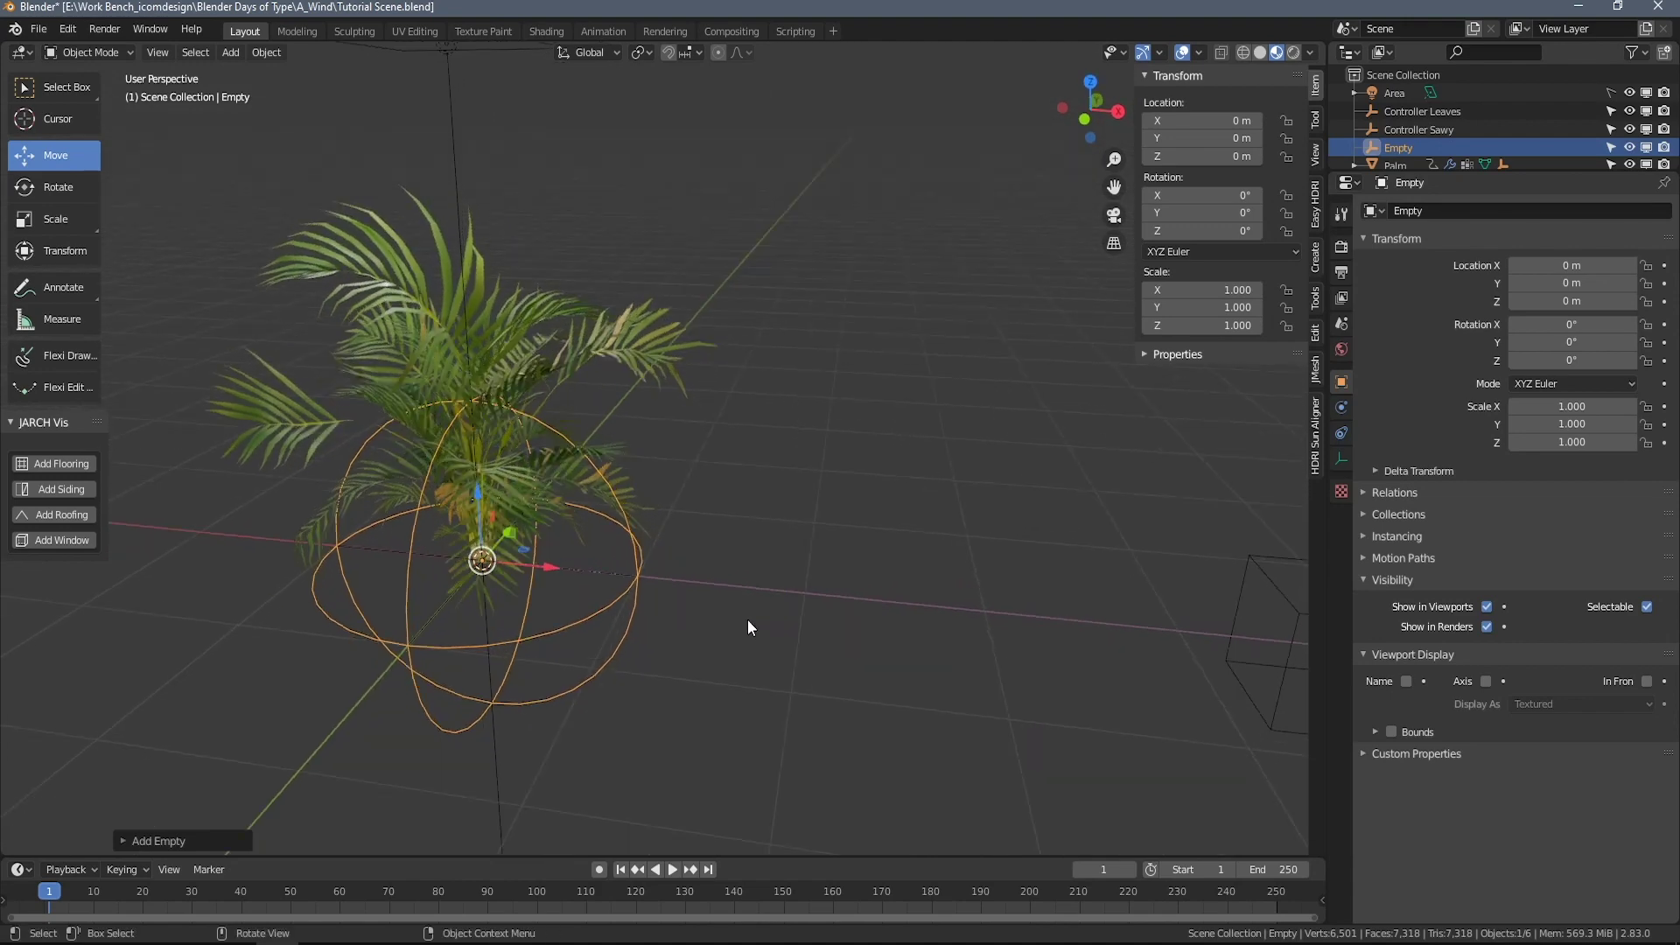
{"action": "key", "text": "s"}
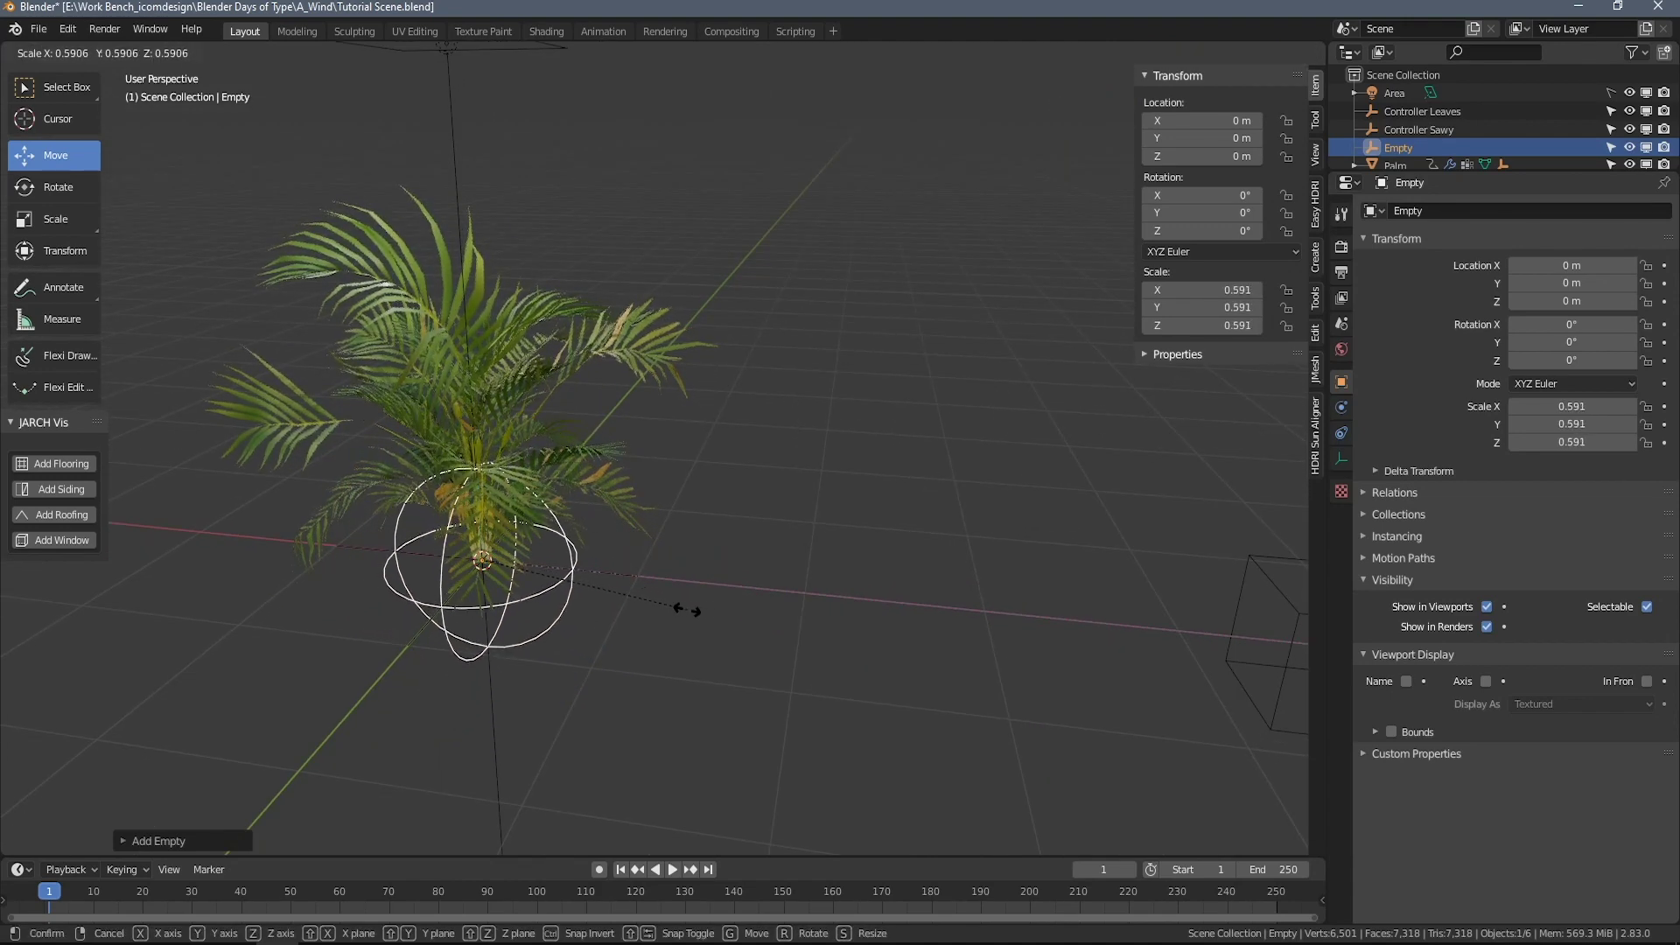
{"action": "left_click", "coordinate": [688, 617]}
{"action": "key", "text": "ctrl+a"}
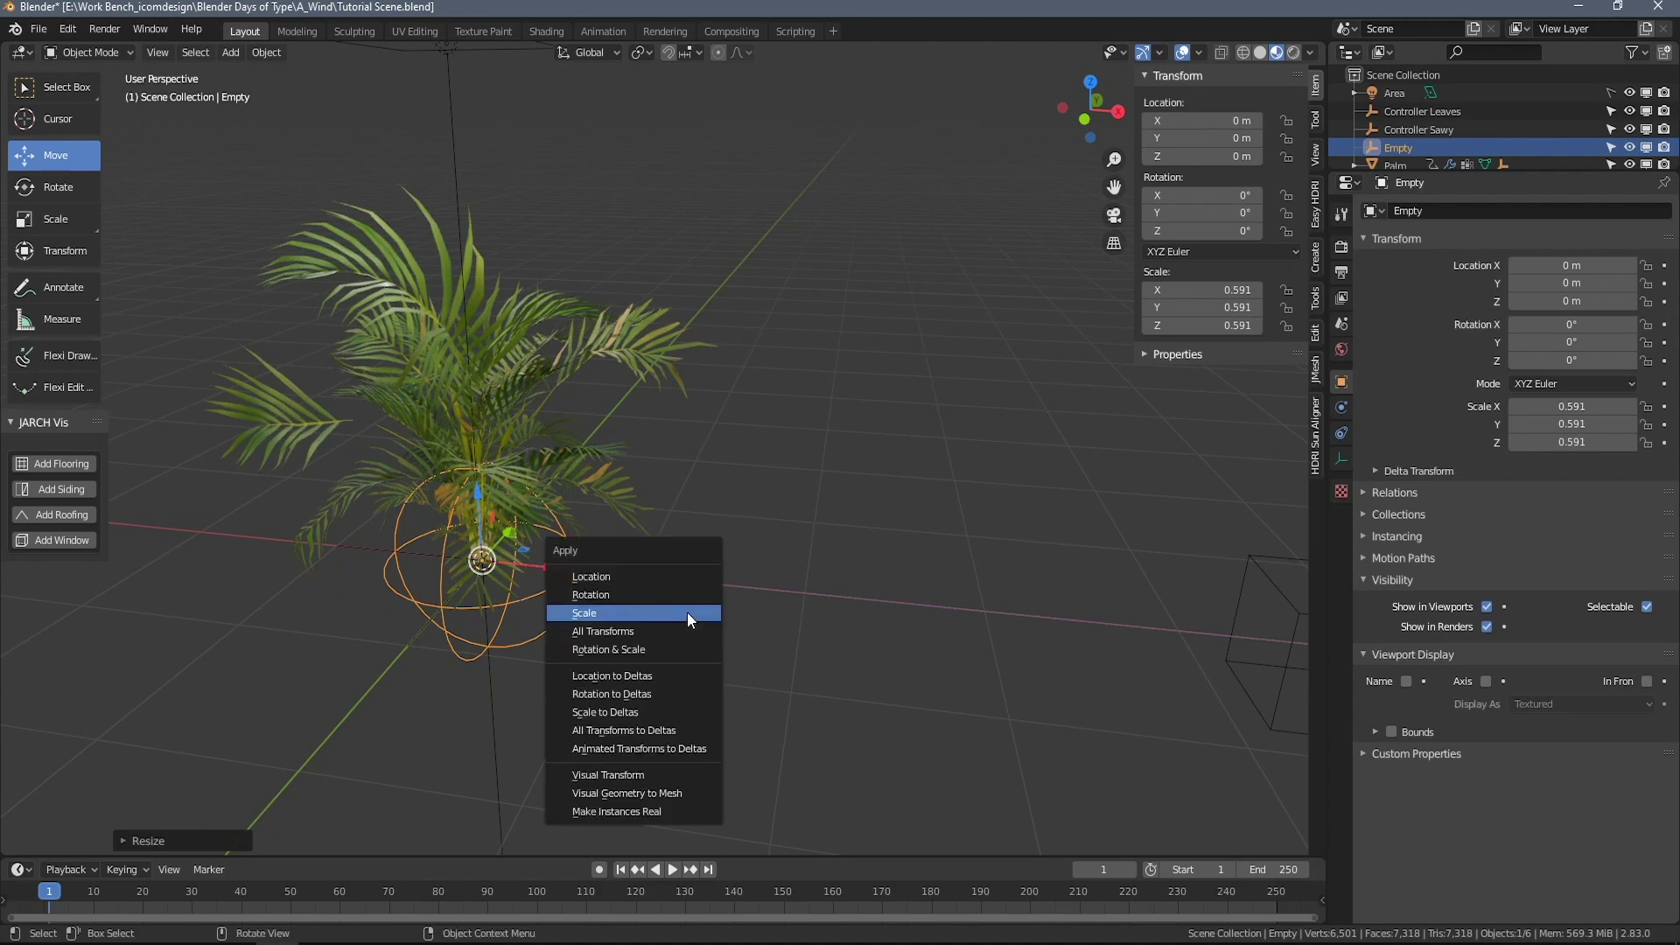
{"action": "left_click", "coordinate": [688, 614]}
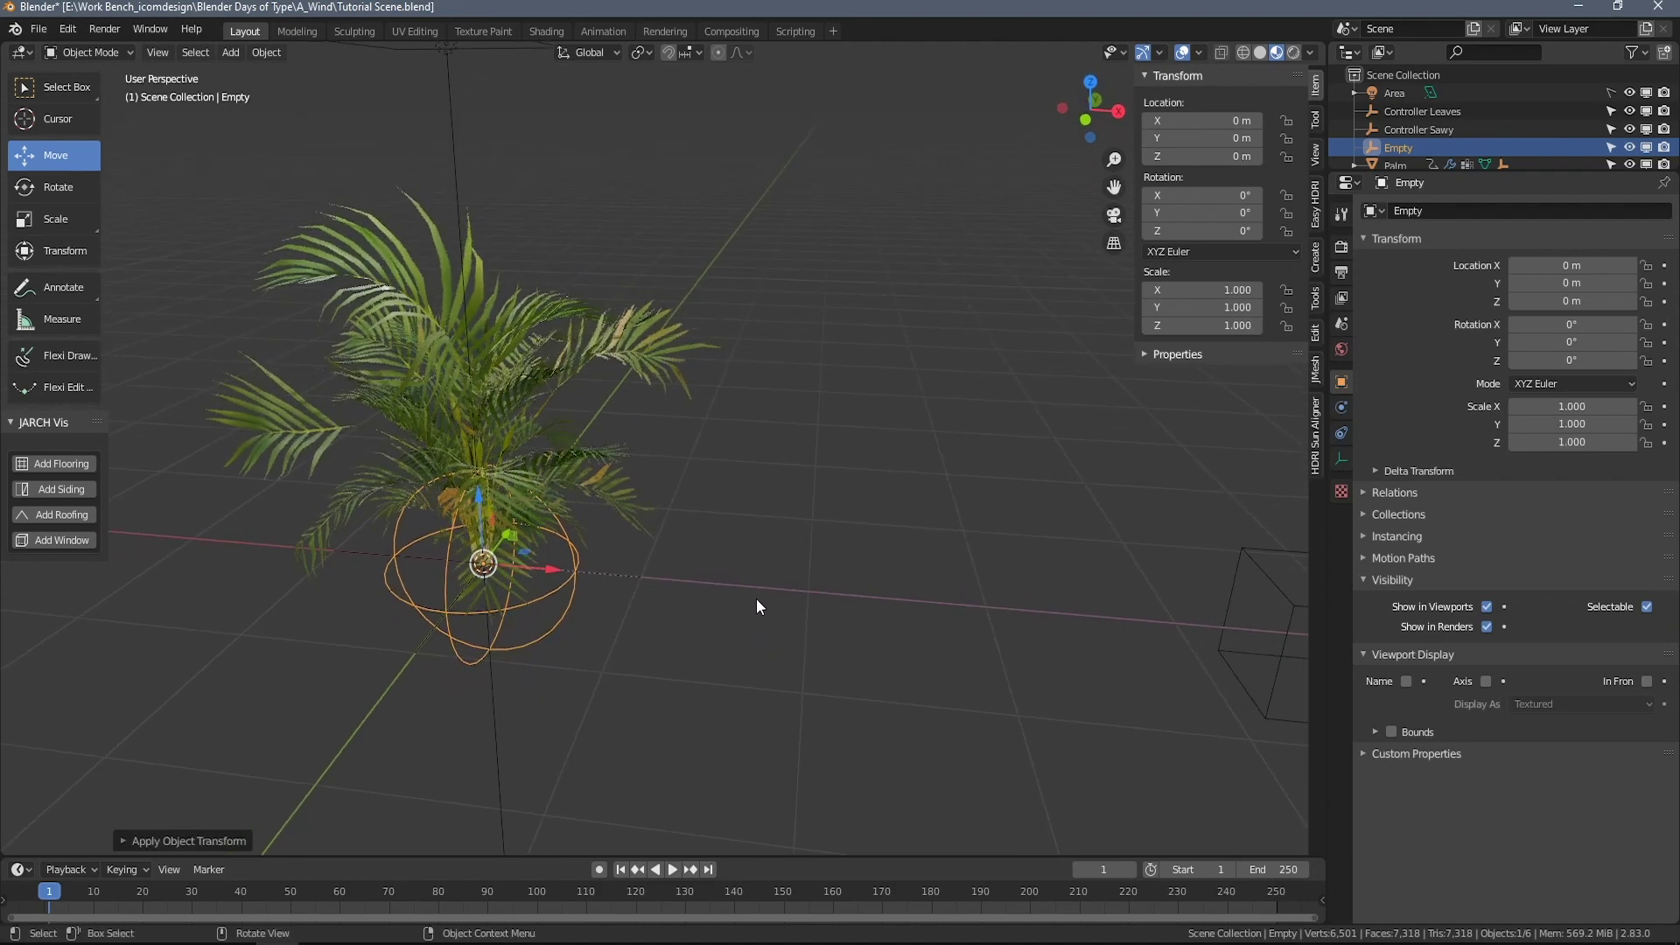
Rename the empty to 'Empty Bend' and parent the Palm to it.
{"action": "double_click", "coordinate": [1413, 147]}
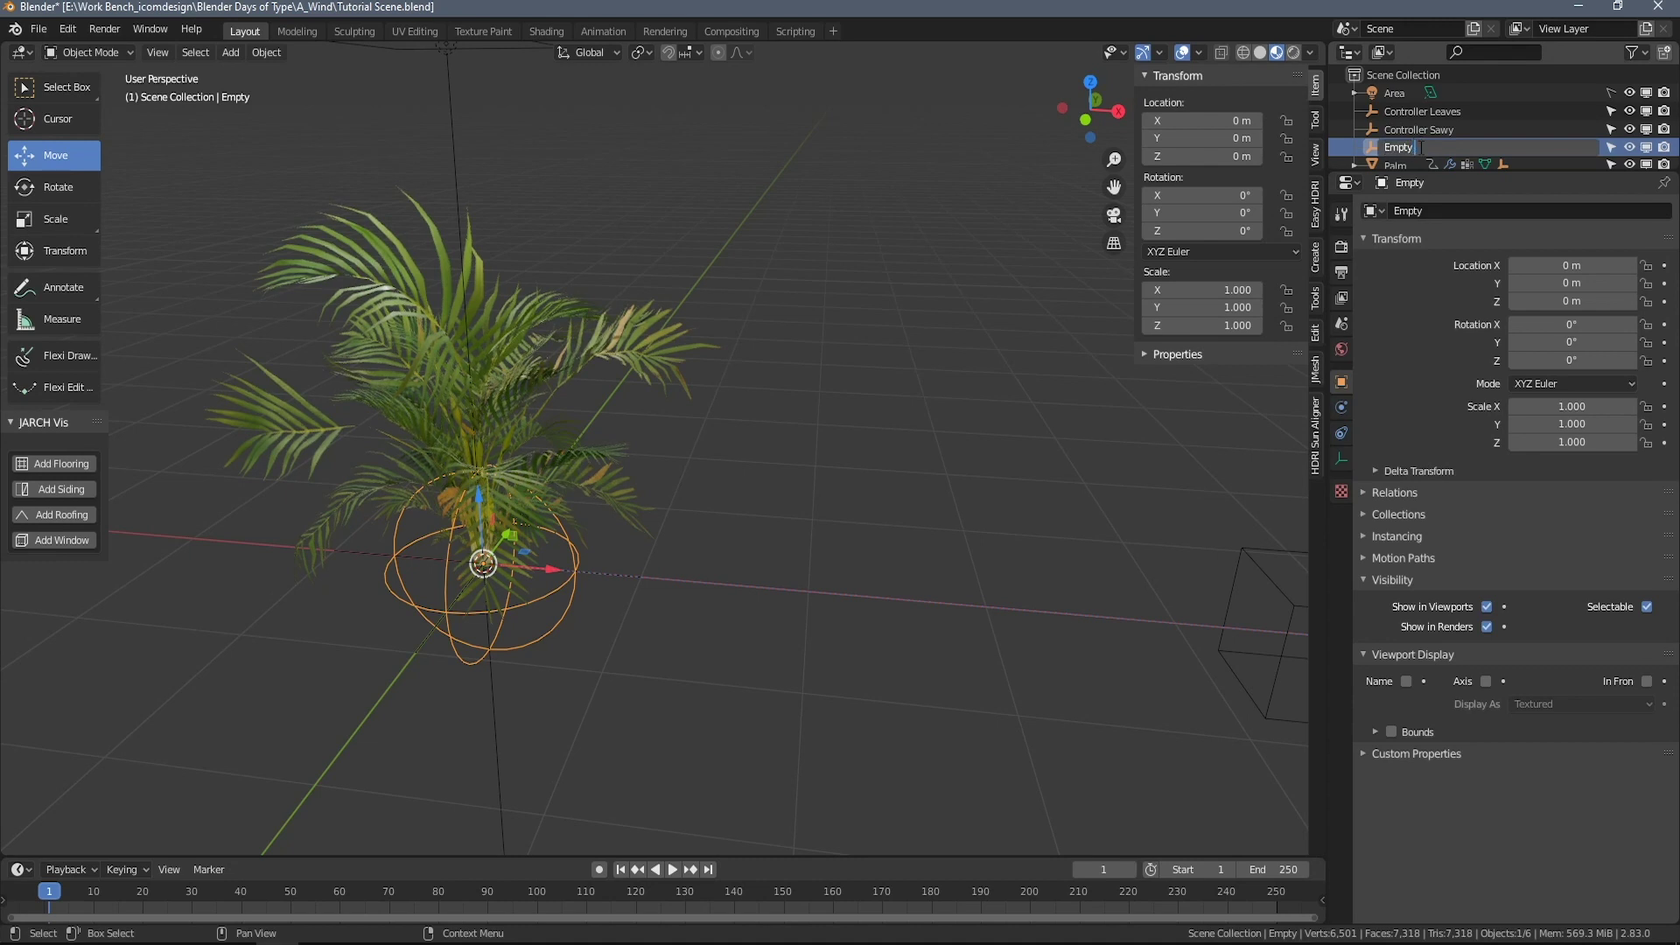
{"action": "type", "text": "Bend"}
{"action": "key", "text": "Return"}
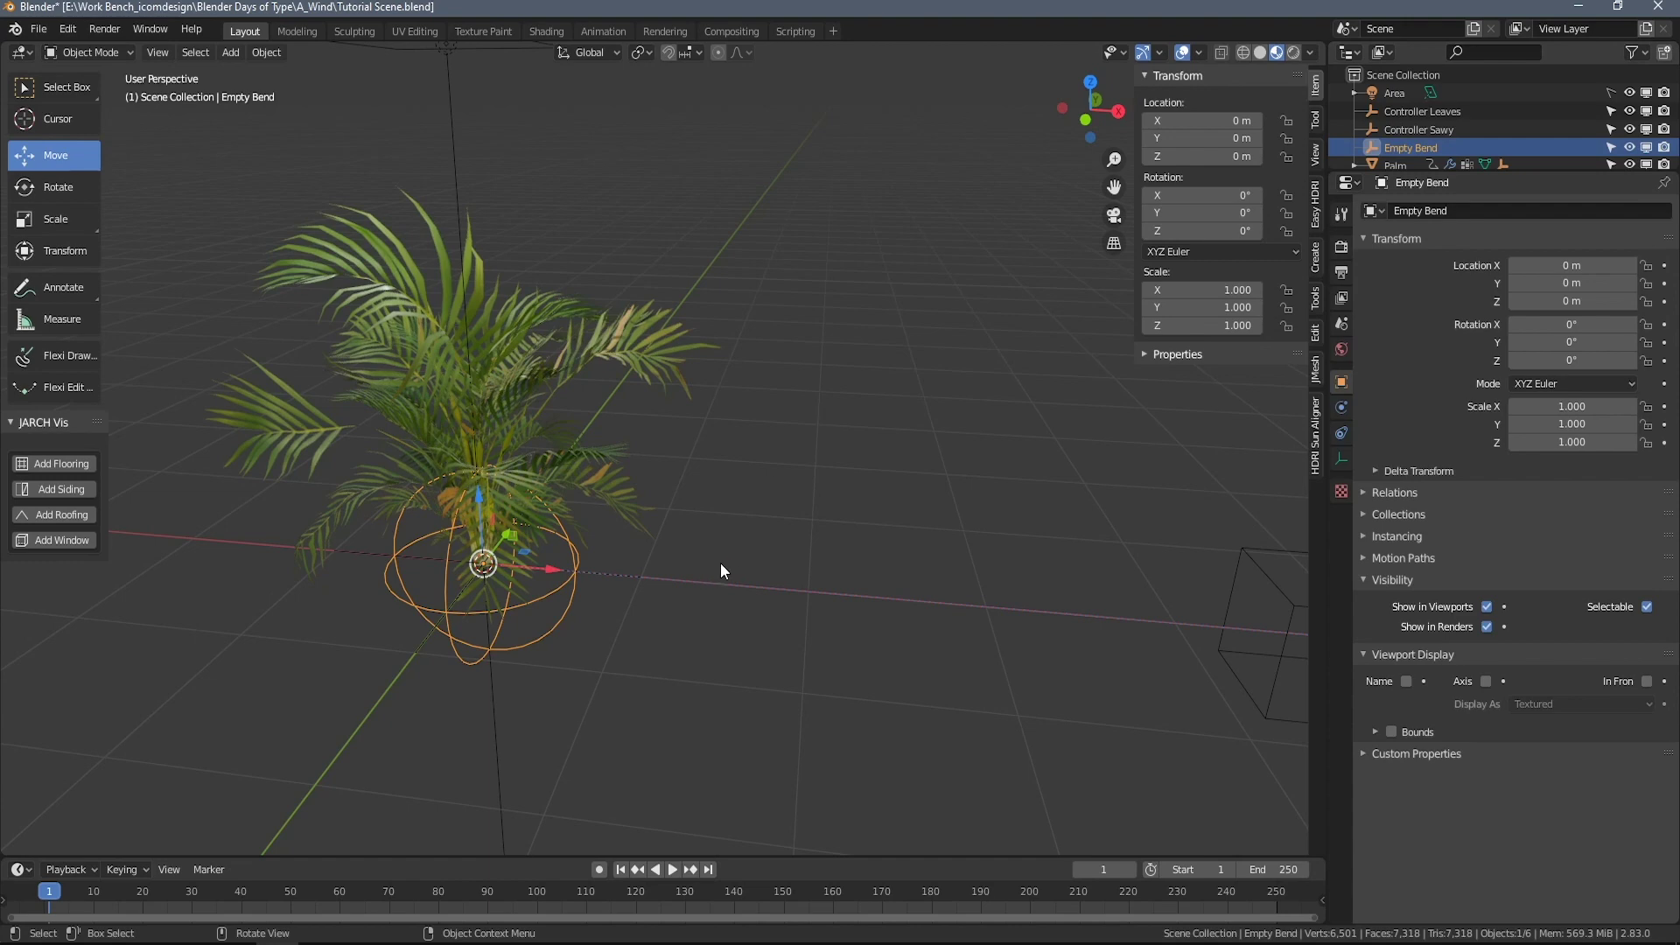
{"action": "left_click", "coordinate": [508, 386], "text": "shift"}
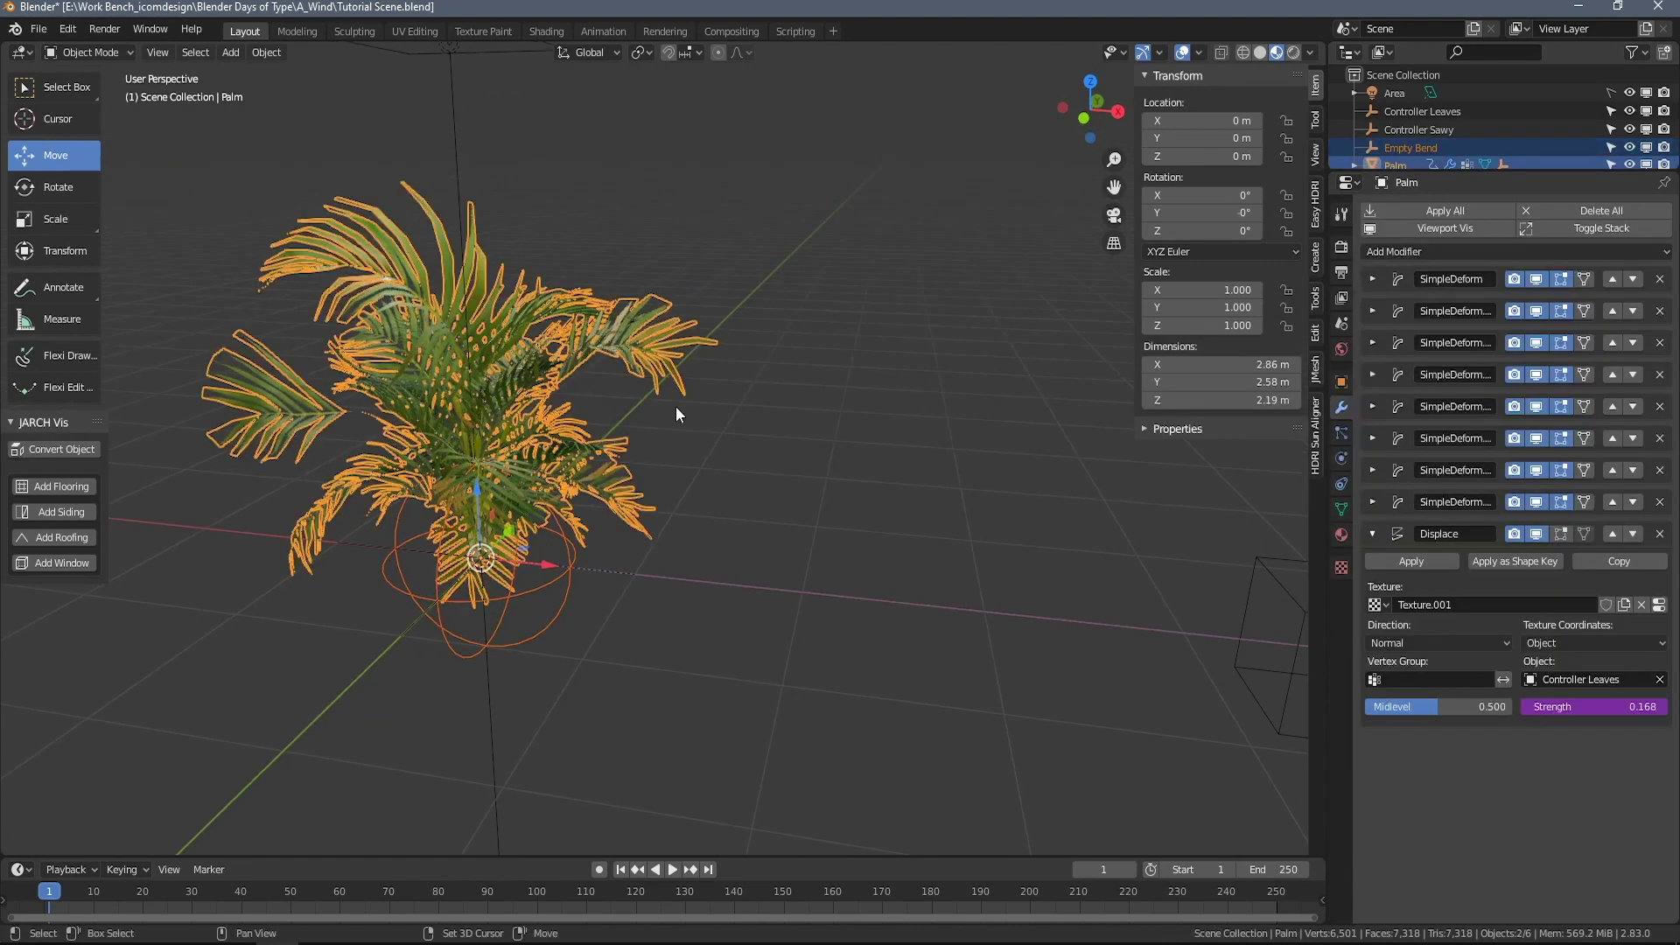
{"action": "key", "text": "ctrl+p"}
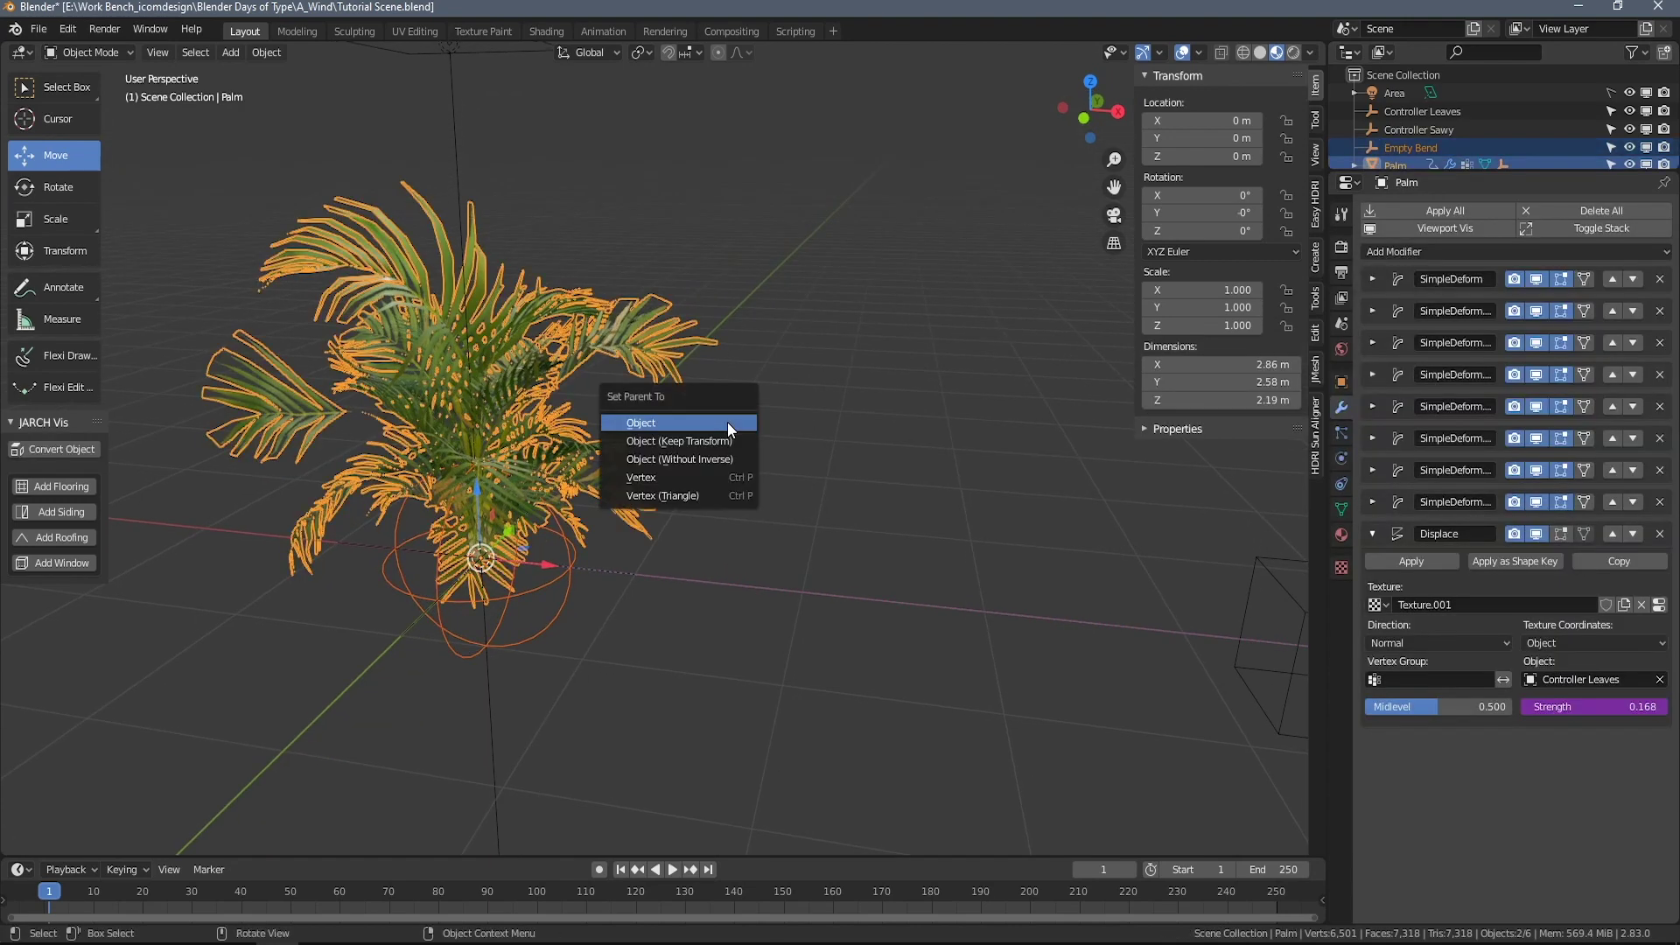
{"action": "left_click", "coordinate": [727, 422]}
{"action": "left_click", "coordinate": [733, 418]}
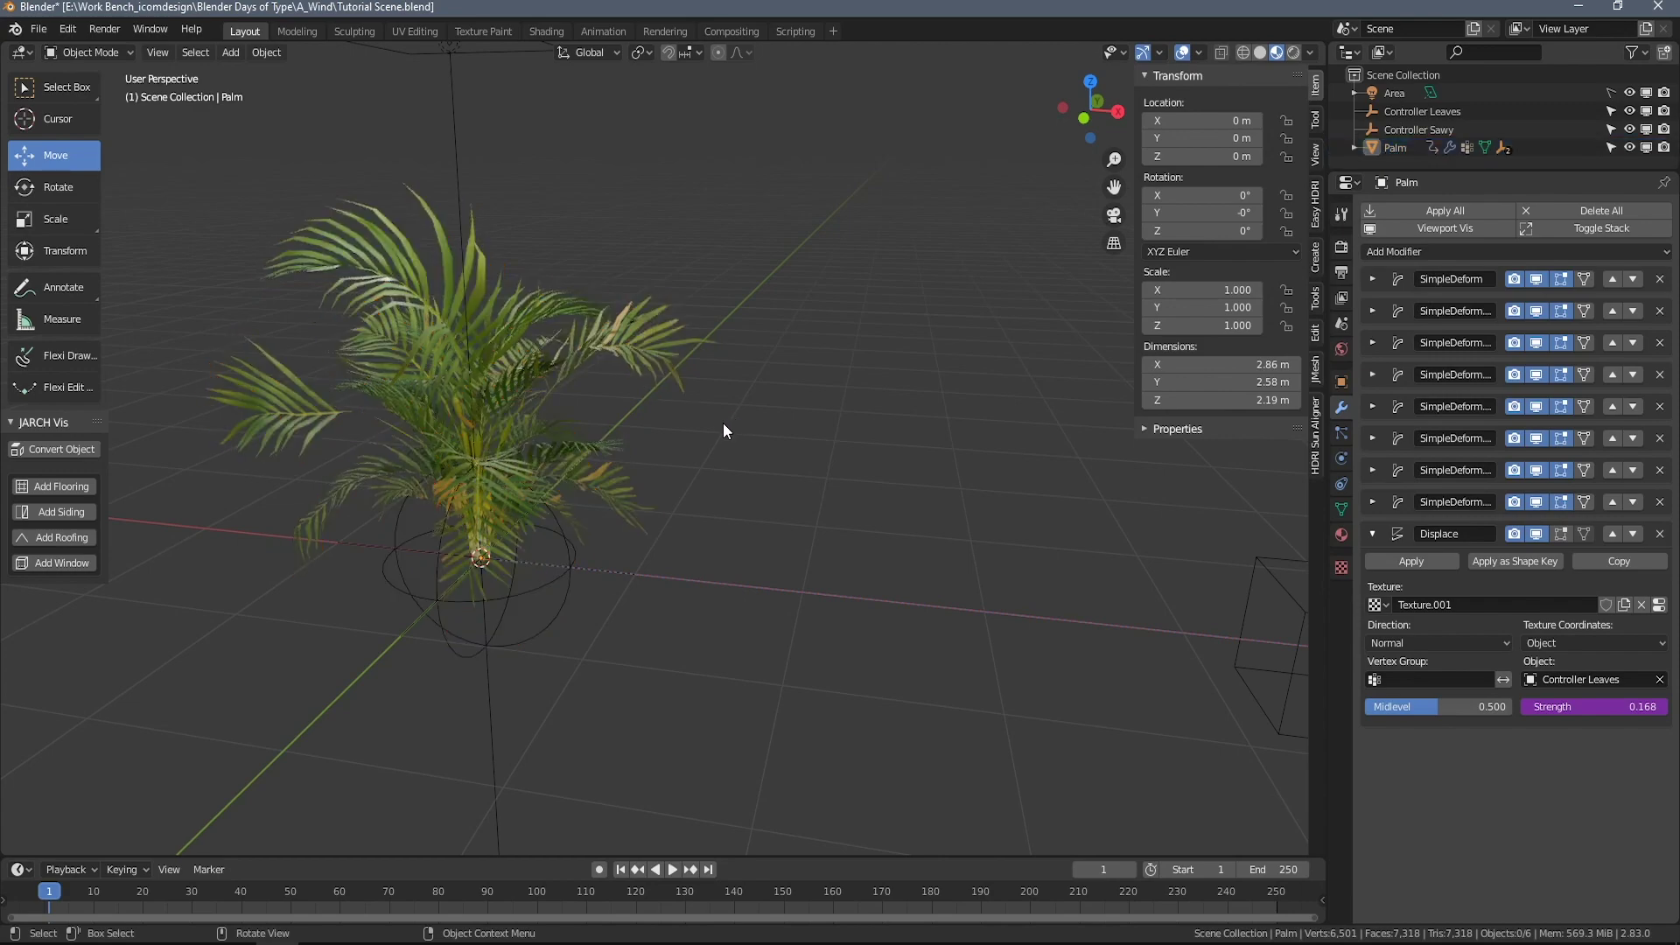
Reselect the Palm after a cancelled test move and a slight orbit.
{"action": "left_click", "coordinate": [607, 364]}
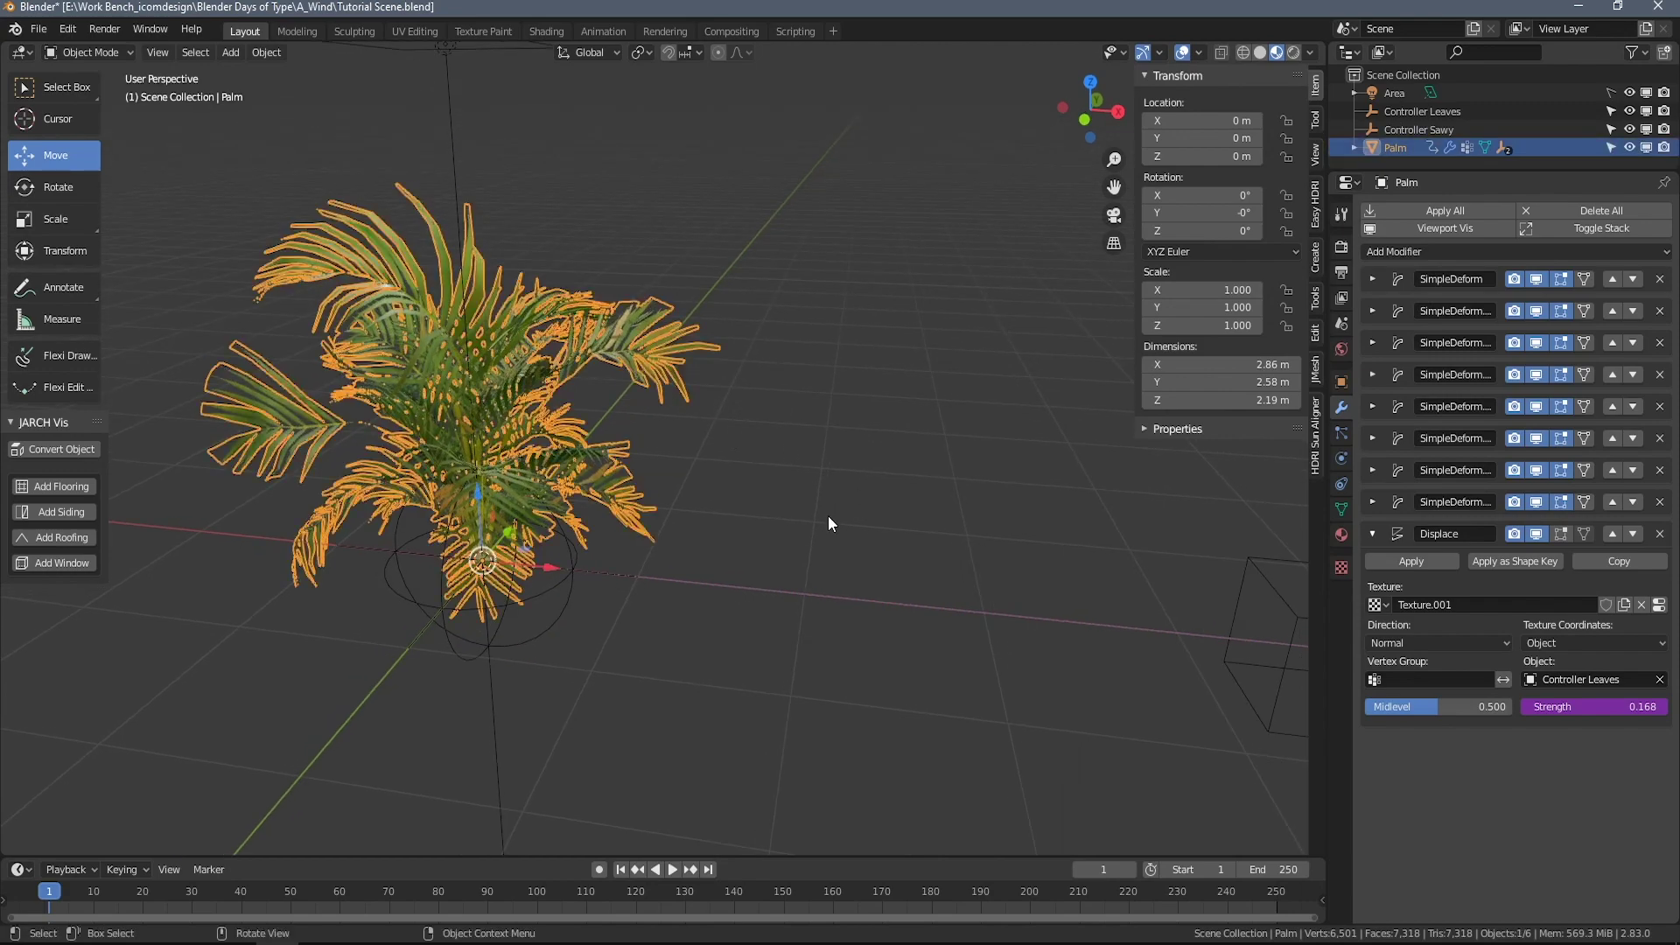
{"action": "key", "text": "g"}
{"action": "right_click", "coordinate": [914, 527]}
{"action": "left_click", "coordinate": [912, 523]}
{"action": "middle_click_drag", "start_coordinate": [920, 532], "coordinate": [893, 522]}
{"action": "left_click", "coordinate": [559, 364]}
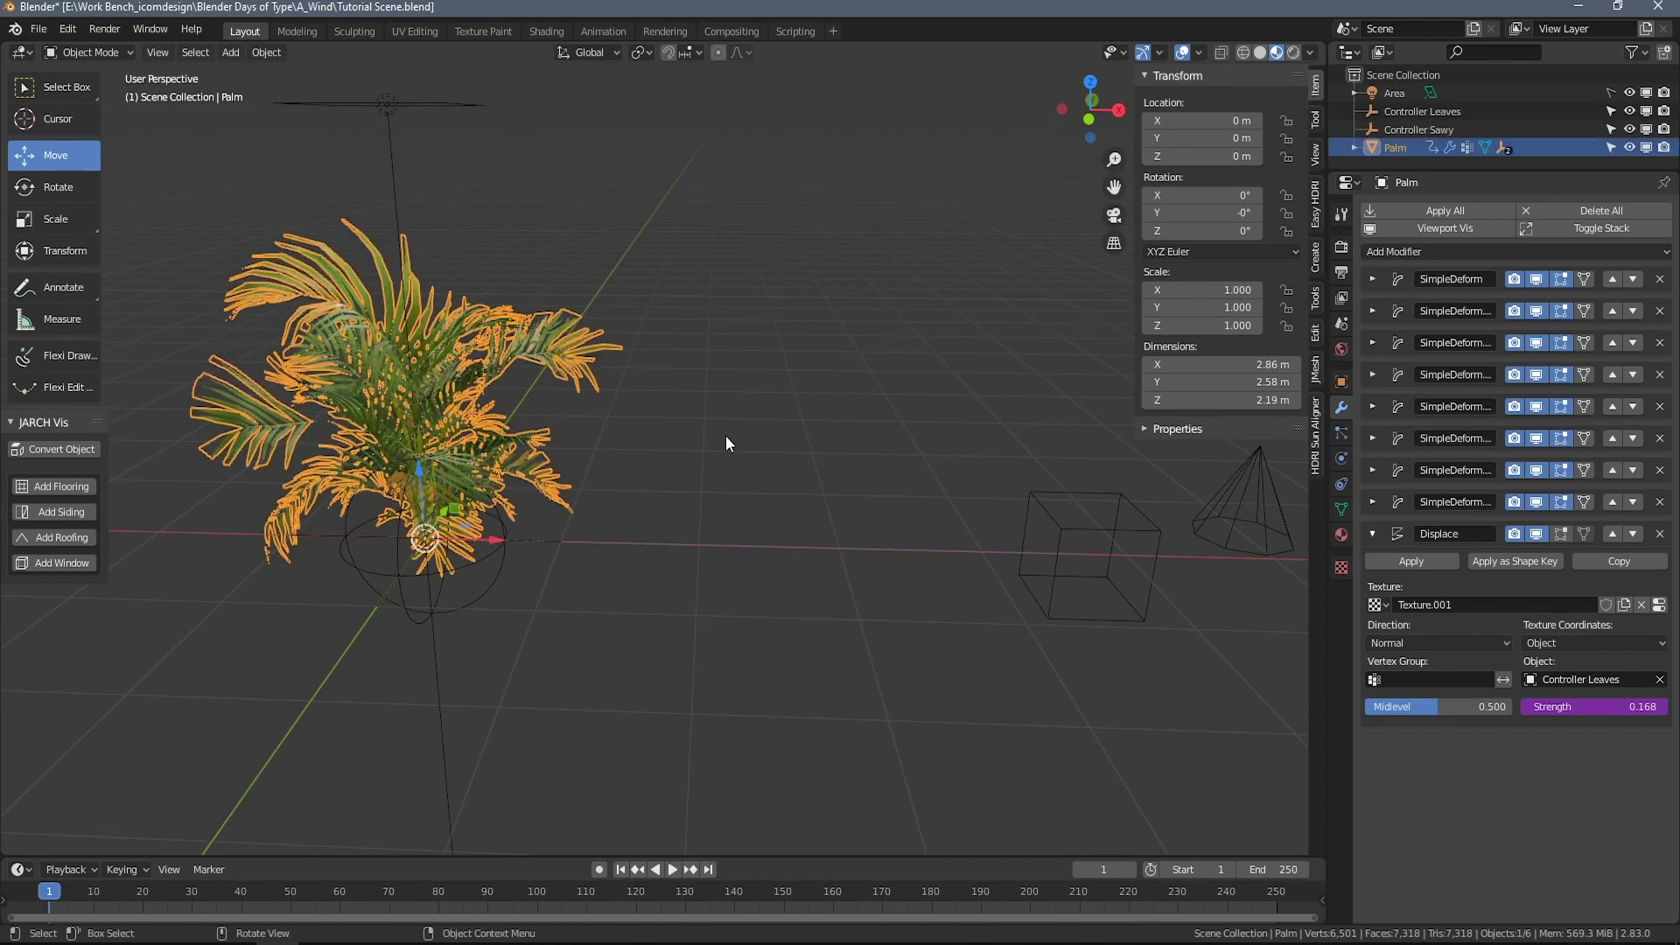
Add a Simple Deform Bend around Empty Bend and delete the driver on its Angle.
{"action": "left_click", "coordinate": [1372, 534]}
{"action": "left_click", "coordinate": [1430, 250]}
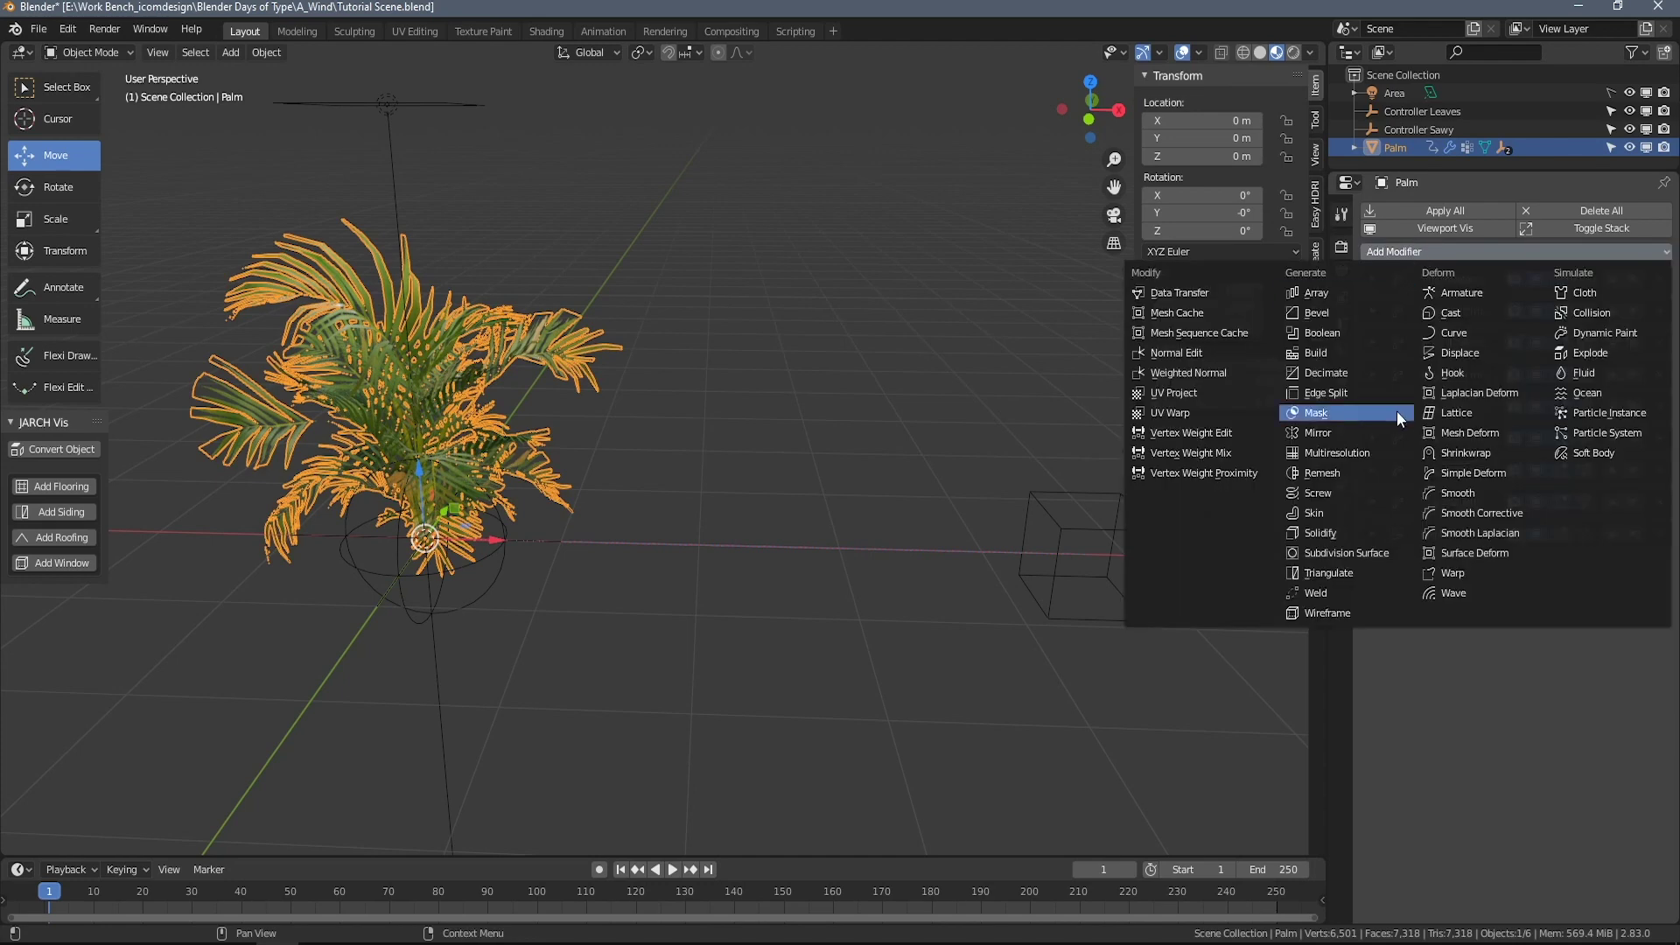
{"action": "left_click", "coordinate": [1460, 474]}
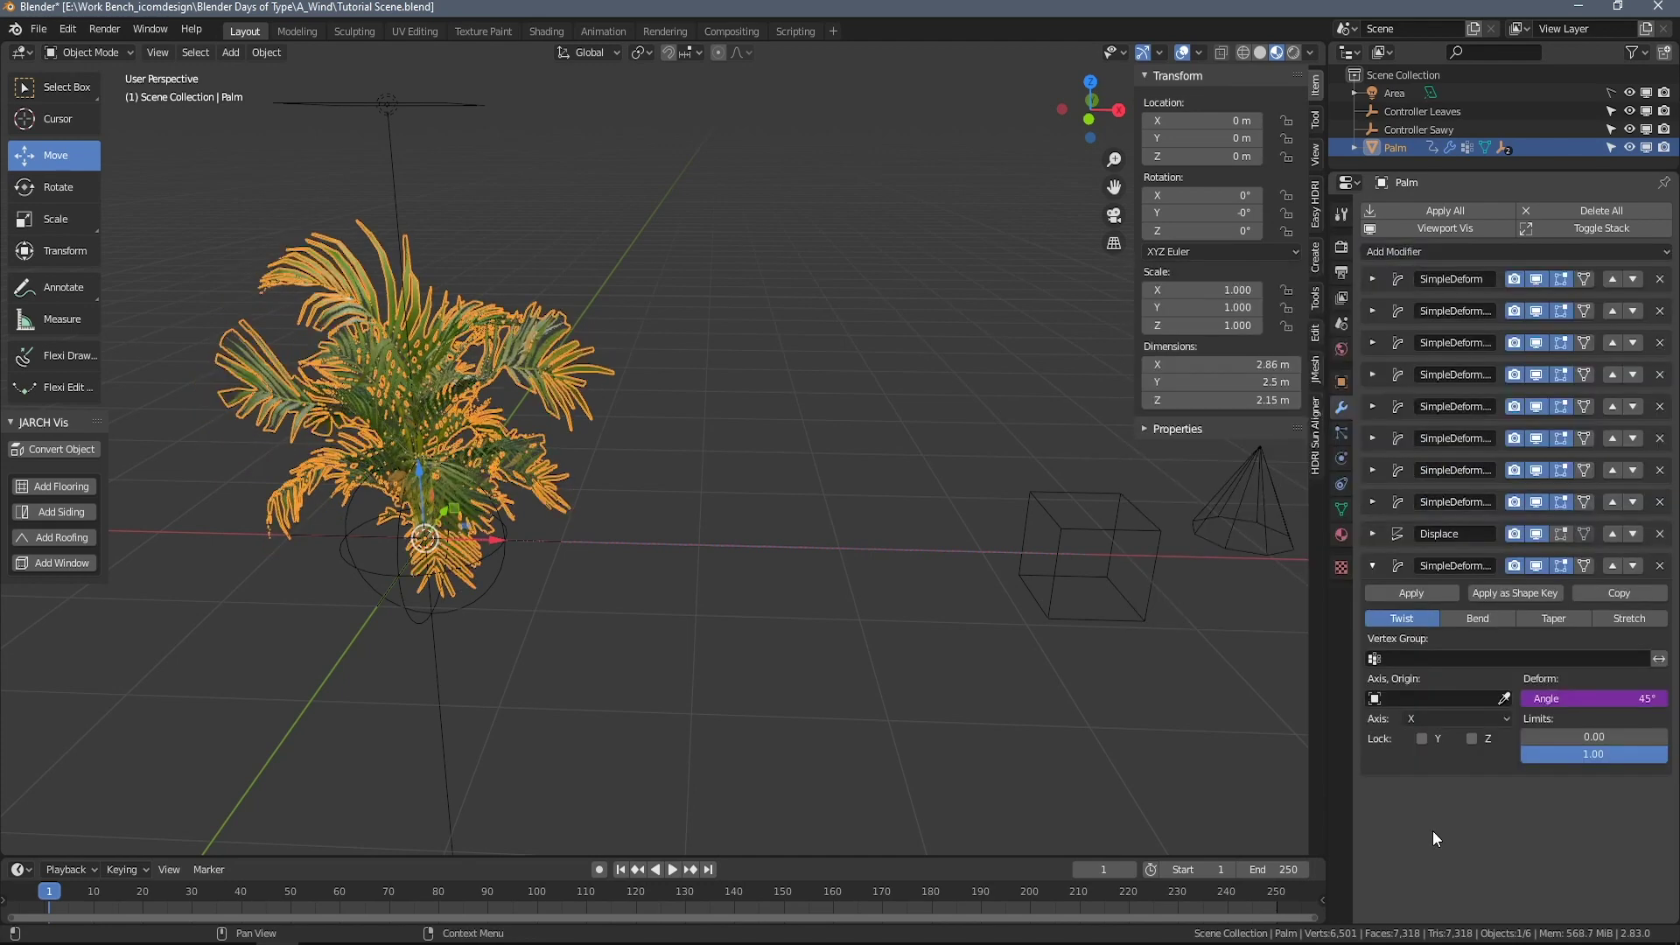
{"action": "left_click", "coordinate": [1479, 616]}
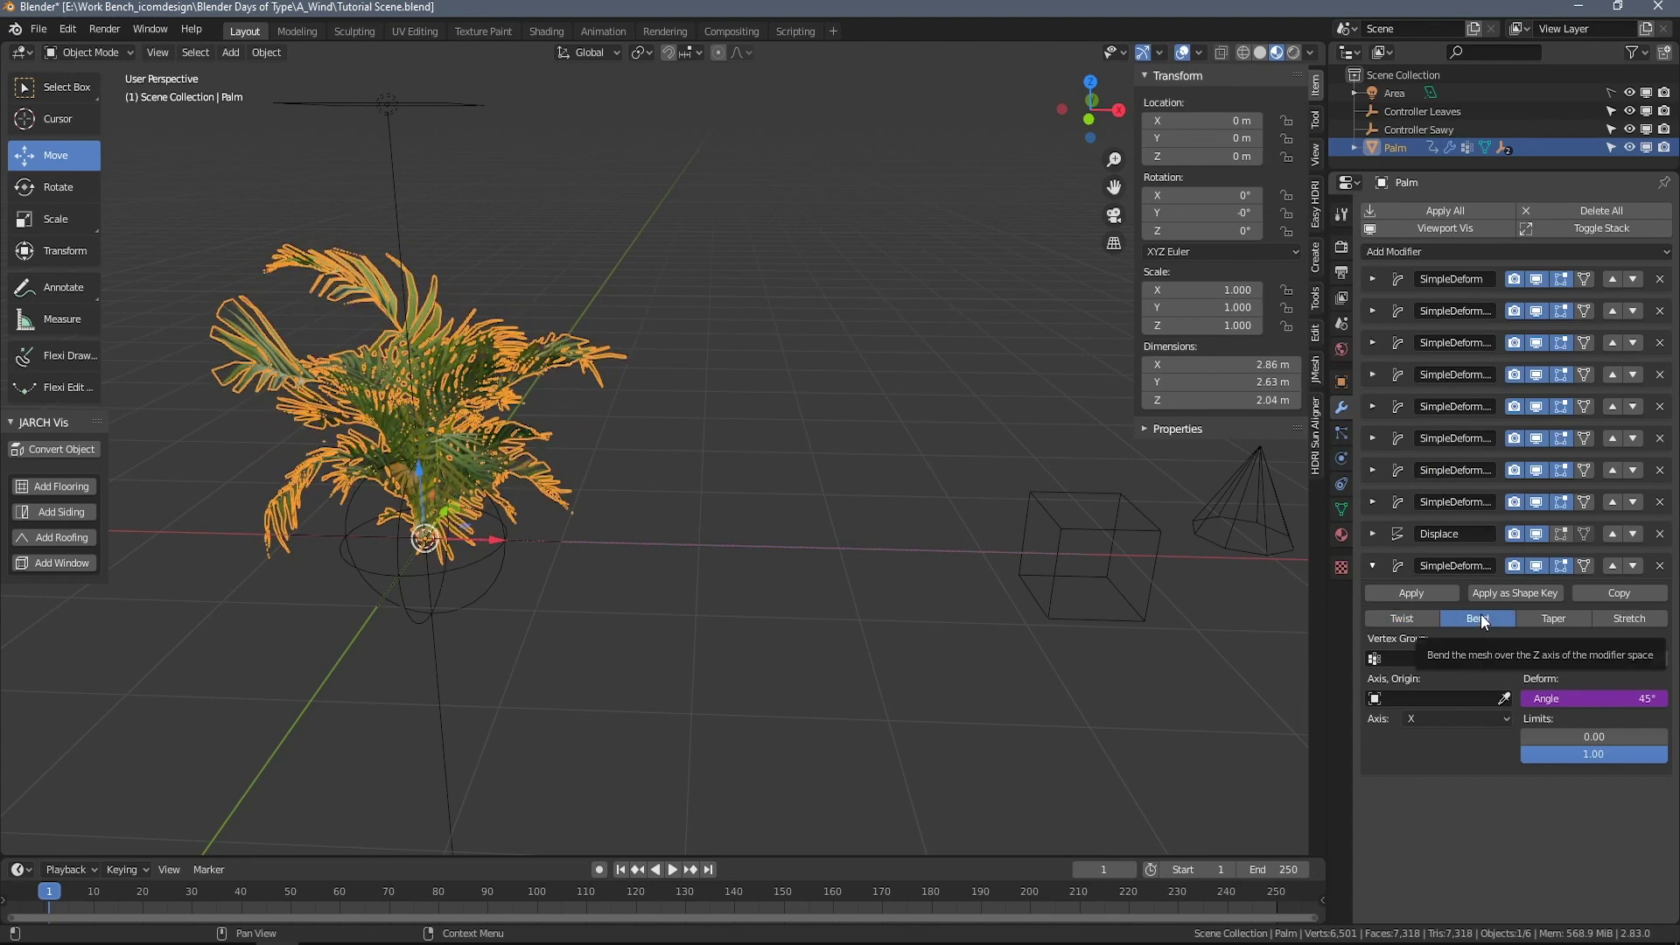
{"action": "left_click", "coordinate": [1419, 698]}
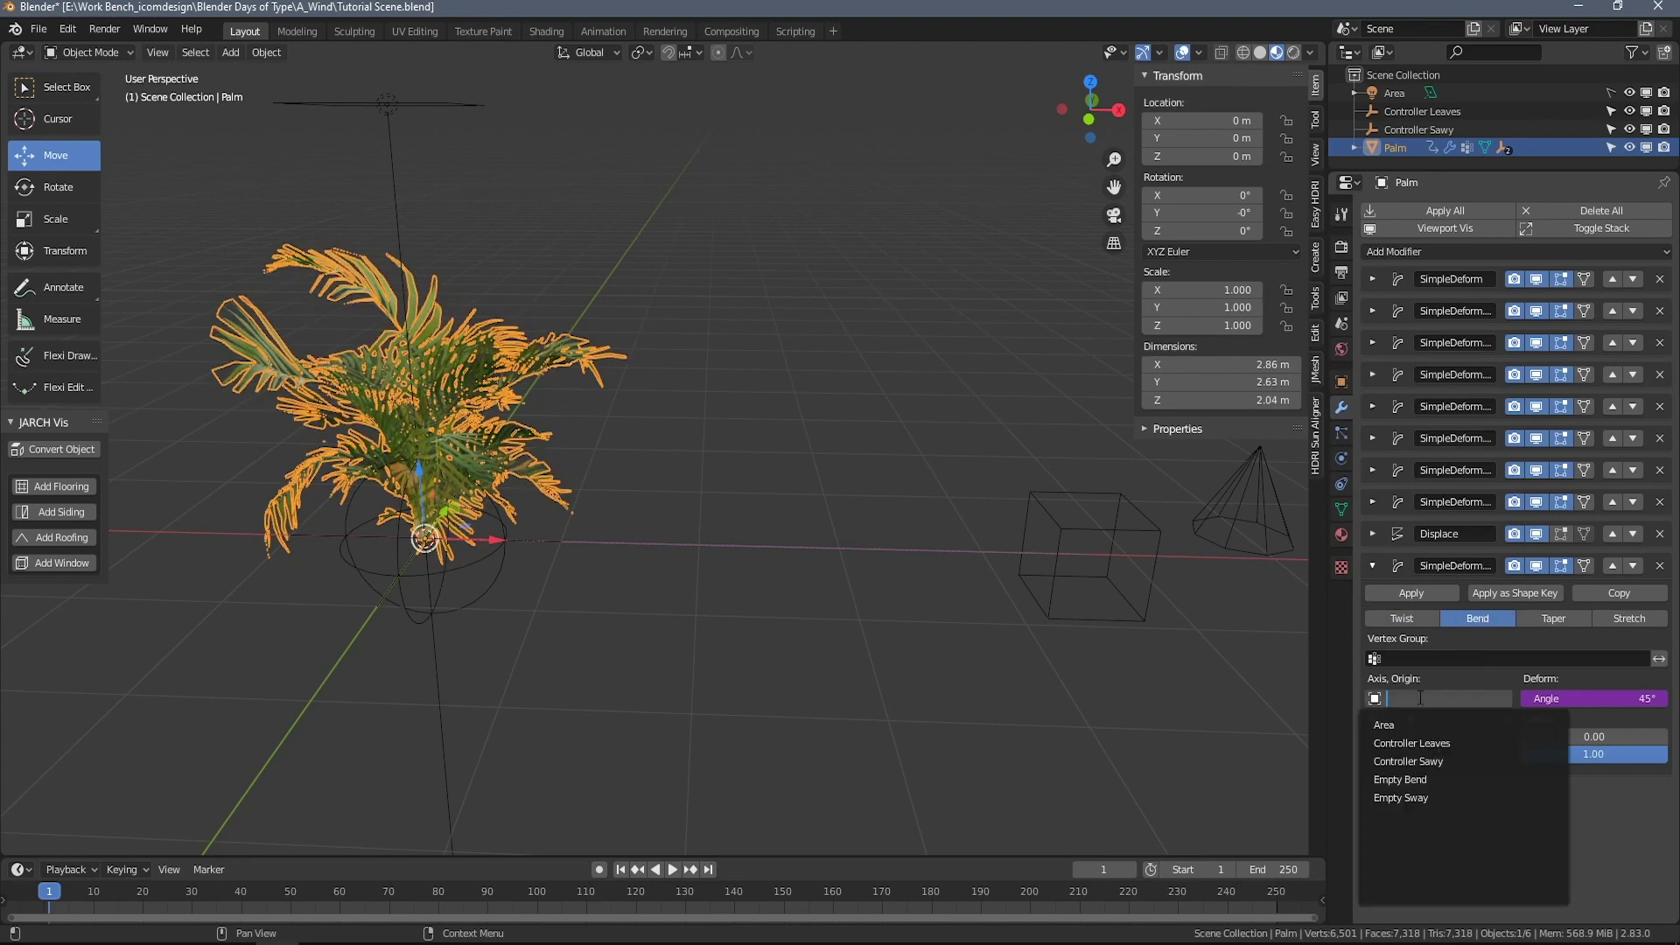
{"action": "left_click", "coordinate": [1429, 779]}
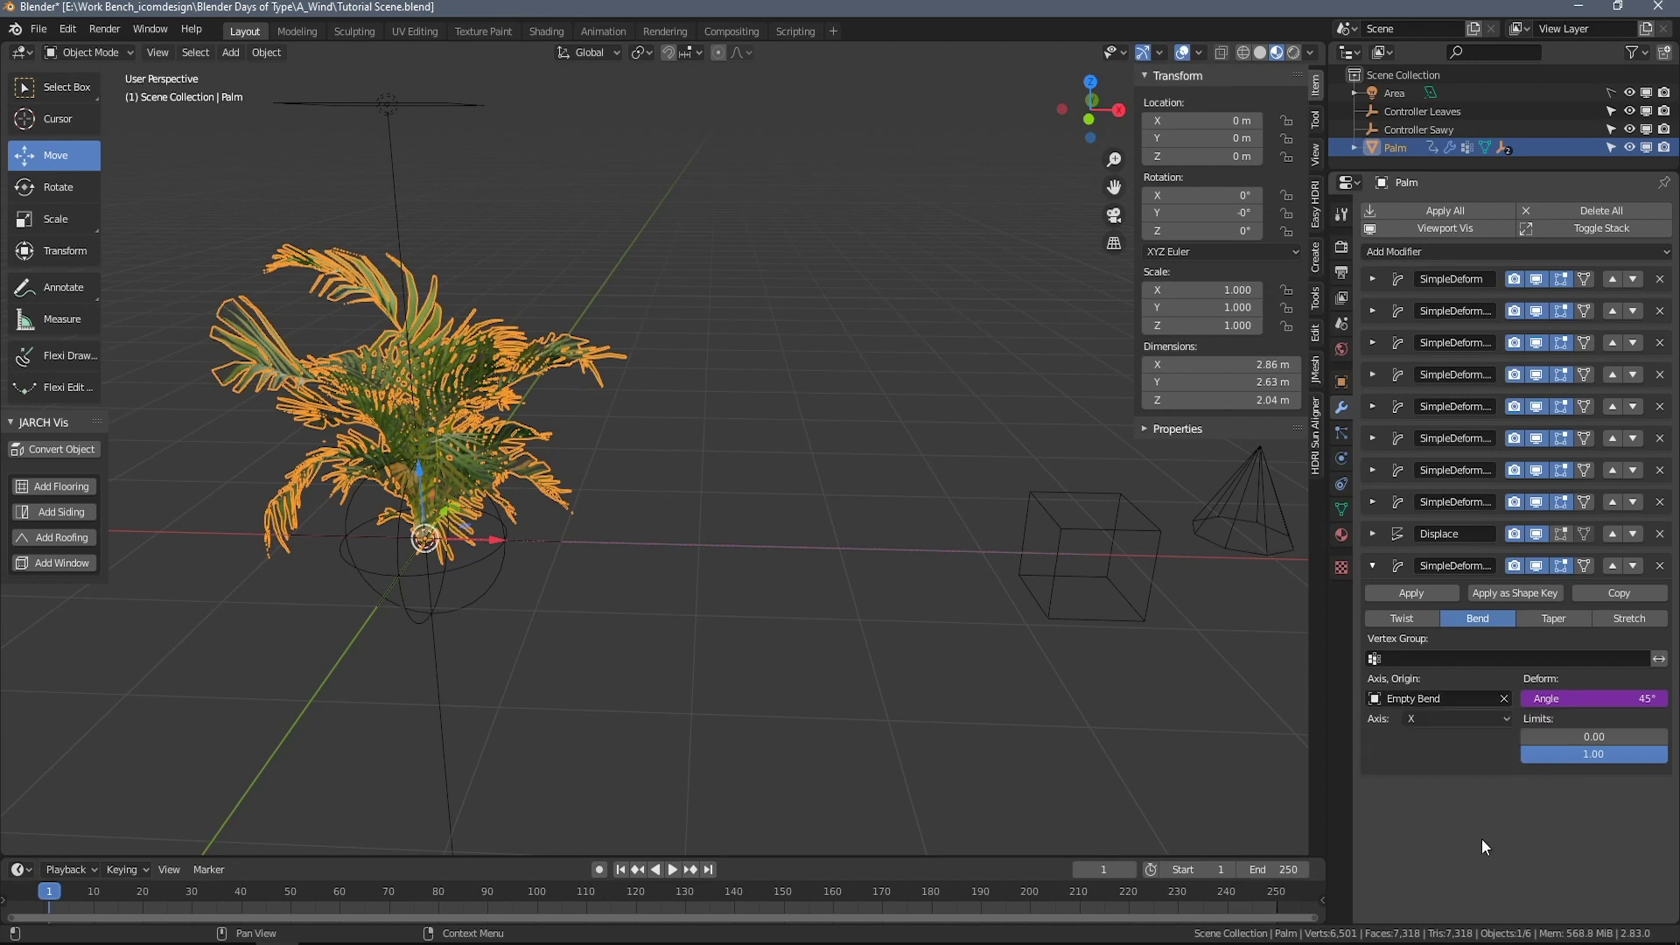
{"action": "right_click", "coordinate": [1605, 698]}
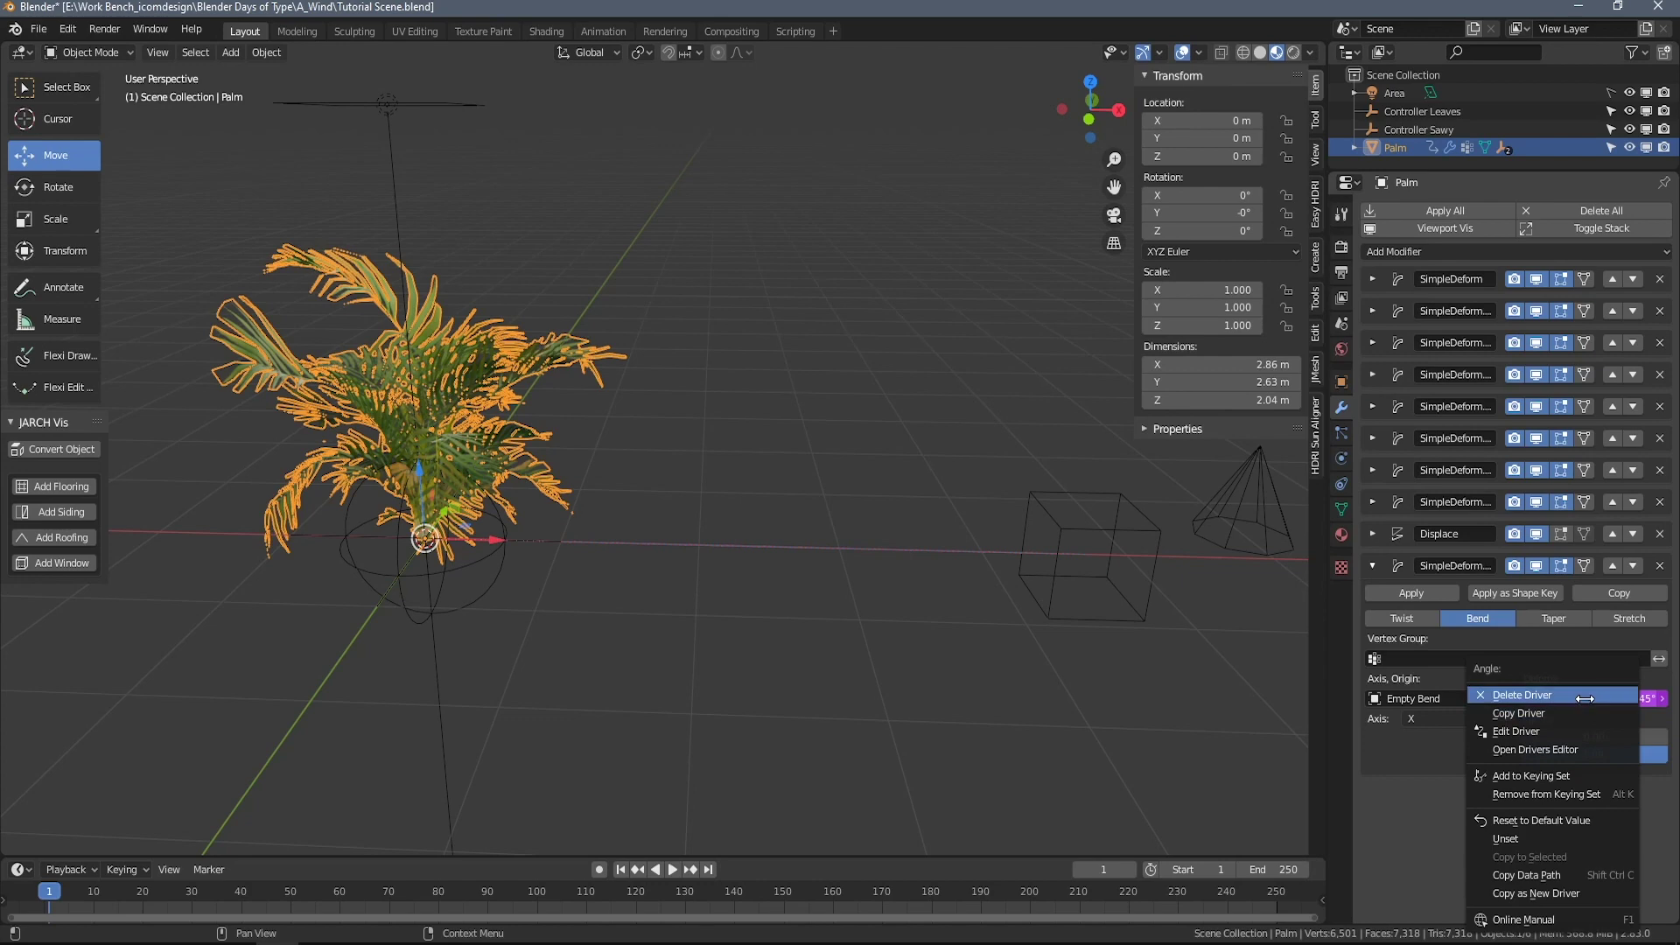
{"action": "left_click", "coordinate": [1582, 696]}
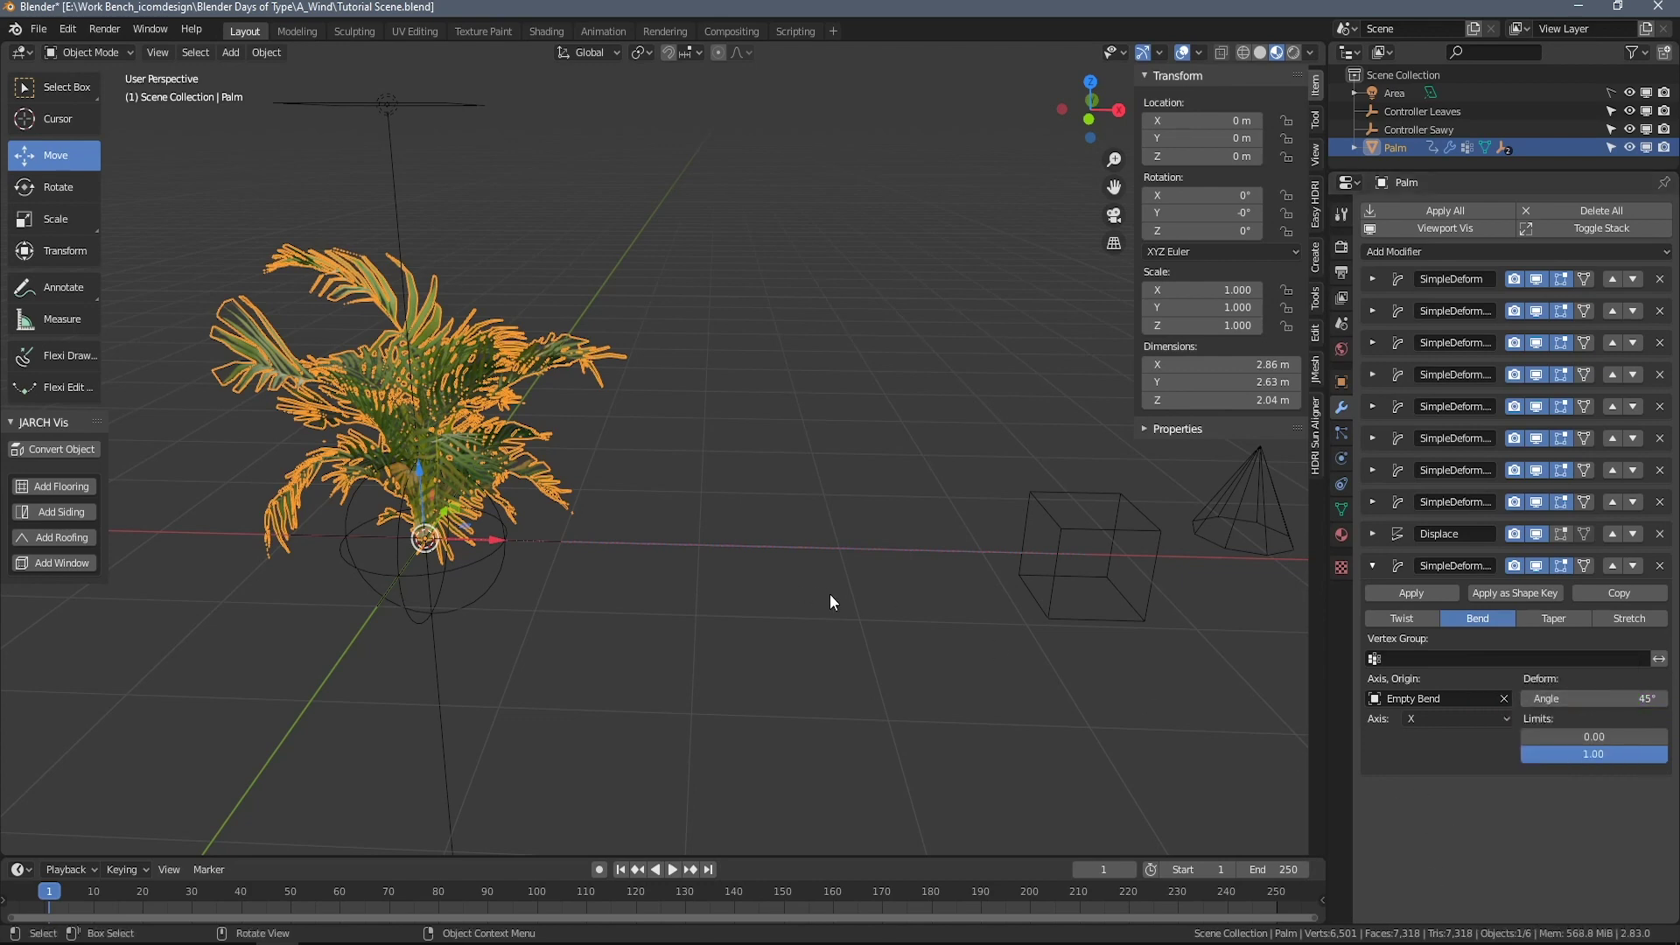
Add a sphere empty, move it right along X, scale it to about 0.62, and apply scale.
{"action": "middle_click_drag", "start_coordinate": [830, 602], "coordinate": [678, 591]}
{"action": "left_click", "coordinate": [687, 590]}
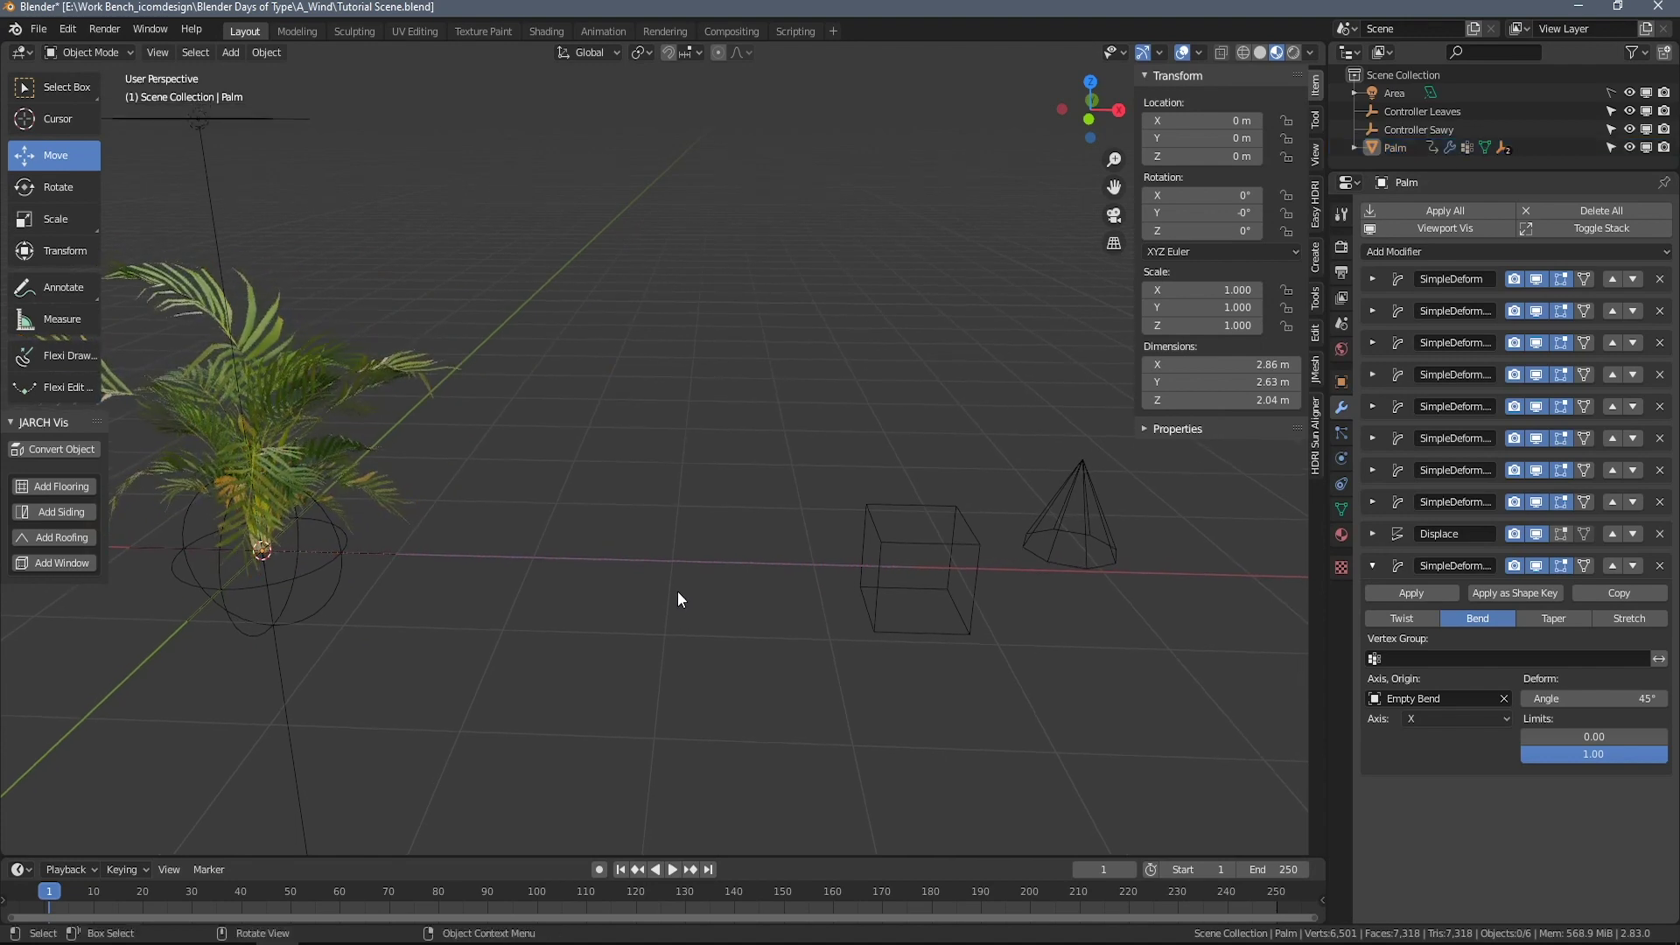
{"action": "key", "text": "shift+a"}
{"action": "mouse_move", "coordinate": [670, 585]}
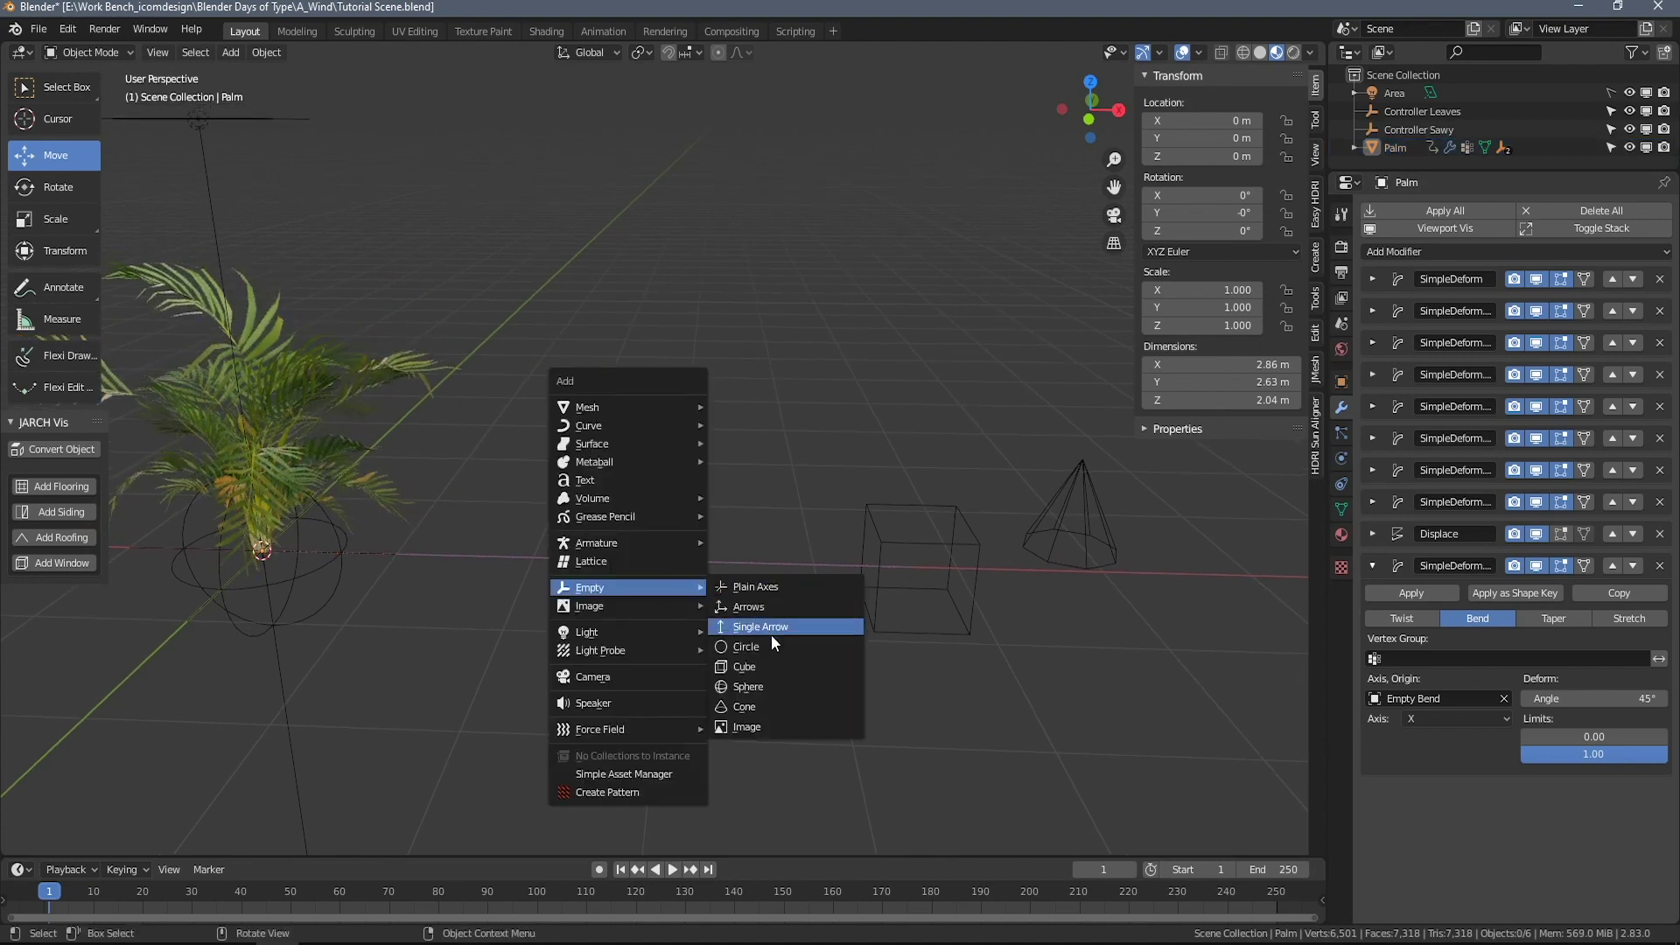
{"action": "left_click", "coordinate": [753, 686]}
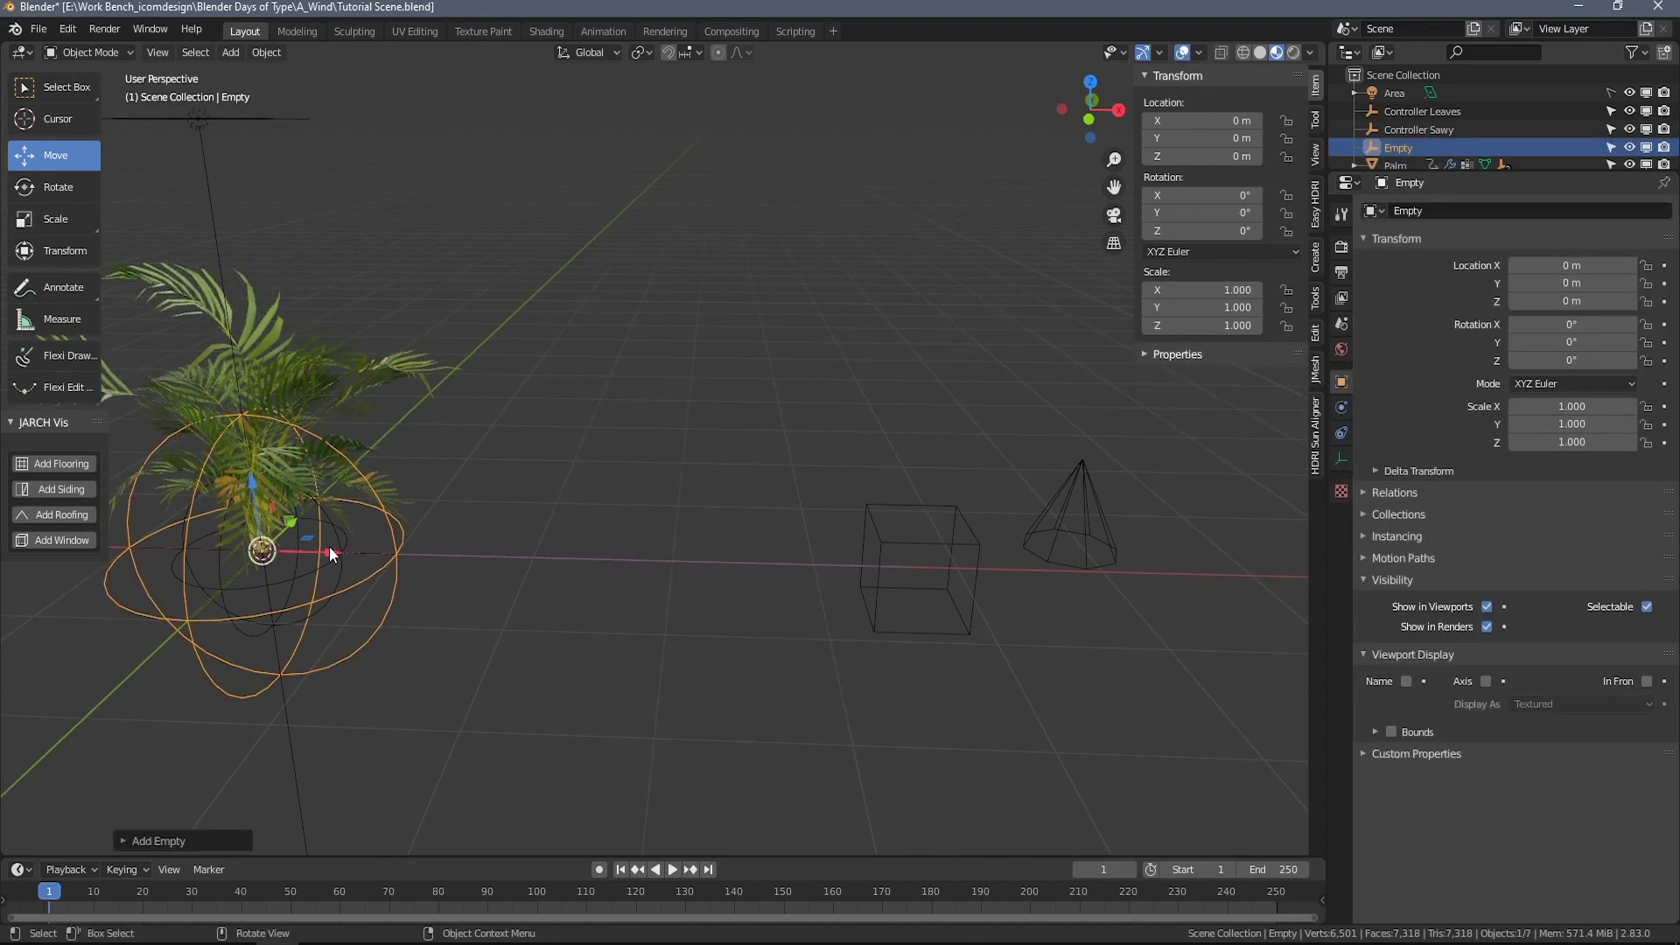
{"action": "left_click_drag", "start_coordinate": [331, 551], "coordinate": [740, 581]}
{"action": "key", "text": "s"}
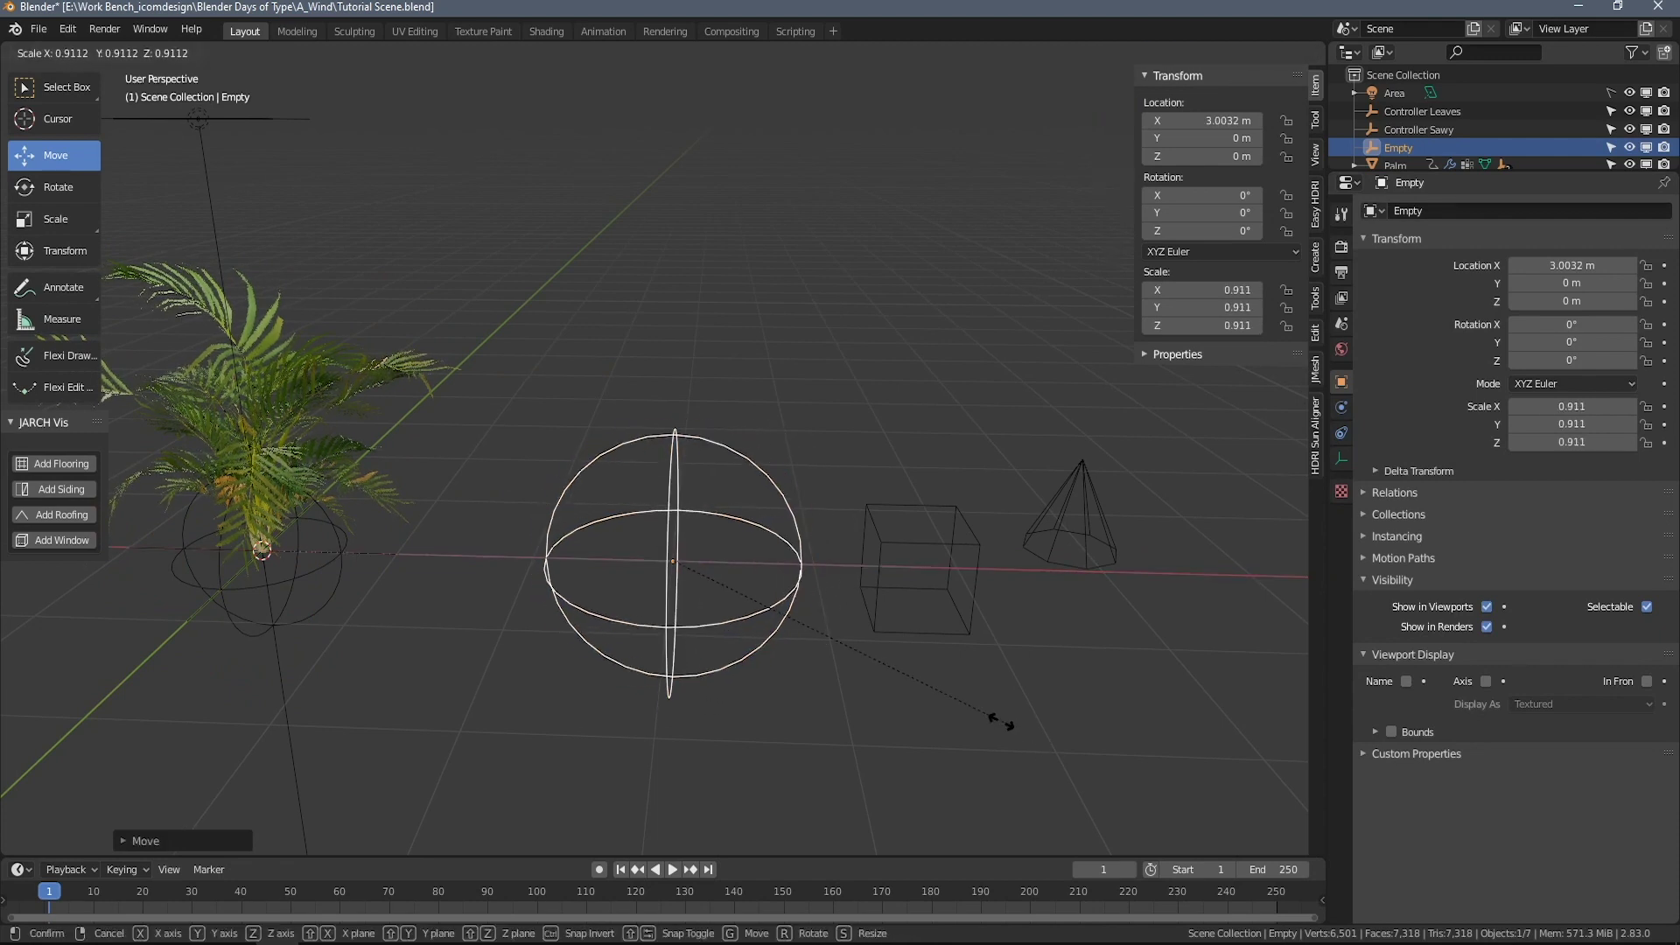
{"action": "left_click", "coordinate": [897, 668]}
{"action": "key", "text": "ctrl+a"}
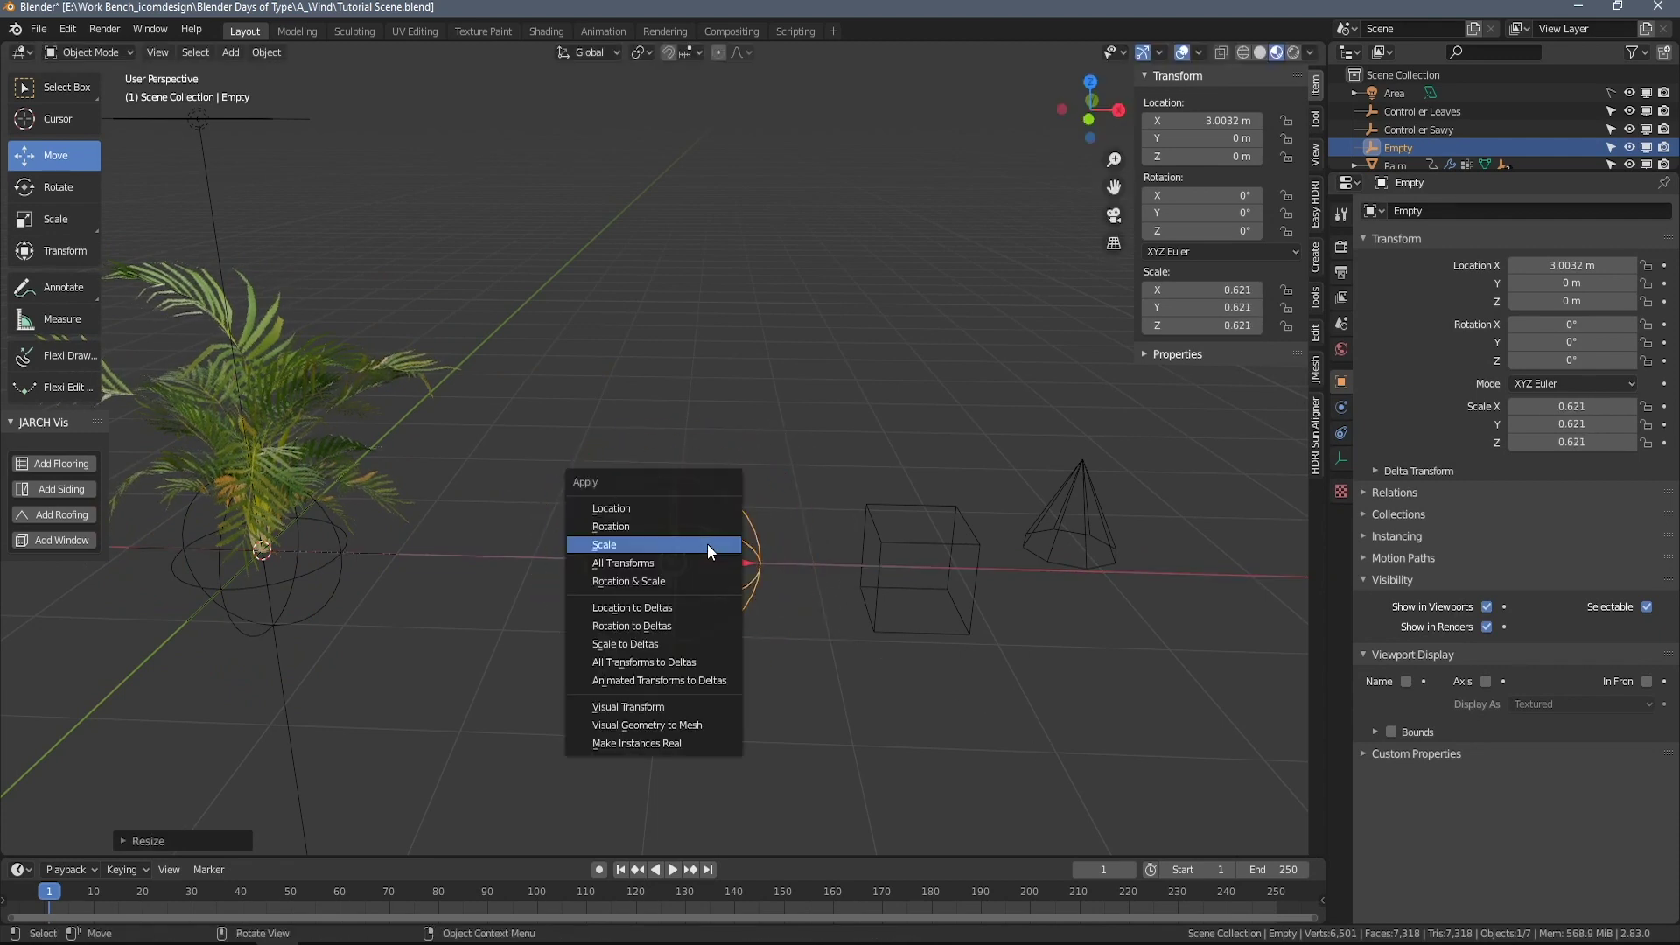
{"action": "left_click", "coordinate": [707, 543]}
Place the empty at X 3.435 m and rename it 'Controller Bend'.
{"action": "mouse_move", "coordinate": [795, 639]}
{"action": "middle_mouse_down"}
{"action": "mouse_move", "coordinate": [791, 608]}
{"action": "mouse_move", "coordinate": [811, 628]}
{"action": "middle_mouse_up"}
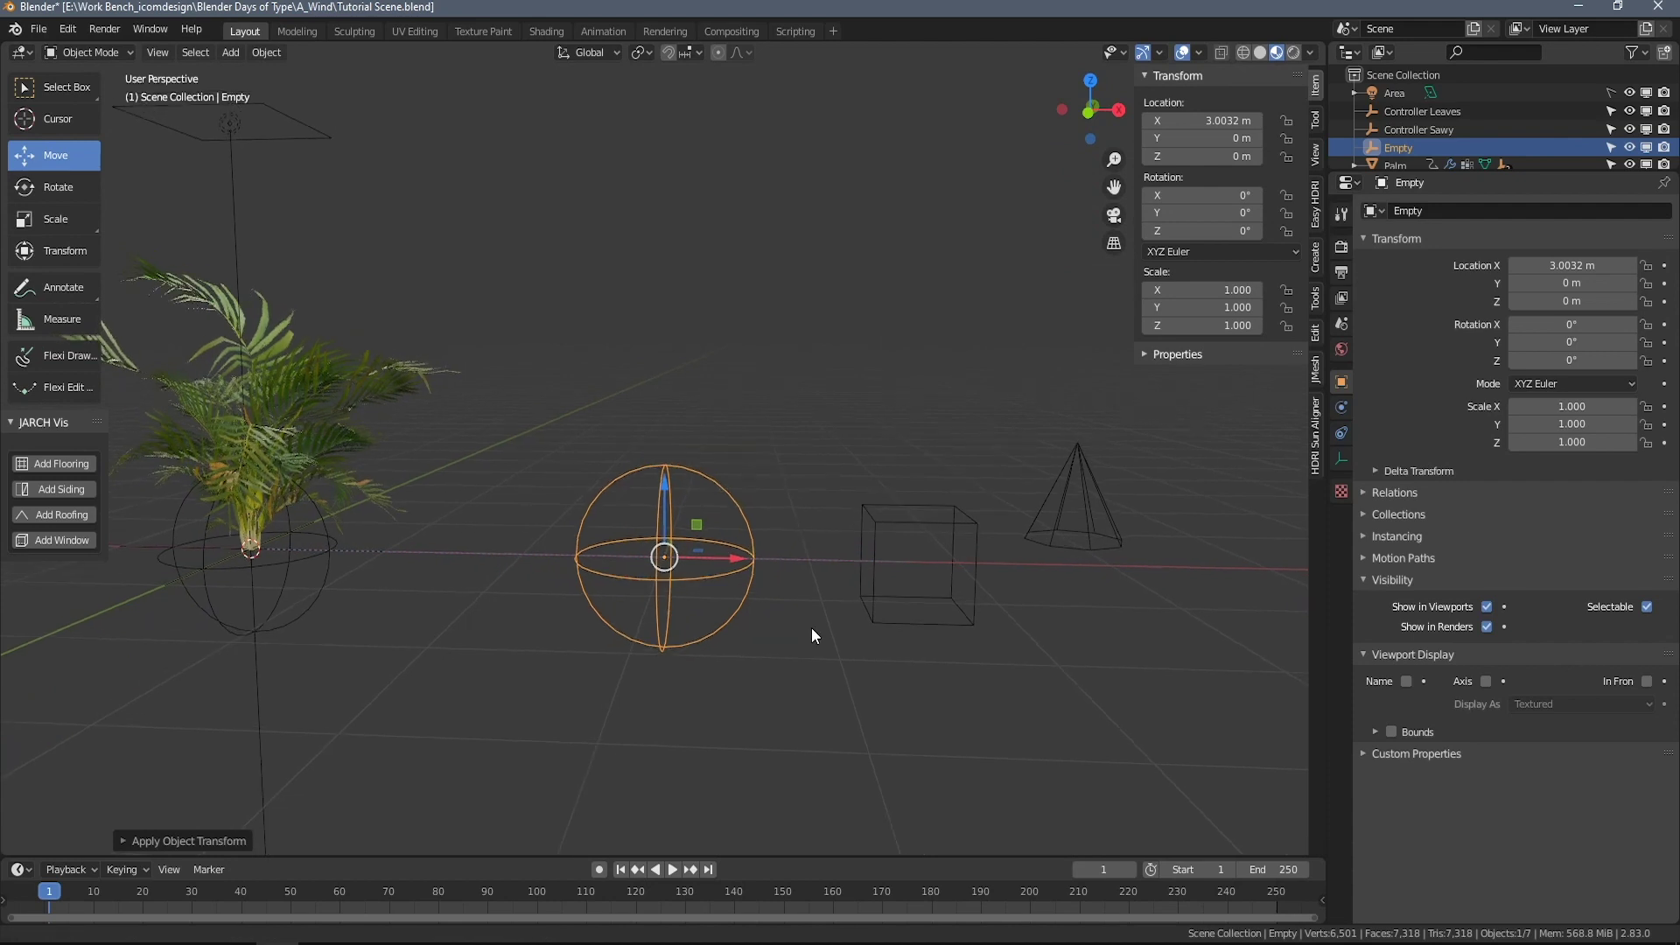
{"action": "left_click_drag", "start_coordinate": [742, 558], "coordinate": [803, 597]}
{"action": "middle_click_drag", "start_coordinate": [802, 604], "coordinate": [827, 591]}
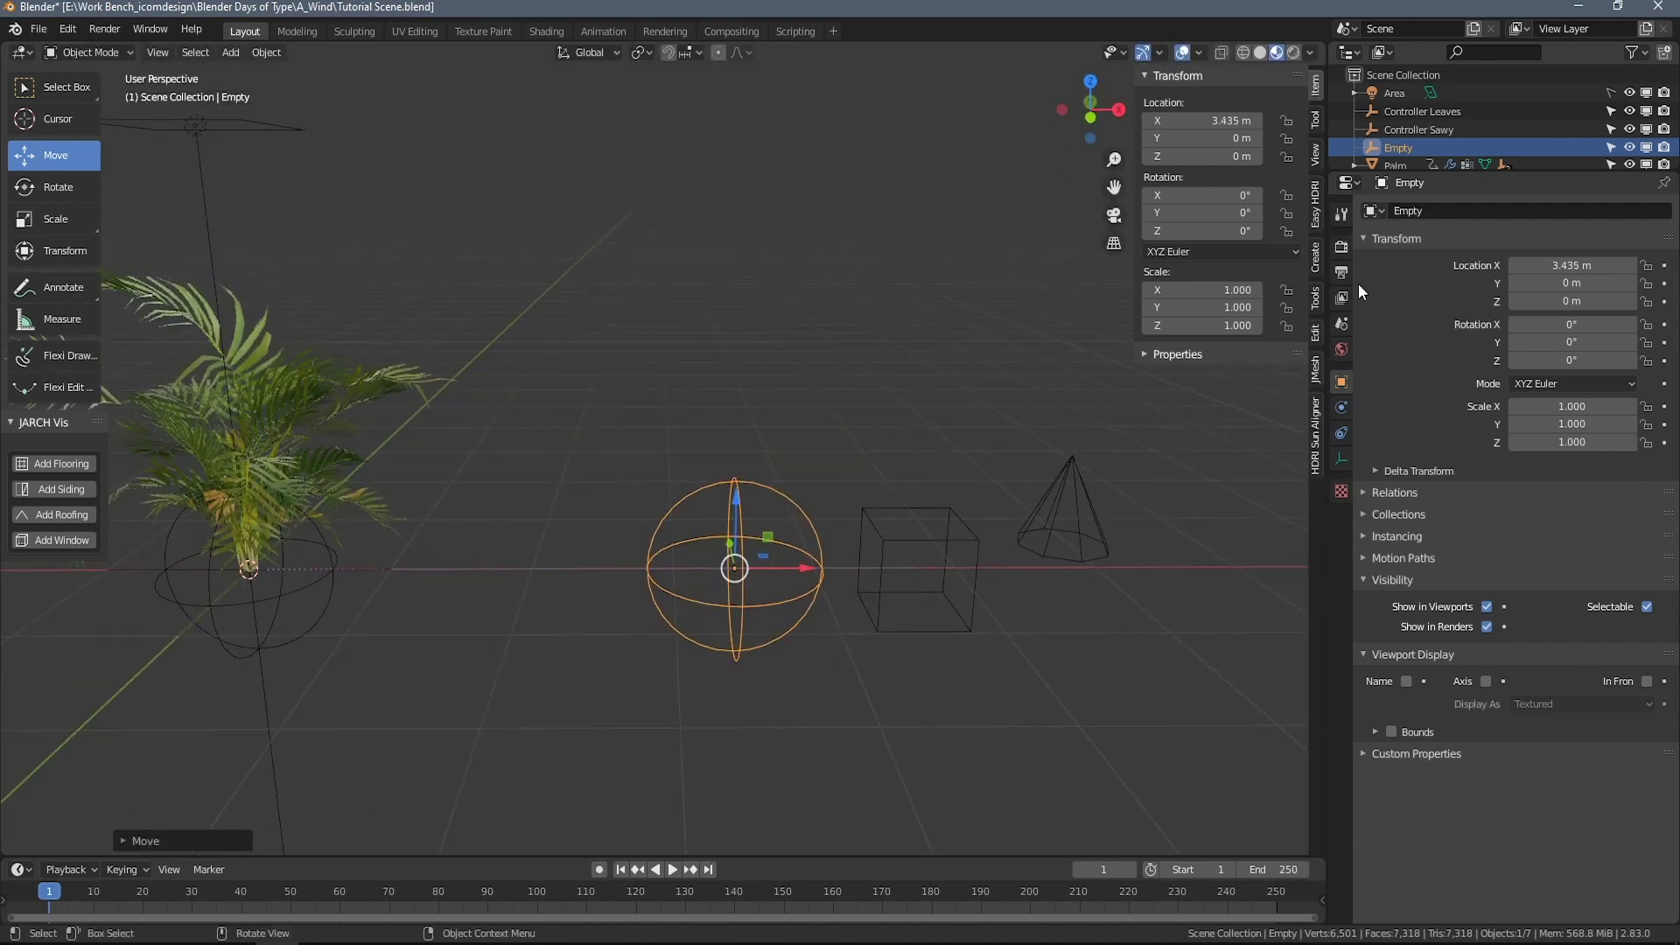
{"action": "double_click", "coordinate": [1395, 148]}
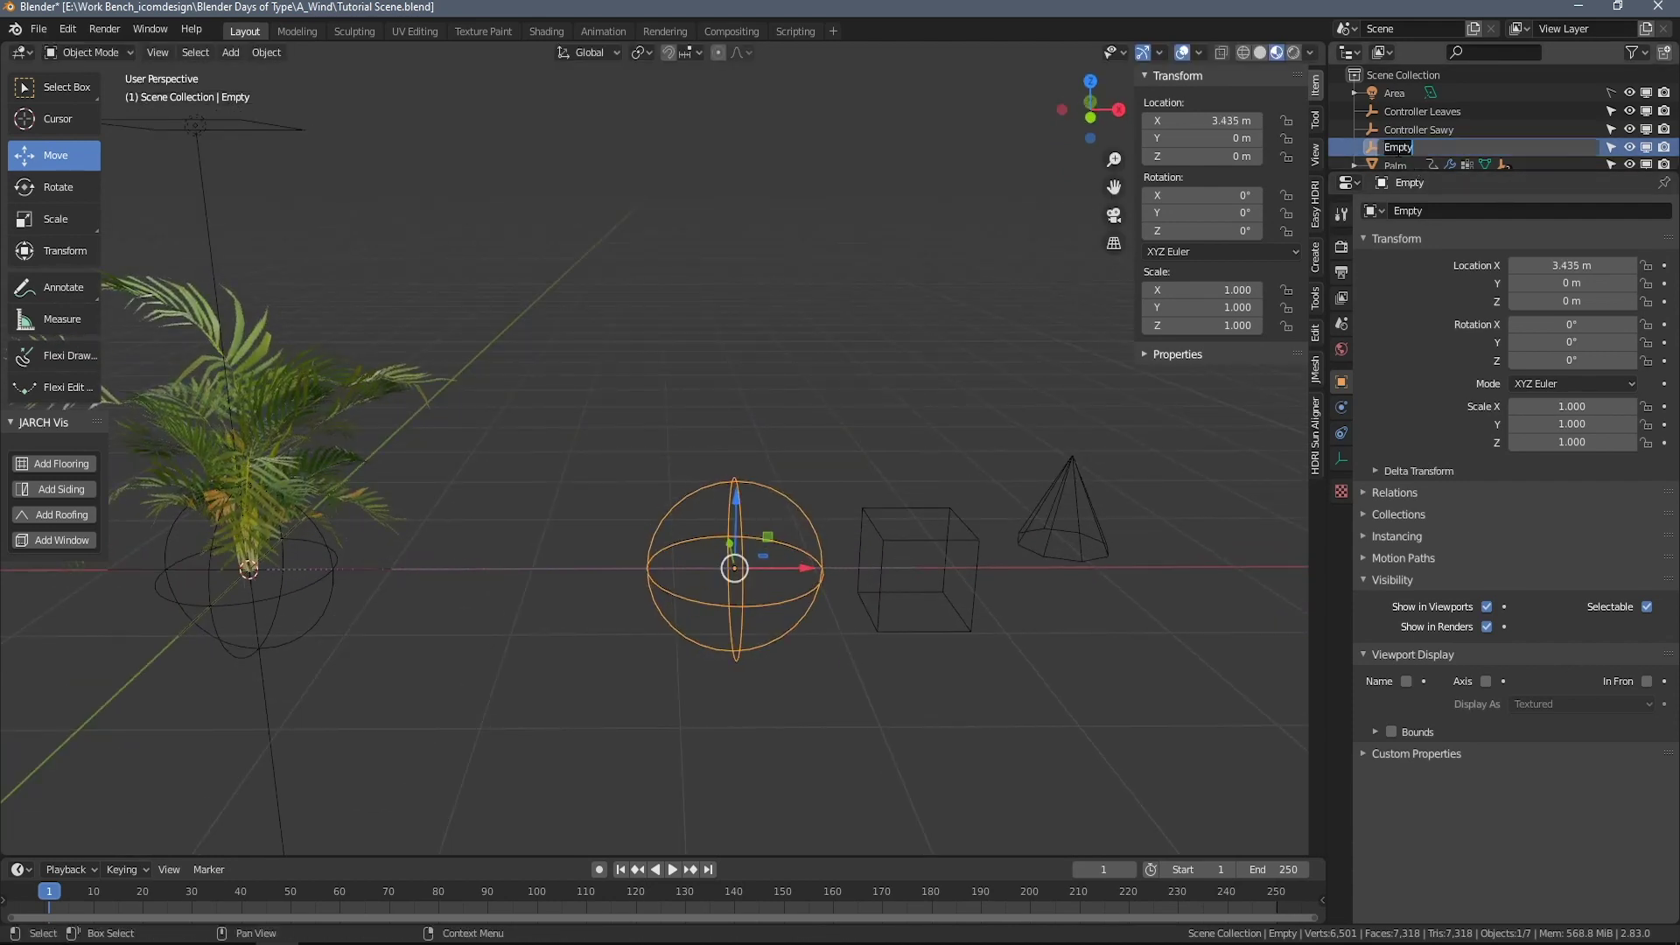
{"action": "type", "text": "Controller Bend"}
{"action": "key", "text": "Return"}
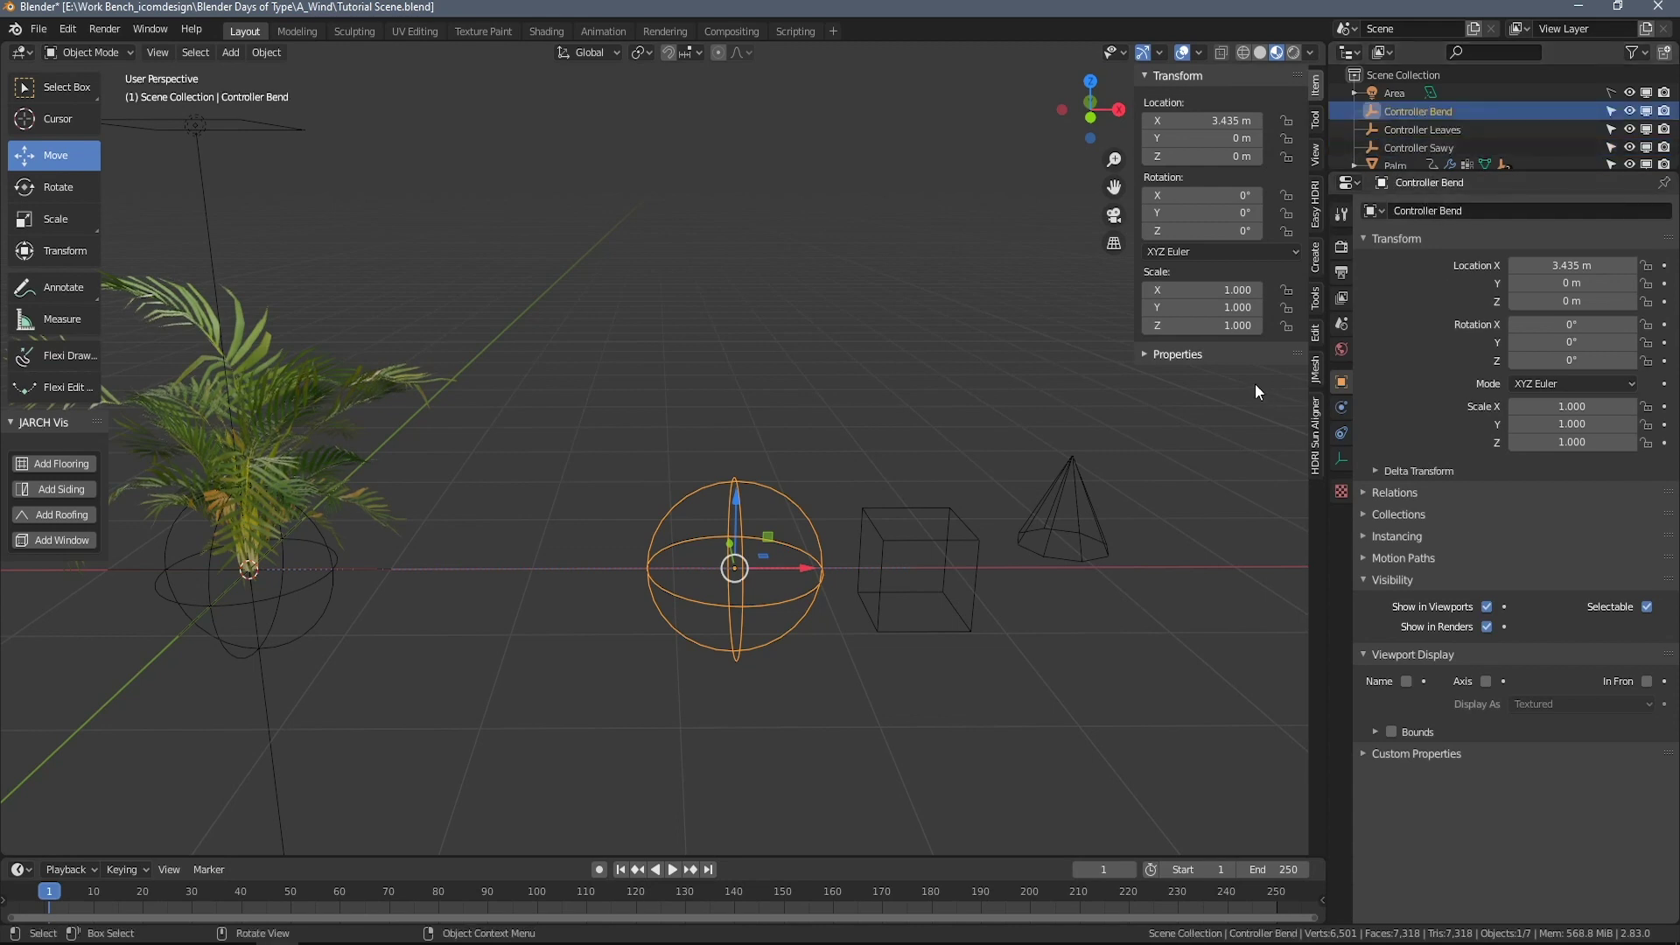
{"action": "left_click", "coordinate": [356, 414]}
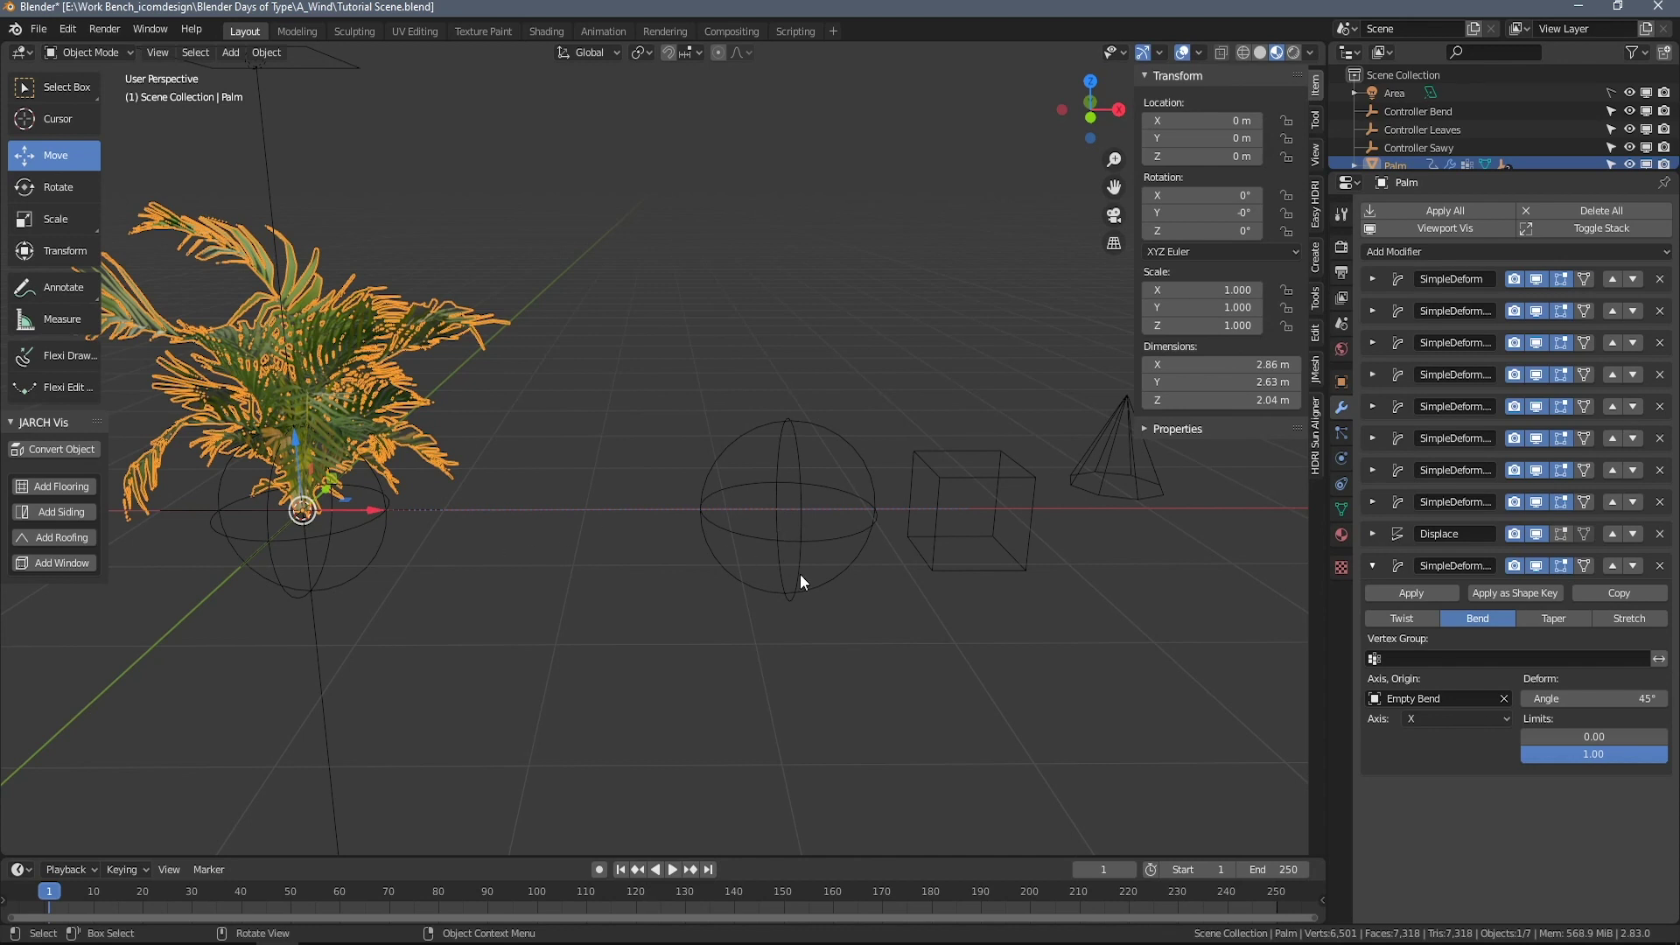
Drive the bend Angle from Controller Bend's Y Rotation with the expression 'var'.
{"action": "right_click", "coordinate": [1607, 699]}
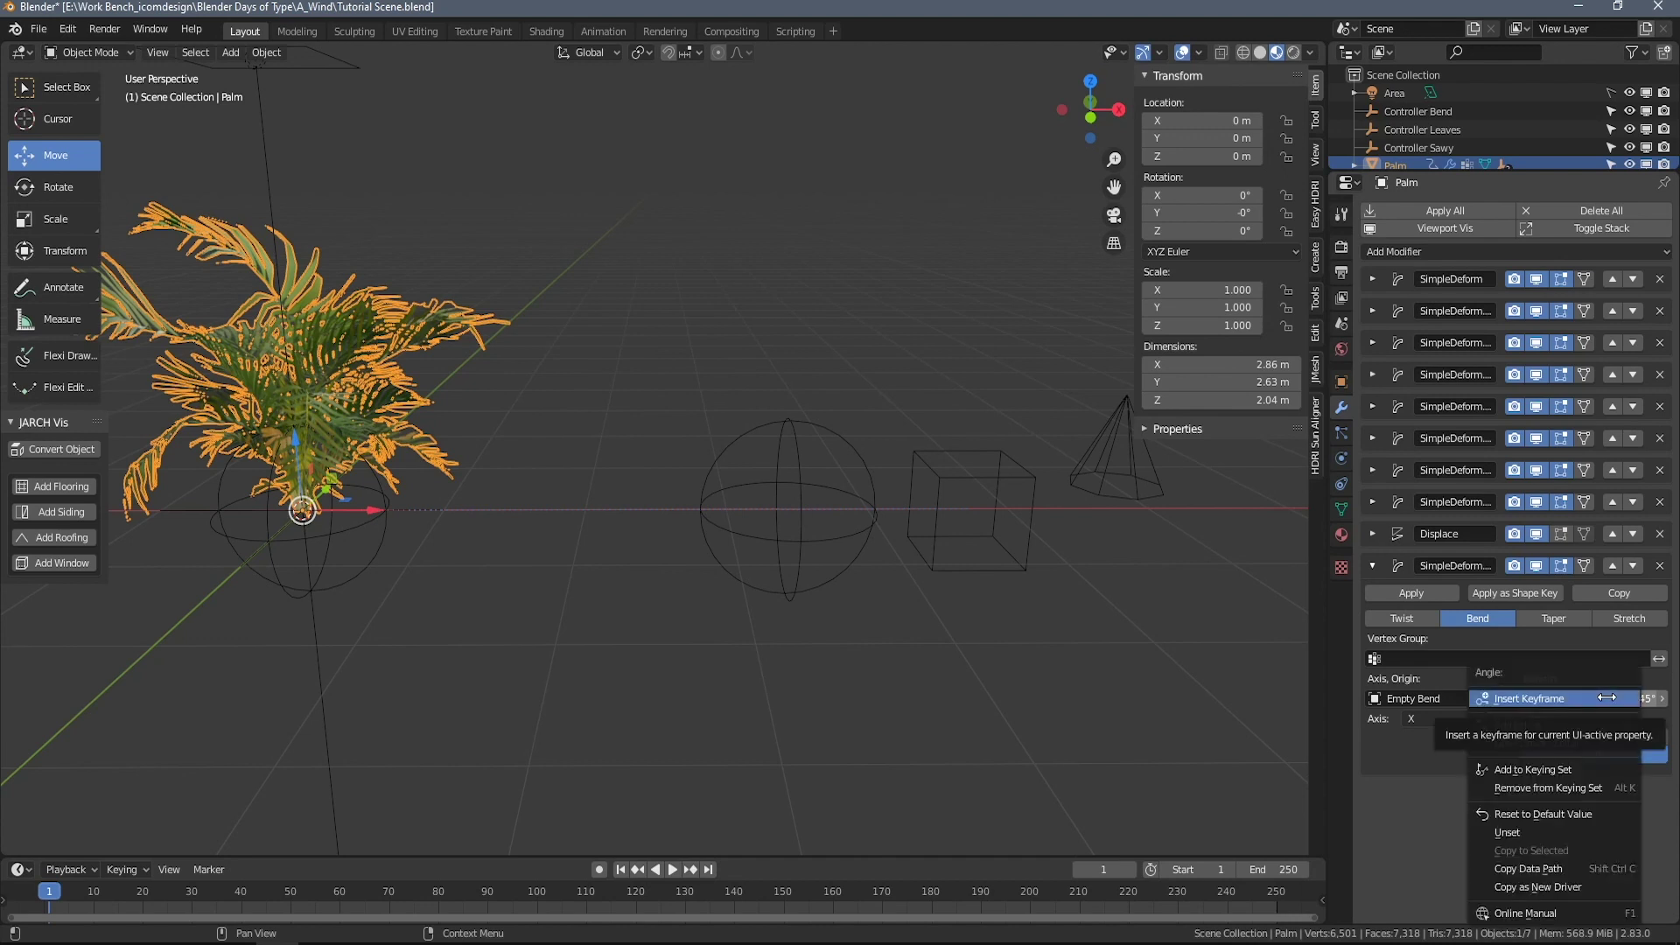
{"action": "left_click", "coordinate": [1567, 721]}
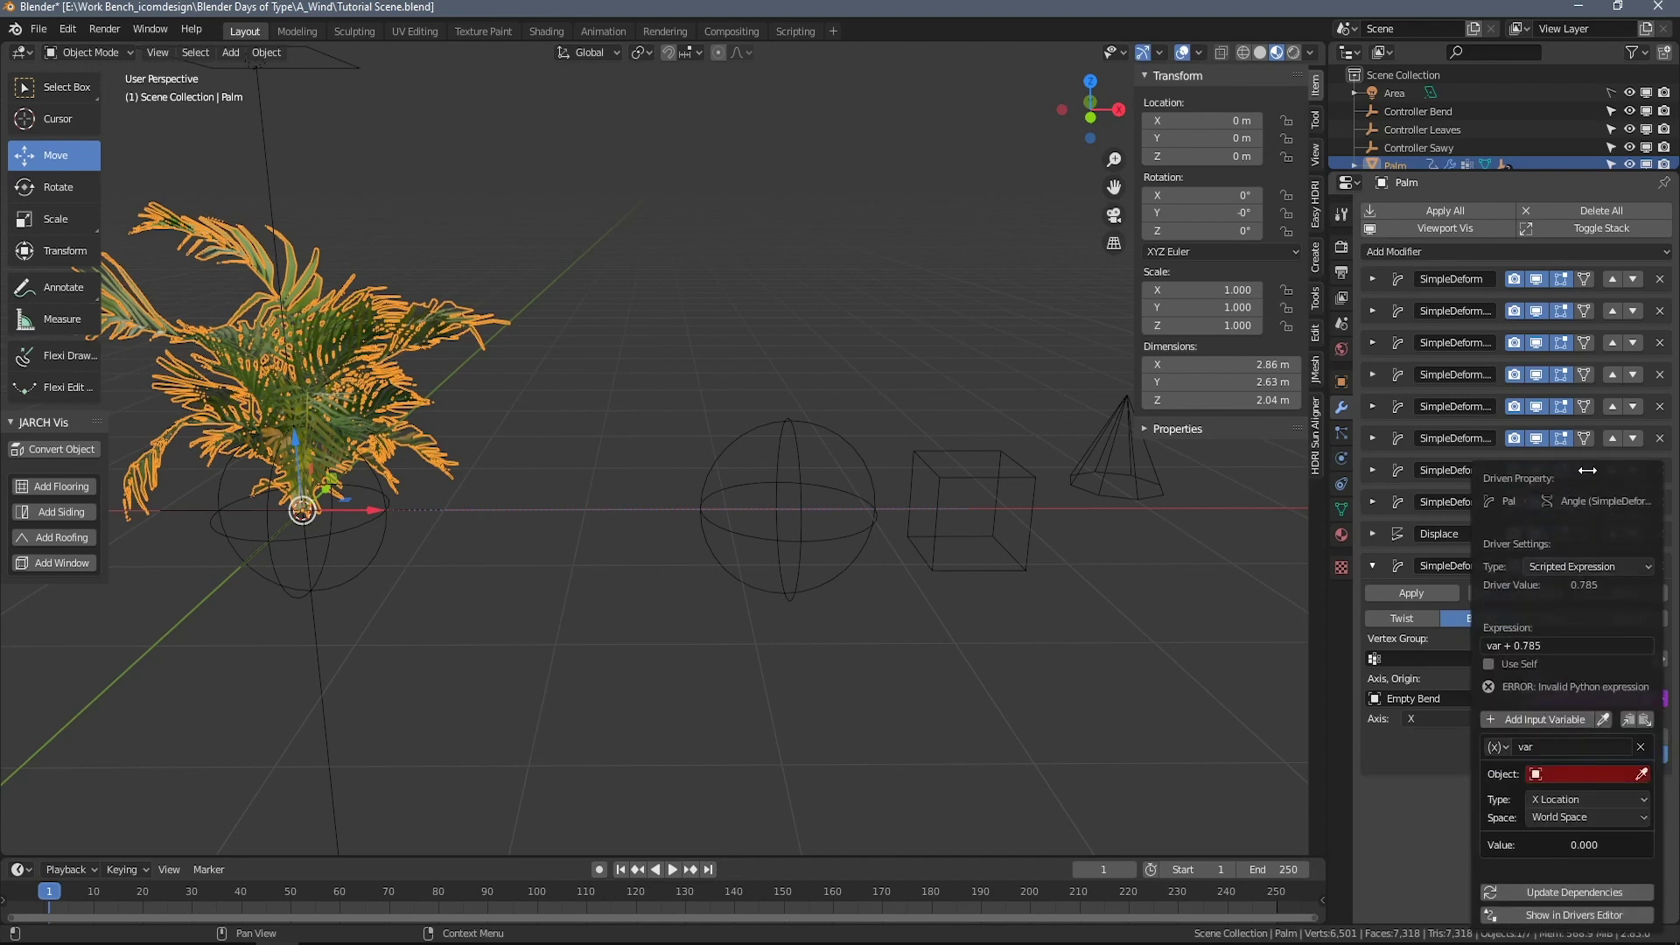
{"action": "left_click_drag", "start_coordinate": [1587, 470], "coordinate": [968, 302]}
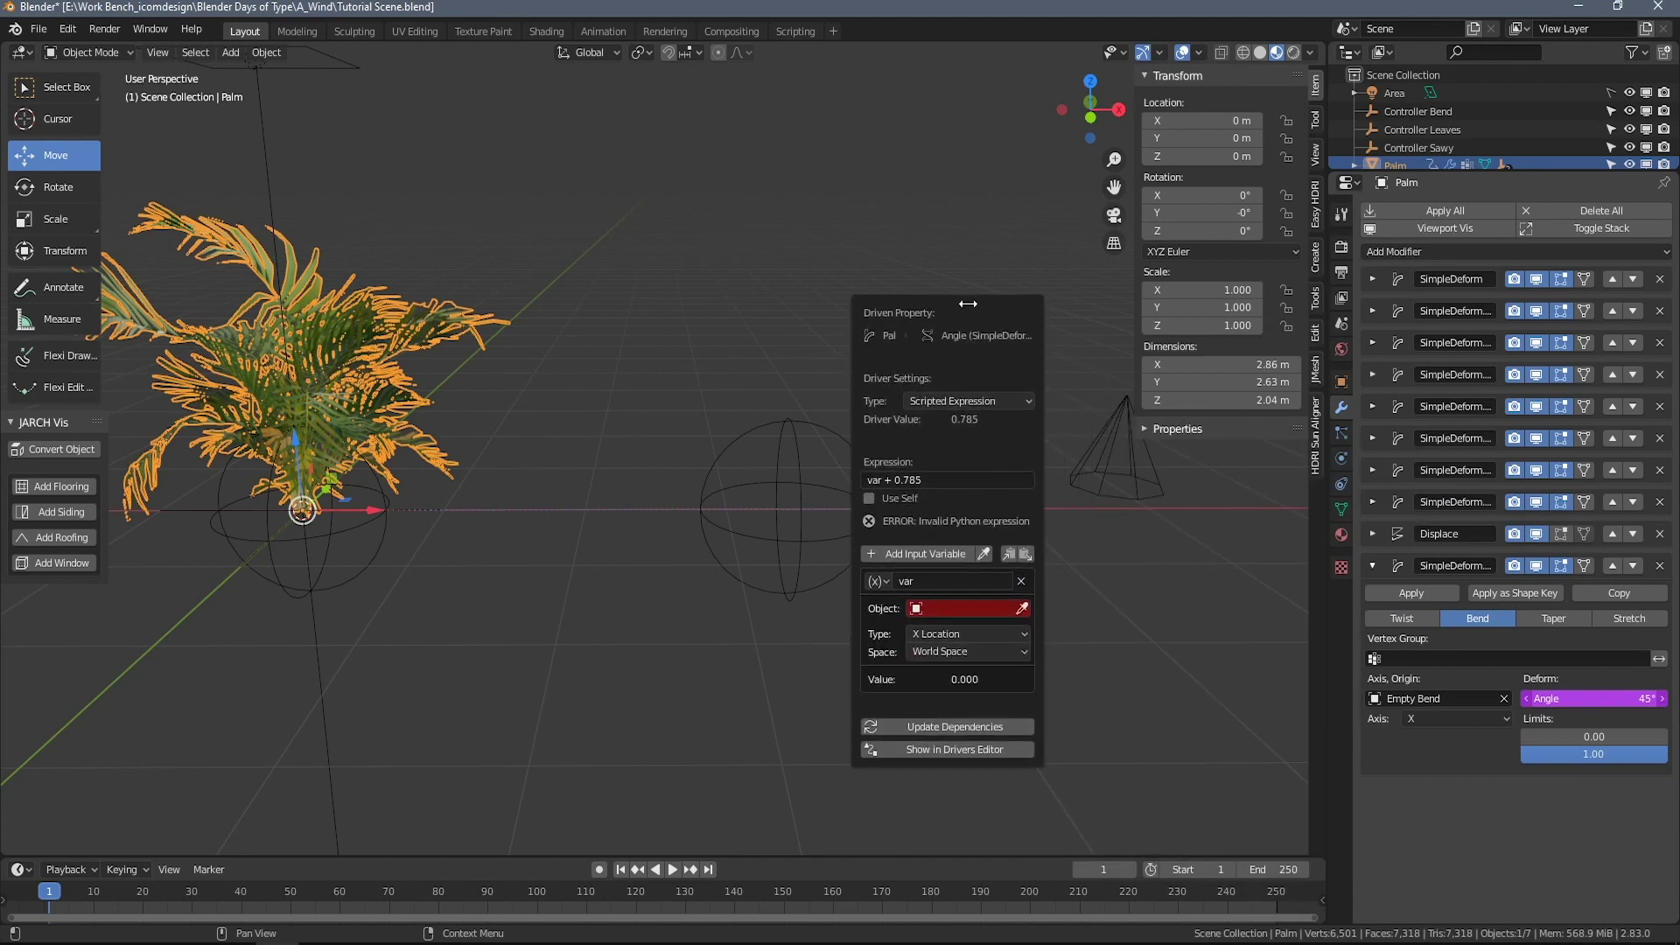
{"action": "left_click", "coordinate": [989, 607]}
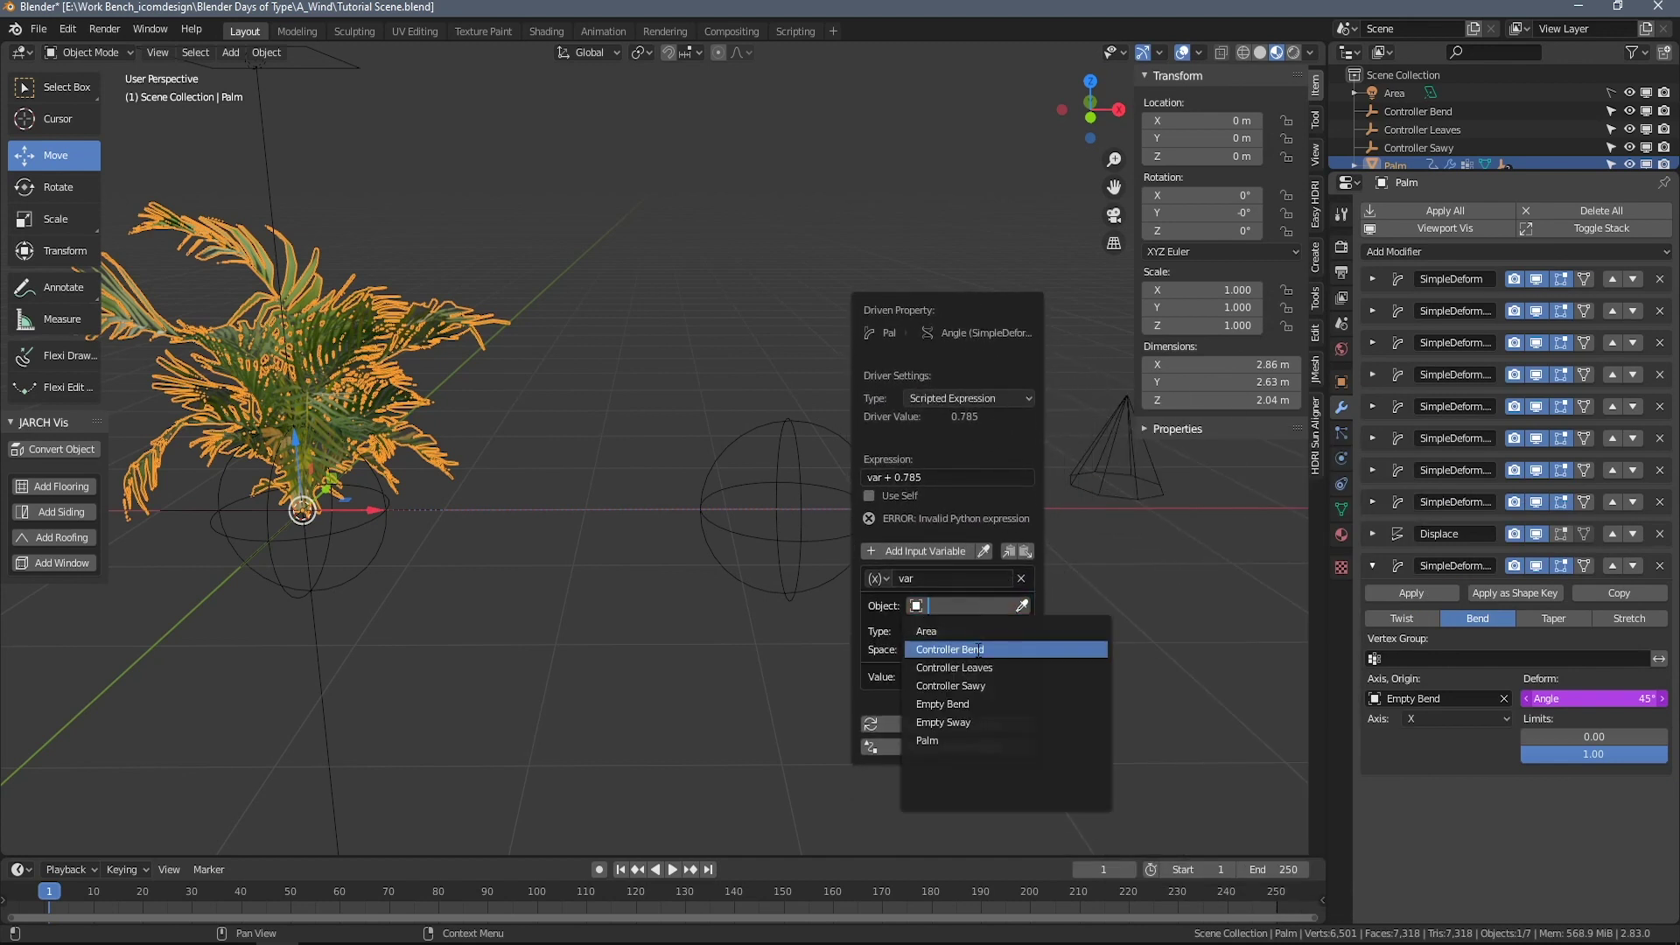
{"action": "left_click", "coordinate": [976, 649]}
{"action": "left_click", "coordinate": [978, 632]}
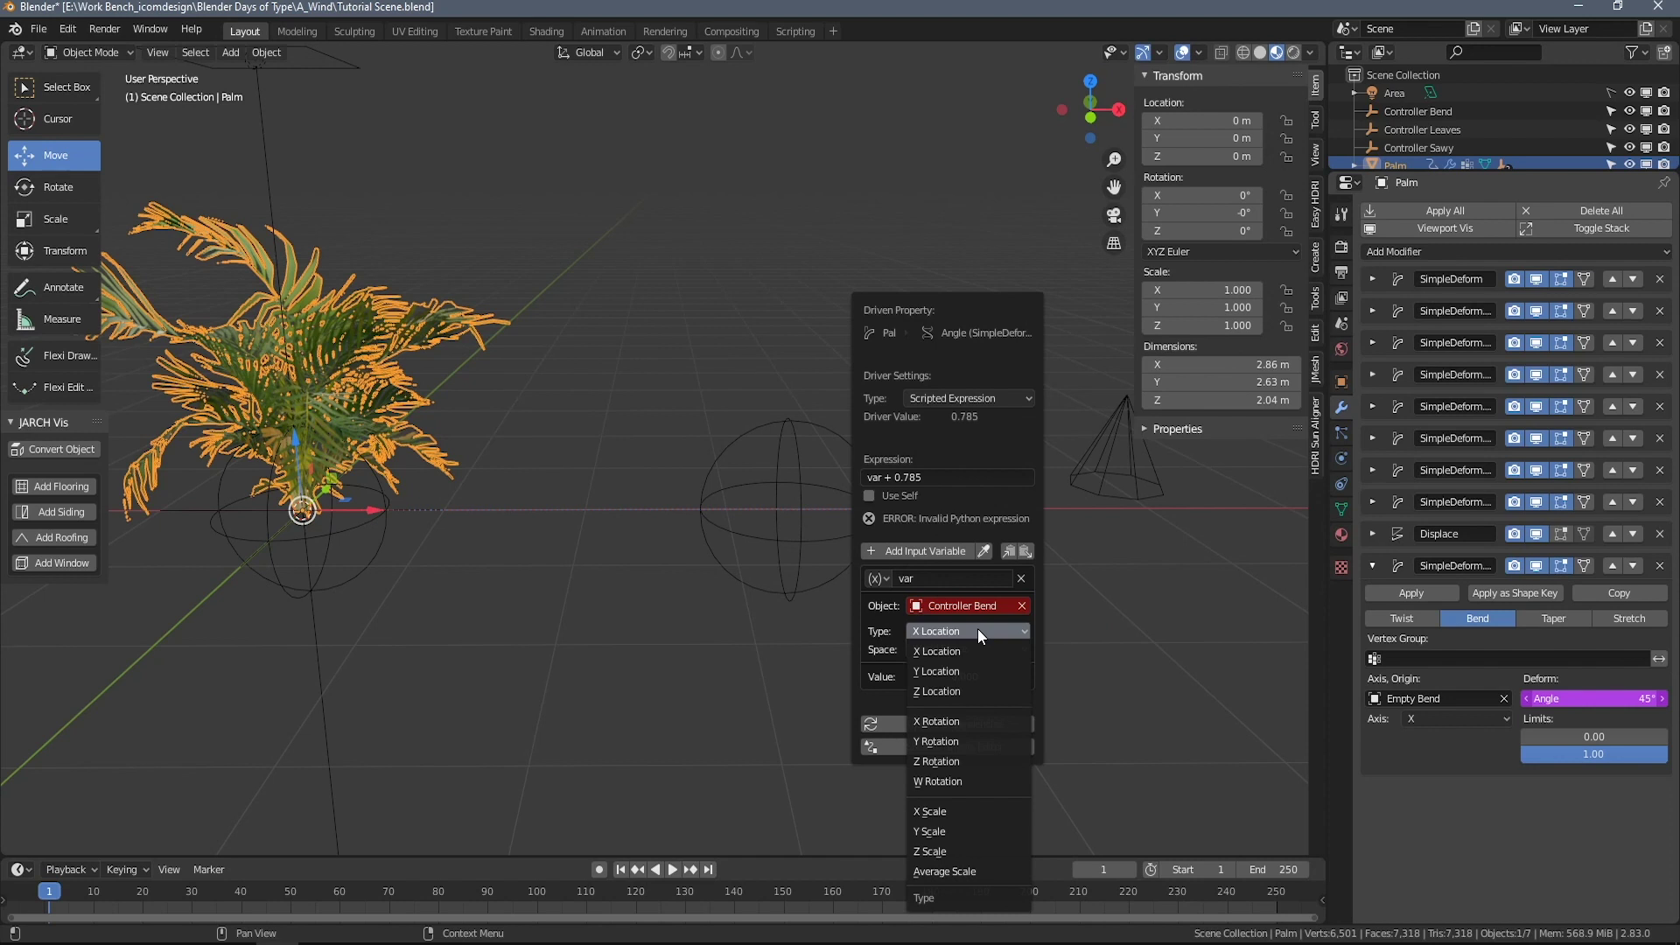
{"action": "left_click", "coordinate": [954, 741]}
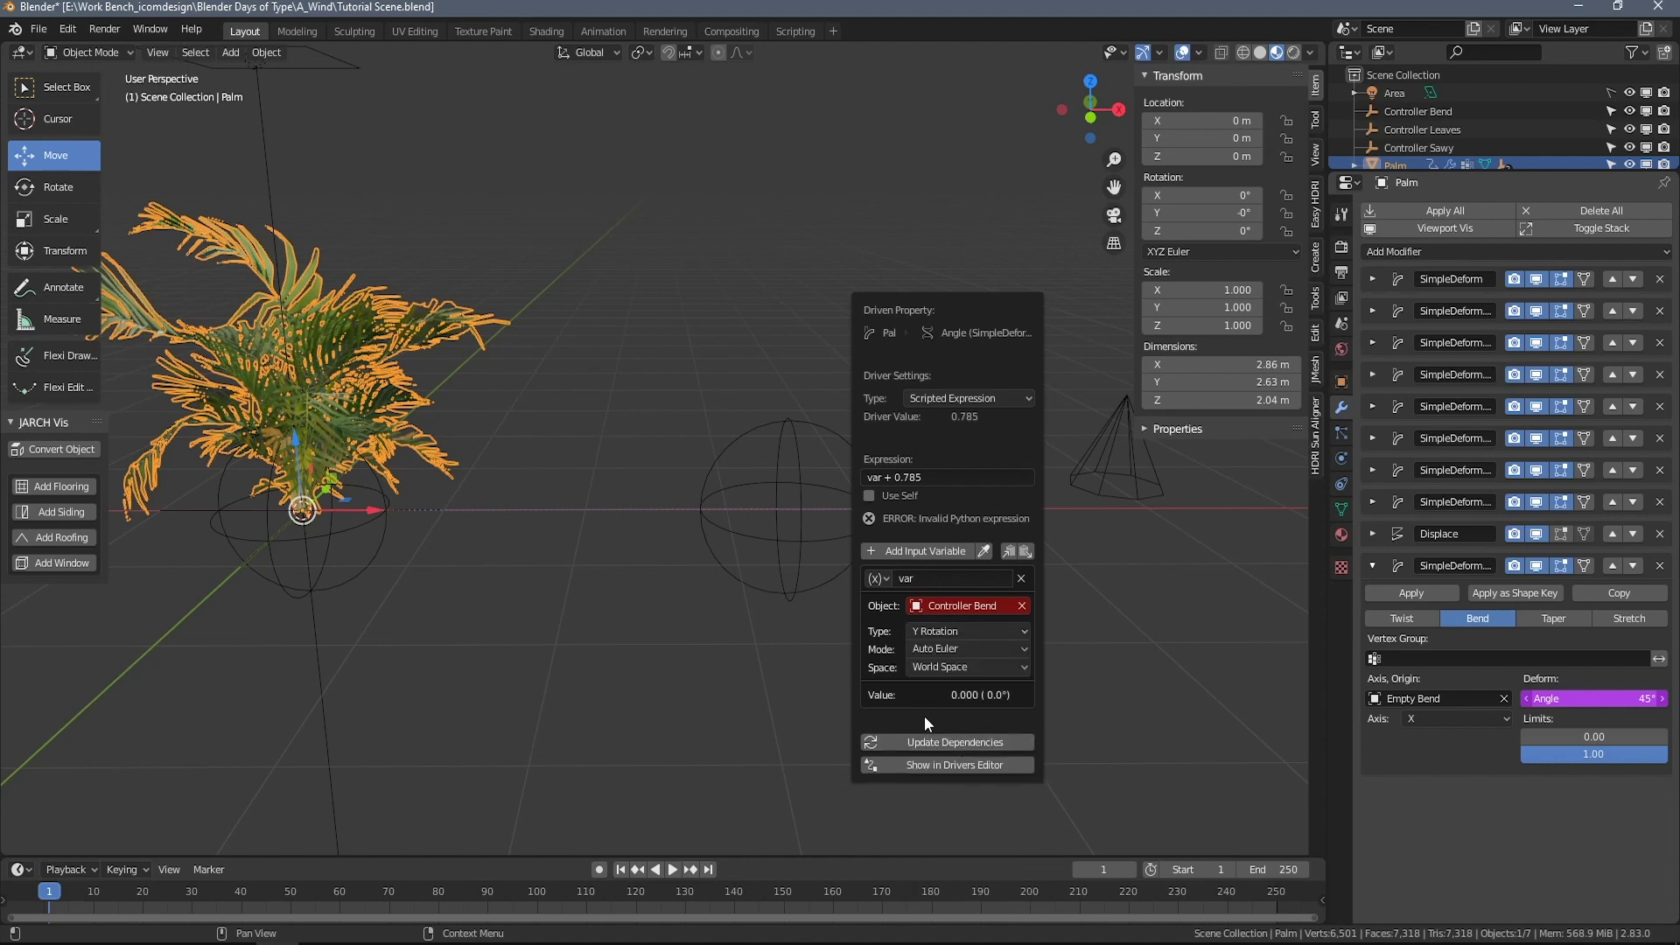
{"action": "left_click", "coordinate": [937, 476]}
{"action": "left_click", "coordinate": [949, 476]}
{"action": "key", "text": "BackSpace"}
{"action": "key", "text": "BackSpace"}
{"action": "key", "text": "BackSpace"}
{"action": "key", "text": "BackSpace"}
{"action": "key", "text": "BackSpace"}
{"action": "key", "text": "BackSpace"}
{"action": "key", "text": "BackSpace"}
{"action": "key", "text": "BackSpace"}
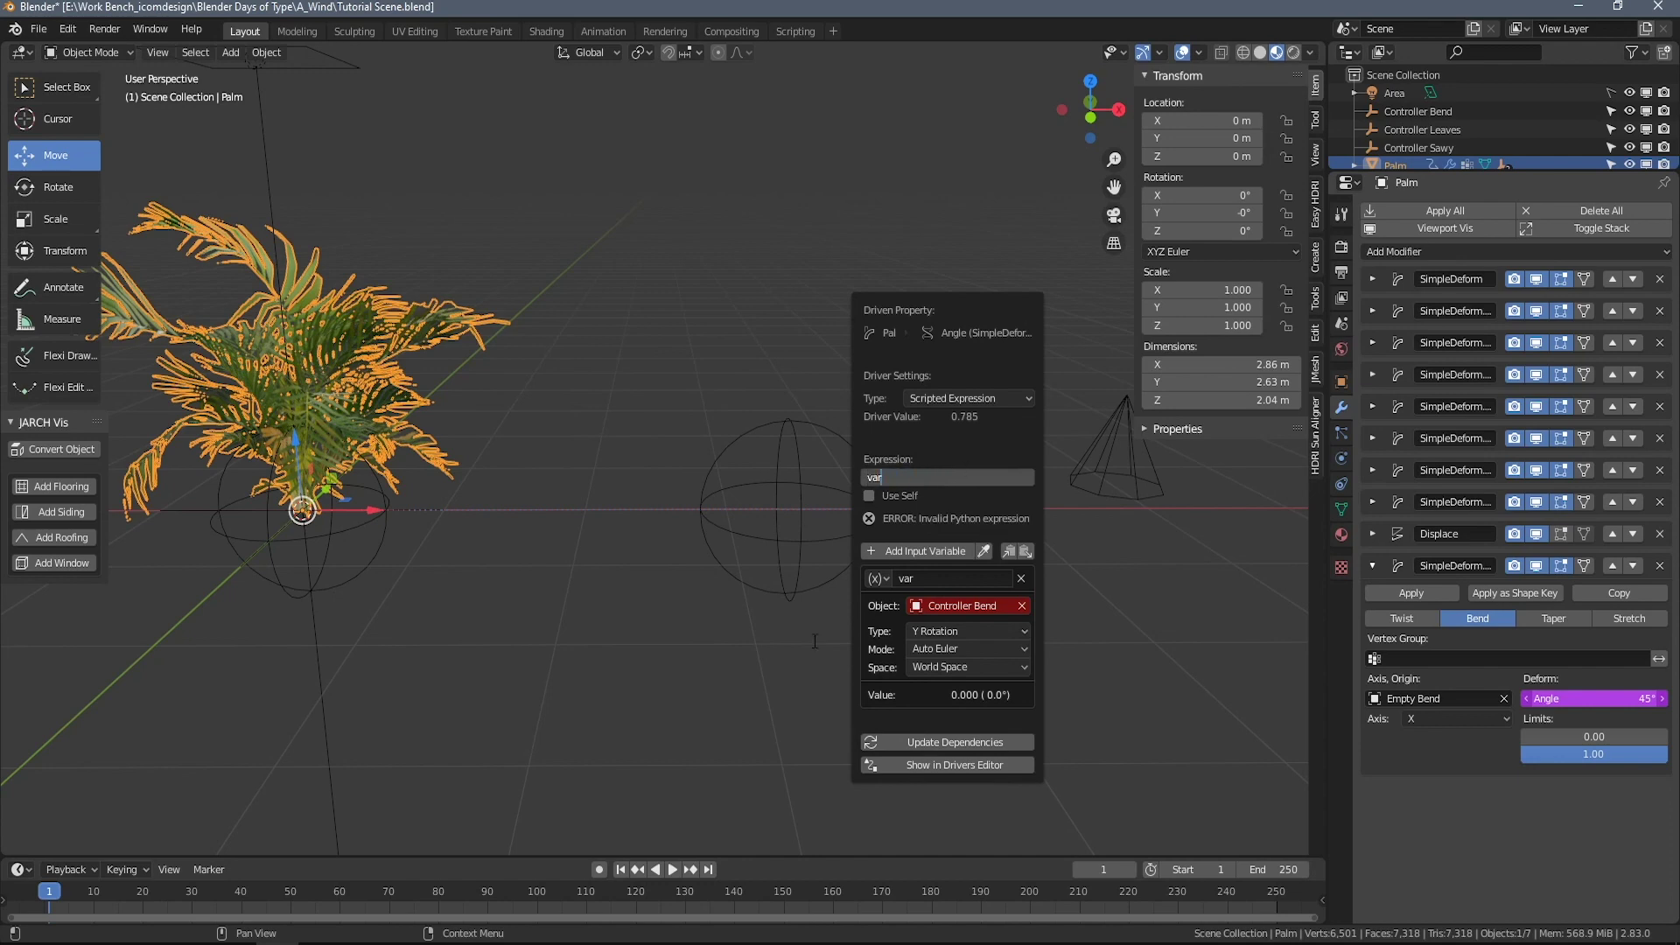
{"action": "key", "text": "Return"}
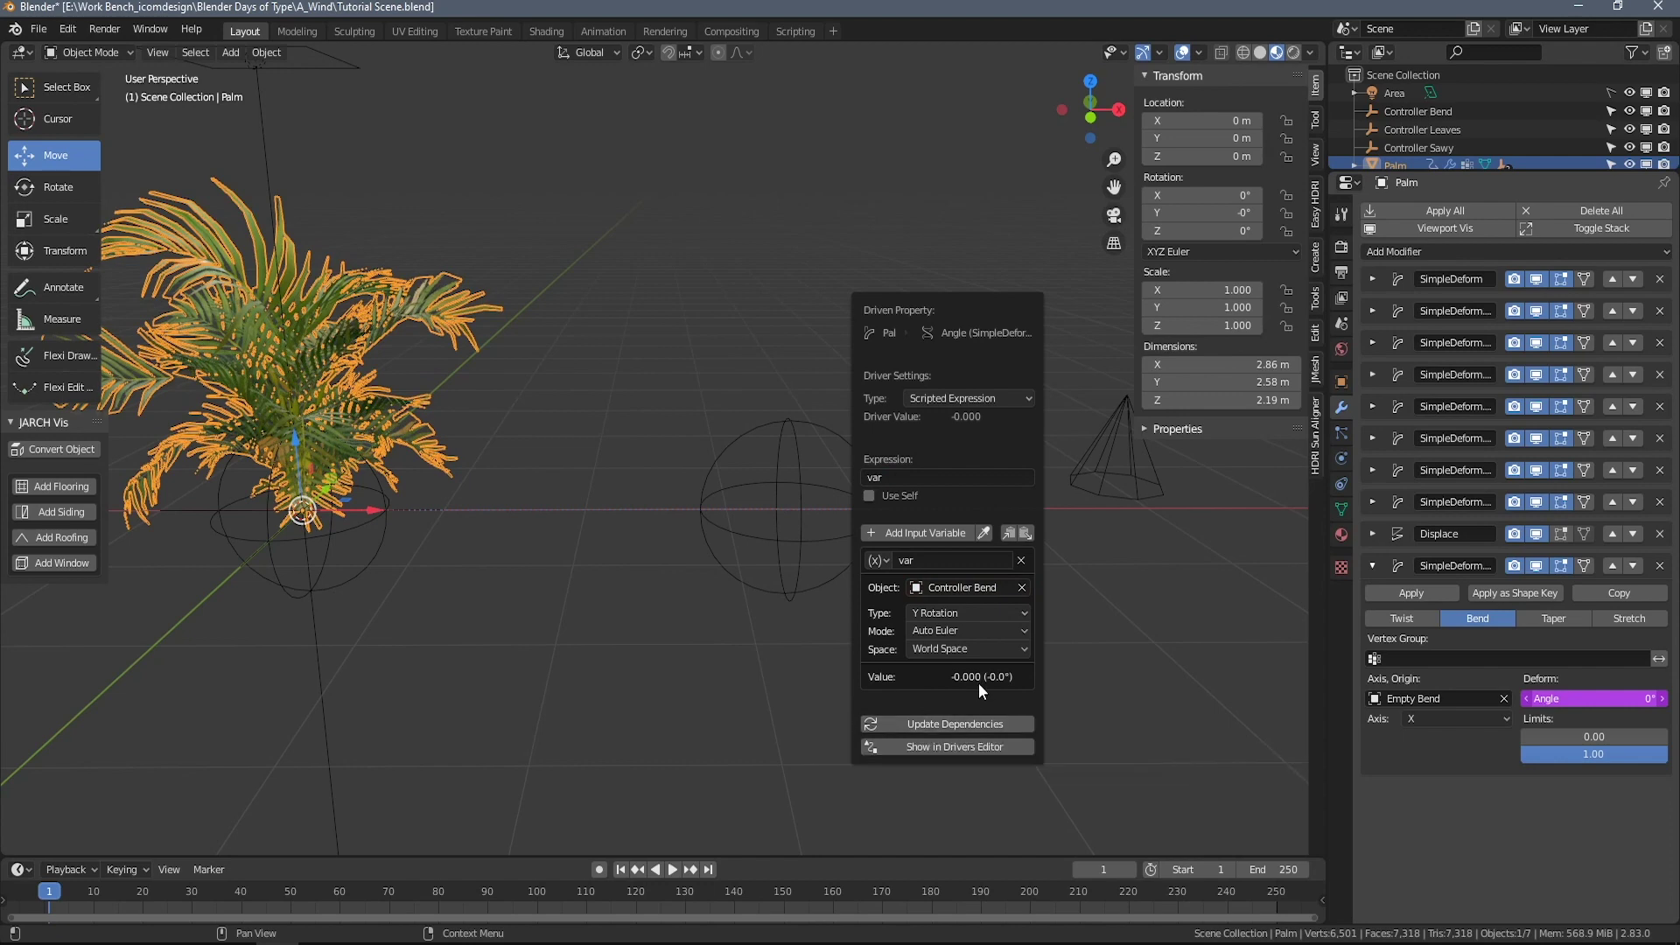
Test-rotate Controller Bend around Y, then cancel the rotation.
{"action": "left_click", "coordinate": [807, 538]}
{"action": "key", "text": "r"}
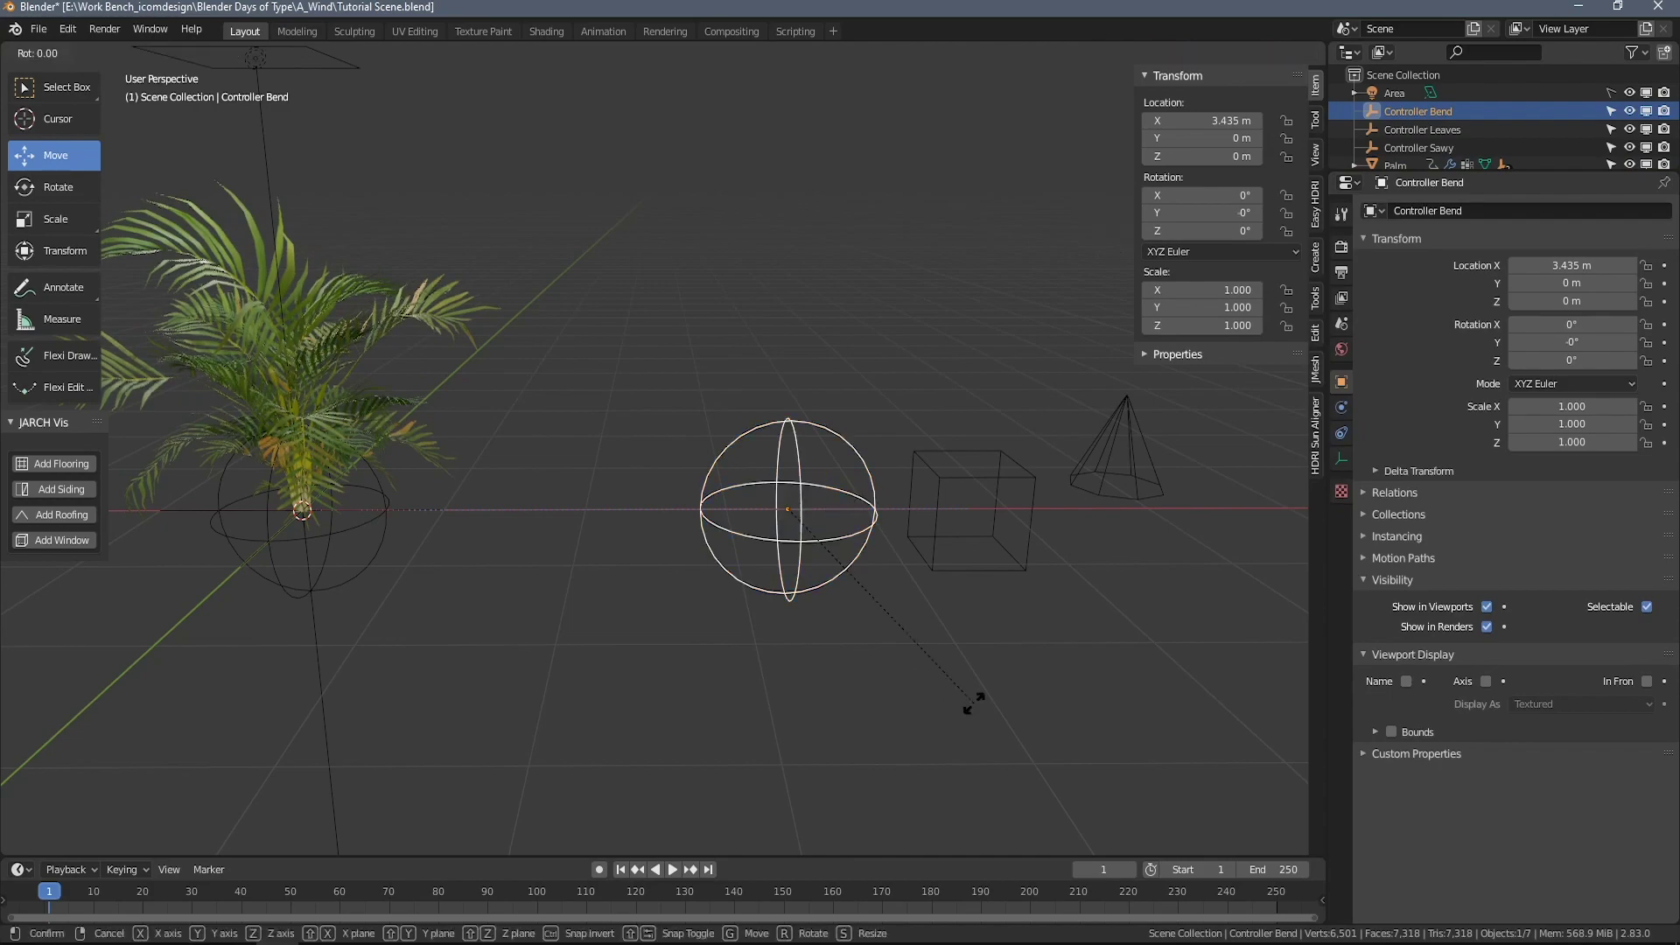
{"action": "key", "text": "y"}
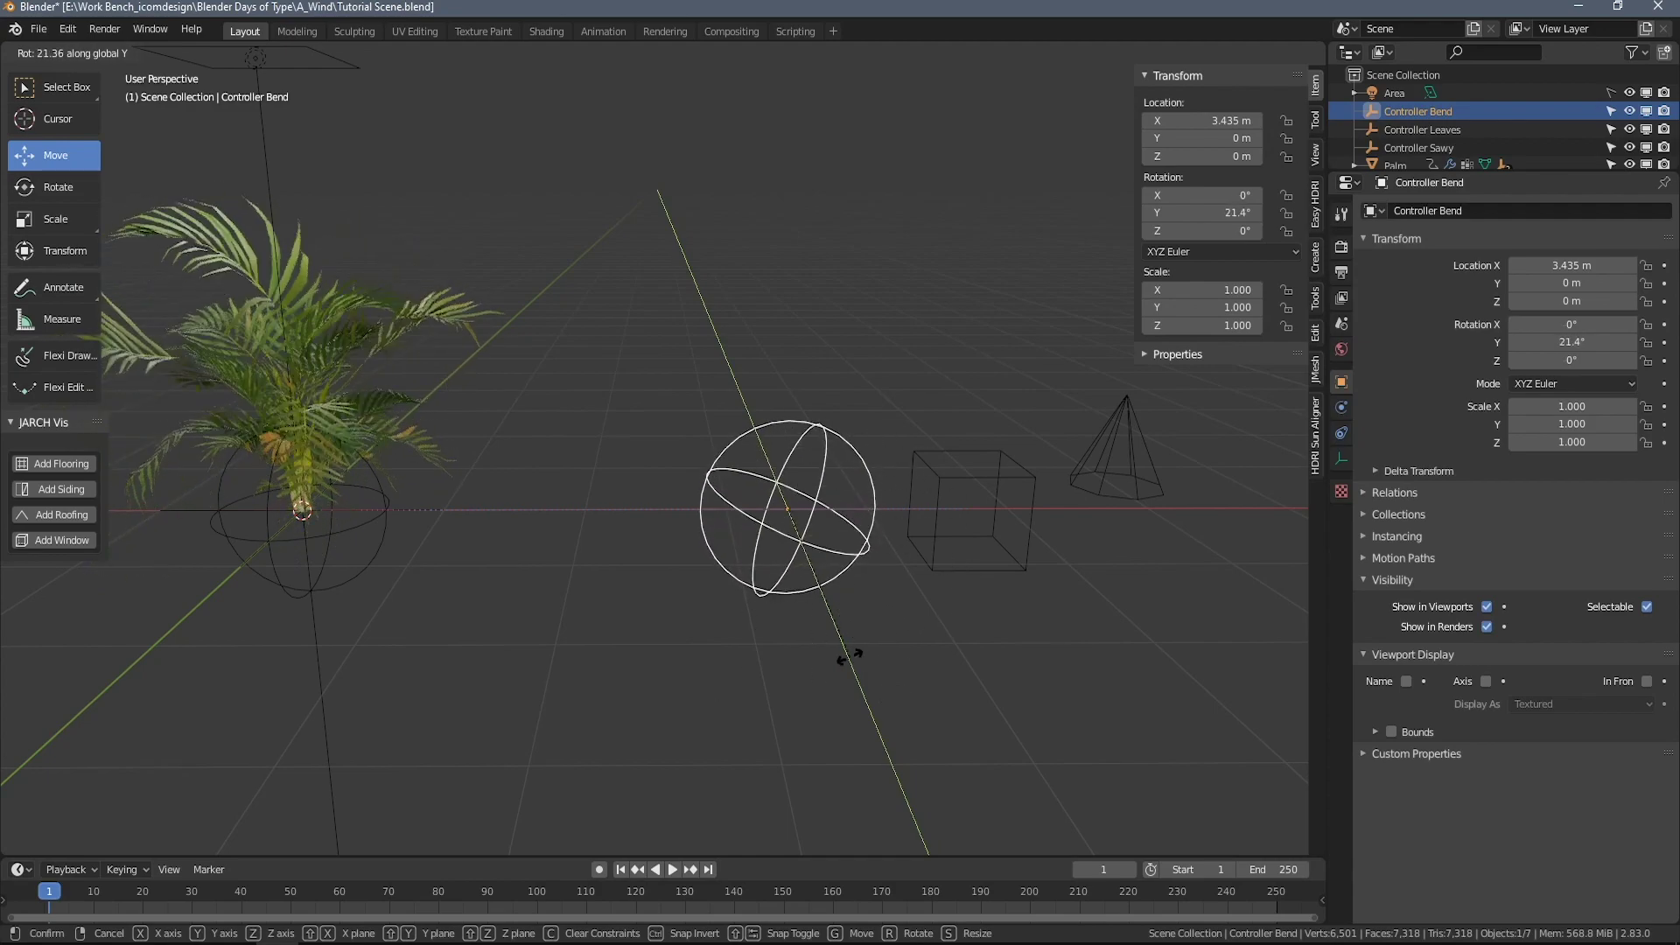
{"action": "key", "text": "Escape"}
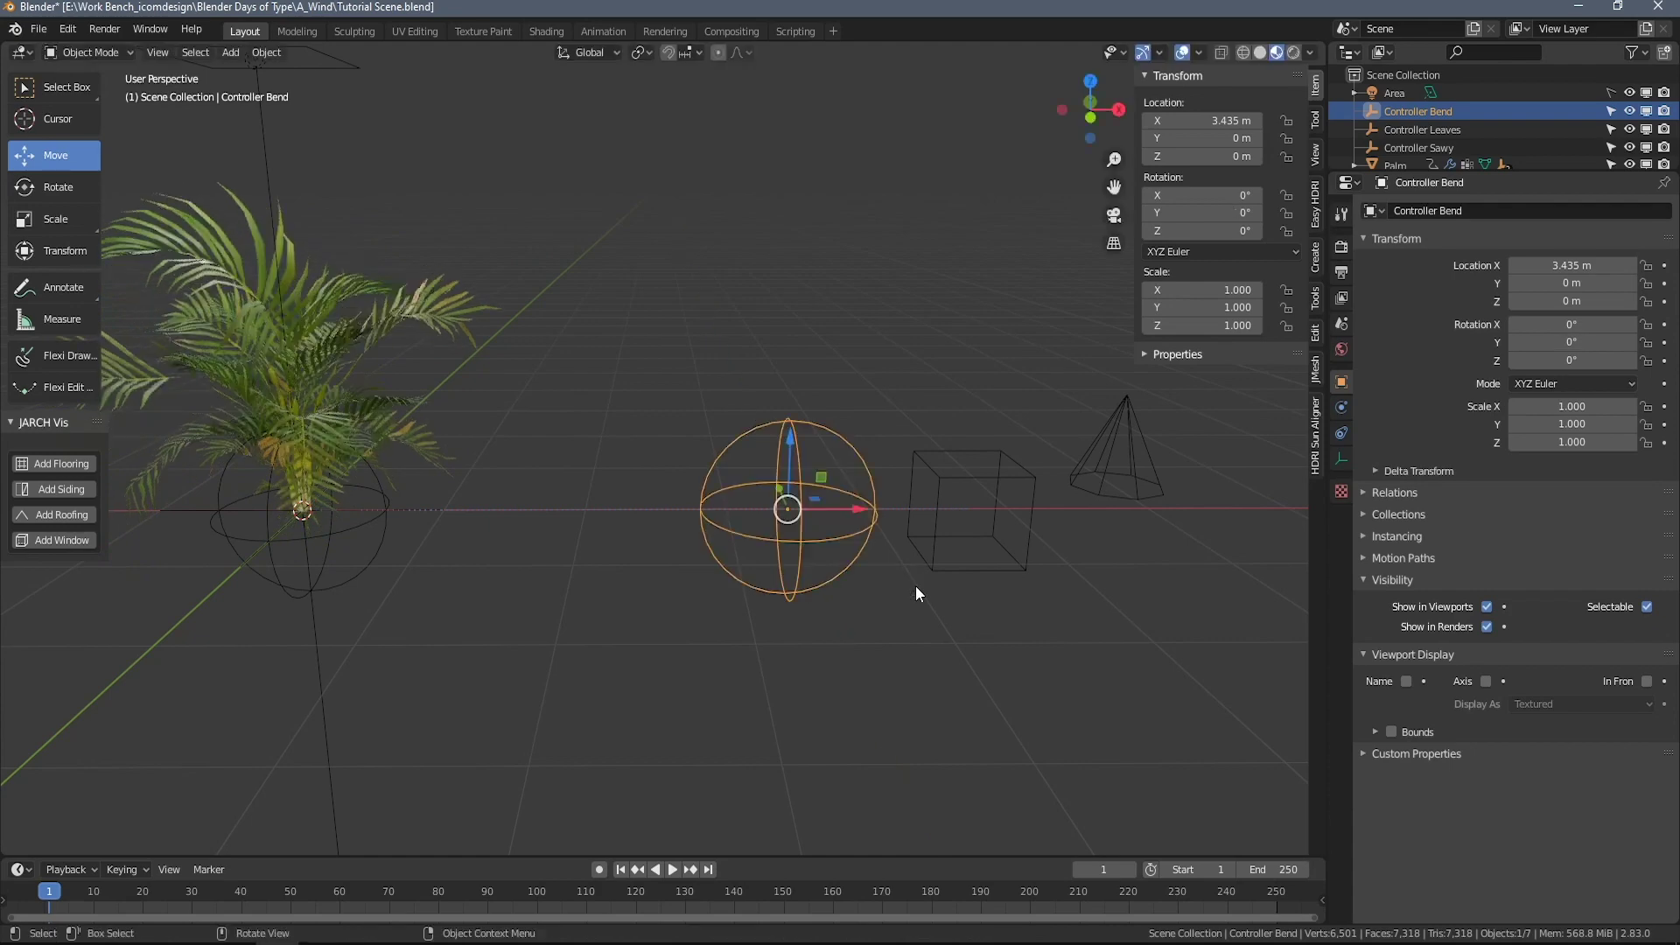
{"action": "middle_click_drag", "start_coordinate": [952, 639], "coordinate": [961, 658], "text": "shift"}
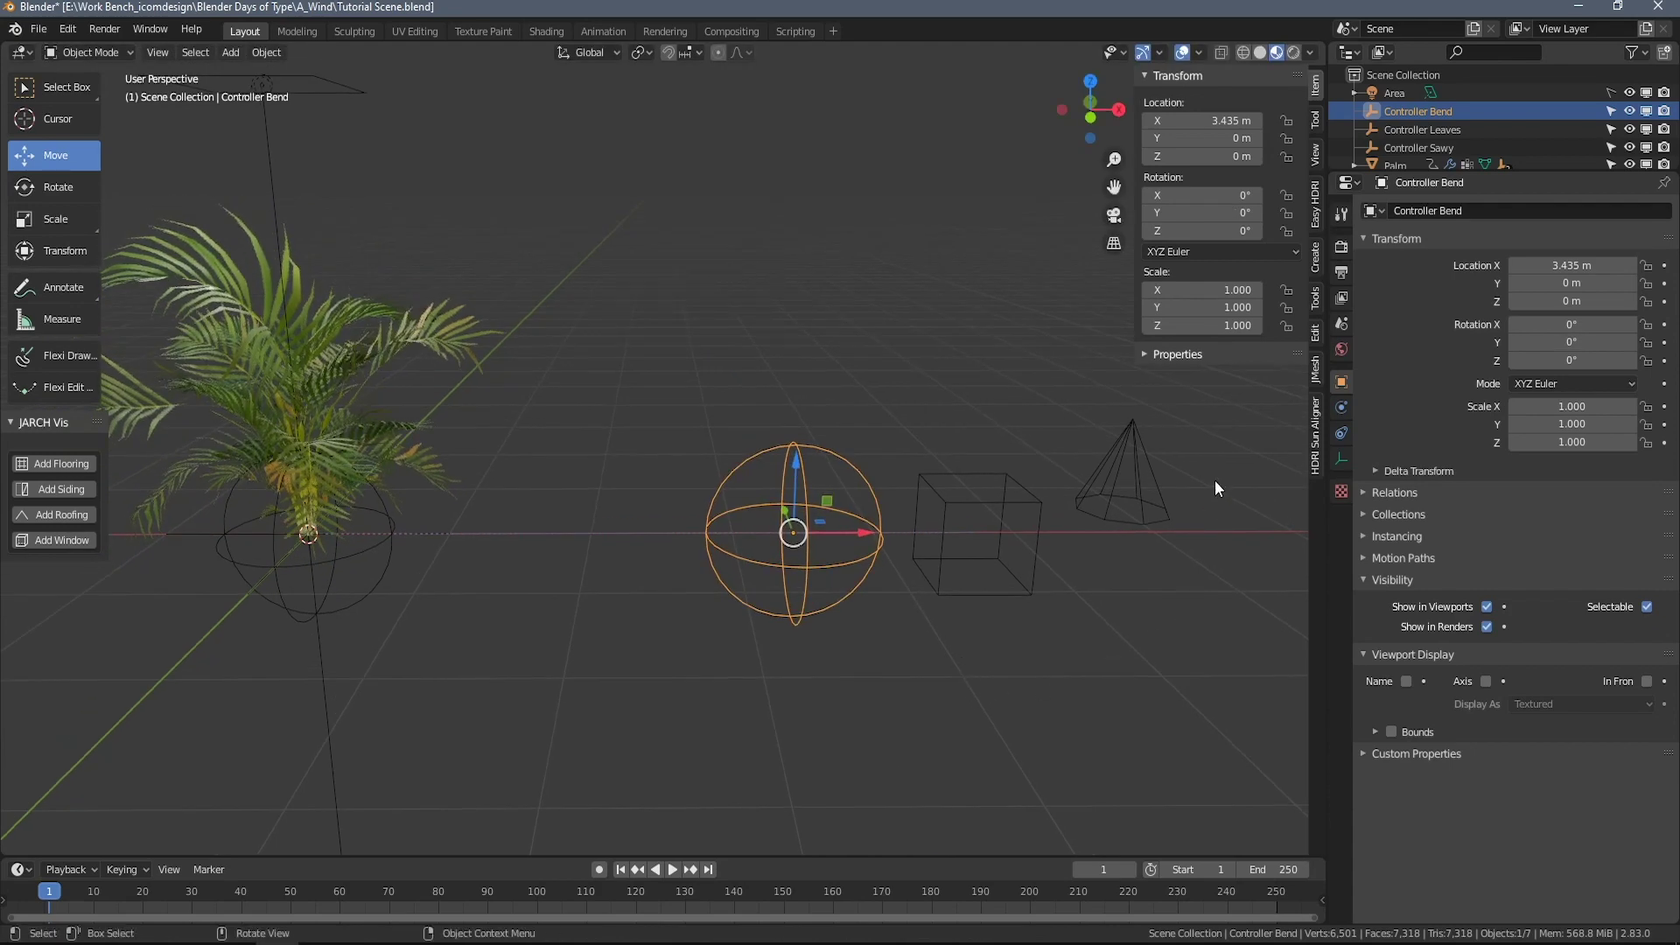
Lock Controller Bend's X and Z rotation, then test a rotation and cancel back to 0°.
{"action": "left_click", "coordinate": [1287, 195]}
{"action": "left_click", "coordinate": [1287, 230]}
{"action": "scroll", "coordinate": [989, 627], "scroll_direction": "down", "scroll_amount": 1, "text": "shift"}
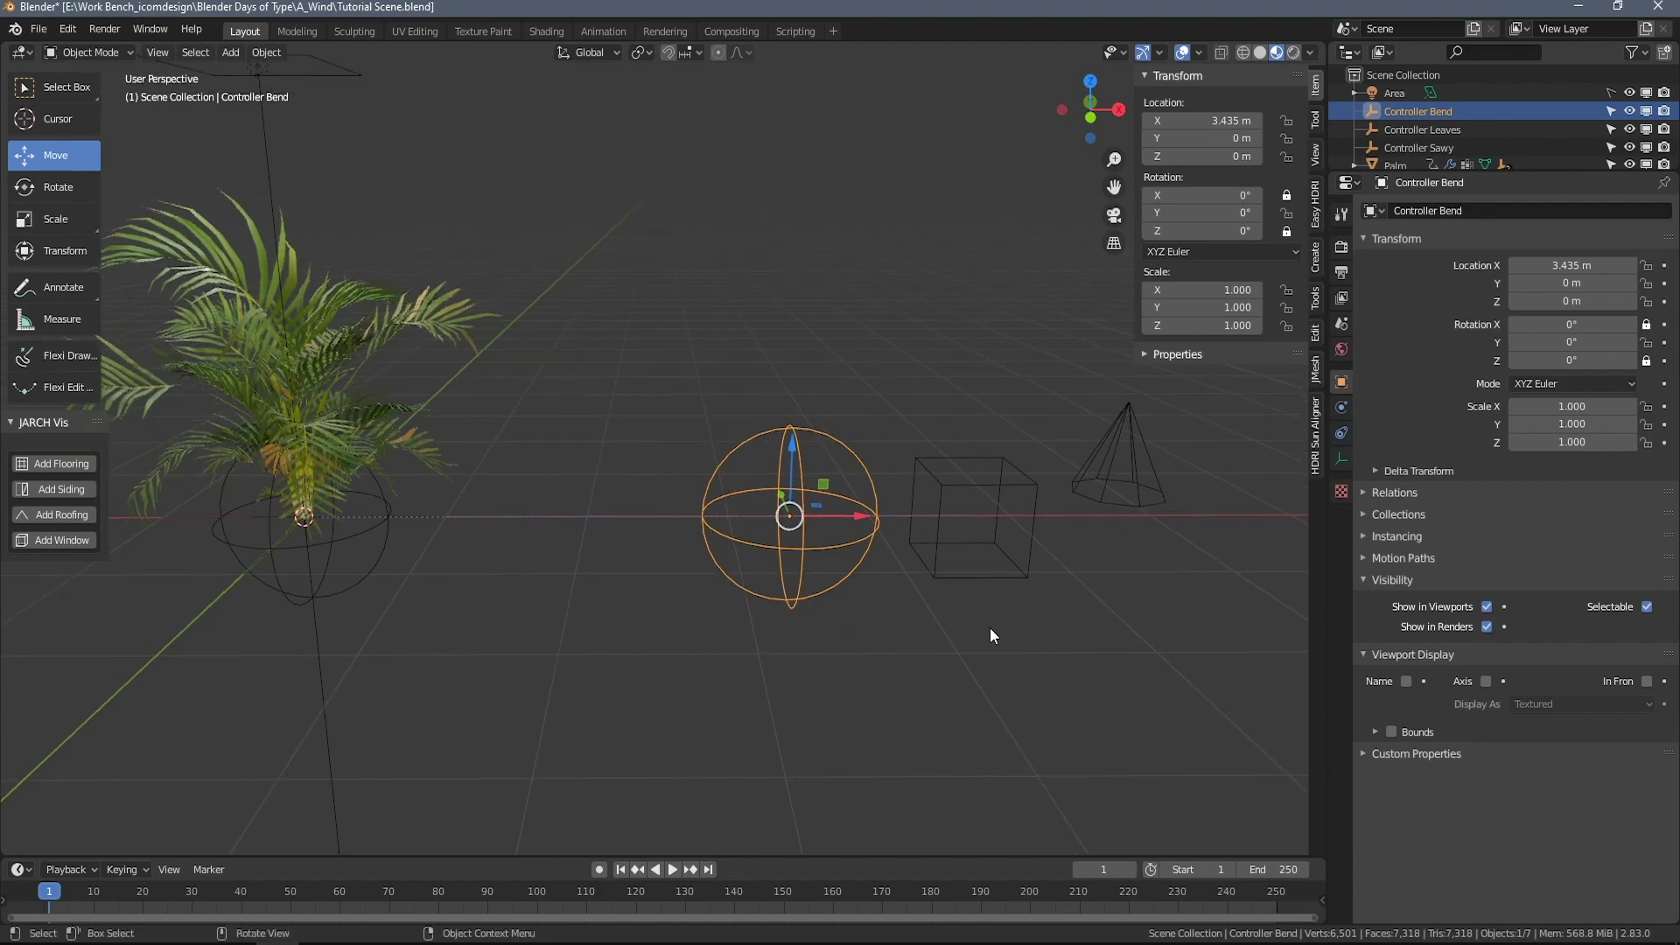
{"action": "key", "text": "r"}
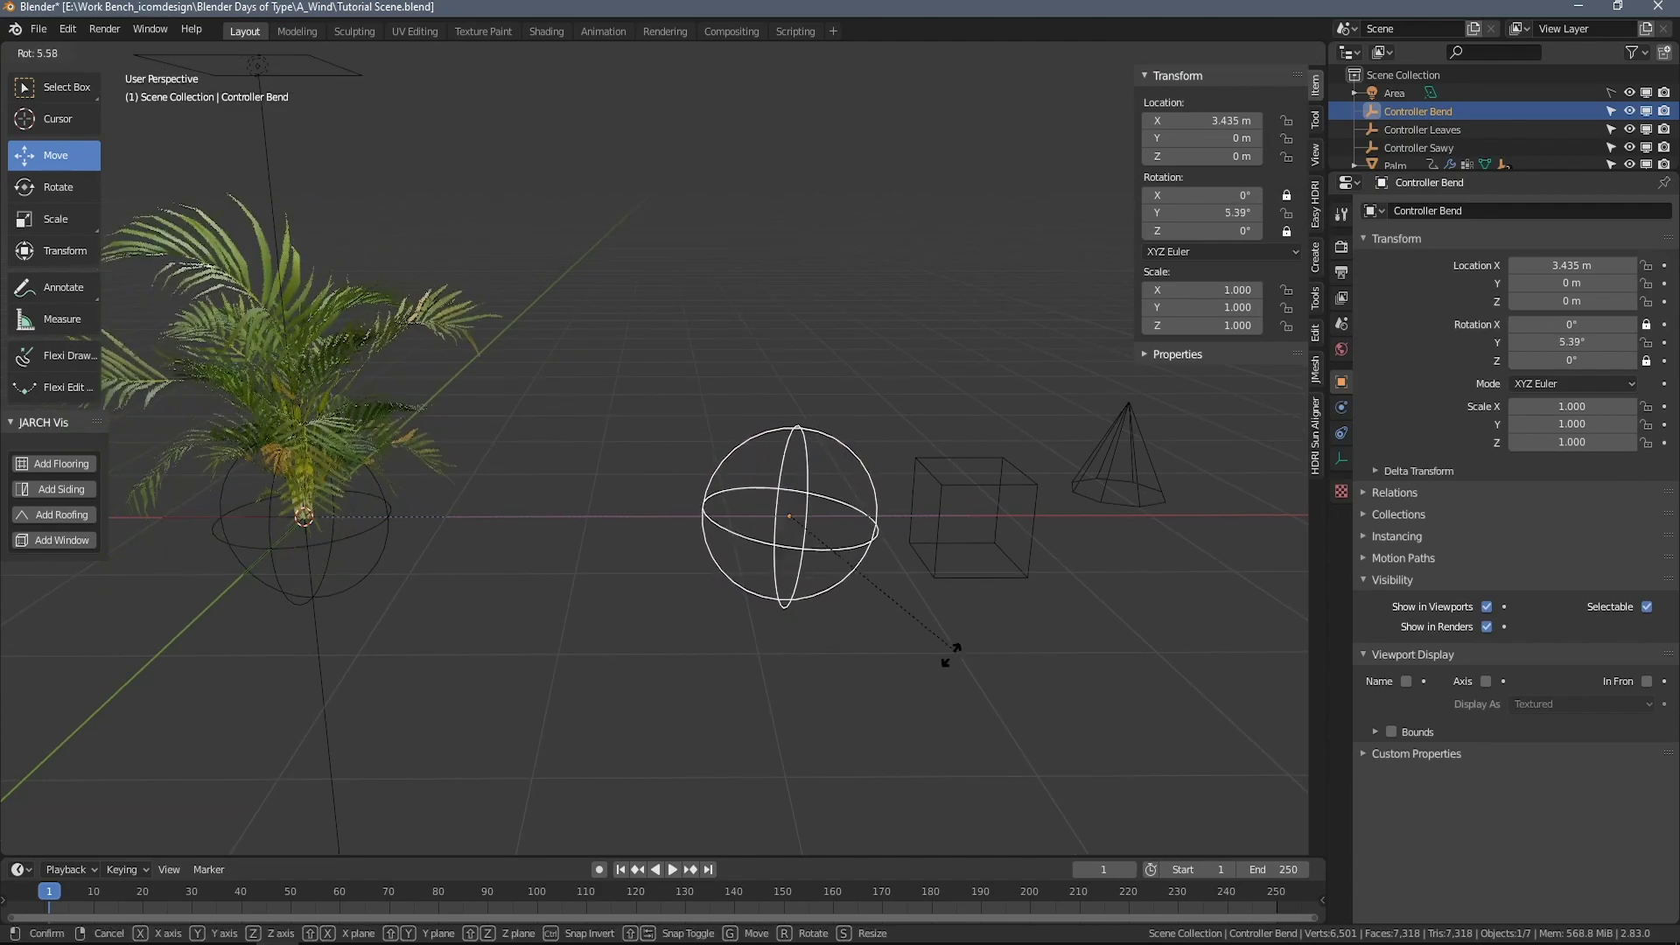
{"action": "right_click", "coordinate": [805, 726]}
{"action": "middle_click_drag", "start_coordinate": [761, 647], "coordinate": [838, 642], "text": "shift"}
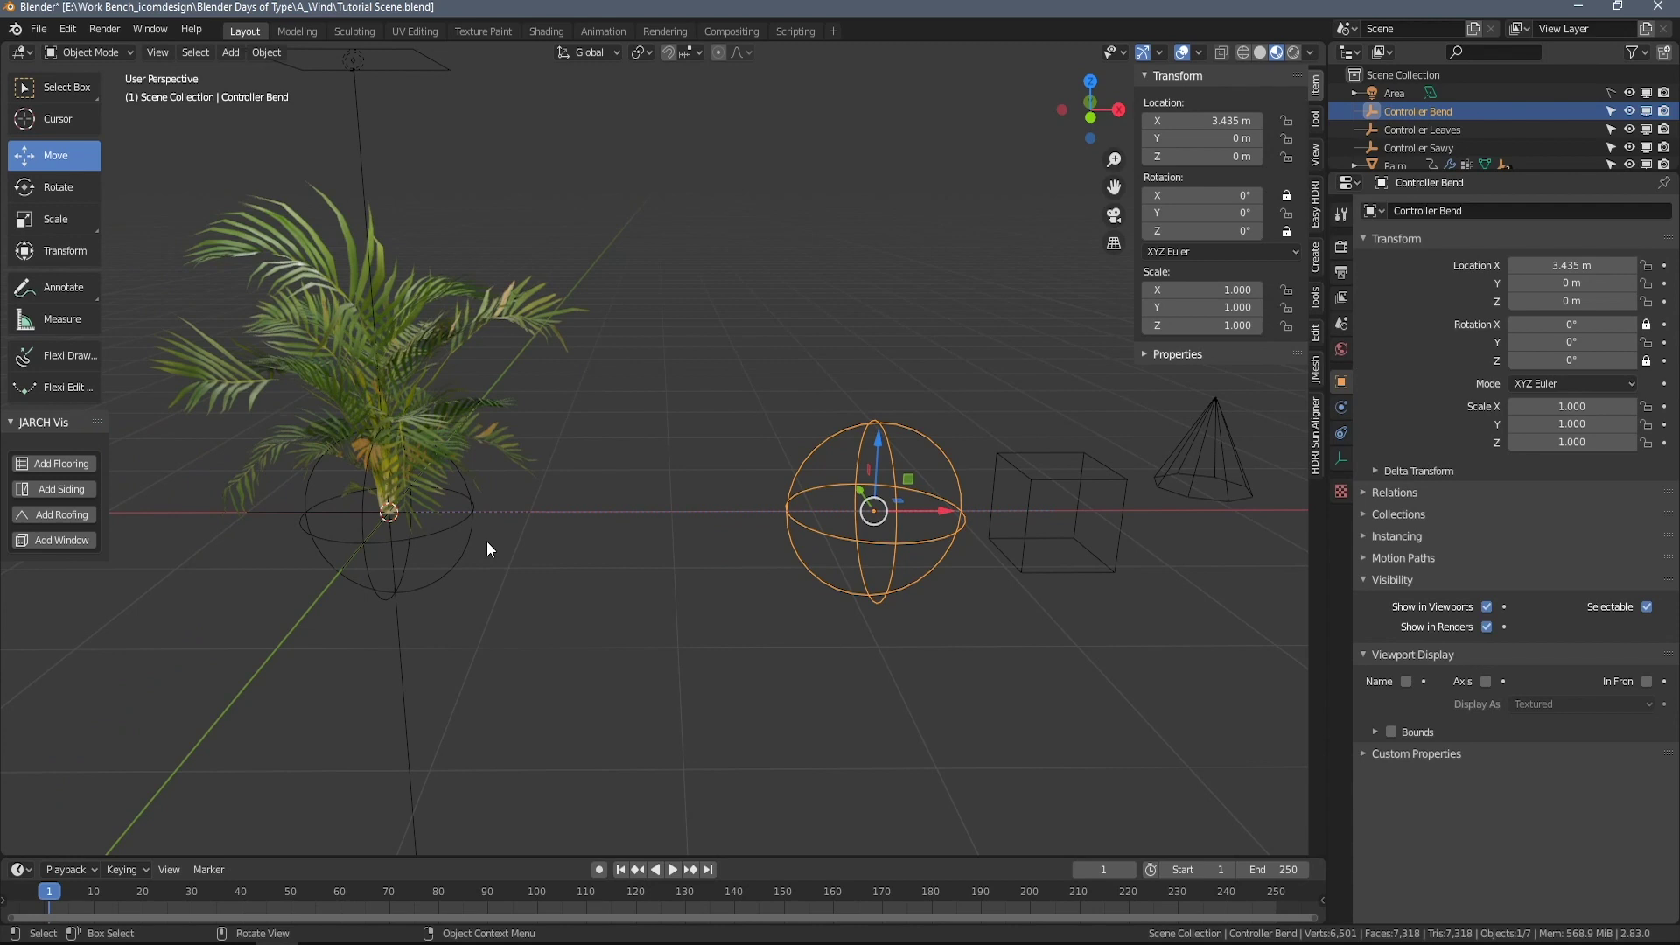
Turn the palm around its Z axis, then test-rotate Controller Bend and cancel.
{"action": "left_click", "coordinate": [409, 361]}
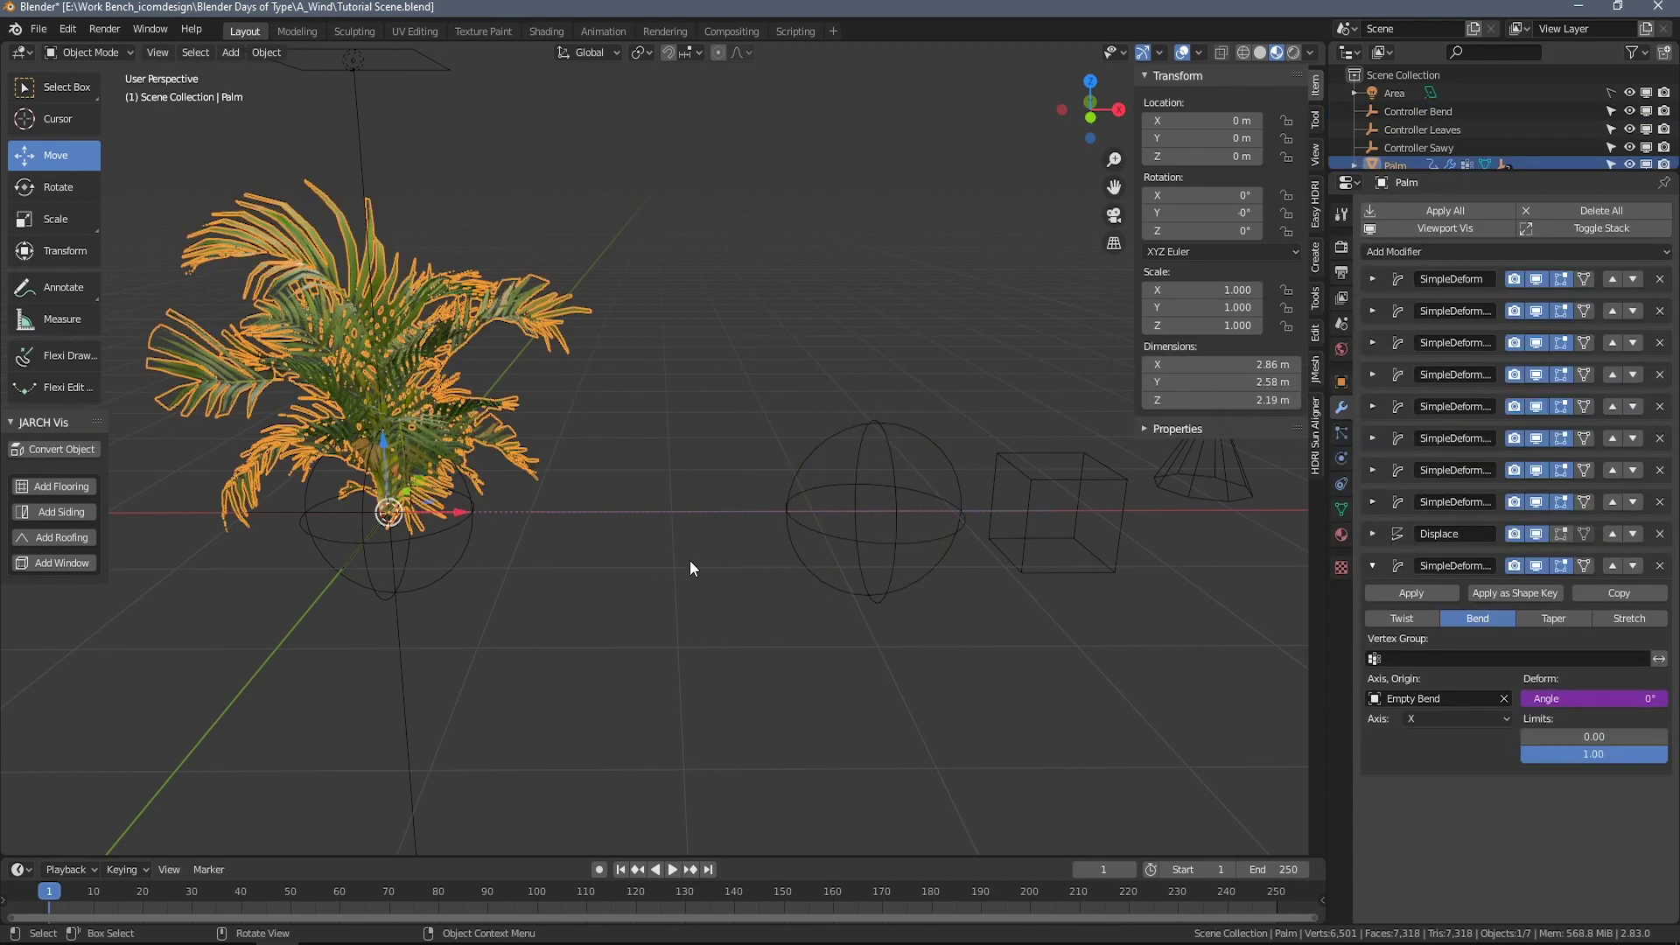
{"action": "key", "text": "r"}
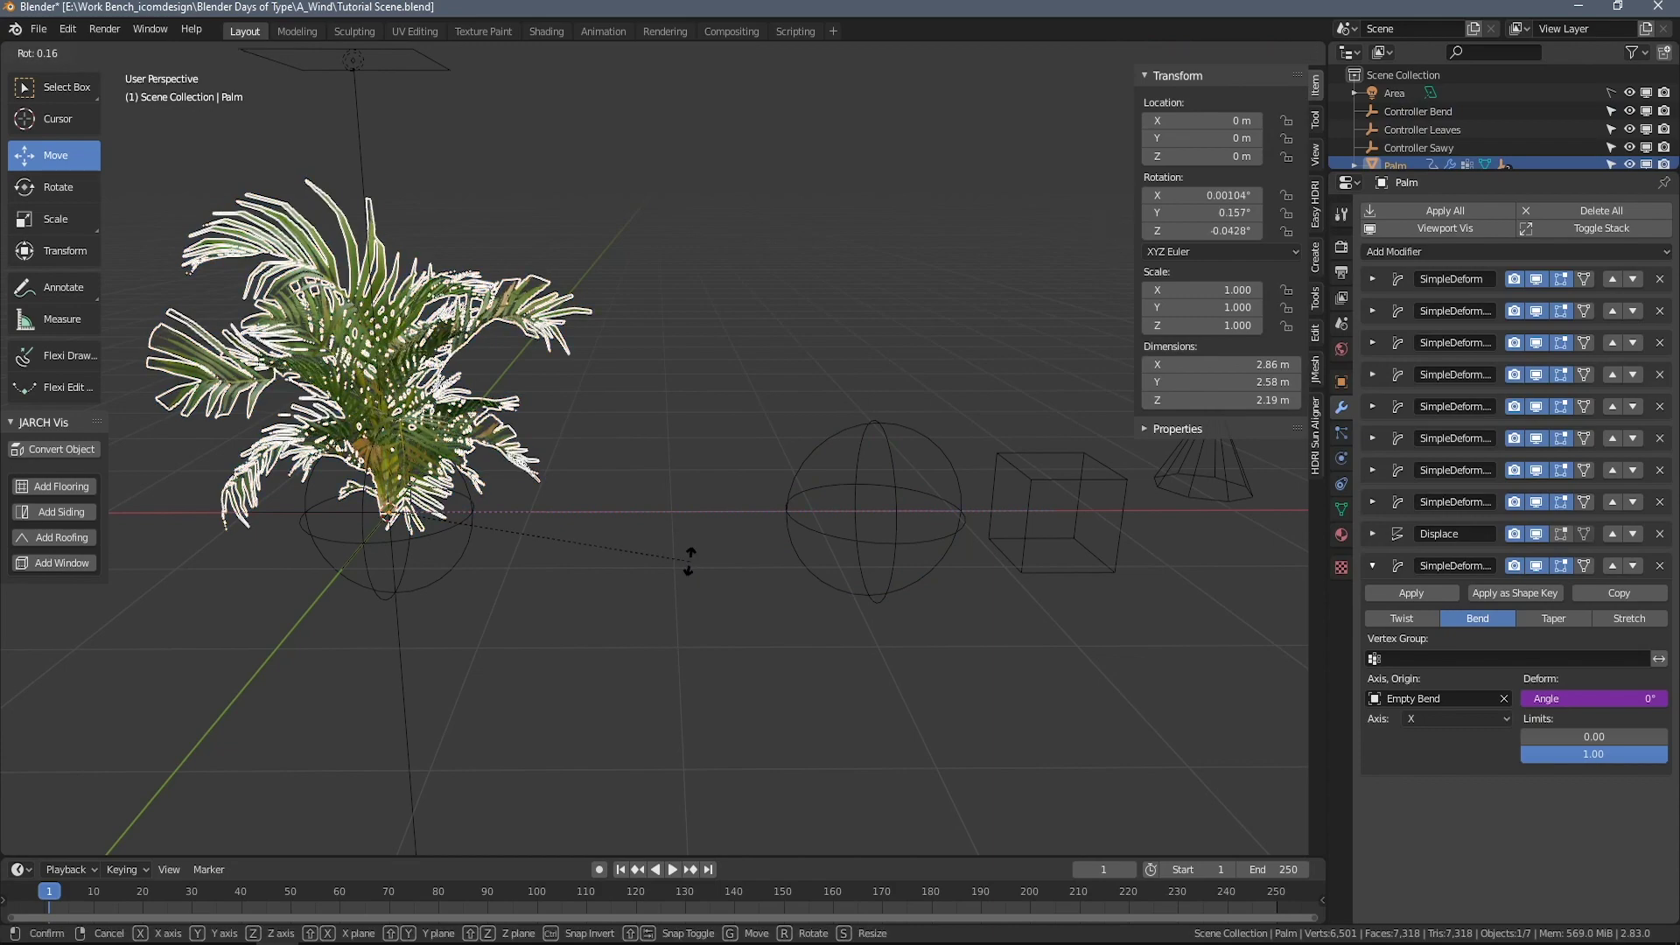
{"action": "key", "text": "z"}
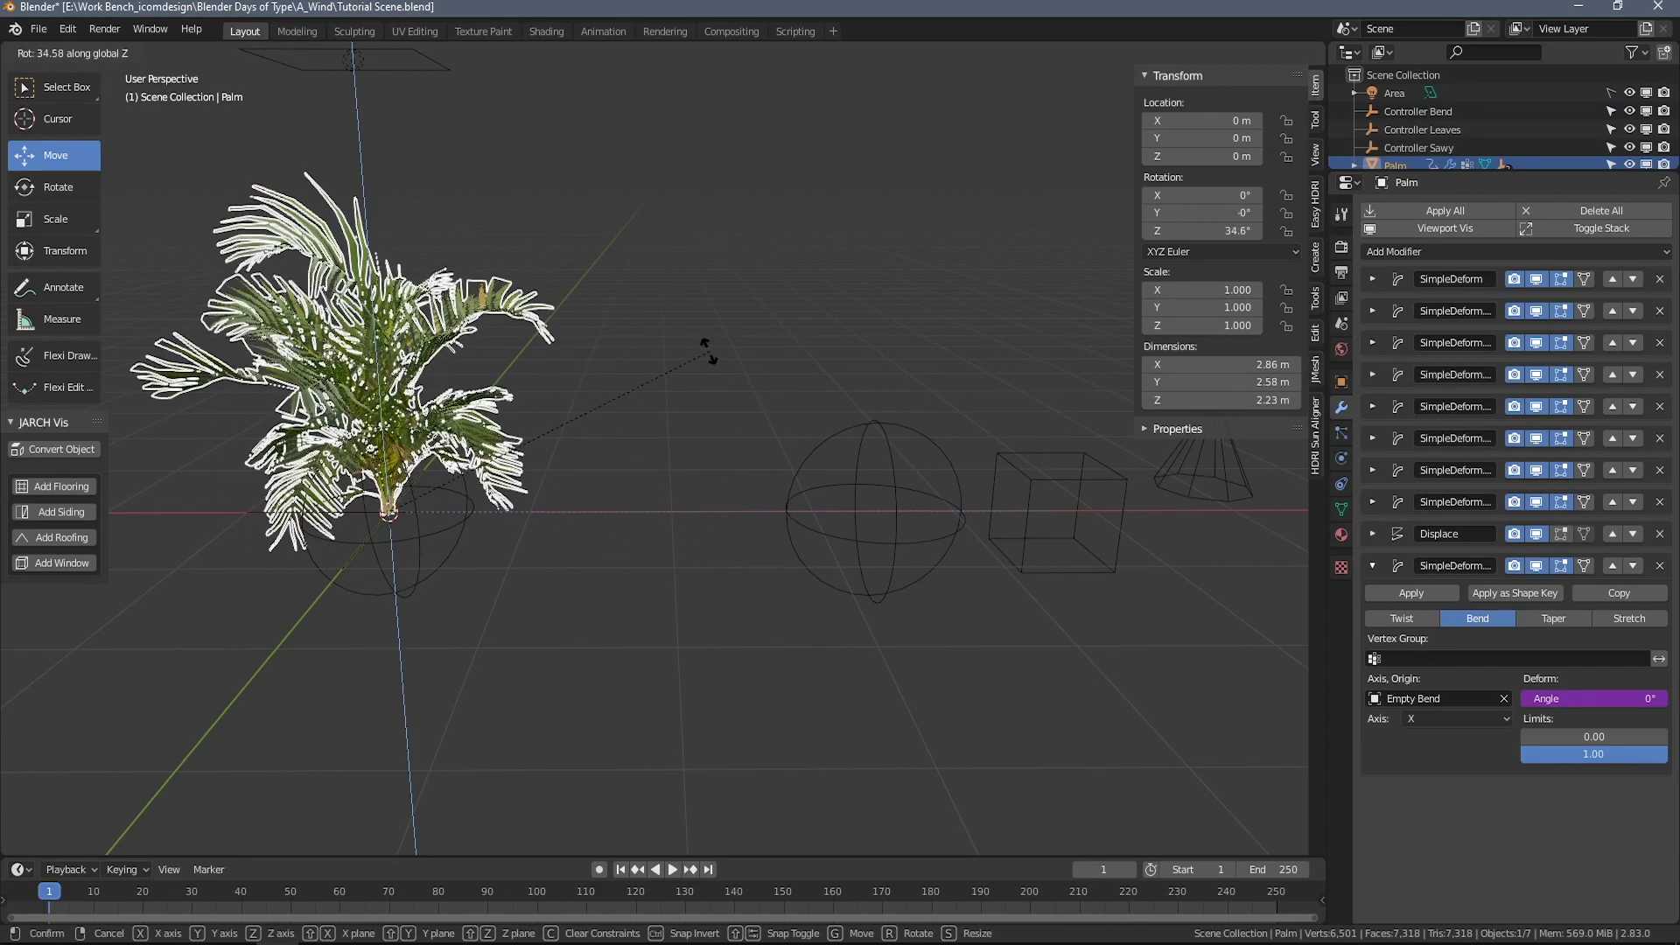
{"action": "left_click", "coordinate": [708, 354]}
{"action": "left_click", "coordinate": [892, 553]}
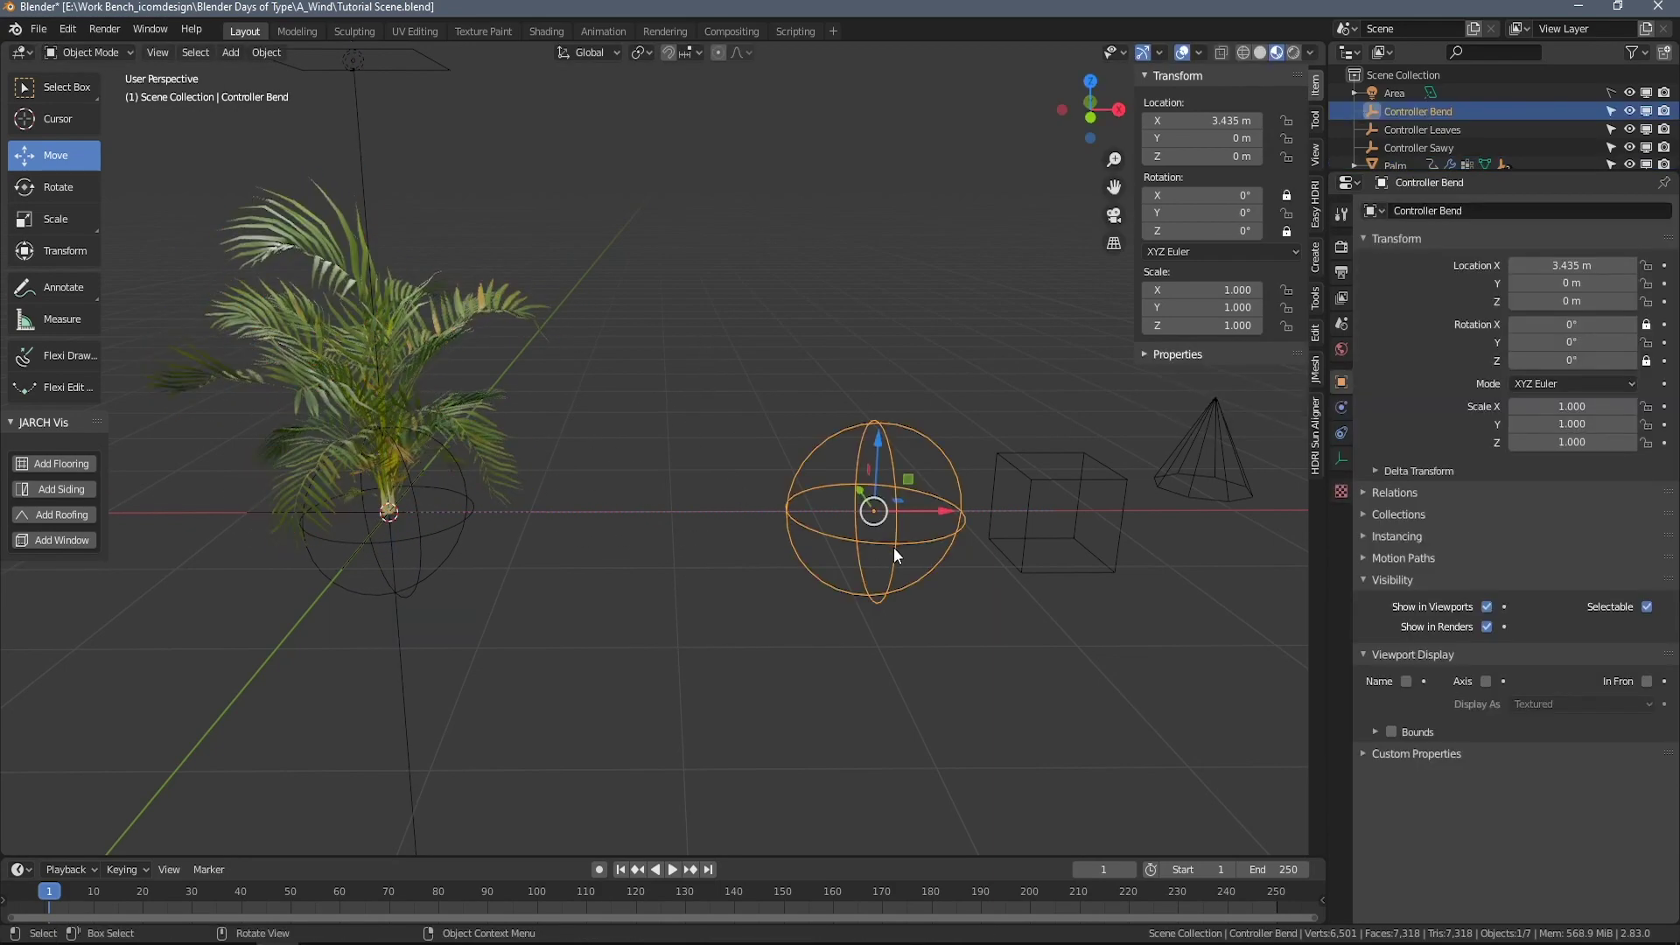
{"action": "key", "text": "r"}
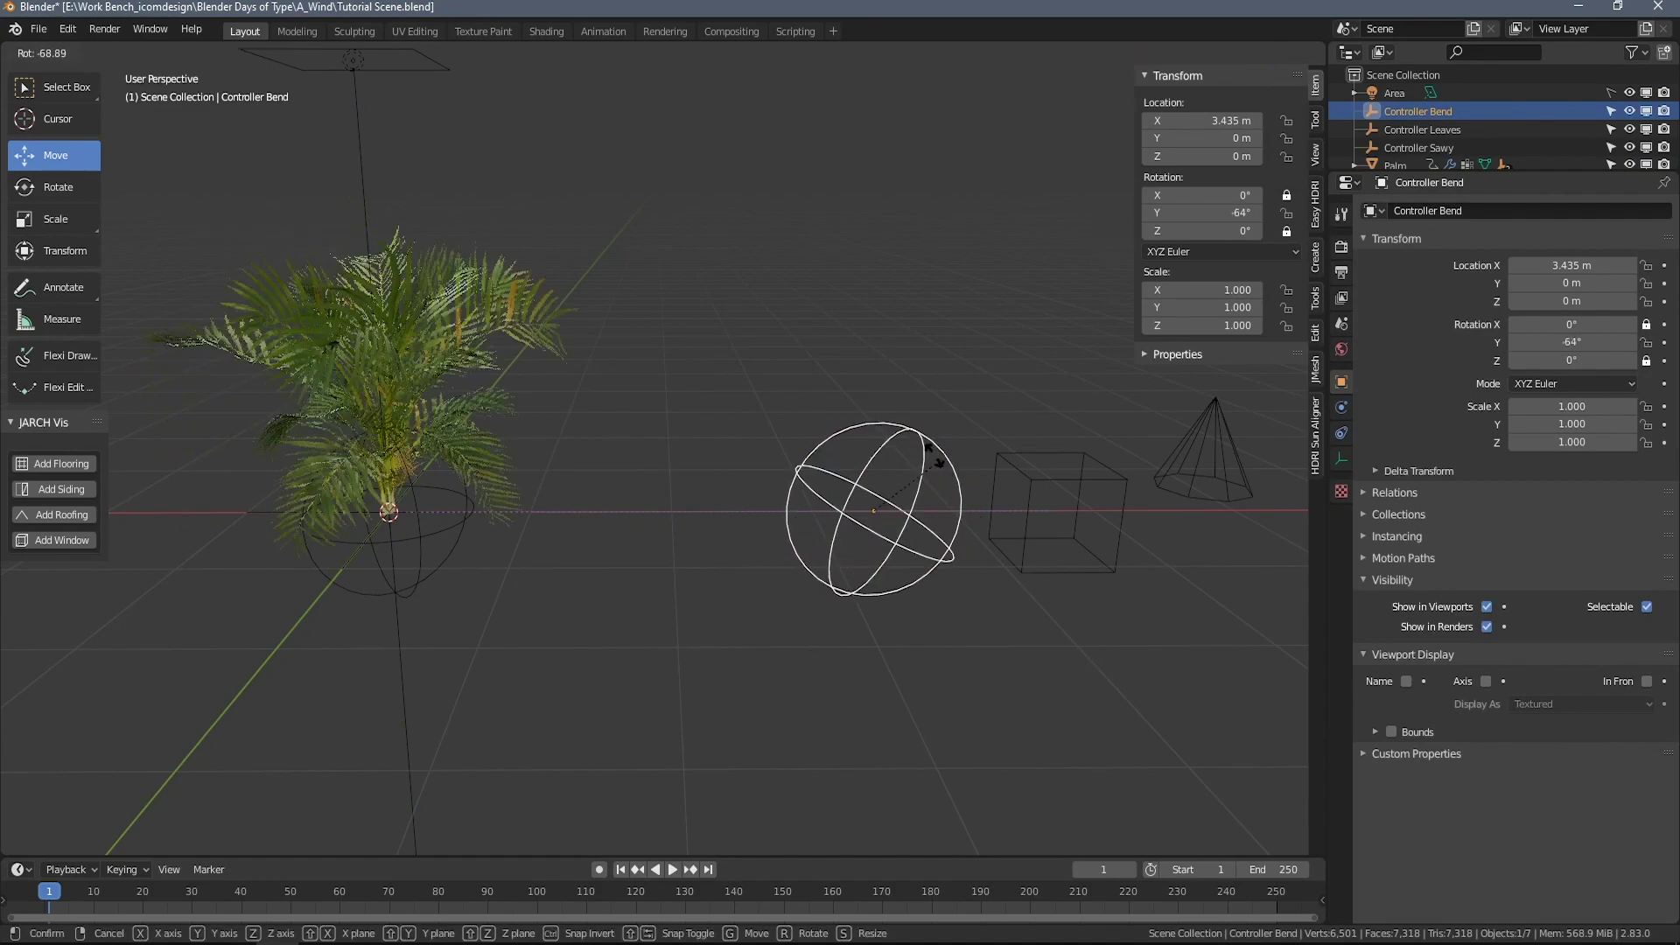
{"action": "key", "text": "Escape"}
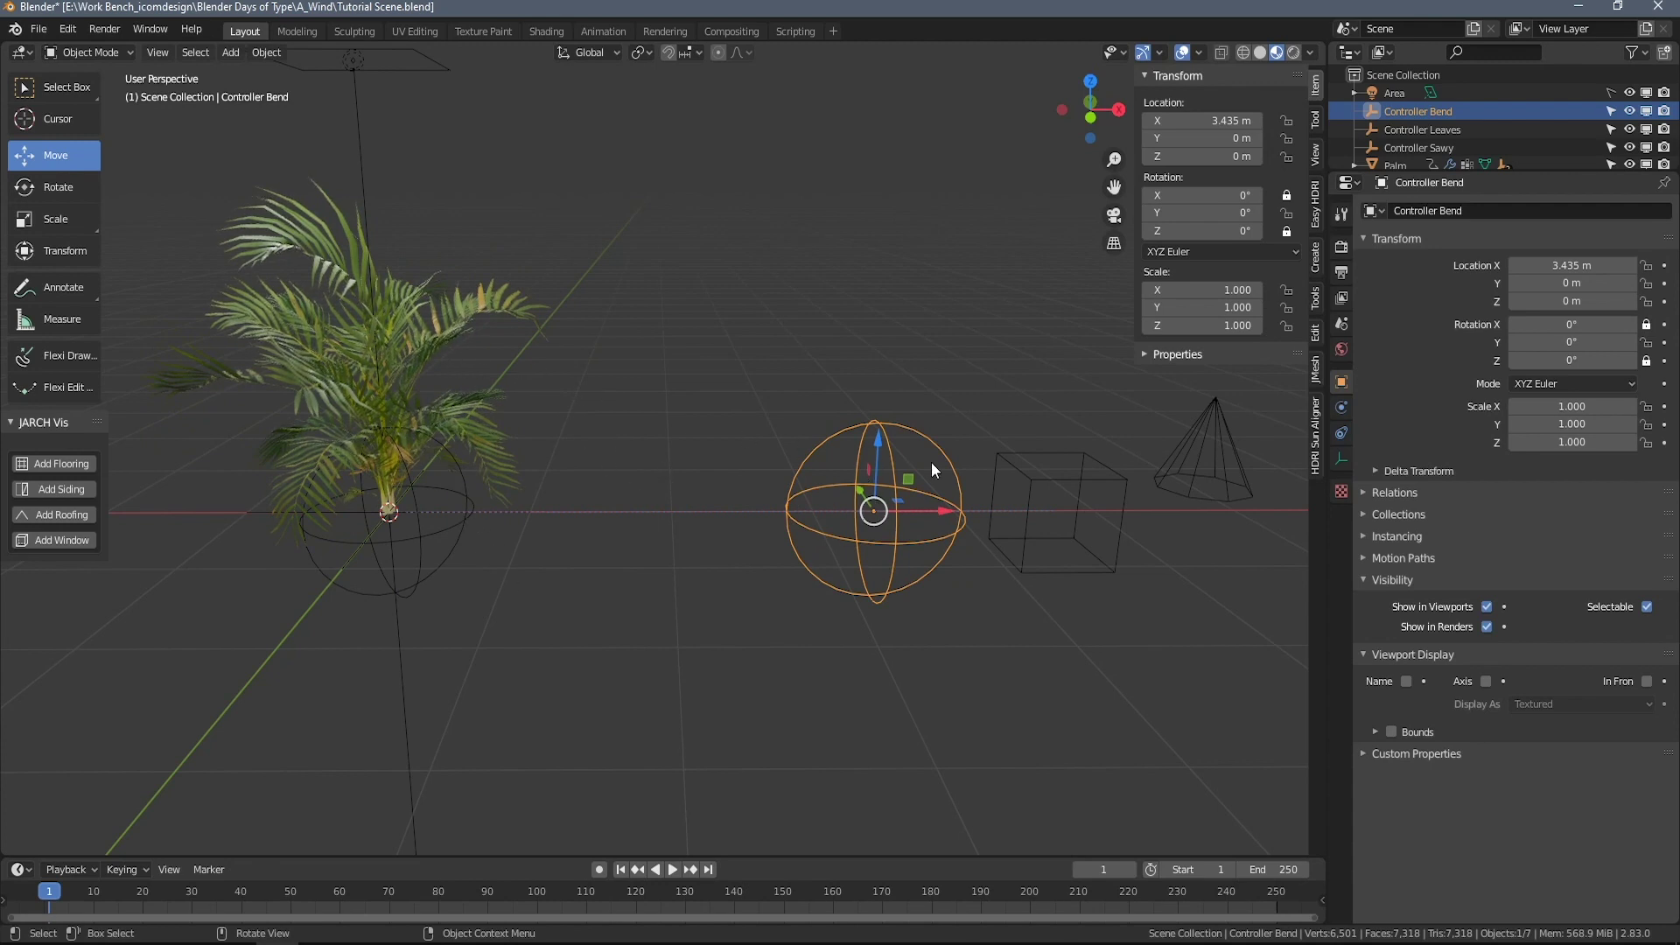
Rotate the palm to a new angle and begin turning Controller Bend to bend it.
{"action": "left_click", "coordinate": [445, 528]}
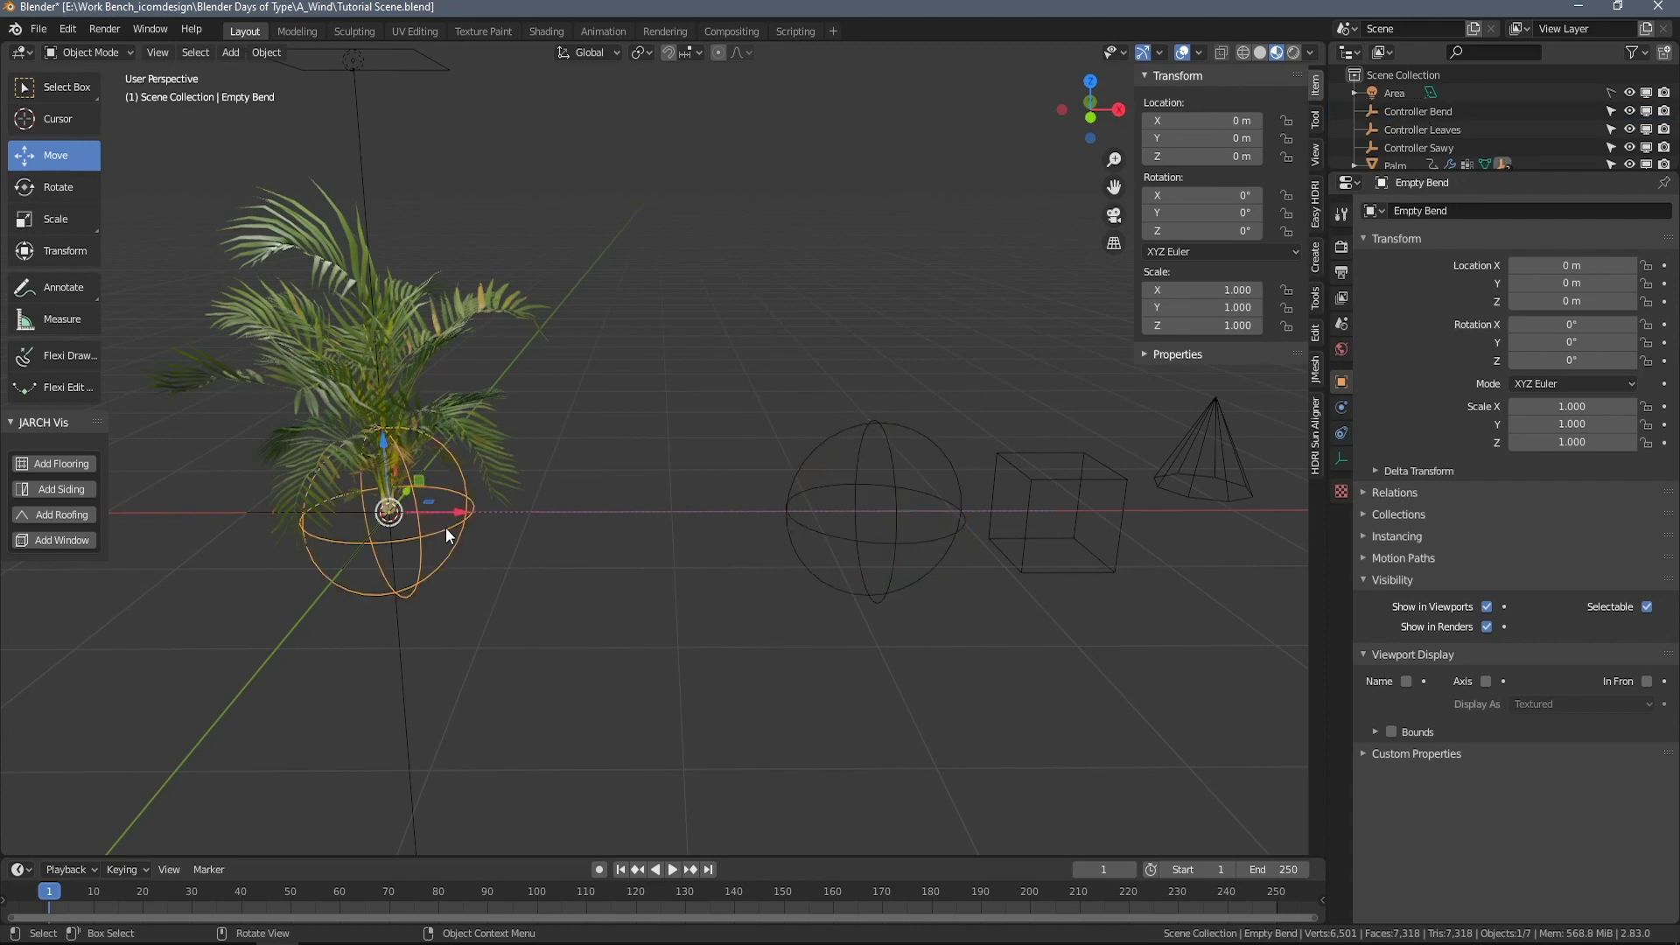
{"action": "left_click", "coordinate": [470, 418]}
{"action": "key", "text": "r"}
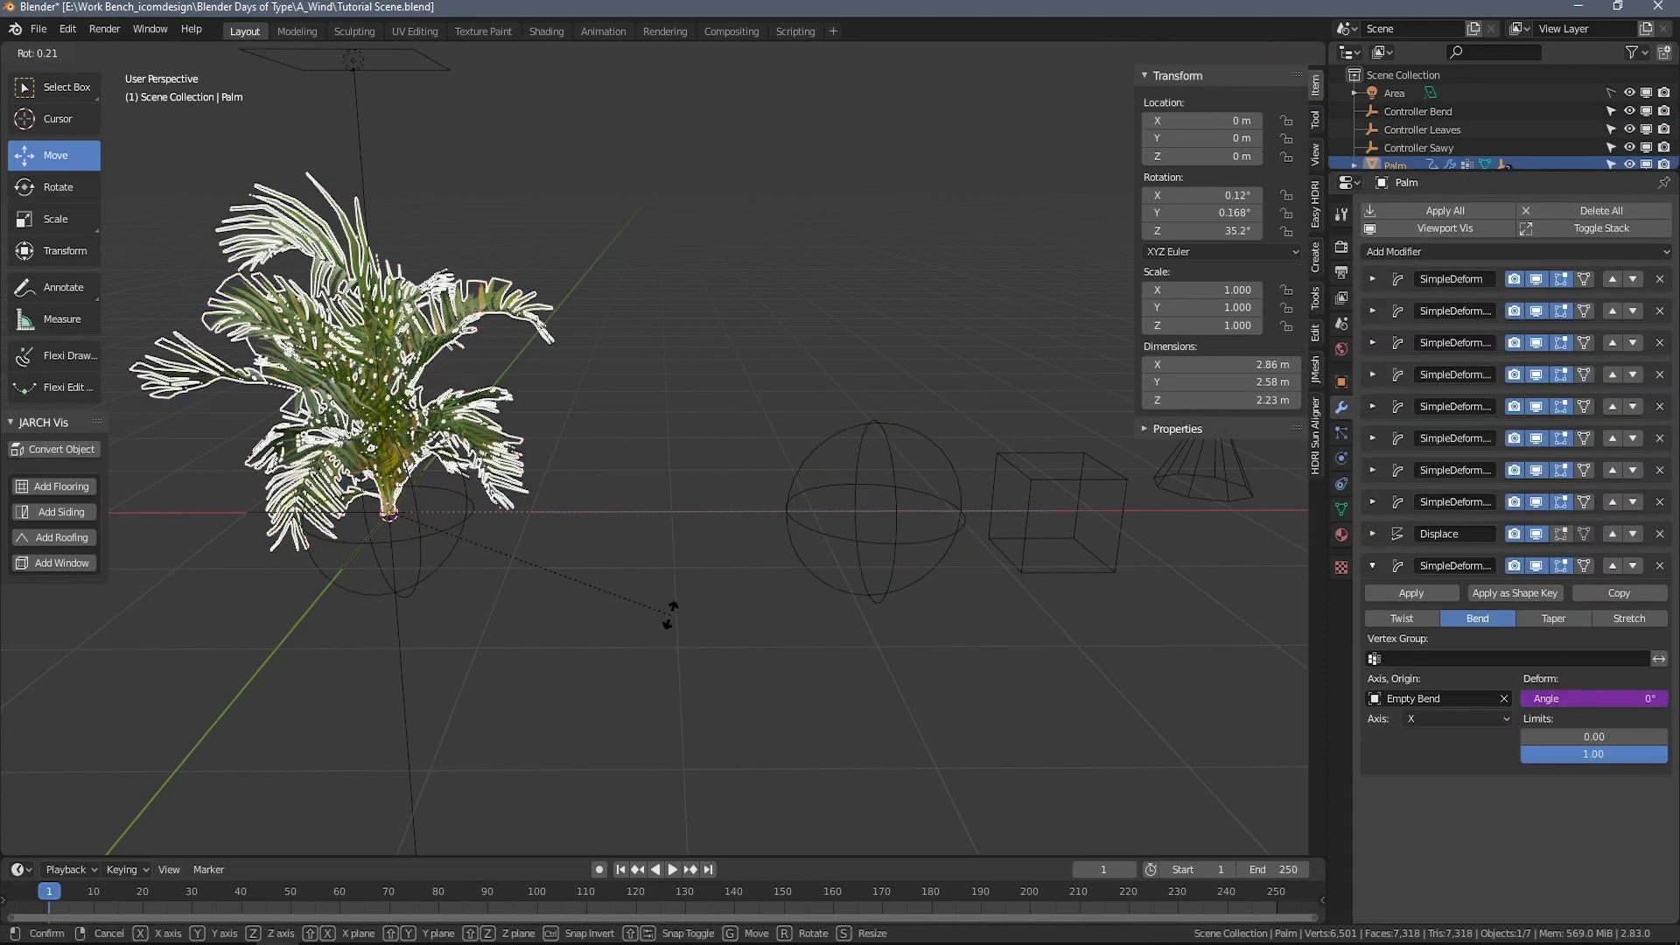
{"action": "left_click", "coordinate": [355, 577]}
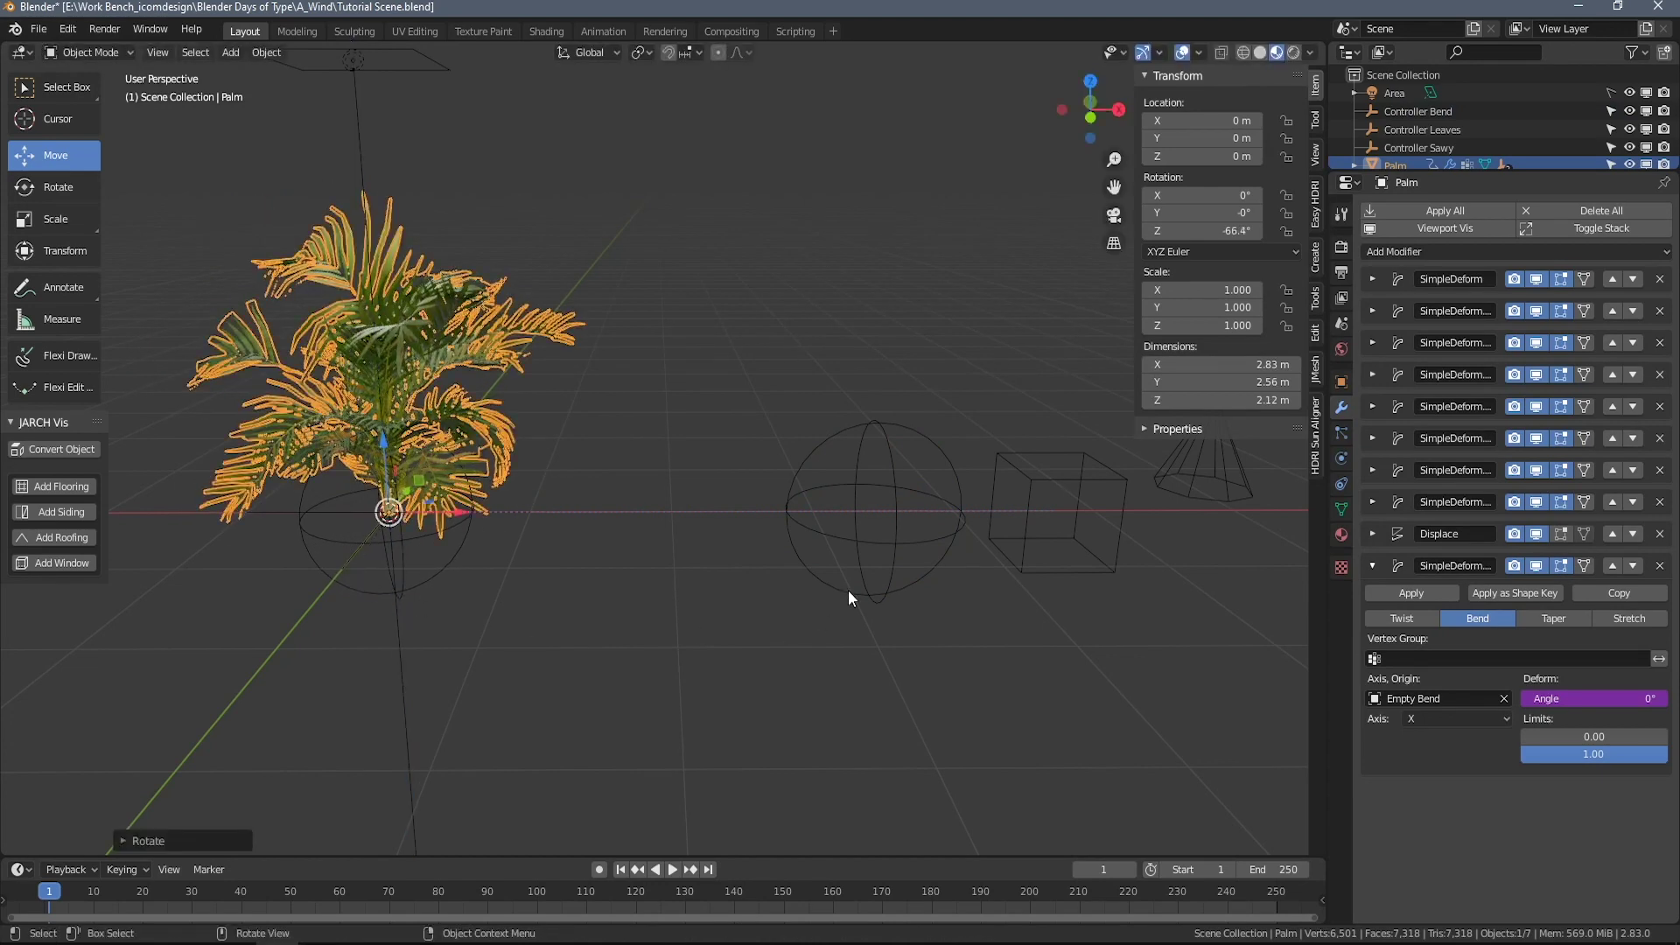
{"action": "left_click", "coordinate": [878, 549]}
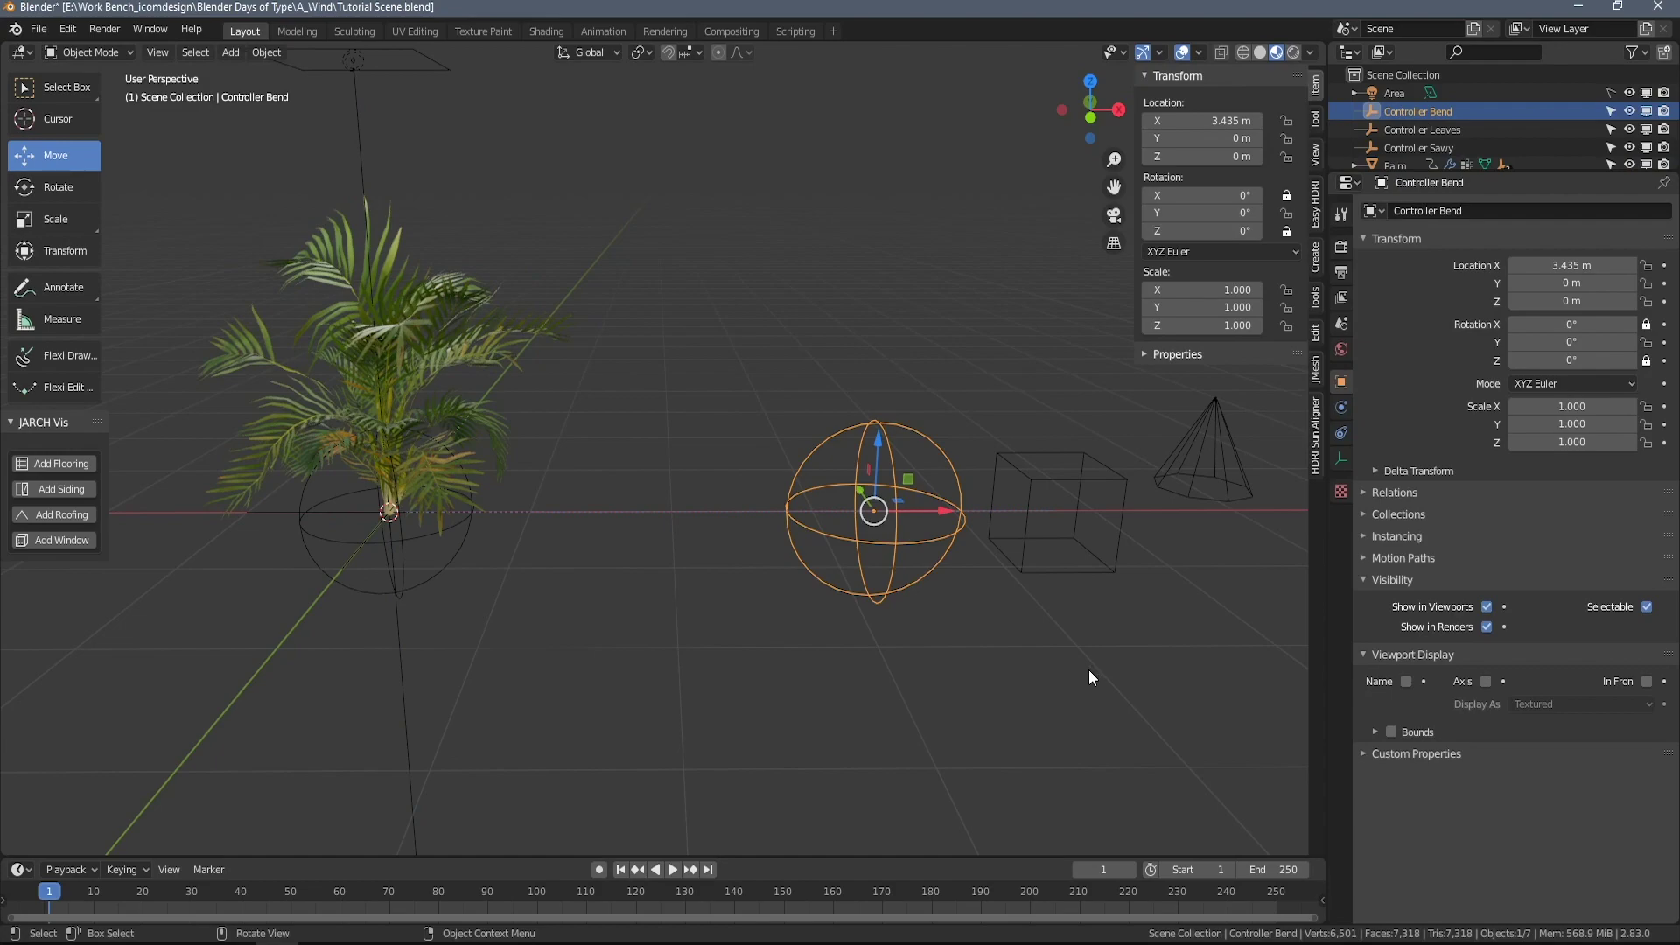
{"action": "key", "text": "r"}
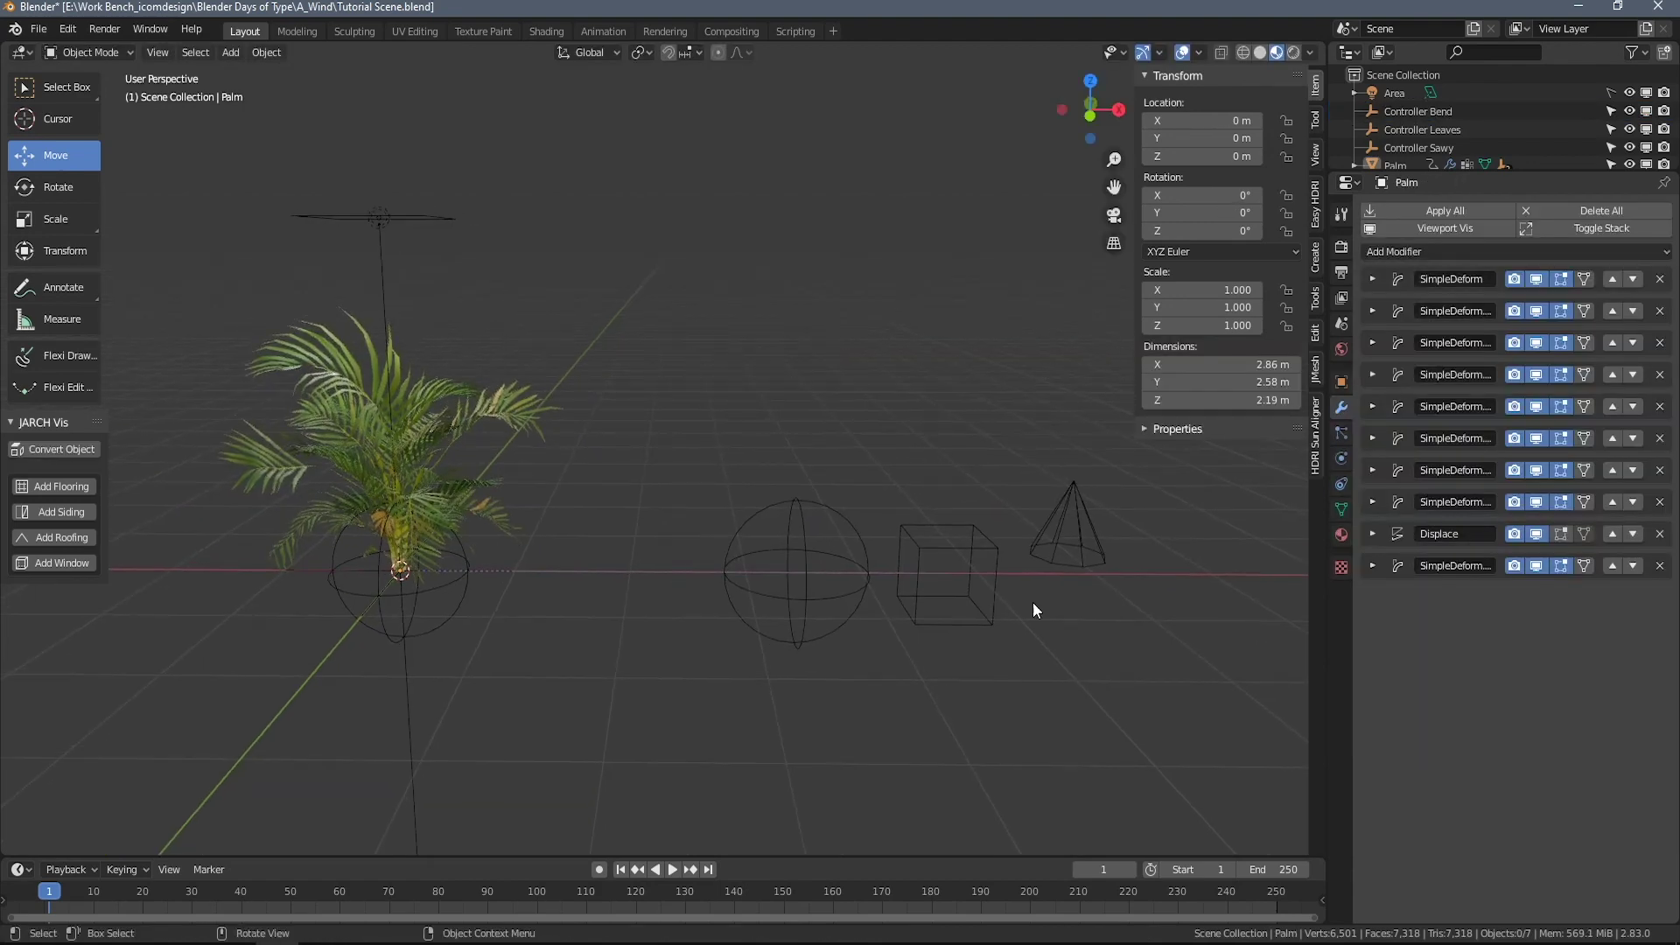
{"action": "left_click", "coordinate": [1046, 611]}
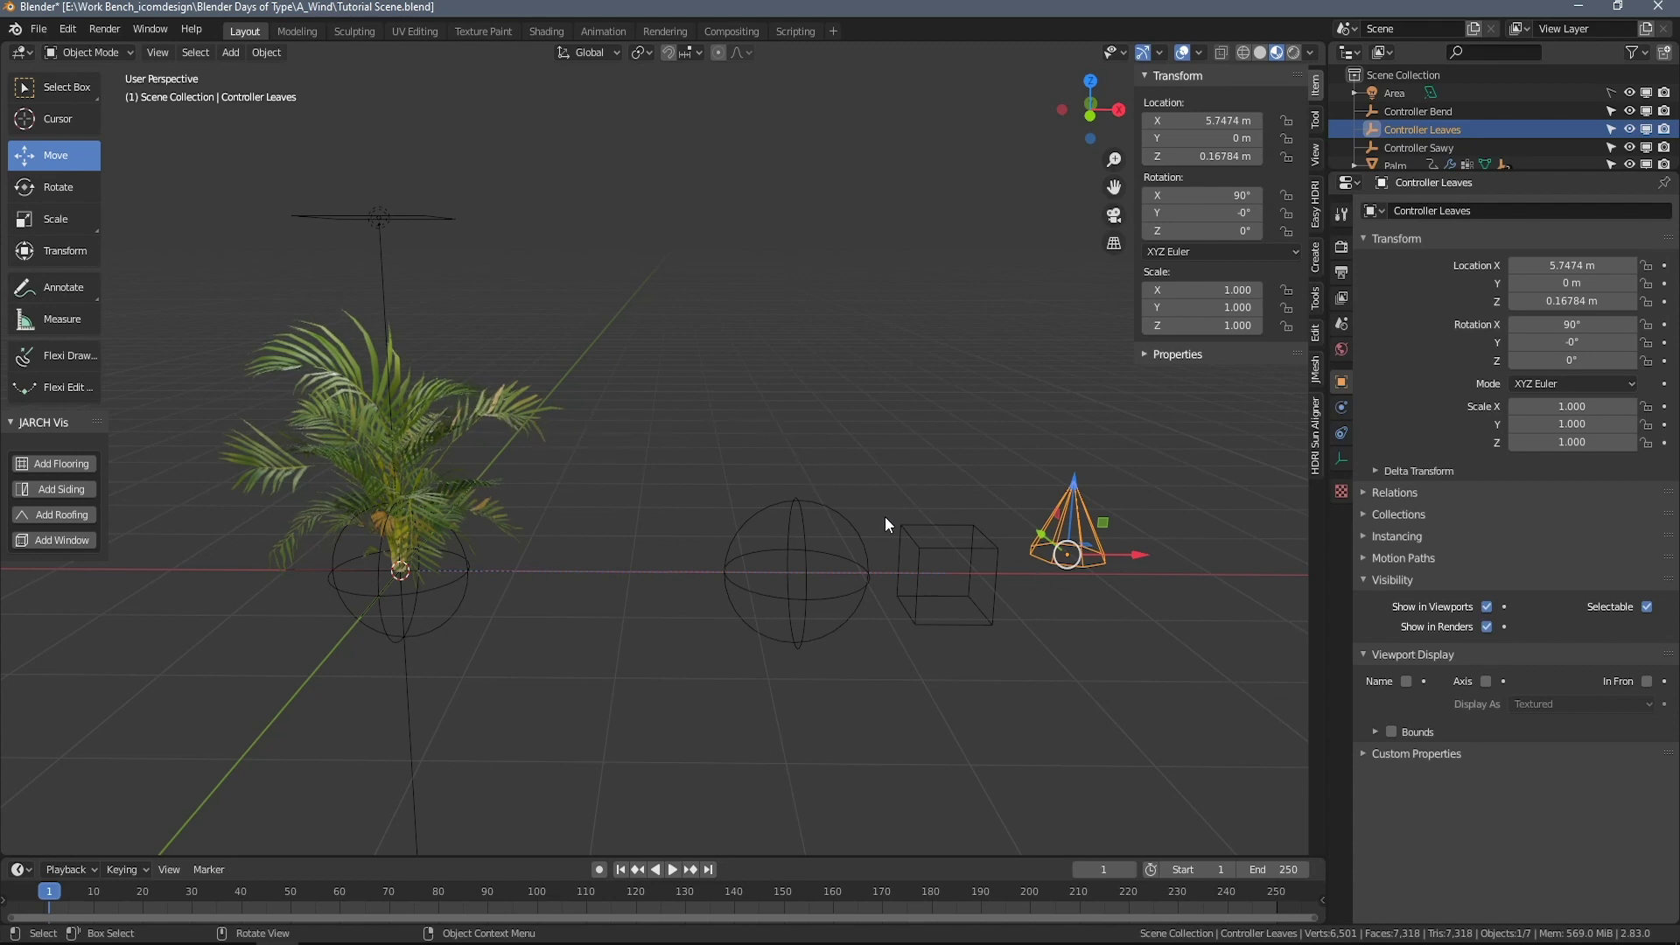
{"action": "left_click", "coordinate": [924, 559]}
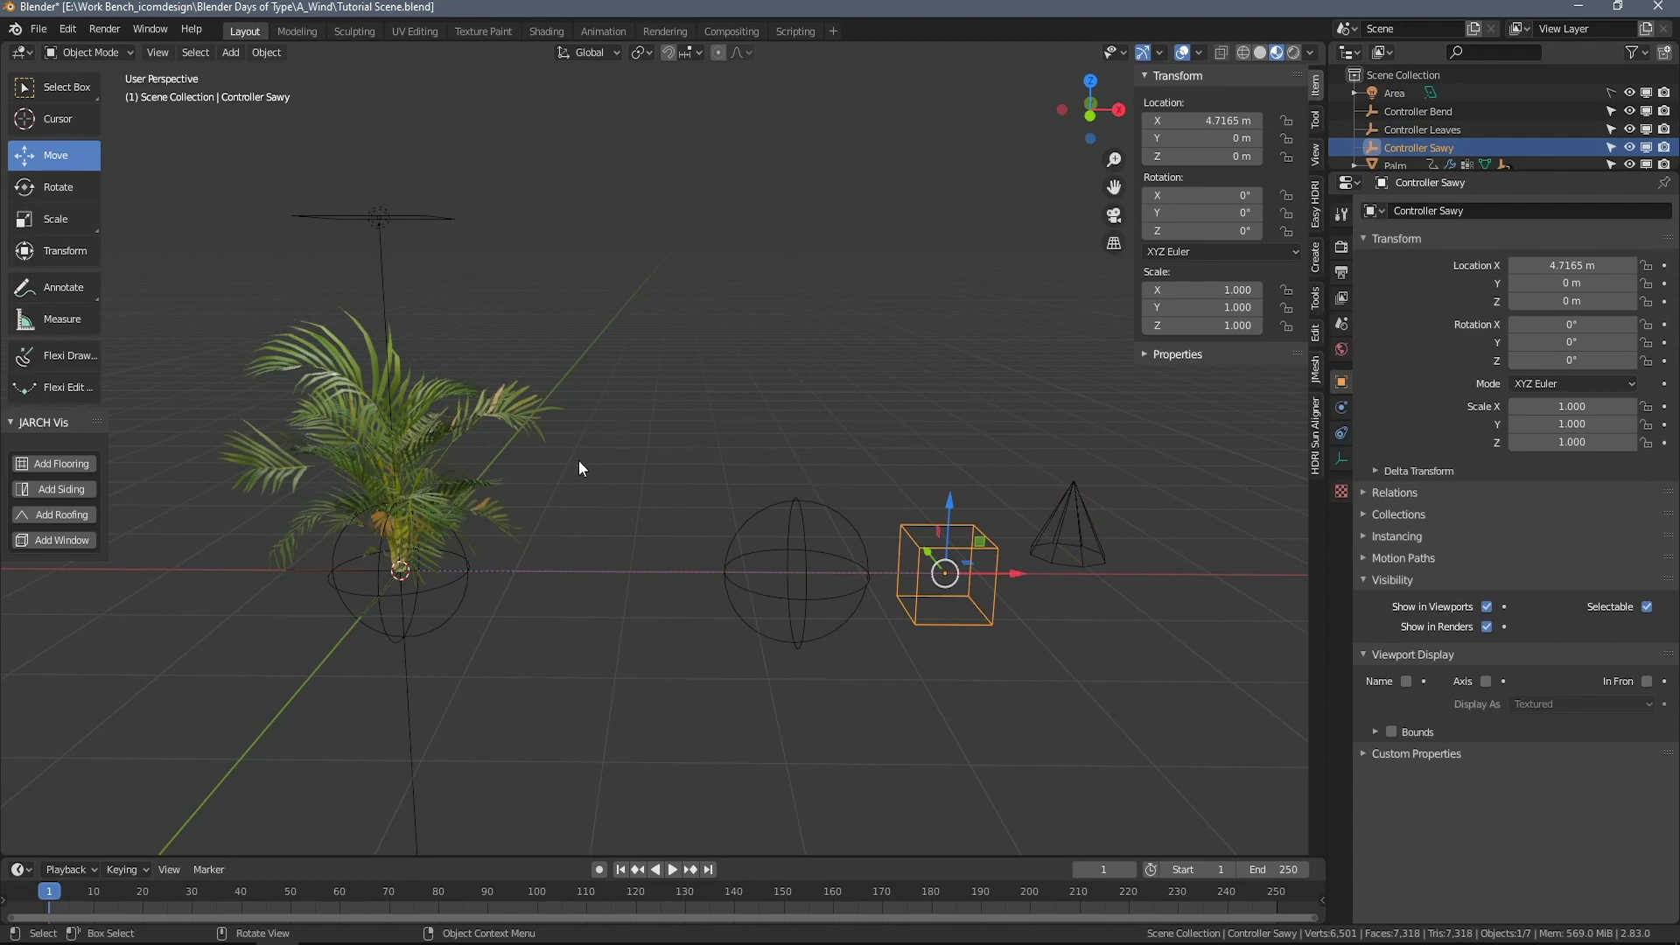
{"action": "key", "text": "r"}
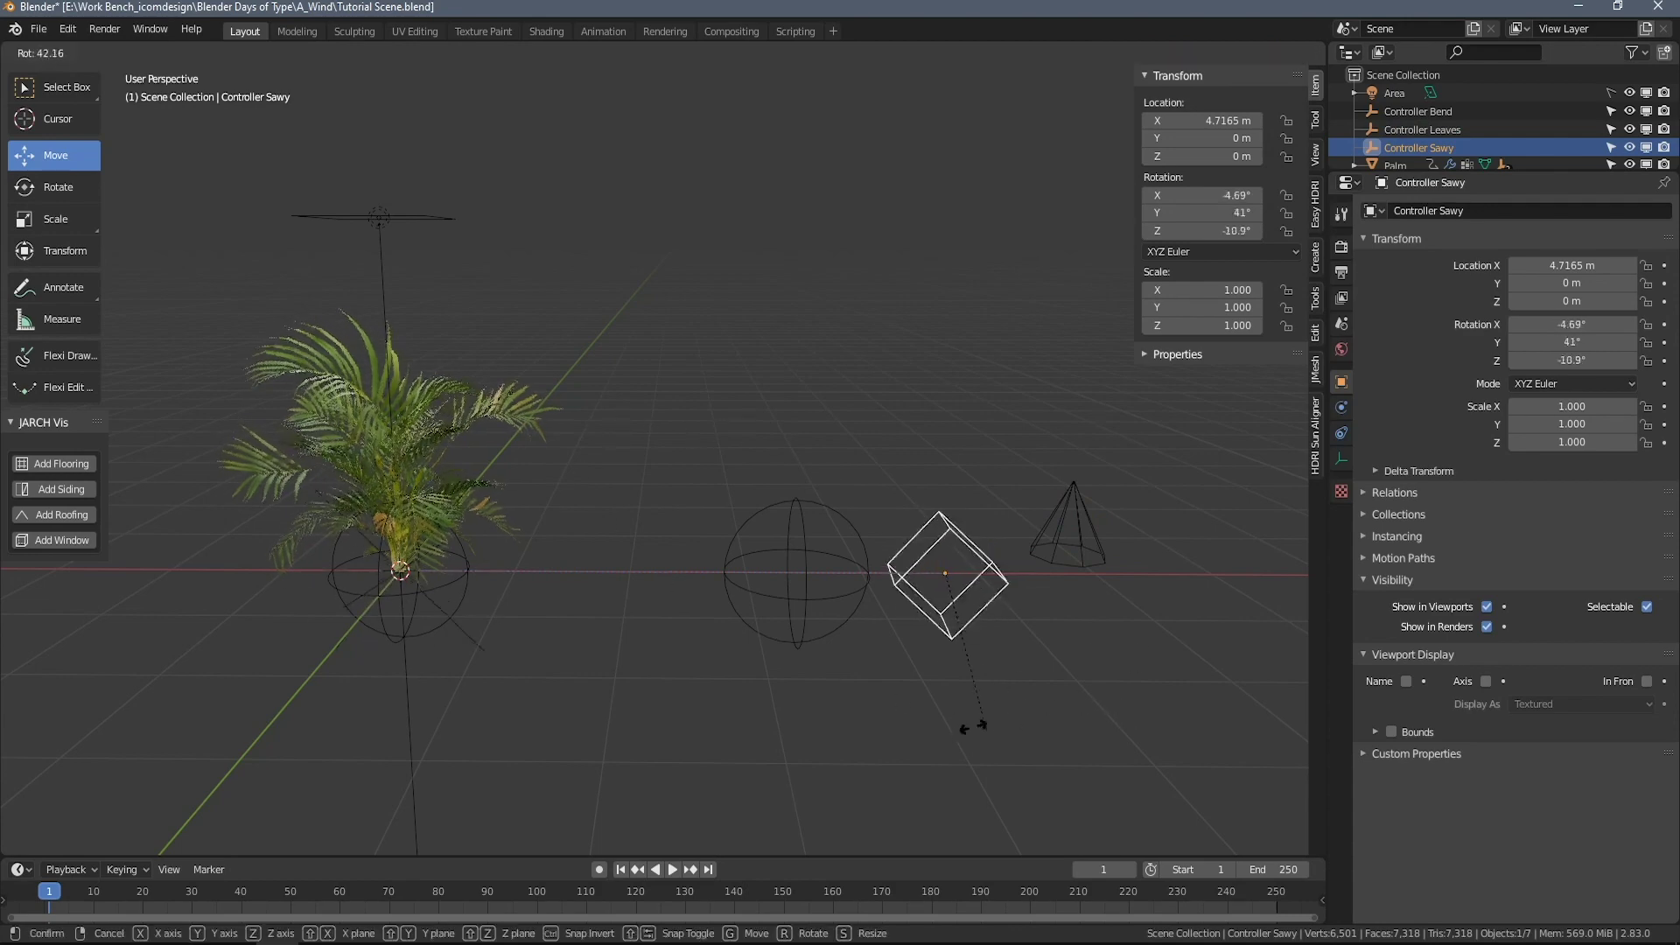
{"action": "key", "text": "Escape"}
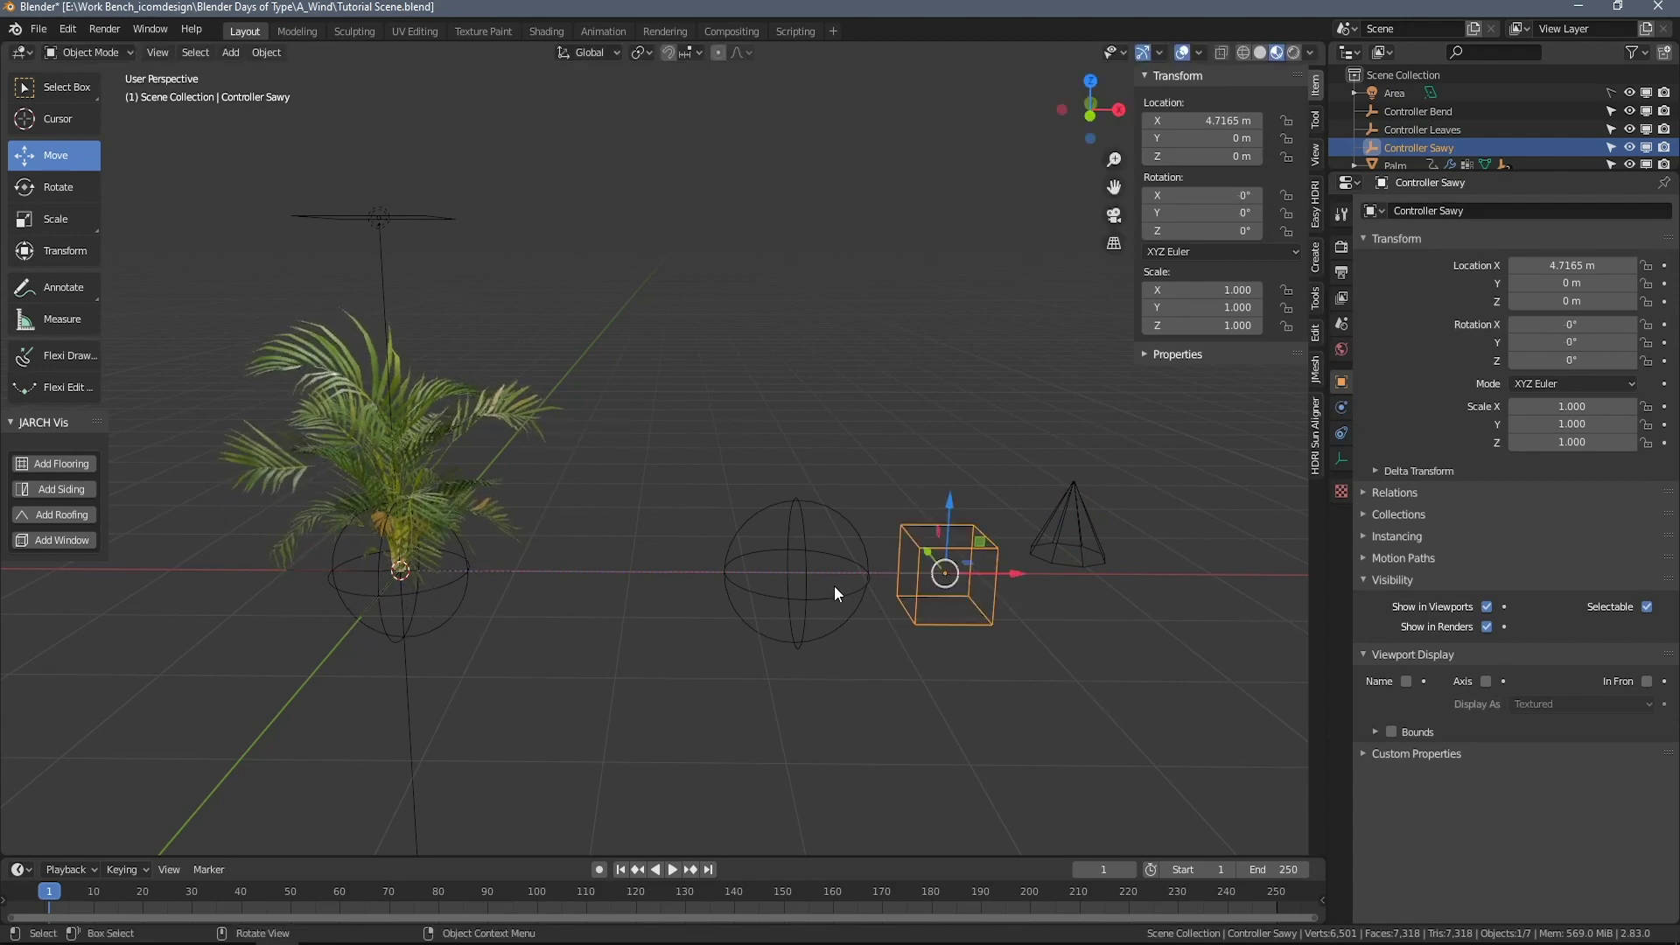
{"action": "left_click", "coordinate": [831, 604]}
{"action": "key", "text": "r"}
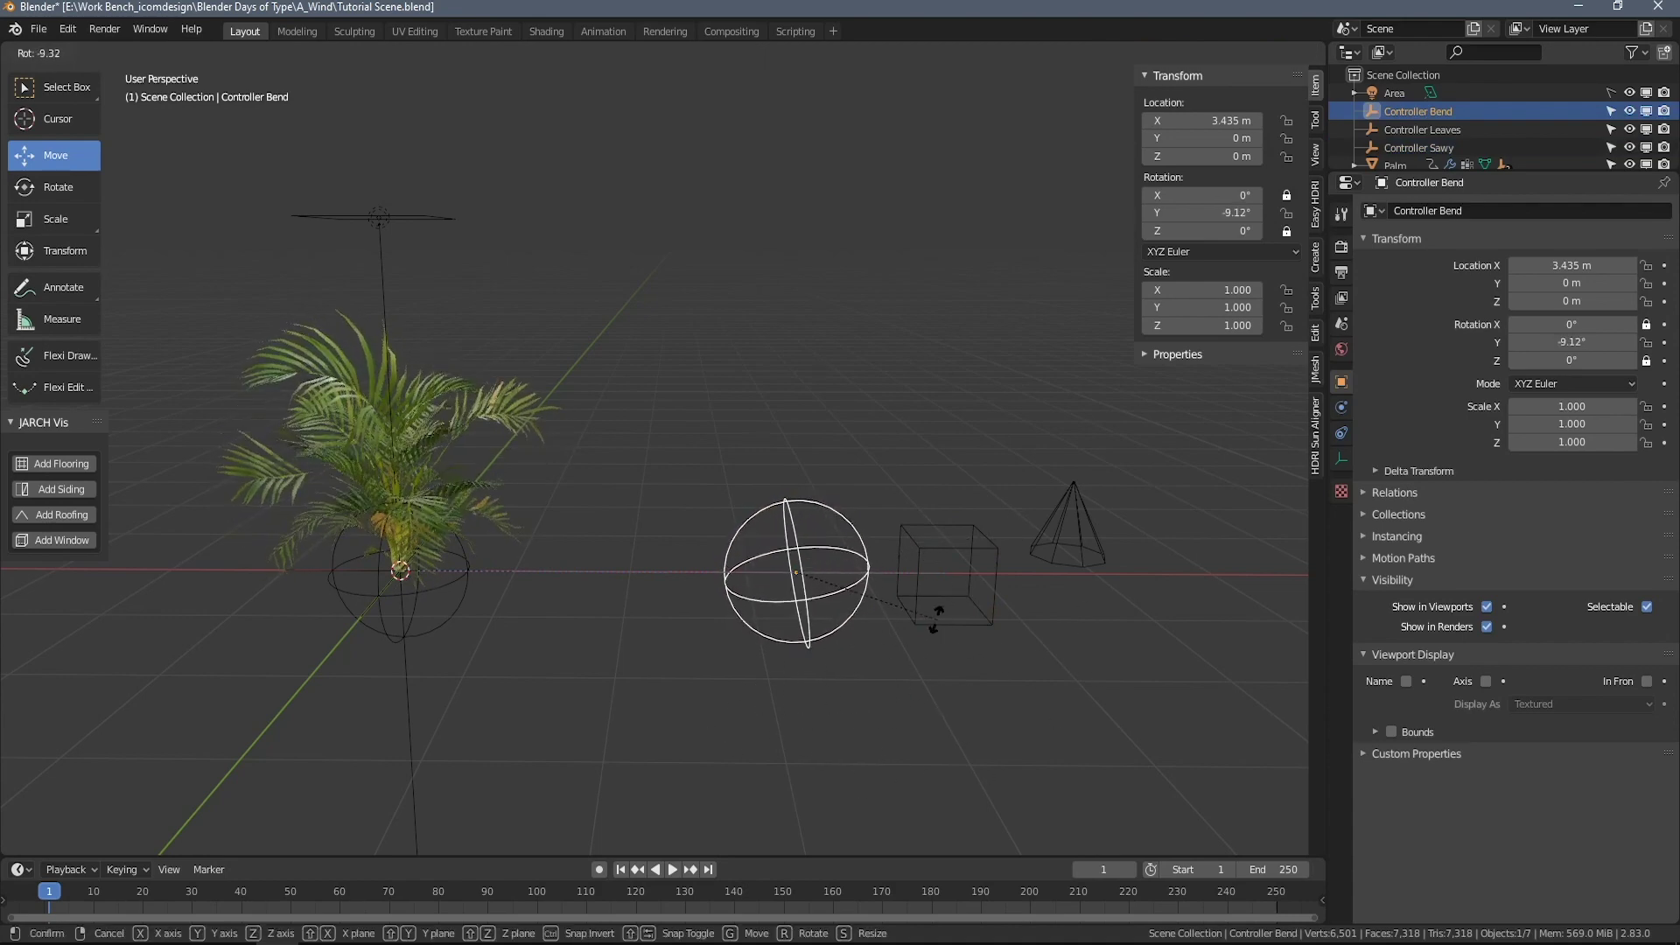
Cancel the bend rotation and split the right-side area, making the lower part a 3D Viewport.
{"action": "key", "text": "Escape"}
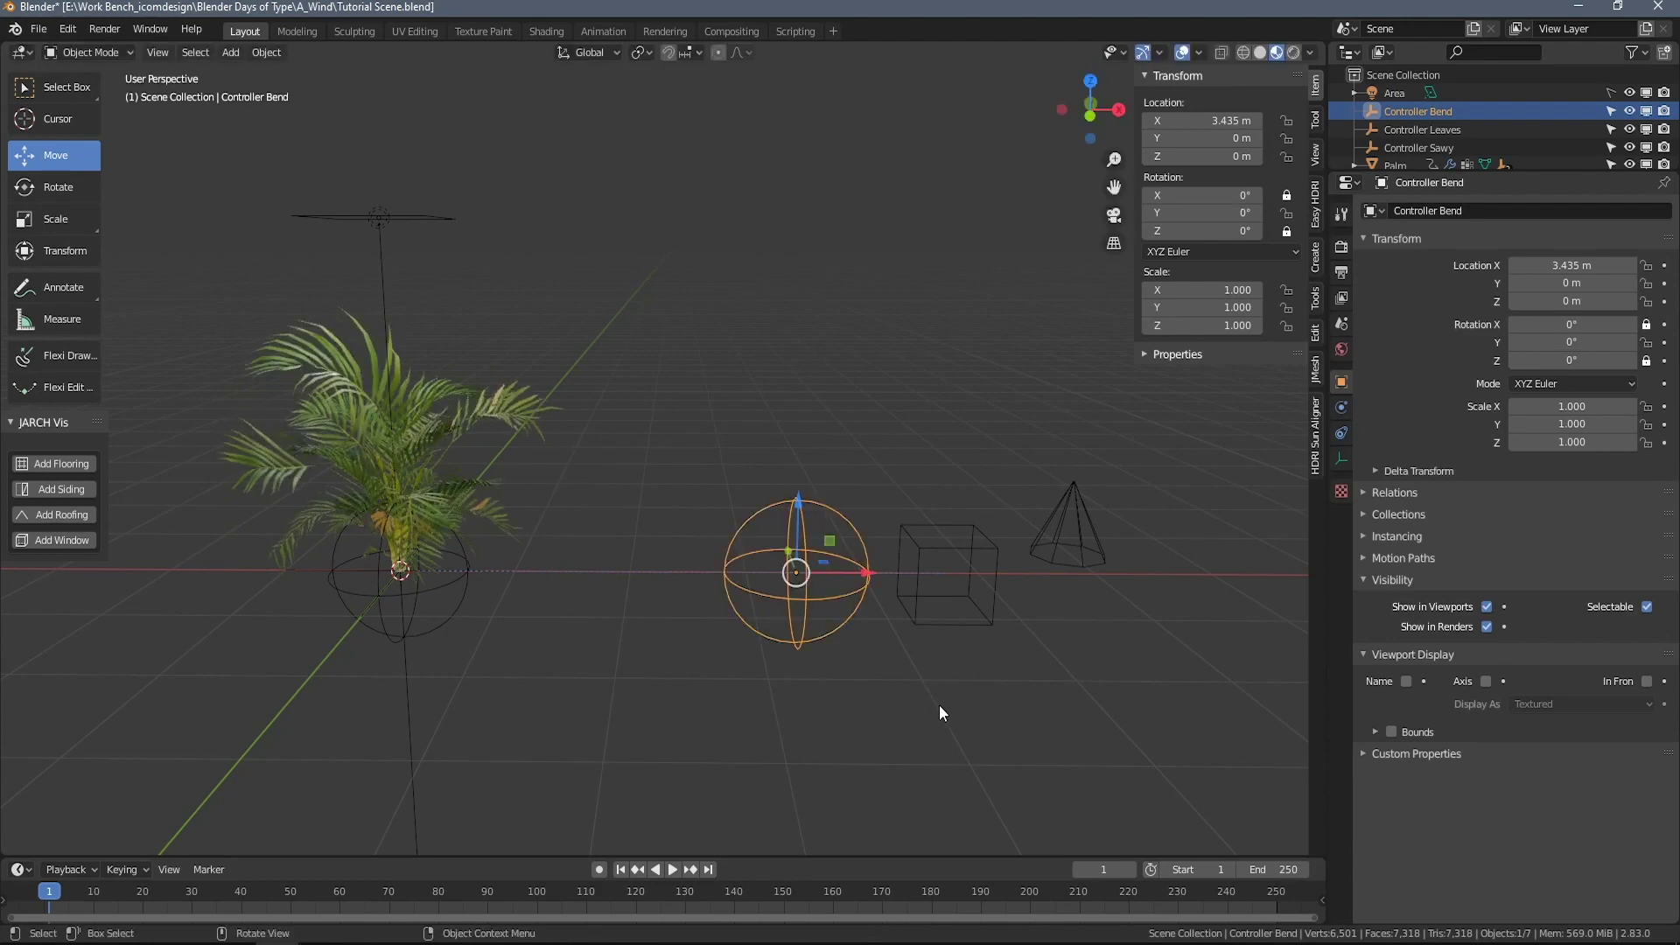
{"action": "mouse_move", "coordinate": [938, 706]}
{"action": "middle_mouse_down"}
{"action": "mouse_move", "coordinate": [1001, 721]}
{"action": "mouse_move", "coordinate": [958, 710]}
{"action": "middle_mouse_up"}
{"action": "left_click", "coordinate": [975, 710]}
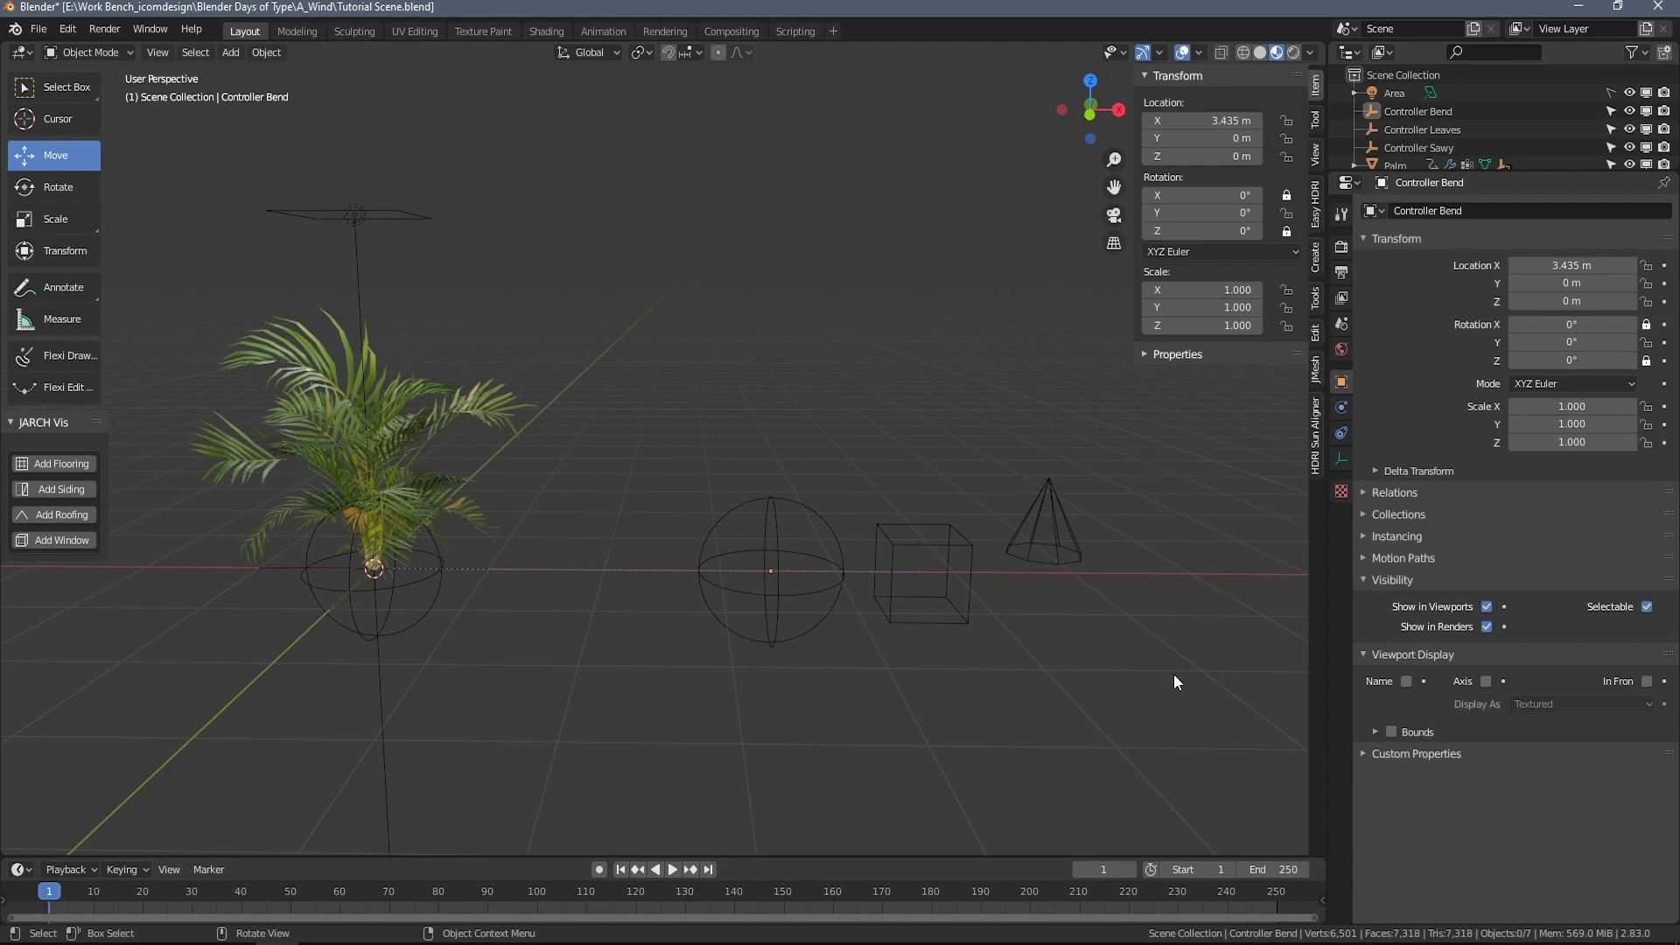
{"action": "right_click", "coordinate": [1327, 687]}
{"action": "left_click", "coordinate": [1320, 703]}
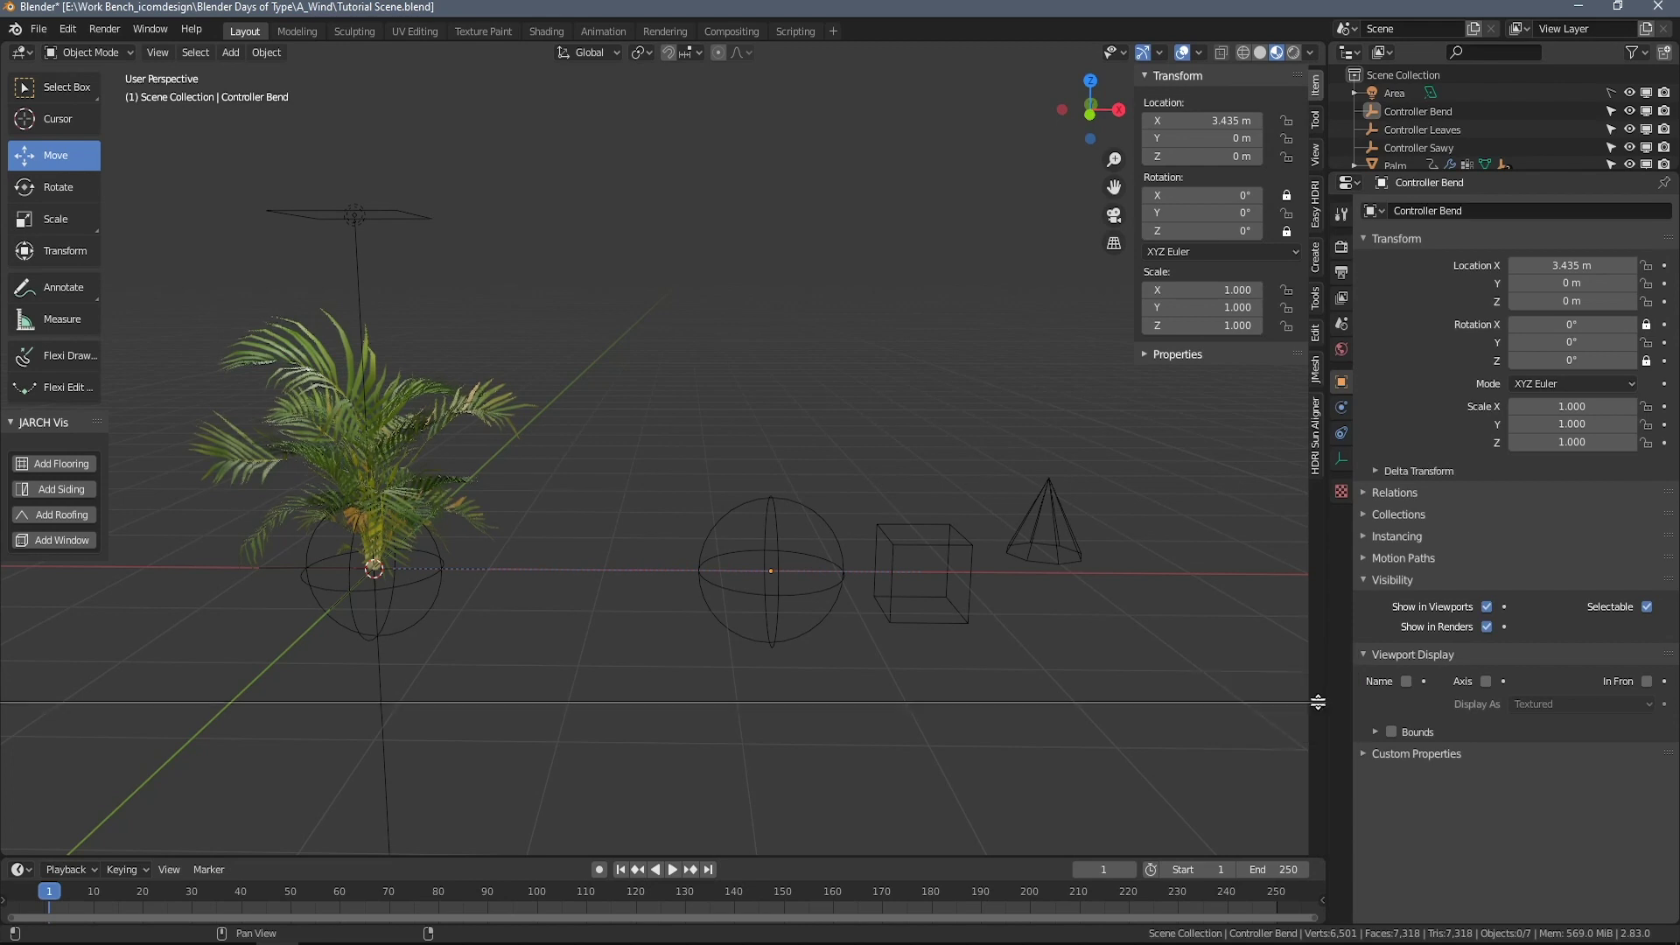
{"action": "left_click", "coordinate": [1359, 592]}
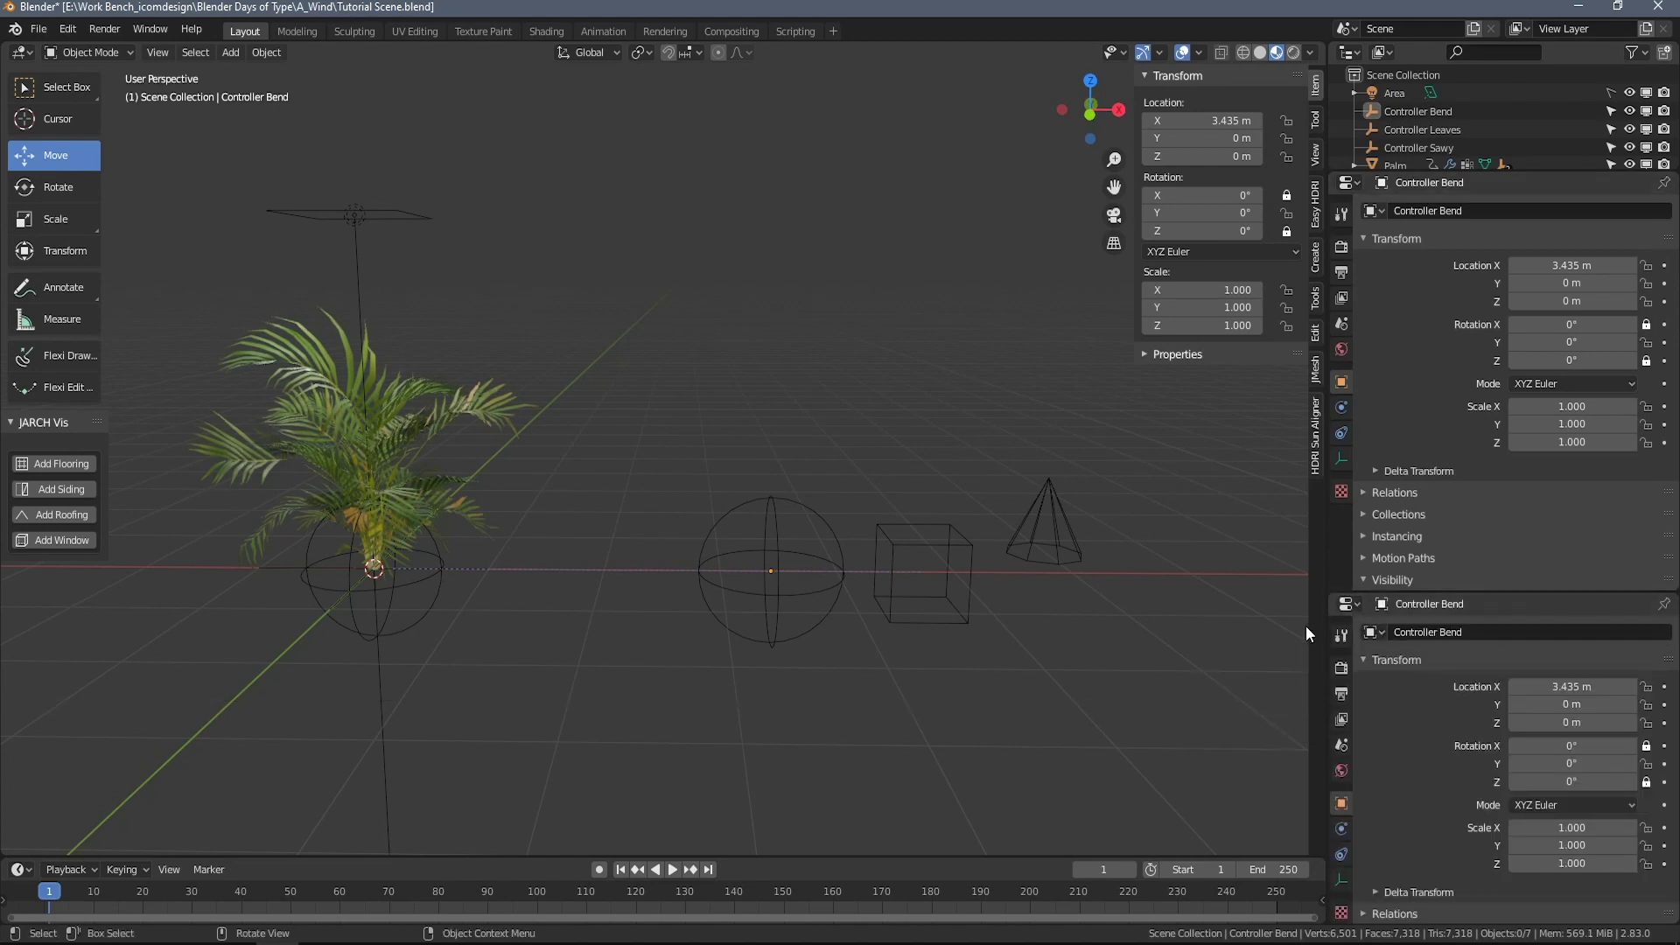
{"action": "left_click_drag", "start_coordinate": [1327, 623], "coordinate": [1250, 623]}
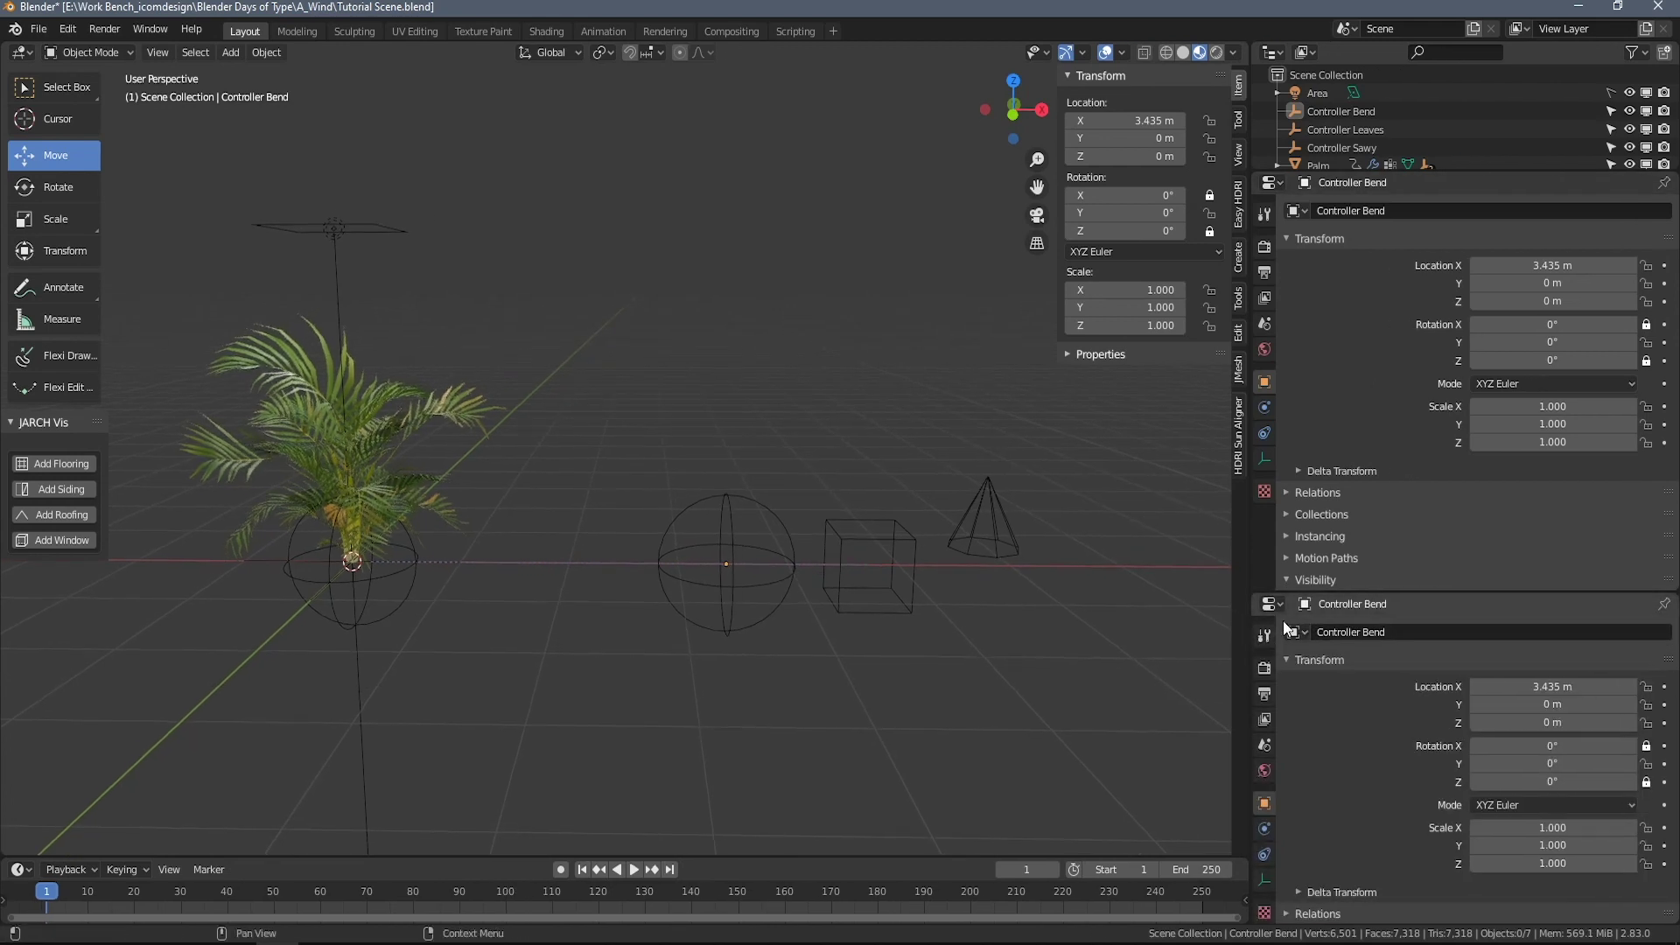
{"action": "left_click", "coordinate": [1286, 605]}
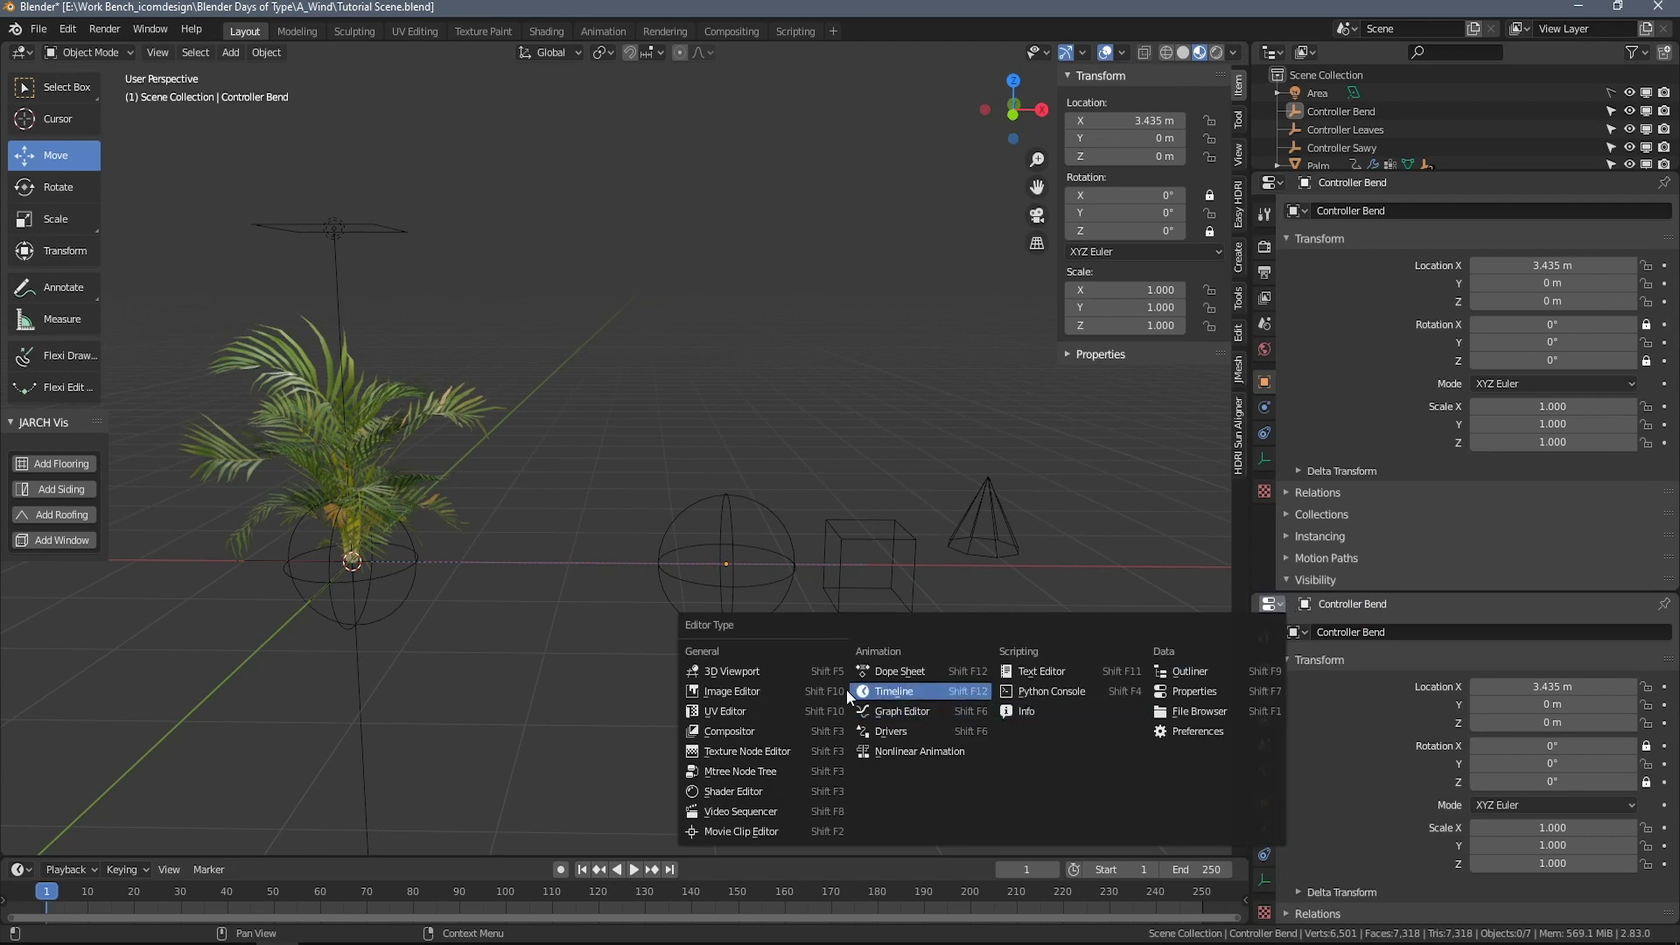
{"action": "left_click", "coordinate": [763, 673]}
Set the new viewport to front view and frame the sphere, cube and cone.
{"action": "middle_click_drag", "start_coordinate": [1537, 842], "coordinate": [1524, 770]}
{"action": "key", "text": "KP_1"}
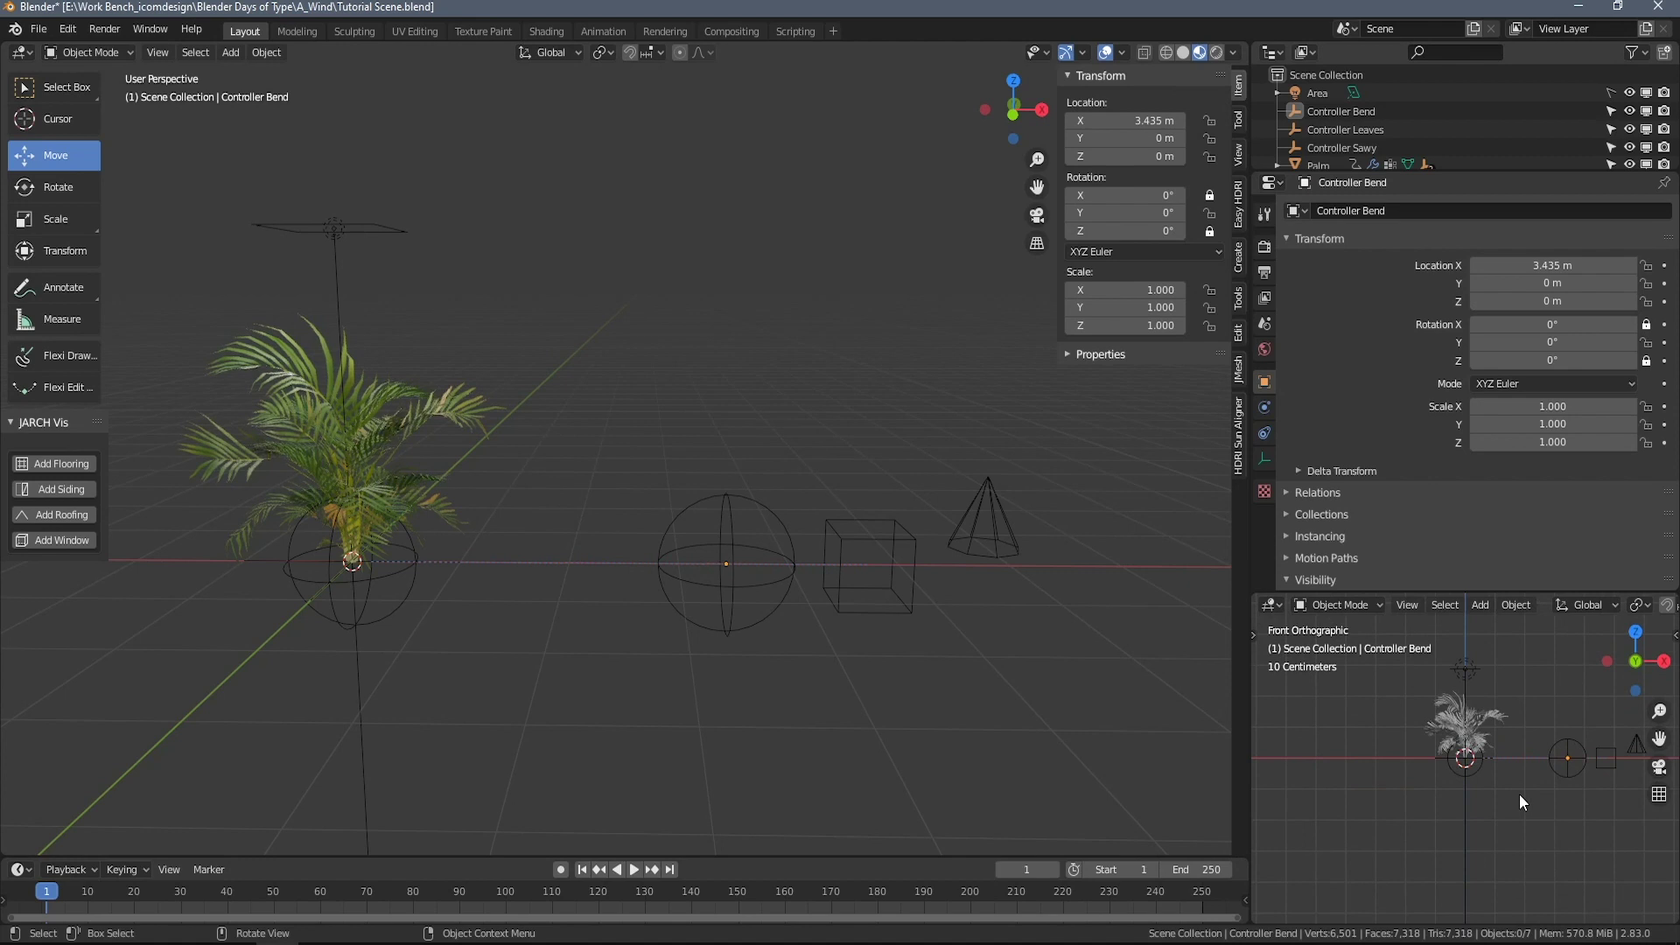
{"action": "scroll", "coordinate": [1519, 795], "scroll_direction": "up", "scroll_amount": 3}
{"action": "middle_click_drag", "start_coordinate": [1530, 801], "coordinate": [1284, 822], "text": "shift"}
{"action": "scroll", "coordinate": [1382, 838], "scroll_direction": "up", "scroll_amount": 4}
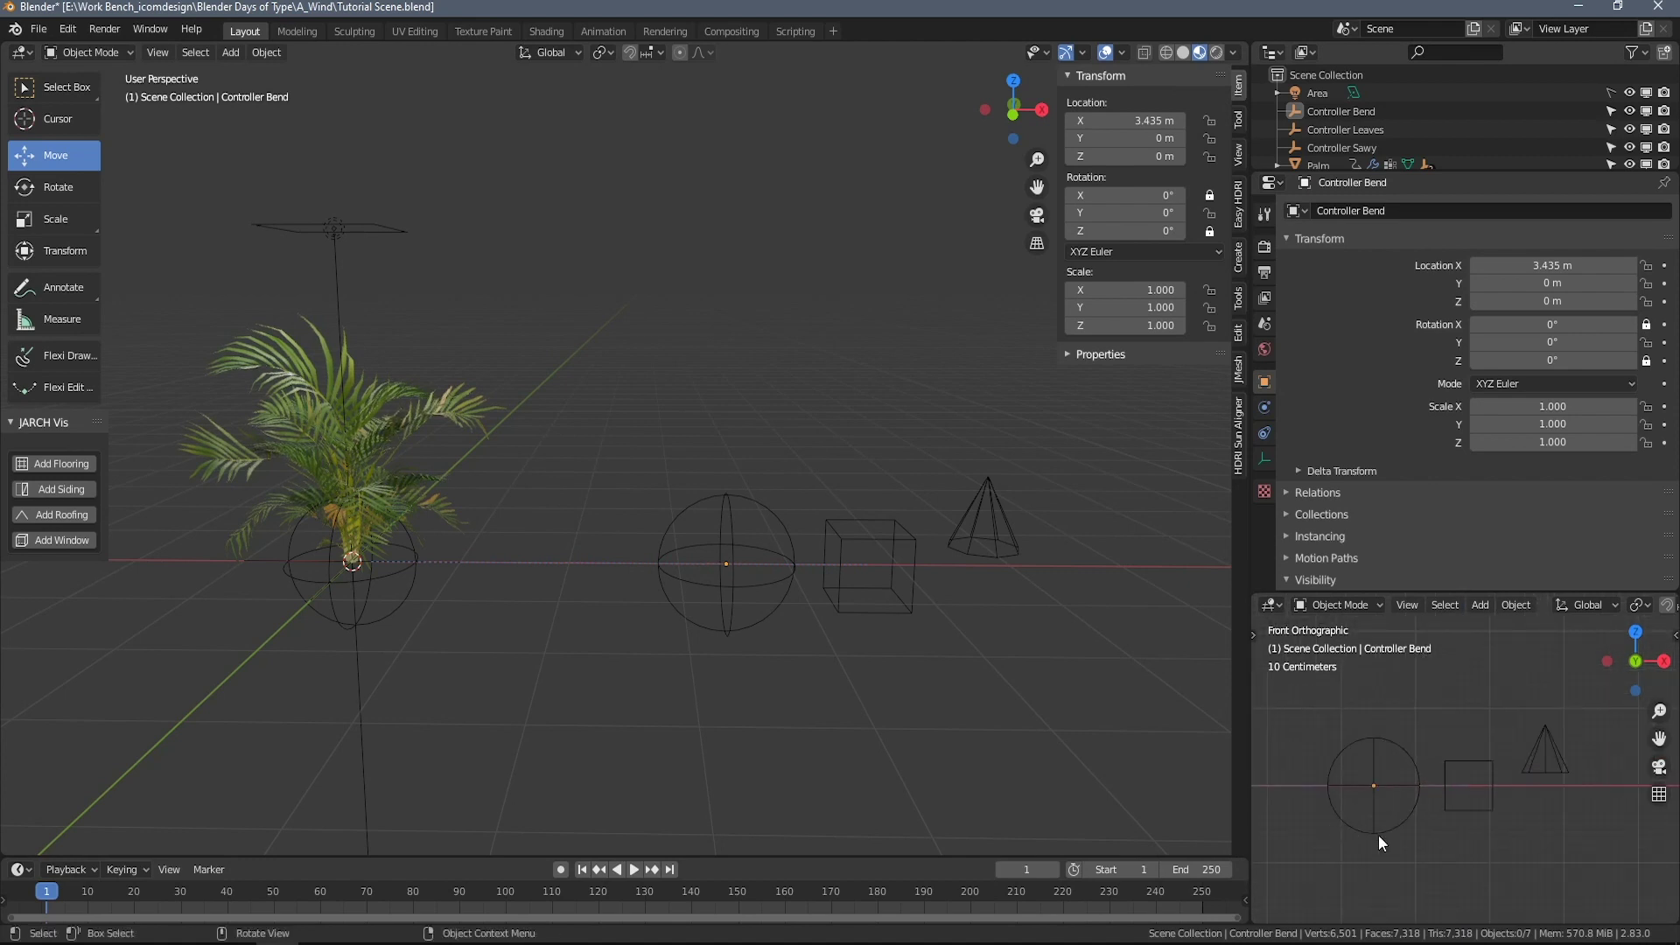
Move the Controller Leaves cone along X to 6.0892 m.
{"action": "scroll", "coordinate": [1389, 840], "scroll_direction": "down", "scroll_amount": 2}
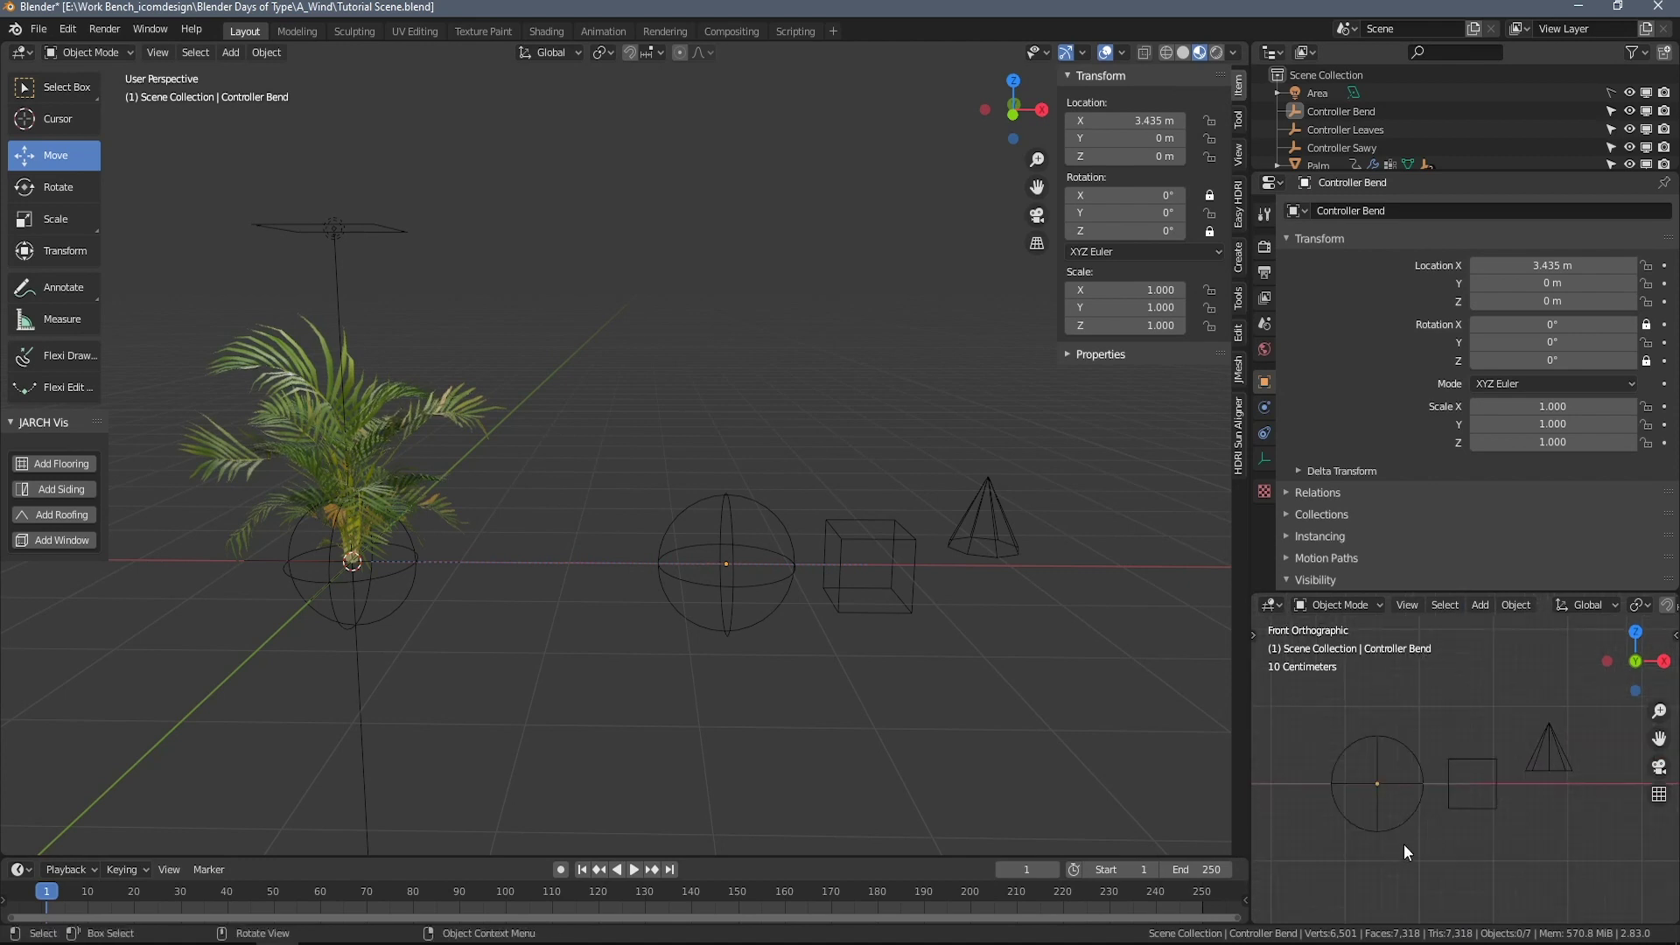
{"action": "left_click", "coordinate": [1544, 765]}
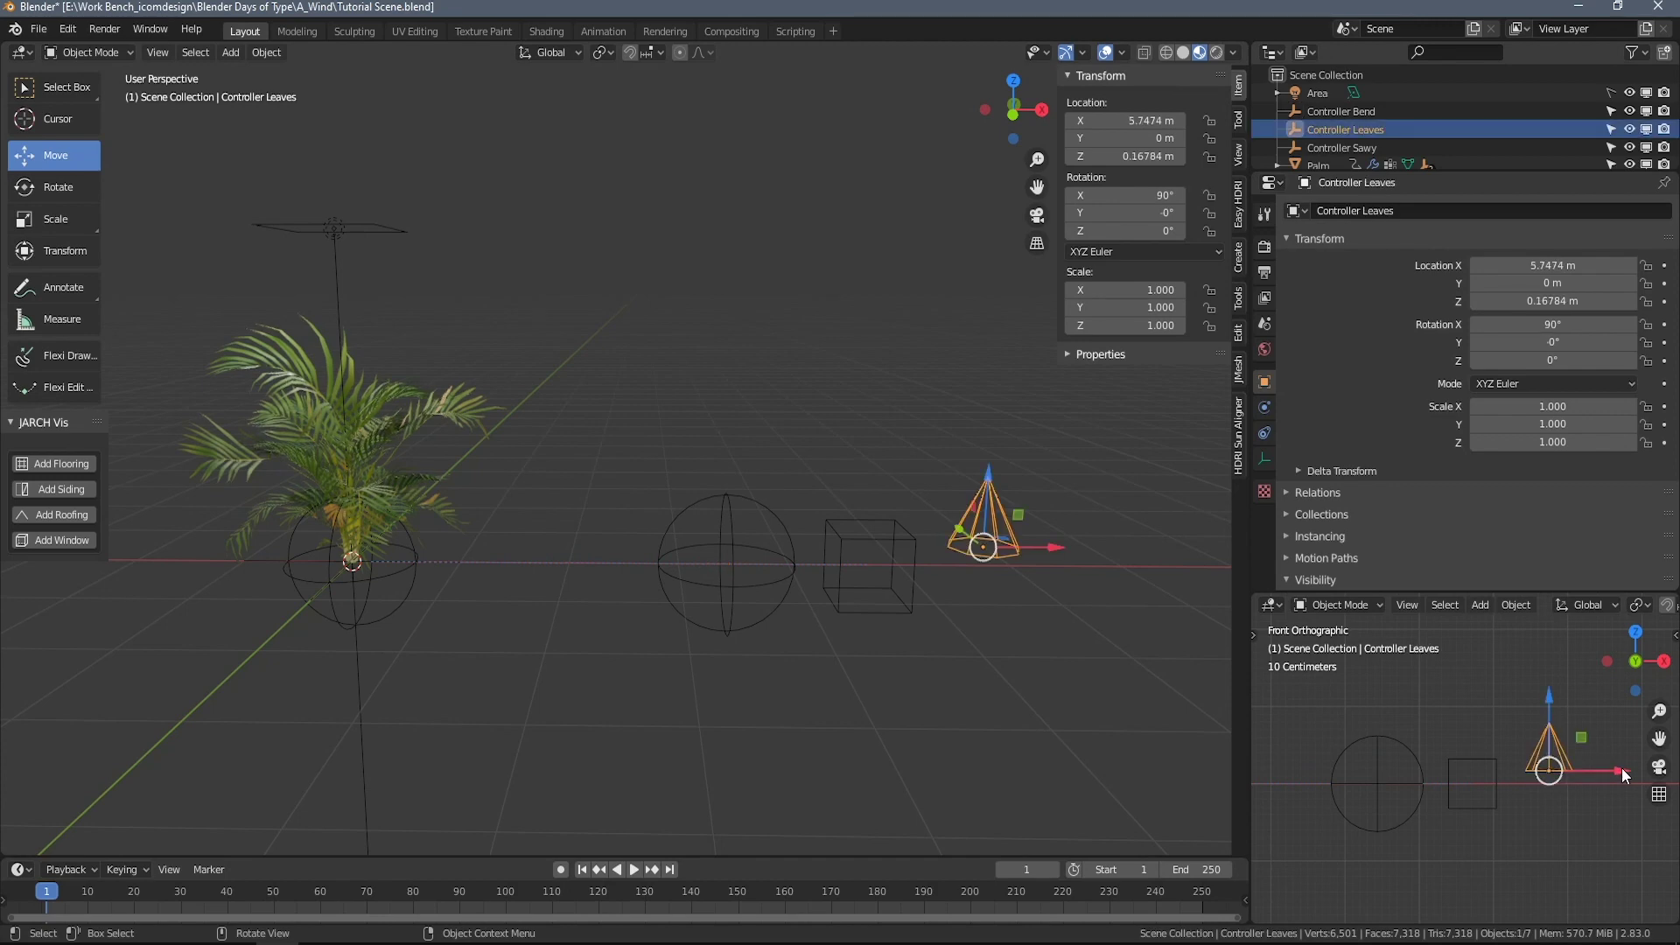
{"action": "left_click_drag", "start_coordinate": [1623, 768], "coordinate": [1642, 774]}
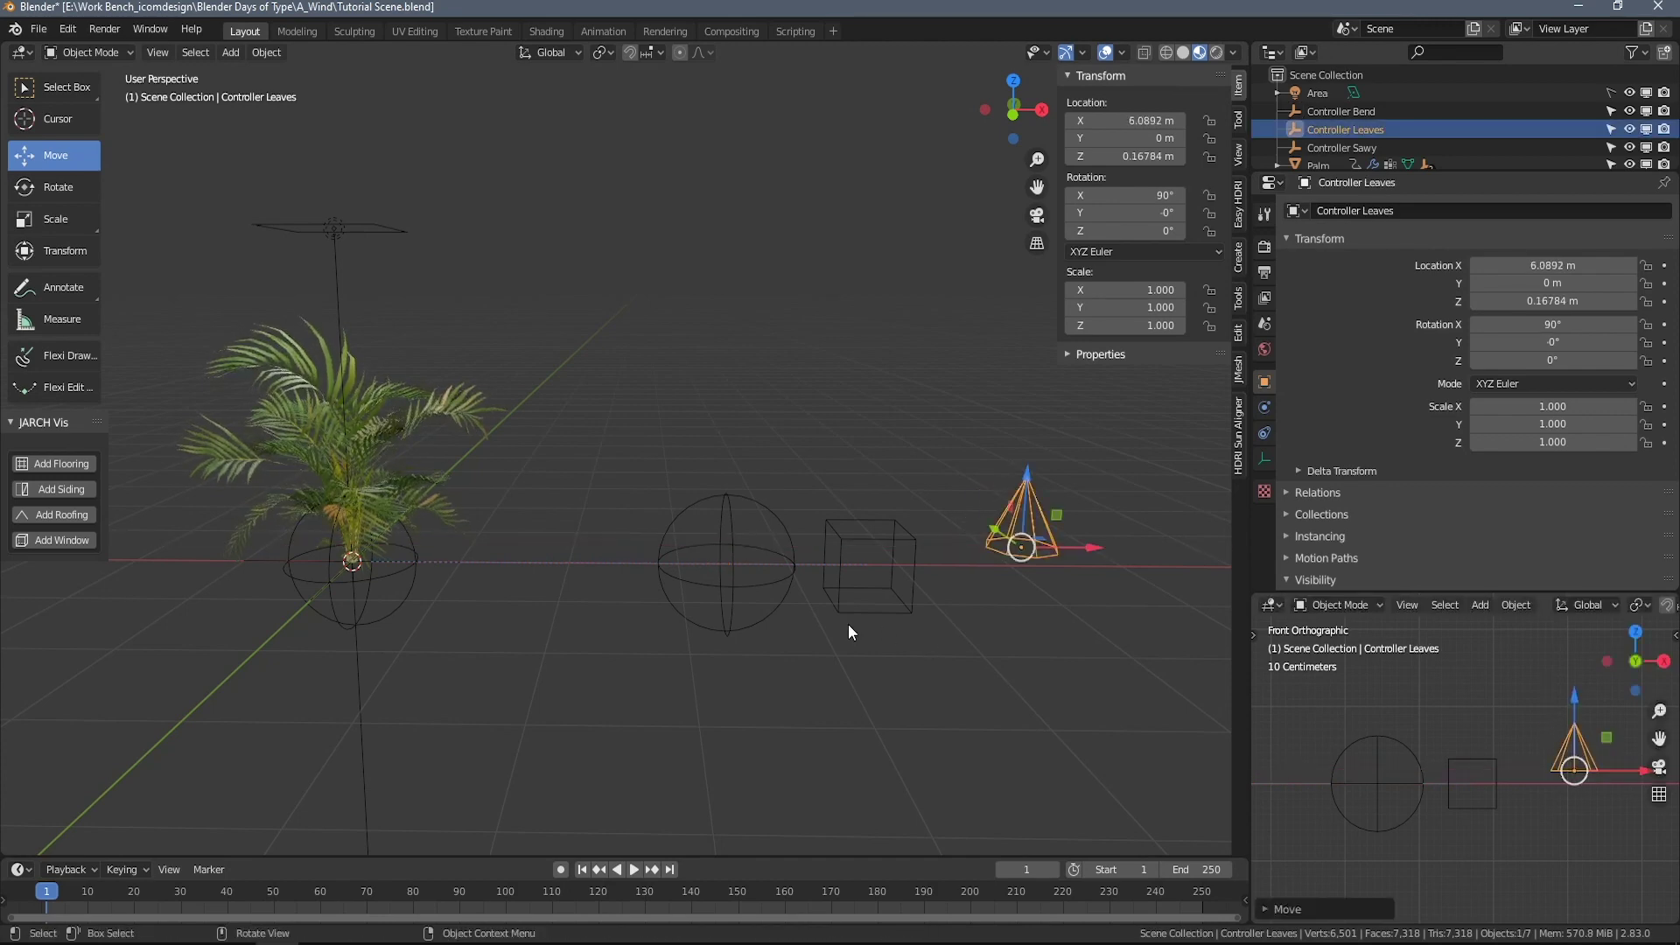
Orbit around the scene to check the sway cube and leaves cone, then deselect and zoom in.
{"action": "scroll", "coordinate": [751, 548], "scroll_direction": "down", "scroll_amount": 4}
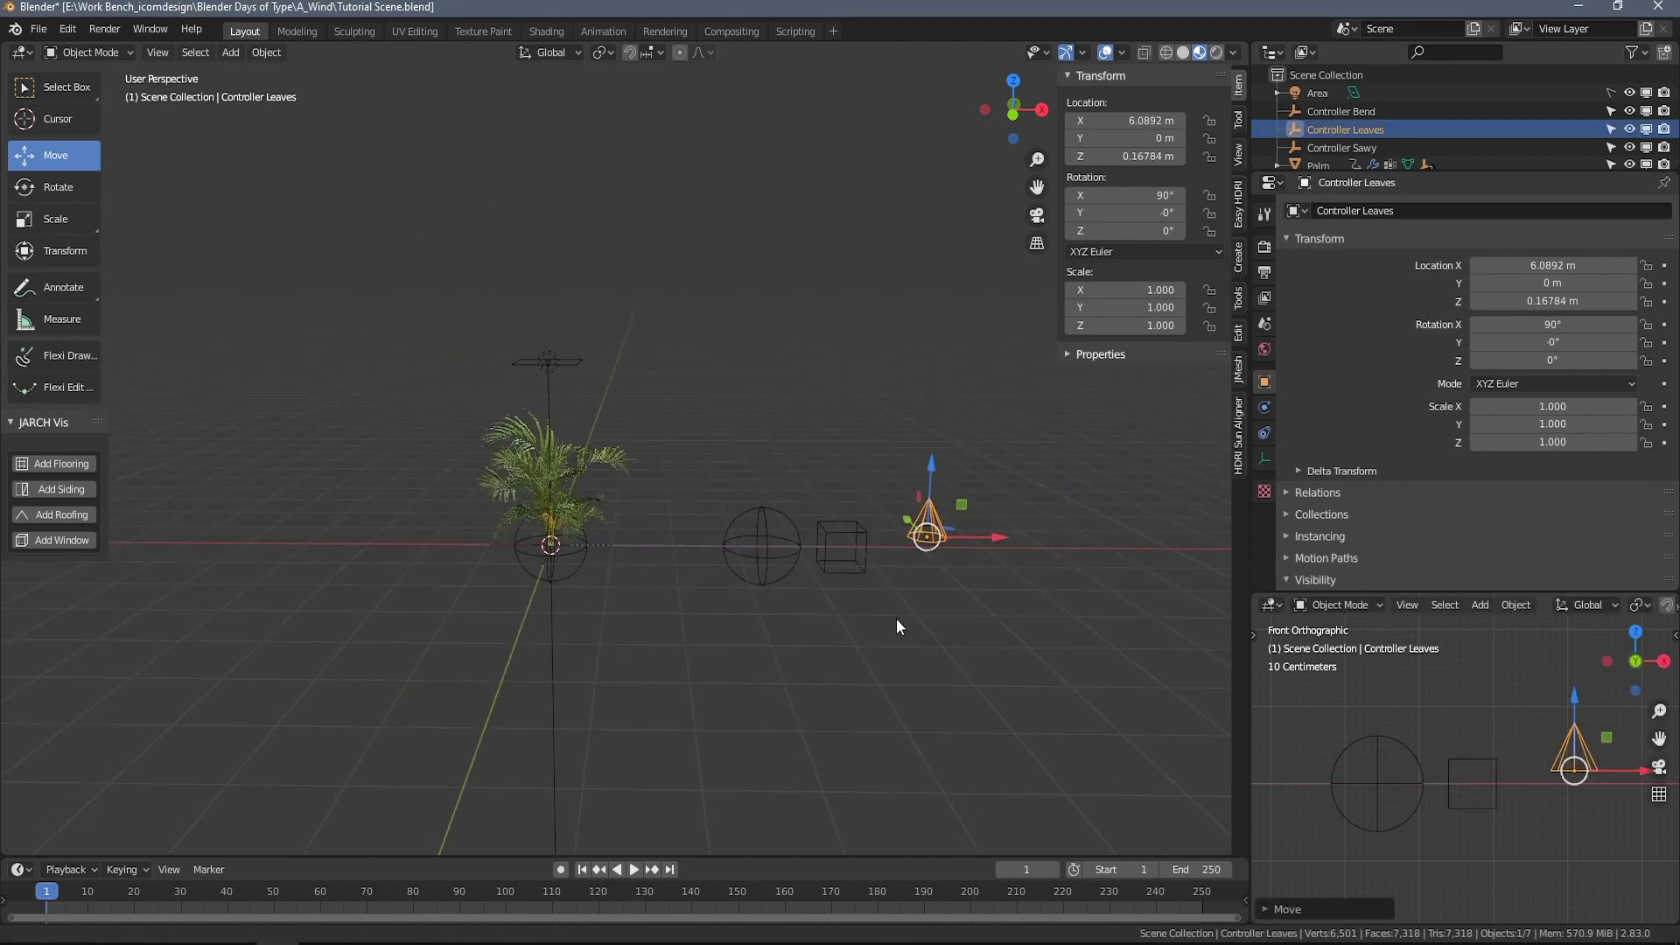
{"action": "middle_click_drag", "start_coordinate": [1040, 636], "coordinate": [993, 656]}
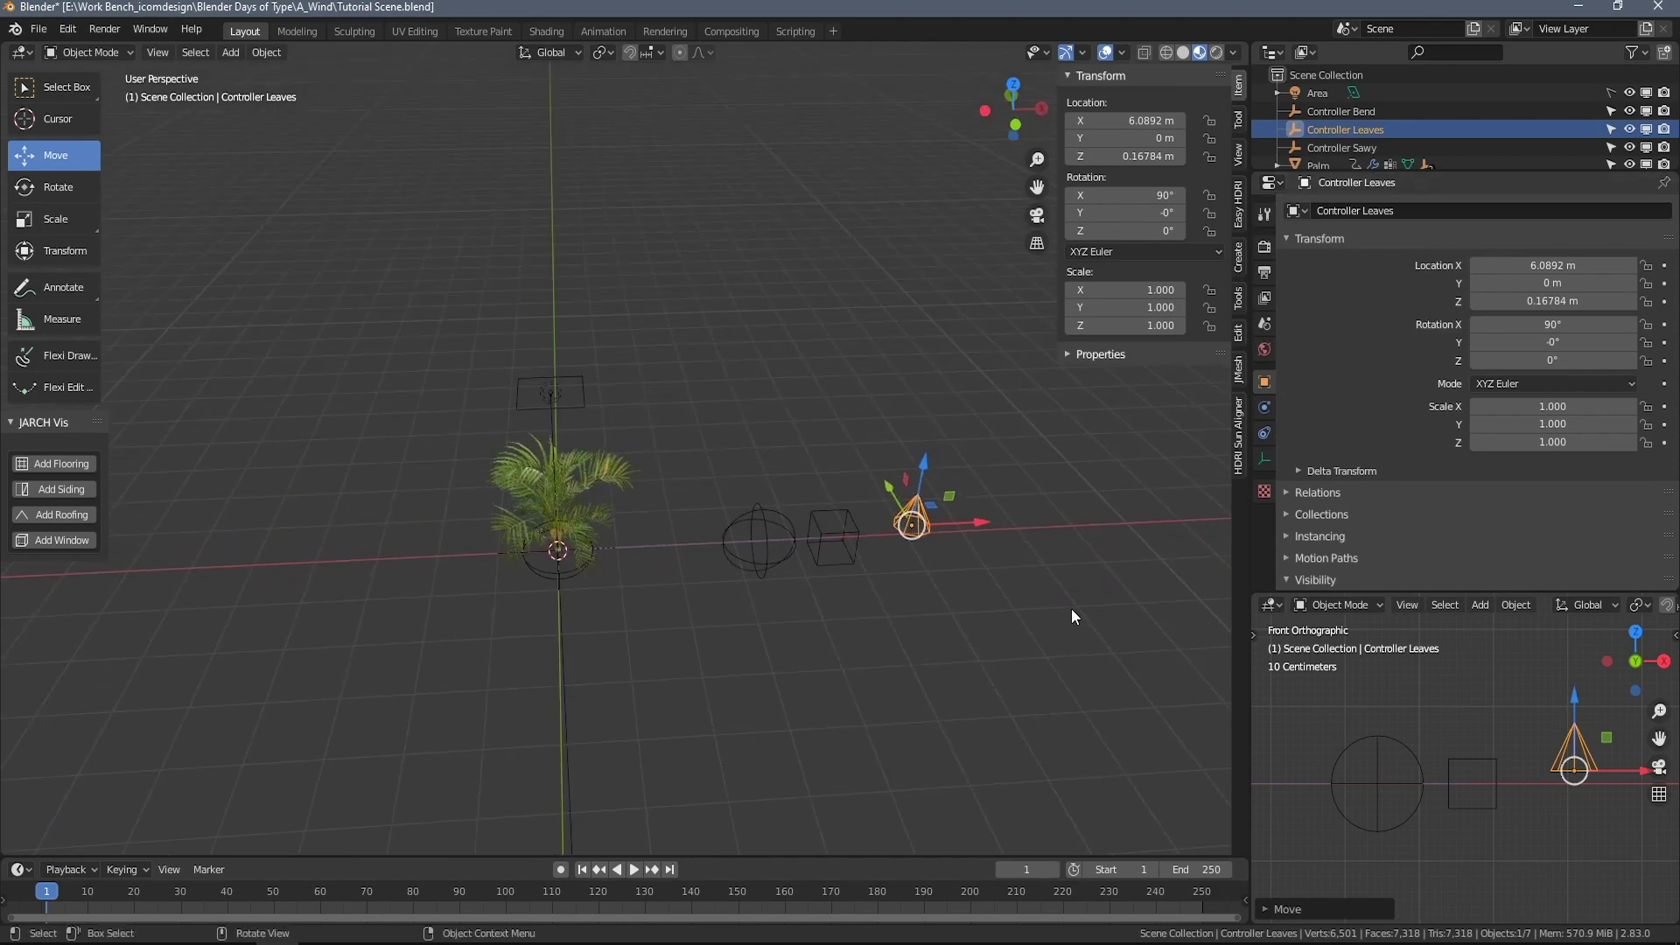
{"action": "middle_click_drag", "start_coordinate": [1072, 610], "coordinate": [657, 511]}
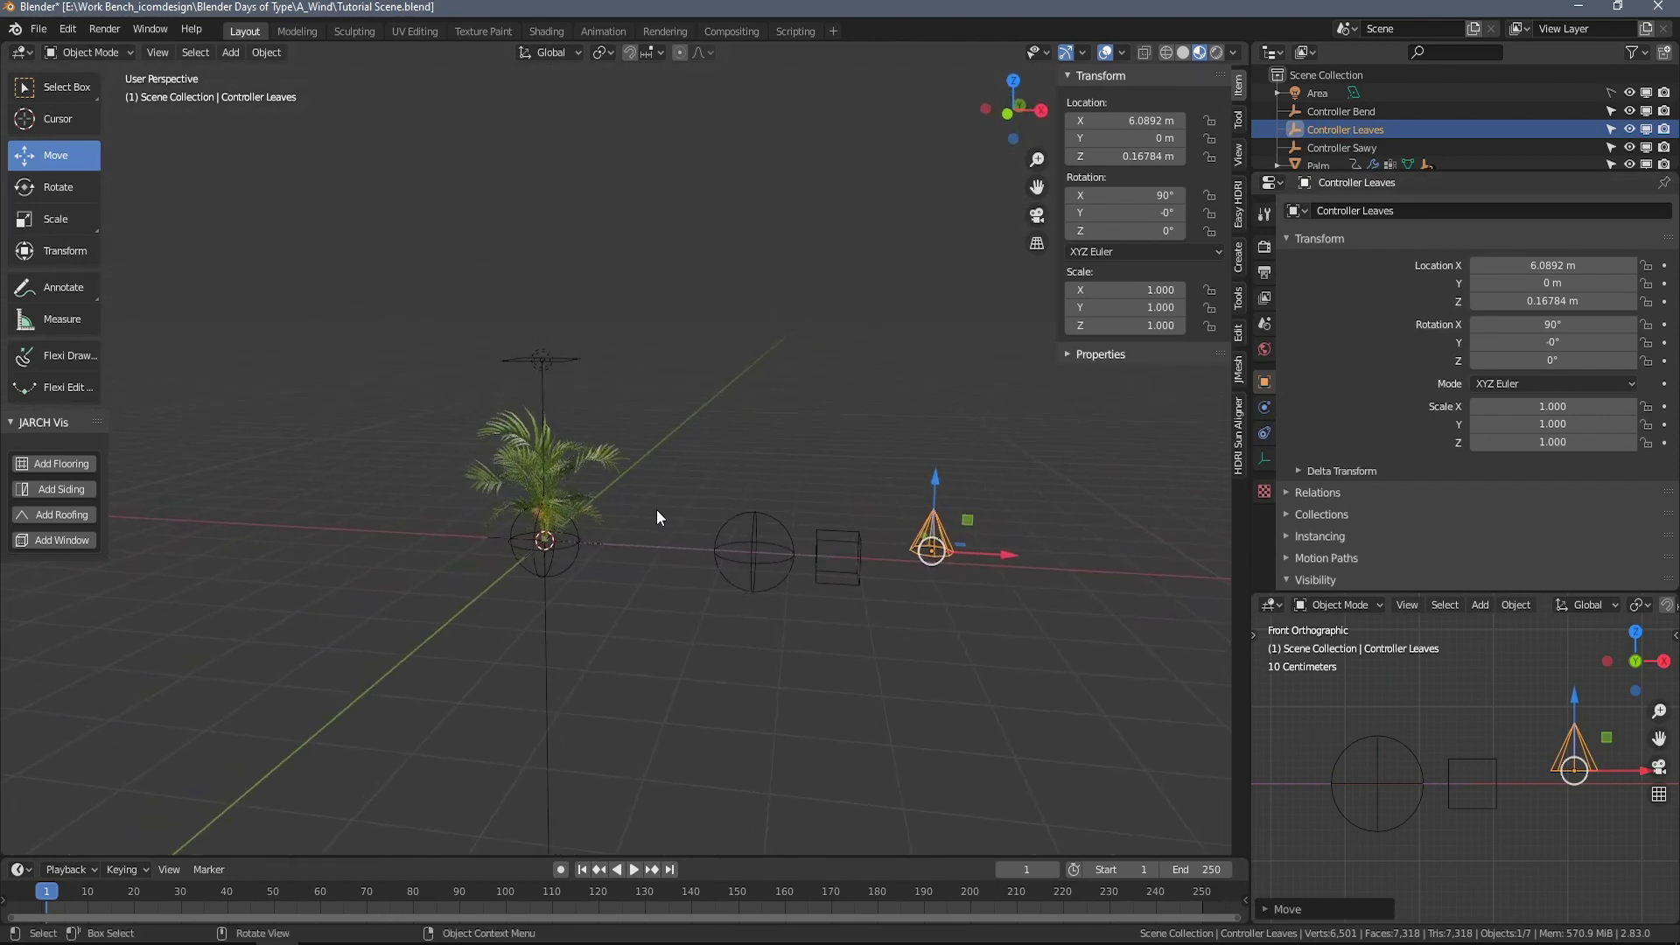
{"action": "middle_click_drag", "start_coordinate": [578, 589], "coordinate": [569, 507]}
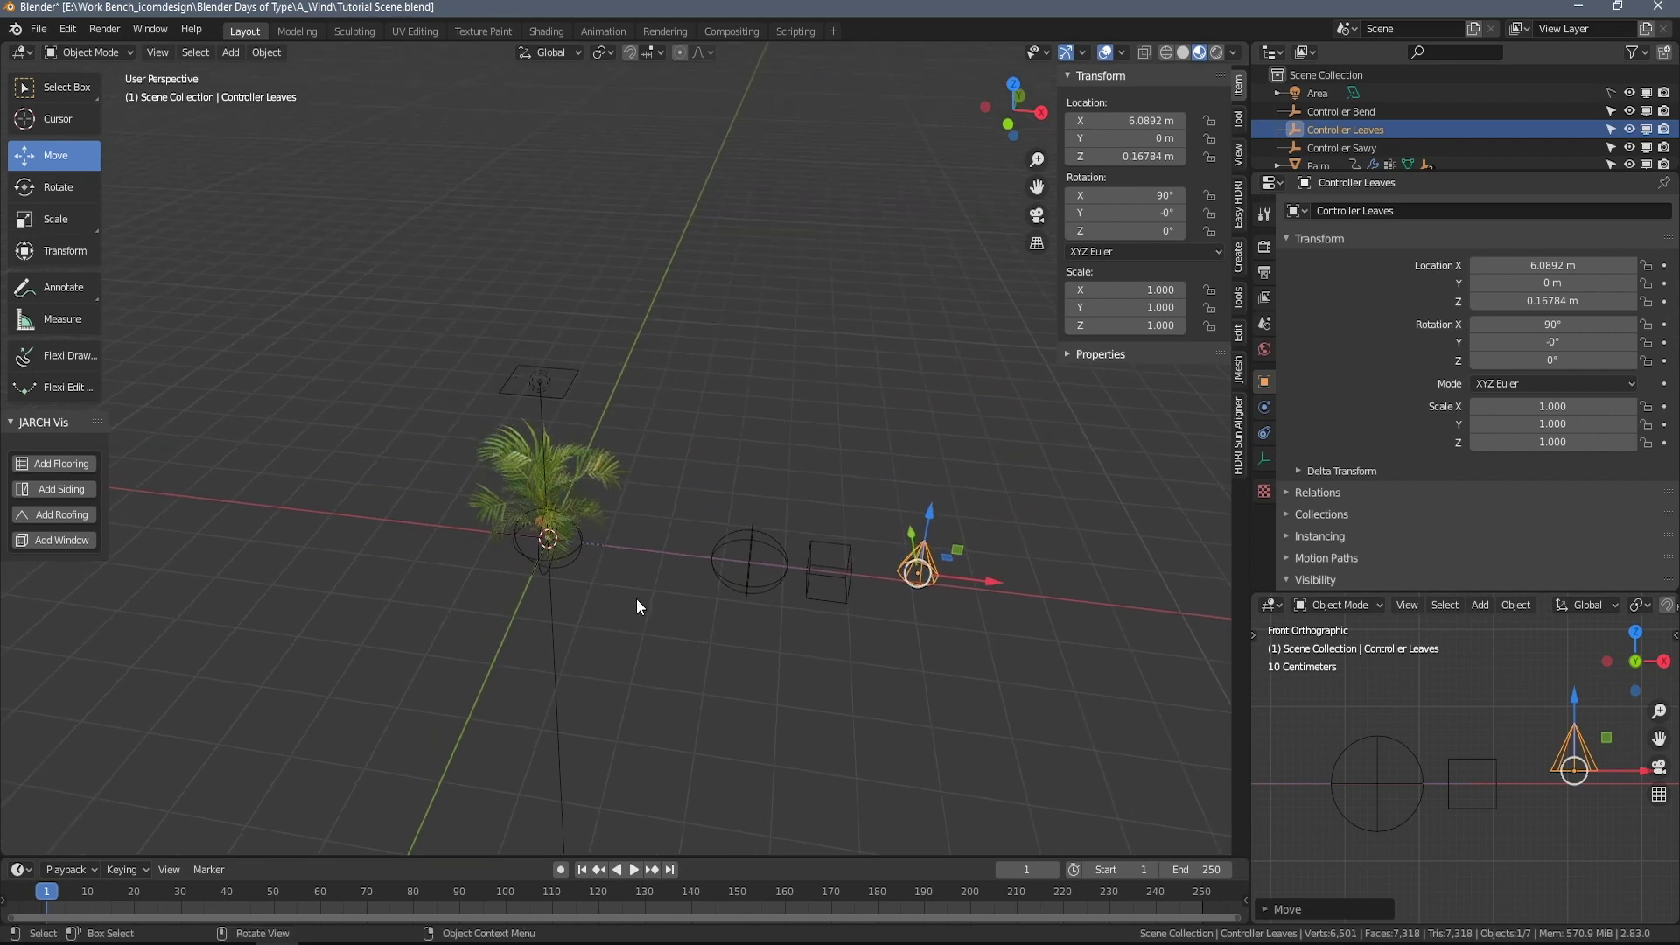
{"action": "middle_click_drag", "start_coordinate": [637, 603], "coordinate": [689, 606]}
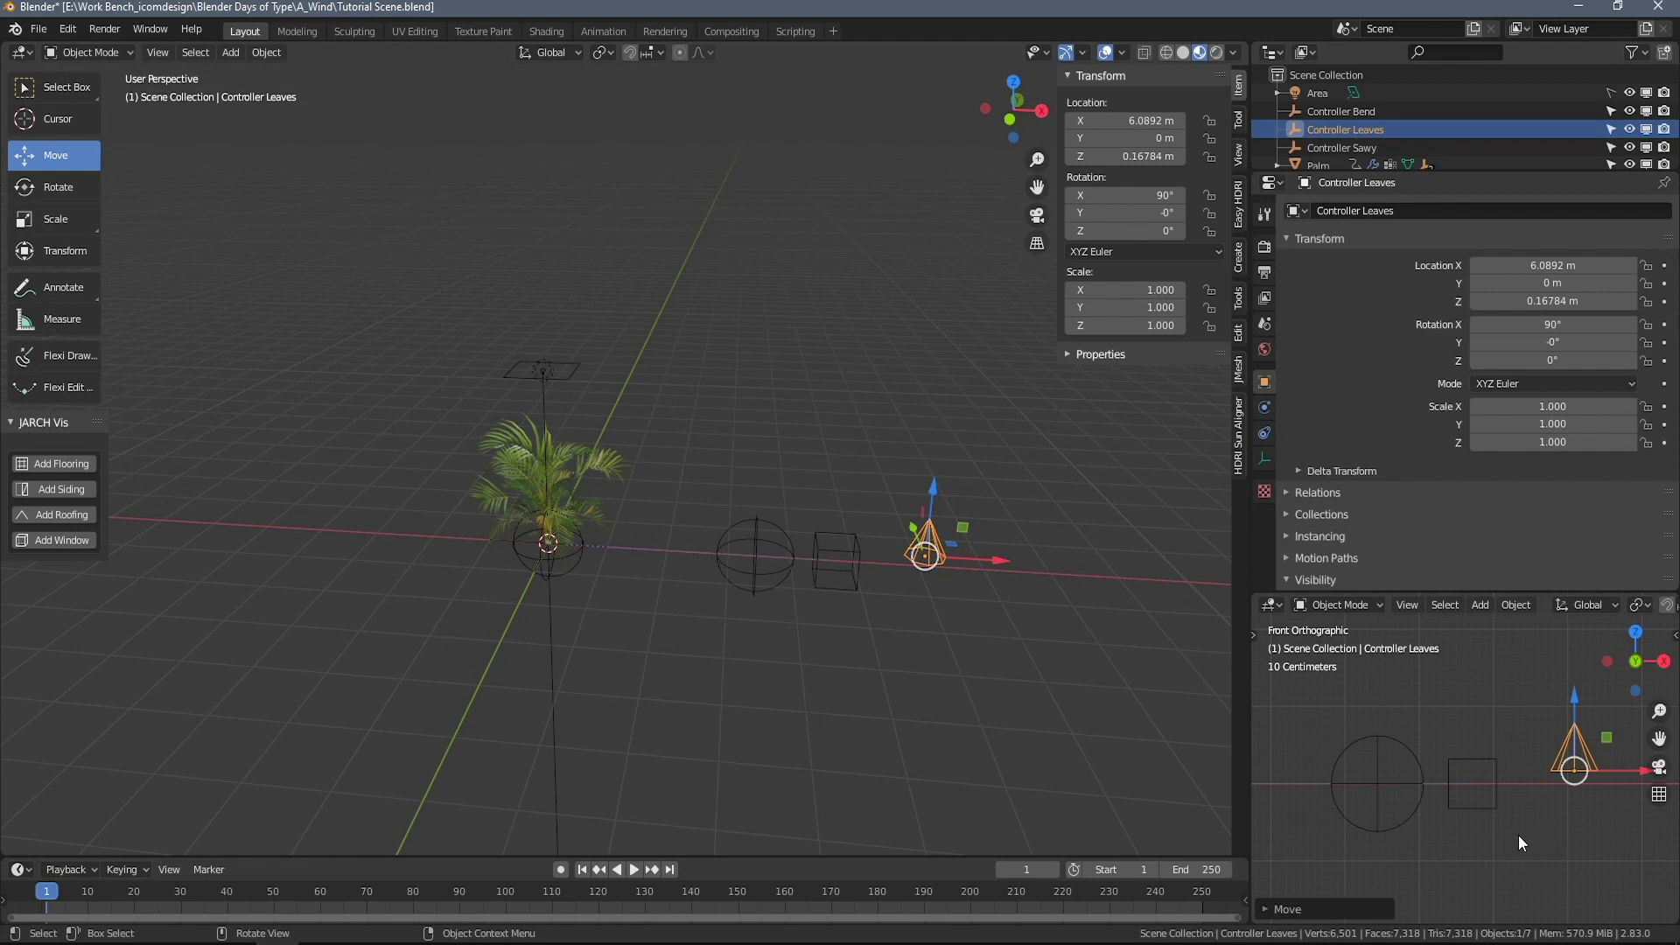
{"action": "left_click", "coordinate": [1487, 760]}
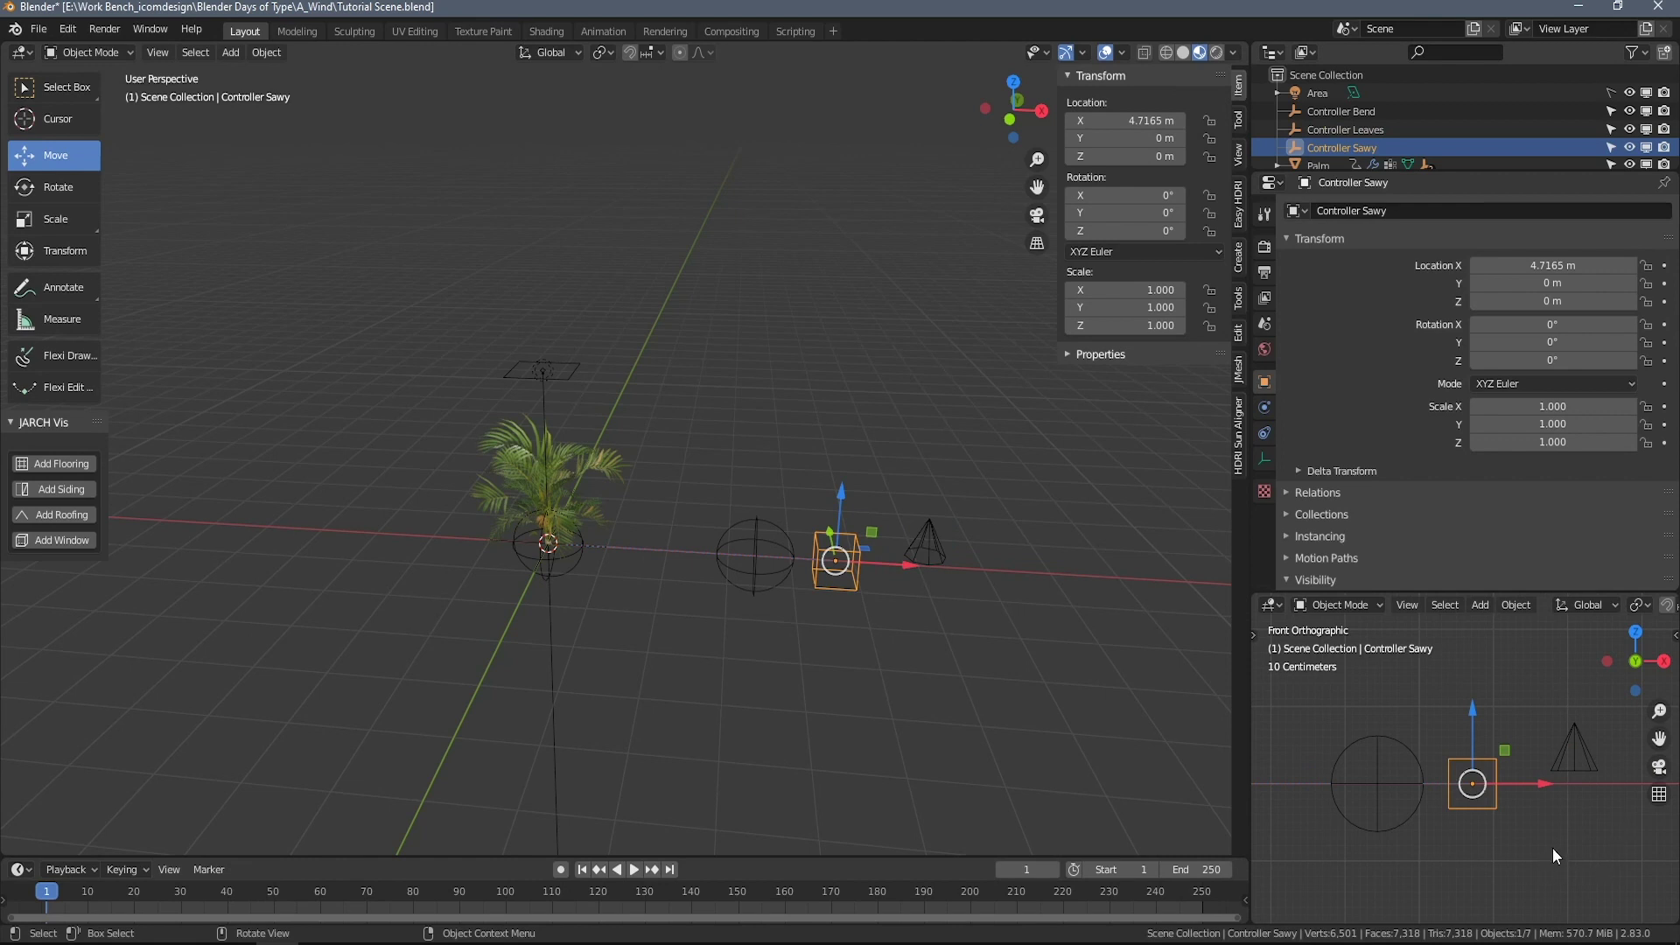
{"action": "left_click", "coordinate": [1584, 765]}
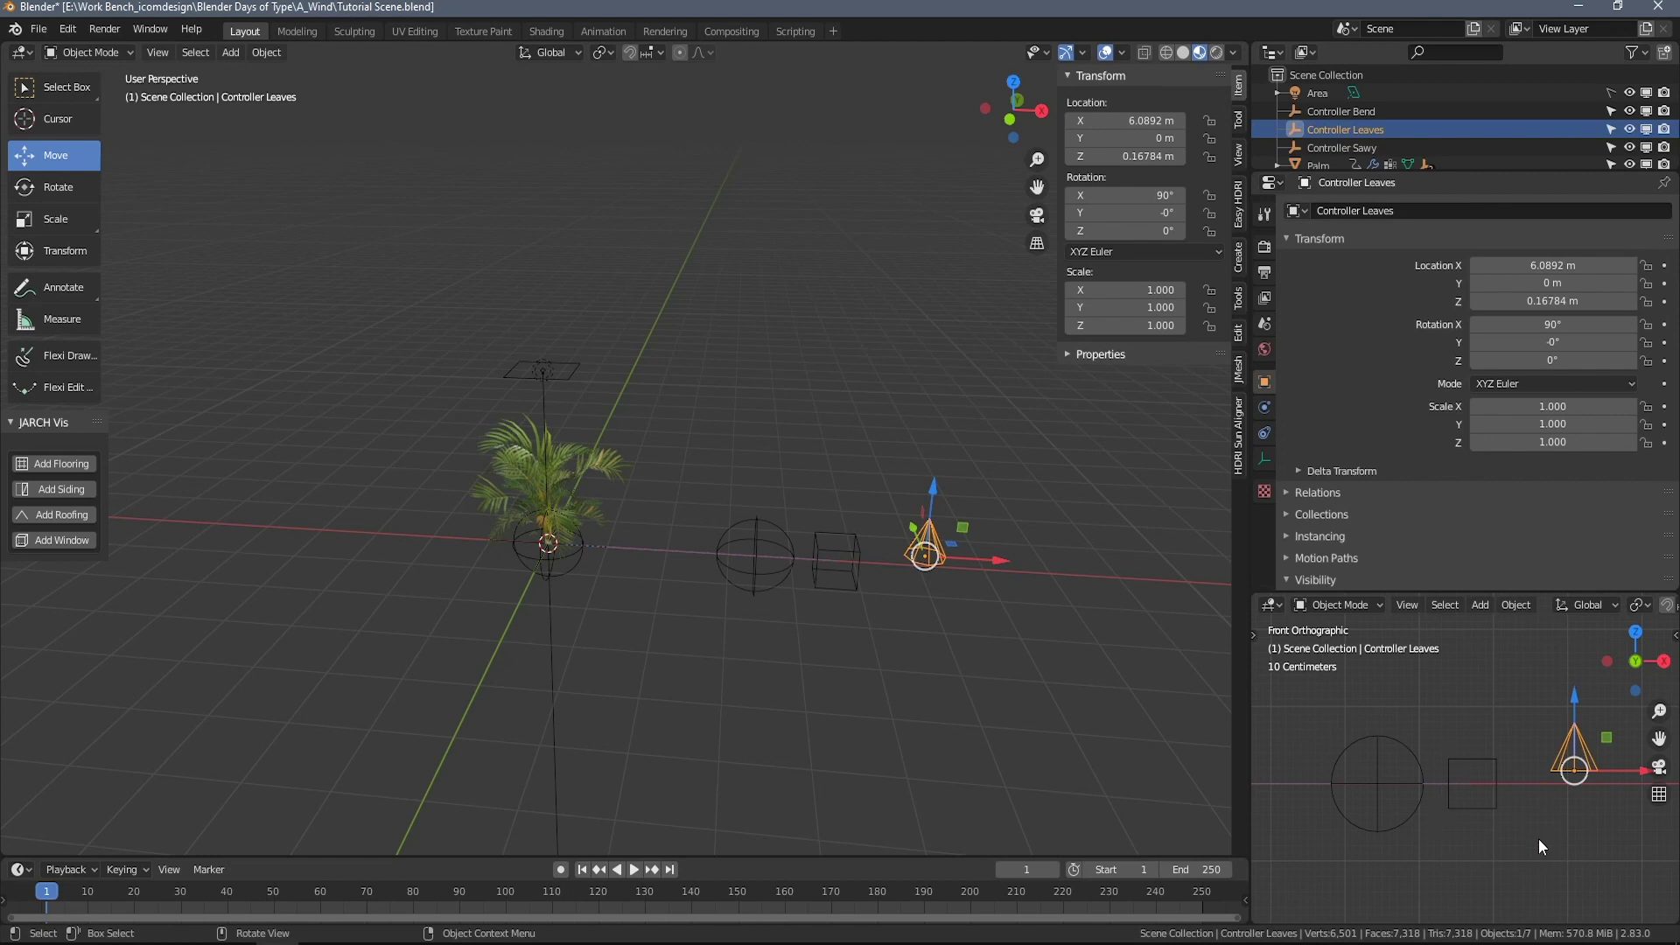
{"action": "left_click", "coordinate": [1539, 839]}
{"action": "scroll", "coordinate": [930, 700], "scroll_direction": "up", "scroll_amount": 3}
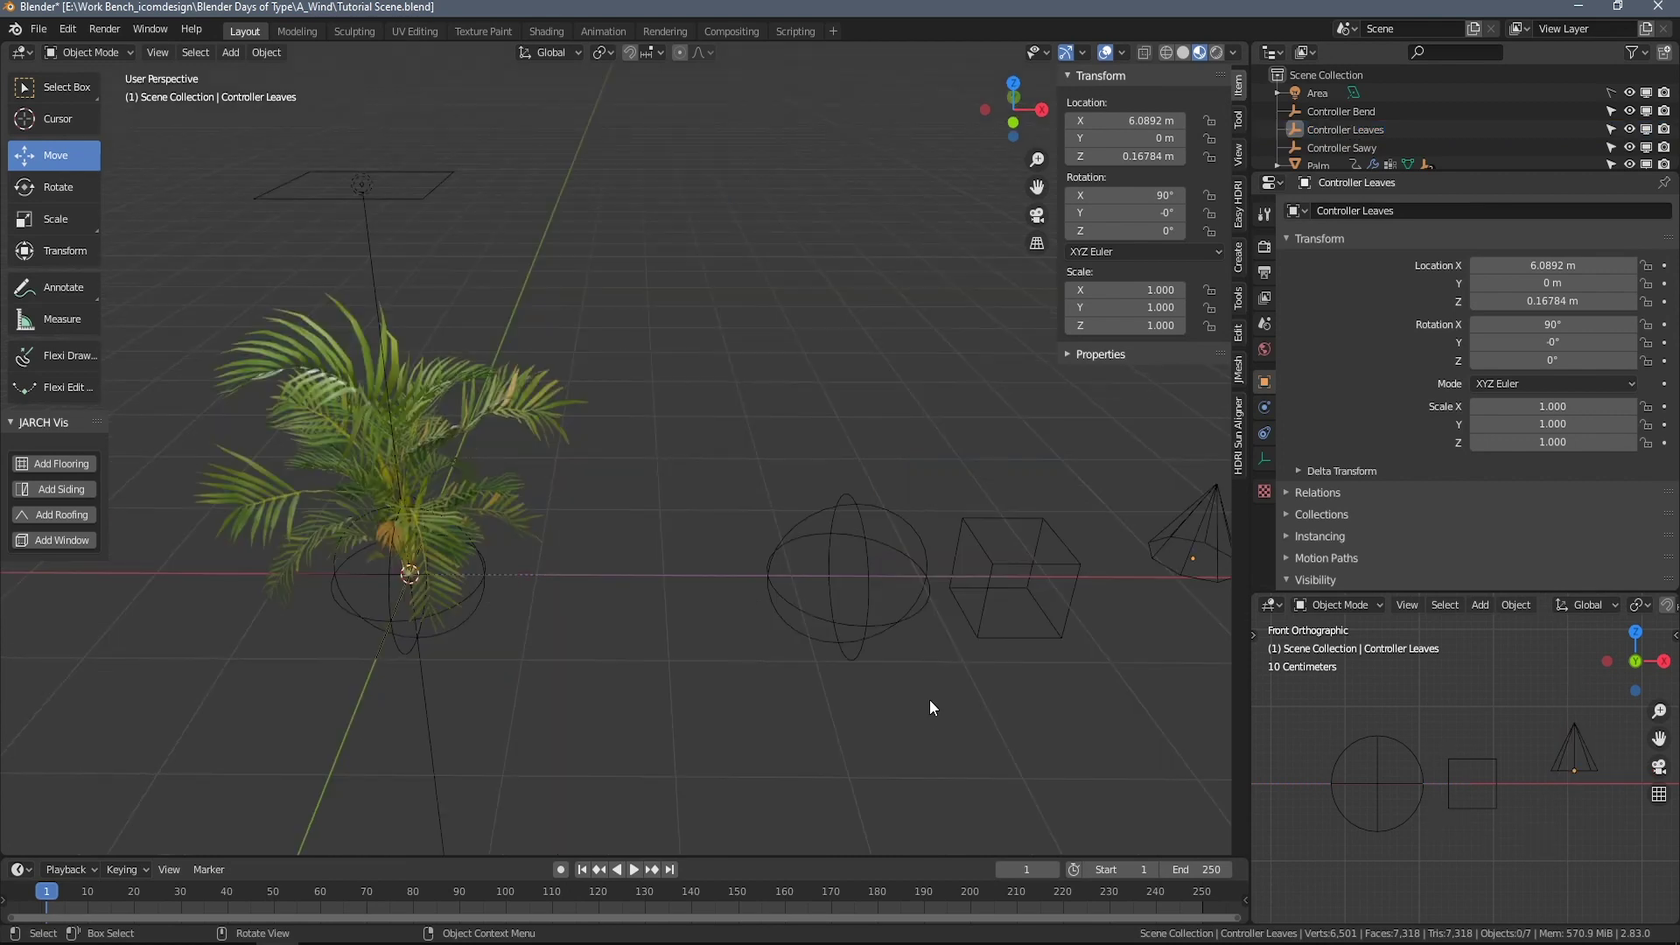
Trial-rotate the Controller Sawy cube freely, then orbit toward the palm.
{"action": "left_click", "coordinate": [998, 564]}
{"action": "key", "text": "r"}
{"action": "key", "text": "r"}
{"action": "left_click", "coordinate": [843, 597]}
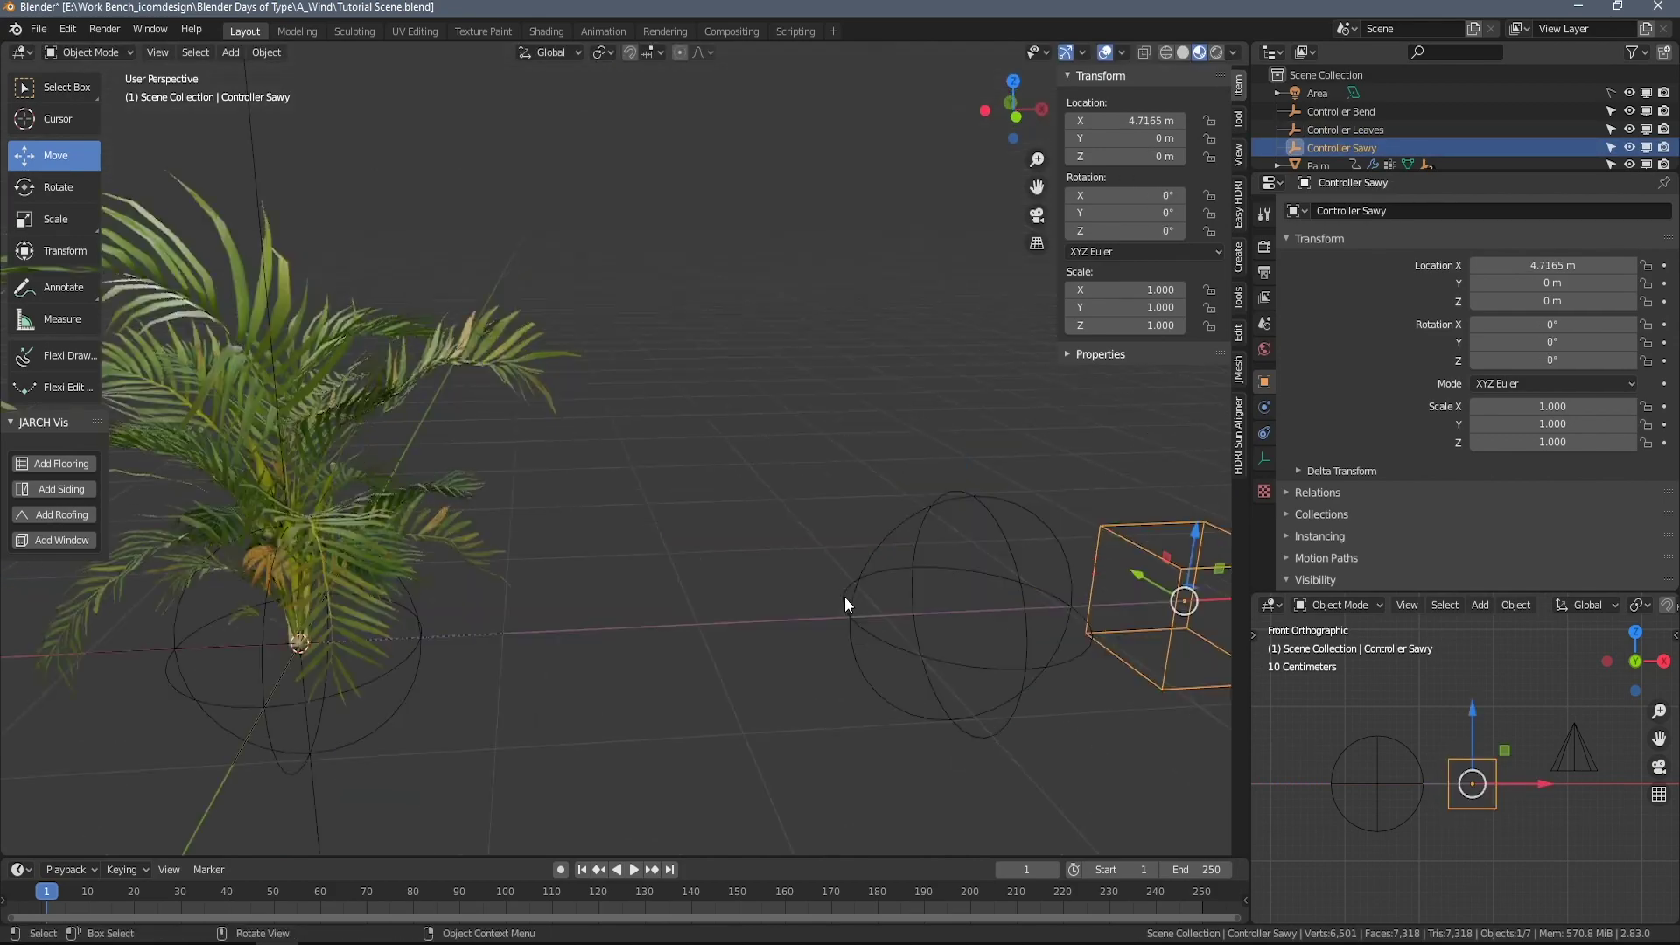
{"action": "middle_click_drag", "start_coordinate": [844, 597], "coordinate": [1164, 669]}
Inspect the Palm's SimpleDeform bend modifiers and their axis settings without changing them.
{"action": "left_click", "coordinate": [1318, 164]}
{"action": "left_click", "coordinate": [1264, 407]}
{"action": "left_click", "coordinate": [1295, 565]}
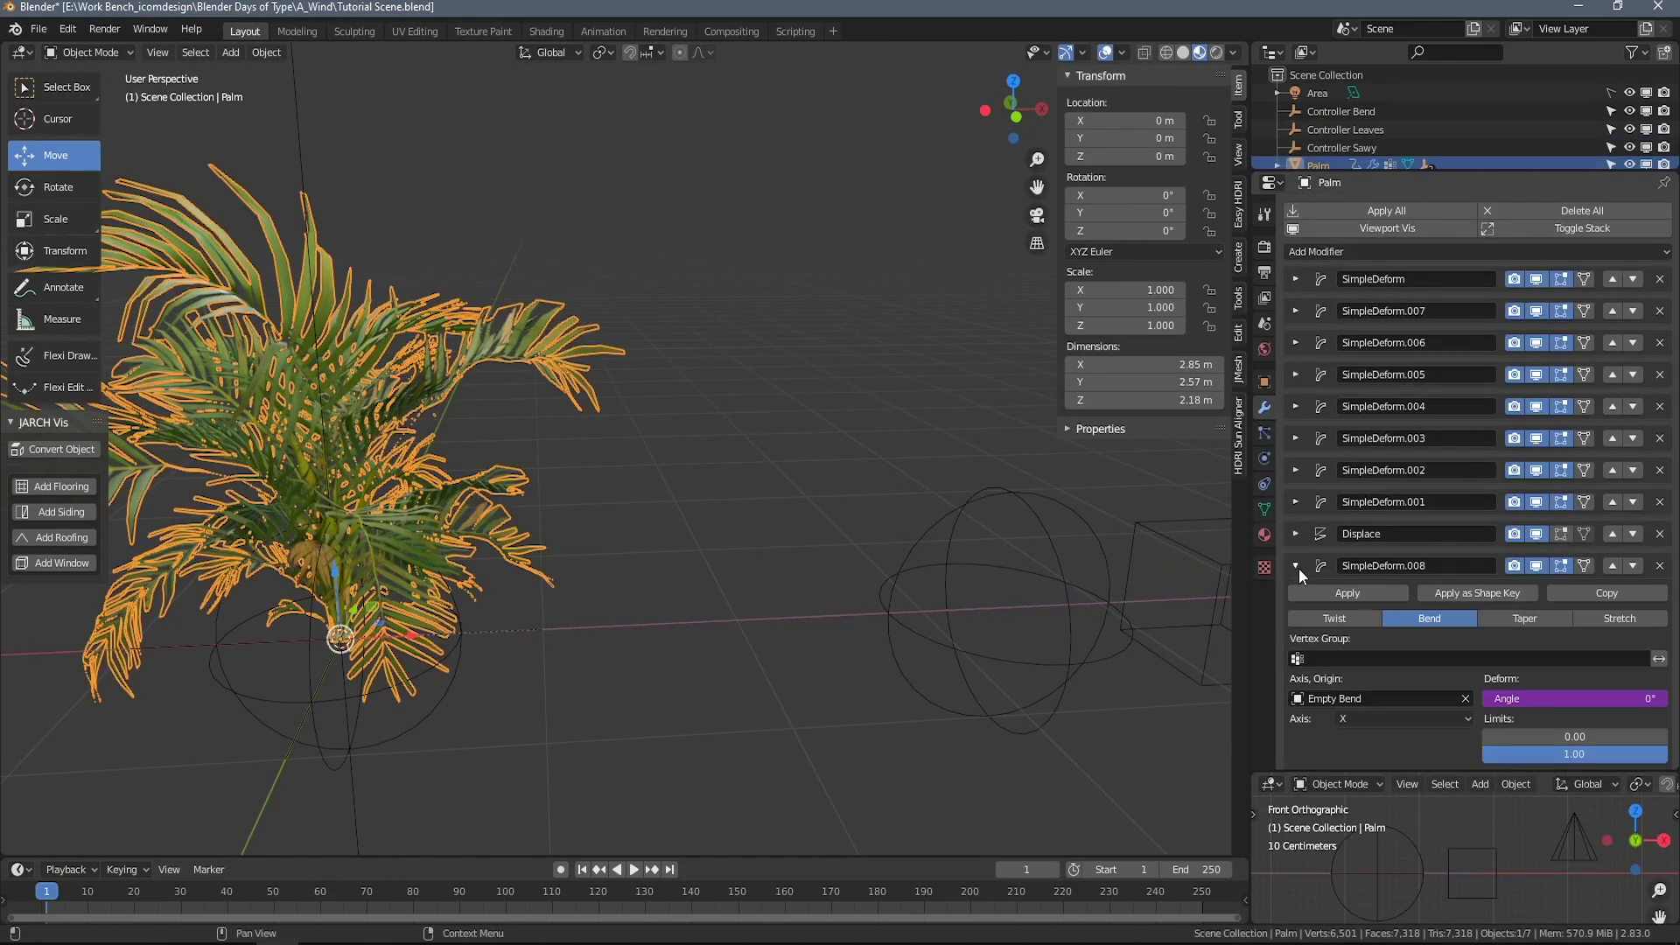
{"action": "left_click", "coordinate": [1295, 566]}
{"action": "left_click", "coordinate": [1295, 501]}
{"action": "left_click", "coordinate": [1440, 654]}
{"action": "left_click", "coordinate": [1296, 502]}
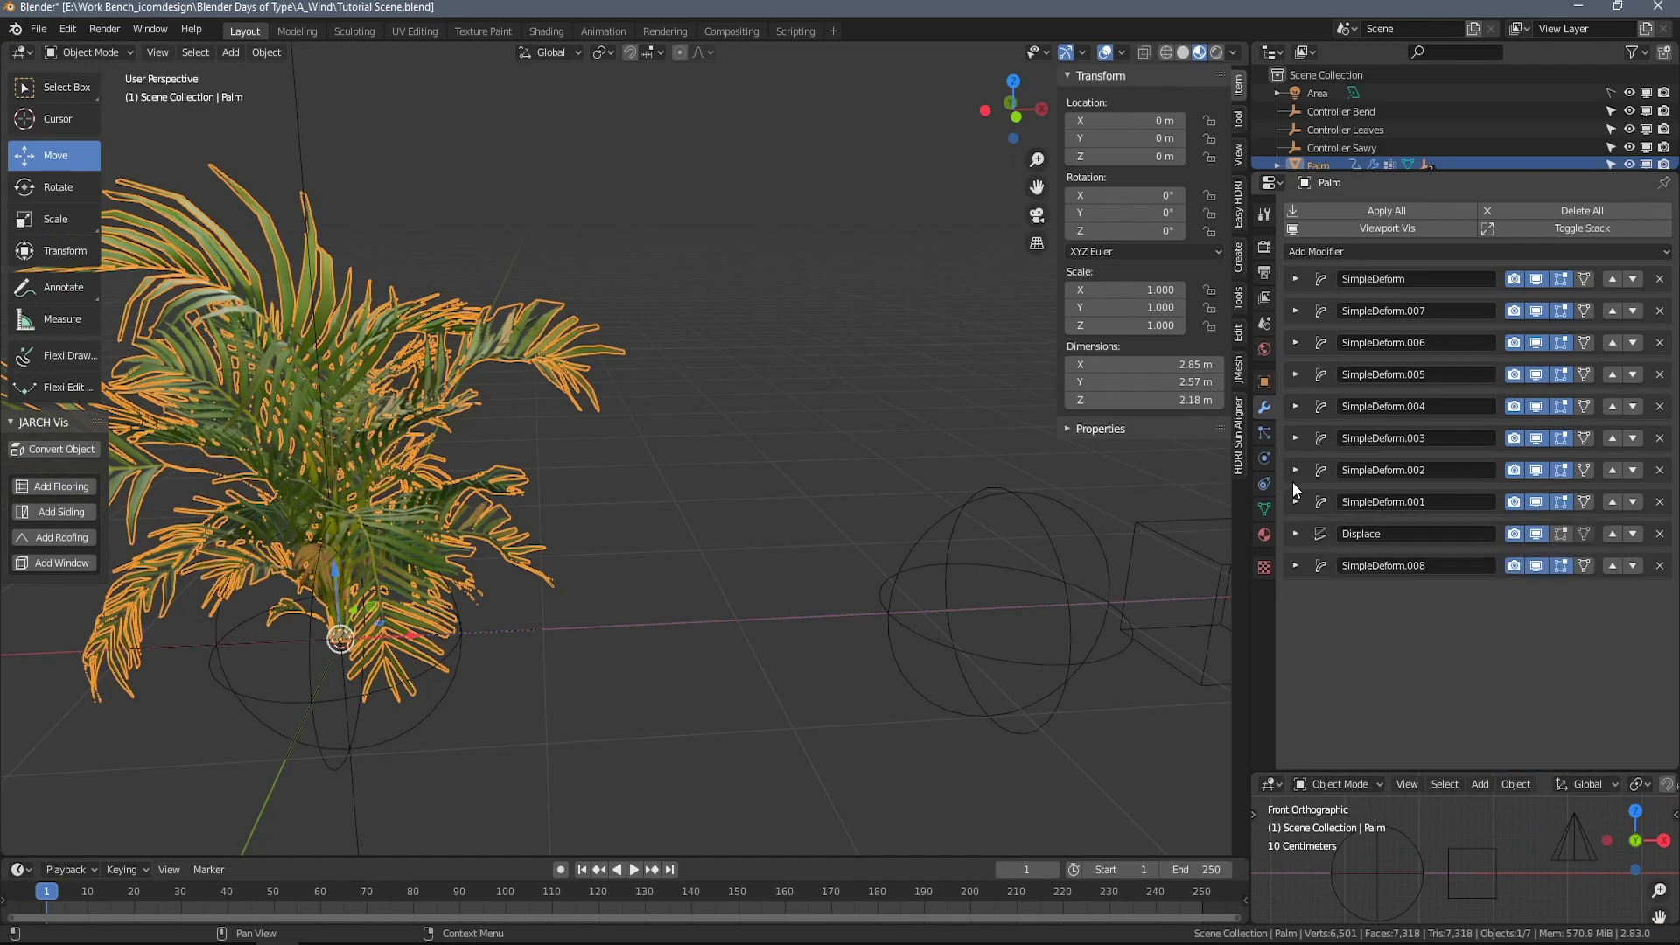
{"action": "left_click", "coordinate": [1295, 438]}
Rotate the sway cube again while checking the sway deformer's axis, then undo the rotations.
{"action": "left_click", "coordinate": [1450, 850]}
{"action": "key", "text": "r"}
{"action": "key", "text": "r"}
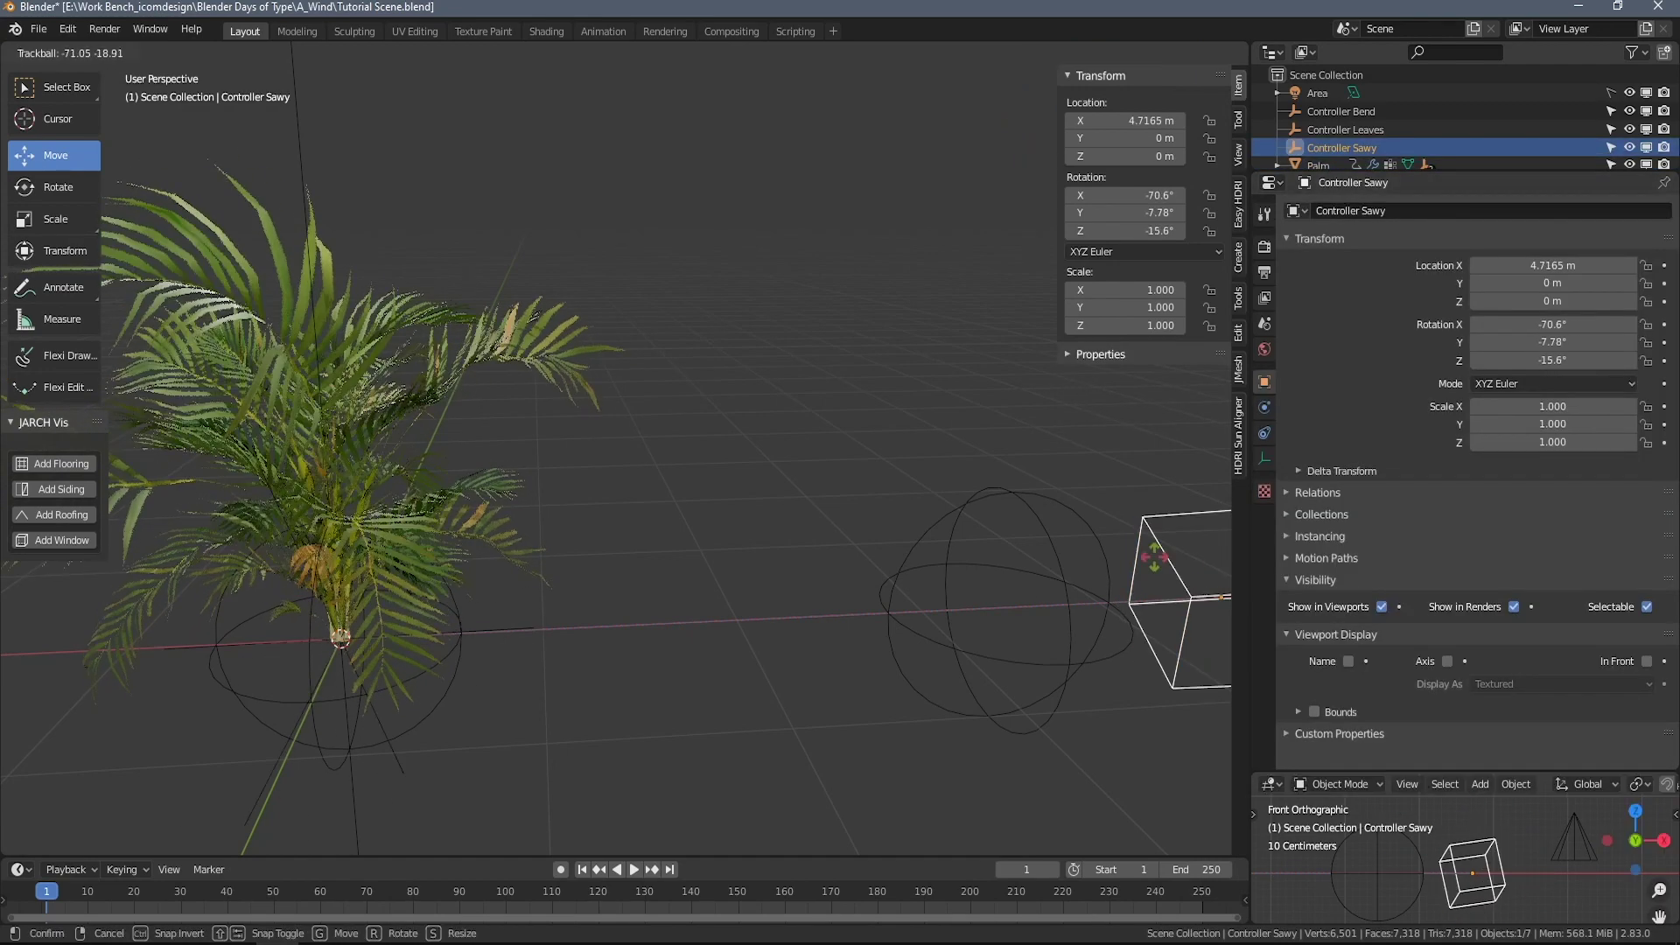
{"action": "left_click", "coordinate": [1318, 165]}
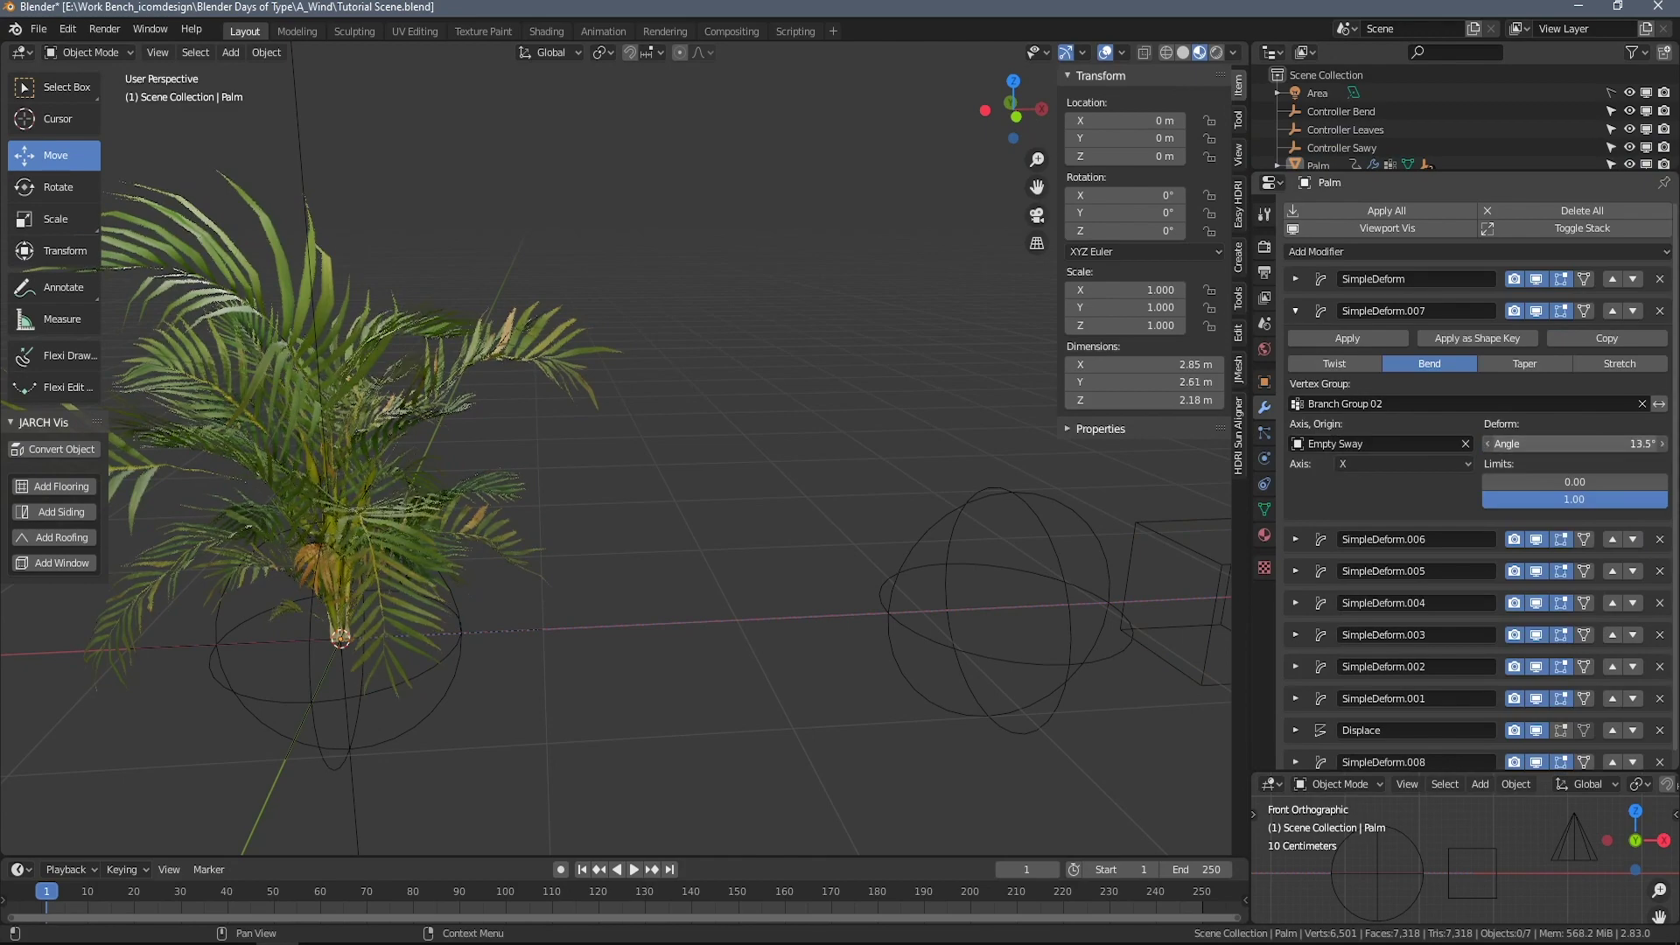
{"action": "left_click", "coordinate": [1405, 527]}
{"action": "left_click", "coordinate": [1125, 604]}
{"action": "key", "text": "r"}
{"action": "key", "text": "r"}
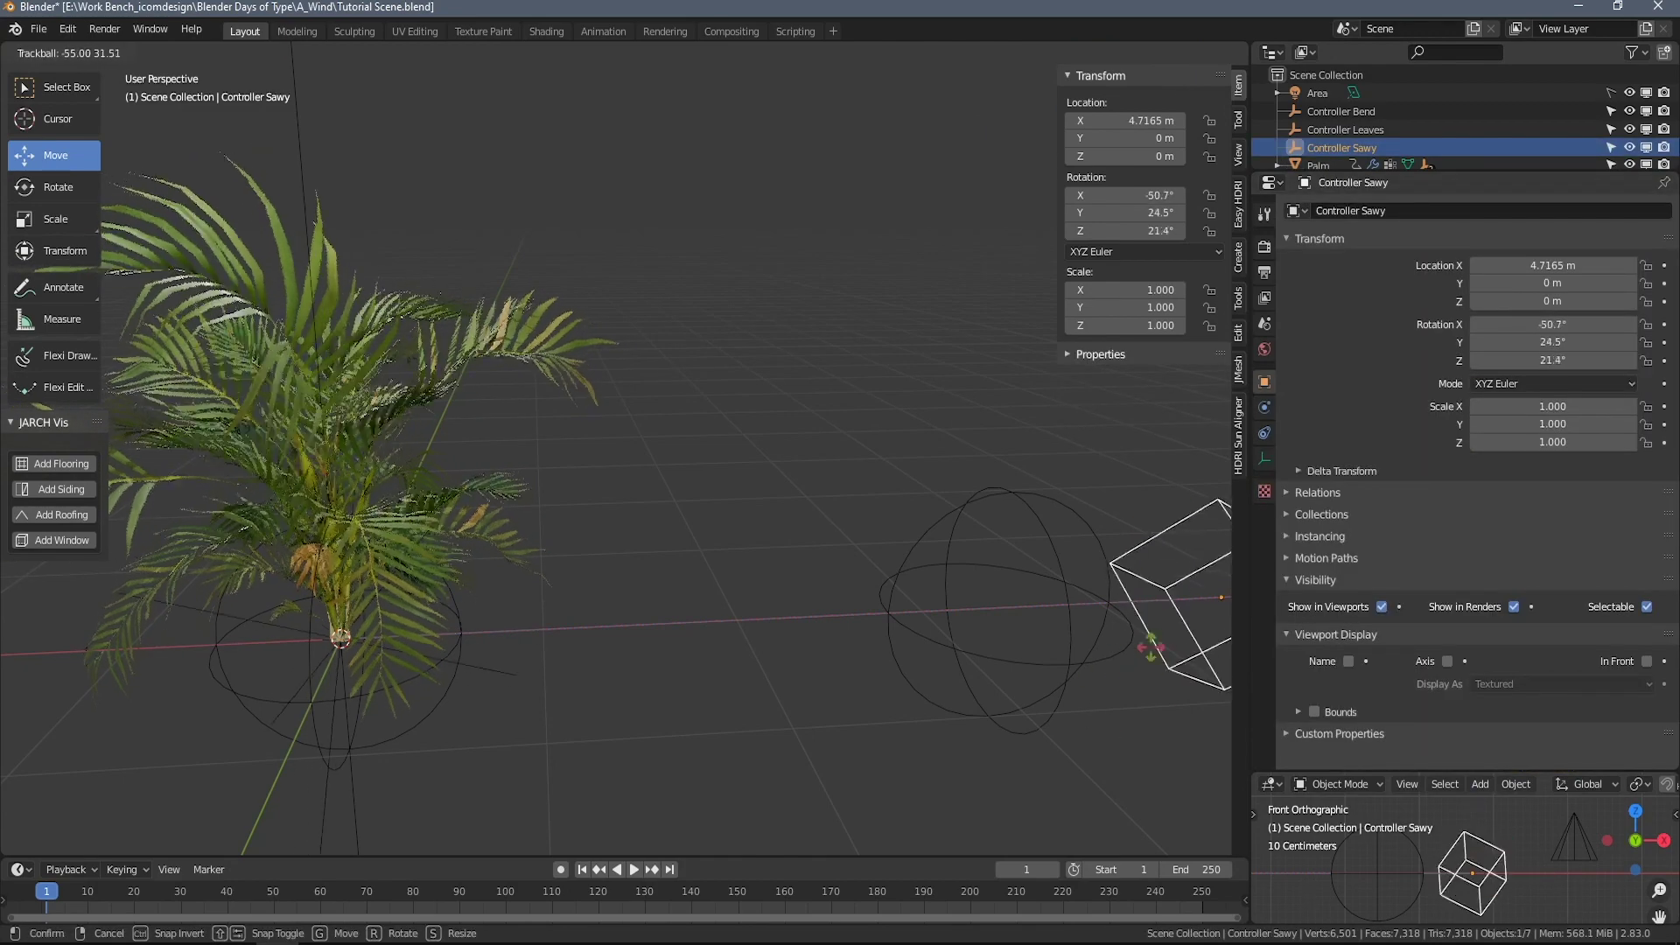
{"action": "left_click", "coordinate": [574, 574]}
{"action": "key", "text": "ctrl+z"}
{"action": "key", "text": "ctrl+z"}
{"action": "key", "text": "ctrl+z"}
{"action": "key", "text": "ctrl+z"}
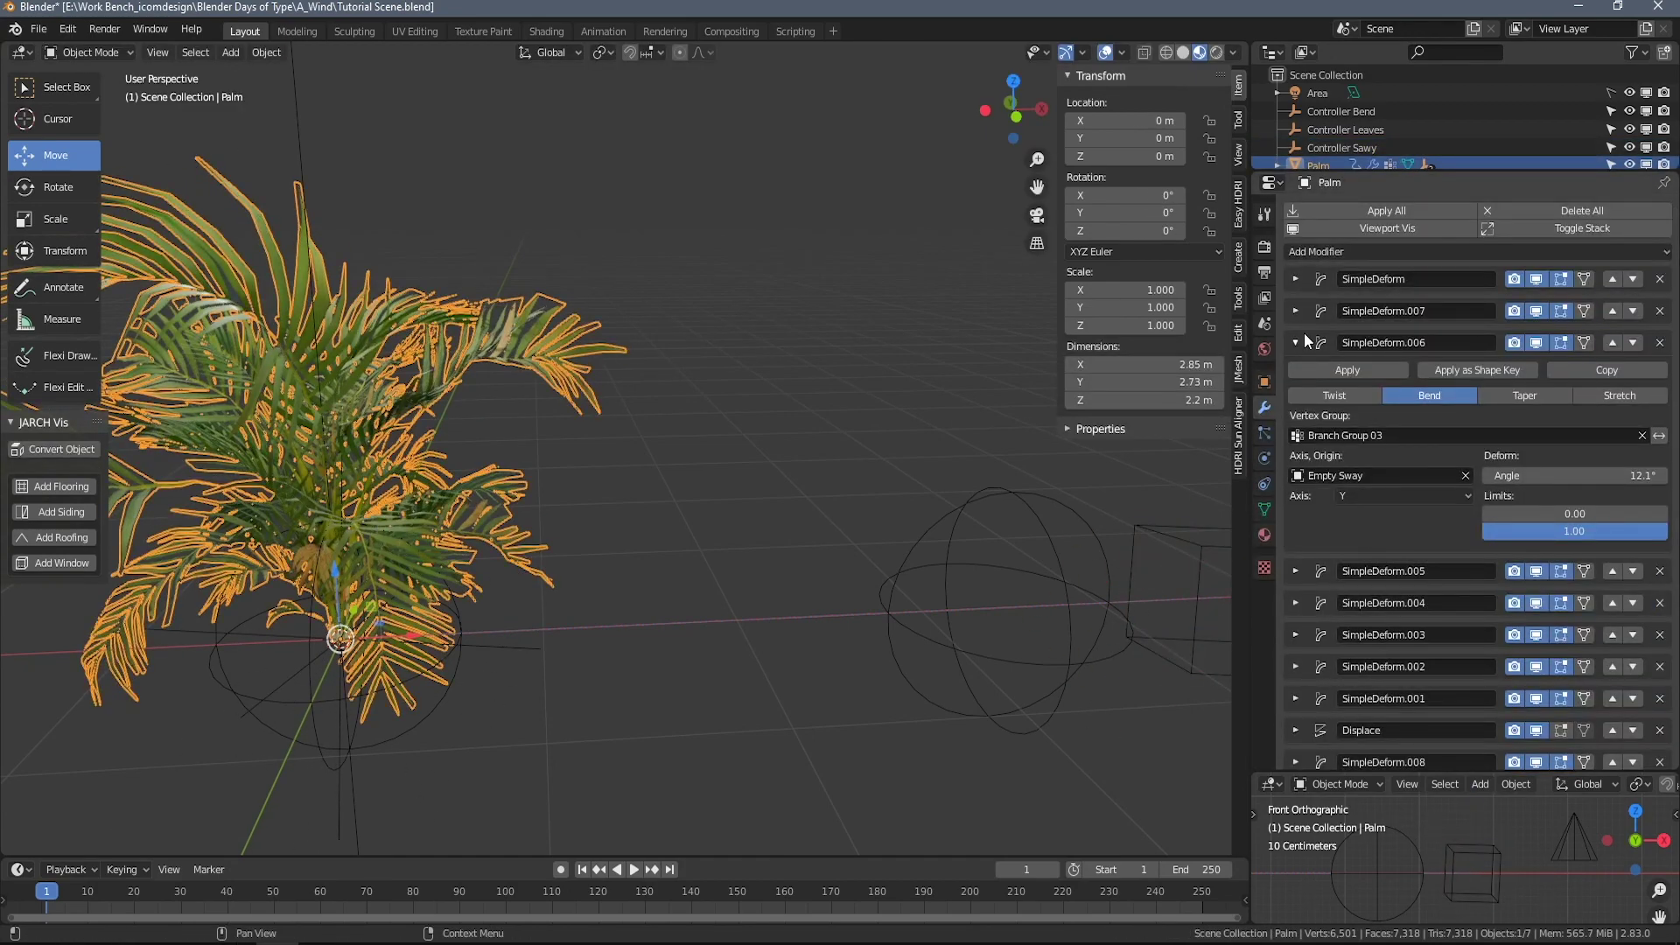
{"action": "scroll", "coordinate": [788, 490], "scroll_direction": "down", "scroll_amount": 3}
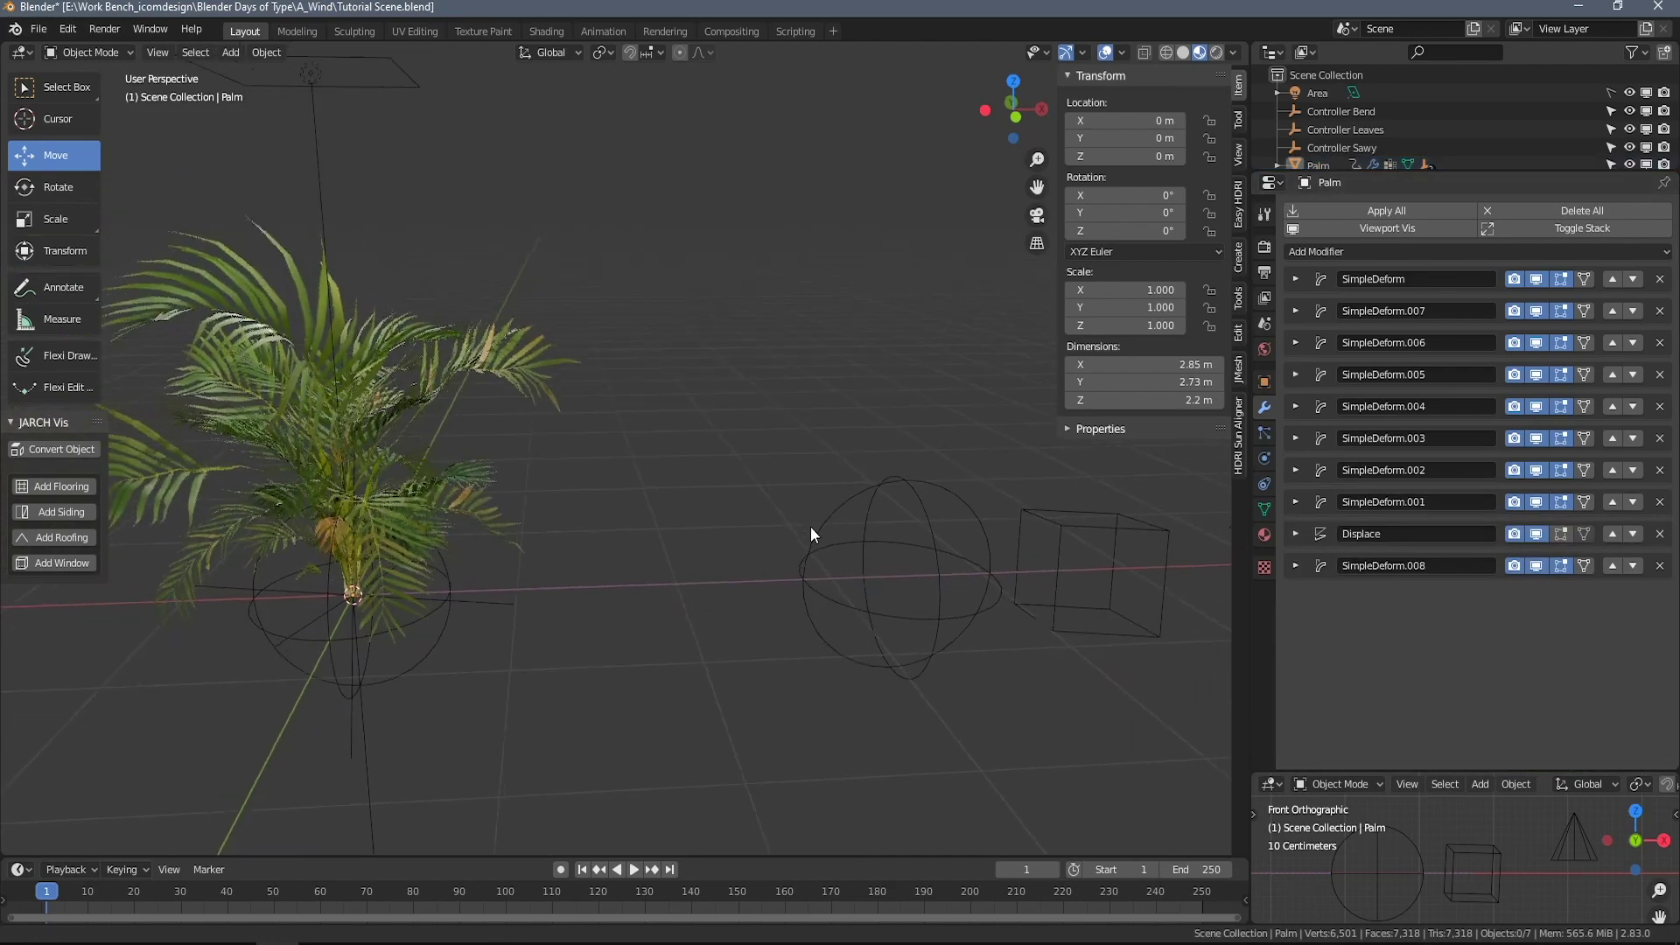
{"action": "key", "text": "ctrl+z"}
{"action": "key", "text": "ctrl+z"}
{"action": "key", "text": "ctrl+z"}
Frame the view on the Controller Leaves cone and start moving it along X.
{"action": "key", "text": "KP_Decimal"}
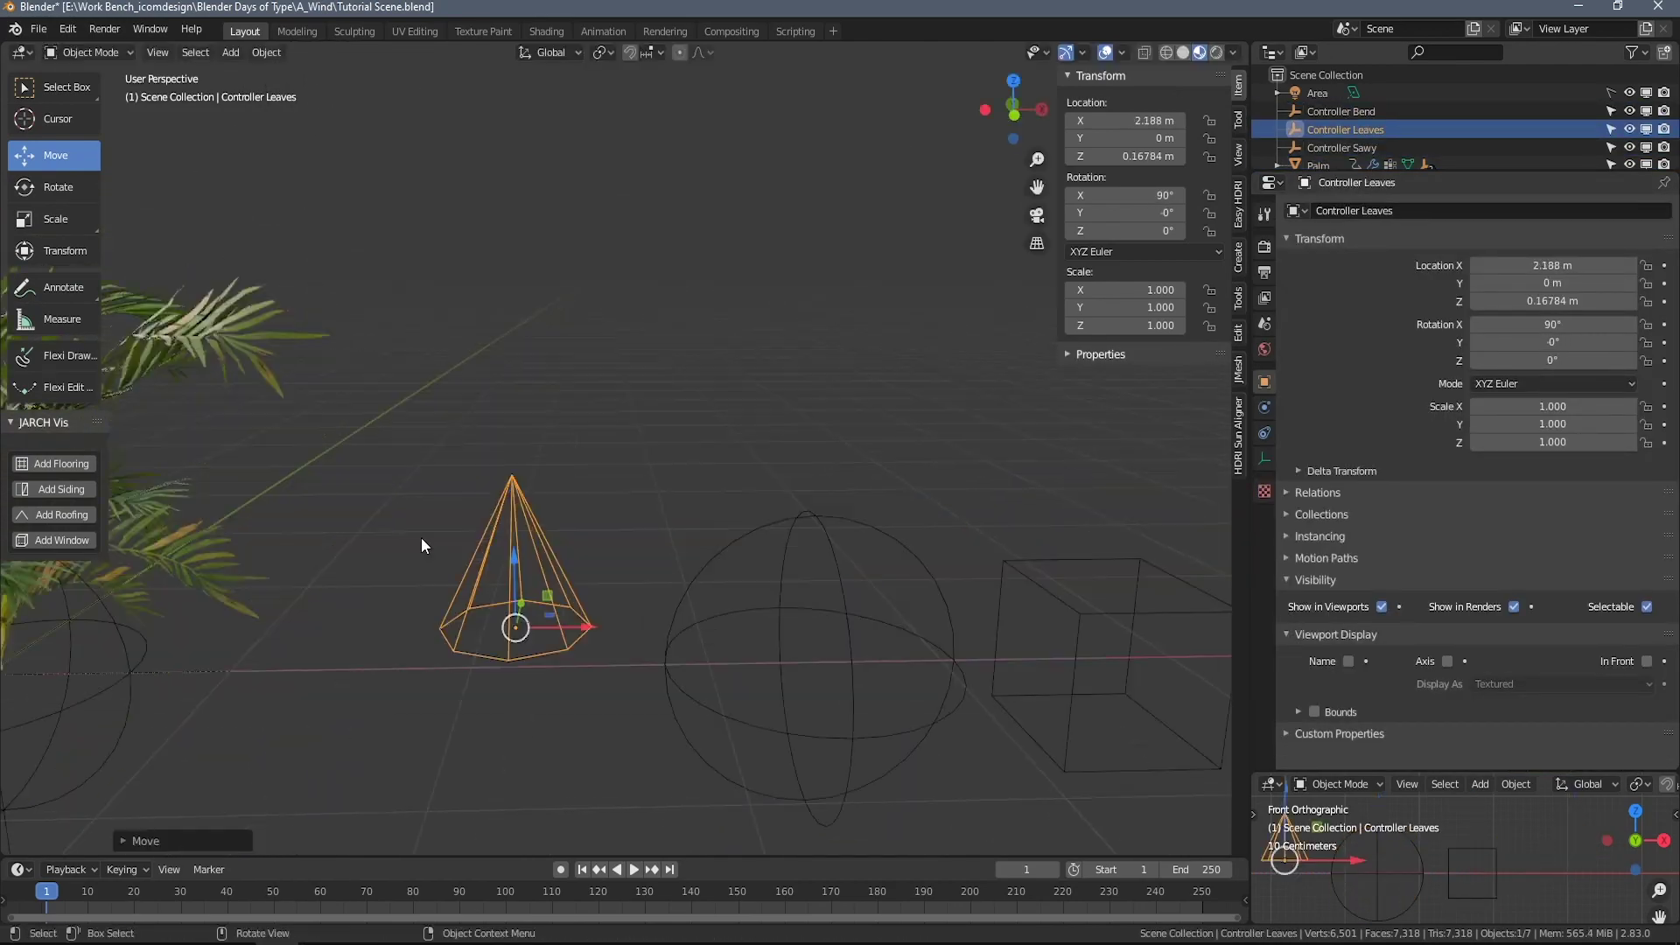
{"action": "scroll", "coordinate": [907, 632], "scroll_direction": "up", "scroll_amount": 3}
{"action": "key", "text": "g"}
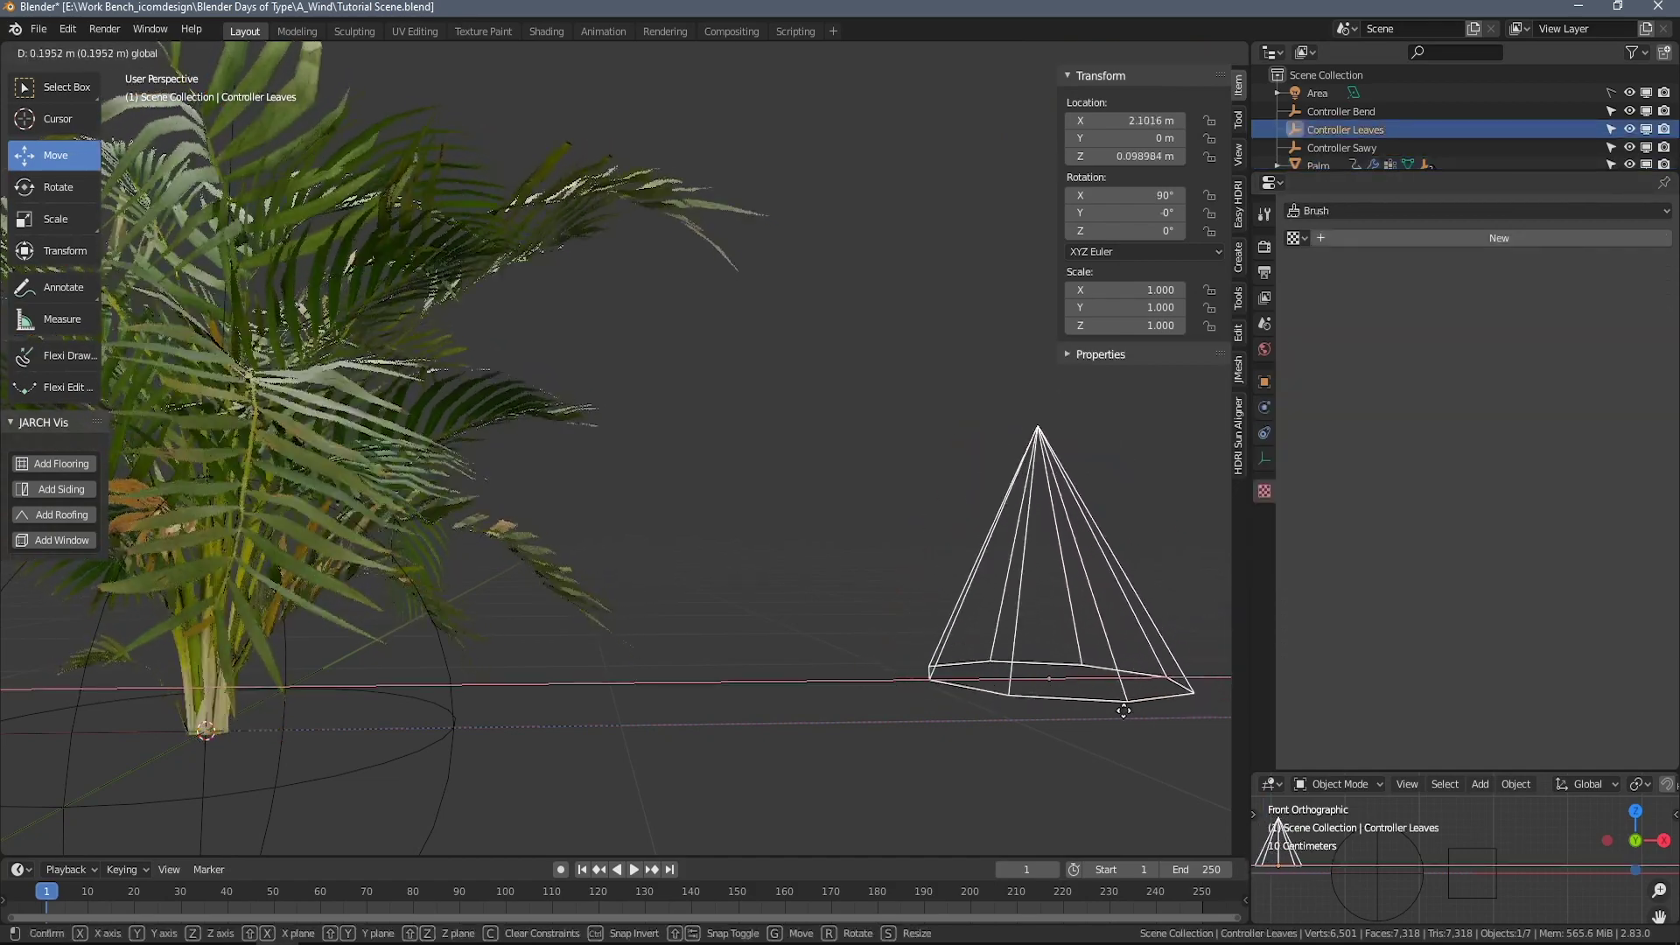
Confirm the leaves cone's new X position and test playback, stopping at frame 1.
{"action": "scroll", "coordinate": [1124, 710], "scroll_direction": "down", "scroll_amount": 5}
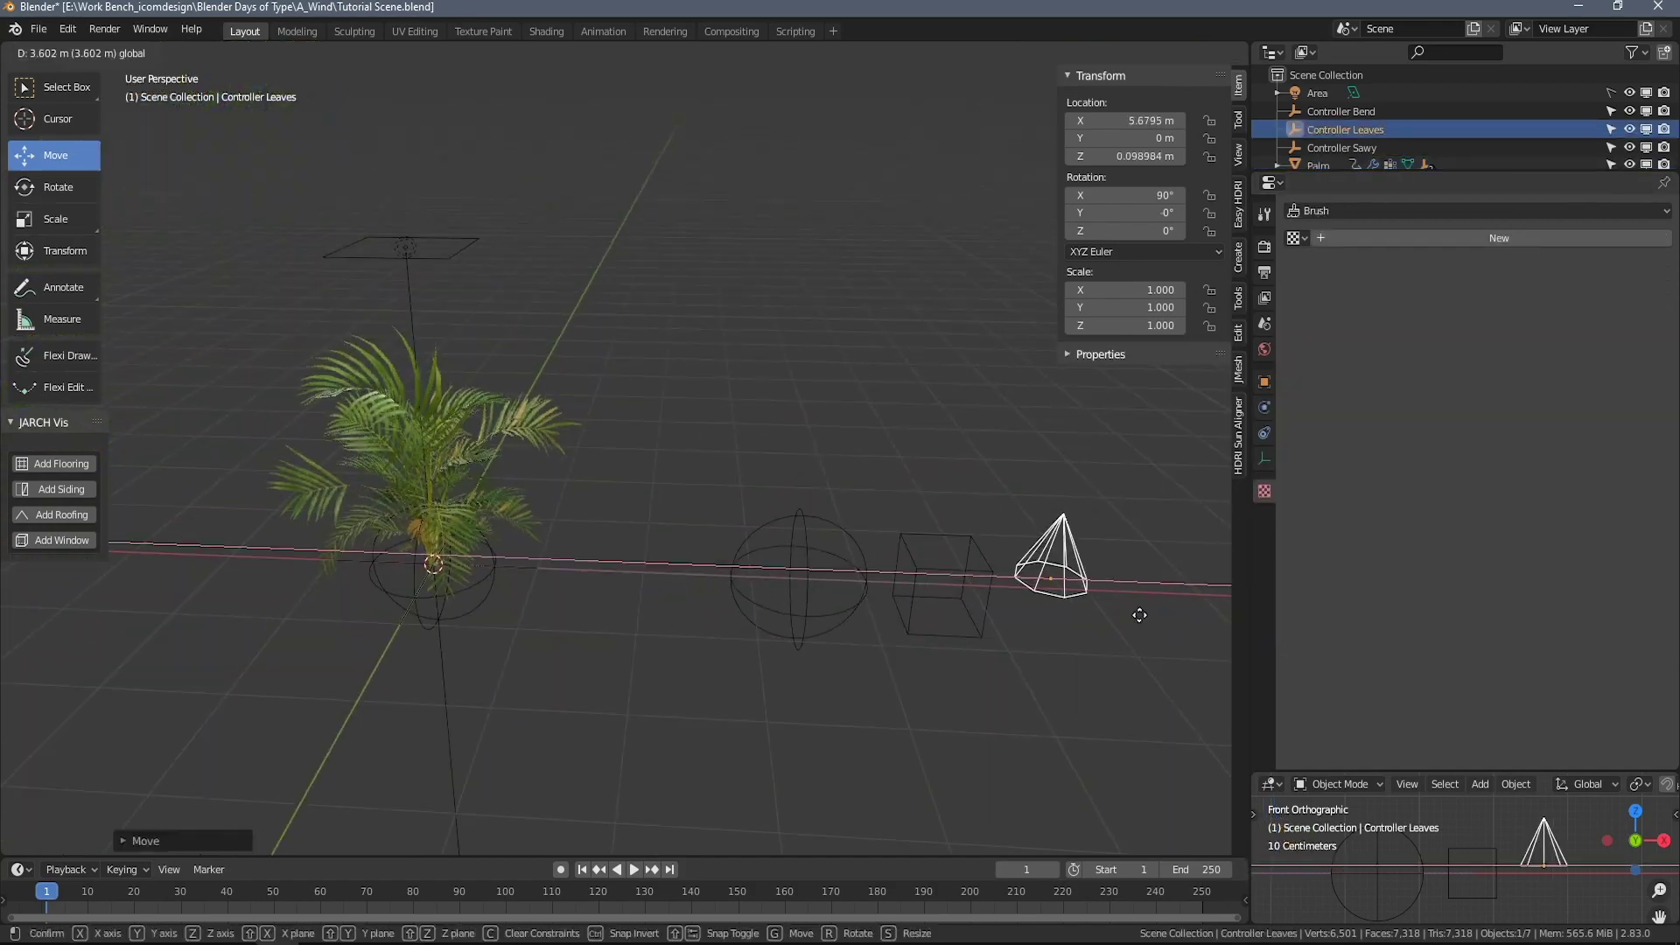
{"action": "left_click", "coordinate": [1011, 642]}
{"action": "left_click", "coordinate": [670, 869]}
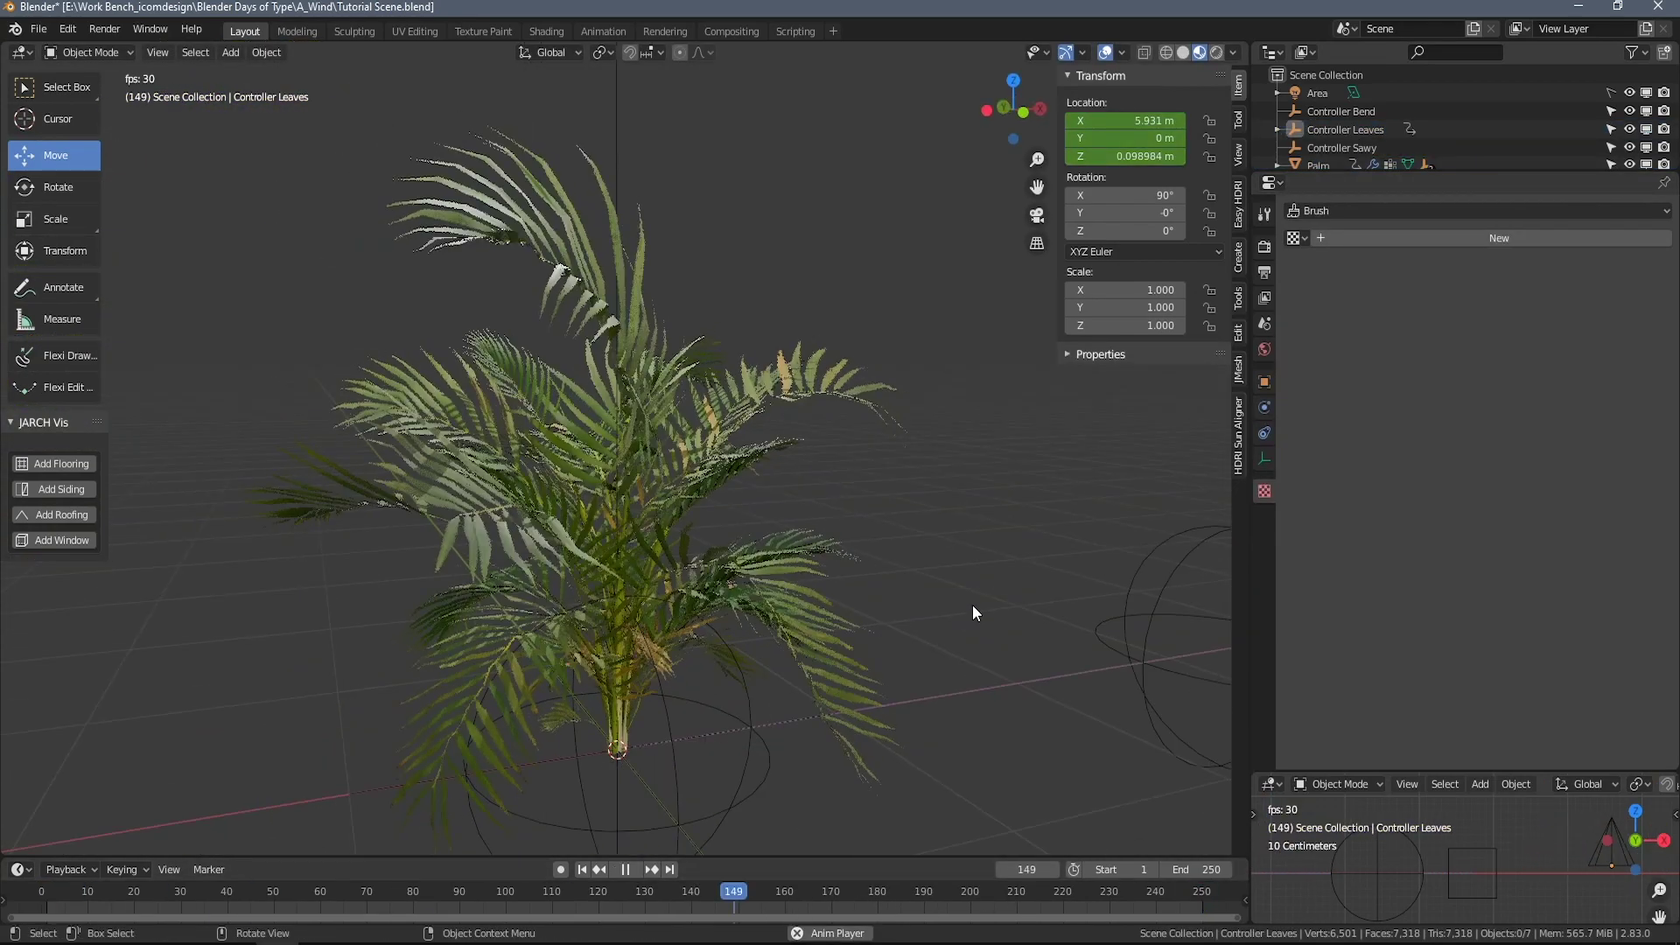
{"action": "left_click", "coordinate": [625, 869]}
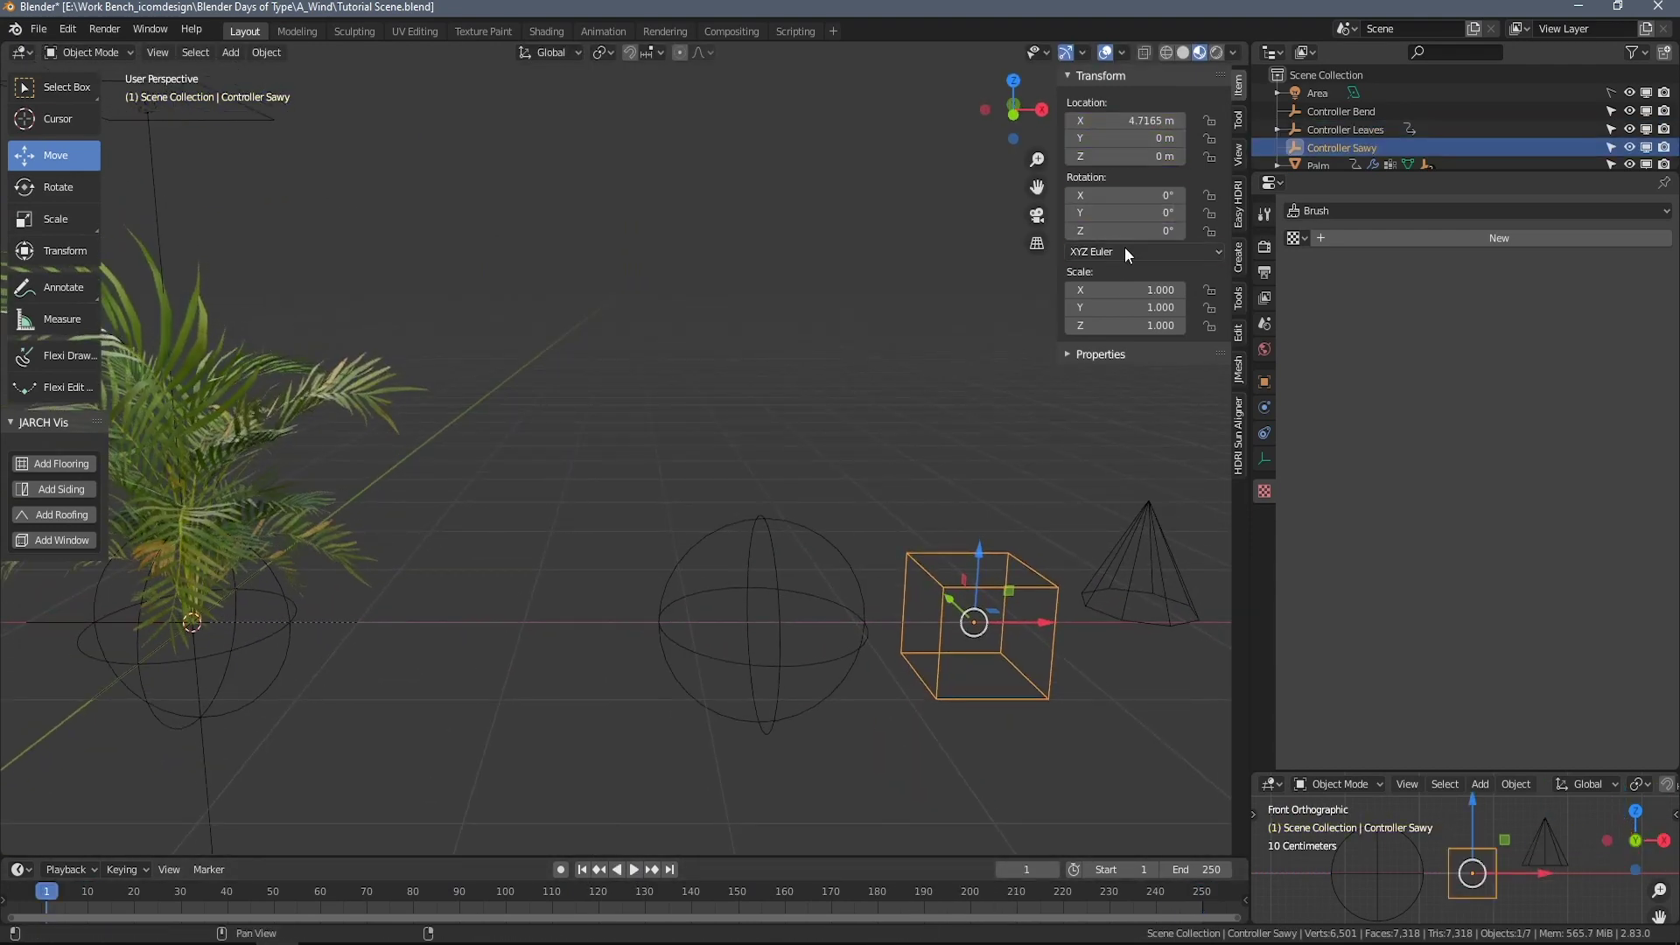
Keyframe the sway cube's rotation at frame 1 and set all three rotation values to -0.1d at frame 250.
{"action": "key", "text": "i"}
{"action": "right_click", "coordinate": [1126, 247]}
{"action": "left_click", "coordinate": [670, 868]}
{"action": "left_click_drag", "start_coordinate": [1124, 196], "coordinate": [1124, 230]}
{"action": "type", "text": "-0.1d"}
{"action": "key", "text": "Return"}
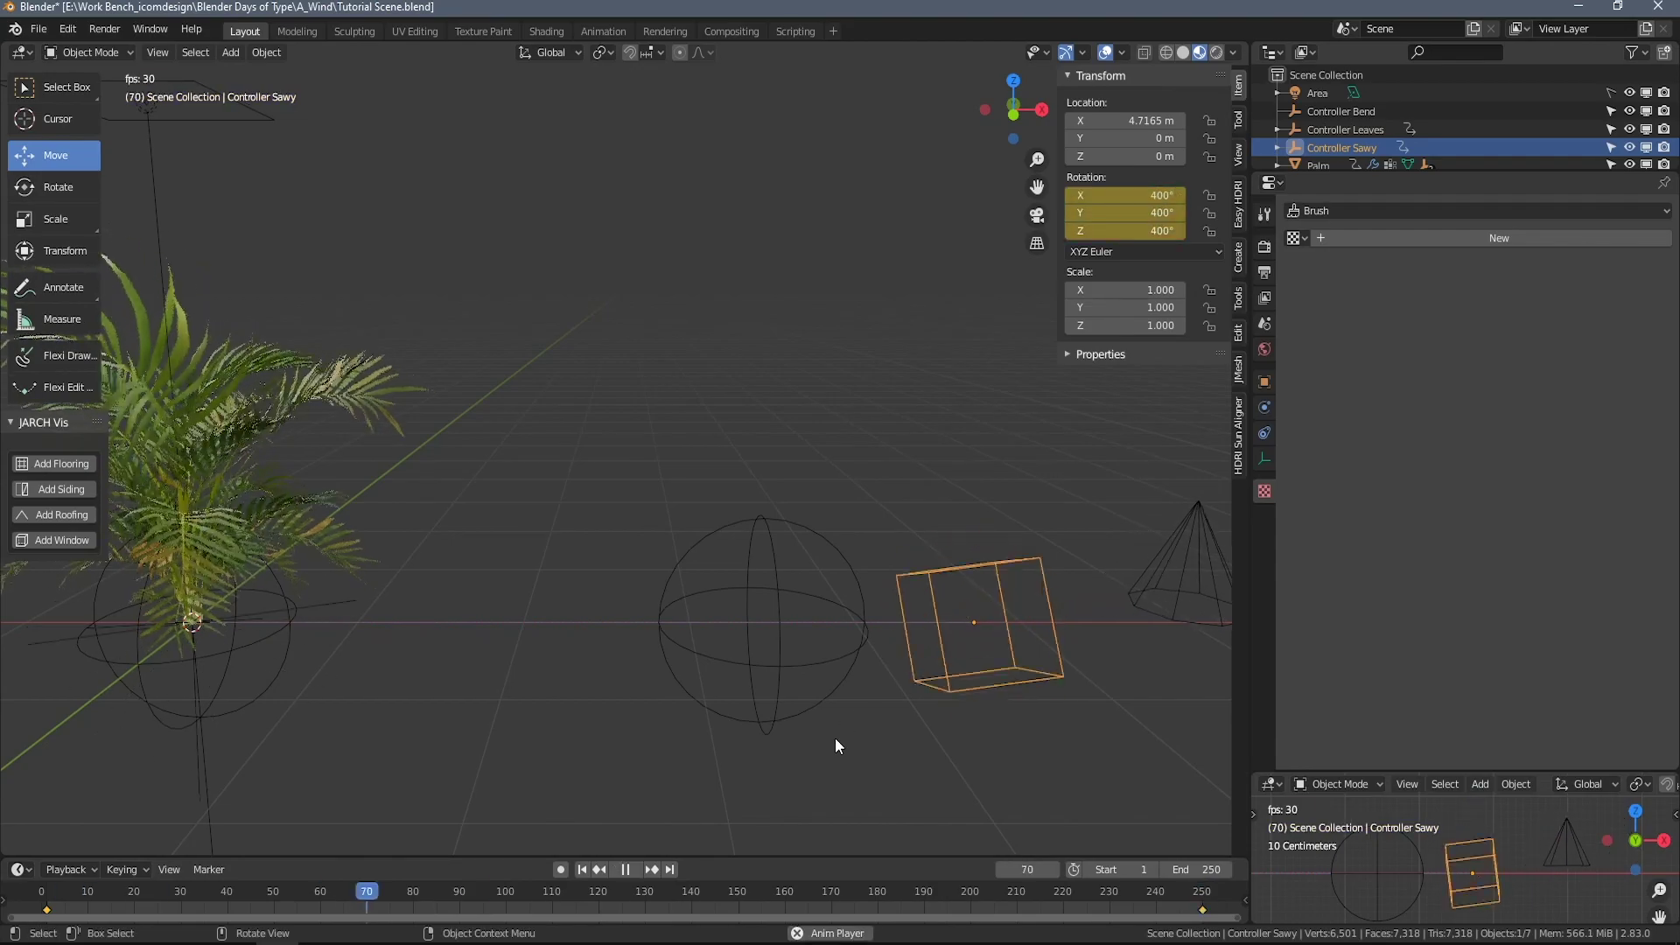
Play the animation to watch the palm sway, then enlarge the split-off front view.
{"action": "middle_click_drag", "start_coordinate": [834, 738], "coordinate": [733, 669], "text": "shift"}
{"action": "left_click", "coordinate": [643, 902]}
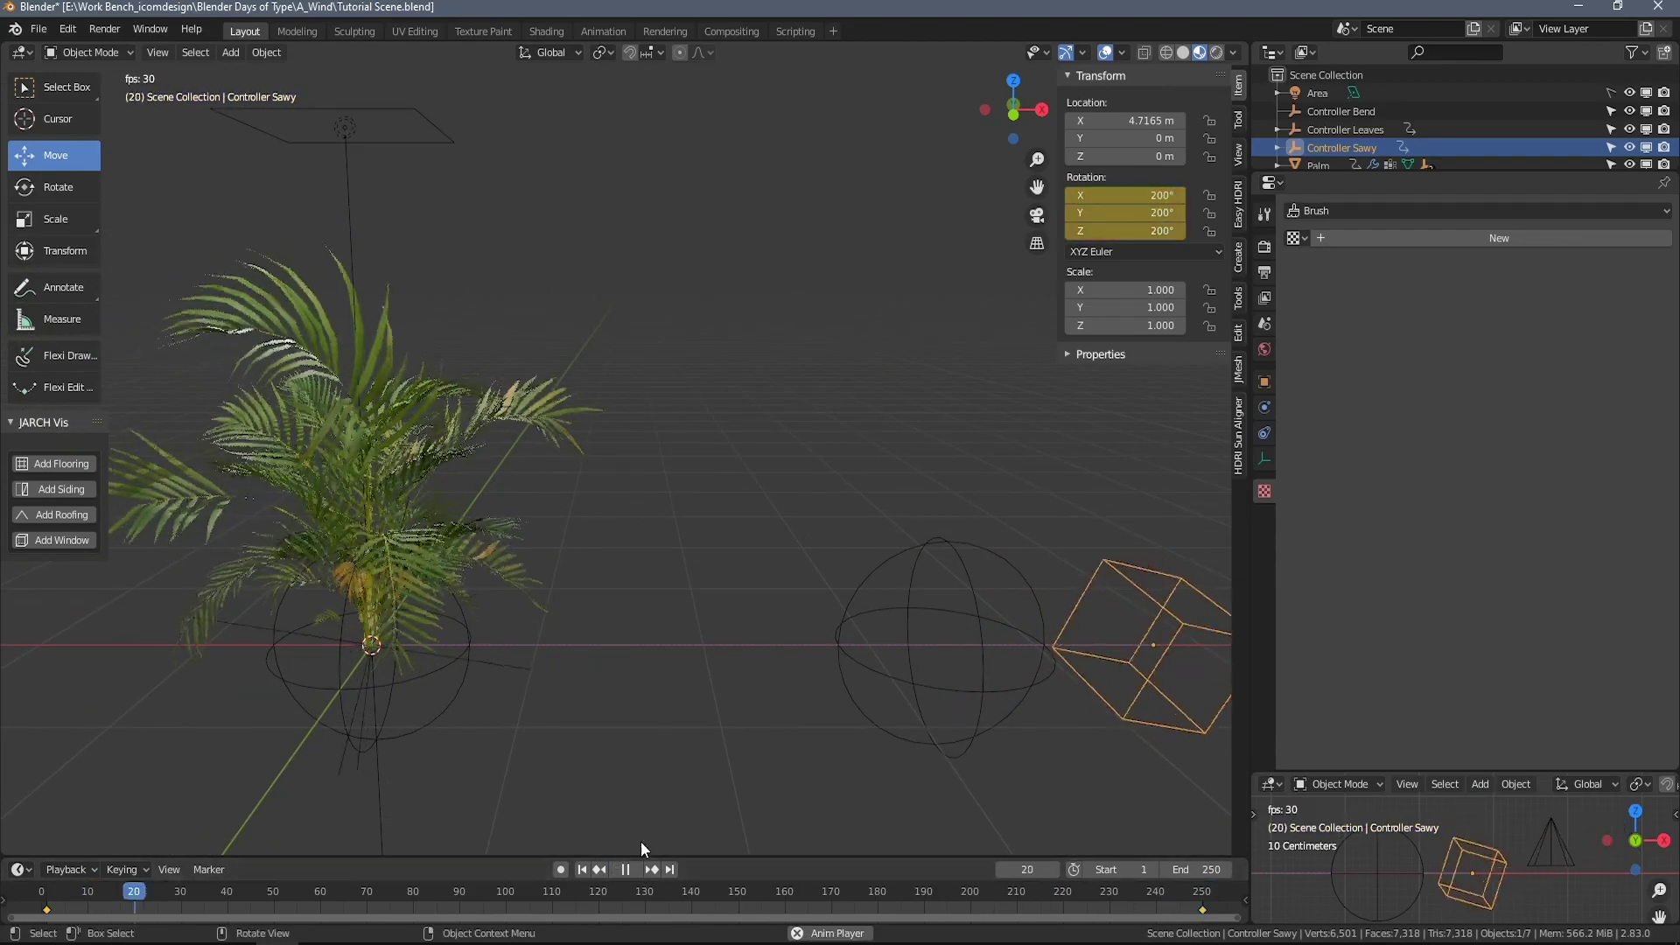
{"action": "middle_click_drag", "start_coordinate": [641, 842], "coordinate": [943, 529]}
{"action": "key", "text": "space"}
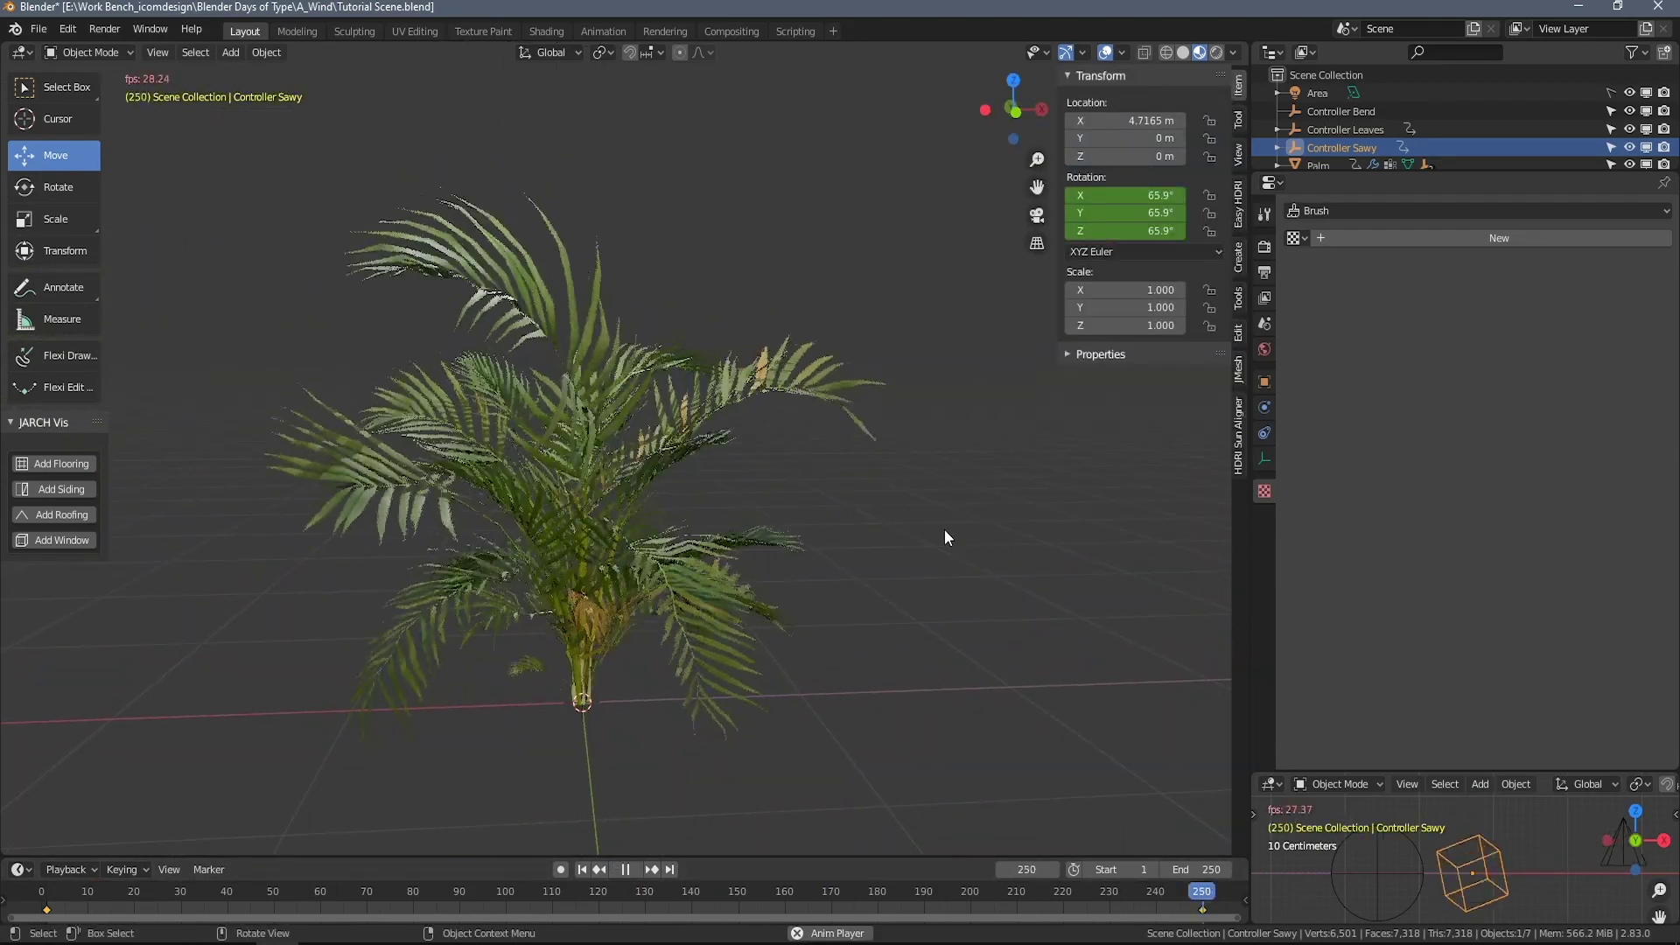
{"action": "scroll", "coordinate": [1006, 543], "scroll_direction": "up", "scroll_amount": 4}
{"action": "scroll", "coordinate": [963, 551], "scroll_direction": "down", "scroll_amount": 5}
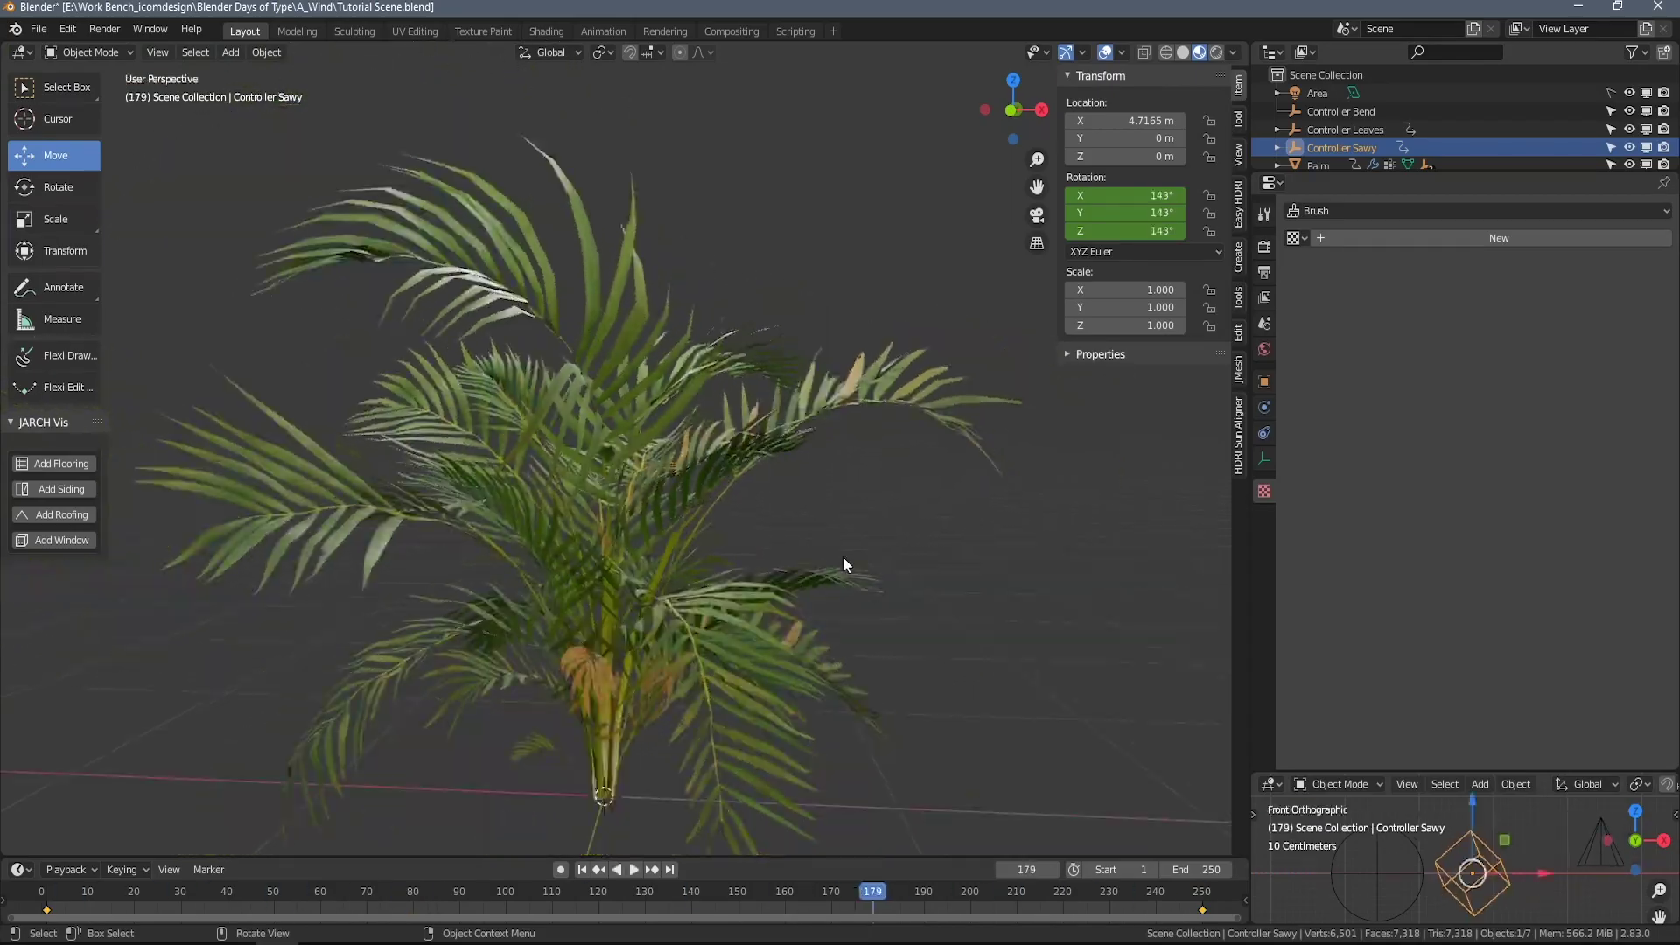
{"action": "left_click_drag", "start_coordinate": [1444, 774], "coordinate": [1444, 662]}
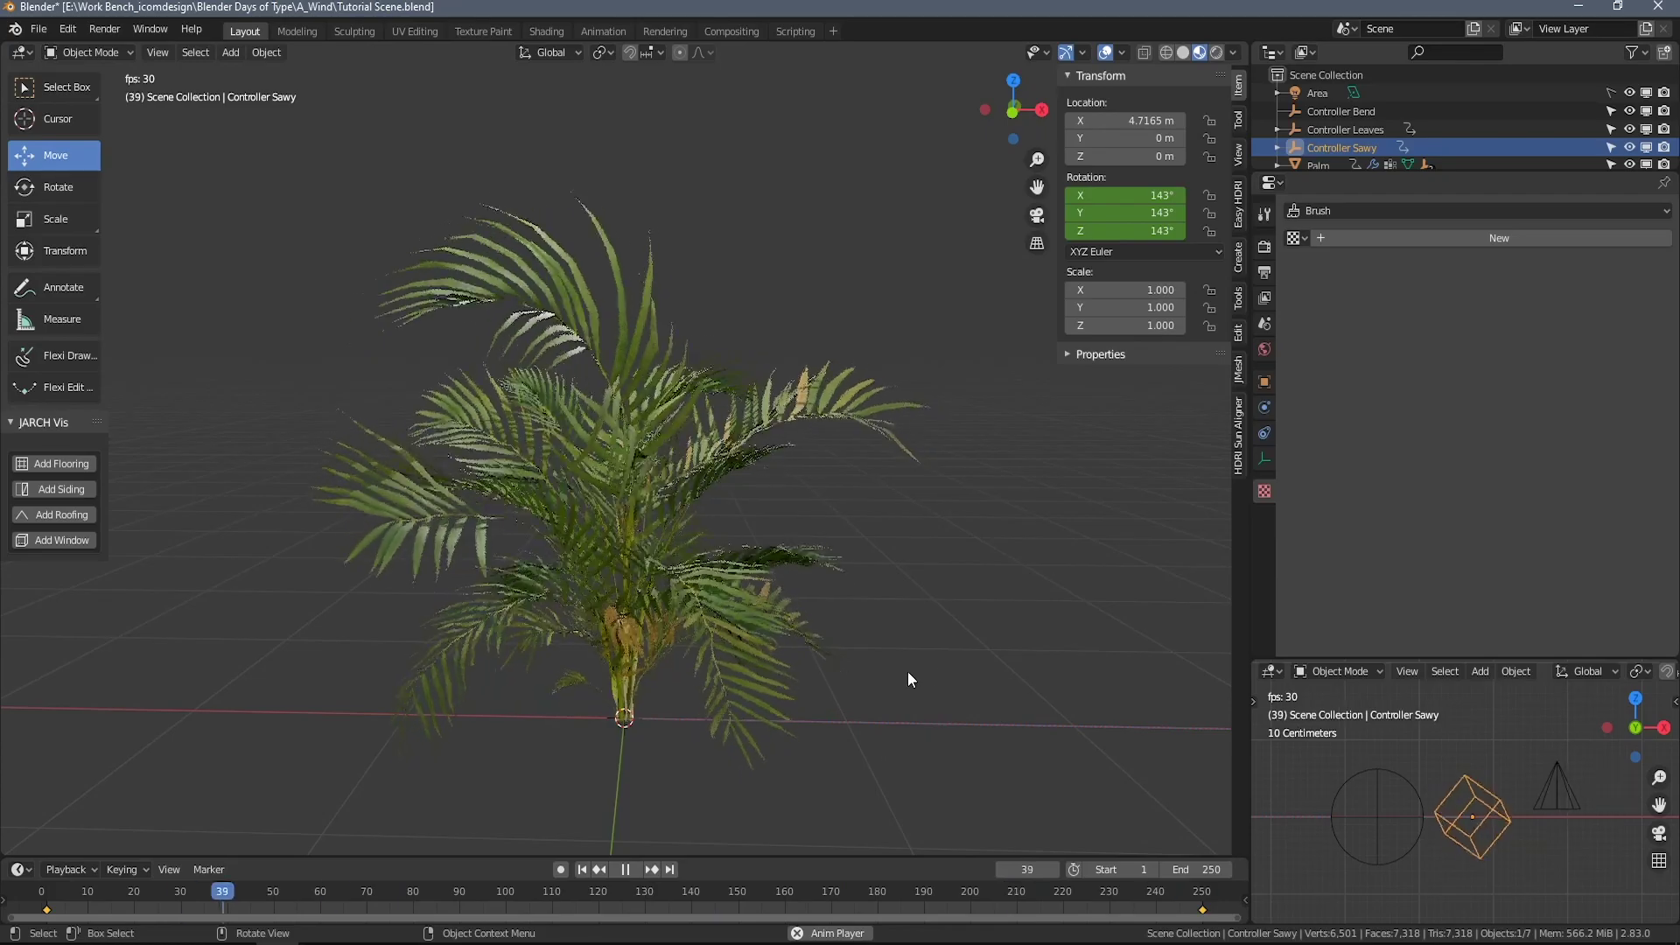
Show the Eevee render settings and select the Controller Bend circle, back at frame 1.
{"action": "left_click", "coordinate": [1264, 272]}
{"action": "left_click", "coordinate": [1265, 246]}
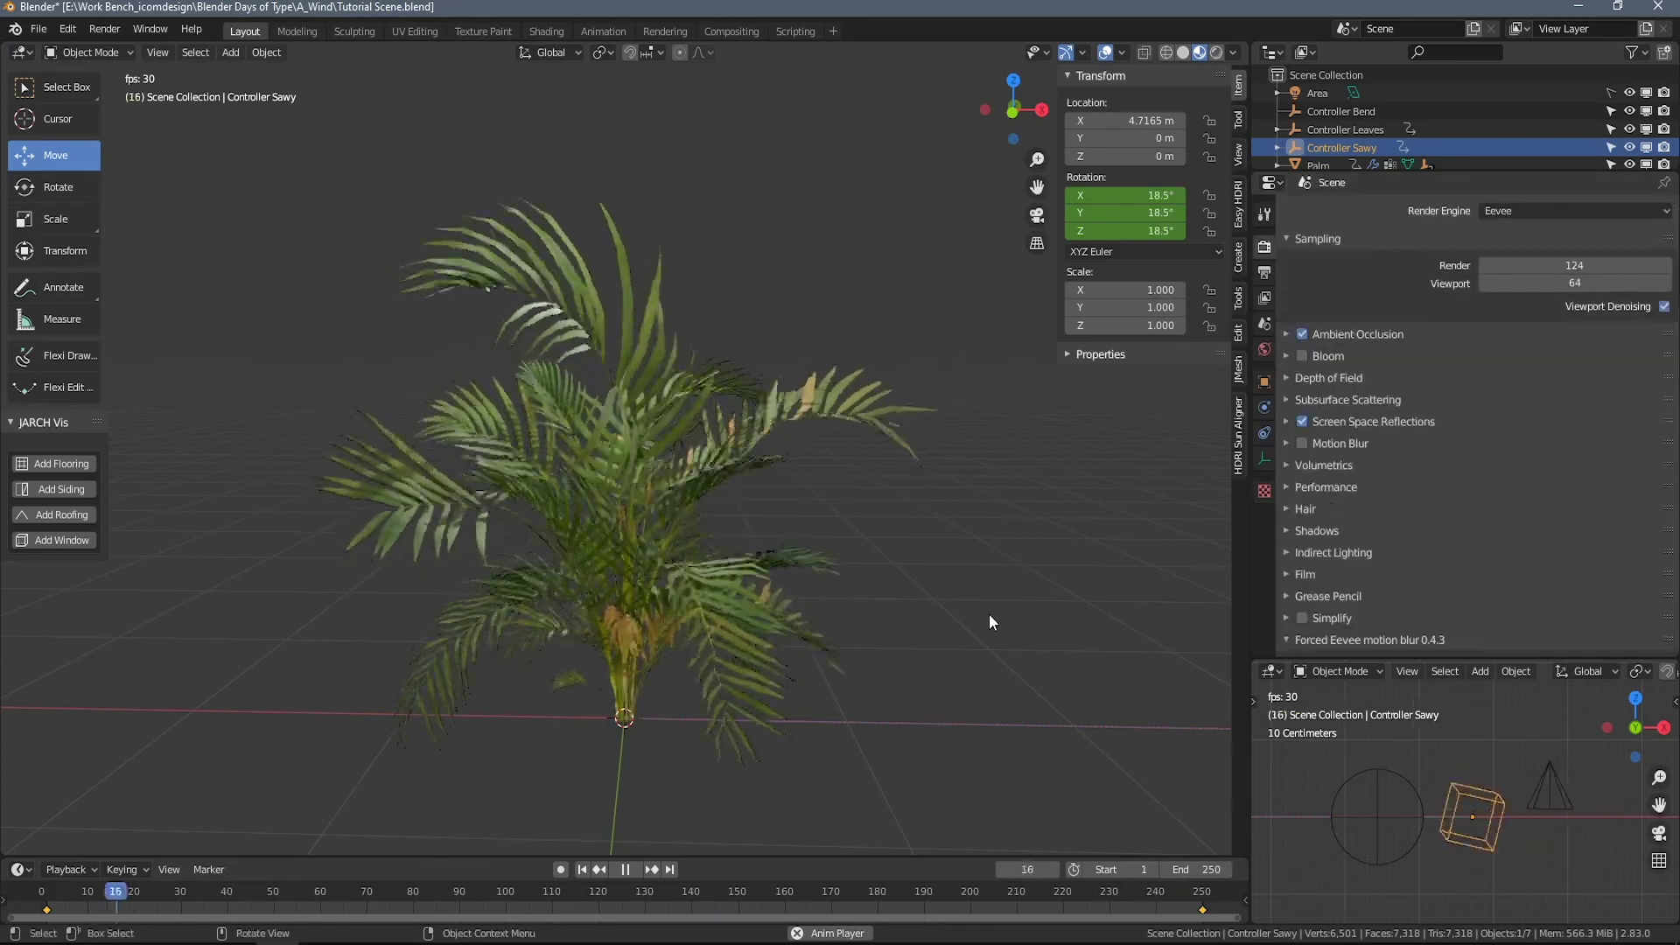
{"action": "left_click", "coordinate": [1420, 829]}
{"action": "key", "text": "r"}
{"action": "key", "text": "Escape"}
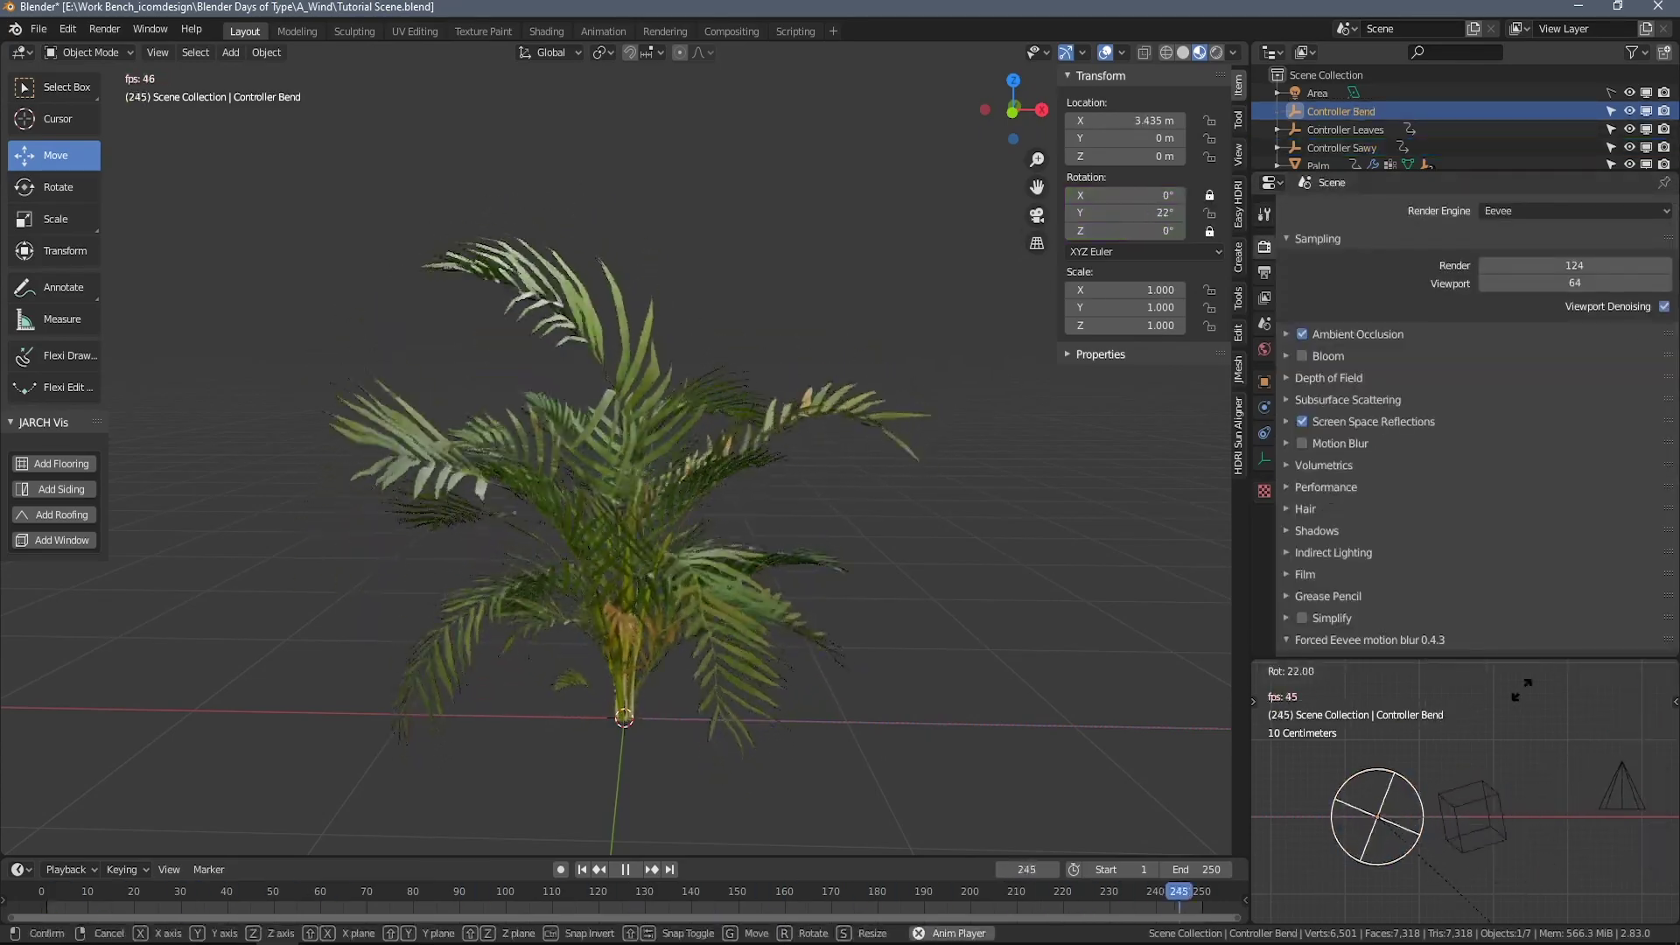
{"action": "key", "text": "Escape"}
Keyframe Controller Bend's rotation at frame 1, then at 25.3° on Y at frame 70, and play.
{"action": "key", "text": "i"}
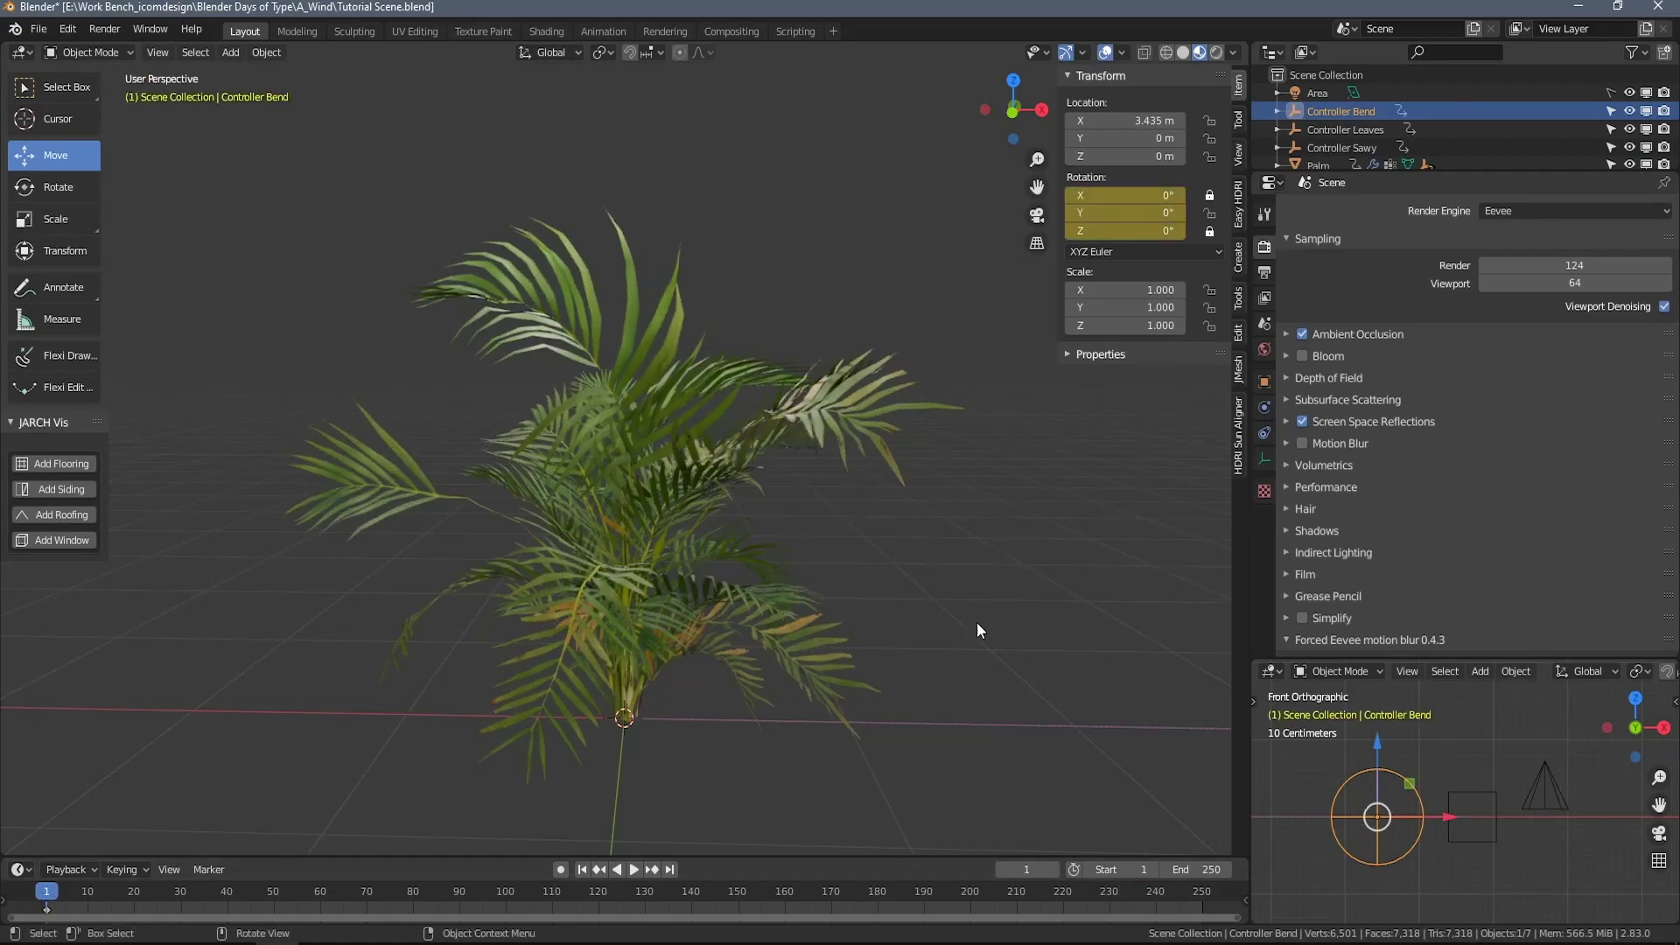
{"action": "left_click", "coordinate": [367, 891]}
{"action": "left_click_drag", "start_coordinate": [1128, 213], "coordinate": [1130, 220]}
{"action": "key", "text": "i"}
{"action": "key", "text": "space"}
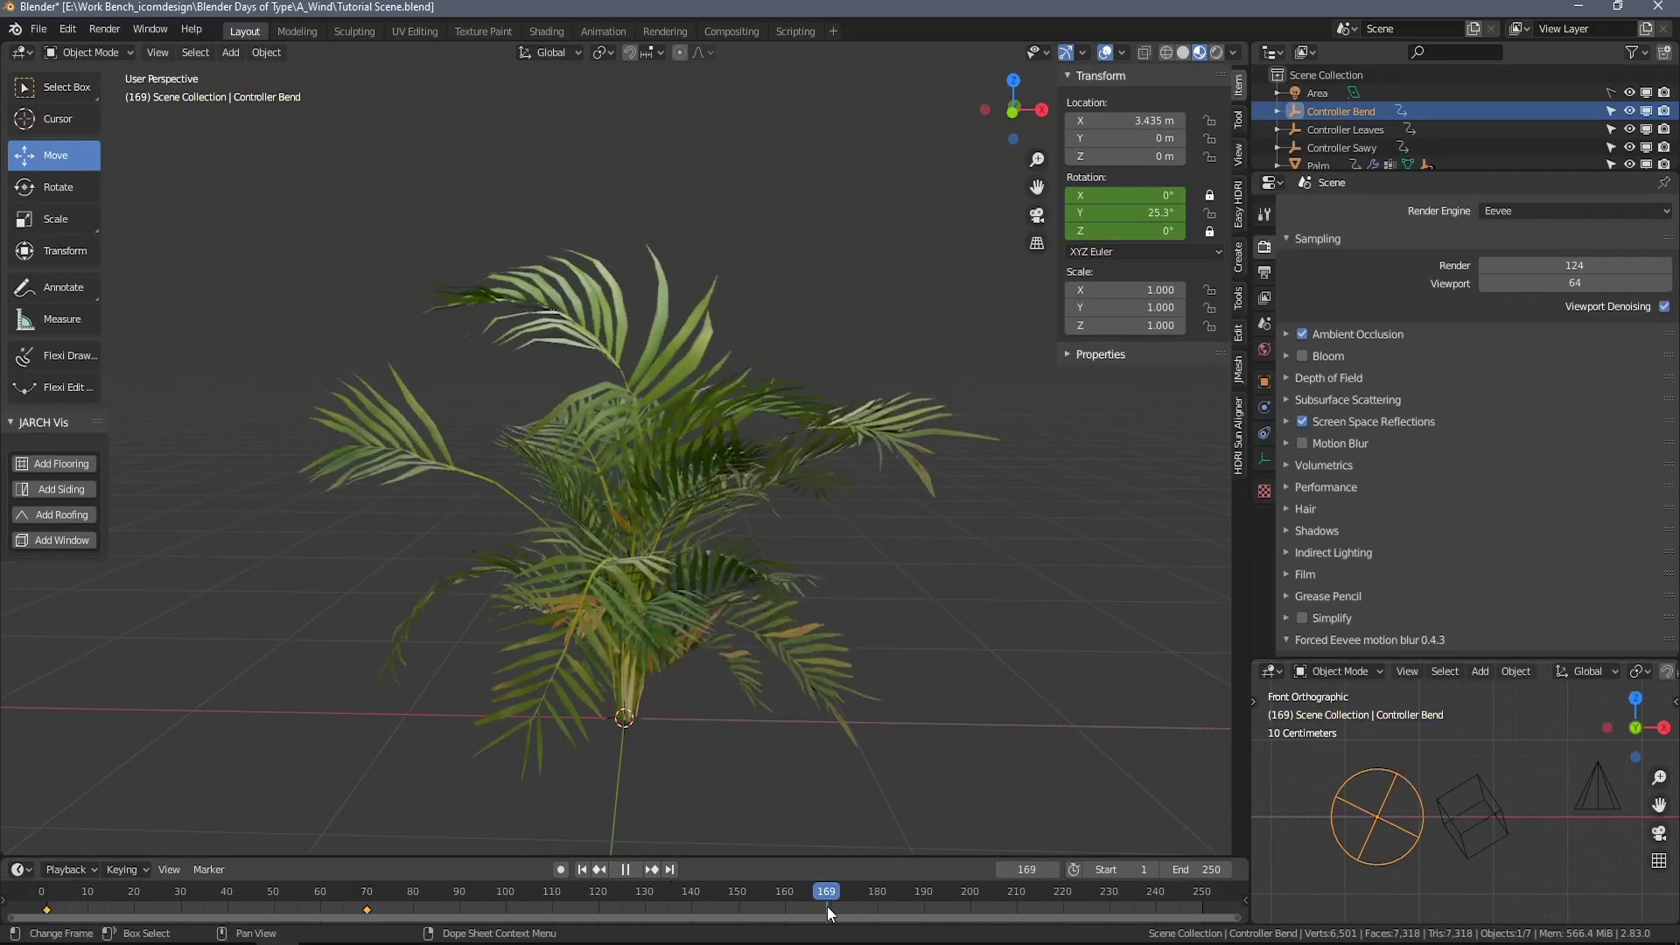